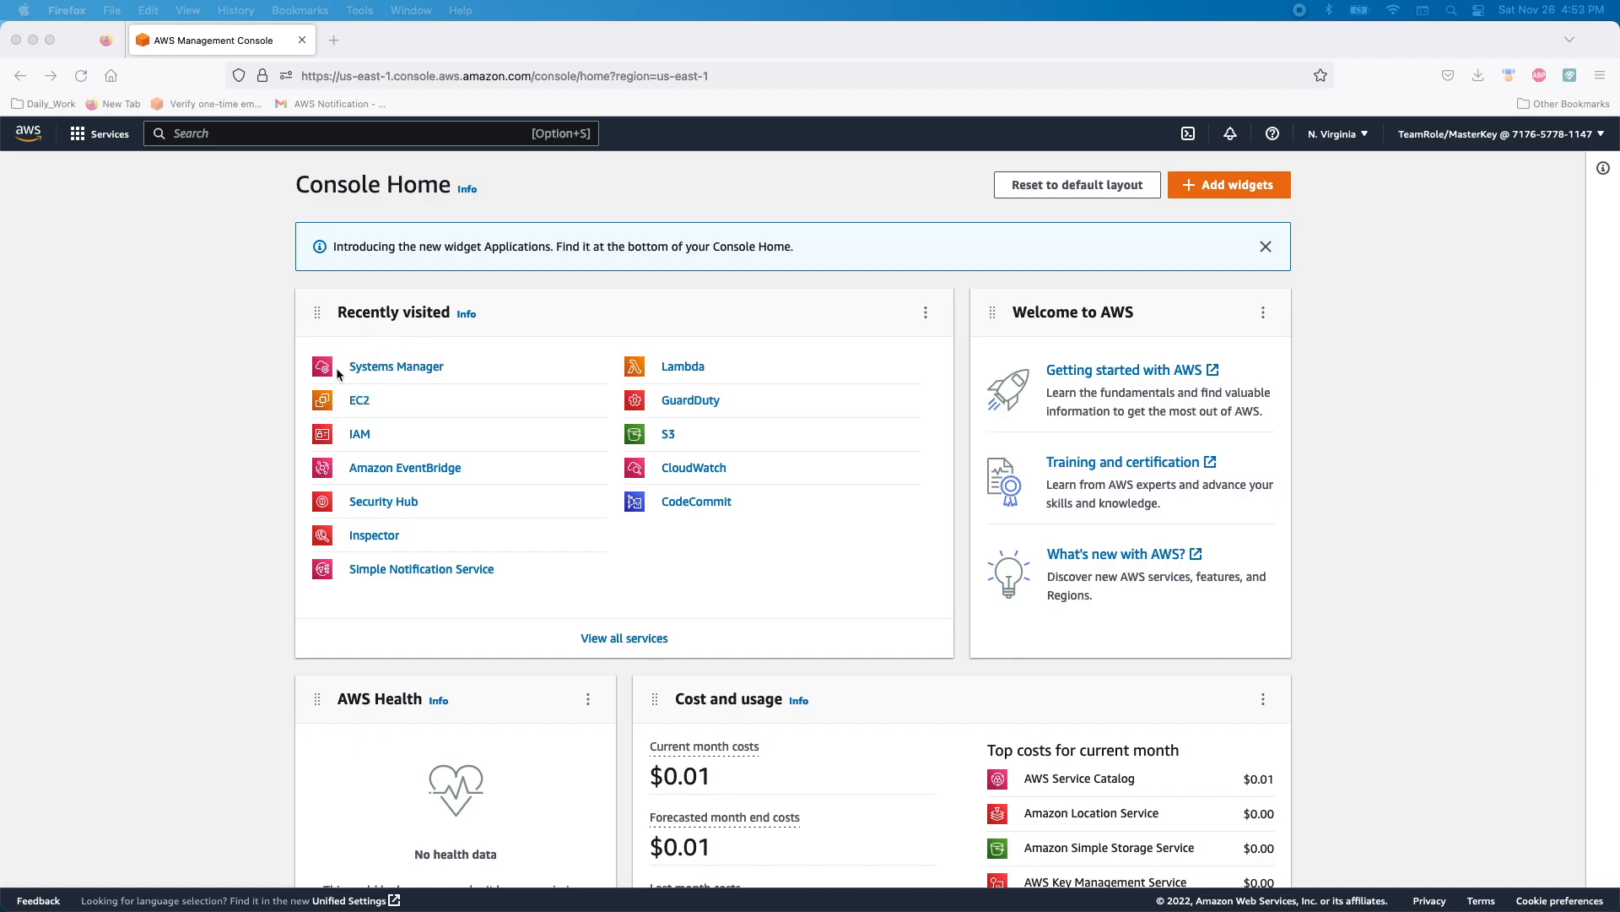
- Open the EC2 service and list the running instances
left_click(186, 132)
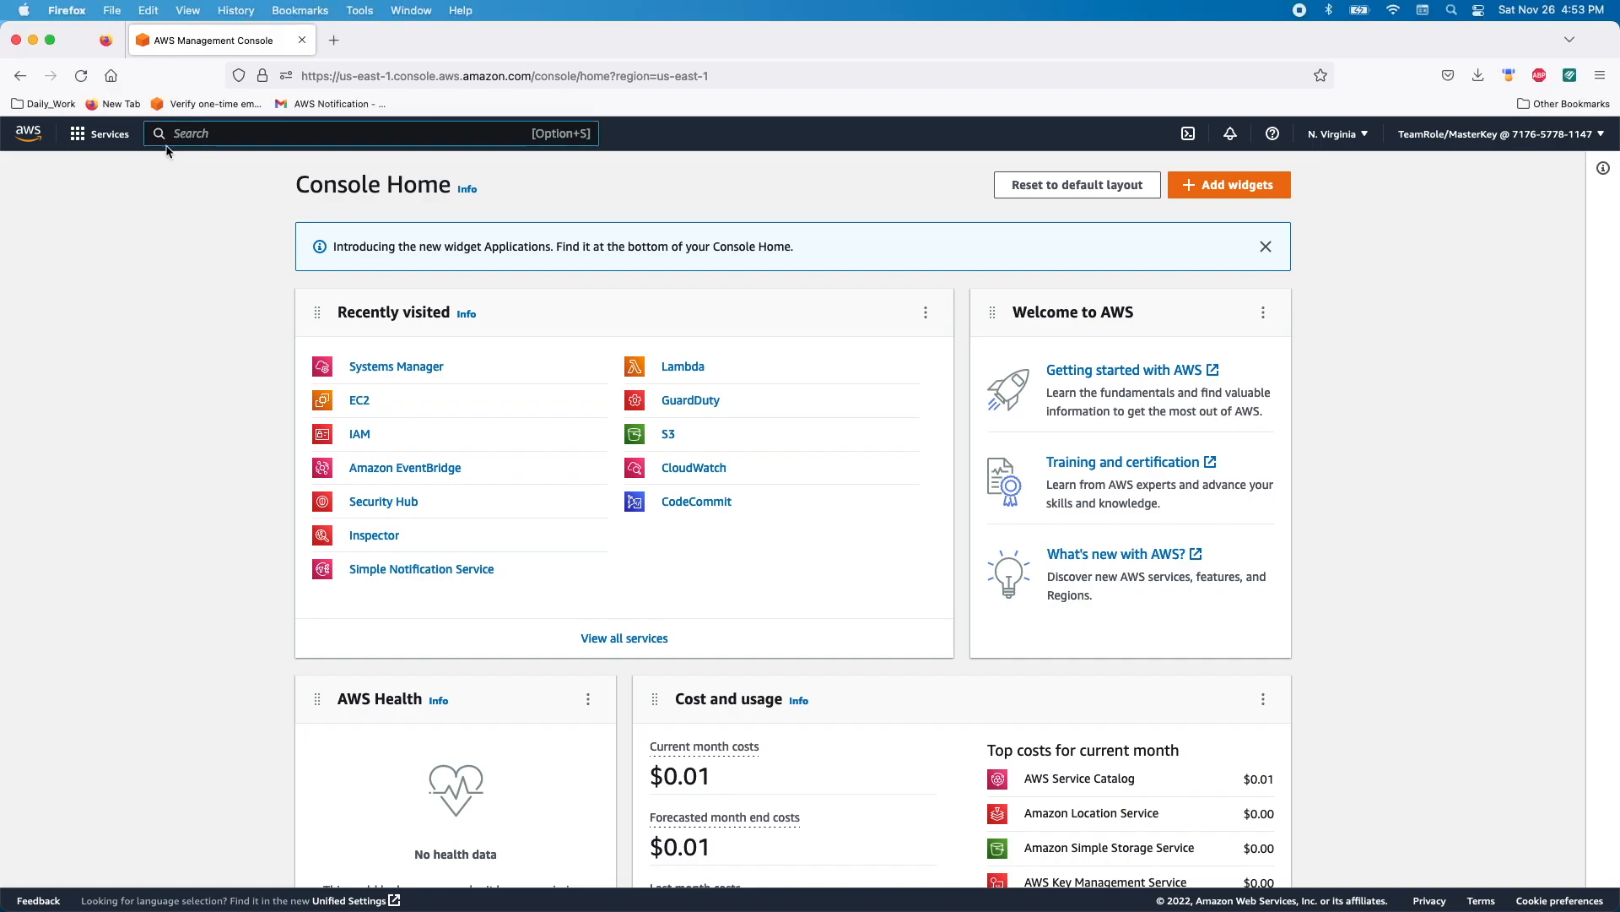
type("EC2")
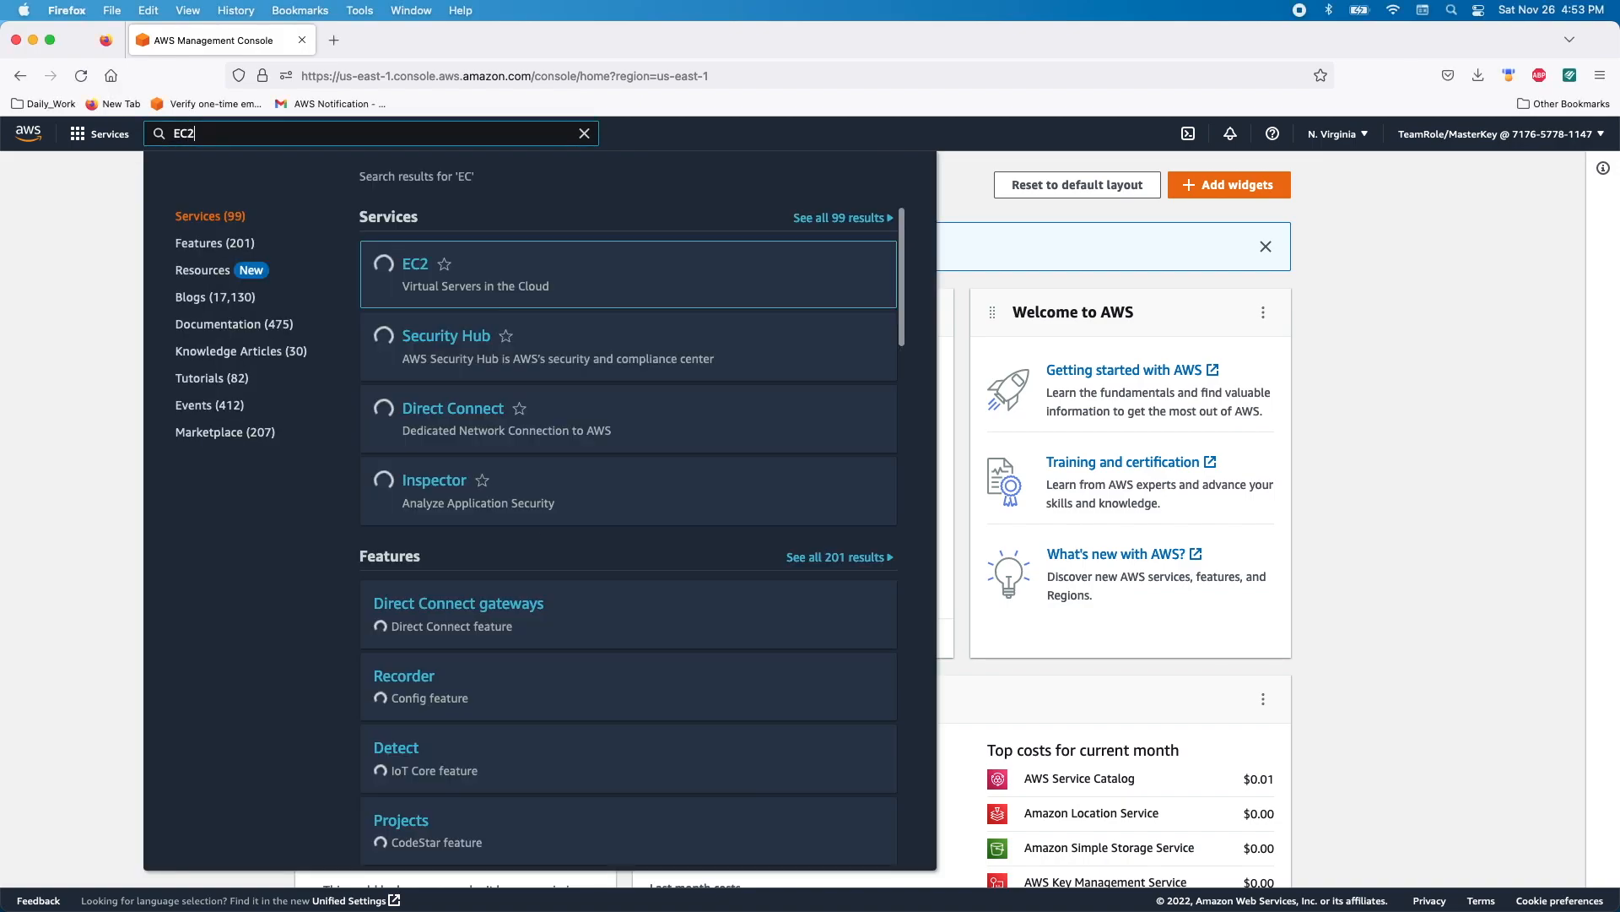
left_click(413, 266)
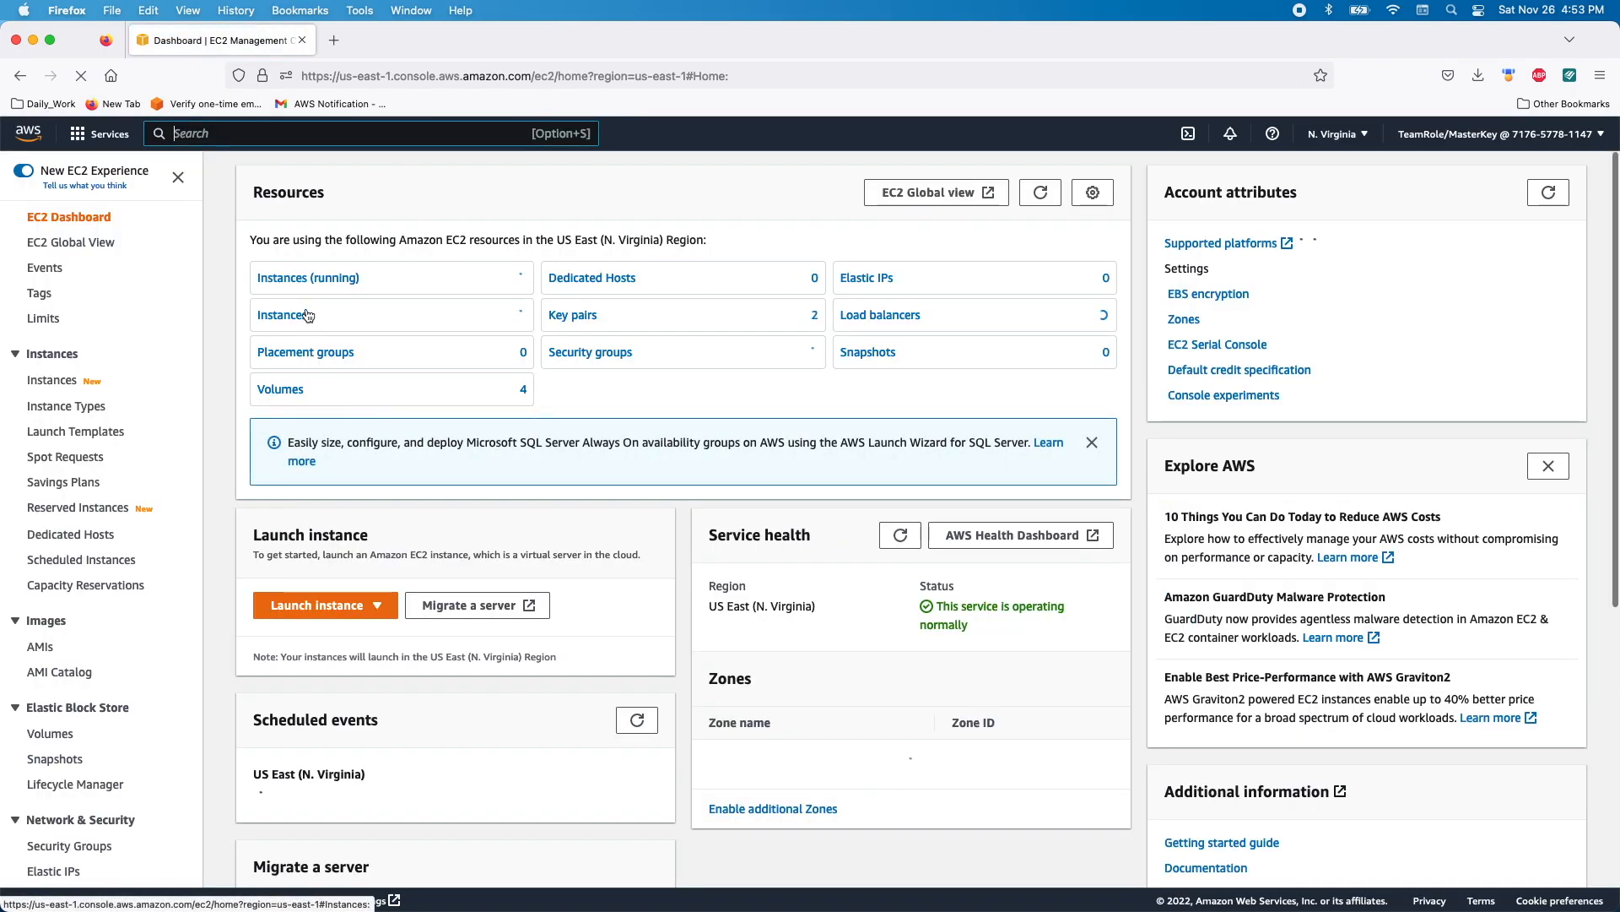
left_click(297, 274)
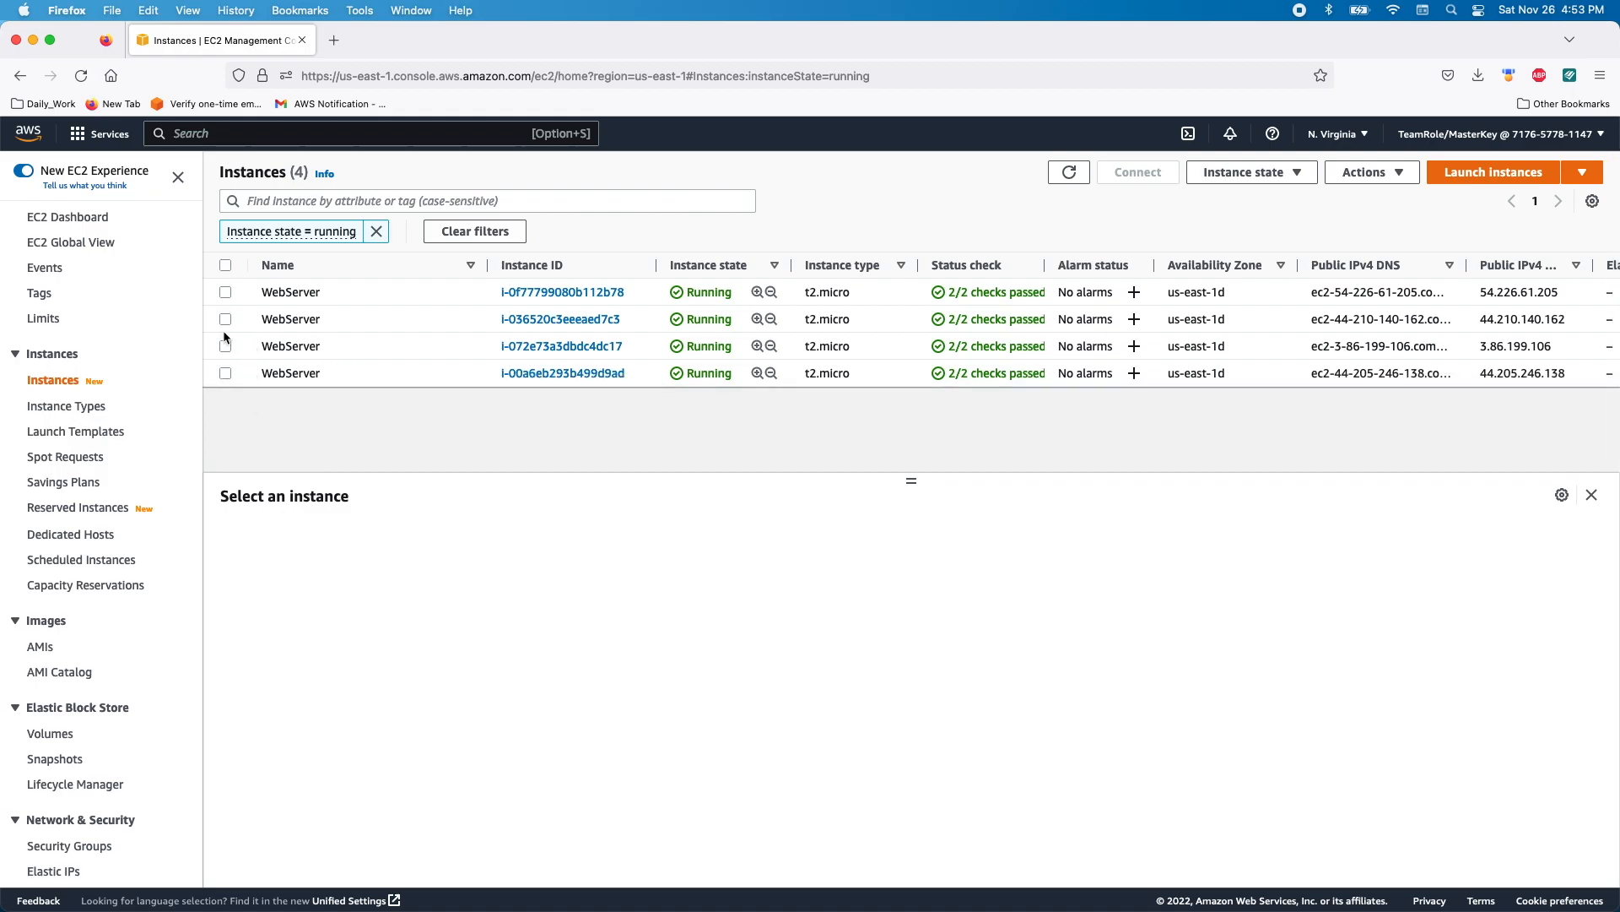
- Examine the tags of each of the four running WebServer instances, checking the environment value
left_click(225, 293)
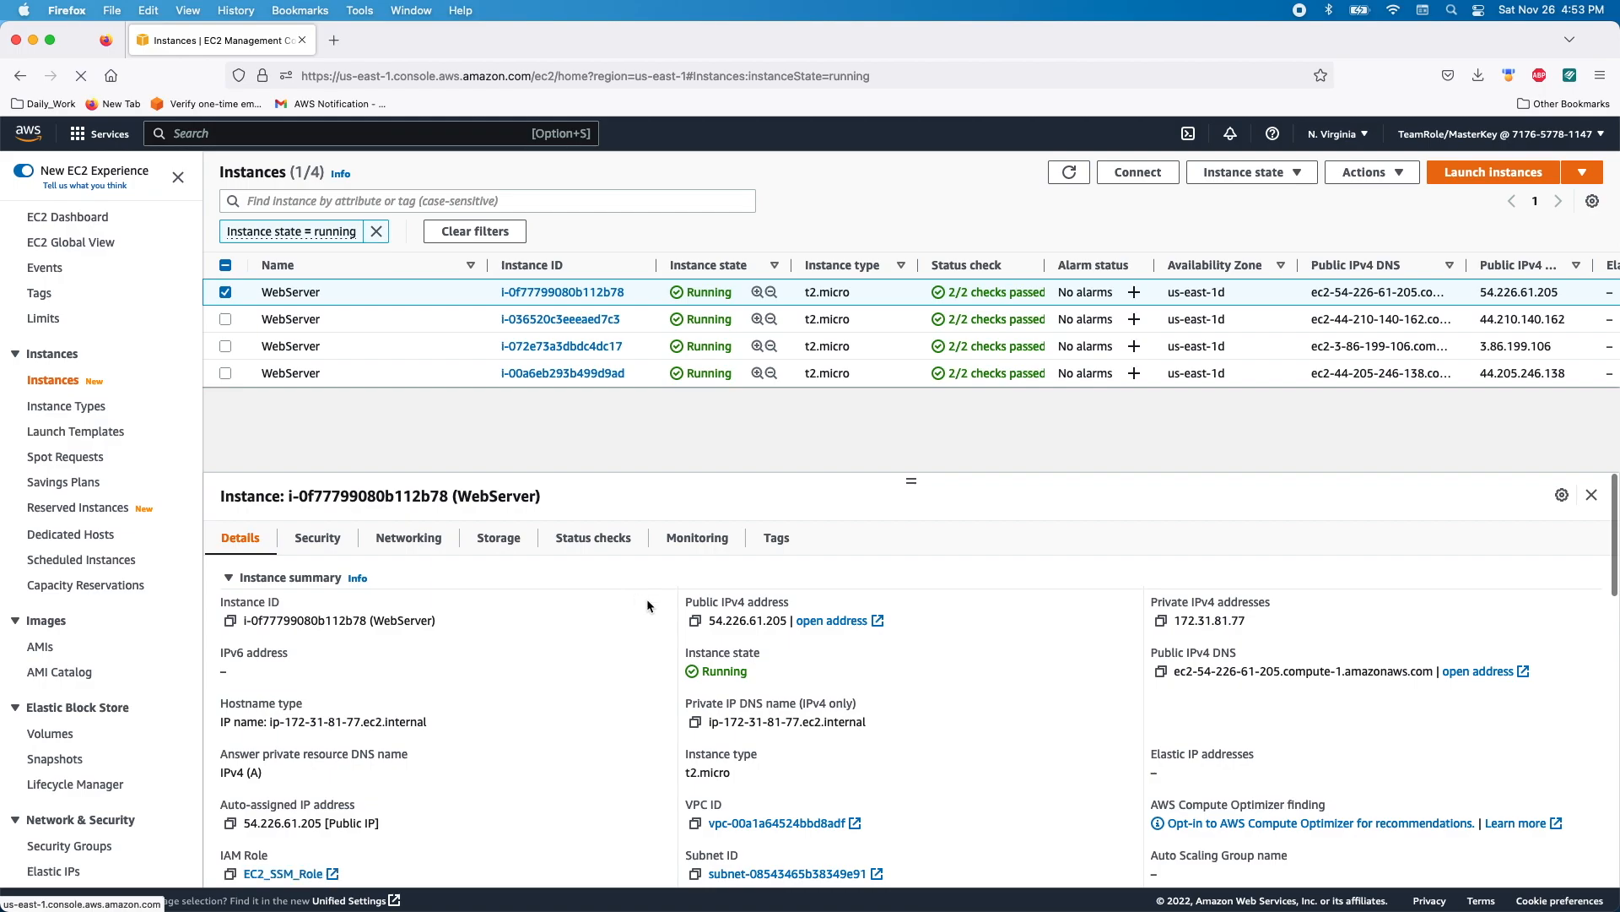
left_click(776, 539)
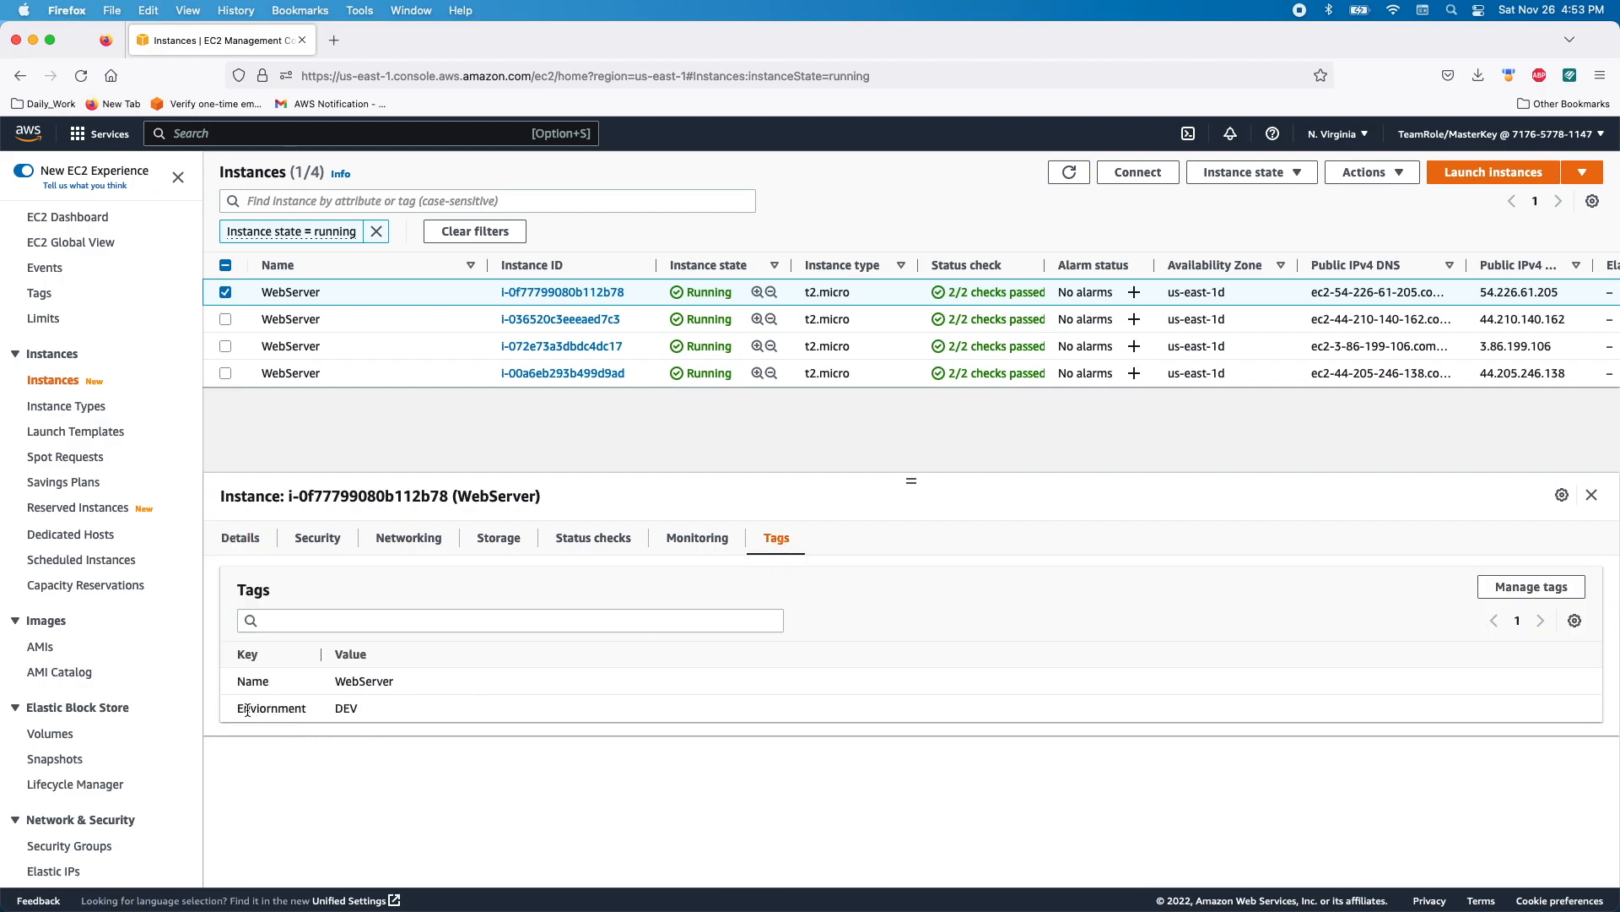
left_click_drag(237, 710, 357, 708)
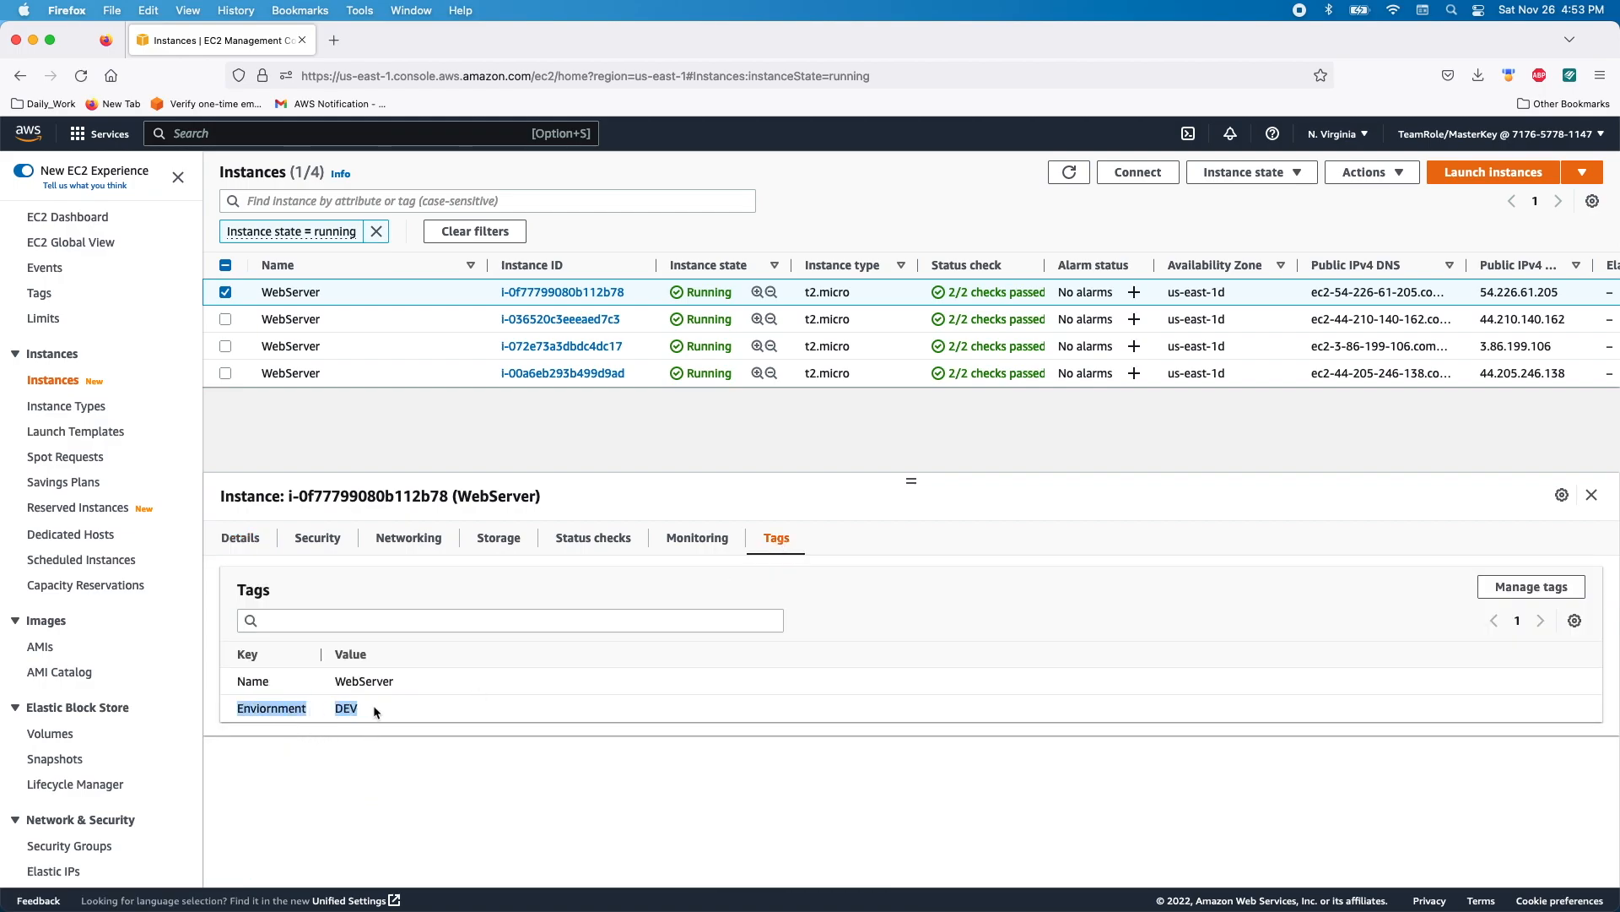
left_click(225, 319)
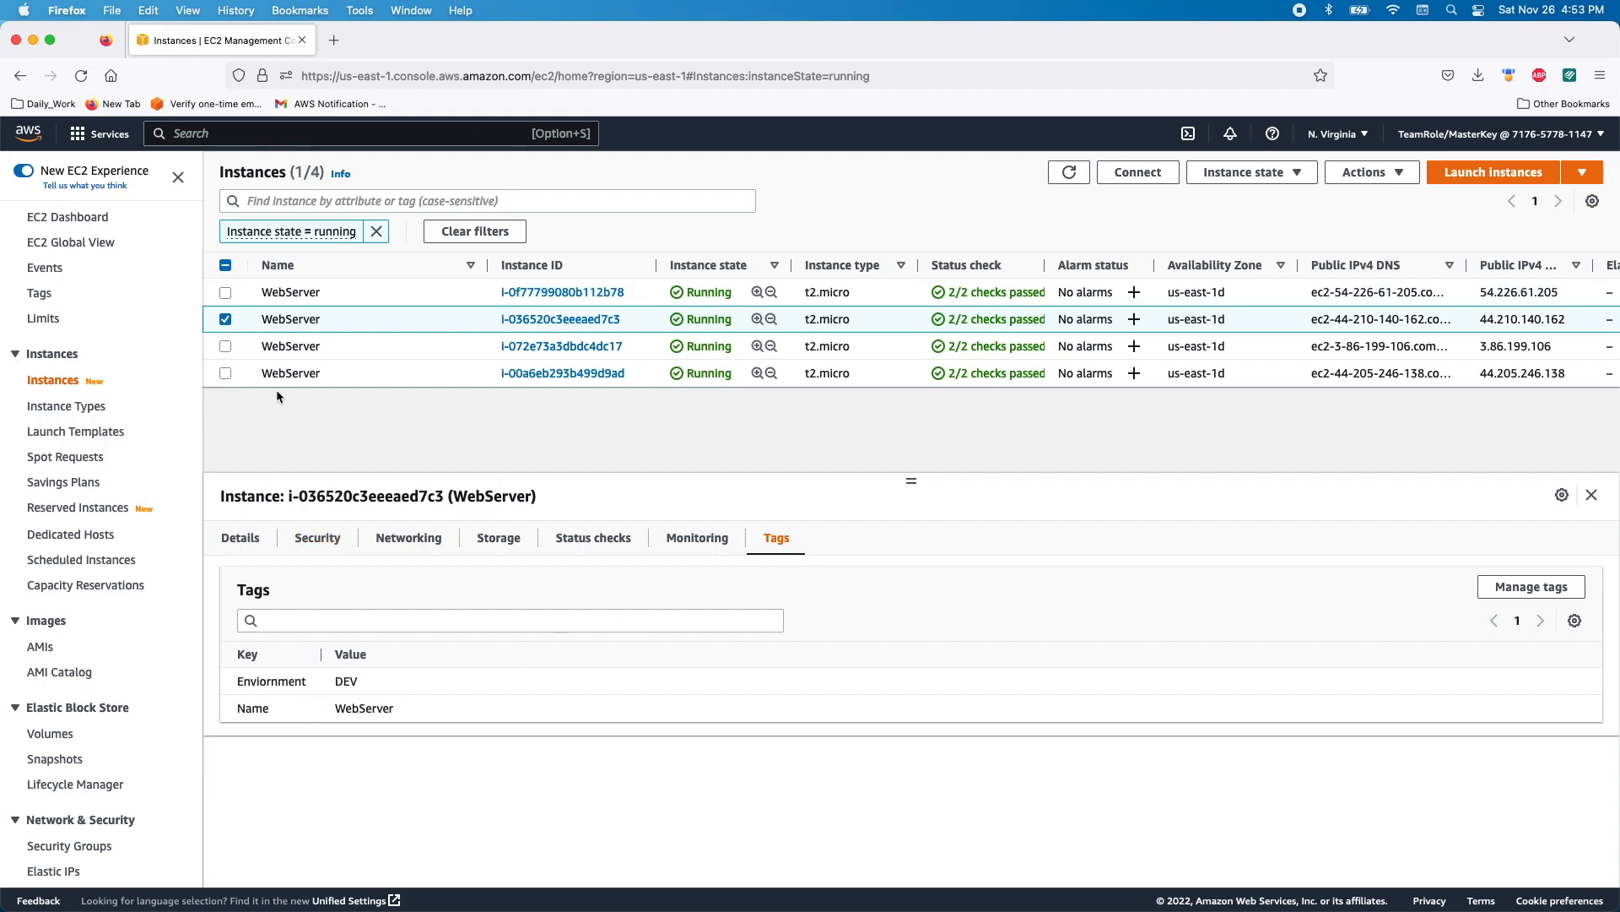
left_click(225, 320)
left_click(224, 346)
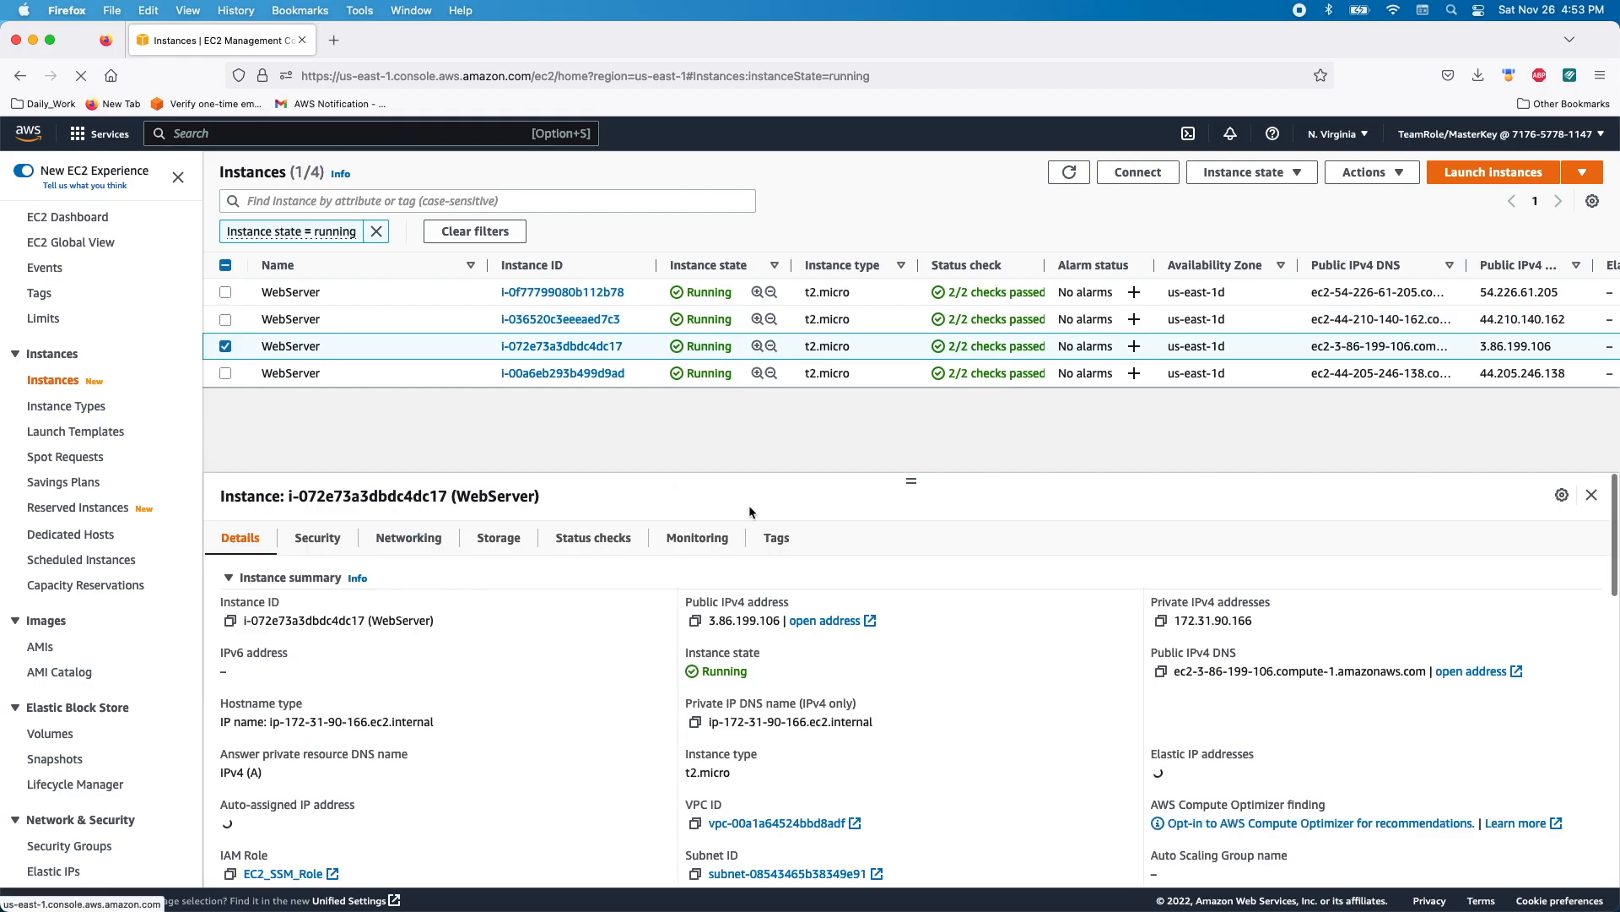
left_click(777, 538)
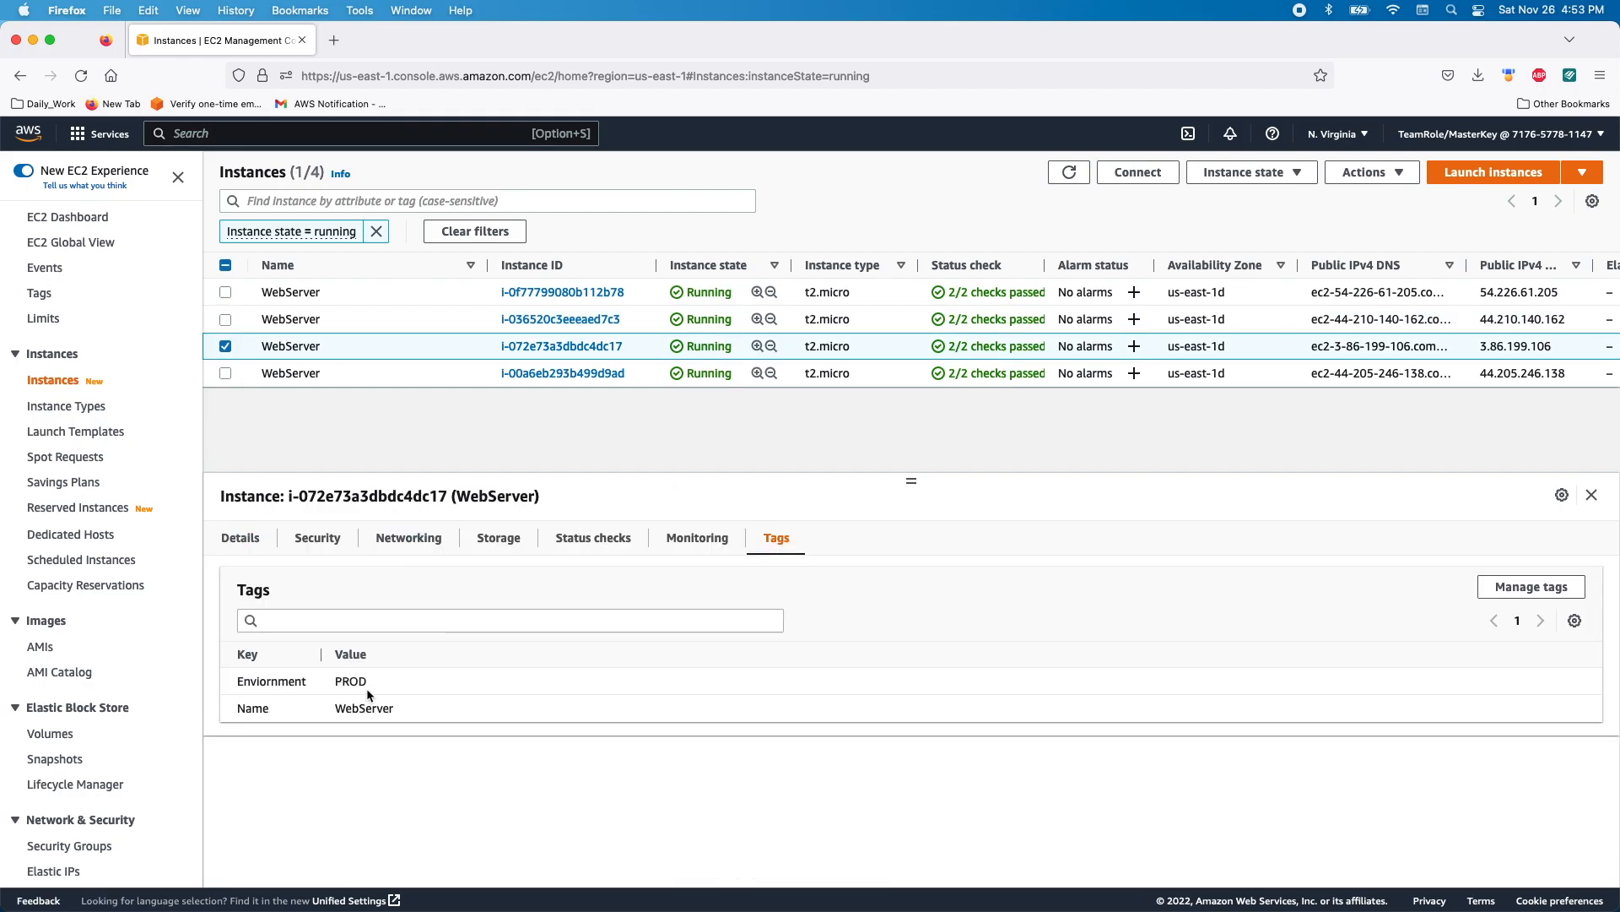
left_click(226, 346)
left_click(225, 373)
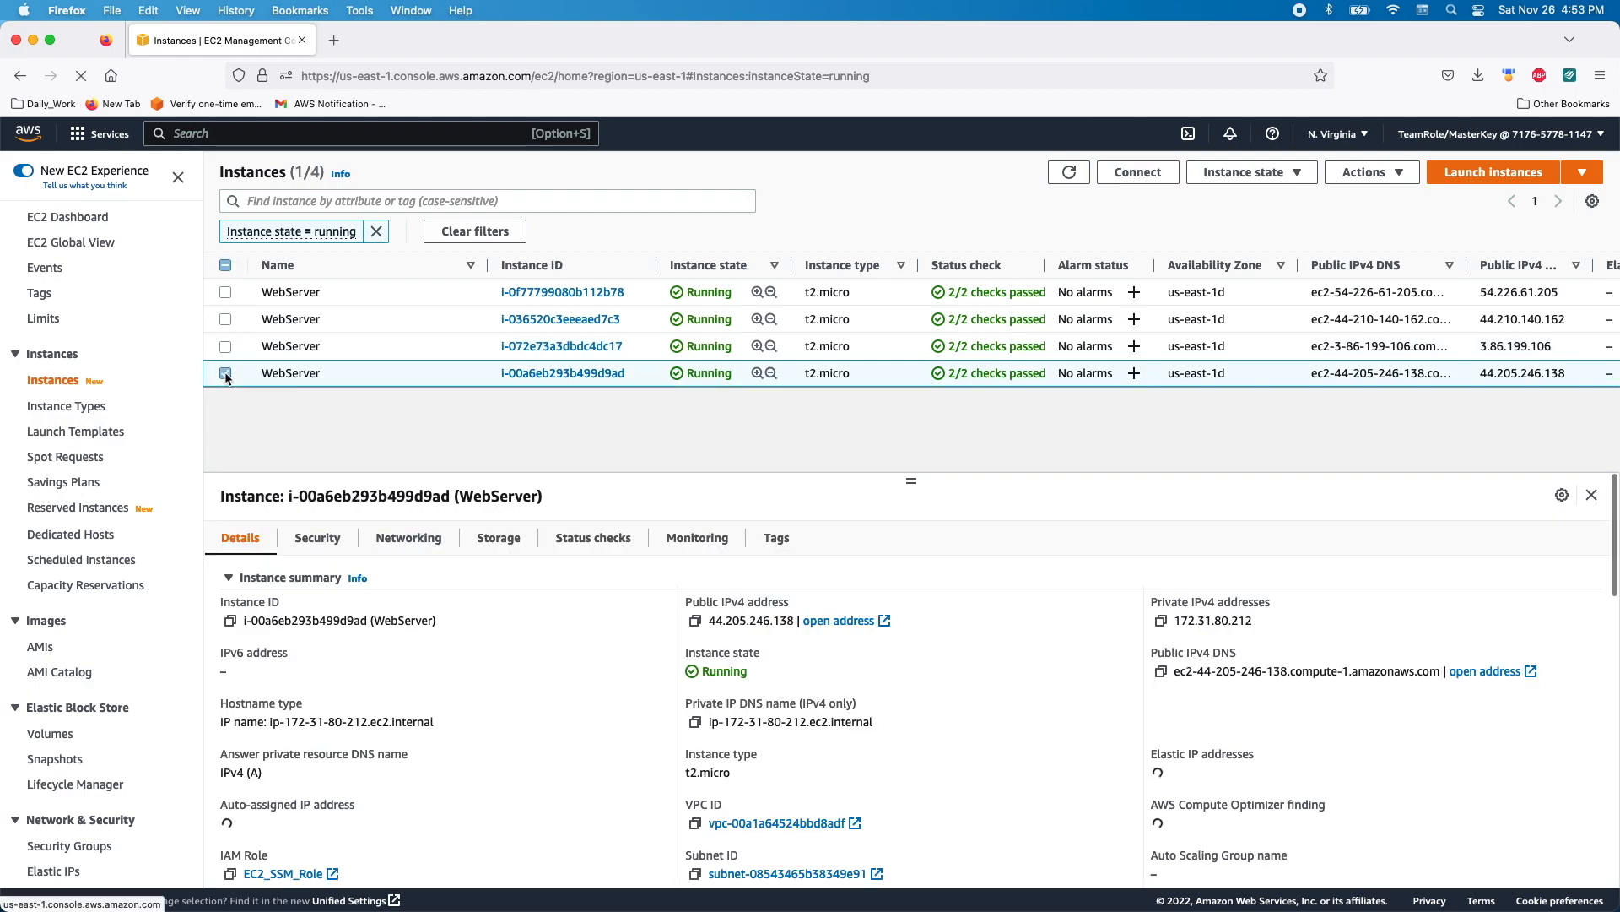
left_click(776, 537)
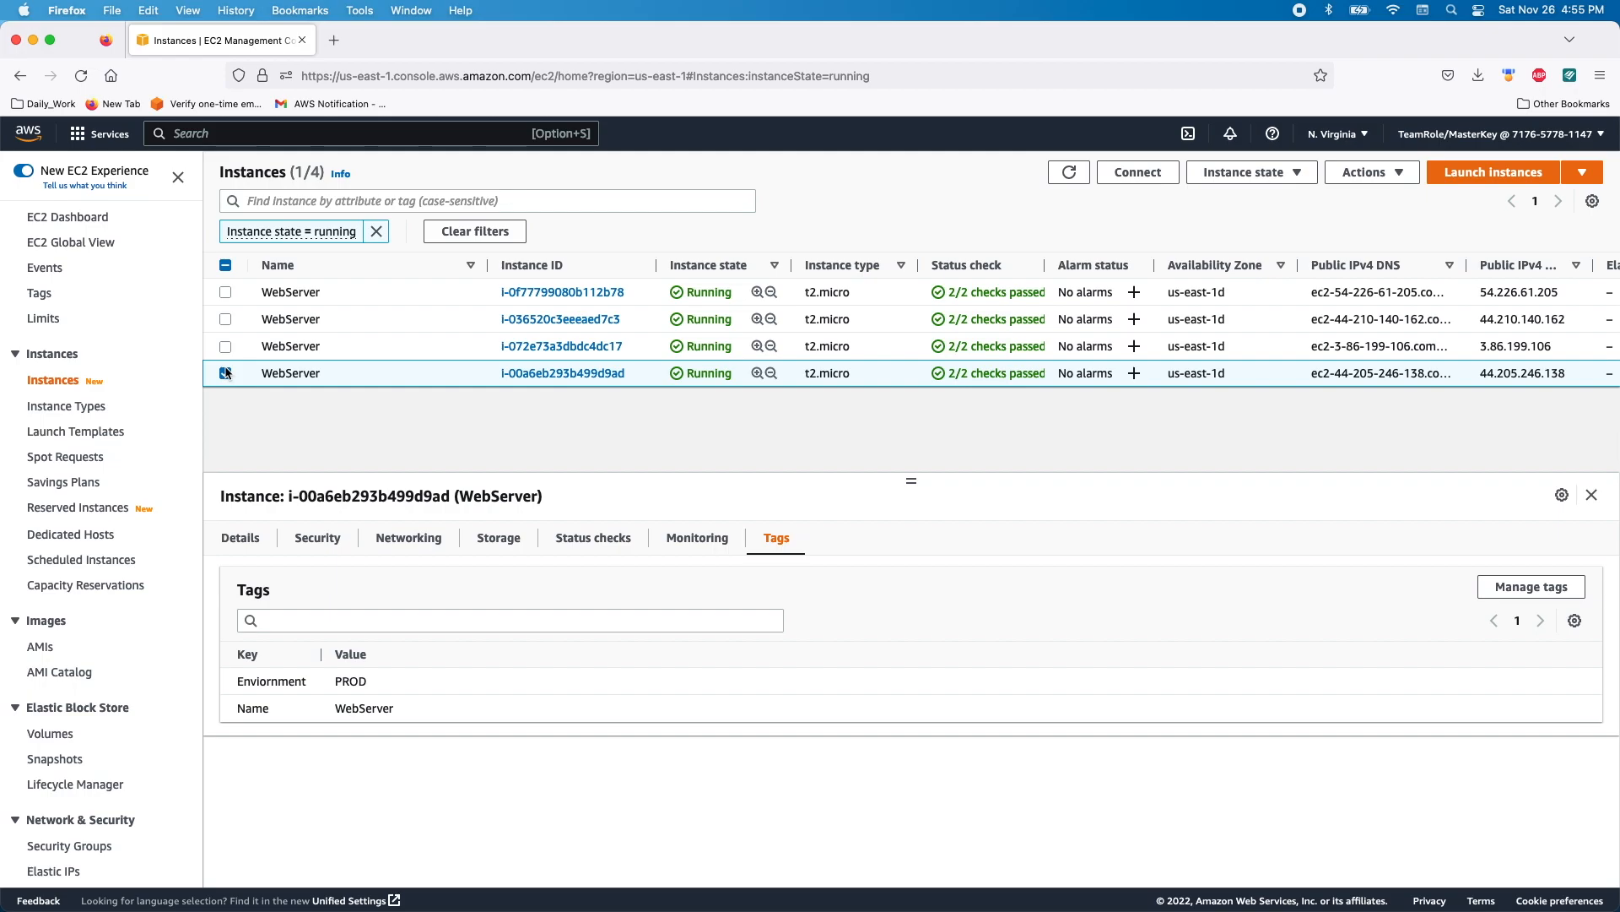
- Find Systems Manager by searching the services for SSM and open it in a new browser tab
left_click(199, 132)
type("SSM")
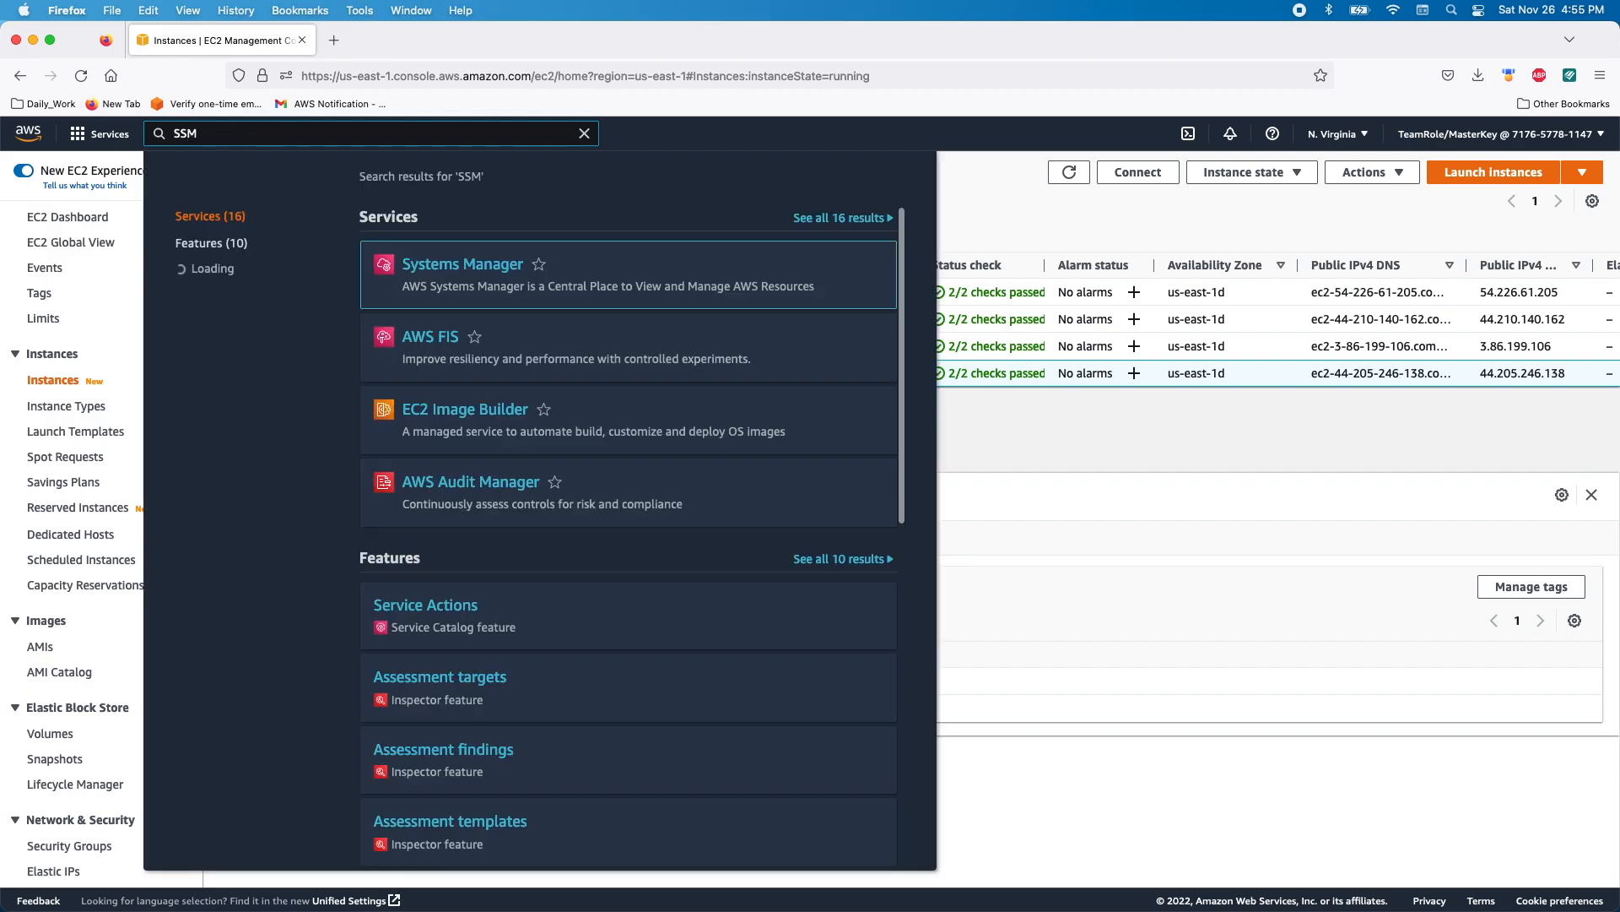
right_click(450, 267)
left_click(518, 273)
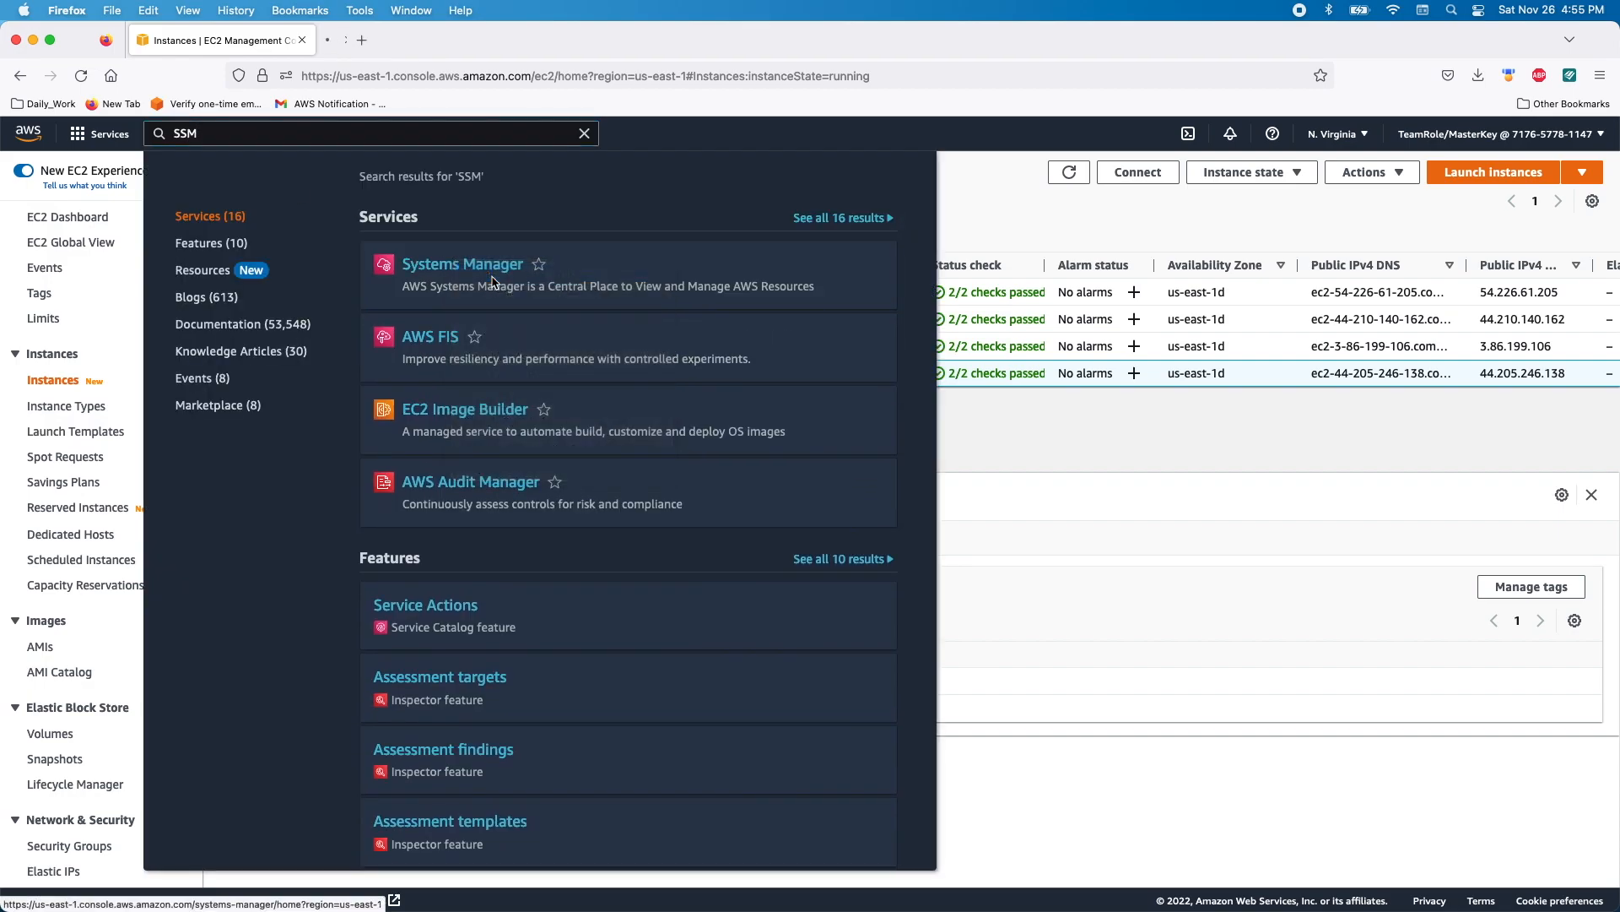
key("ctrl+Tab")
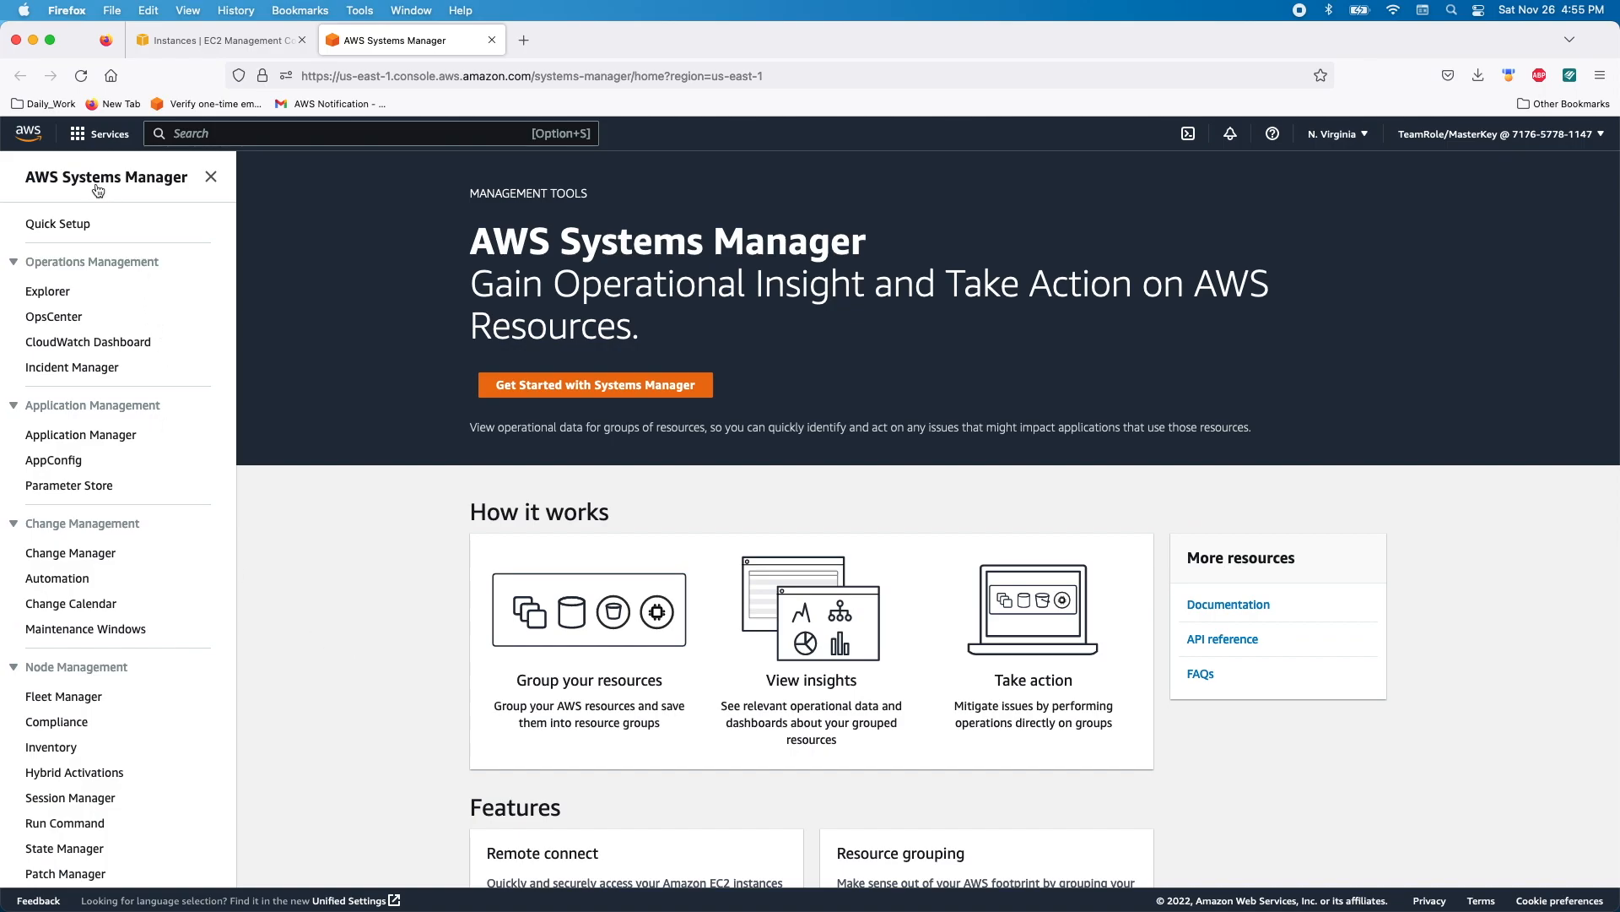
- Go to the predefined patch baselines in Patch Manager and start creating a new patch baseline
scroll(93, 608, "down", 3)
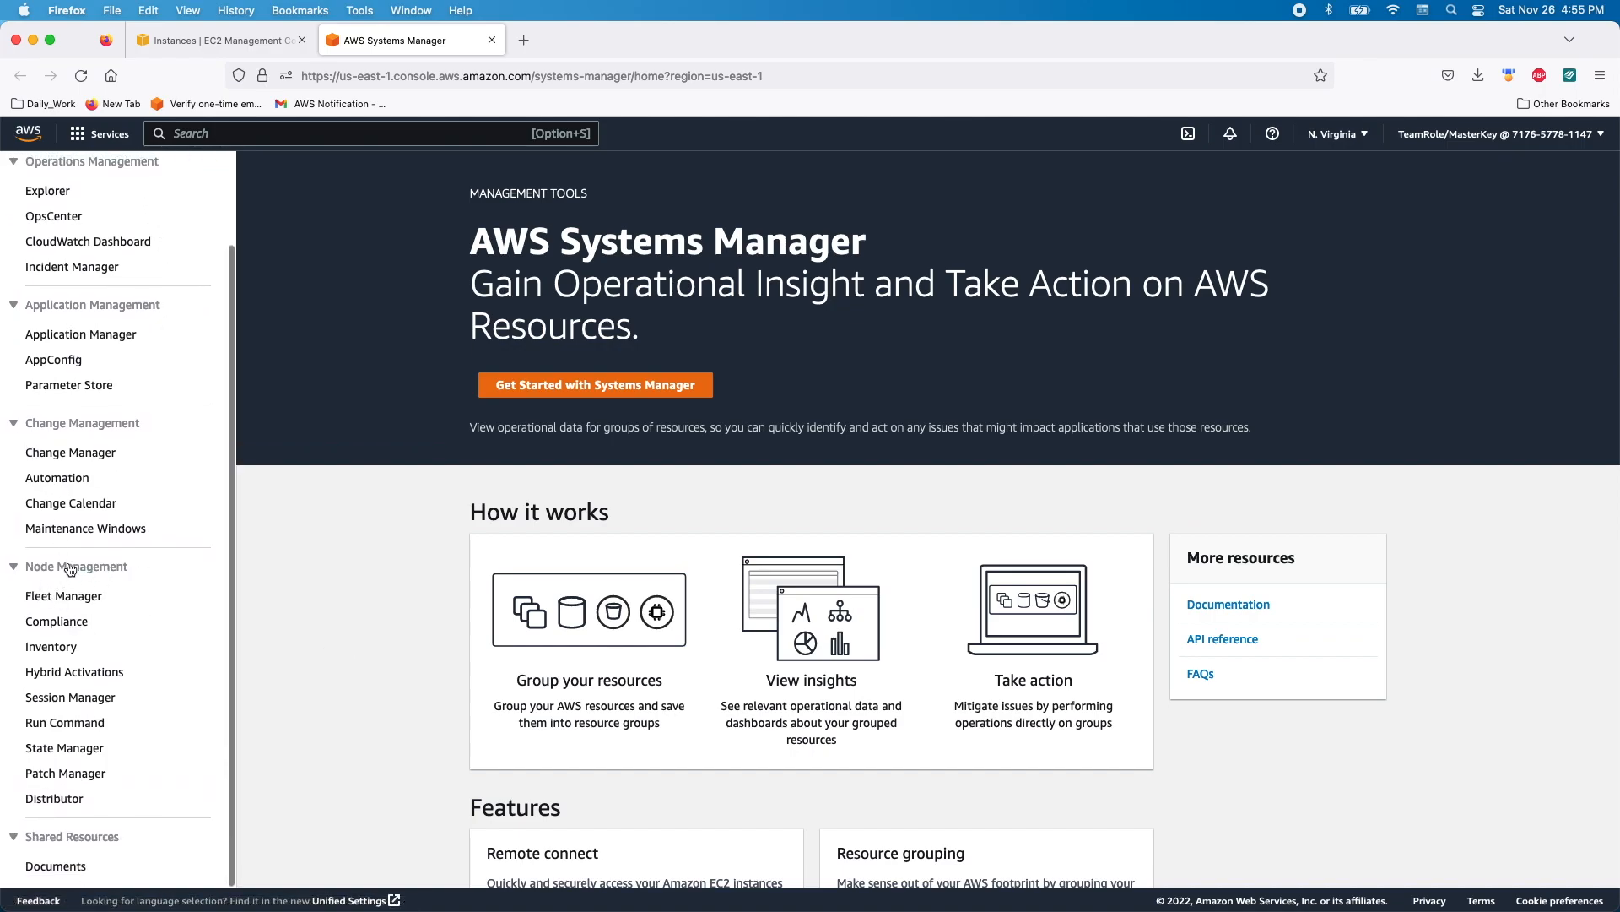
left_click(75, 774)
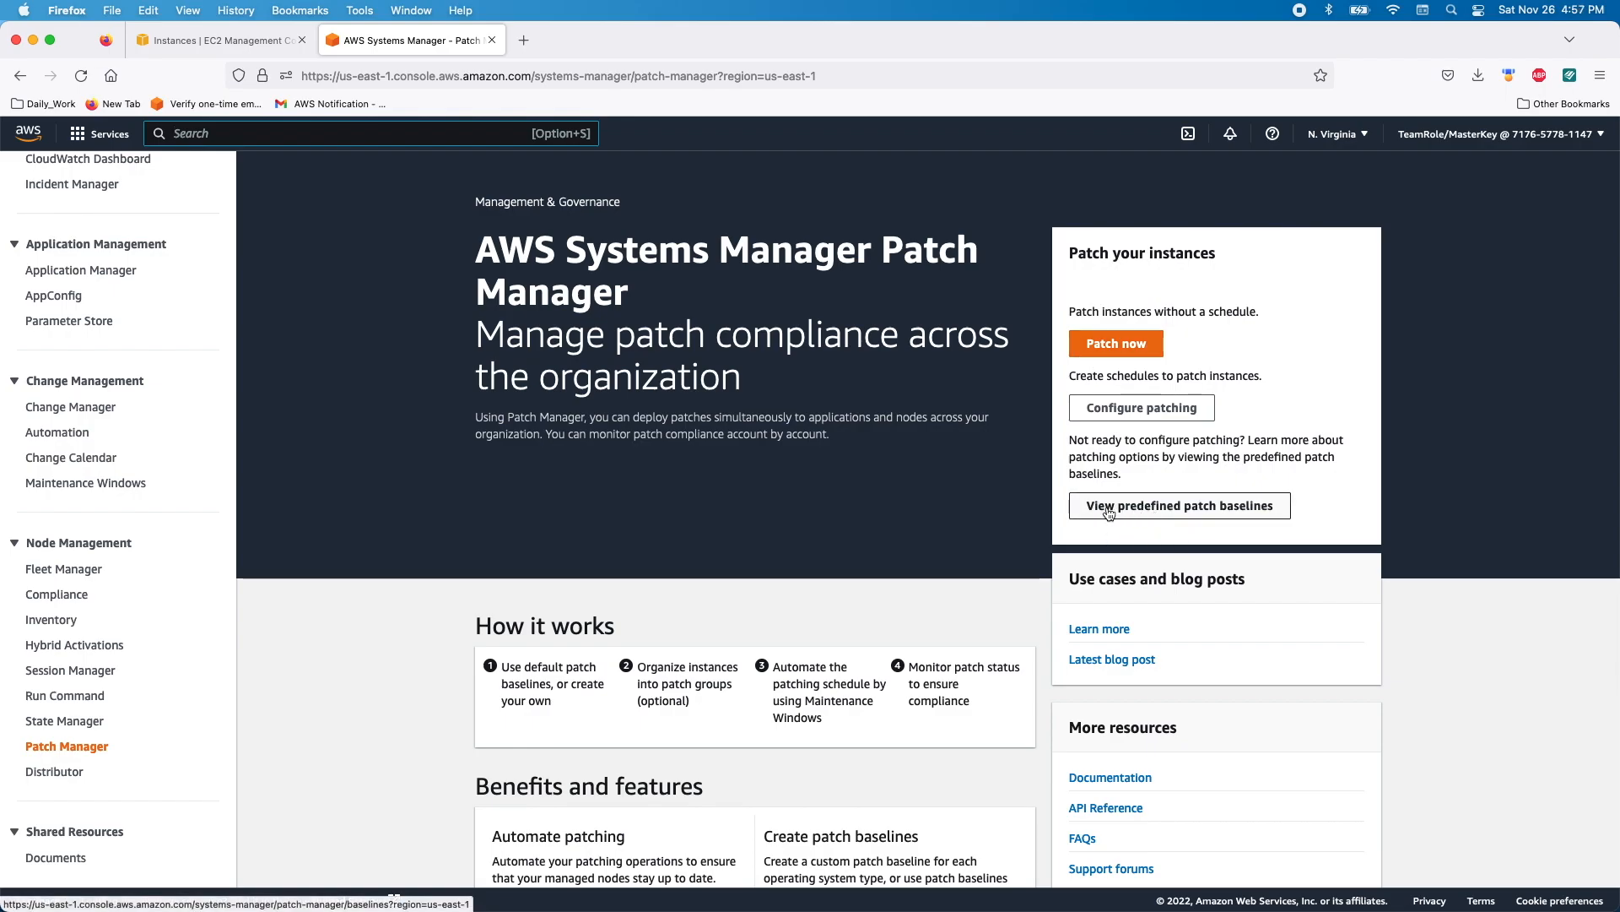
left_click(1207, 508)
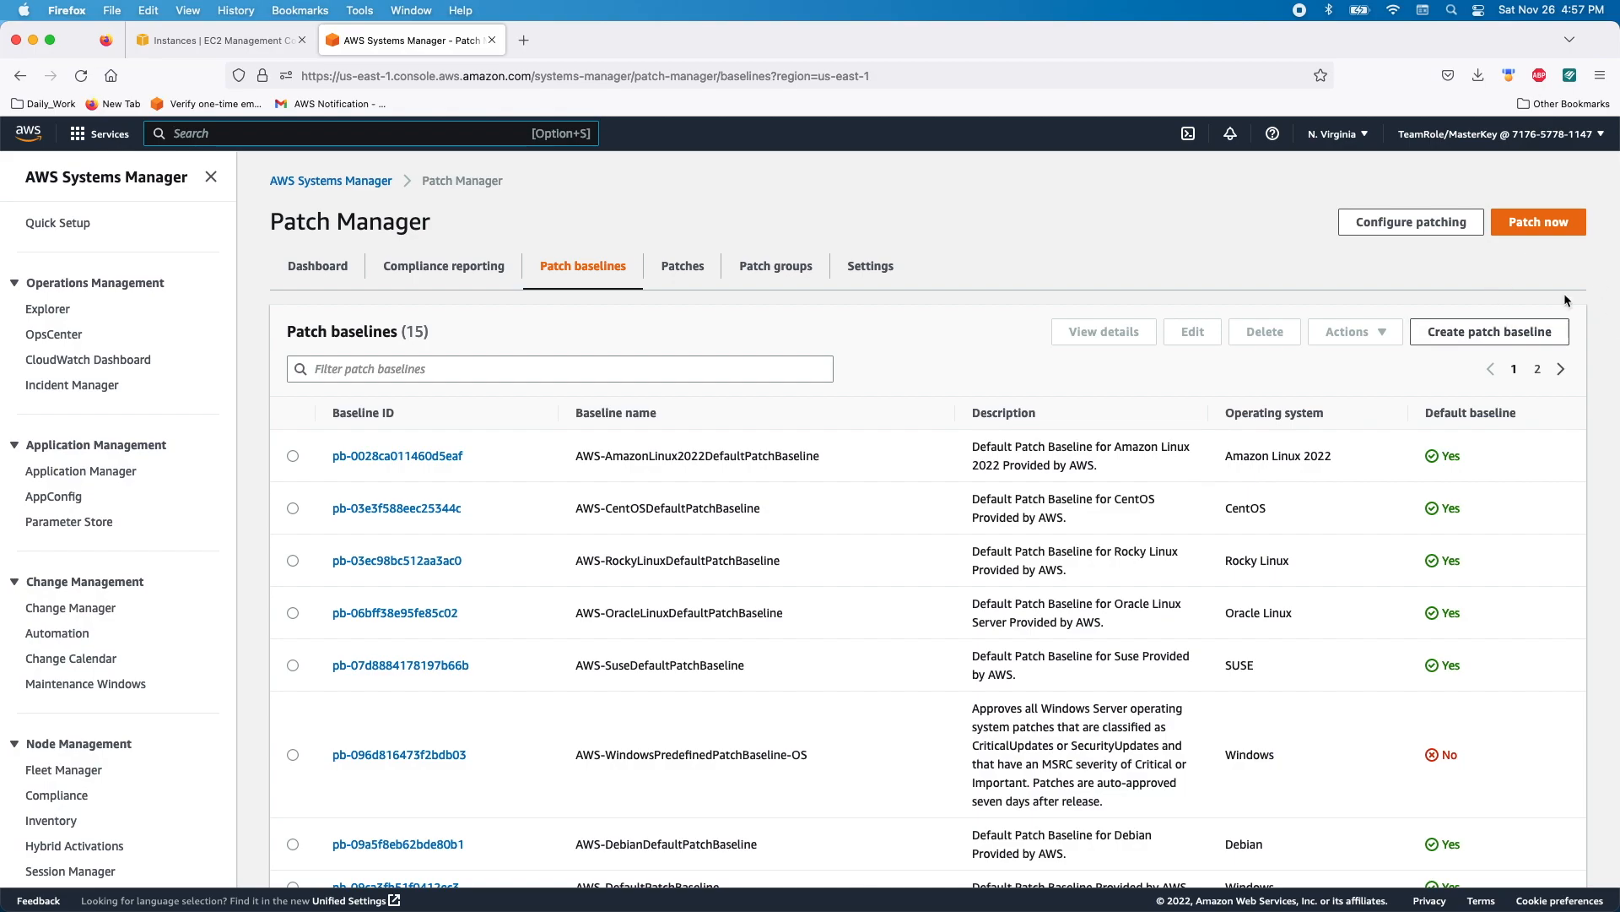
left_click(1510, 335)
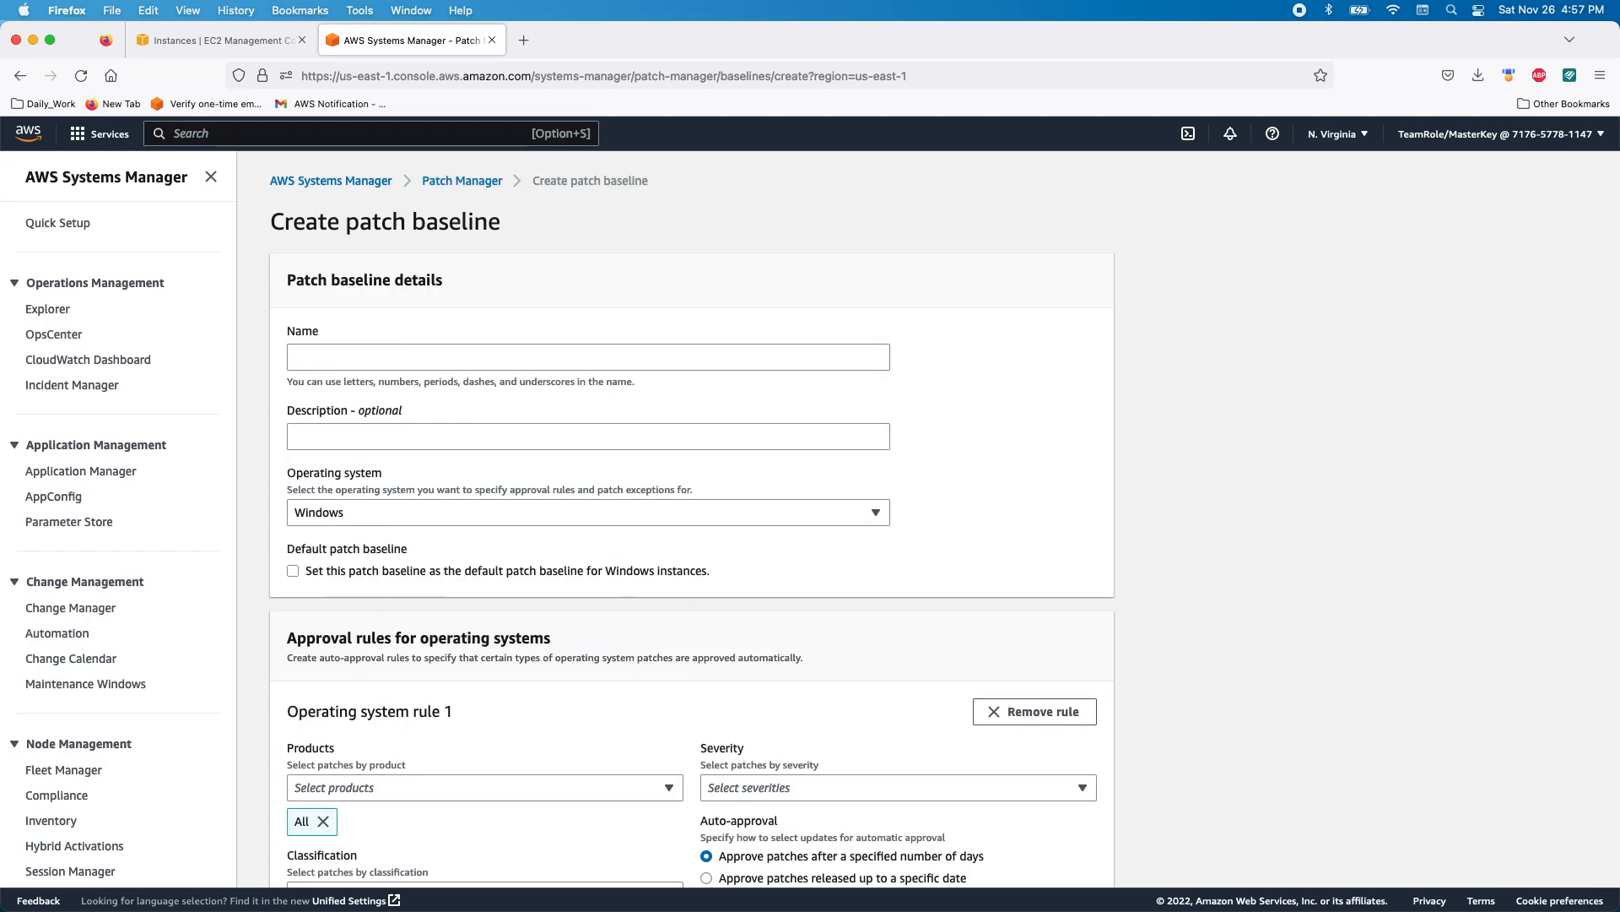
- Return to the EC2 instances and check the platform details of the first two WebServer instances
left_click(213, 41)
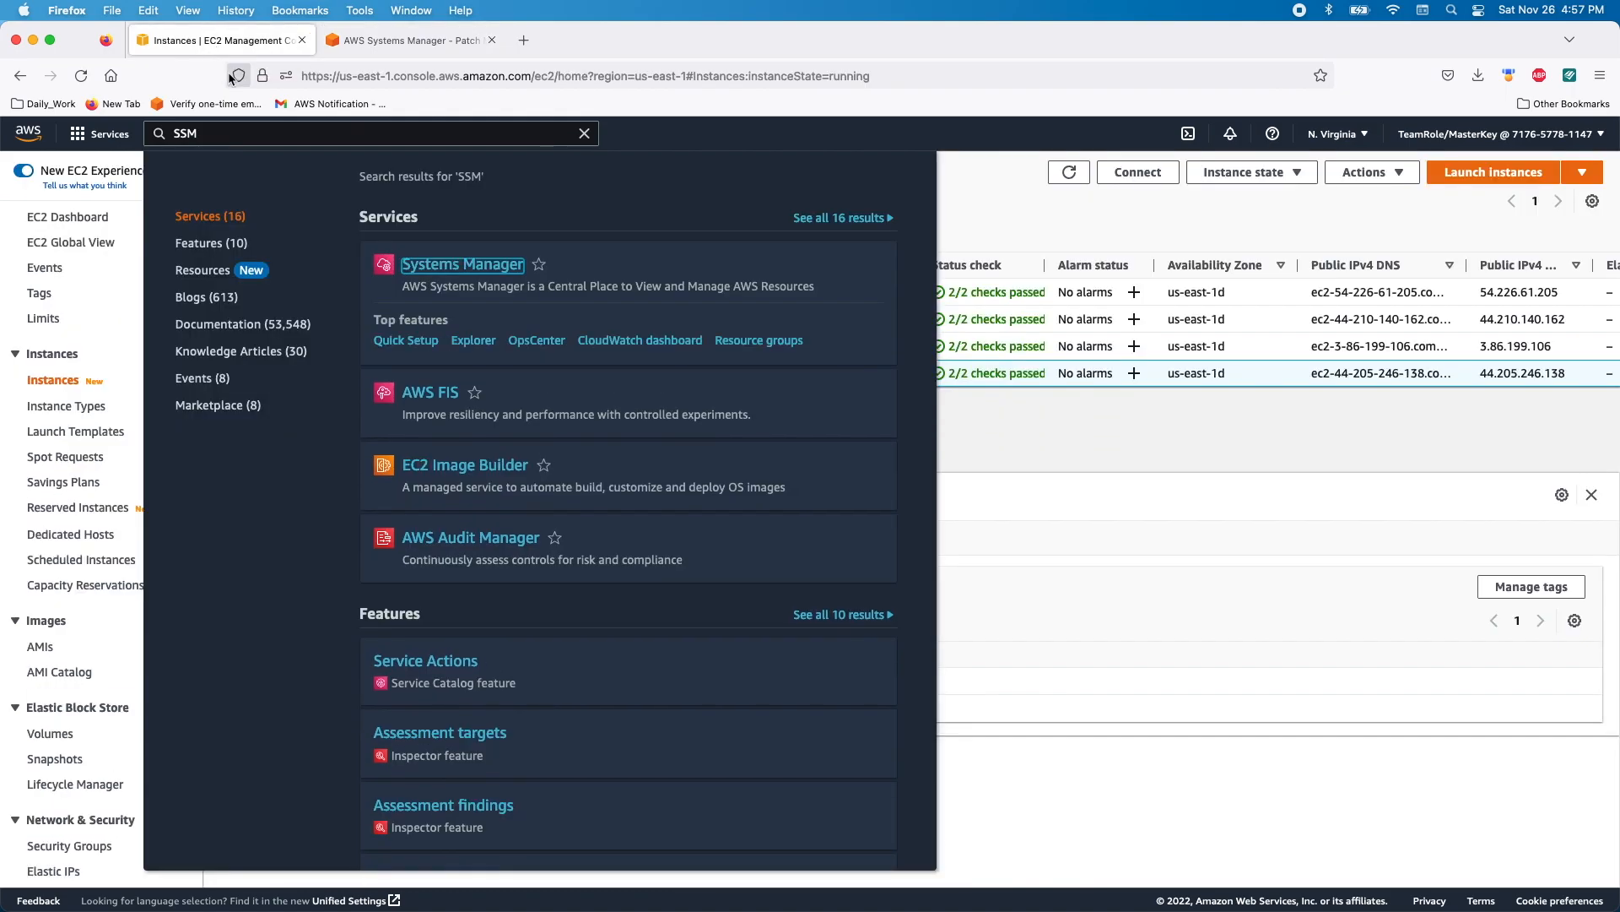
left_click(1142, 428)
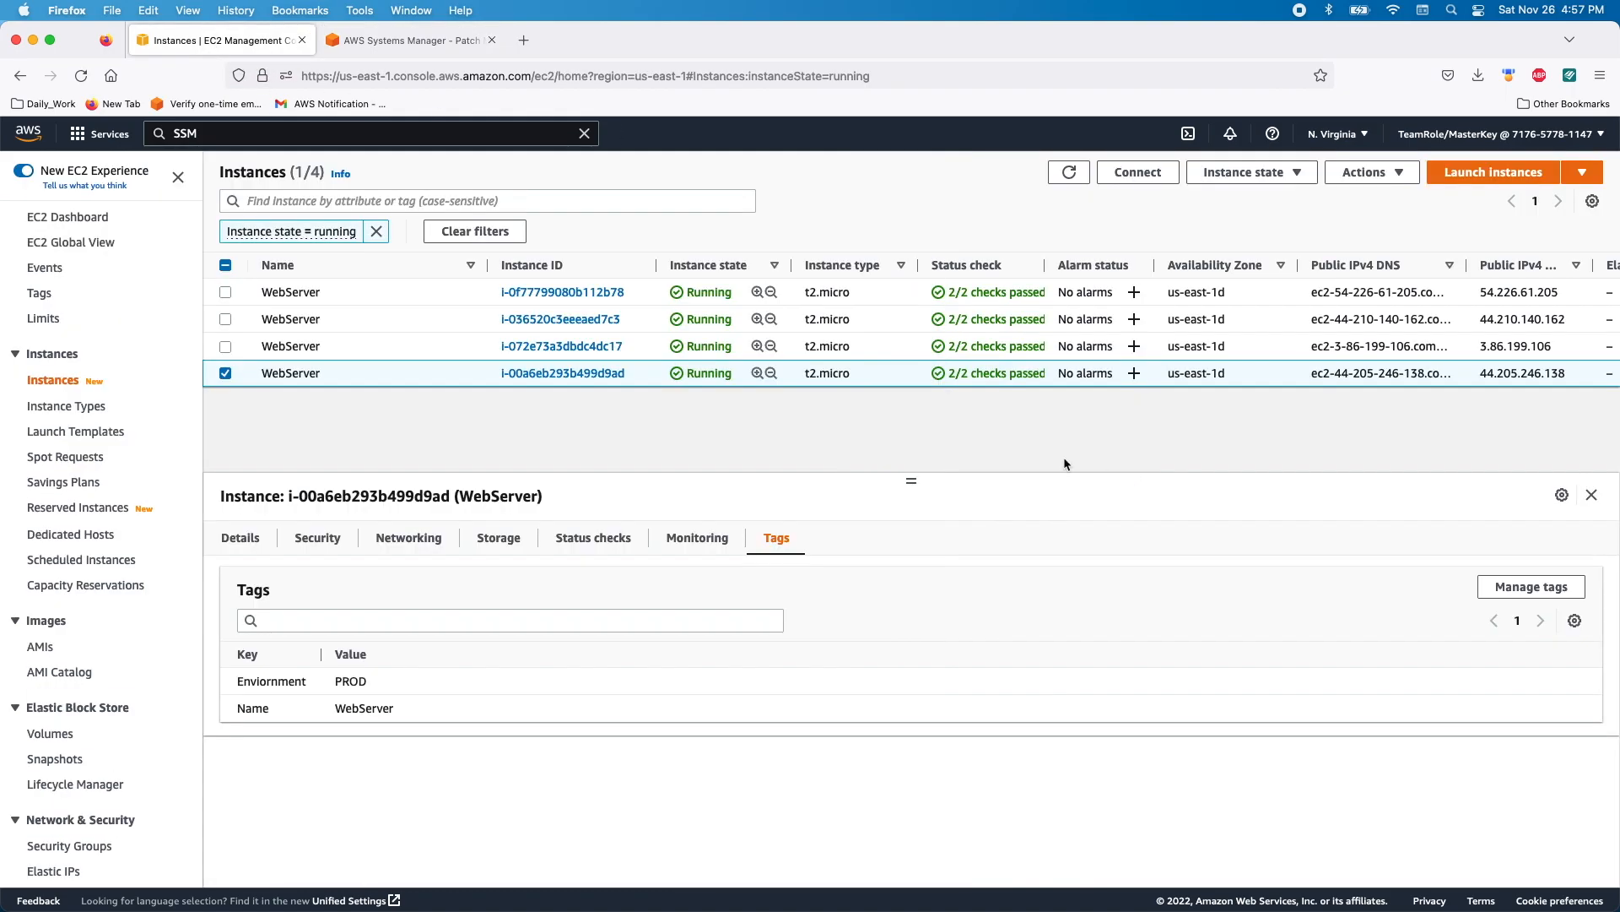
left_click(226, 373)
left_click(224, 292)
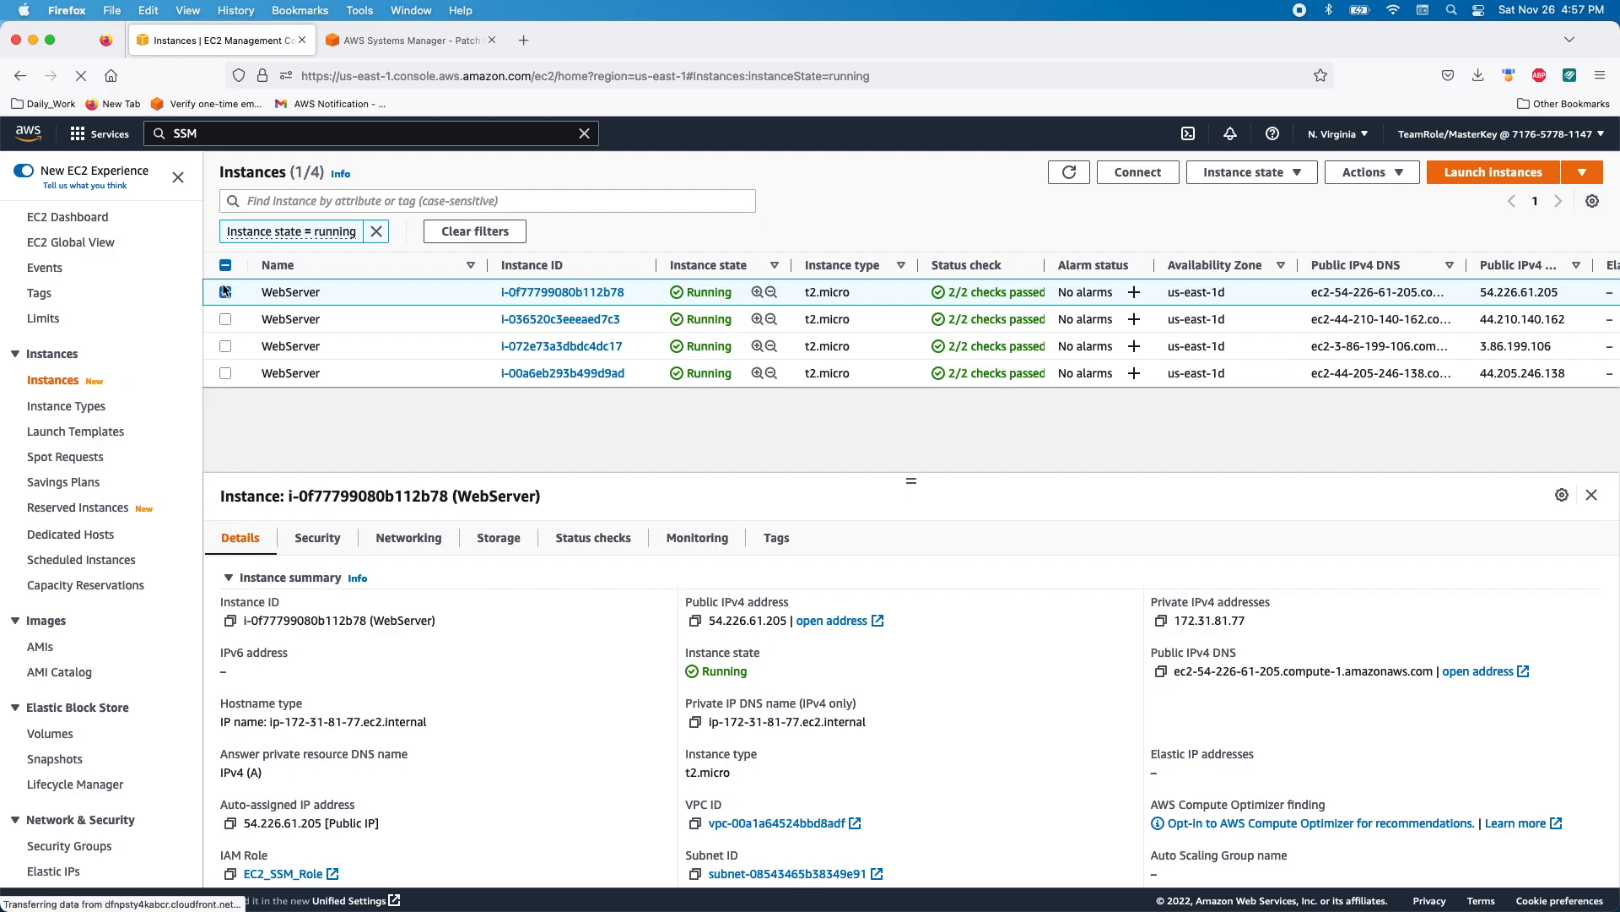
scroll(547, 609, "down", 5)
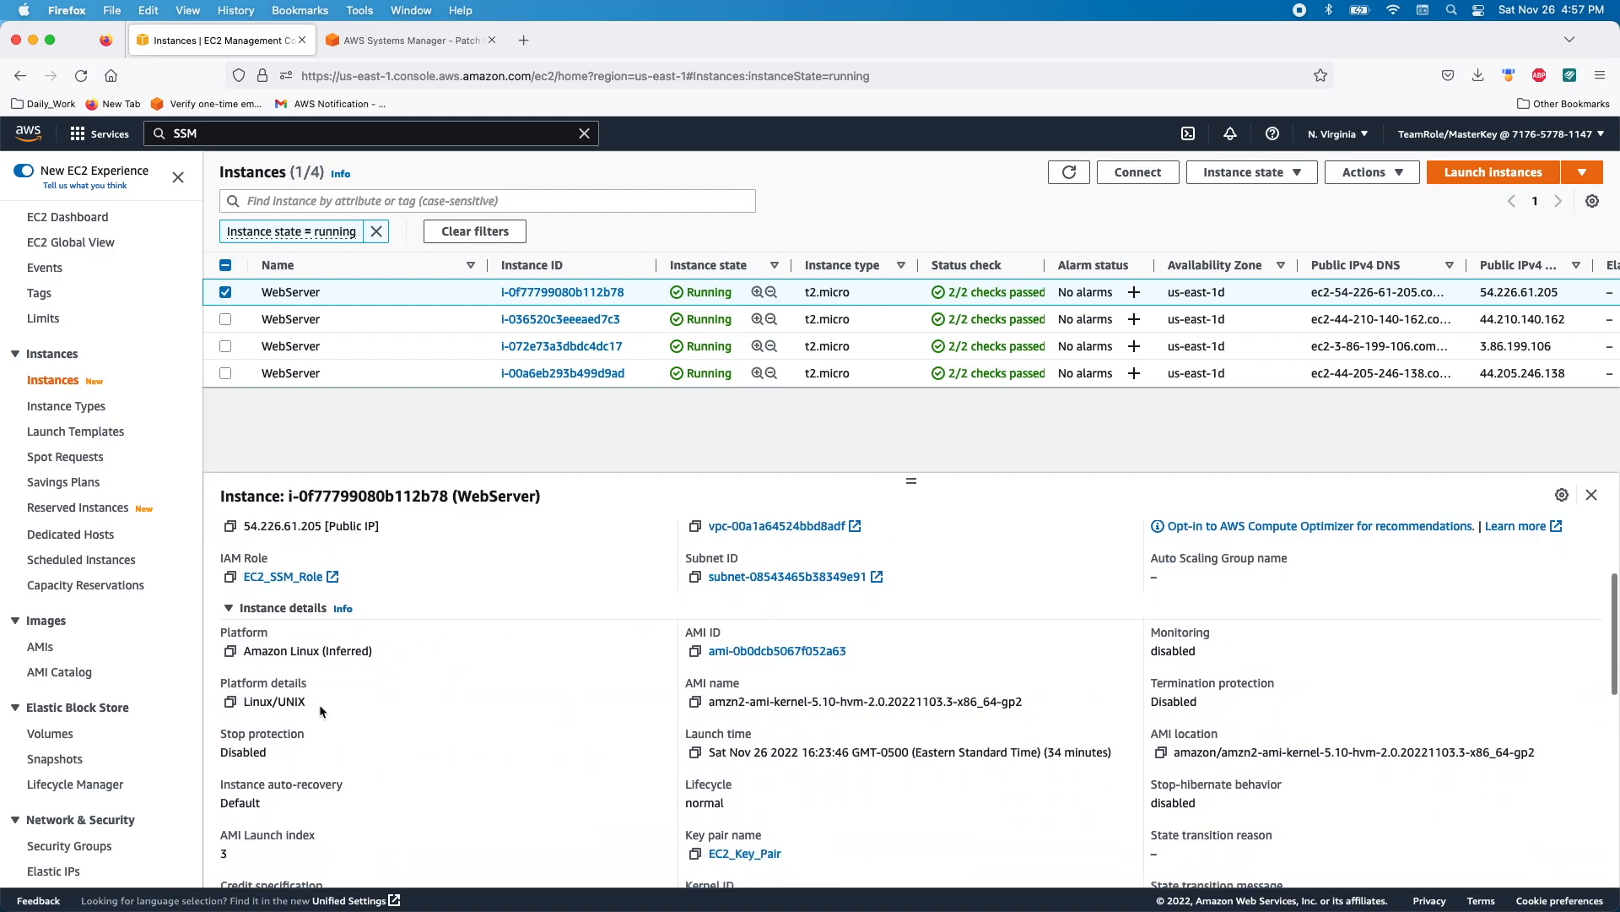
left_click_drag(306, 702, 220, 702)
left_click(226, 292)
left_click(225, 319)
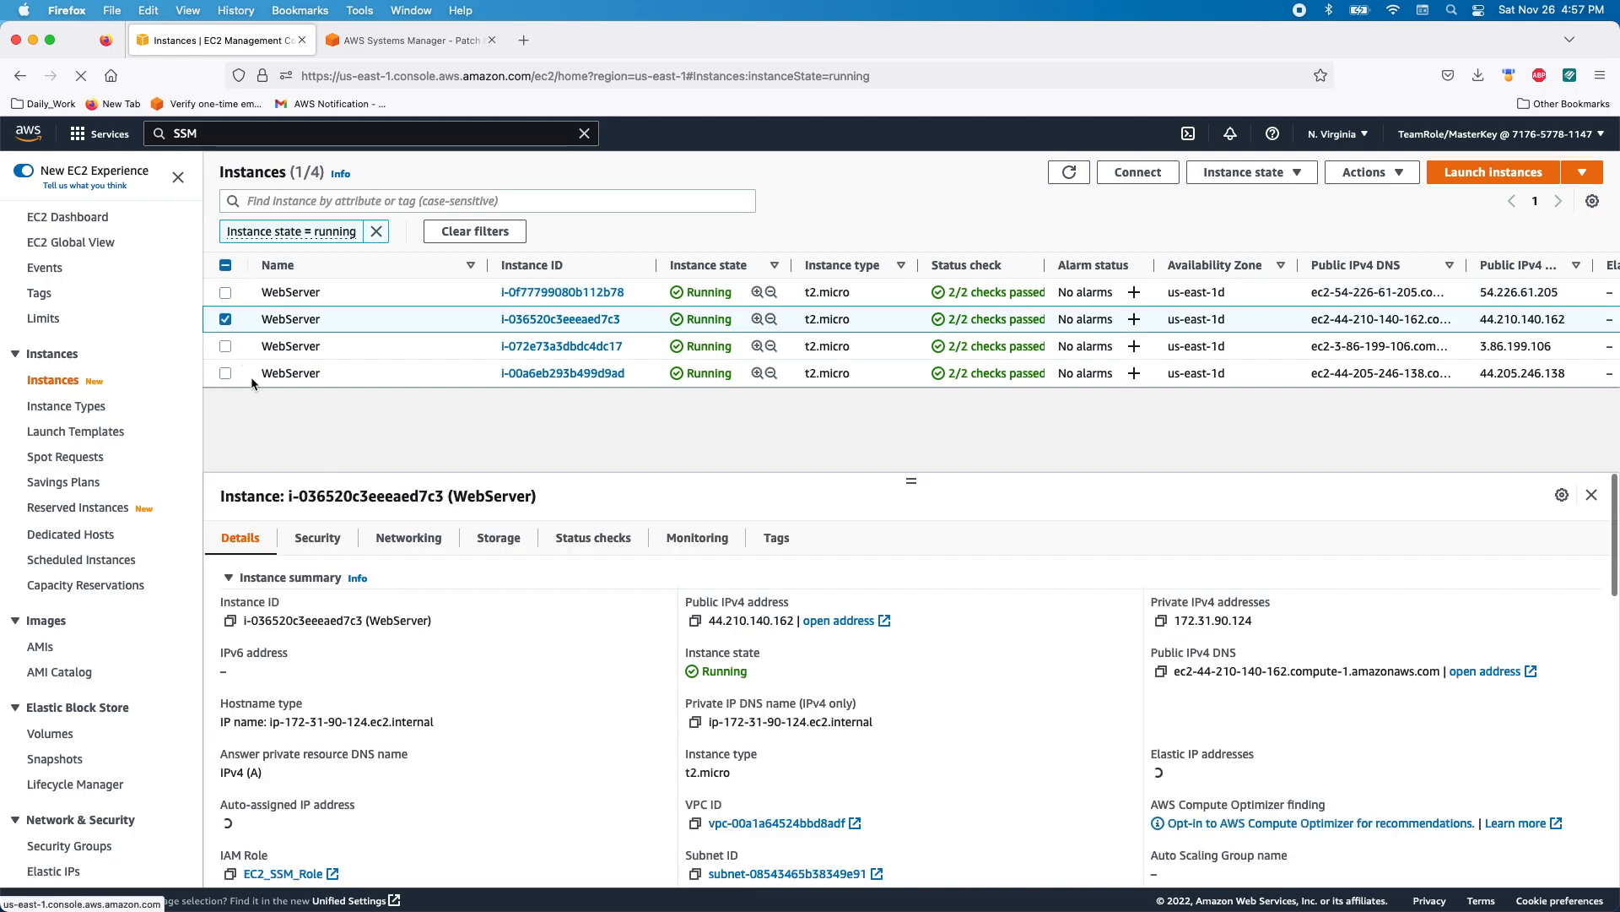
scroll(321, 649, "down", 3)
scroll(321, 650, "down", 3)
left_click_drag(308, 736, 253, 737)
- Check the platform details of the third and fourth WebServer instances
left_click(225, 346)
left_click(226, 319)
scroll(342, 610, "down", 2)
scroll(321, 607, "down", 1)
left_click_drag(303, 598, 241, 598)
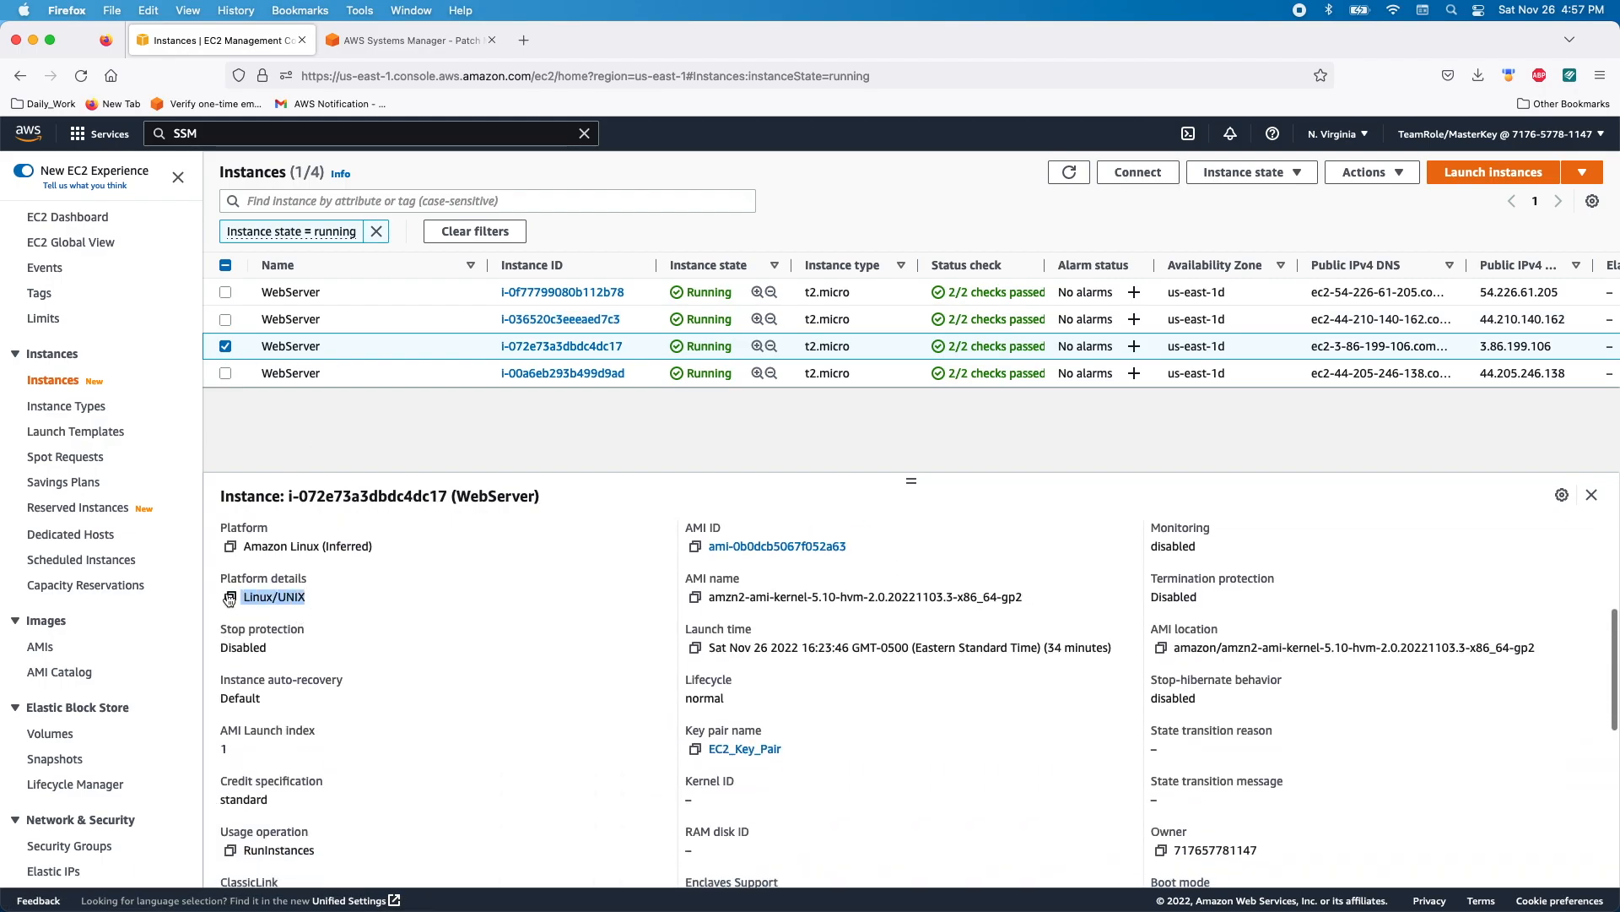
left_click(226, 346)
left_click(225, 374)
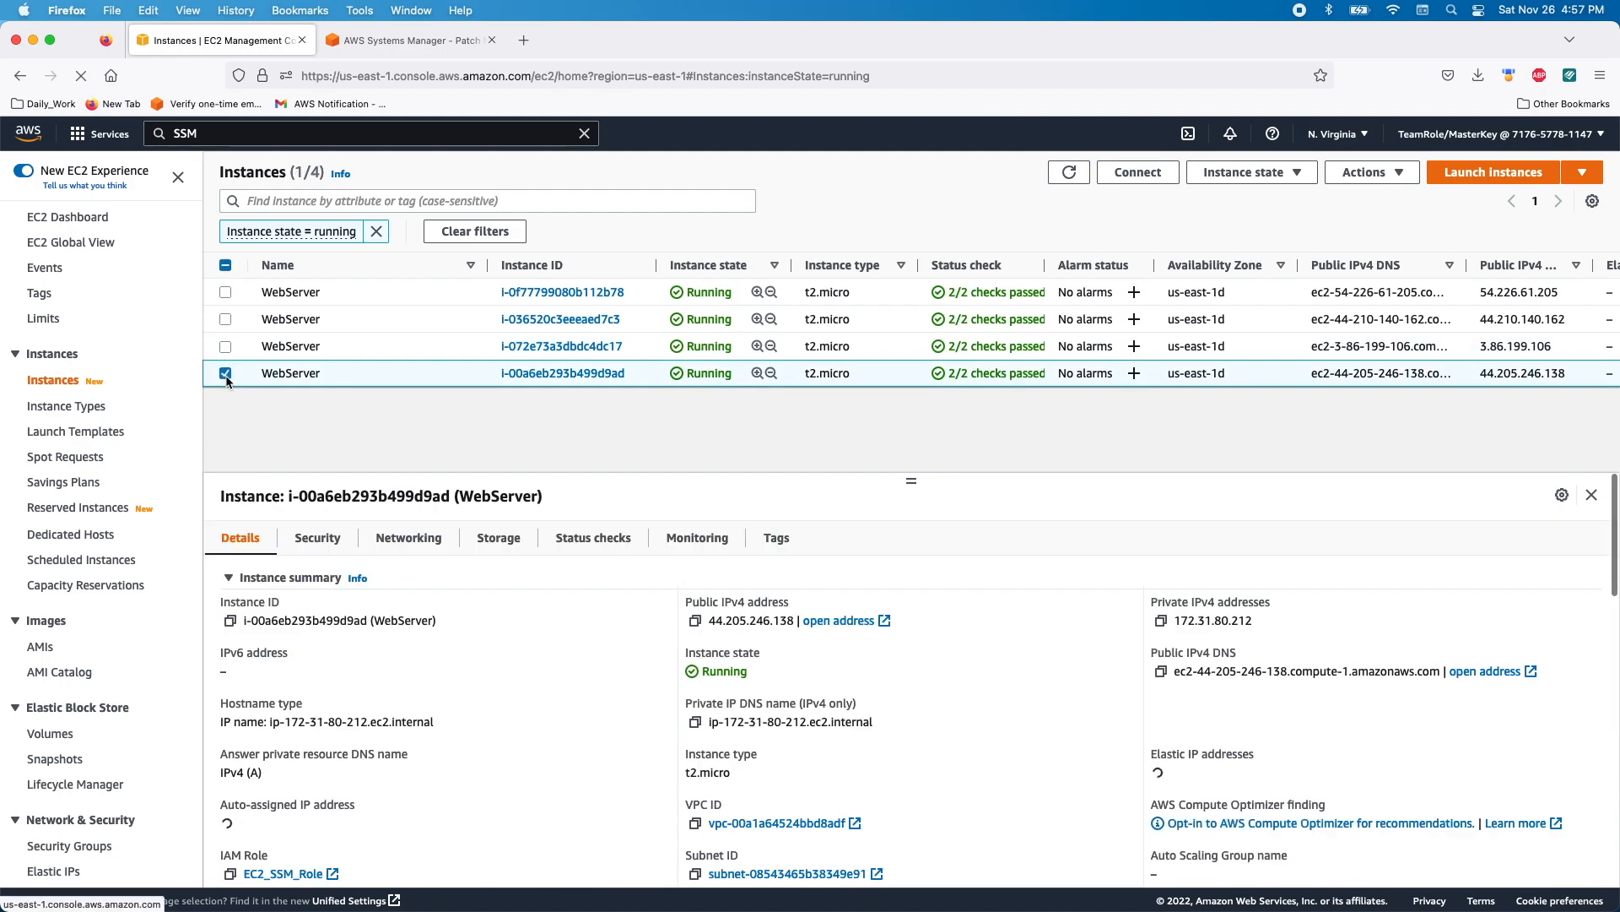
scroll(329, 673, "down", 2)
scroll(329, 672, "down", 2)
left_click_drag(306, 651, 213, 651)
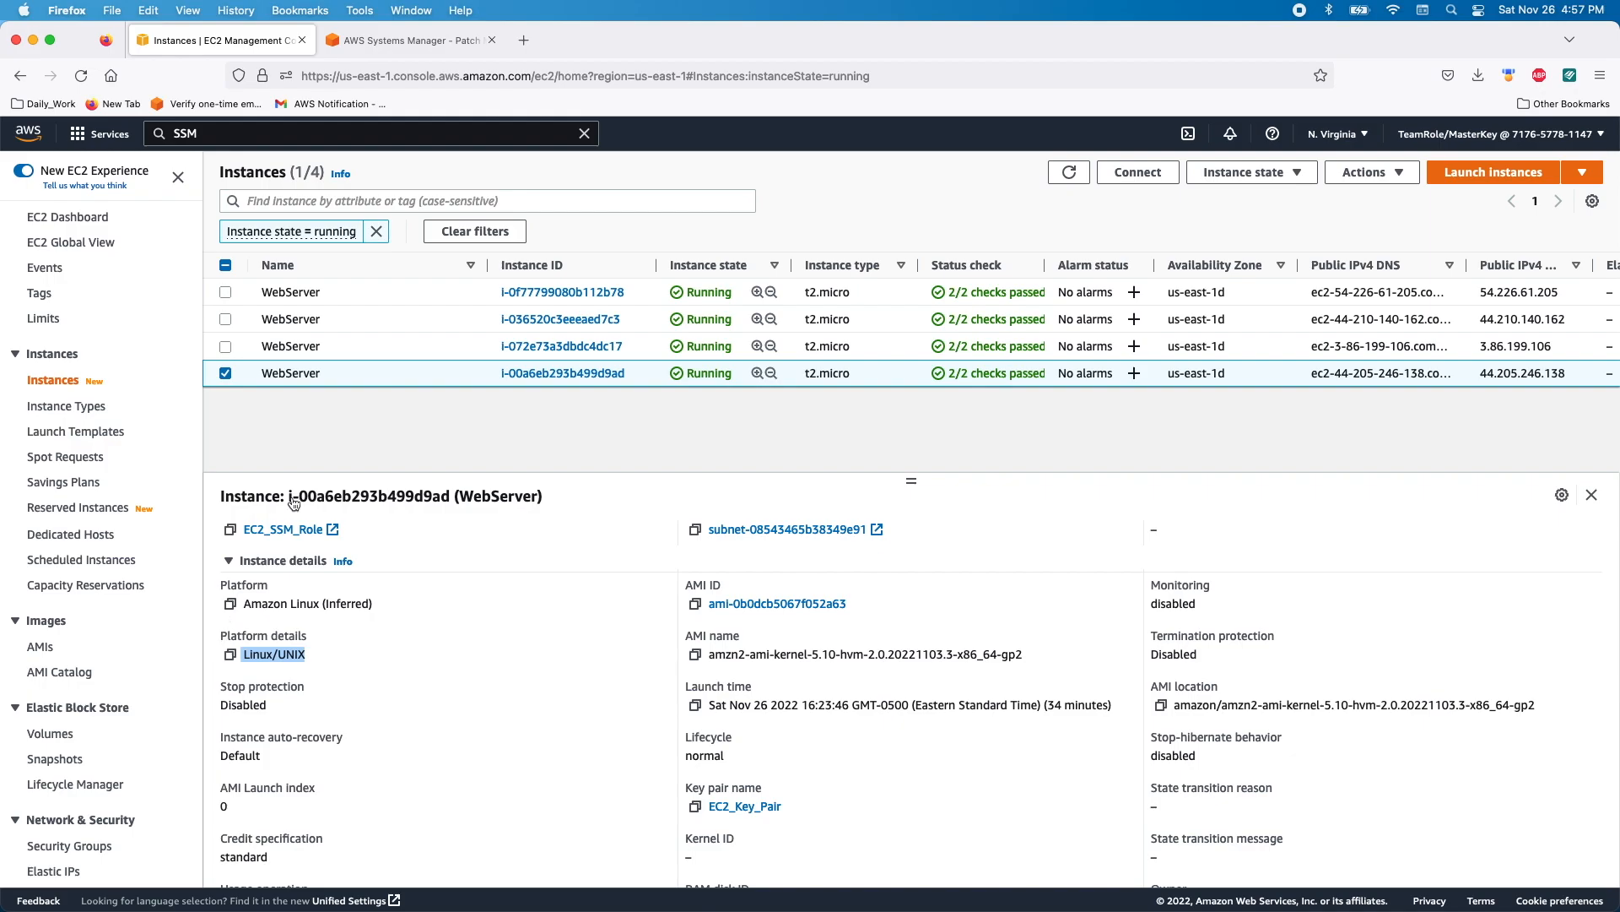
- Return to the patch baseline form and name the baseline WindowsPatchBaseLine_OS
left_click(402, 46)
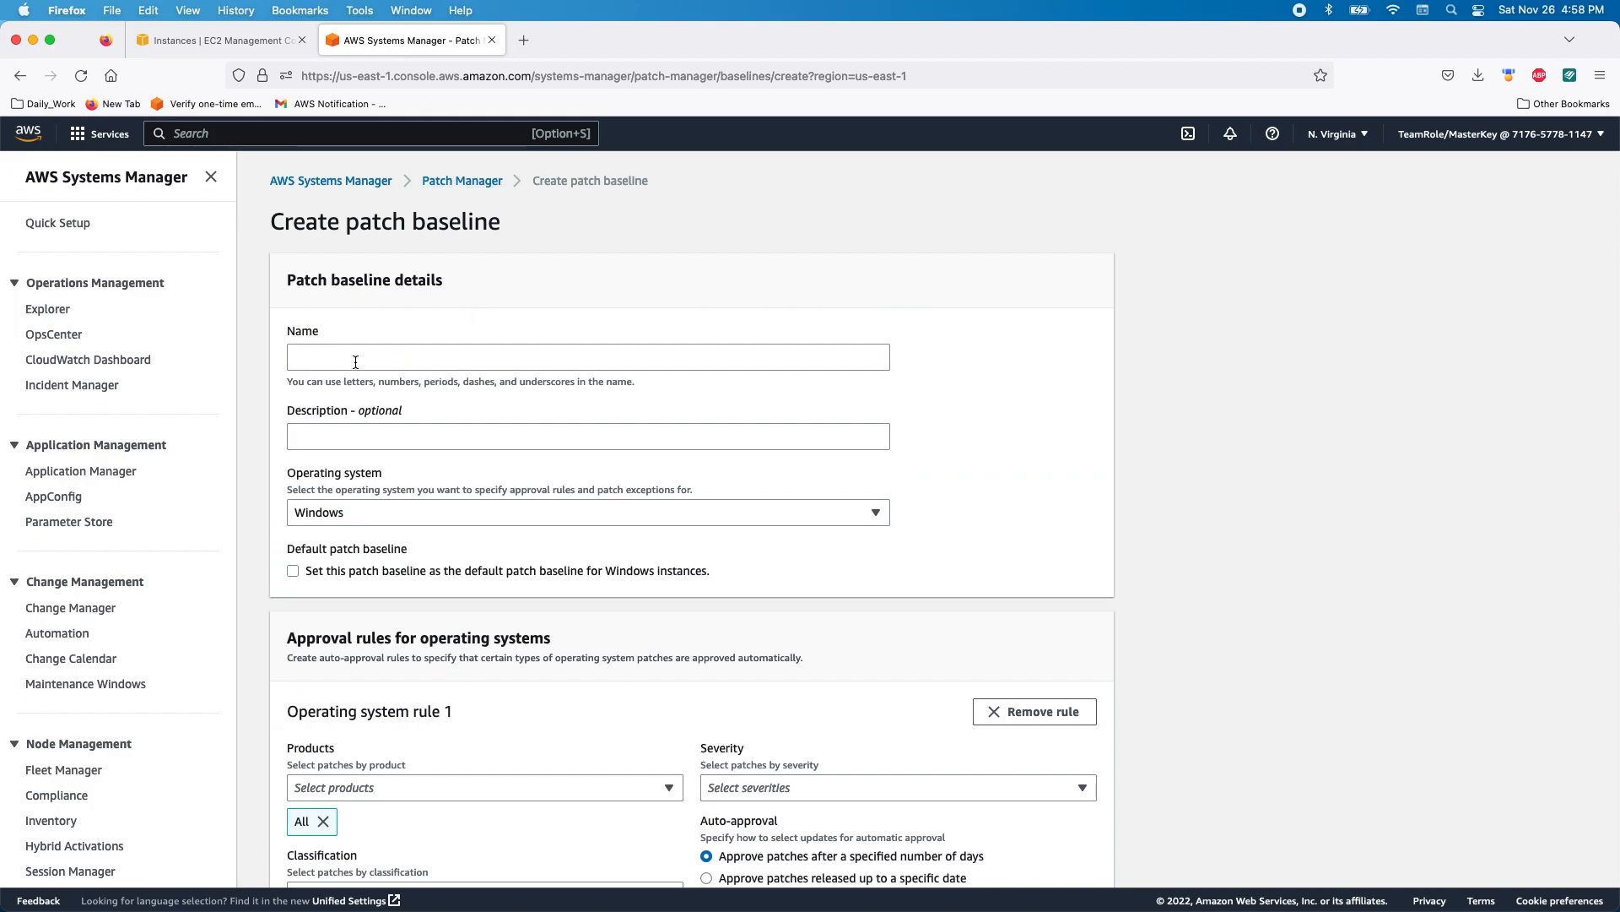
left_click(309, 354)
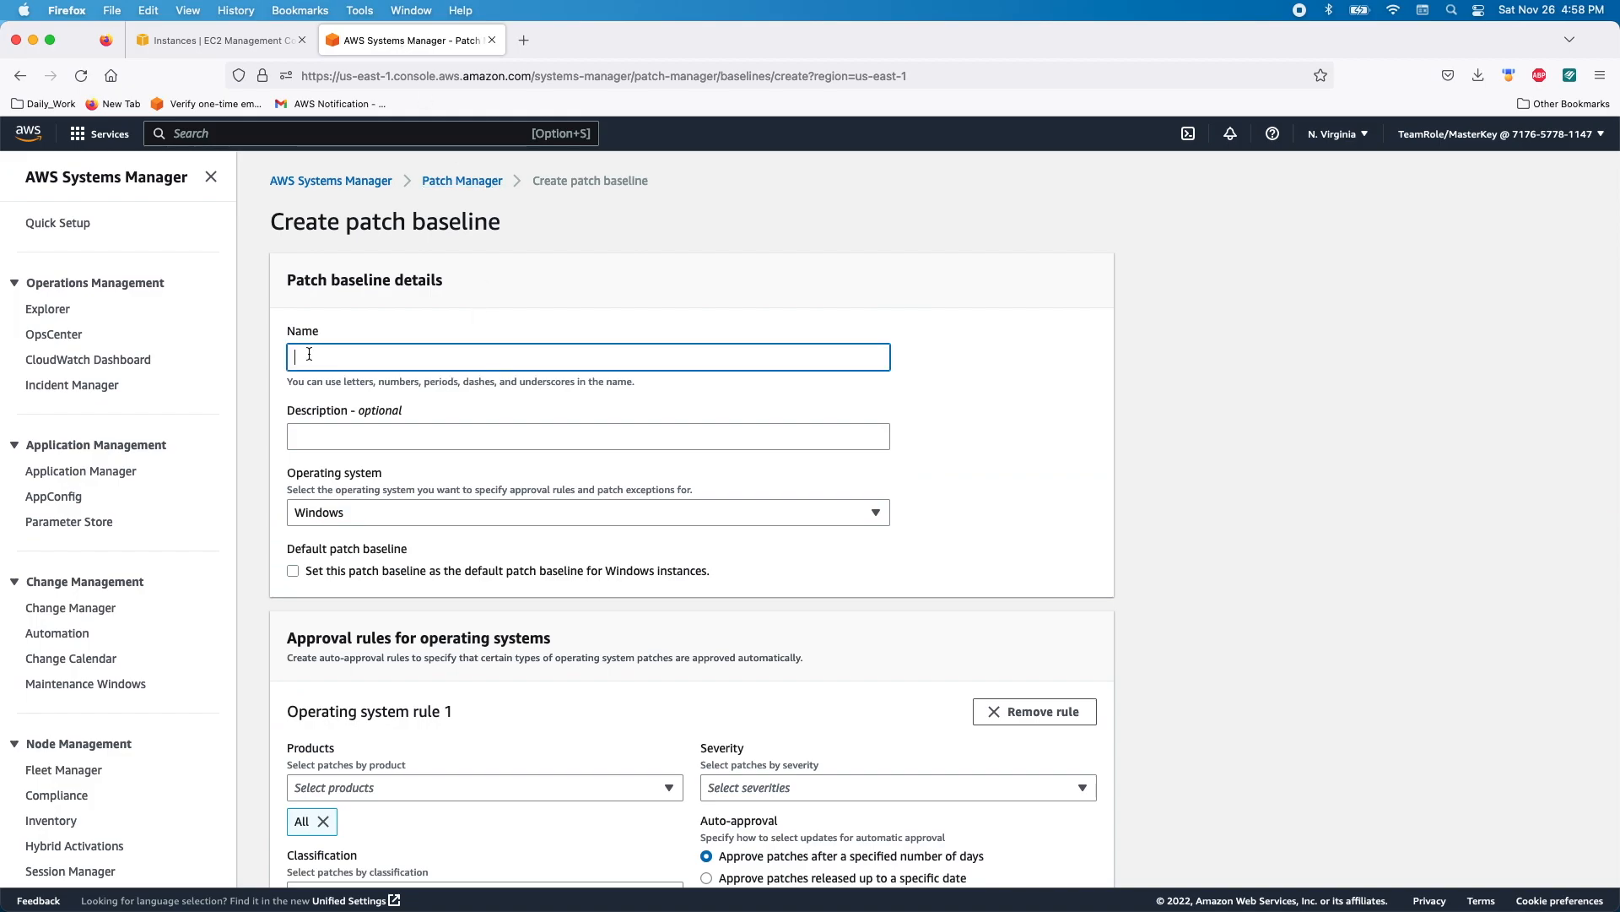
type("WindowsPatchBaseLine")
left_click_drag(291, 356, 444, 355)
left_click(444, 355)
type("OS")
- Enter "Operating Systems Patch Baseline" as the description and choose Windows as the operating system
left_click(326, 437)
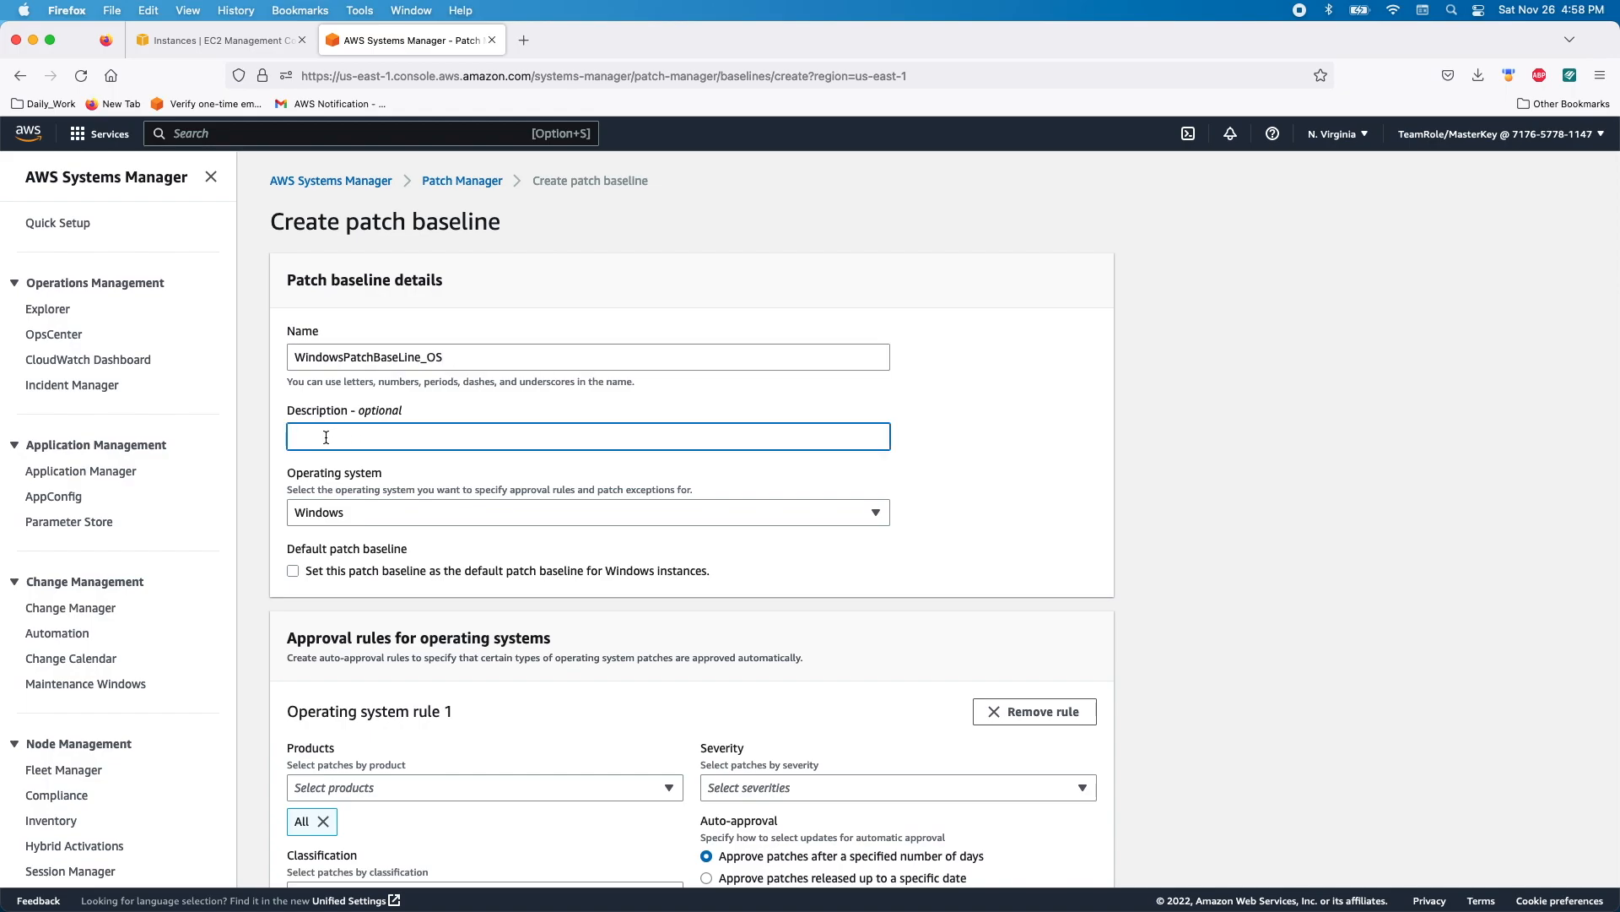
type("Operating Systems Patch Baseline")
left_click(352, 514)
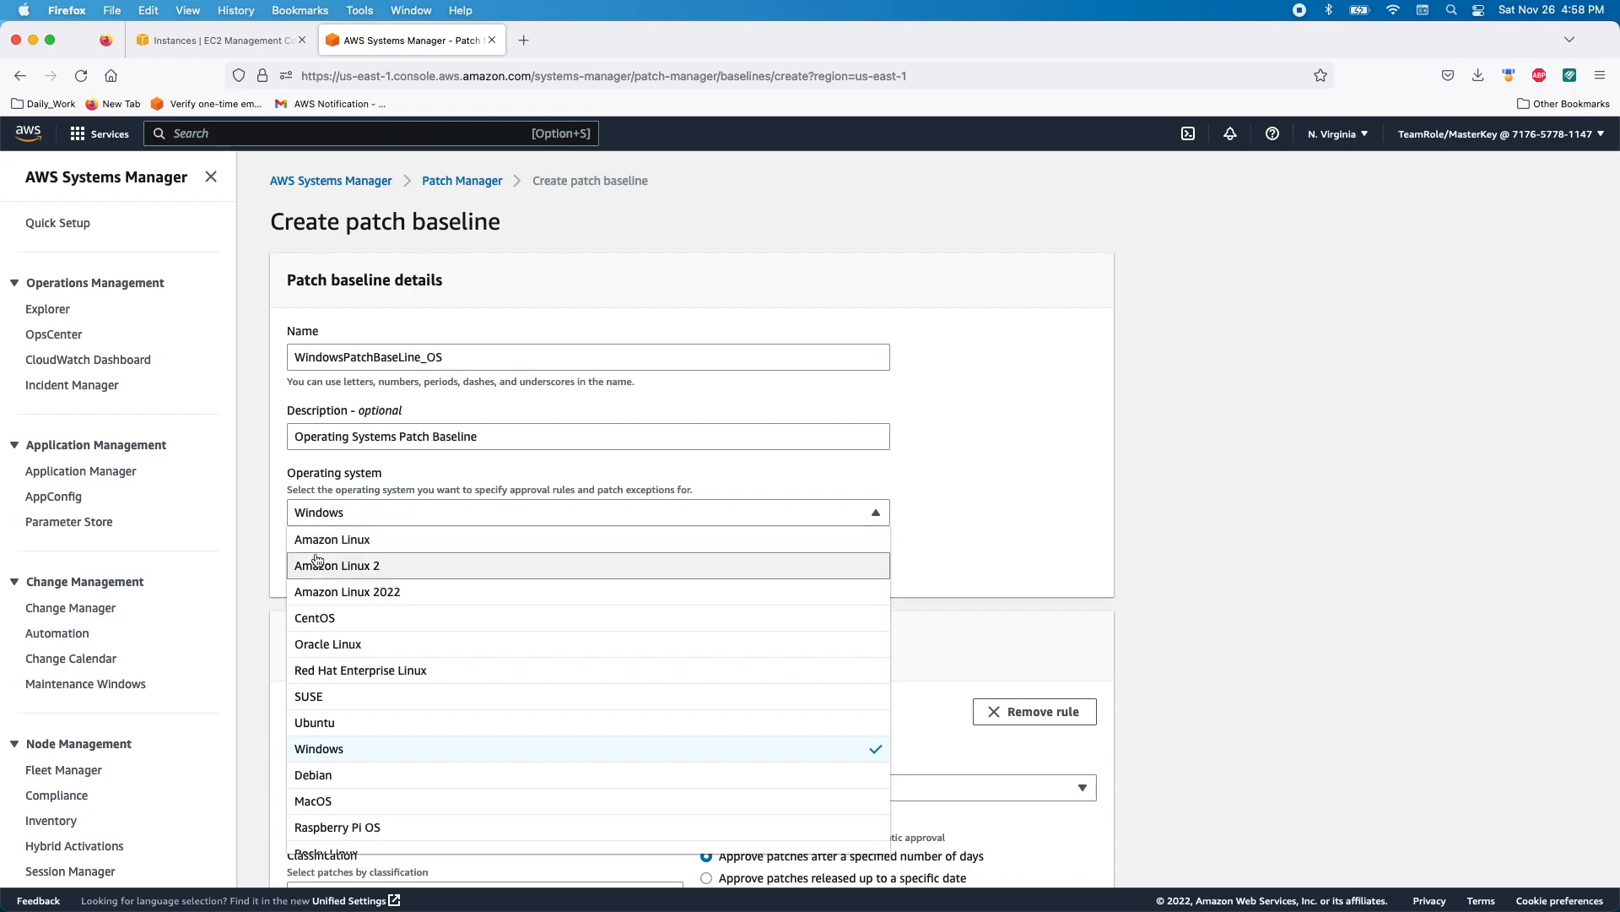
left_click(321, 751)
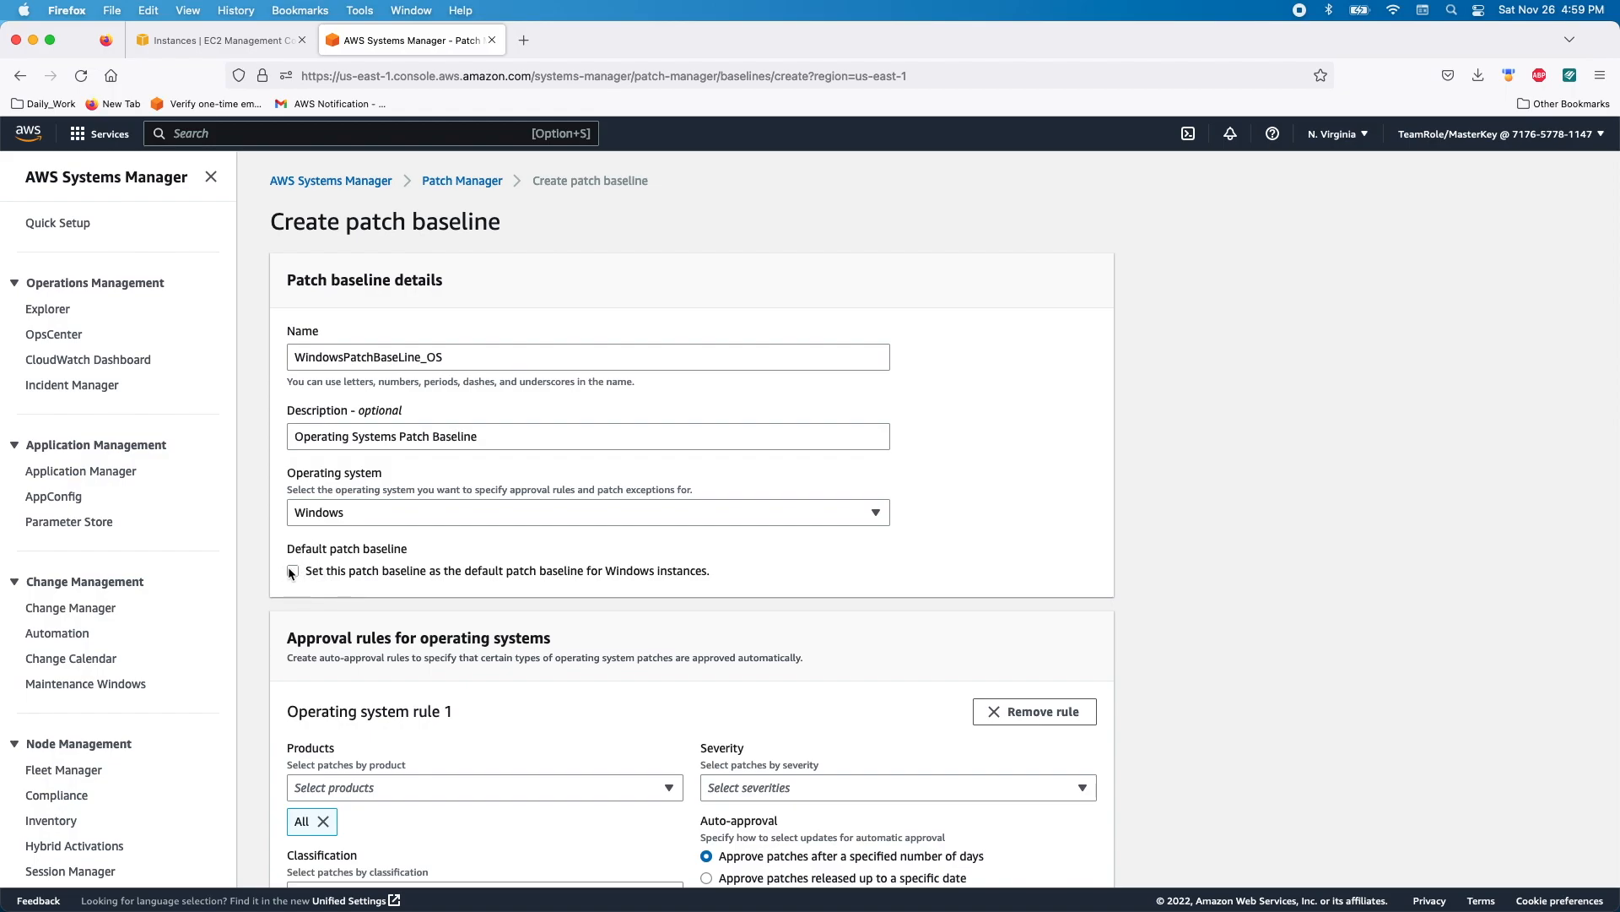
- Set the product of operating system rule 1 to WindowsServer2012 only
scroll(402, 611, "down", 3)
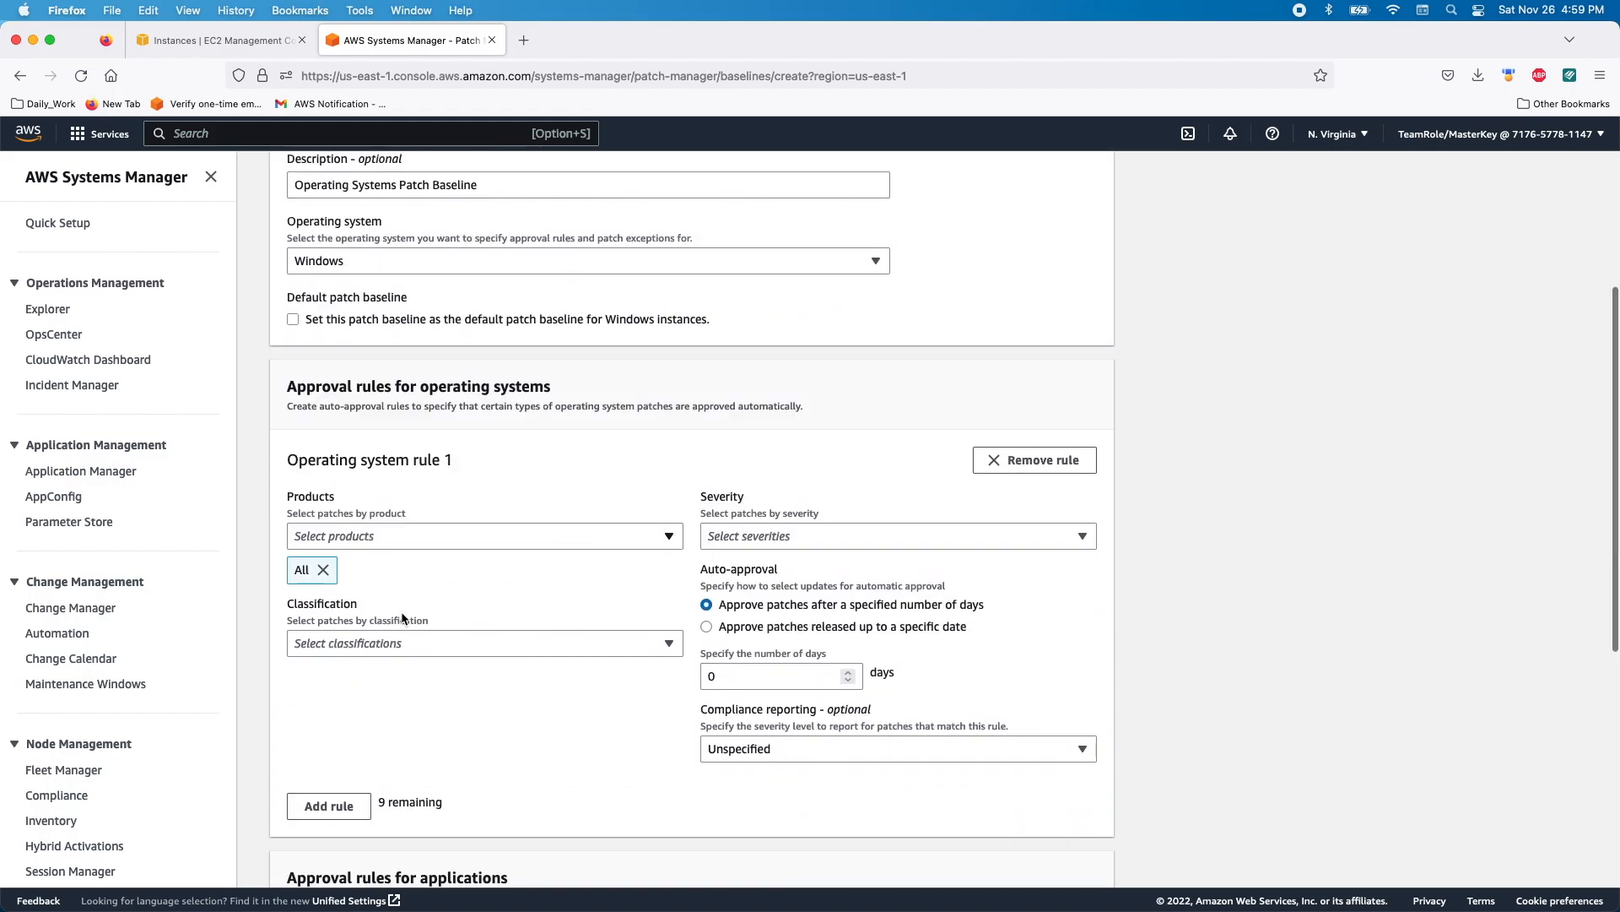
left_click_drag(291, 385, 557, 395)
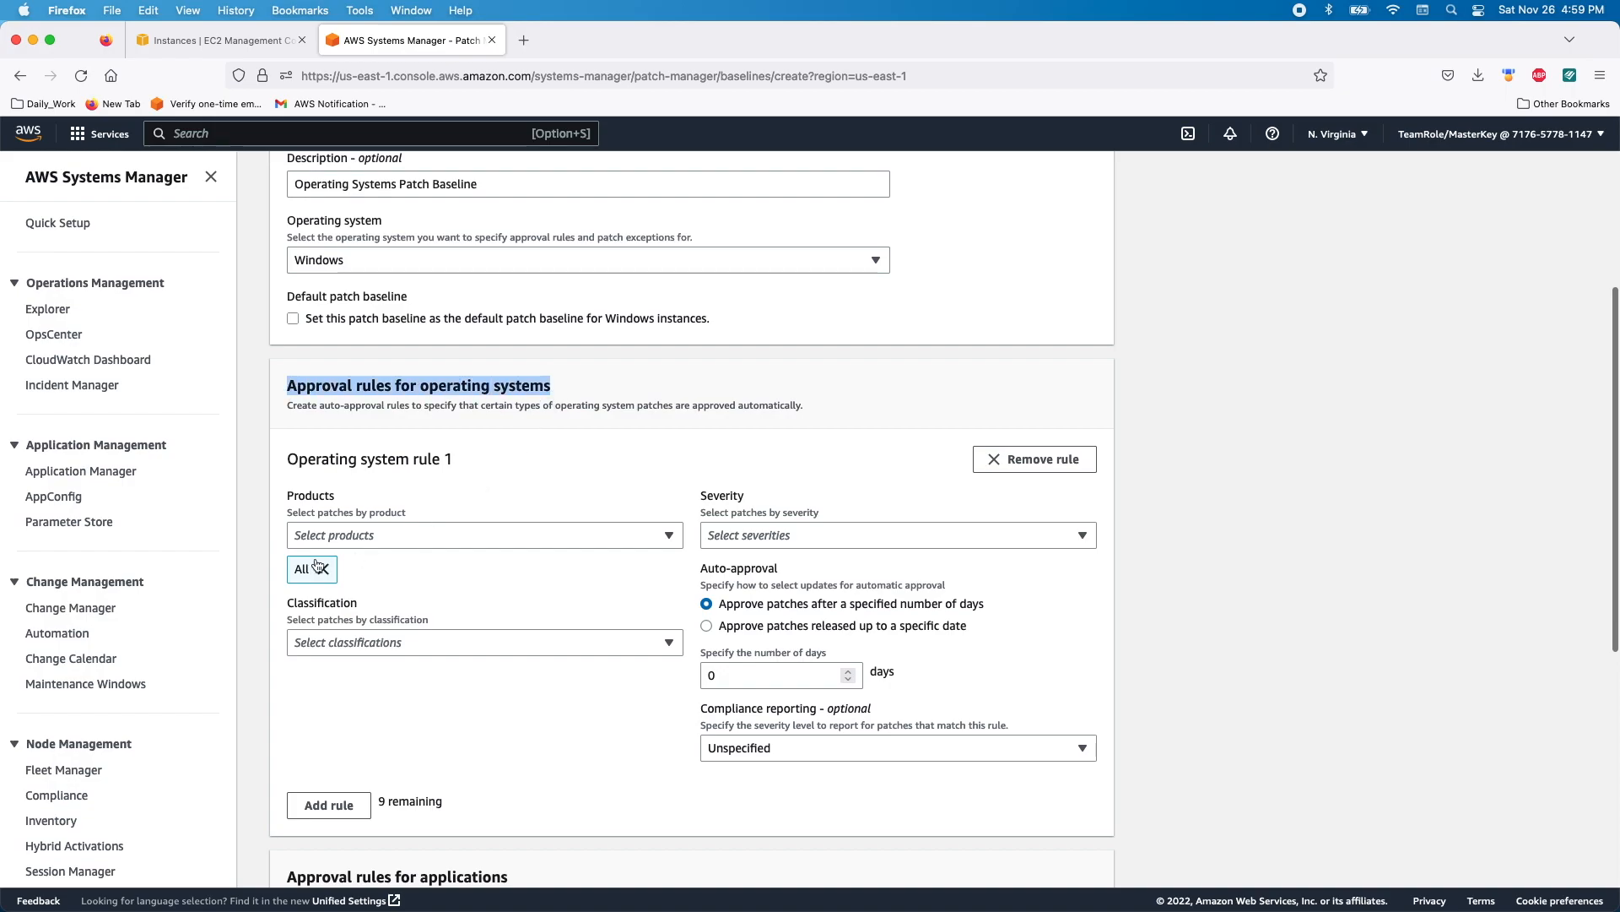
left_click(363, 537)
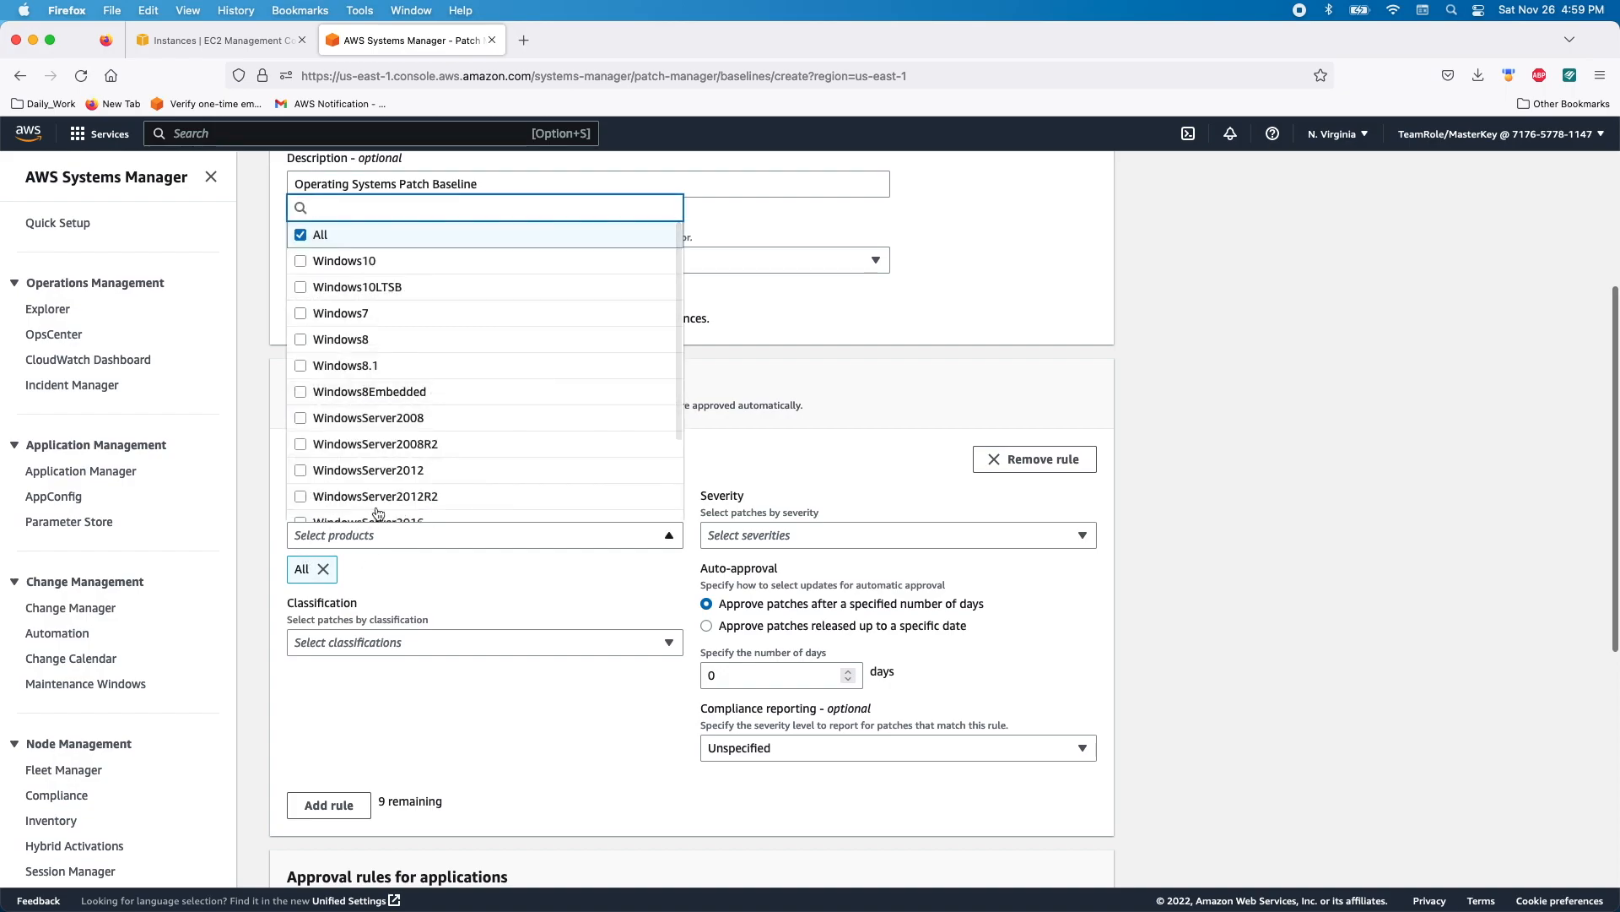
scroll(376, 438, "down", 2)
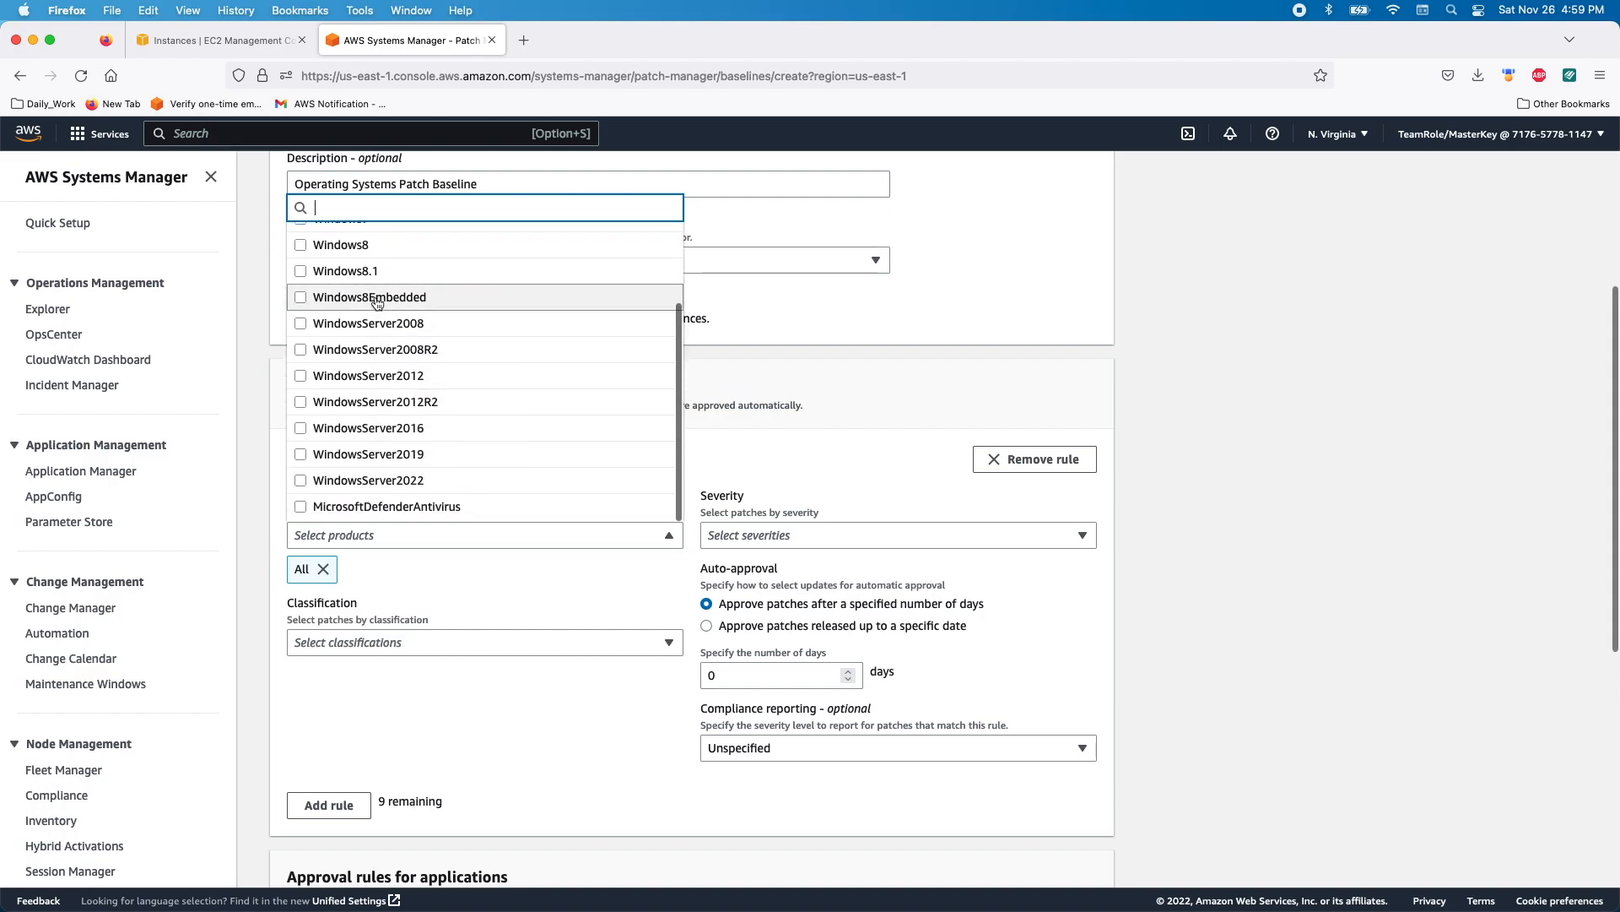
scroll(372, 312, "up", 2)
scroll(375, 317, "down", 1)
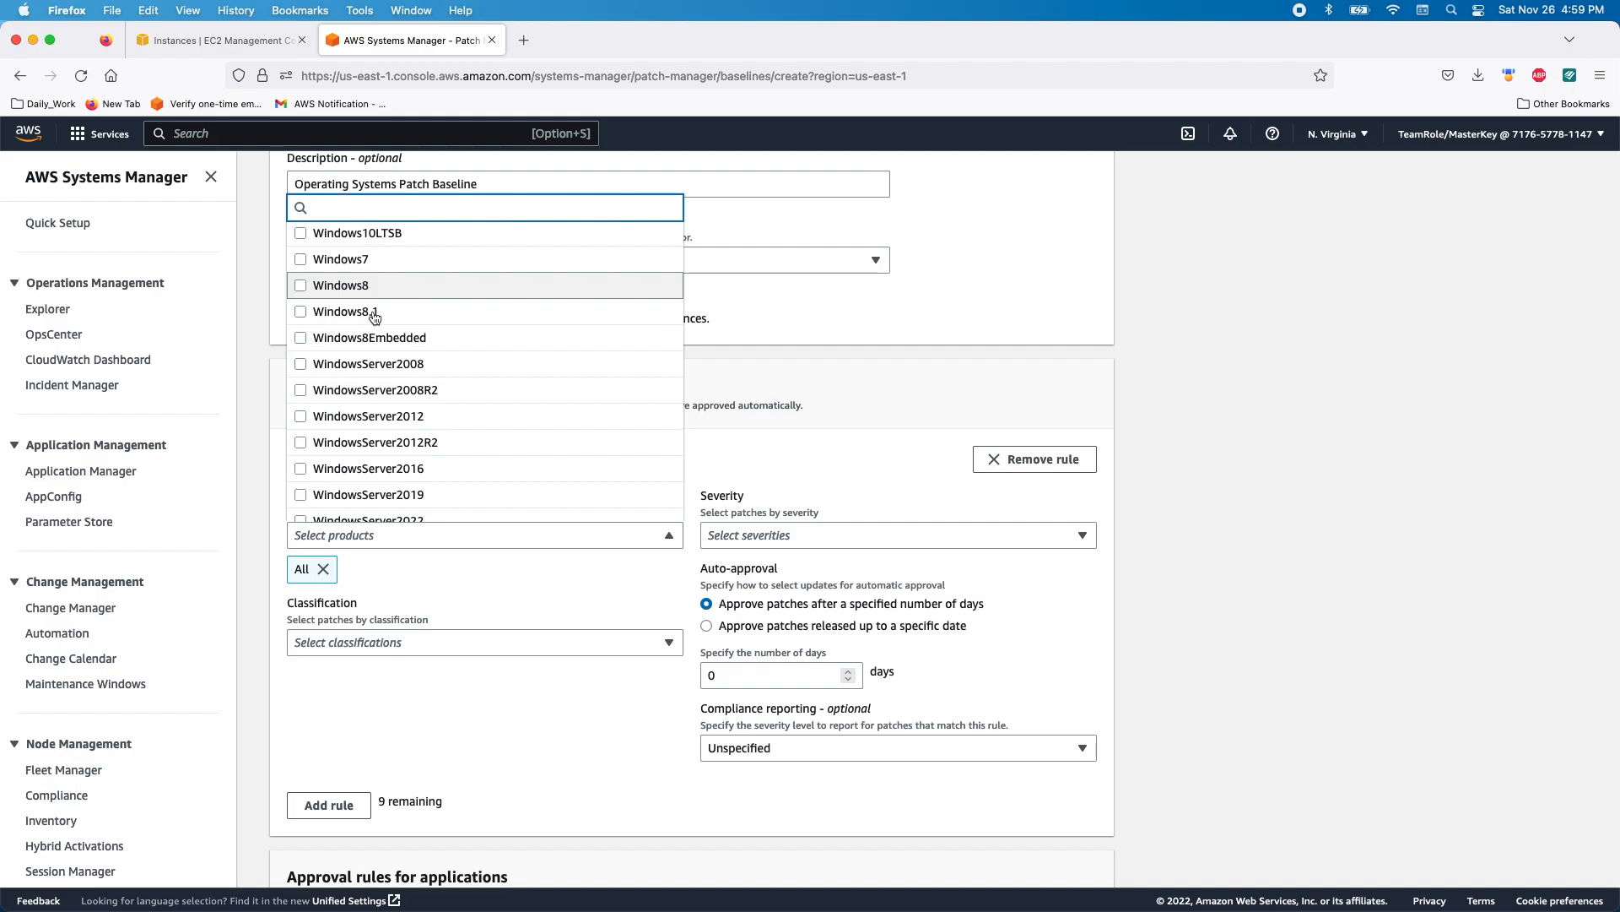
left_click(301, 418)
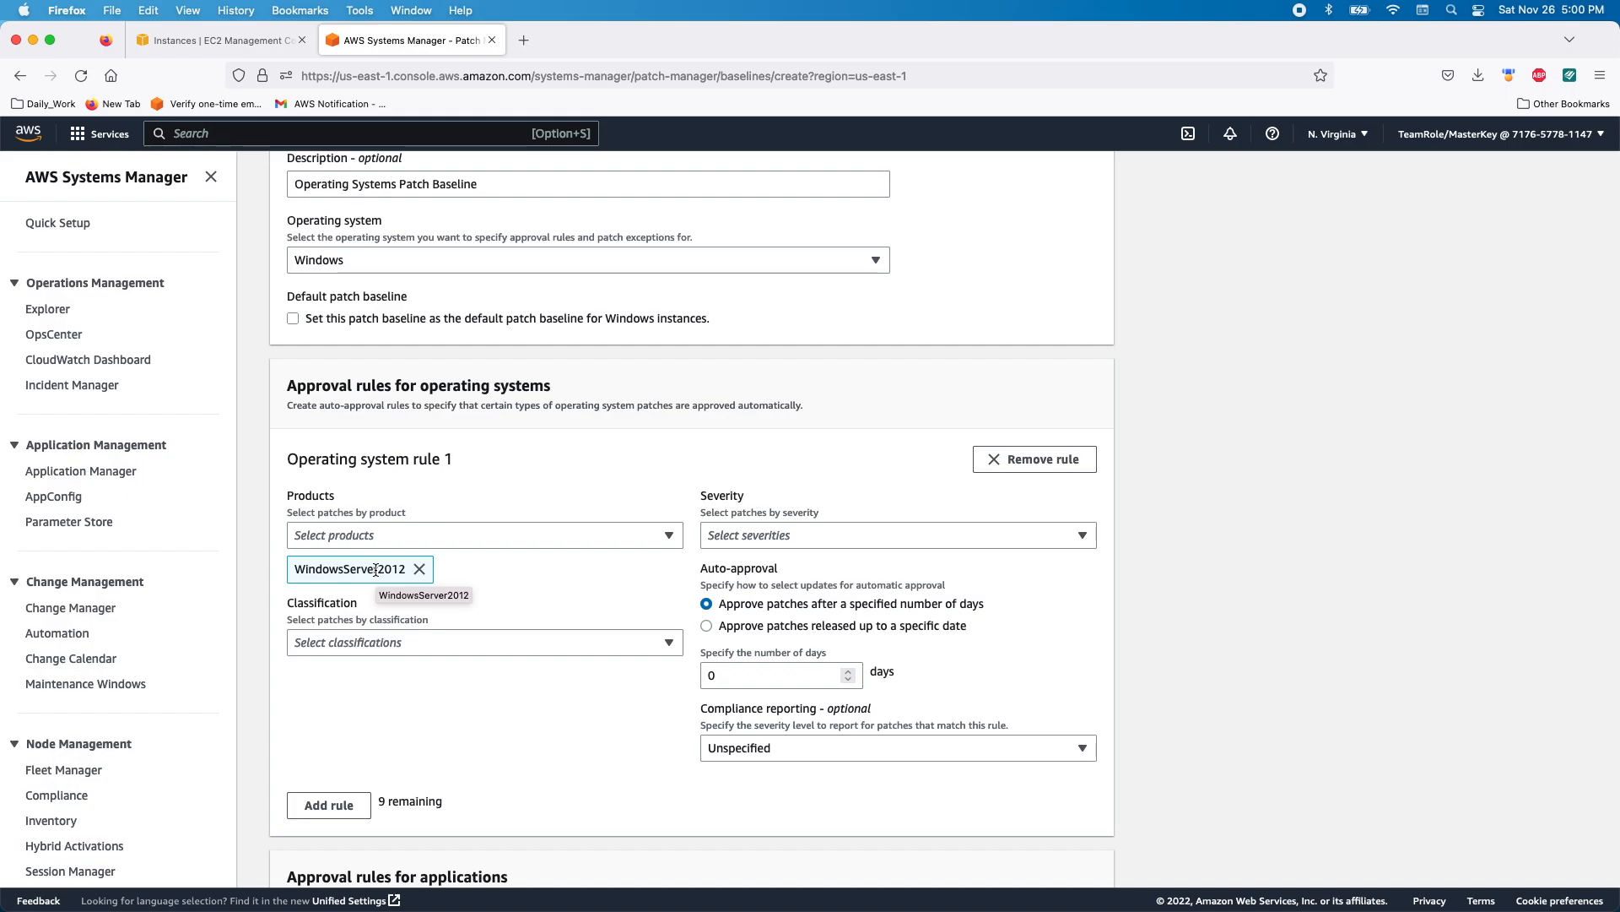
- Select the Critical, Important and Moderate severities for operating system rule 1
left_click(749, 537)
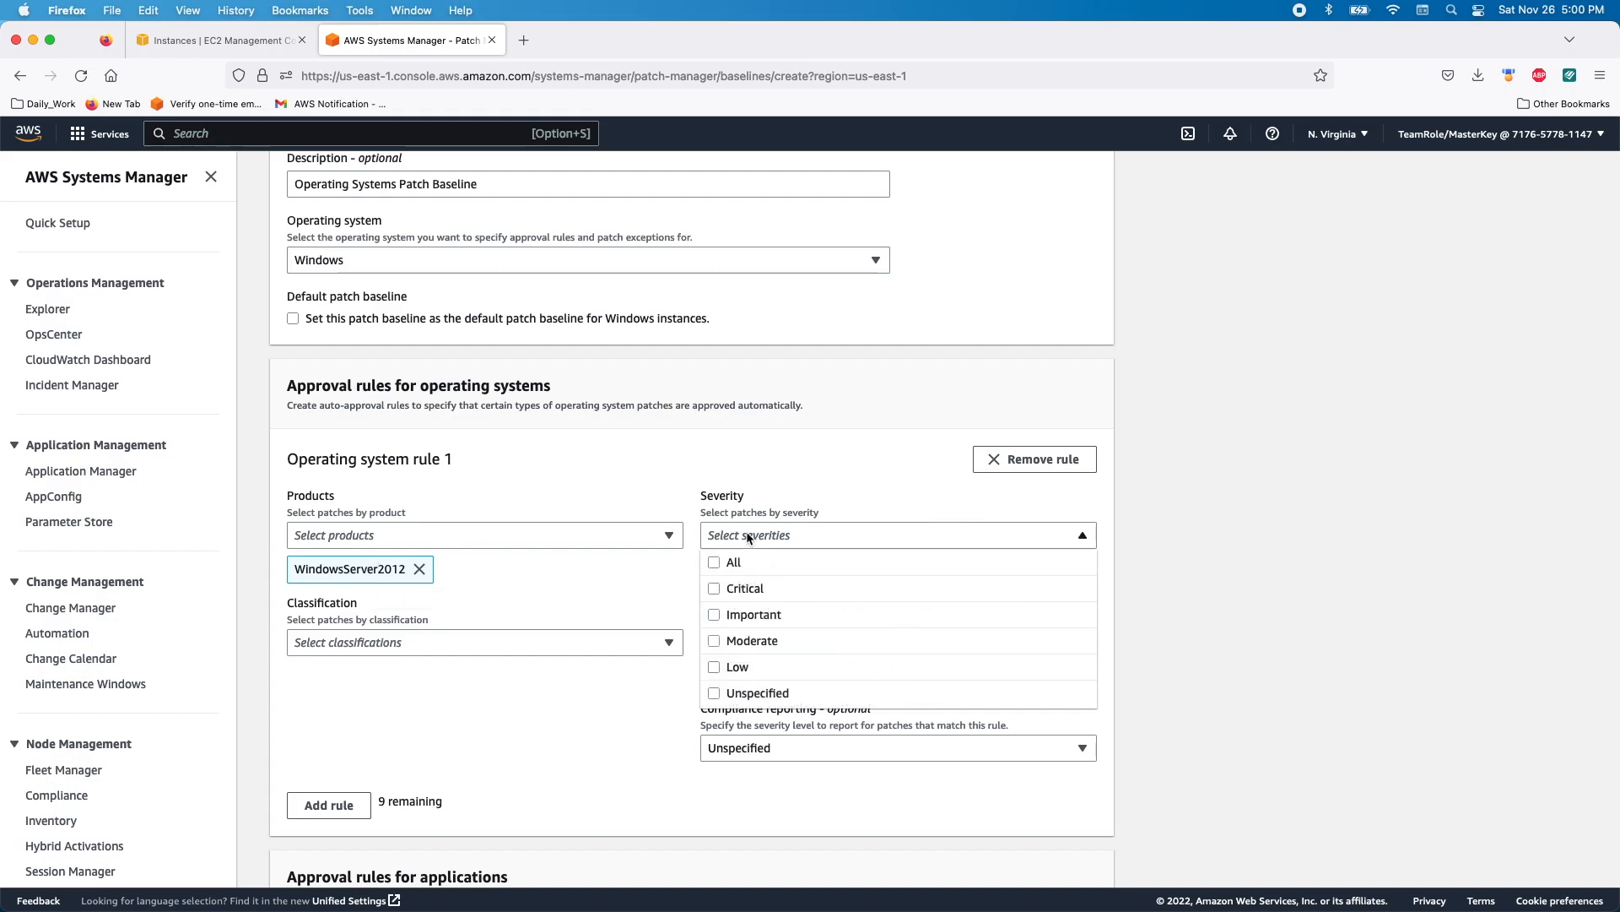
left_click(758, 590)
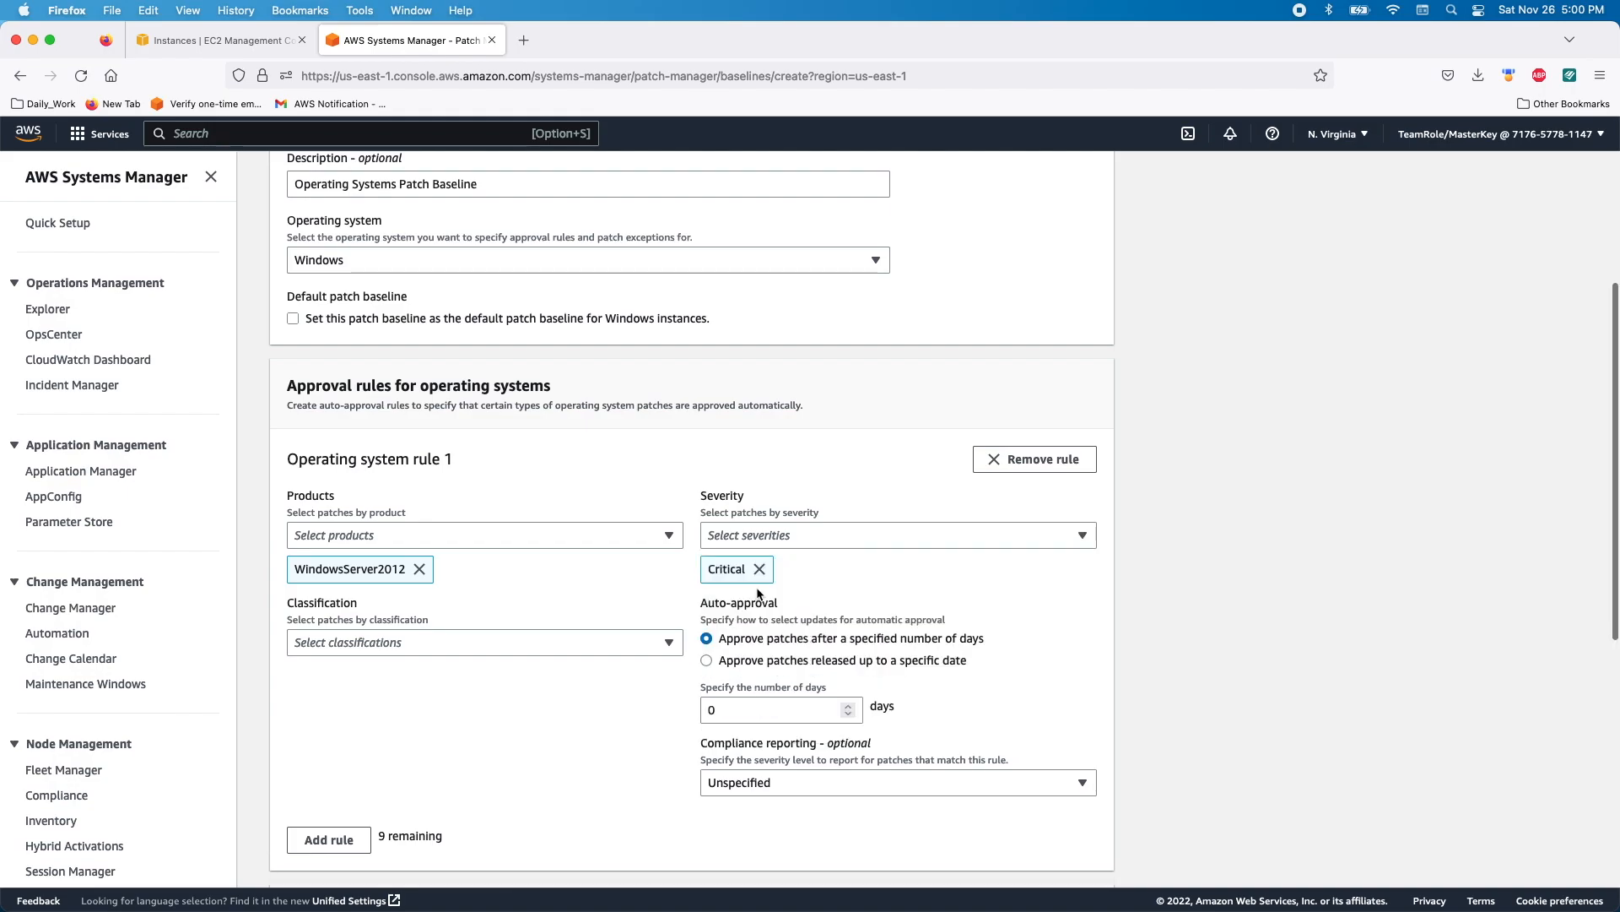
left_click(775, 540)
left_click(767, 617)
left_click(797, 539)
left_click(756, 641)
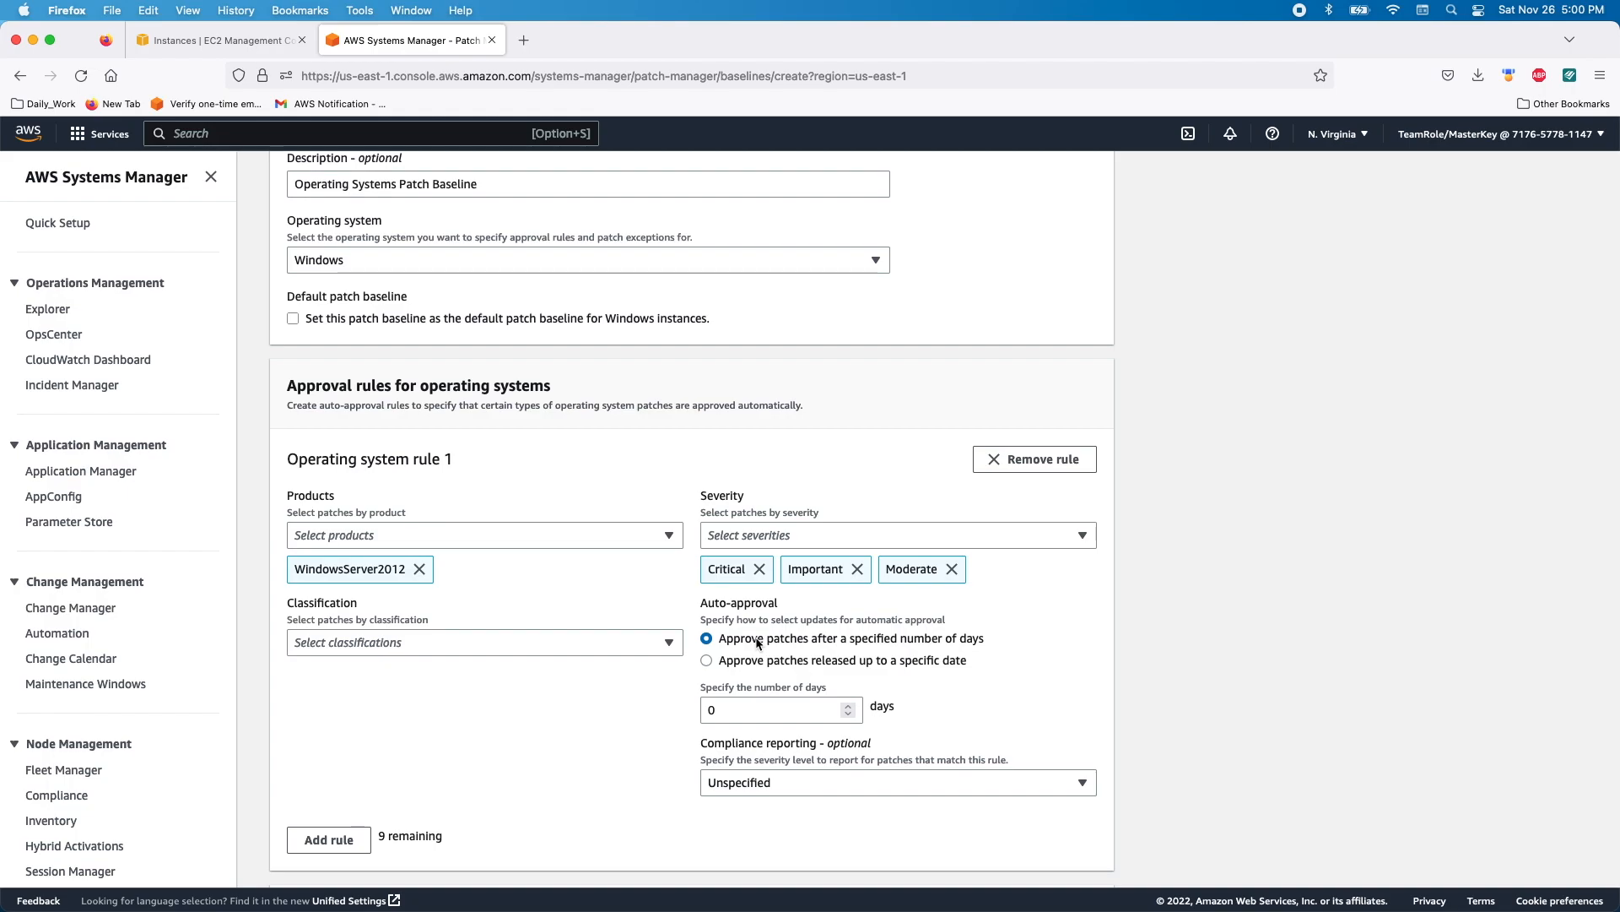
- Extend the patch baseline's name to WindowsPatchBaseLine_OSz_Dev
scroll(757, 591, "up", 5)
left_click(496, 355)
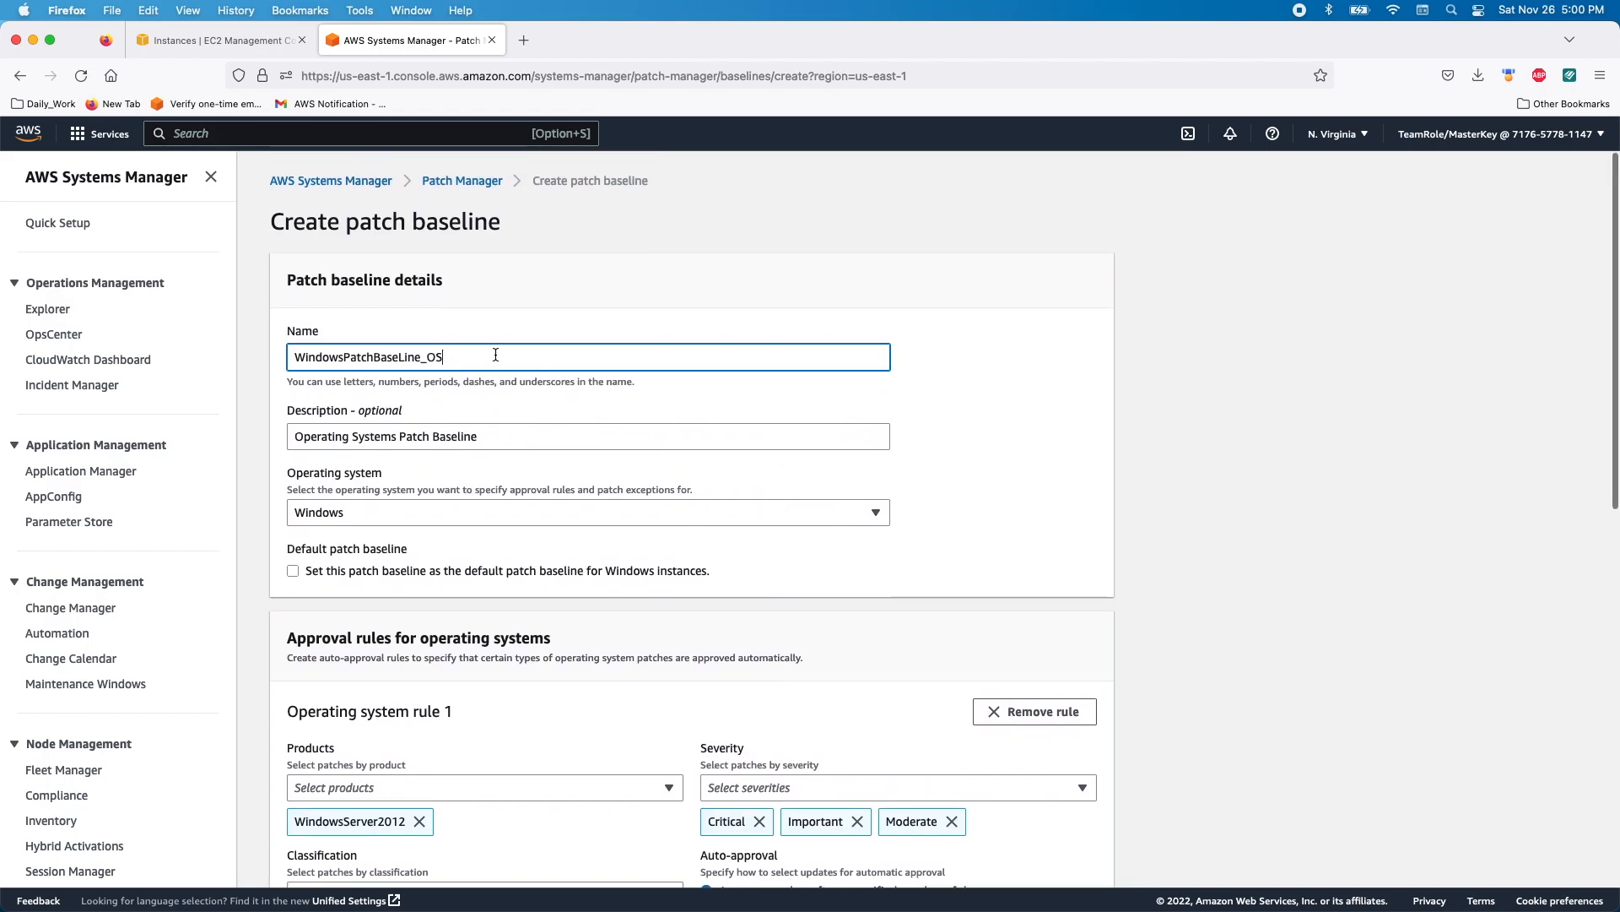
type("z-de")
type("v")
key("BackSpace")
key("BackSpace")
key("BackSpace")
type("Dev")
key("Left")
key("Left")
key("Left")
key("BackSpace")
type("_")
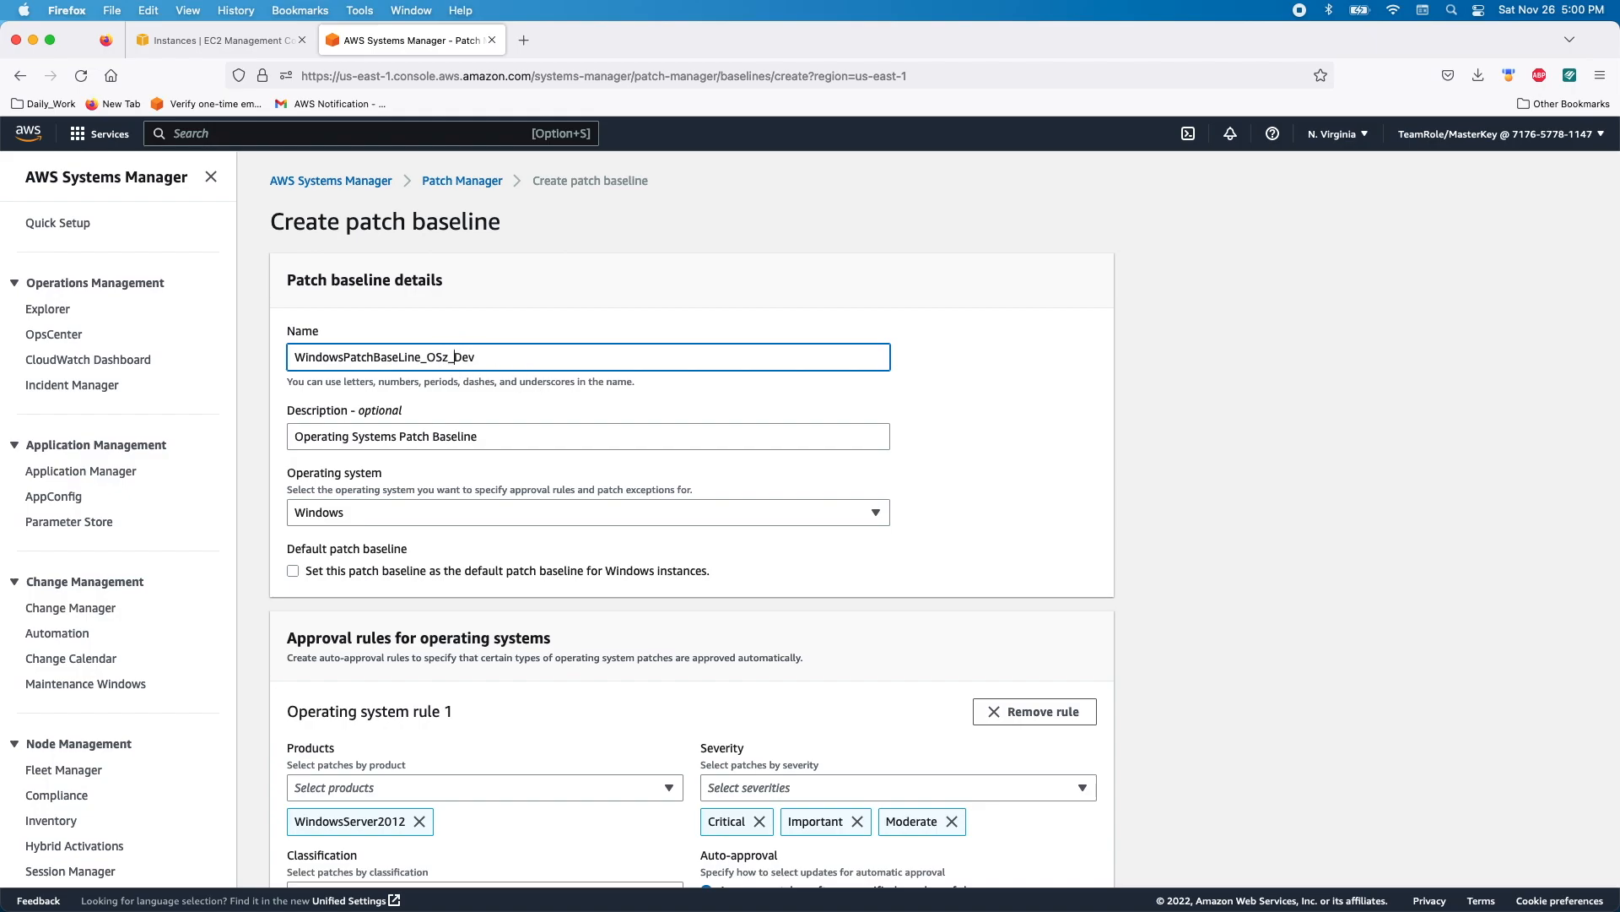
- Select the CriticalUpdates, SecurityUpdates and ServicePacks classifications for operating system rule 1
scroll(802, 626, "down", 3)
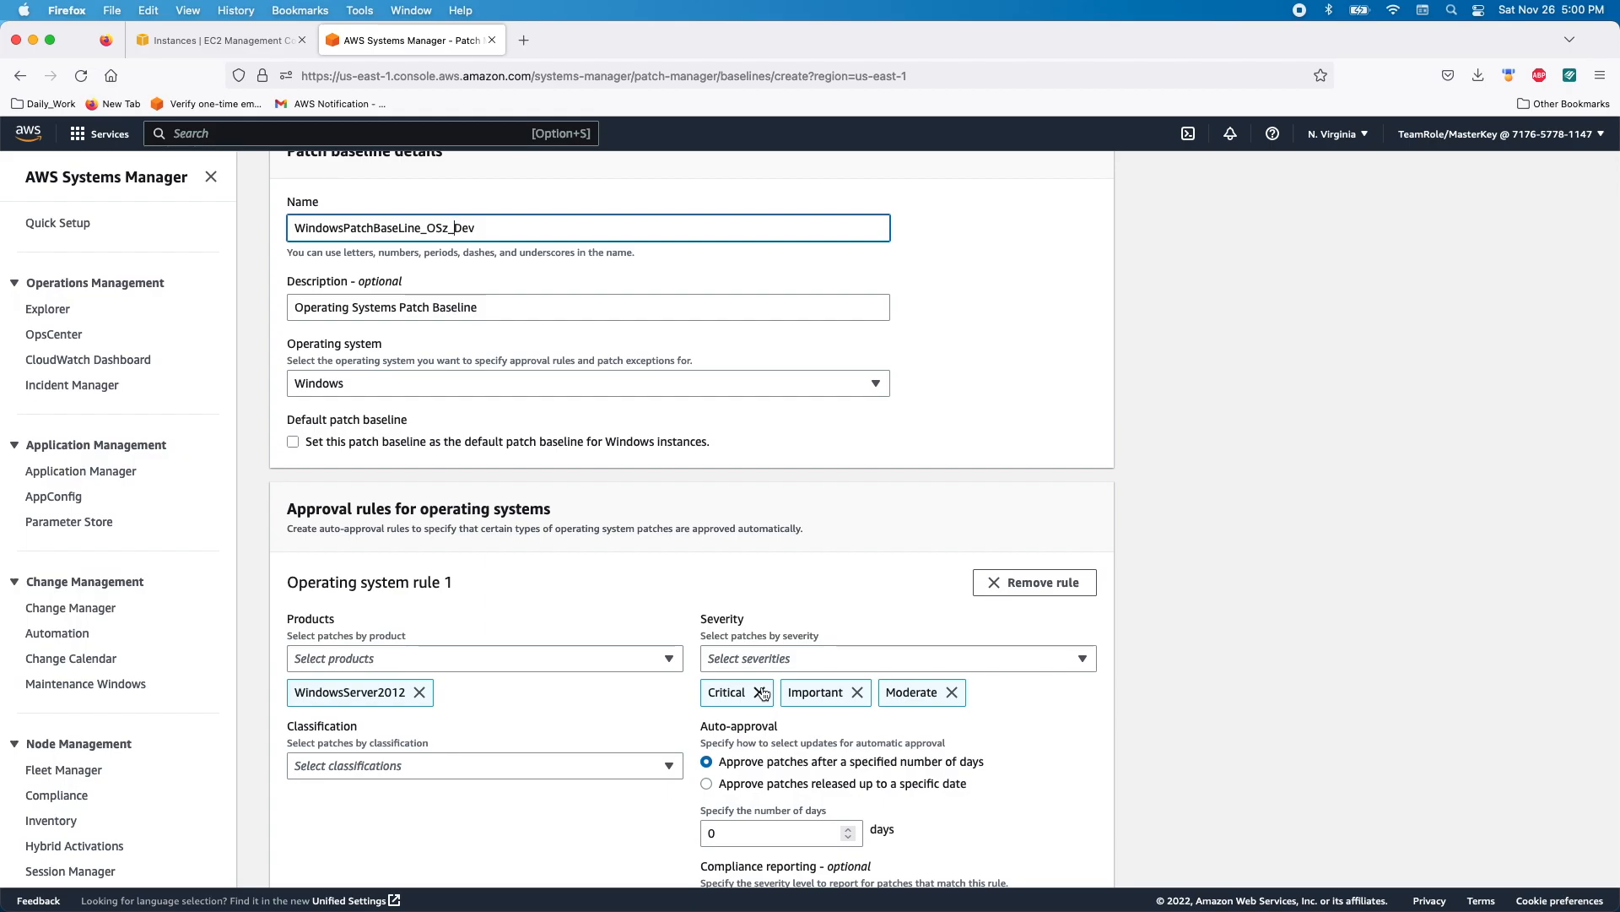
scroll(574, 690, "down", 4)
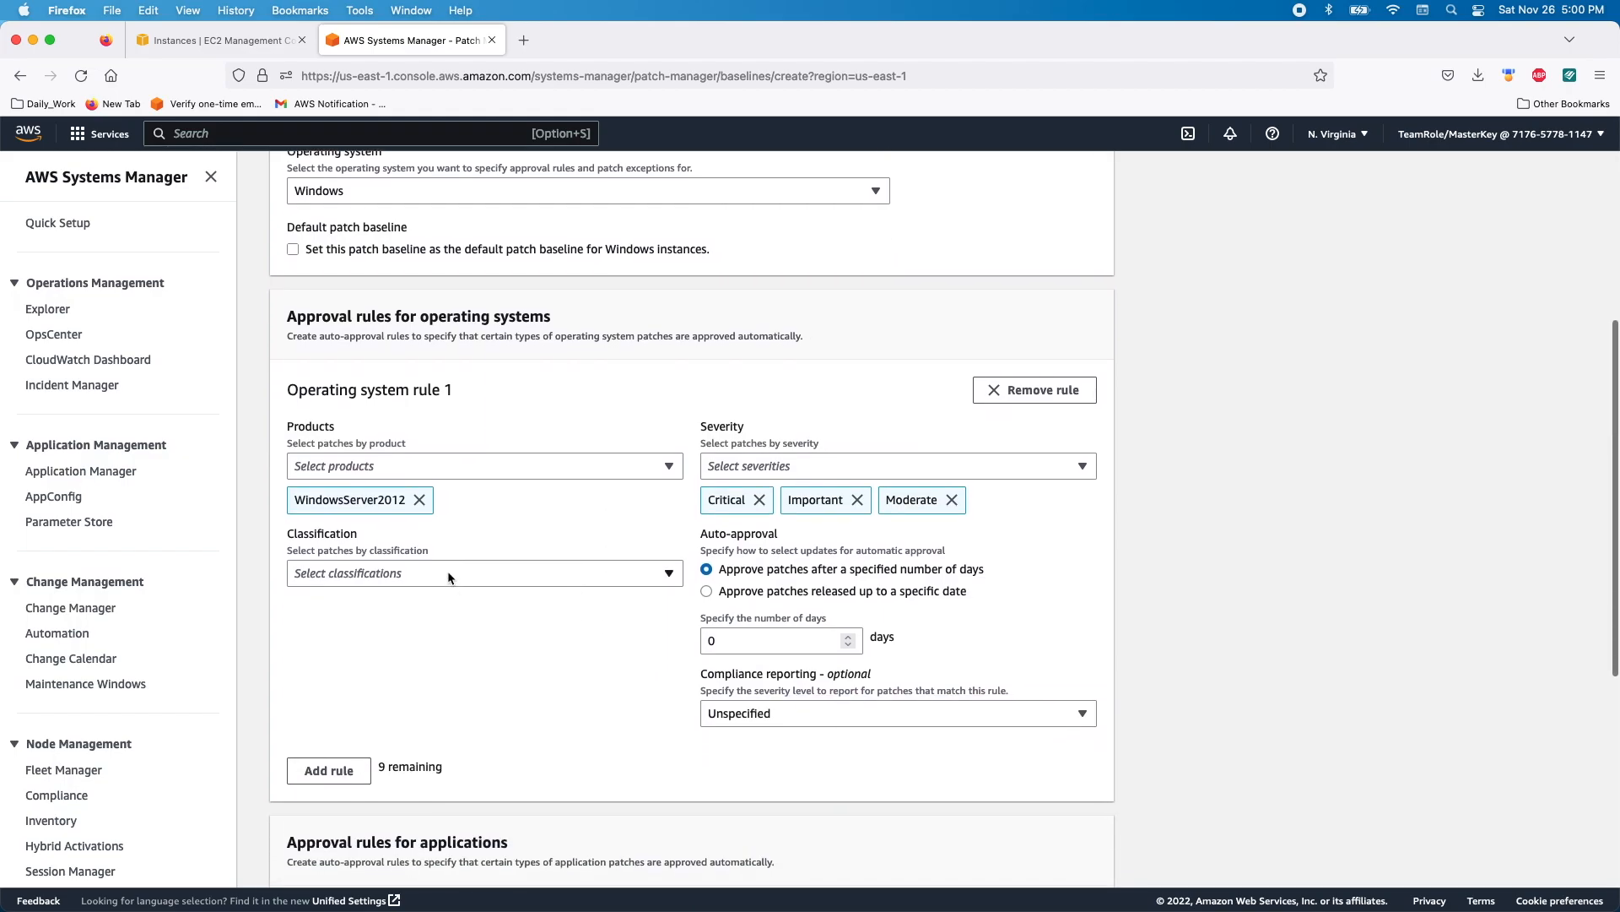
left_click(448, 575)
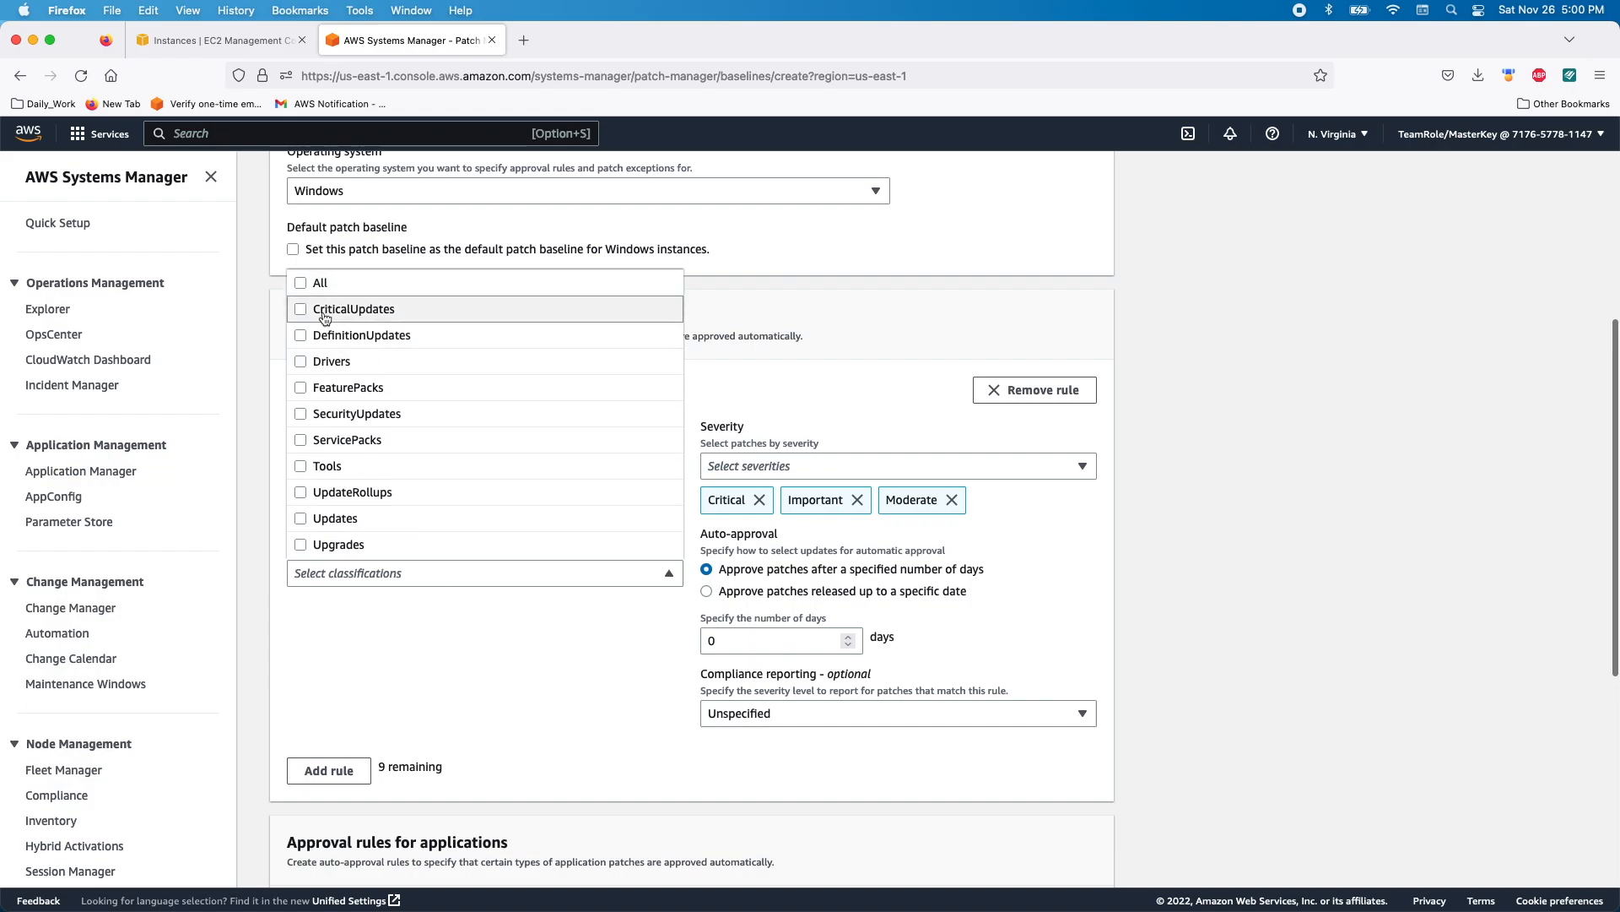
left_click(325, 312)
left_click(441, 568)
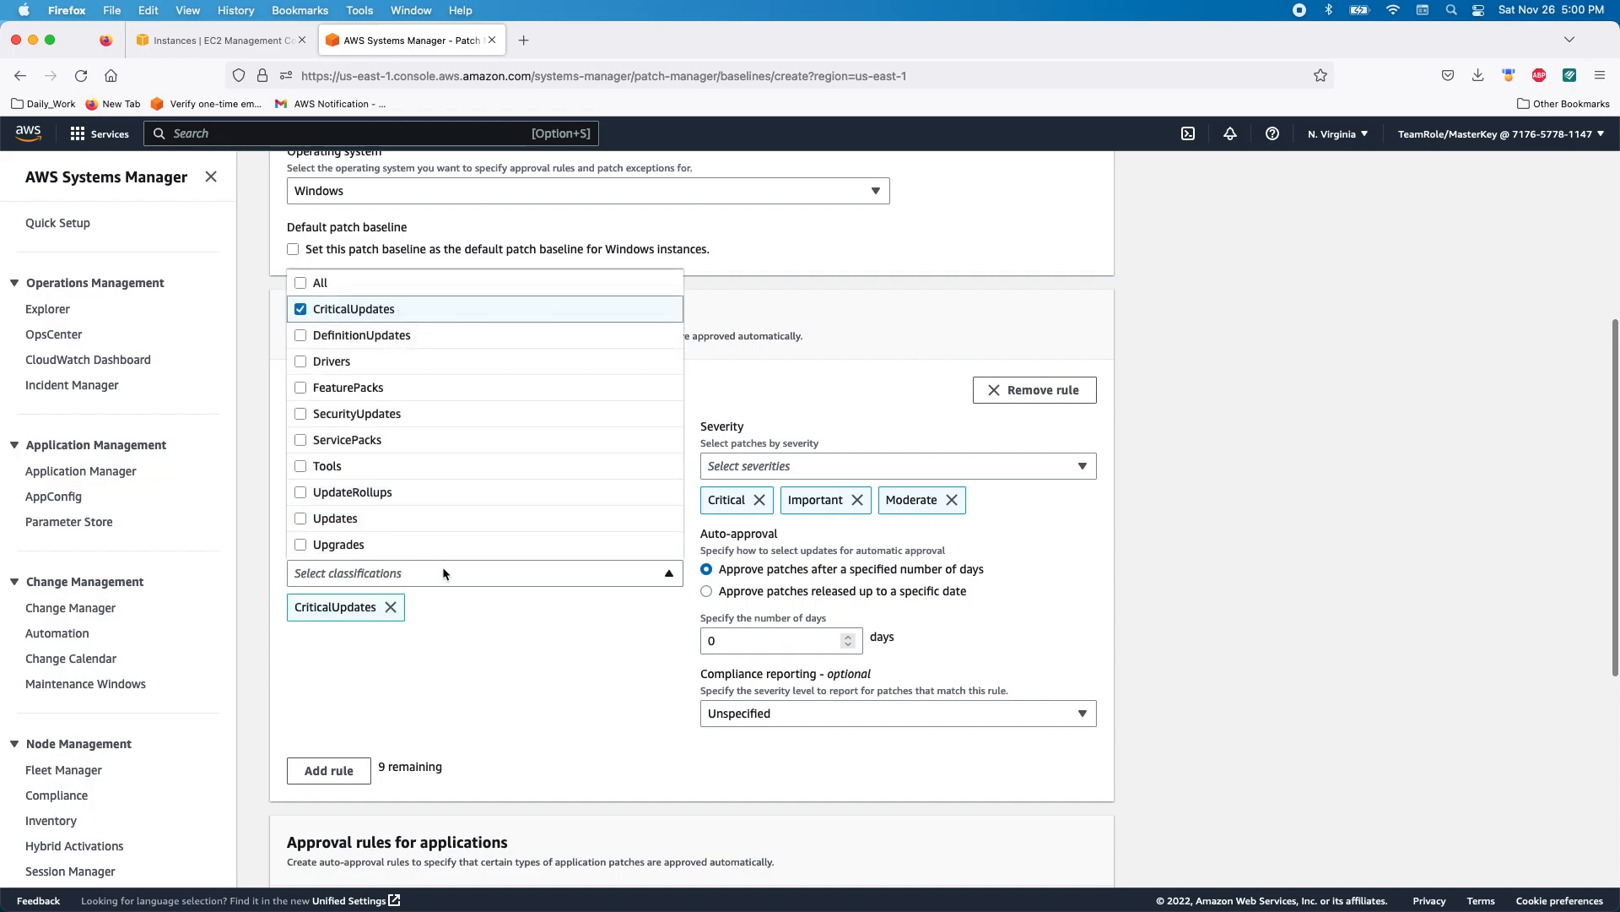
left_click(341, 415)
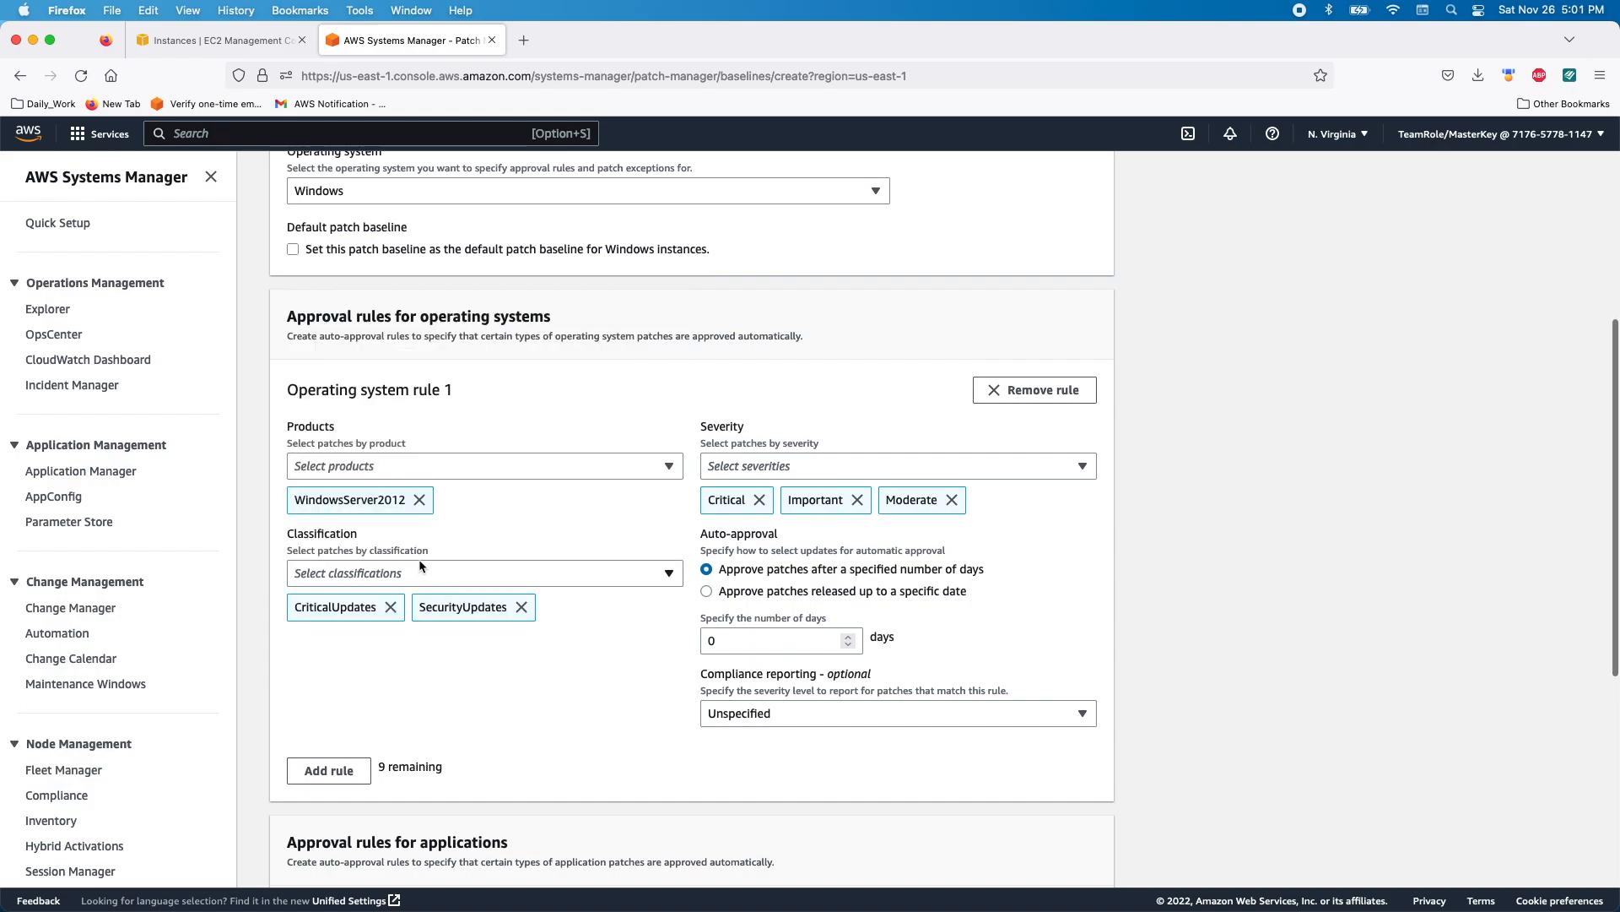
left_click(418, 564)
left_click(339, 439)
- Add the Upgrades, Drivers and FeaturePacks classifications to operating system rule 1
left_click(394, 576)
scroll(342, 530, "down", 1)
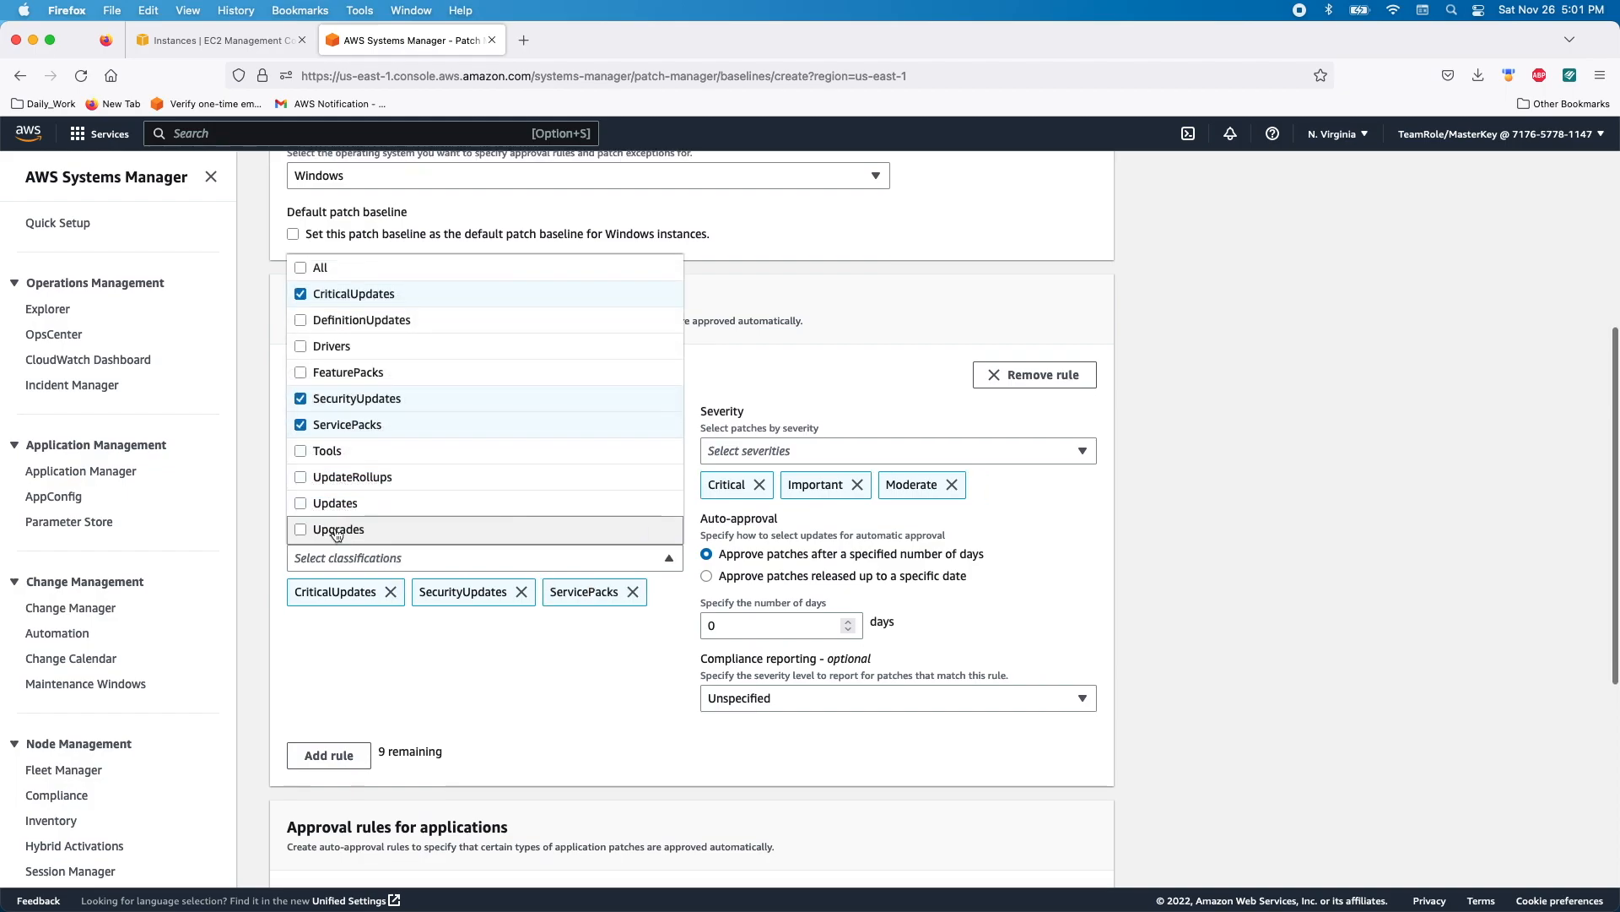
left_click(342, 530)
left_click(369, 564)
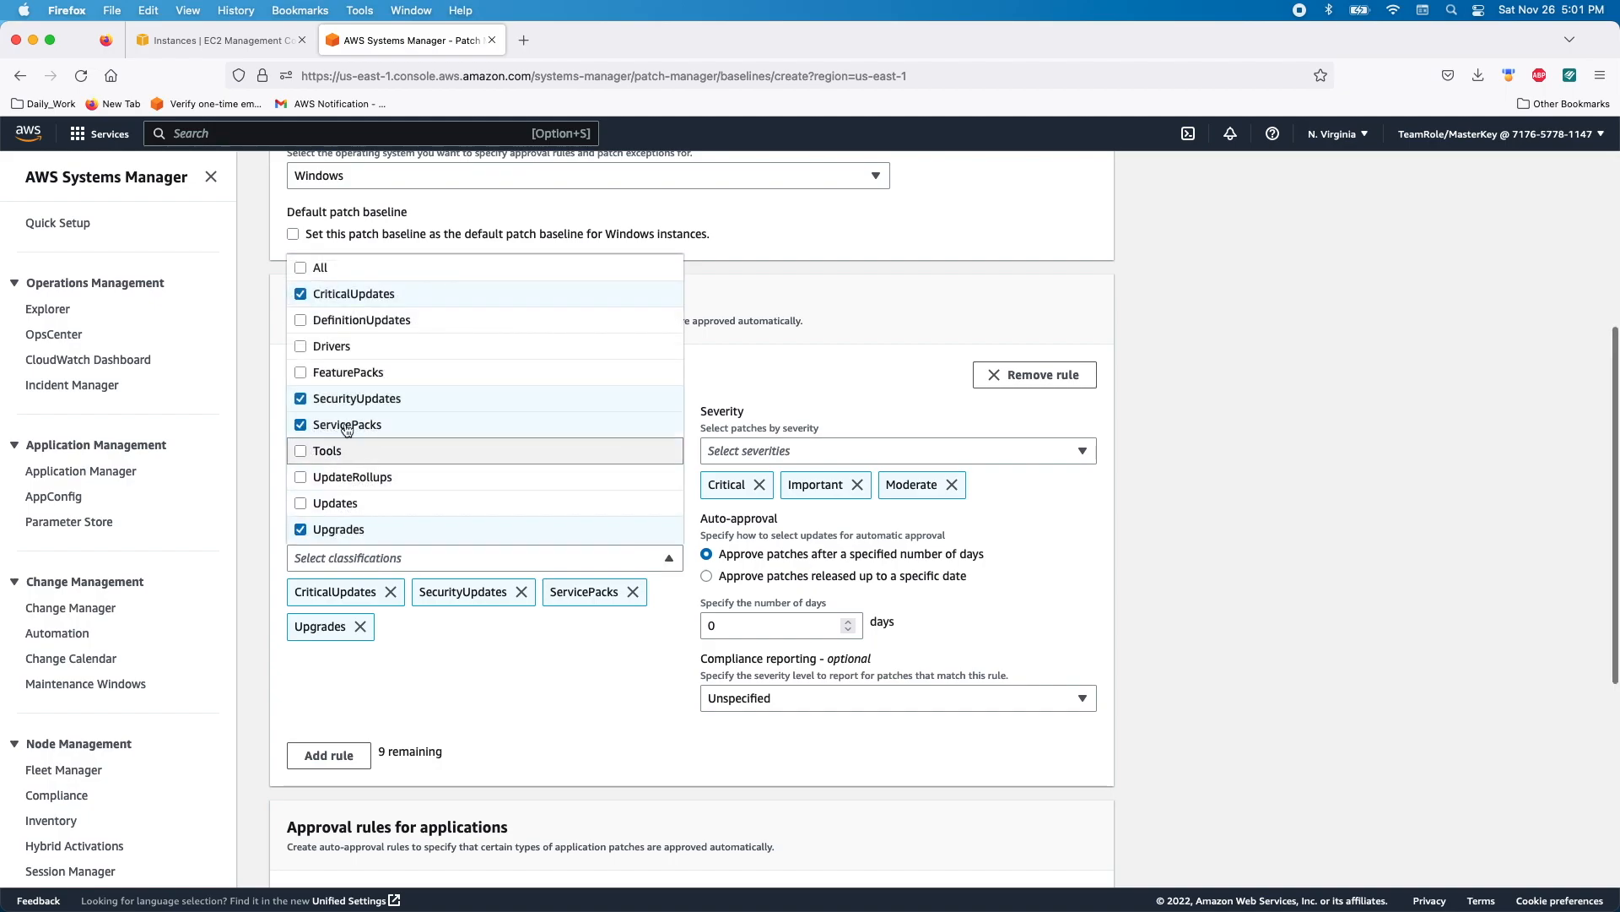
left_click(330, 347)
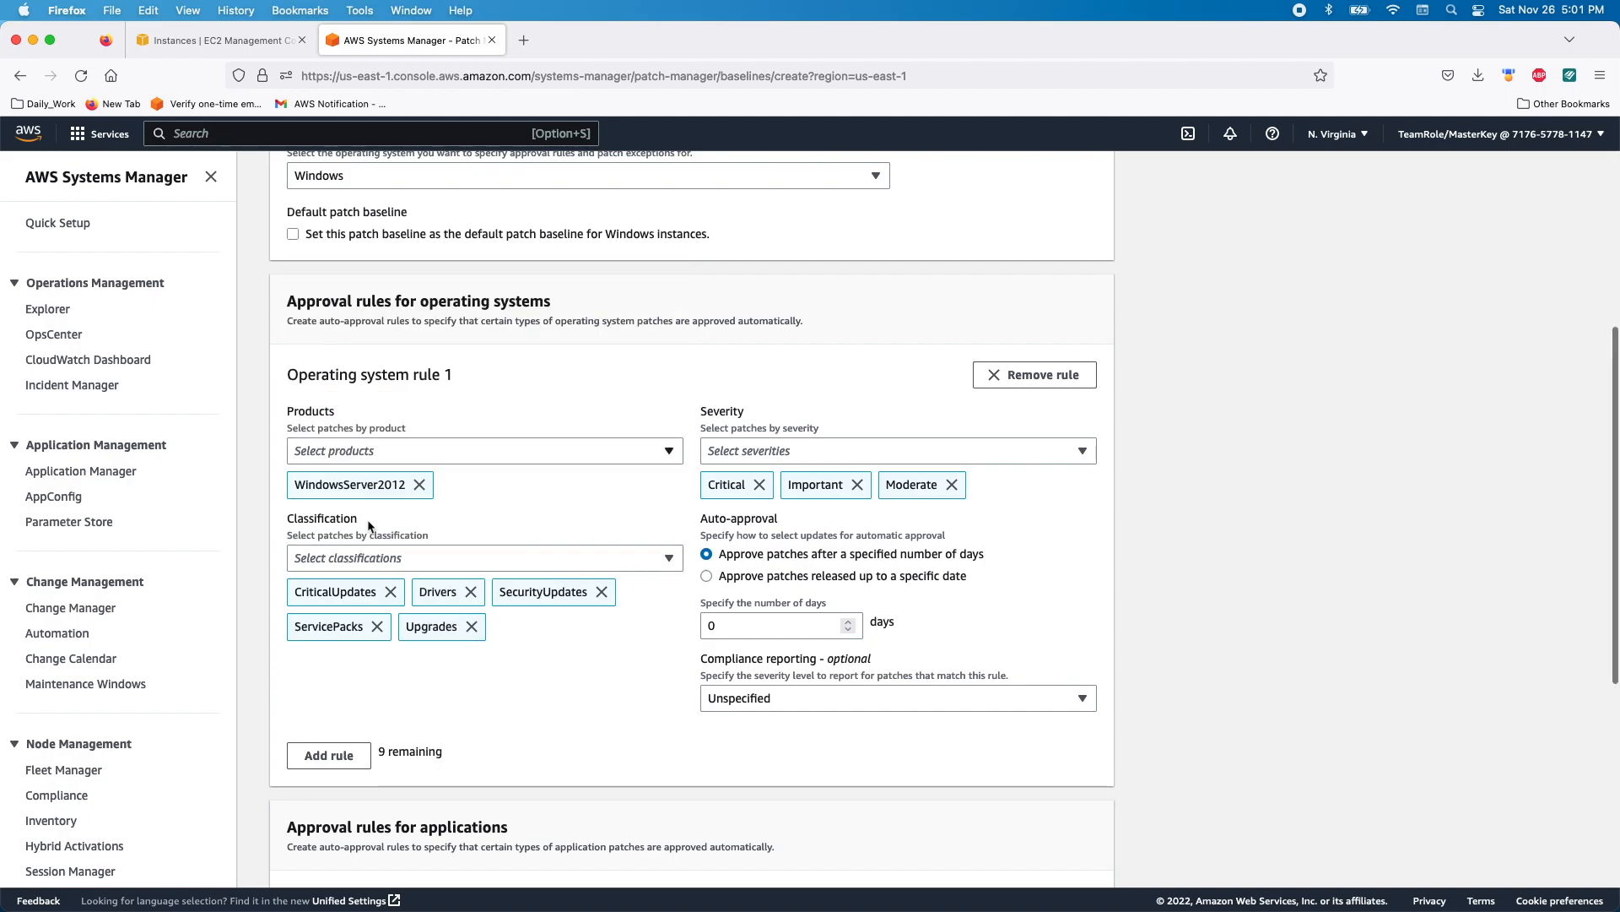
left_click(372, 563)
left_click(357, 373)
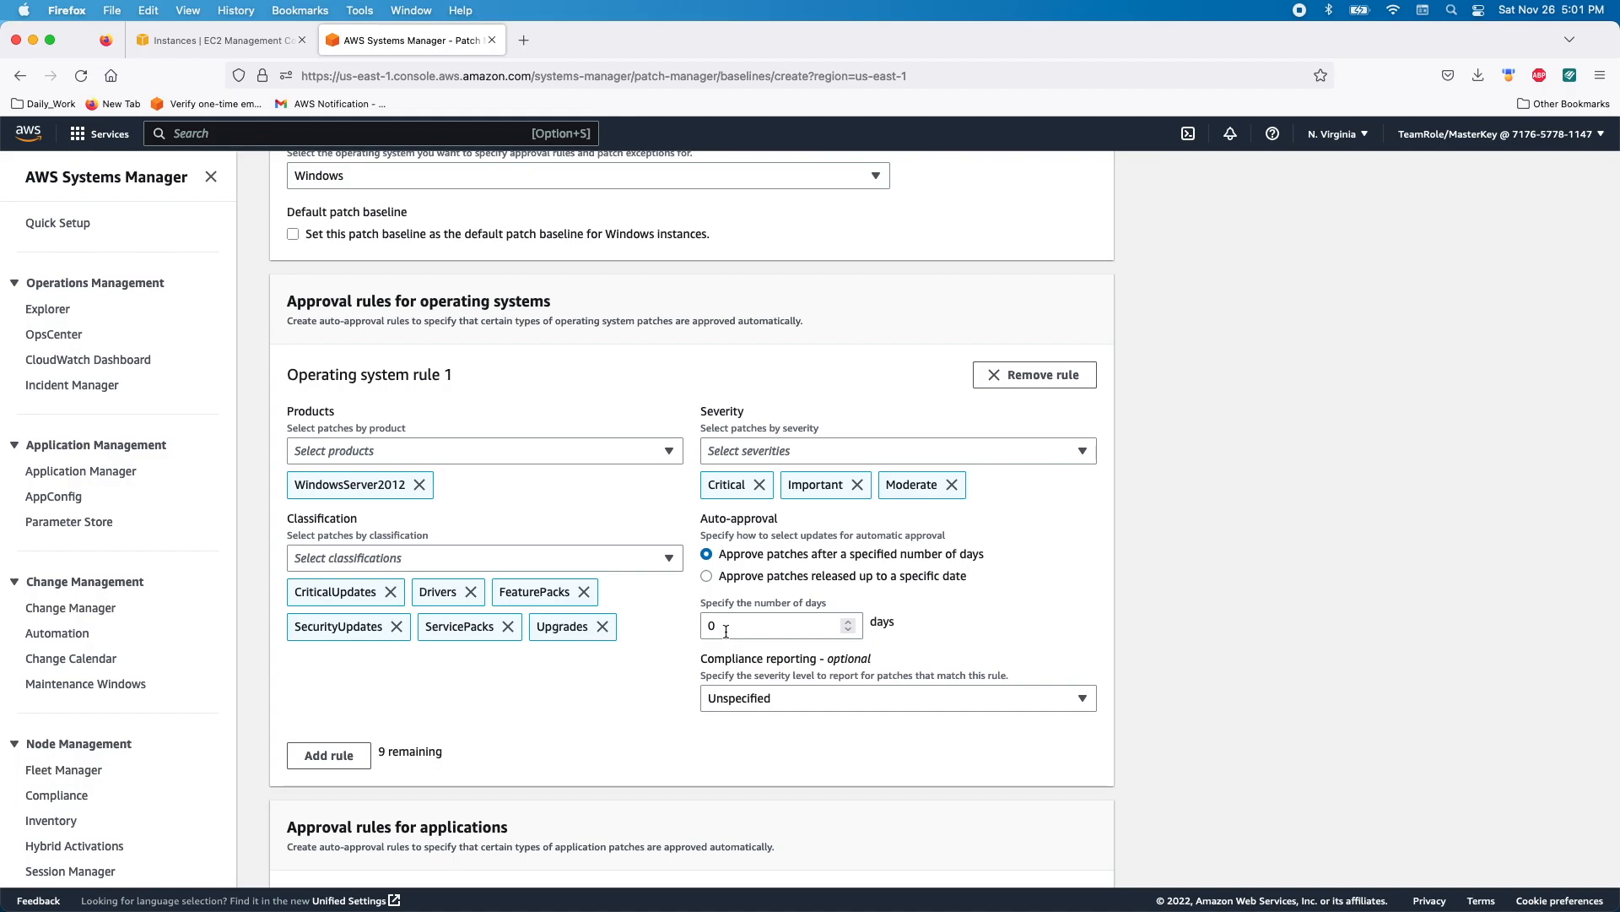
- Set operating system rule 1 to auto-approve patches after a specified number of days, with 2 days
left_click_drag(724, 624, 681, 624)
type("2")
left_click(707, 577)
left_click(707, 578)
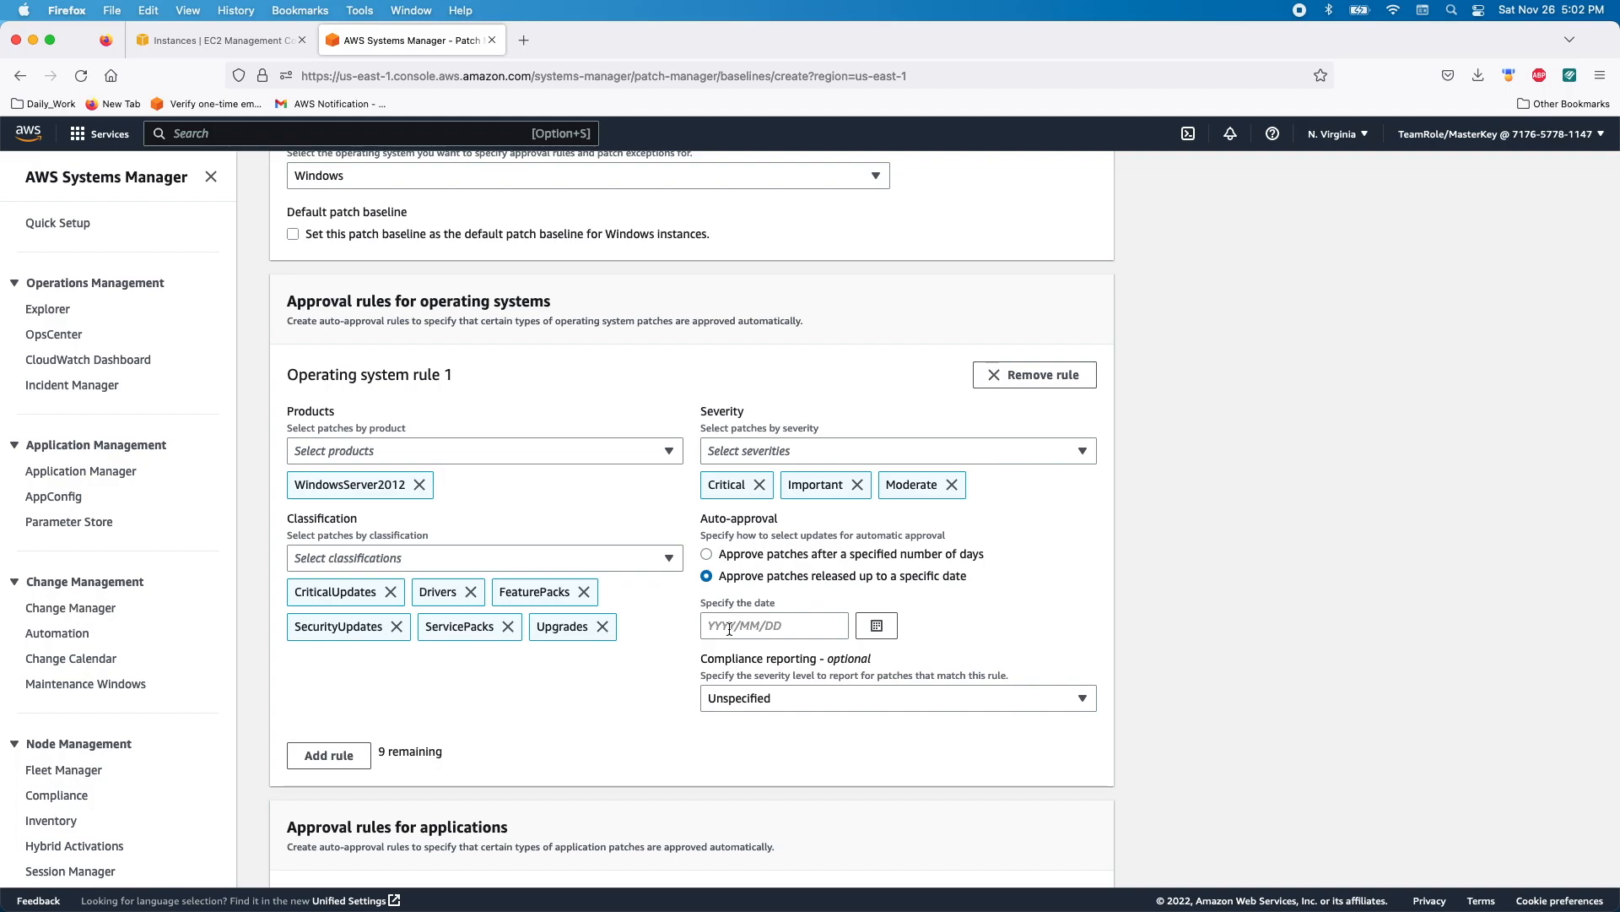
left_click(706, 553)
double_click(714, 625)
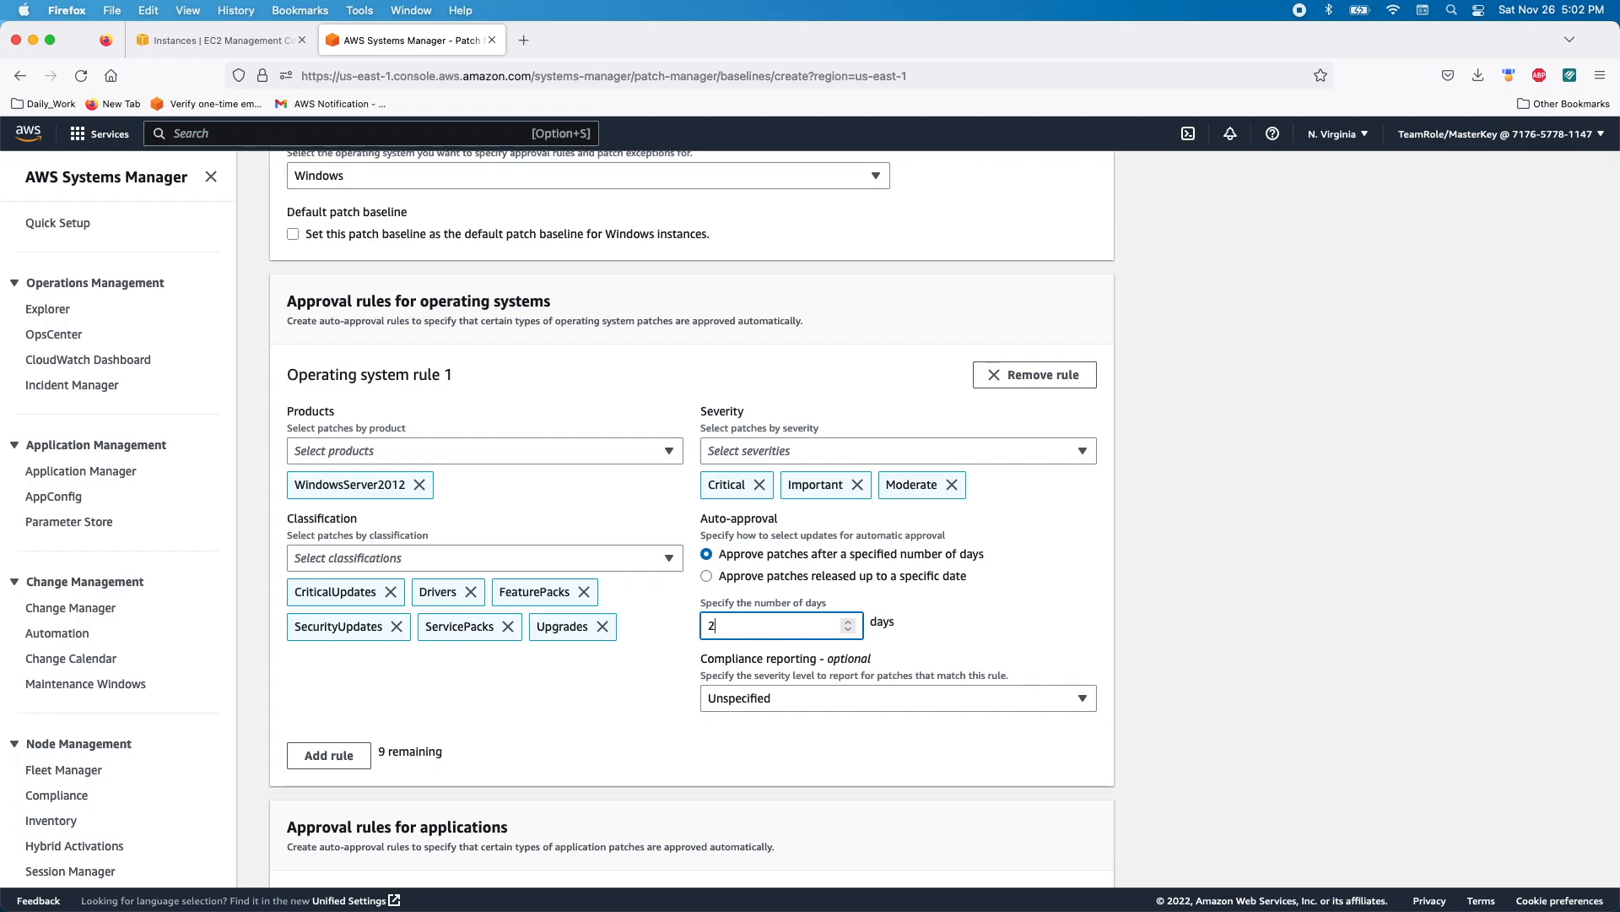
- Set the compliance reporting level of operating system rule 1 to High
scroll(760, 591, "down", 3)
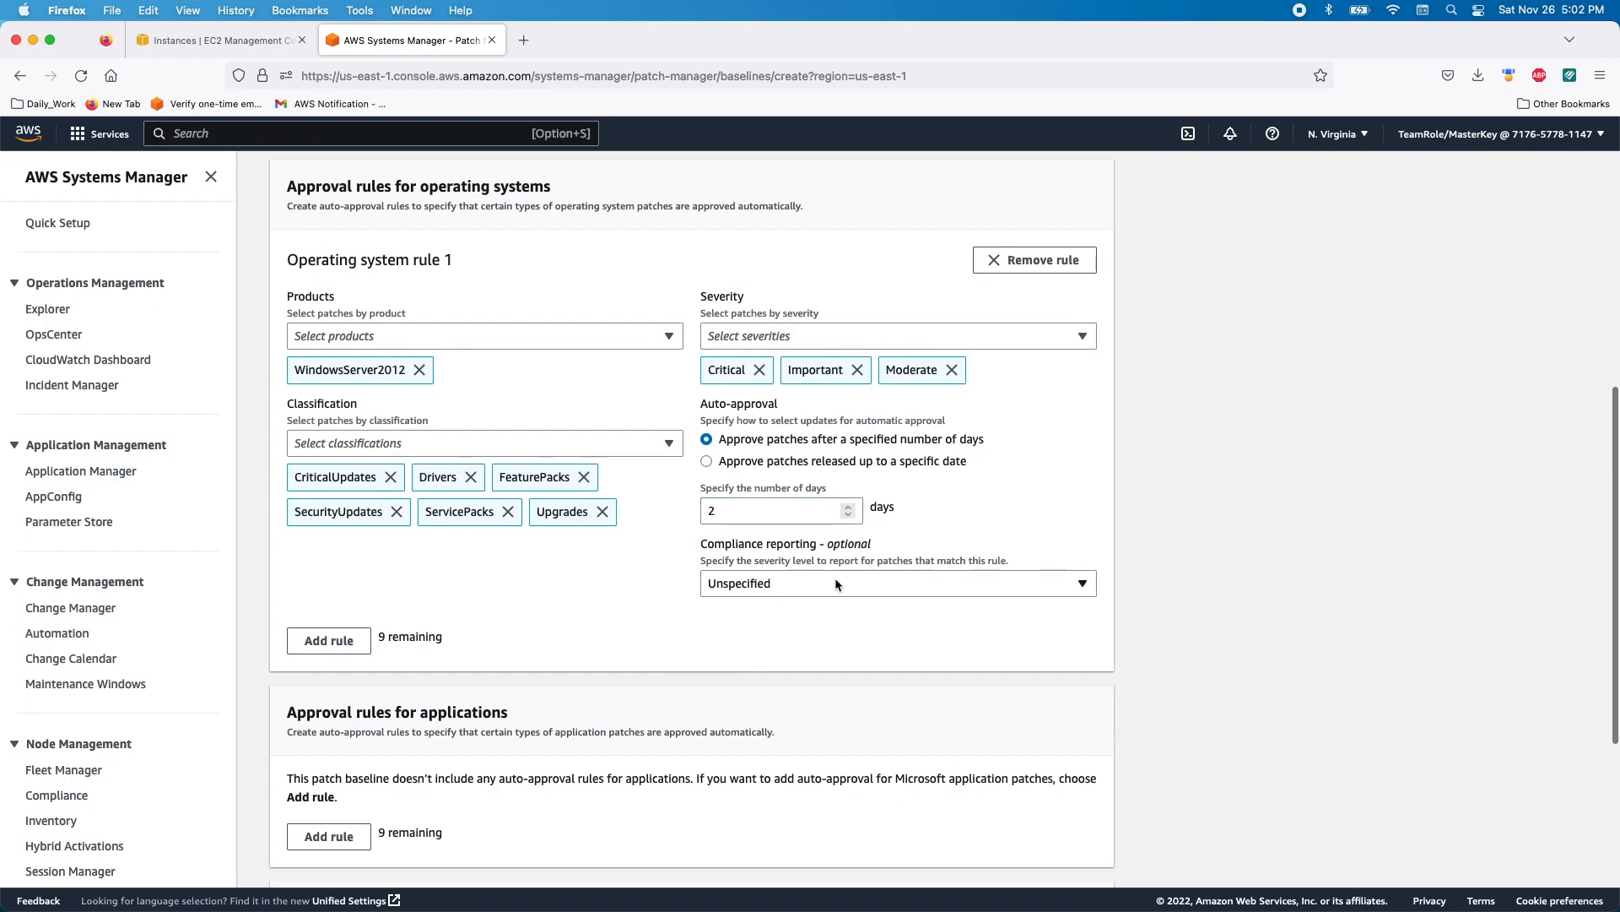
left_click(756, 585)
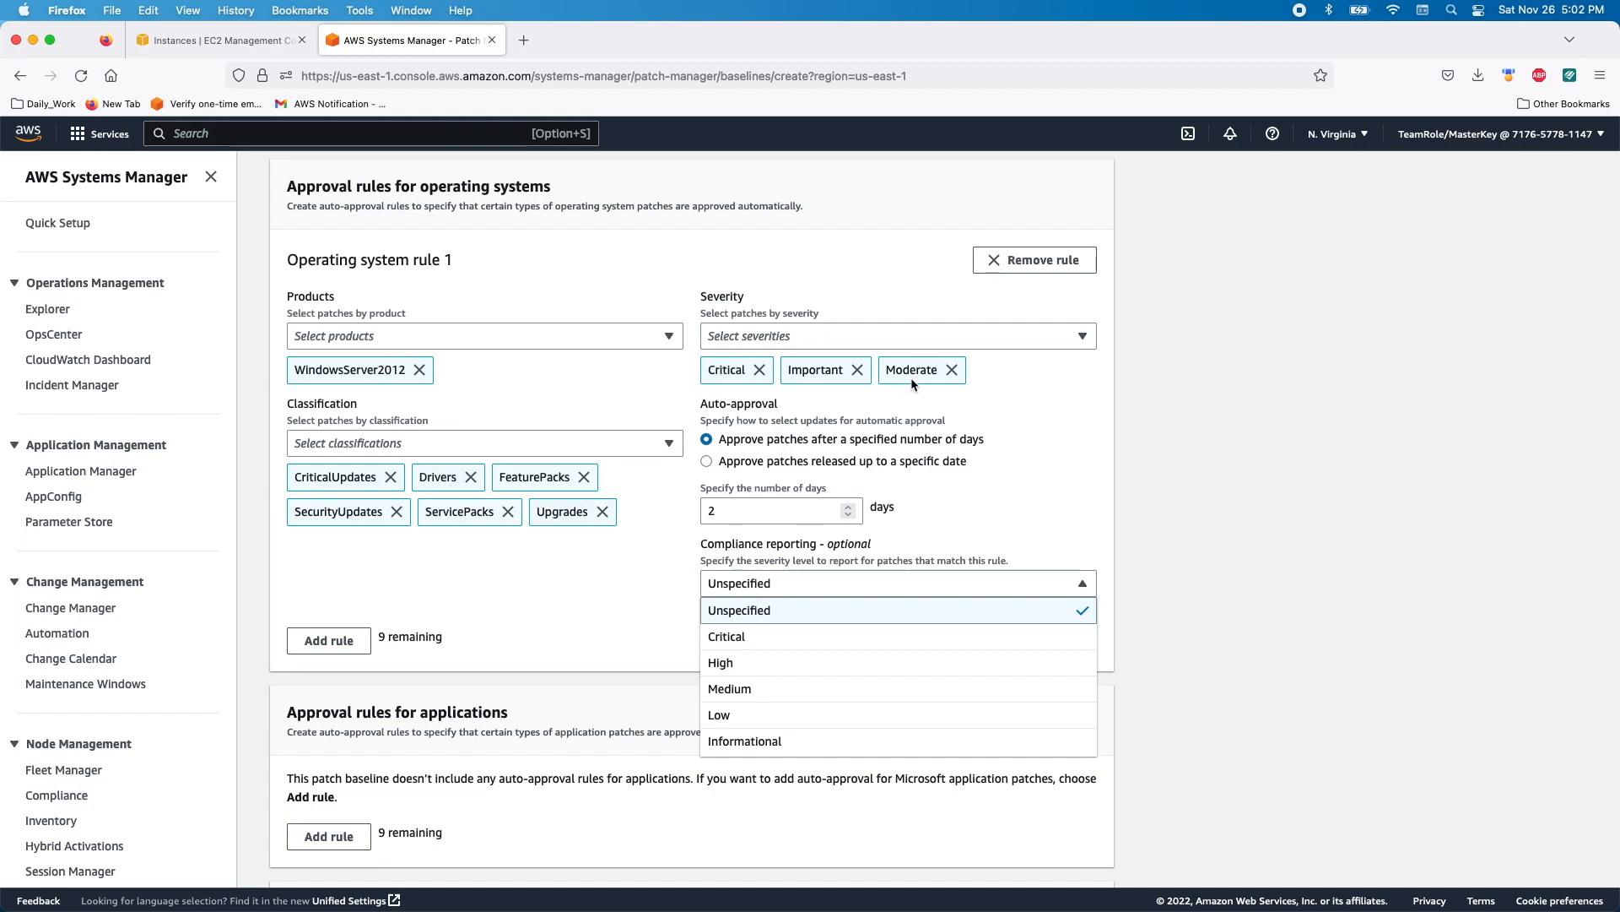
left_click(733, 664)
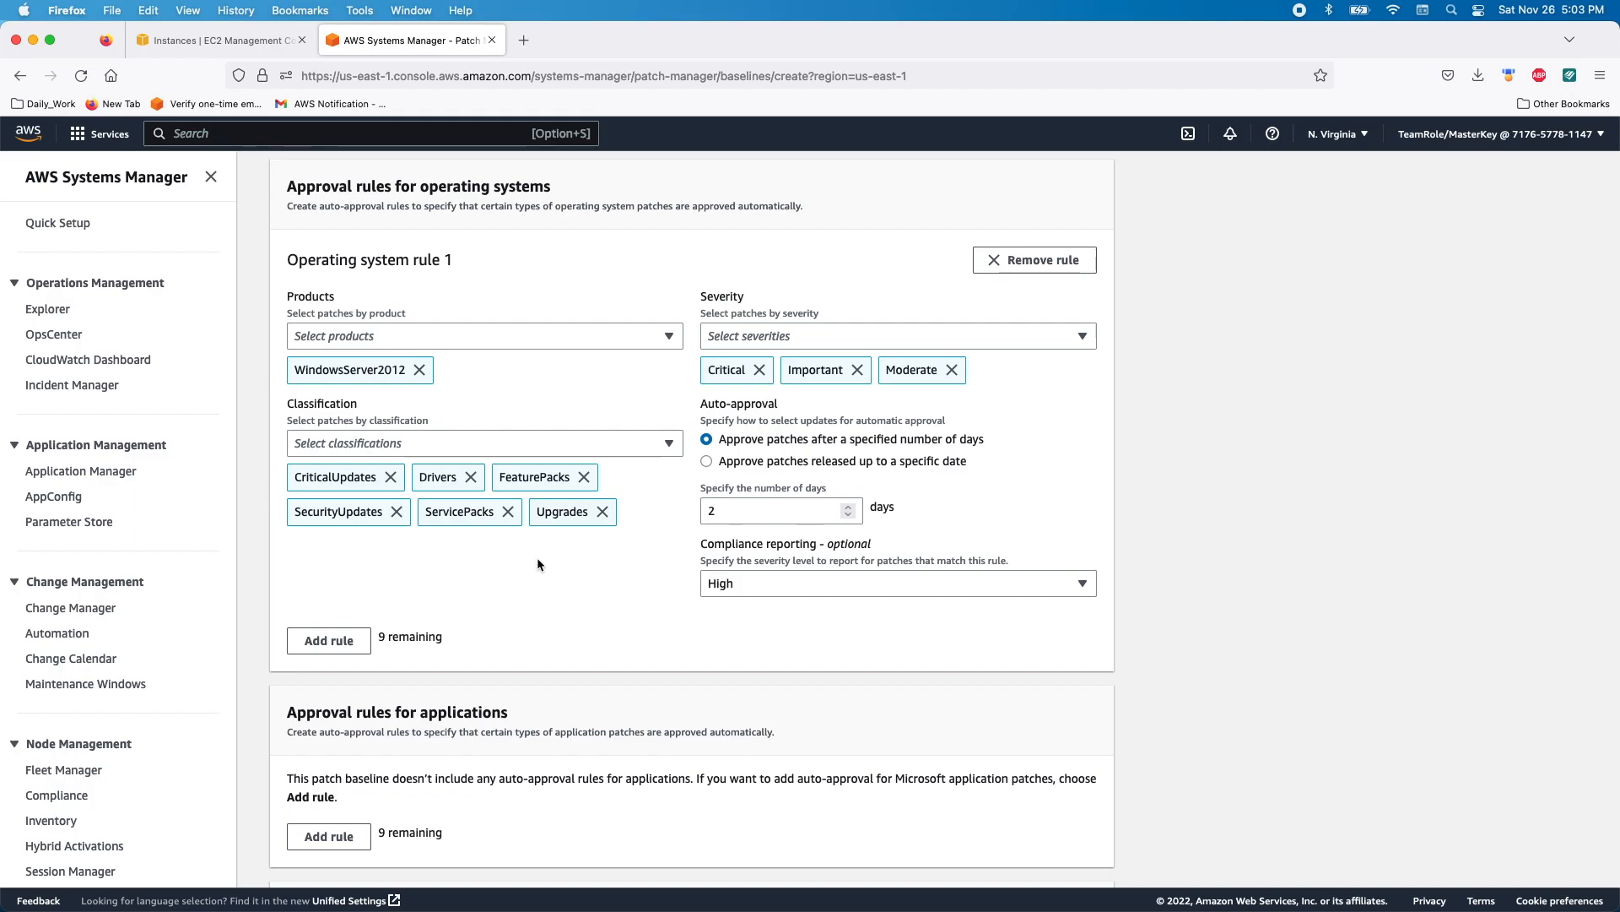
- Add an approval rule for applications and select SQL Server as its product family
scroll(535, 564, "down", 1)
scroll(535, 564, "up", 2)
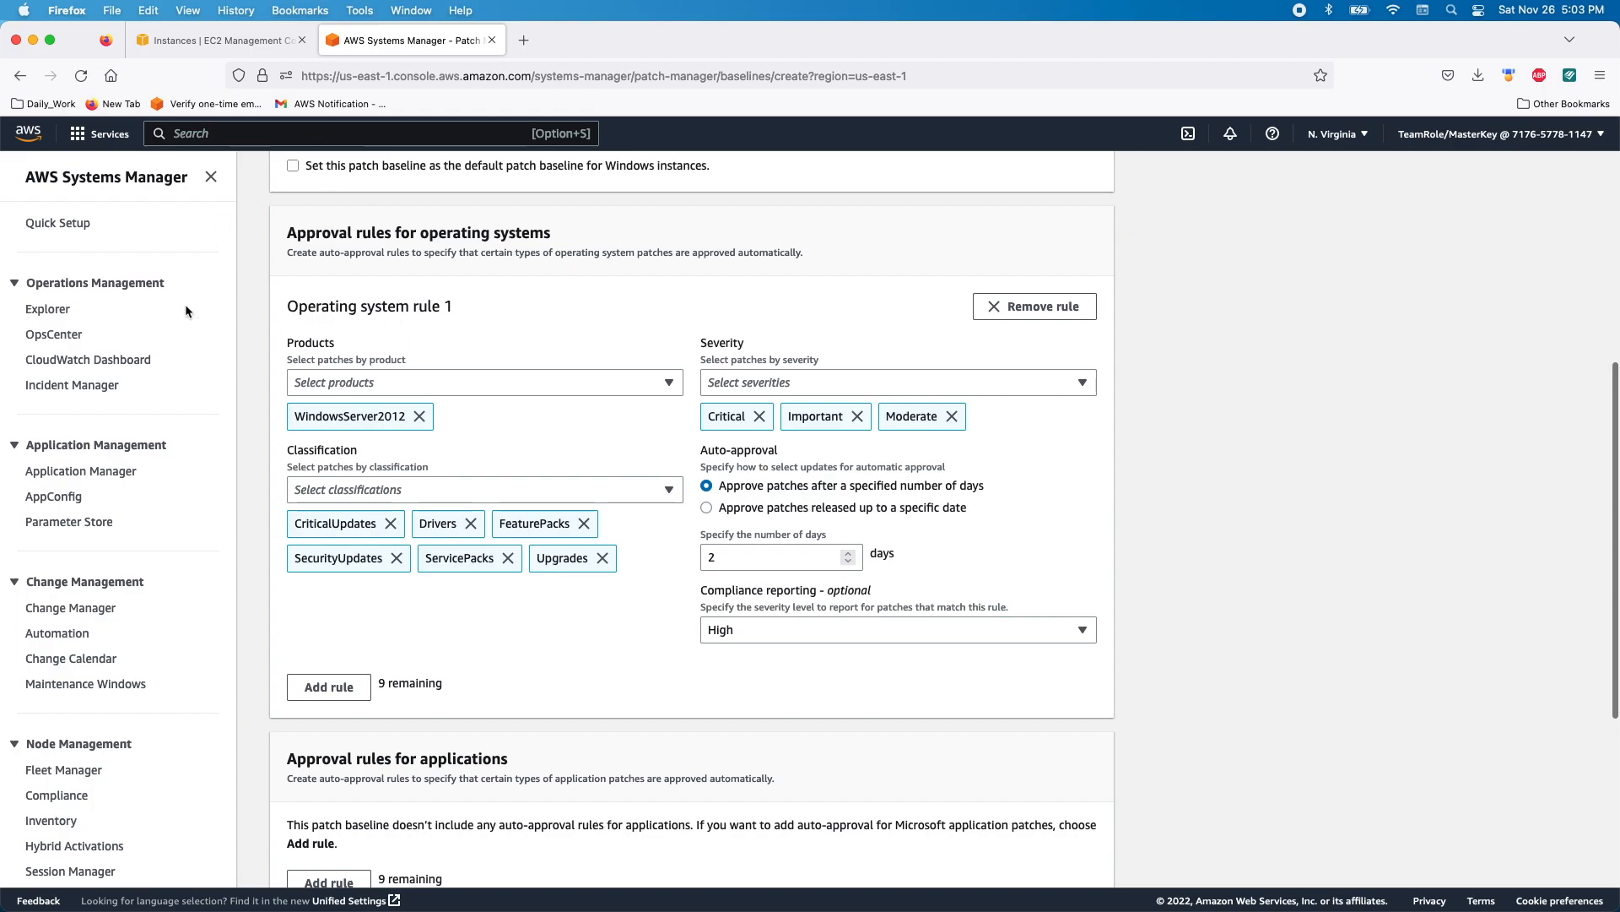
scroll(411, 455, "down", 3)
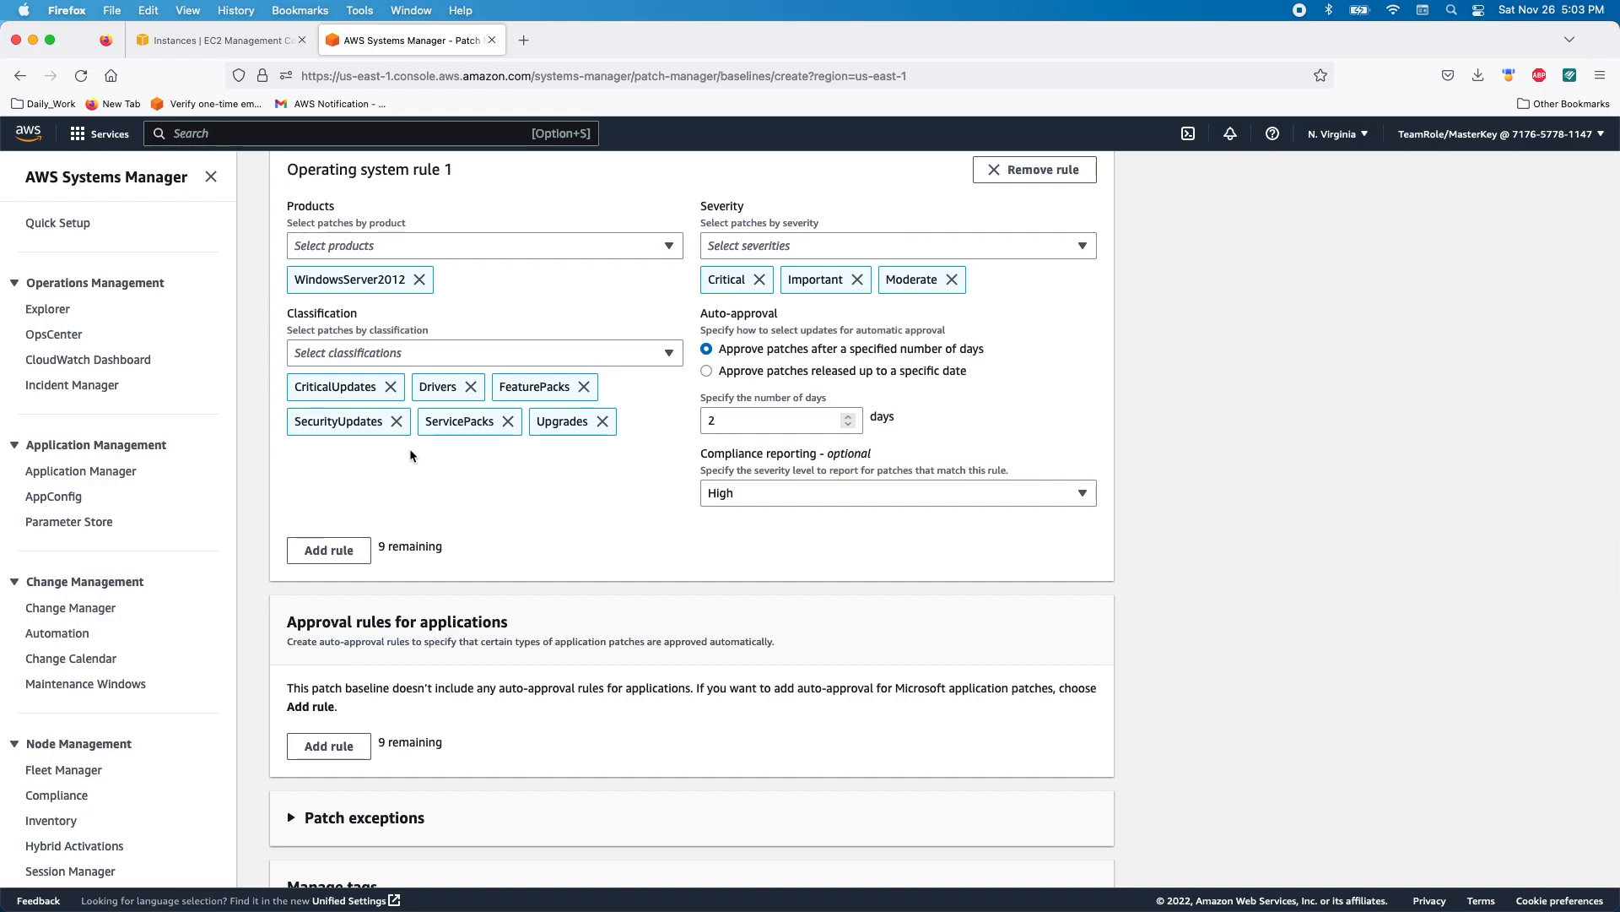
scroll(349, 569, "down", 4)
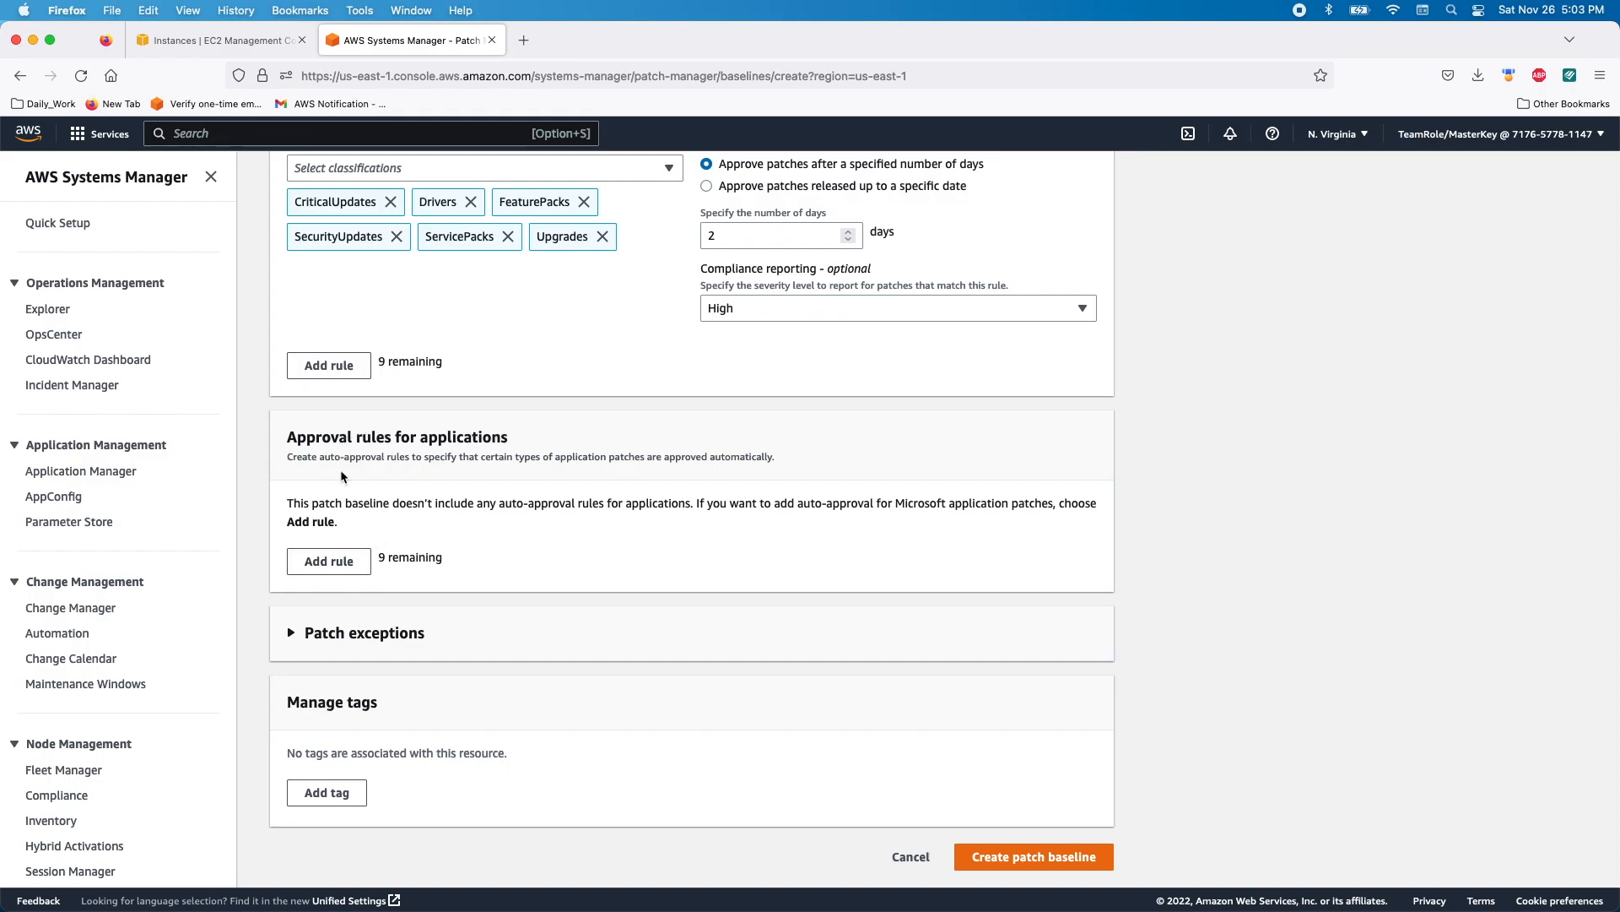
left_click(329, 561)
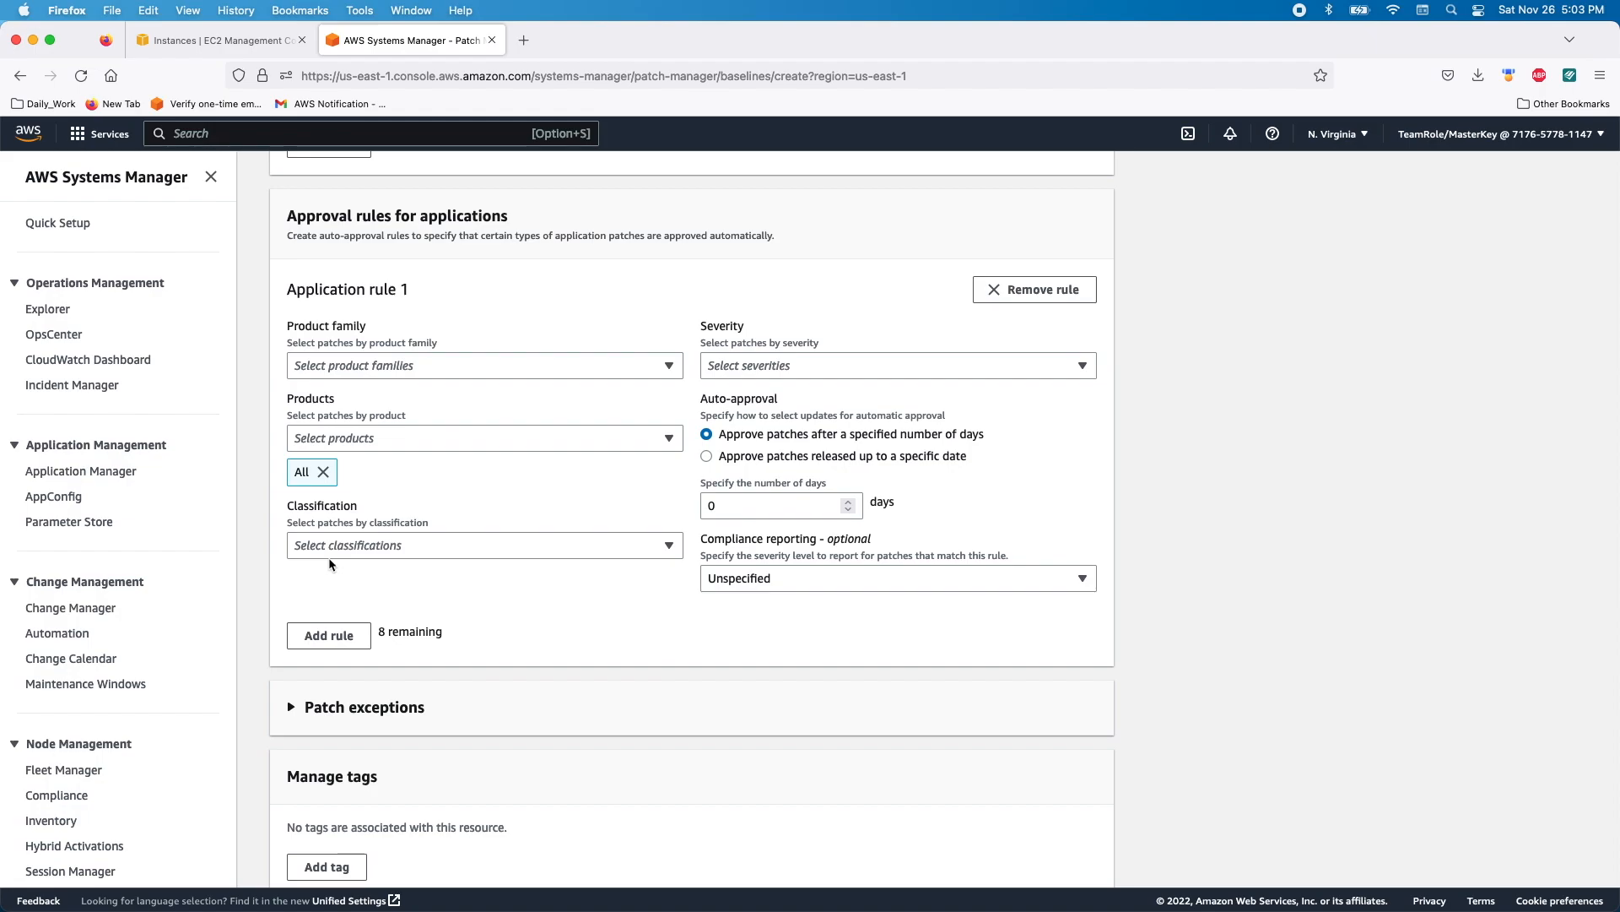
left_click(376, 366)
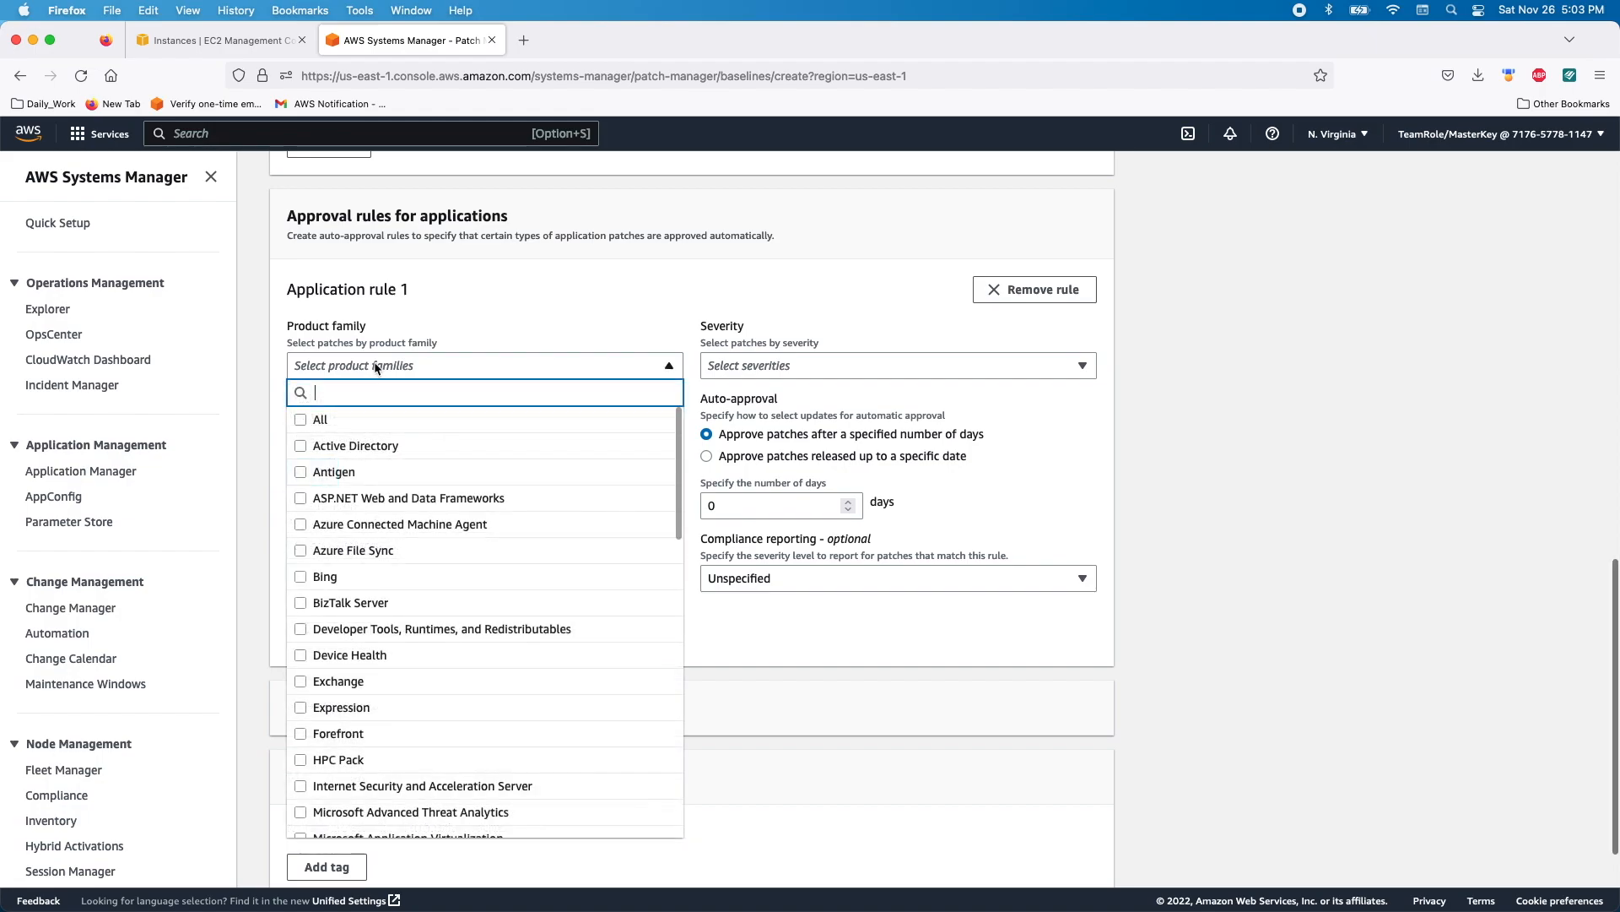
type("Sql")
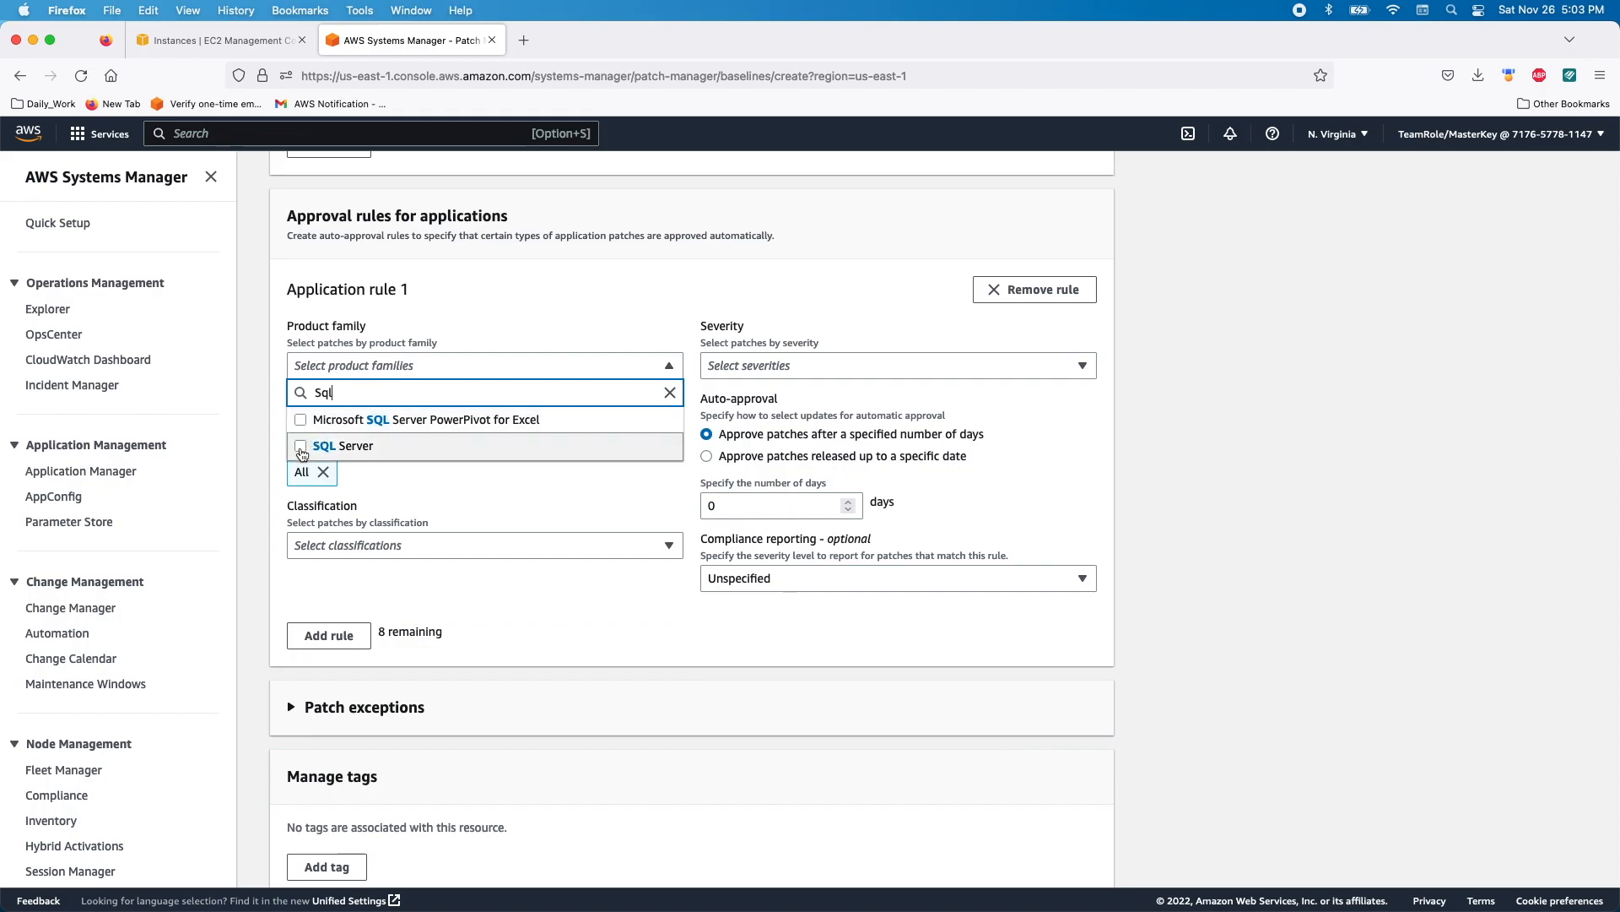
left_click(301, 446)
- Add Office to the product families of application rule 1
left_click(397, 366)
scroll(396, 530, "down", 1)
scroll(396, 530, "down", 5)
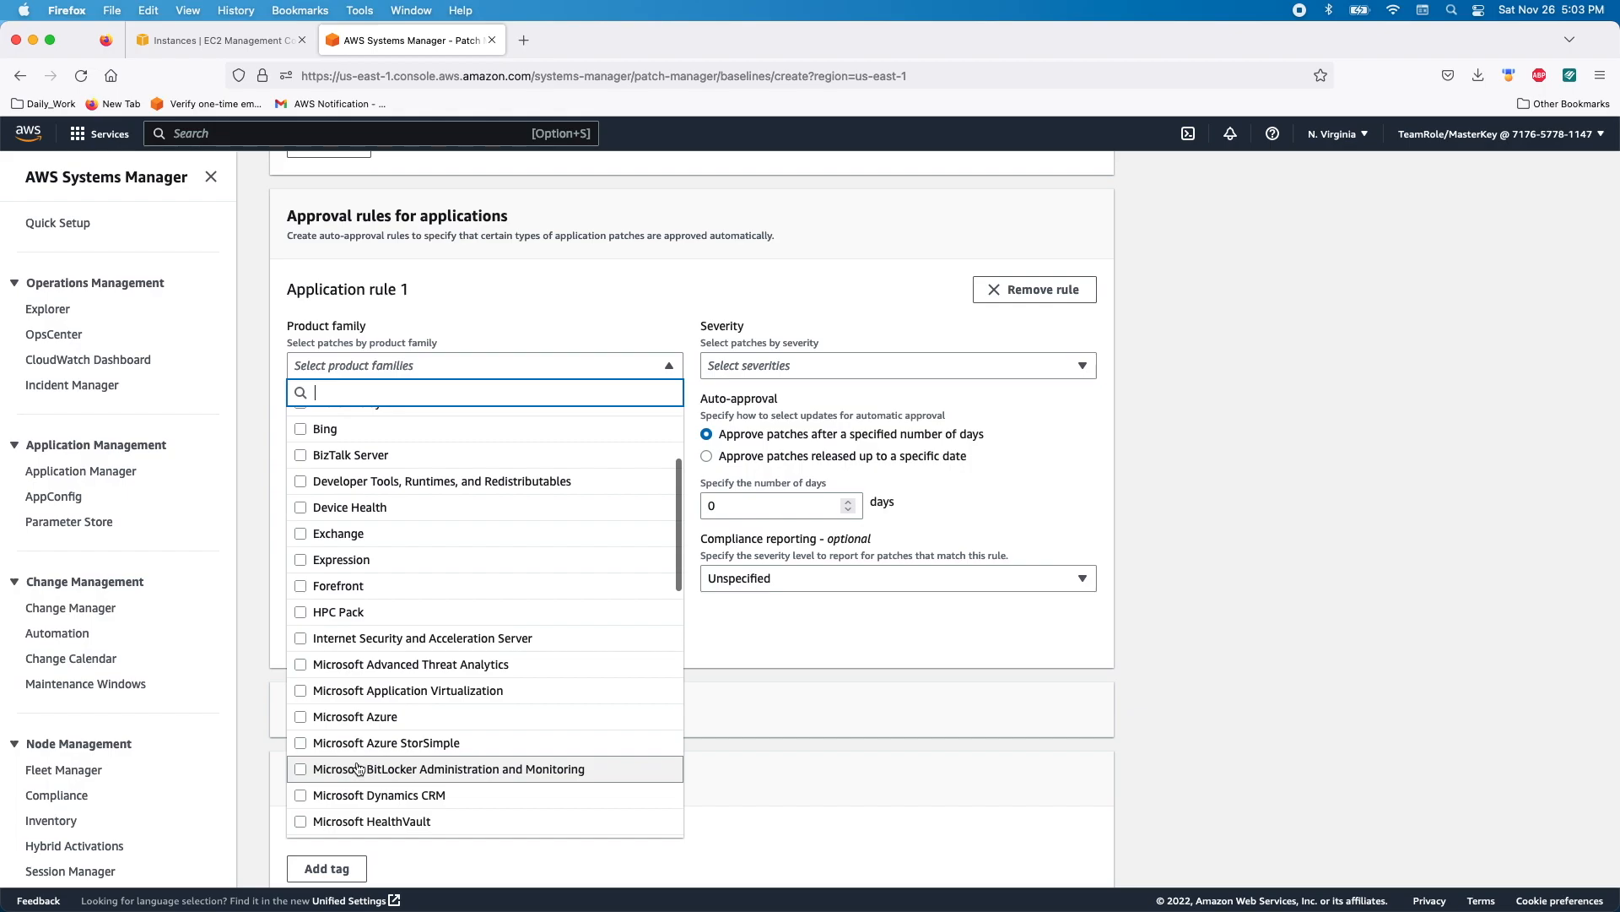
scroll(358, 768, "down", 5)
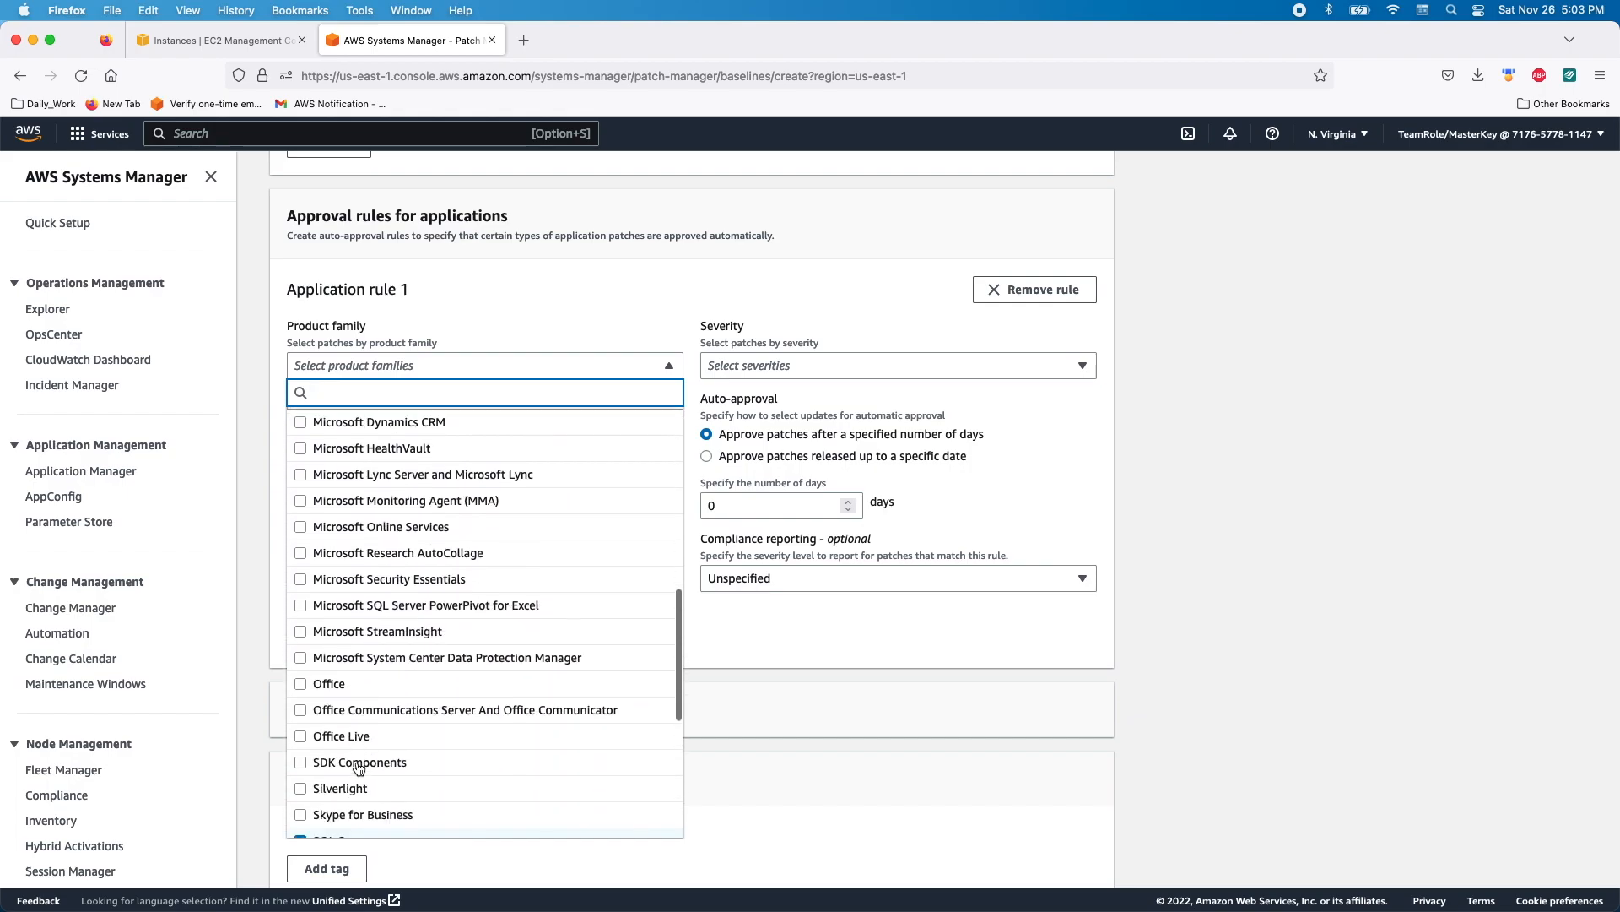
left_click(302, 682)
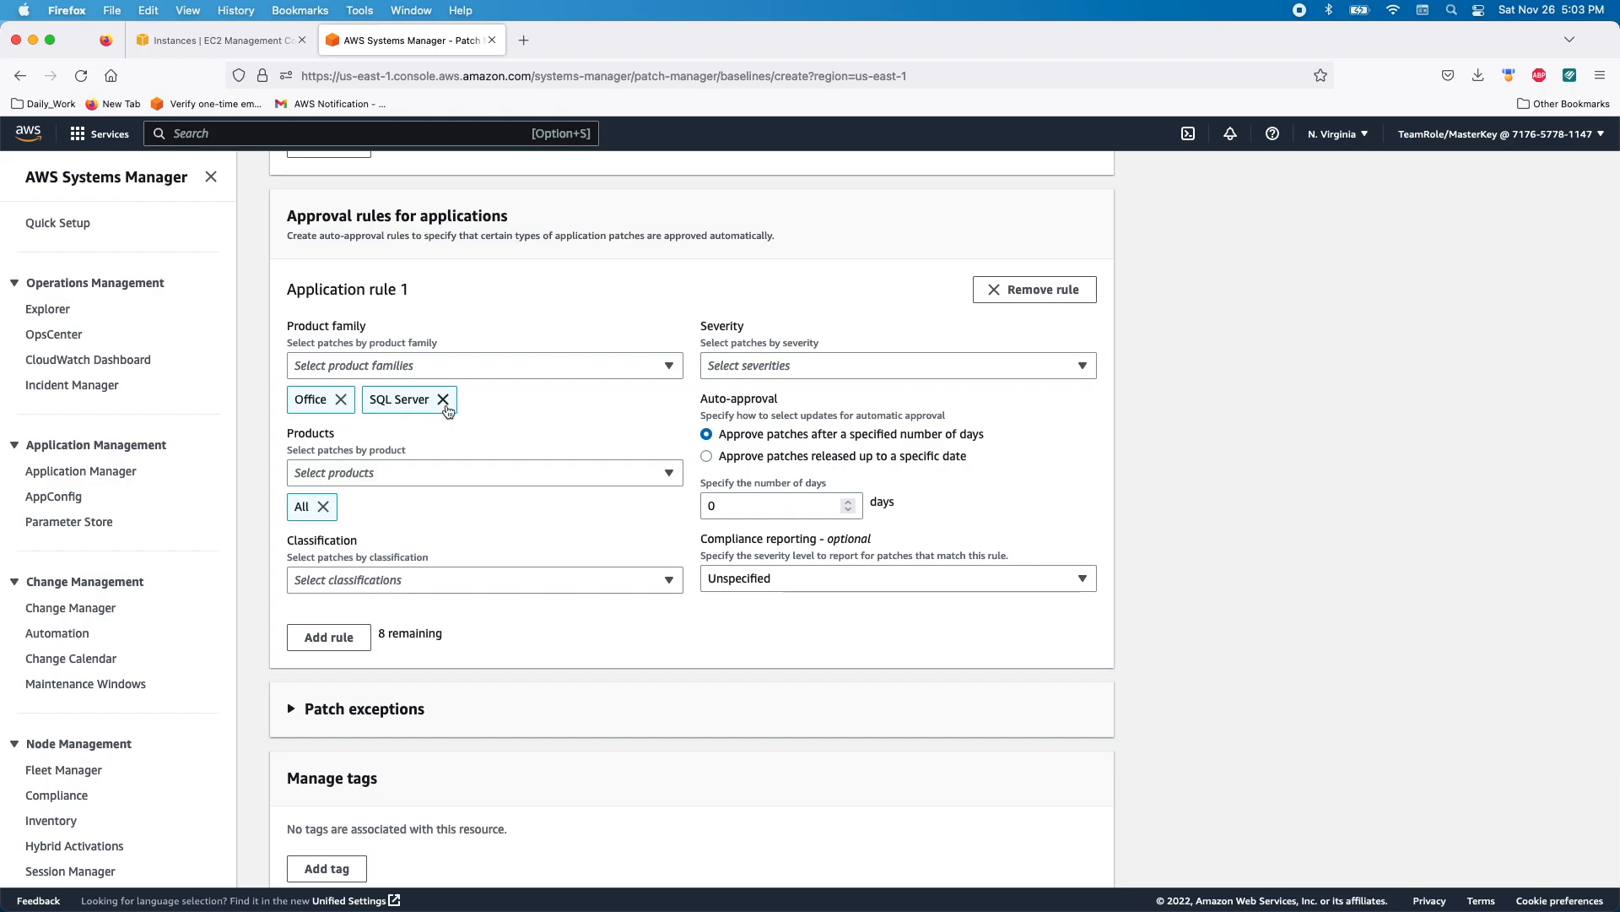
- Select Critical and Important as the severities of application rule 1
left_click(743, 376)
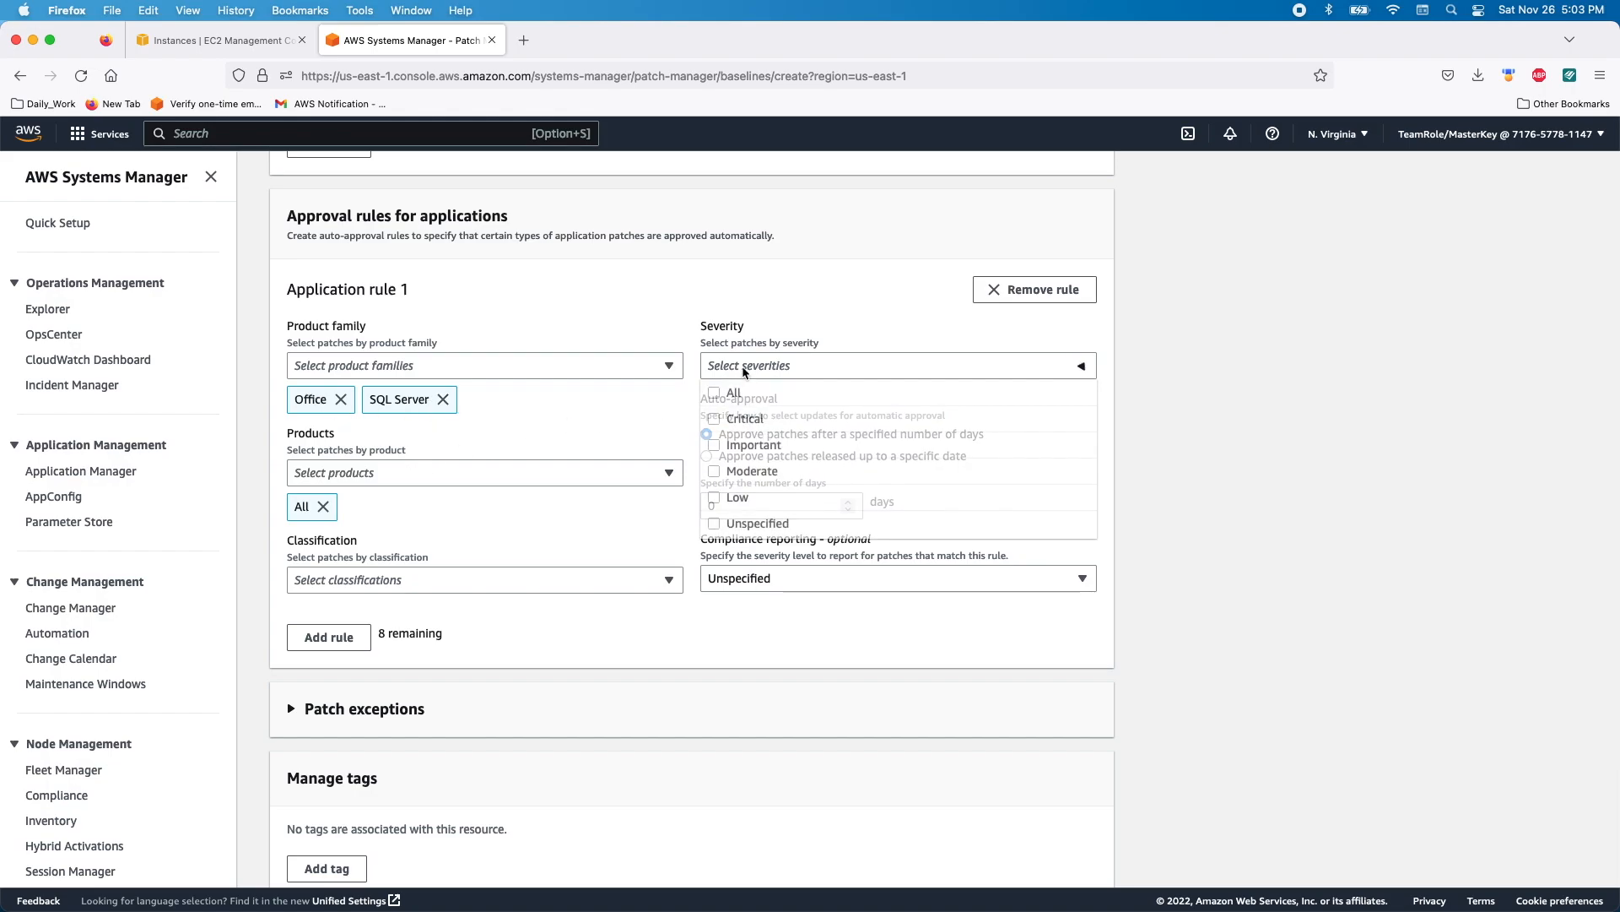
left_click(721, 425)
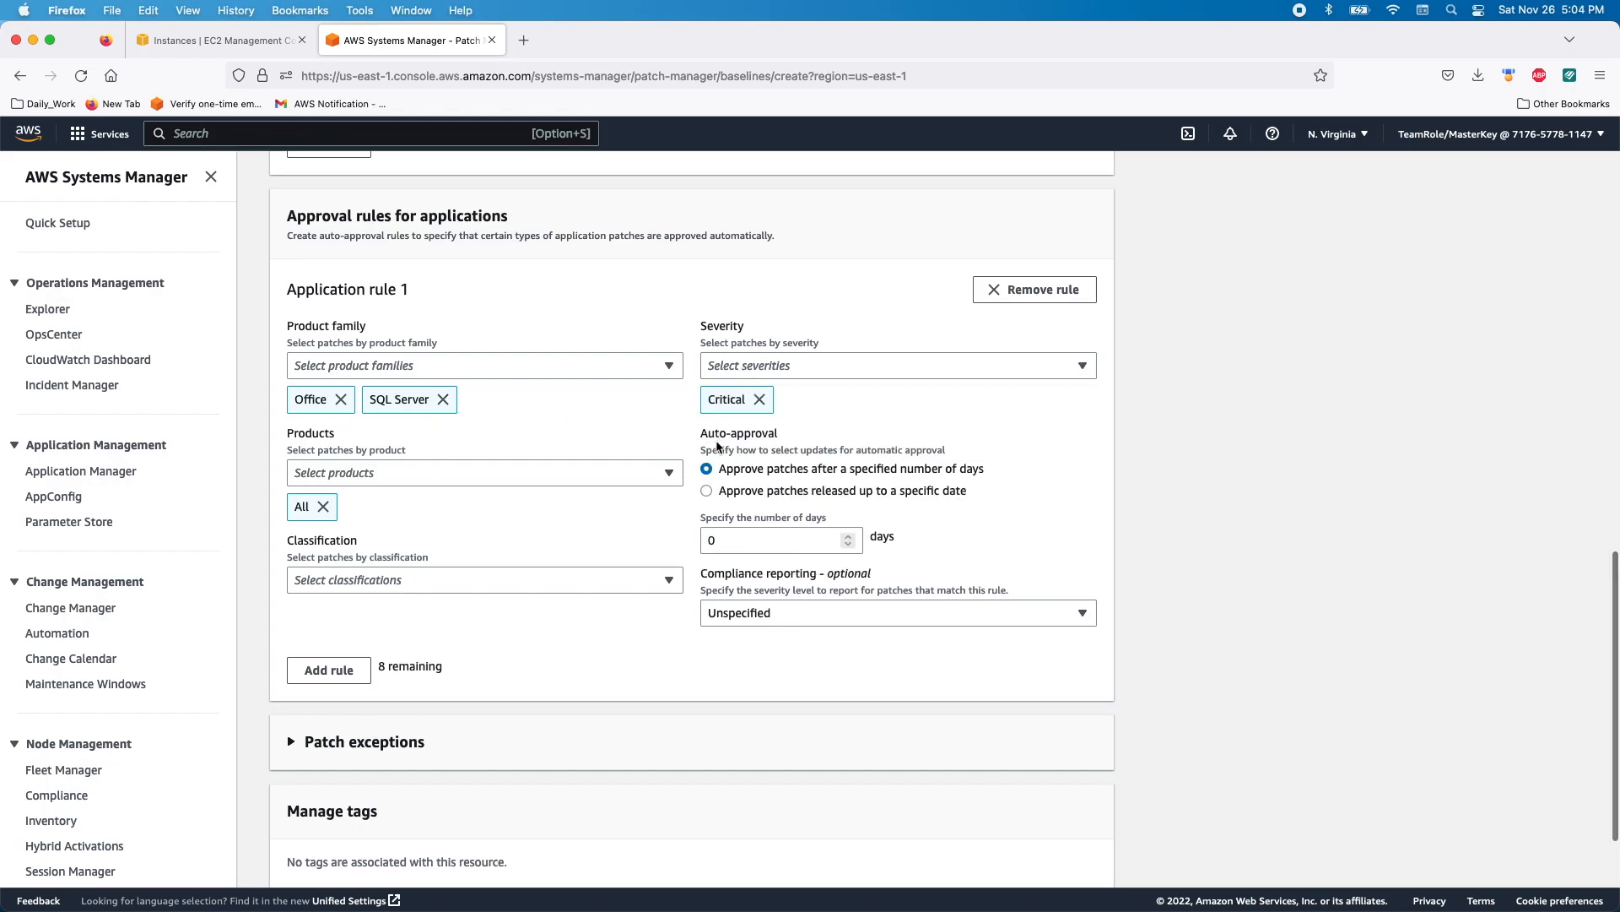
left_click(753, 375)
left_click(727, 442)
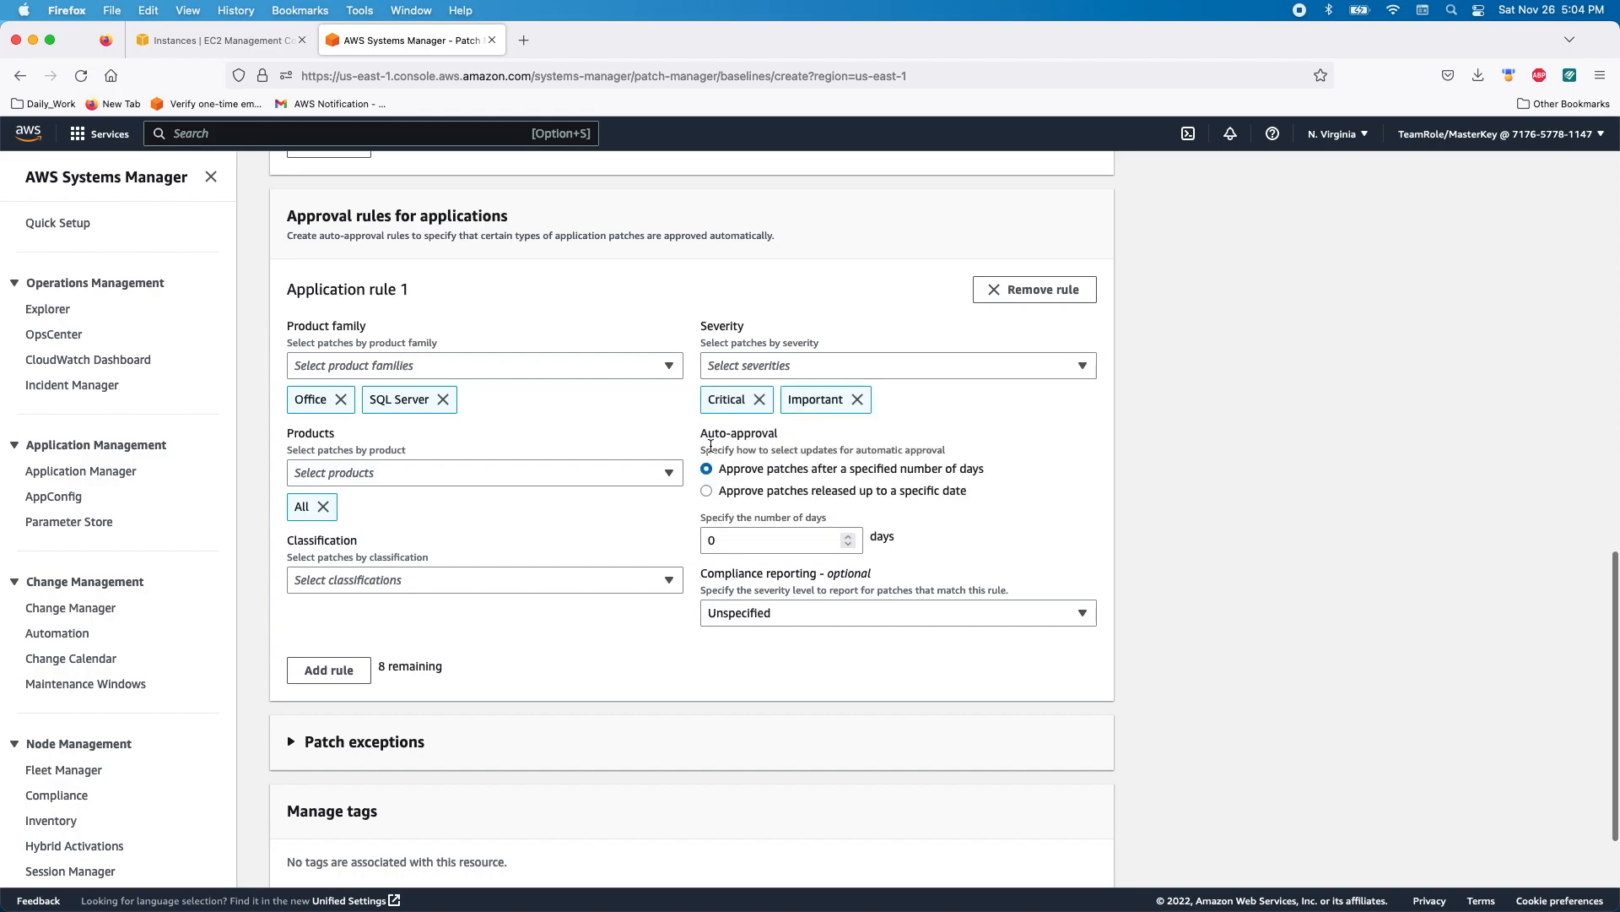
- Set the products of application rule 1 to Microsoft SQL Server 2019 and Office 2016, removing All
left_click(370, 474)
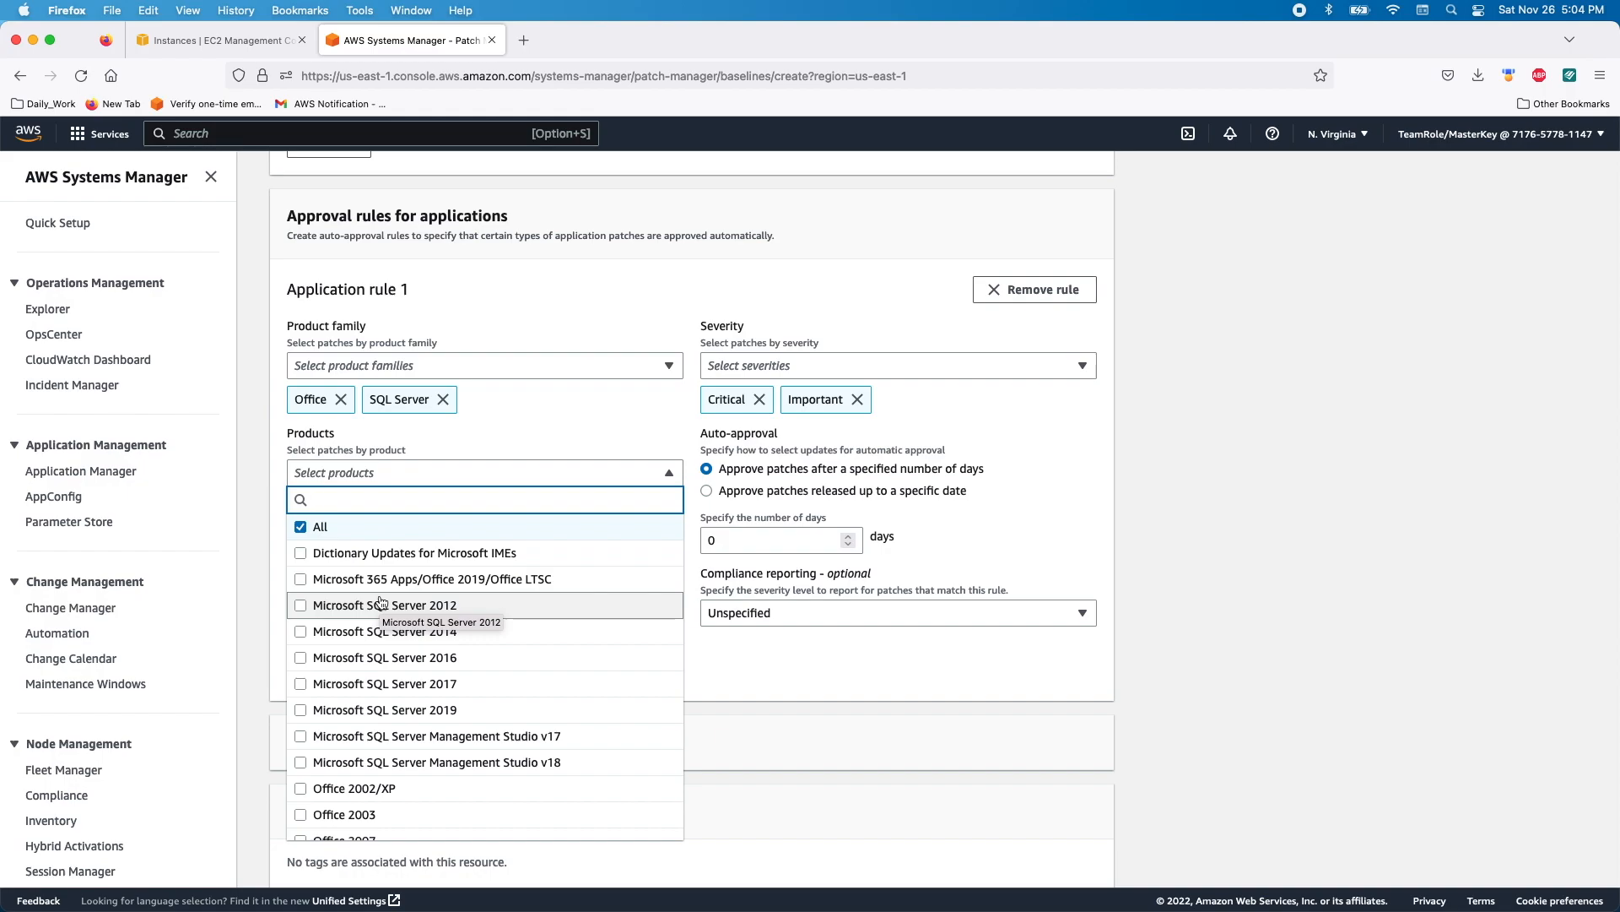
left_click(303, 710)
left_click(354, 579)
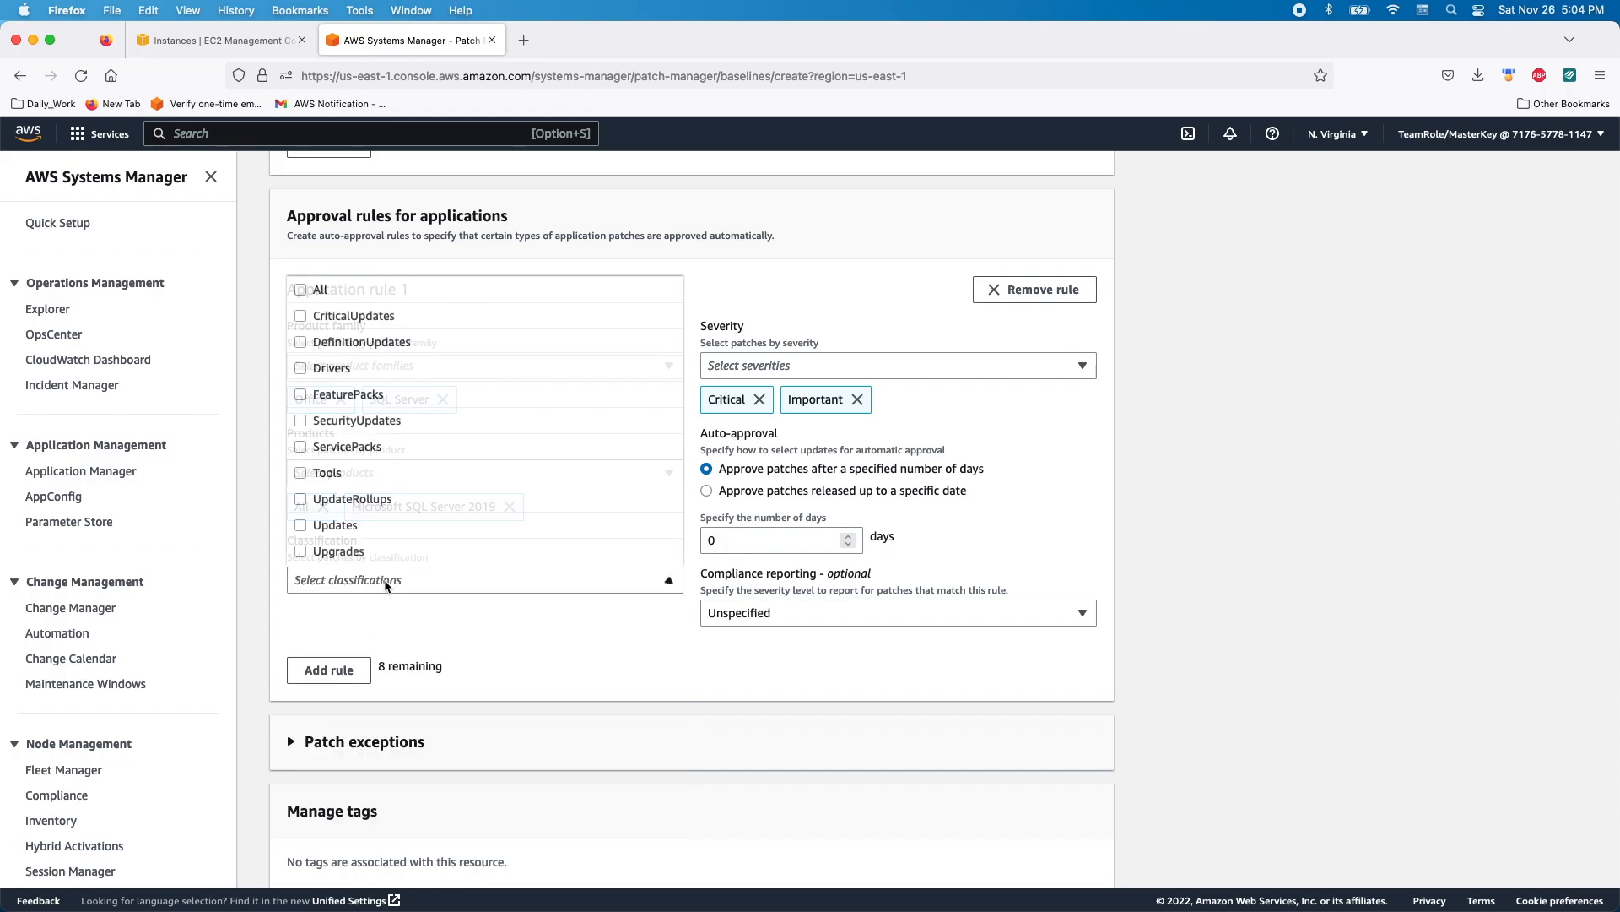
left_click(376, 613)
left_click(363, 472)
scroll(368, 734, "down", 3)
scroll(368, 734, "down", 1)
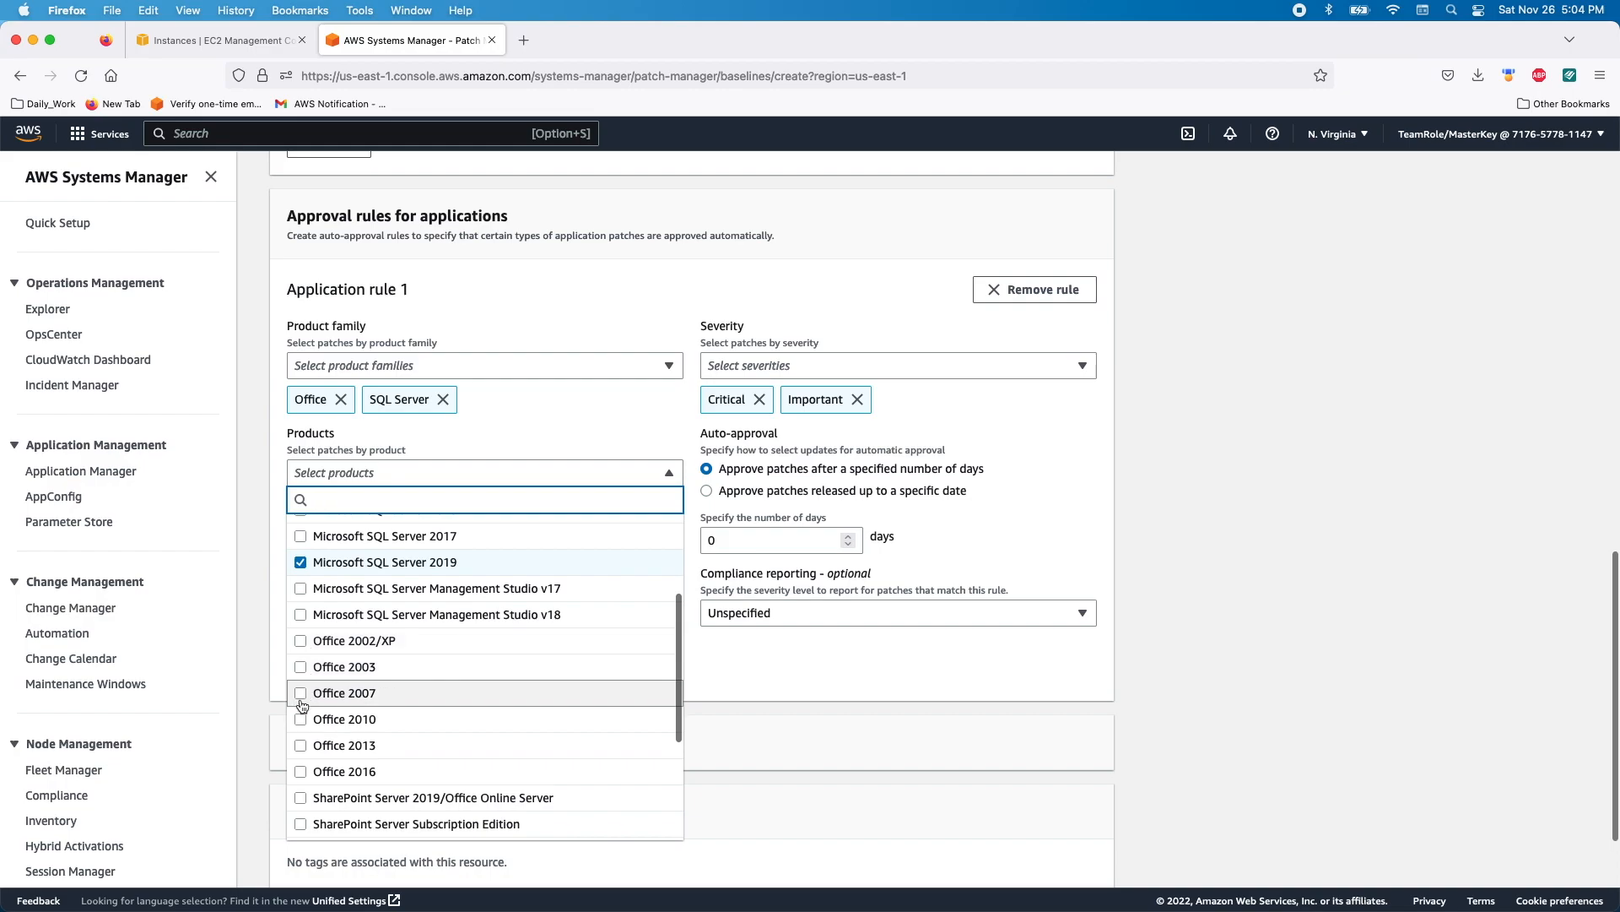
left_click(302, 770)
key("Escape")
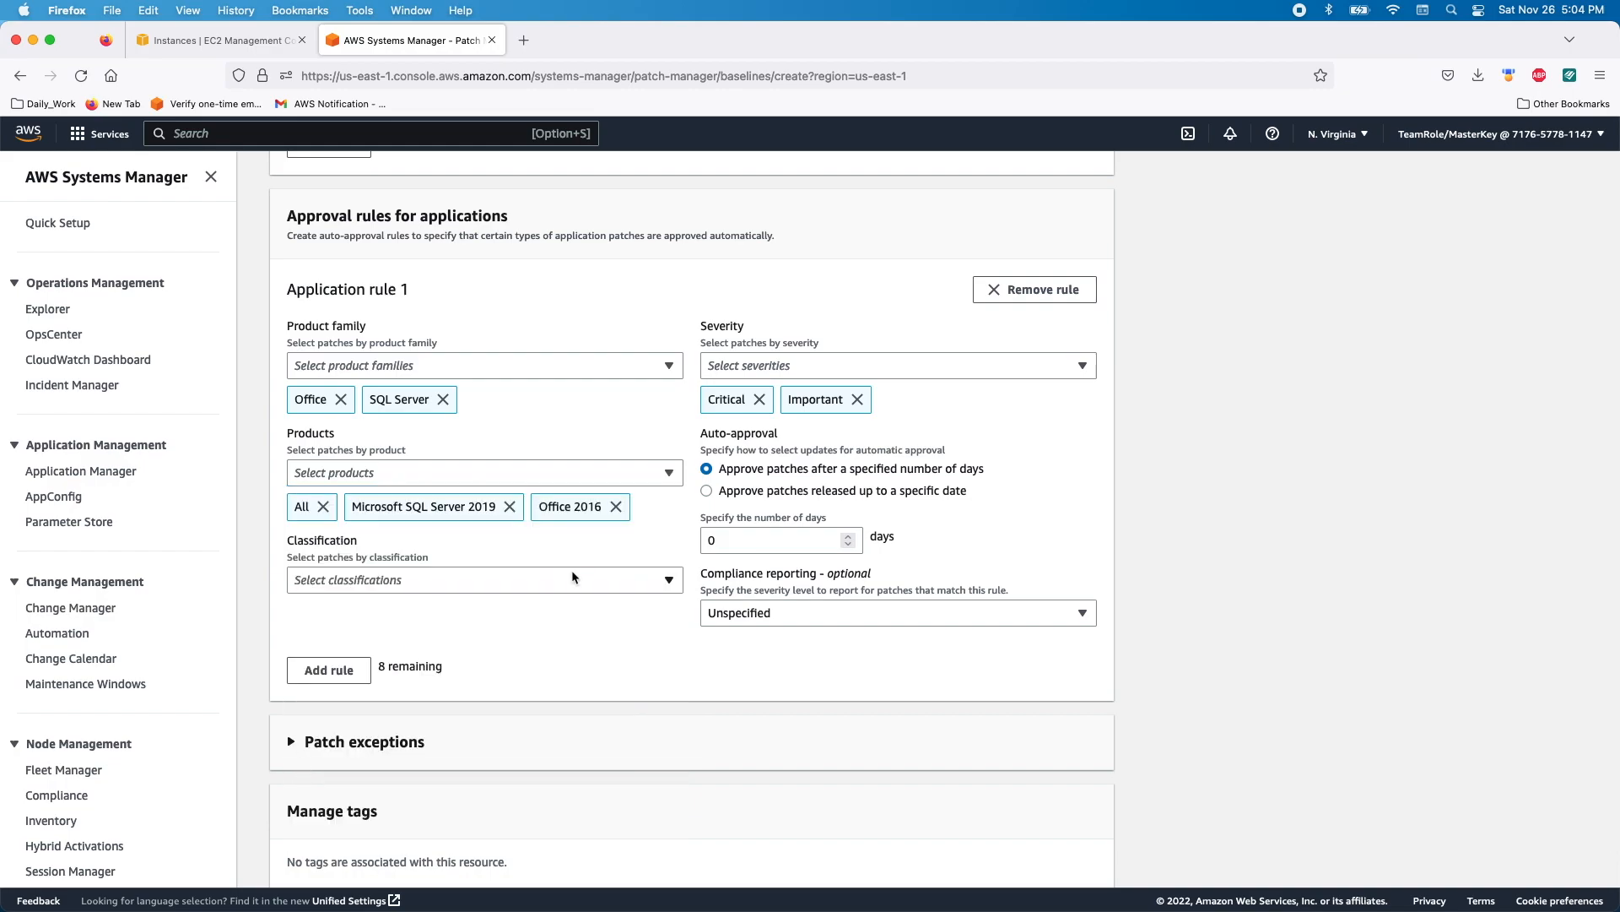
left_click(324, 507)
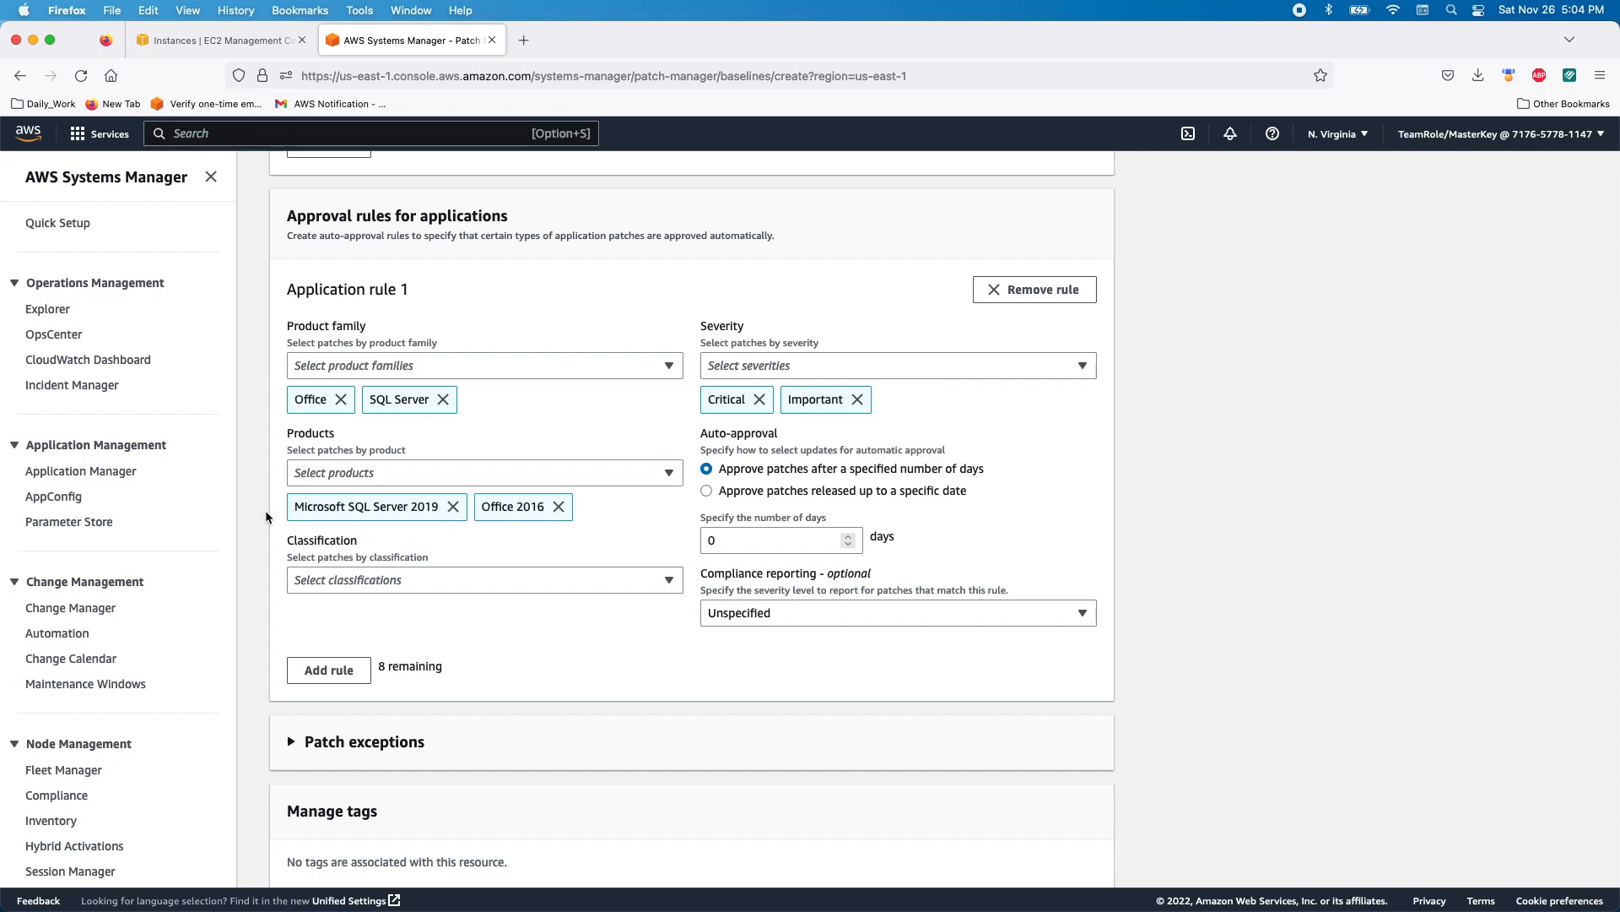
- Select CriticalUpdates, Drivers, FeaturePacks, SecurityUpdates, ServicePacks and Upgrades as the classifications of application rule 1
left_click(417, 580)
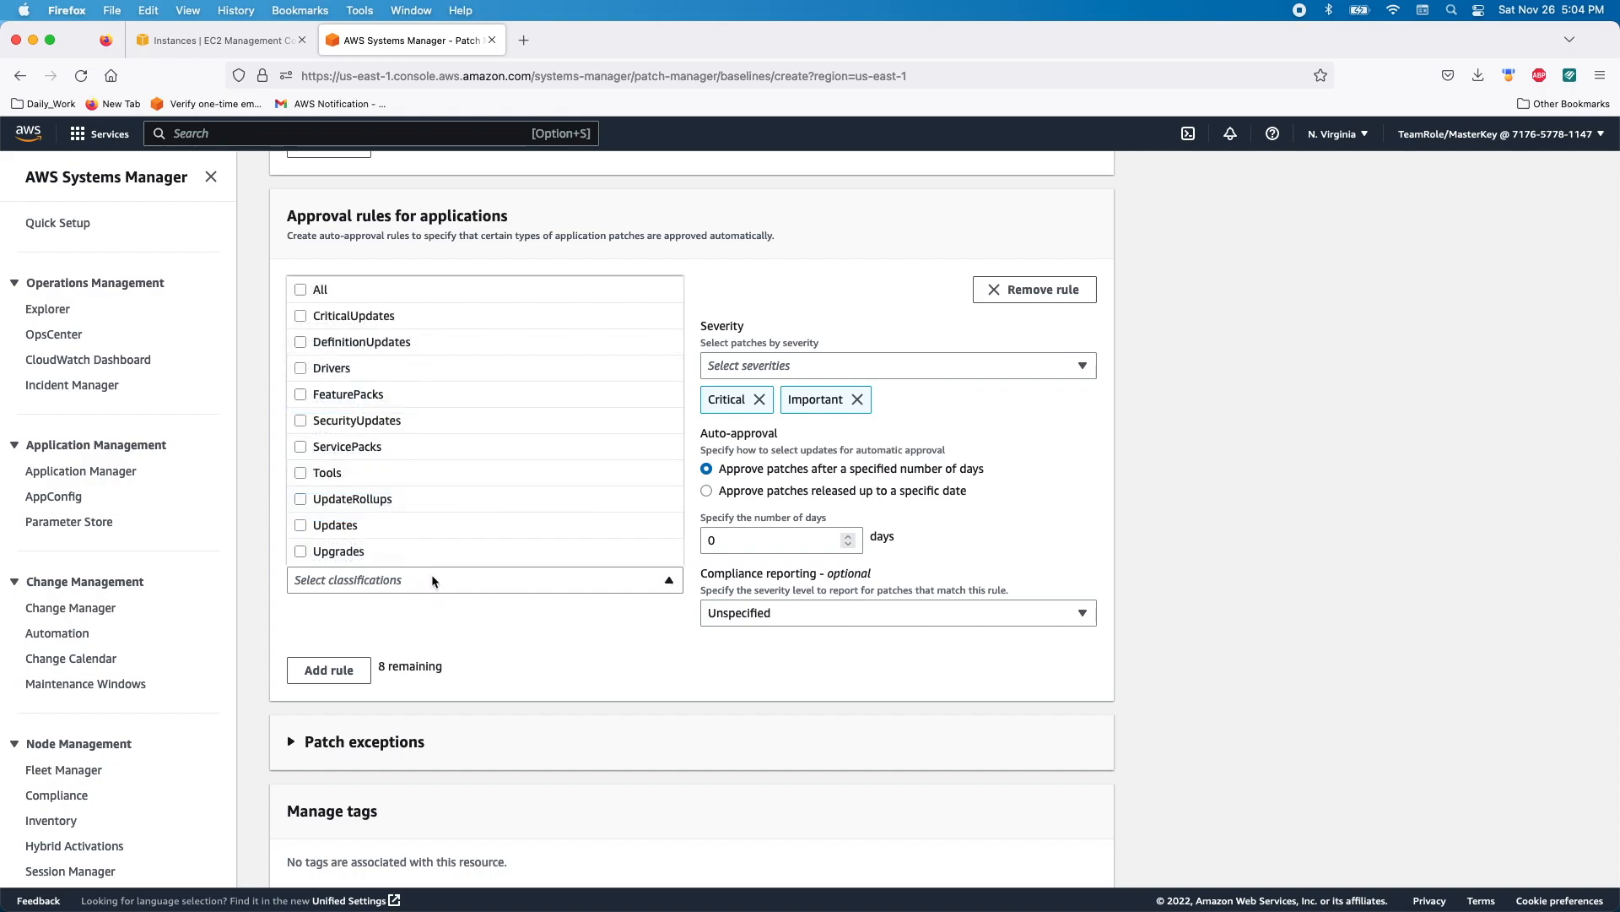
left_click(302, 315)
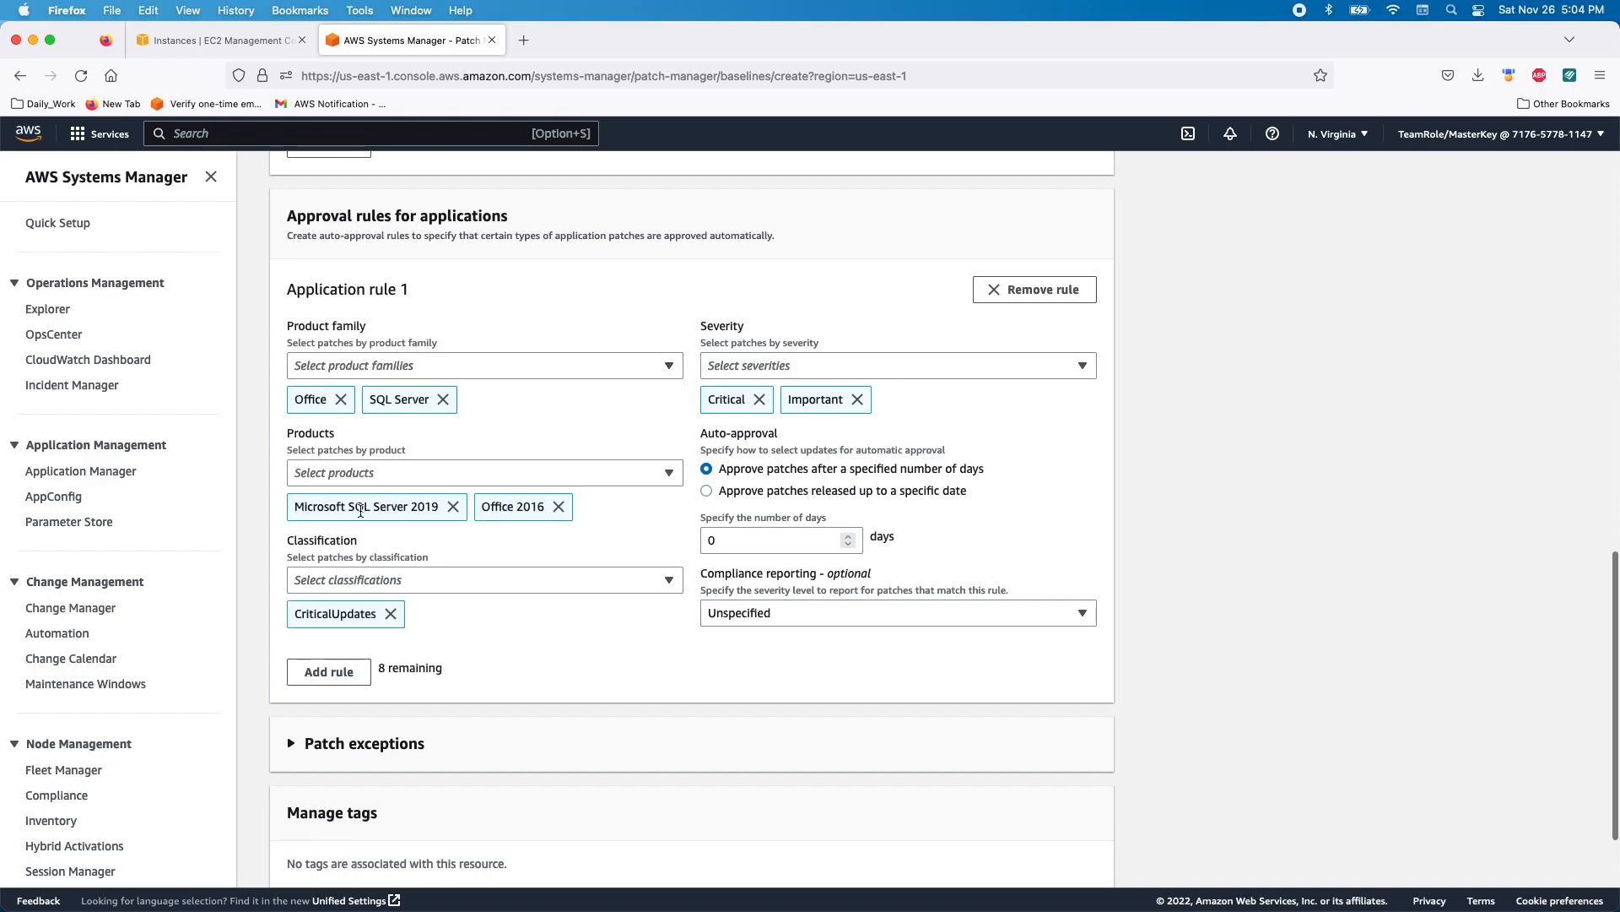
left_click(382, 582)
left_click(301, 369)
left_click(476, 577)
left_click(301, 395)
left_click(514, 579)
left_click(302, 421)
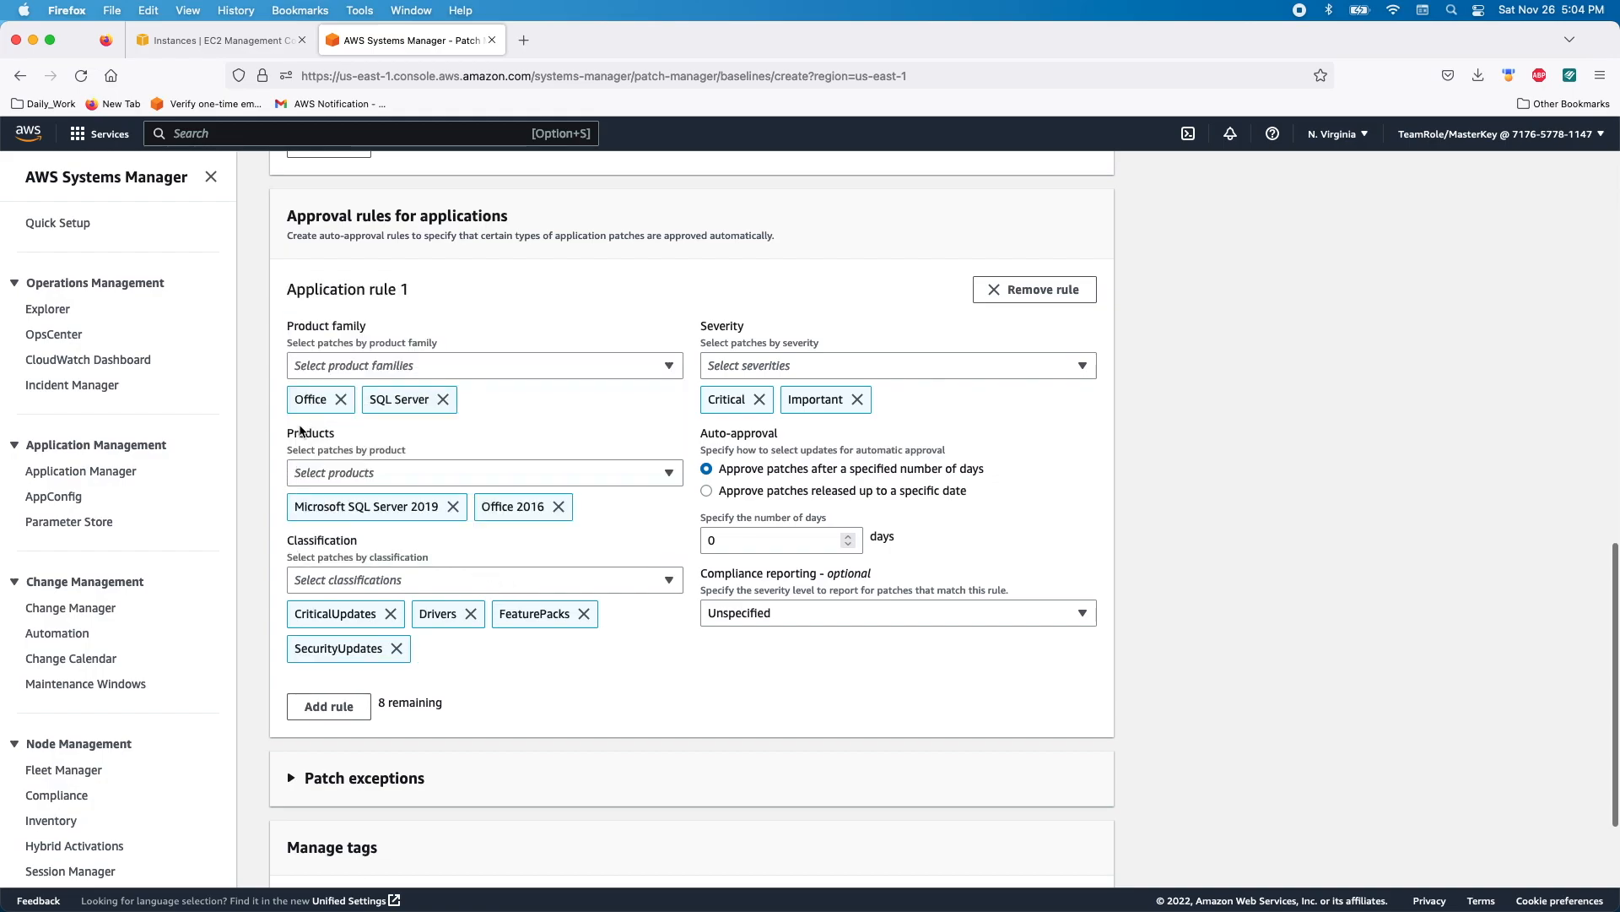
left_click(474, 582)
left_click(302, 453)
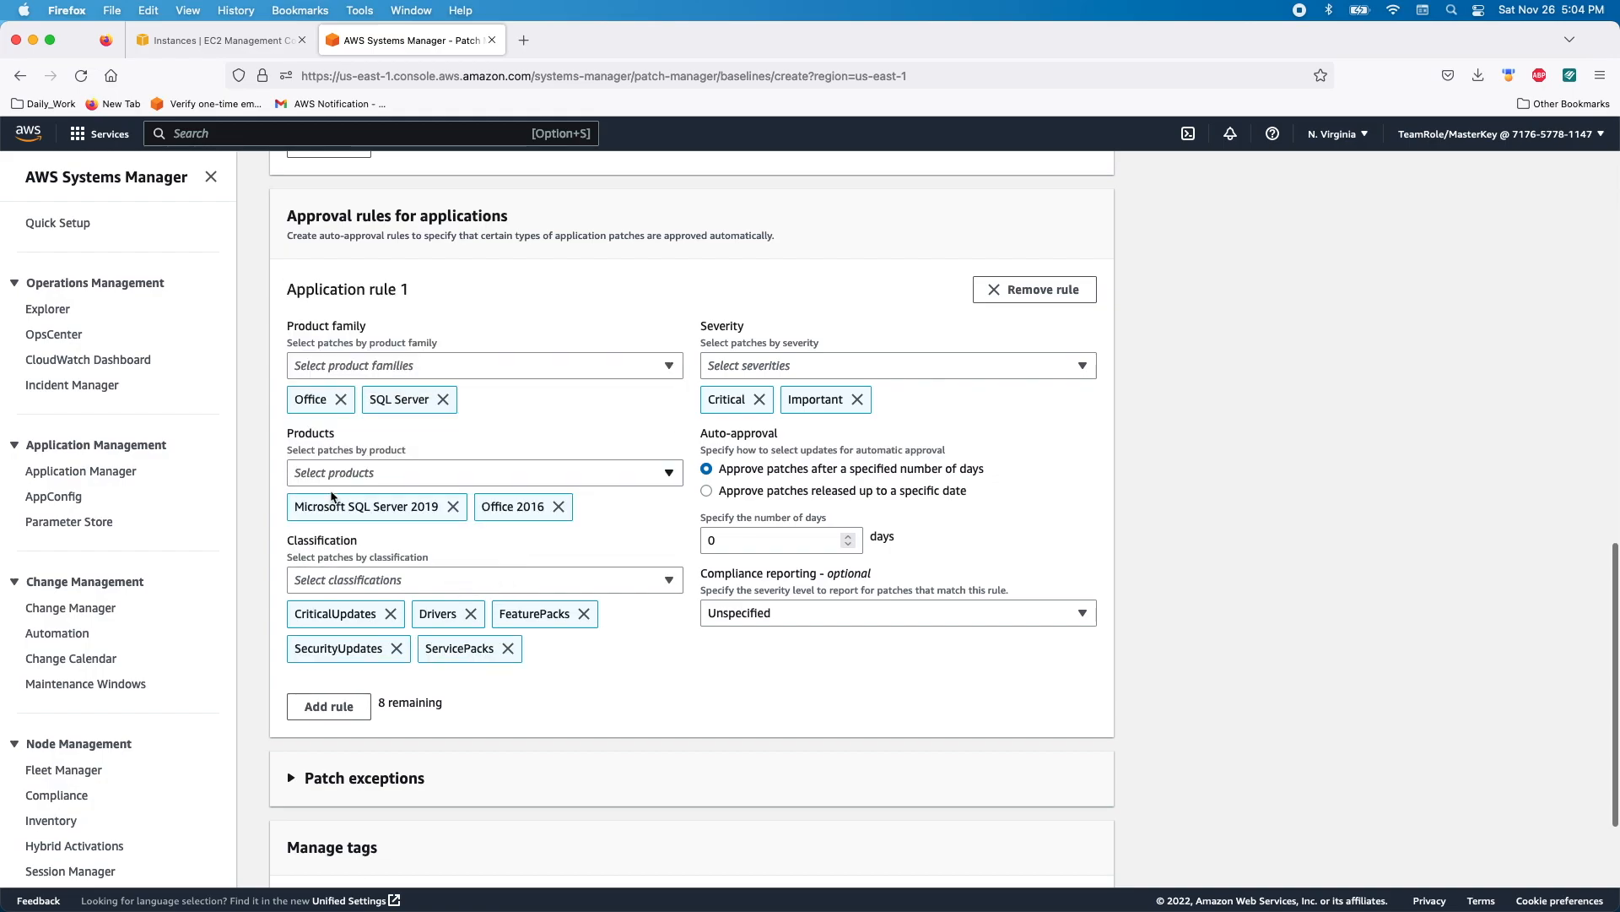
left_click(418, 581)
left_click(301, 553)
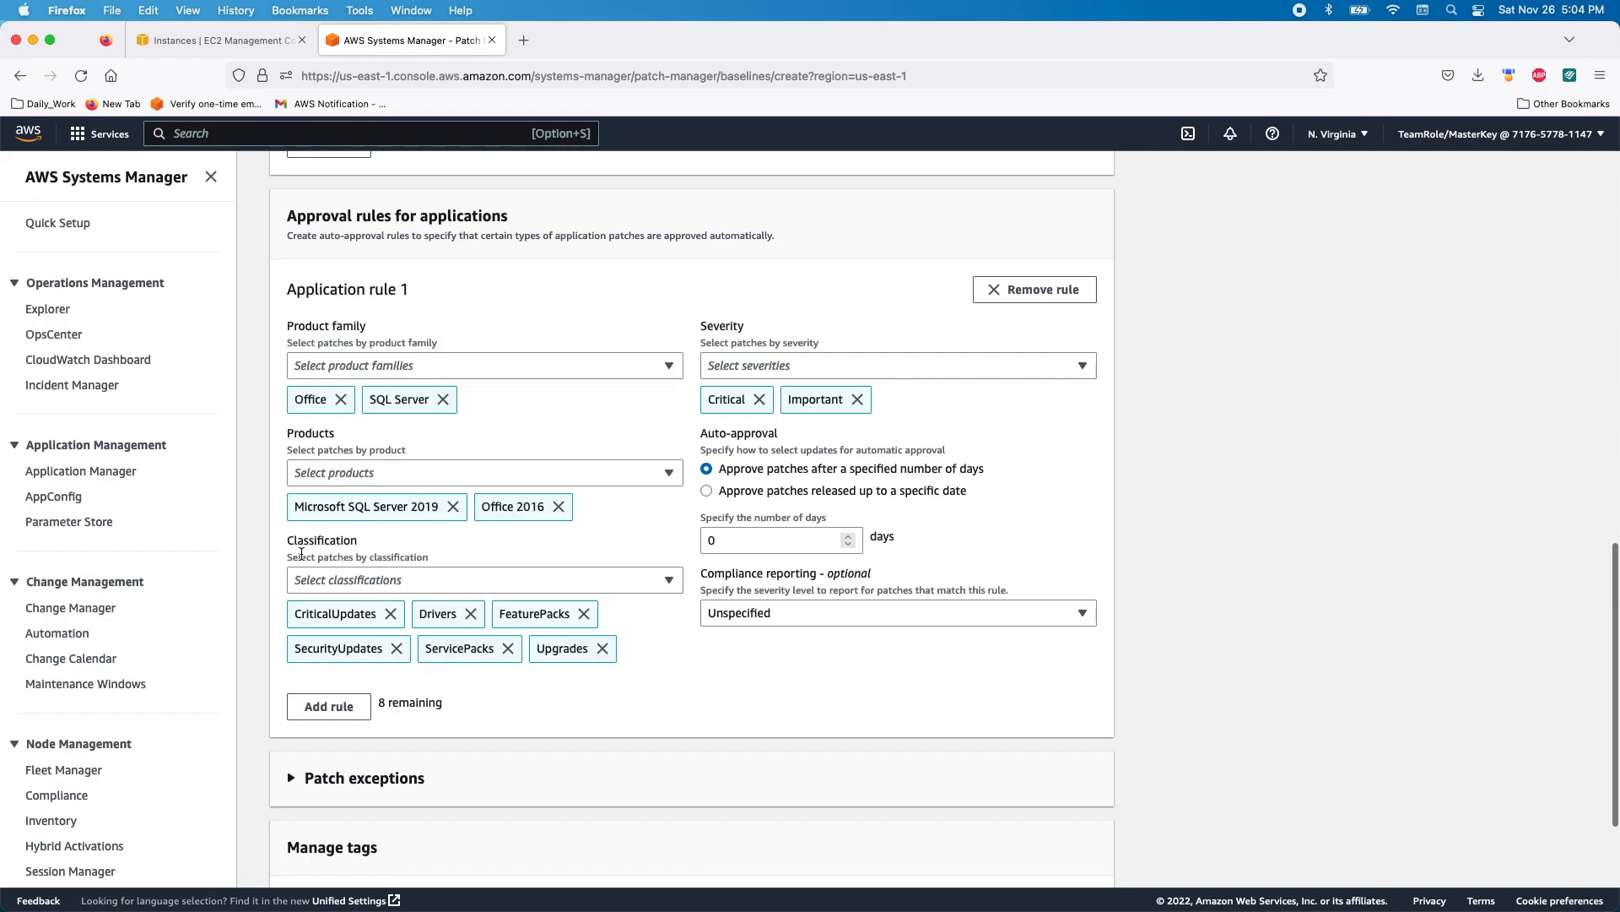
- Rename the patch baseline as WindowsPatchBaseLine_OS_Dev in the baseline details
scroll(666, 657, "up", 6)
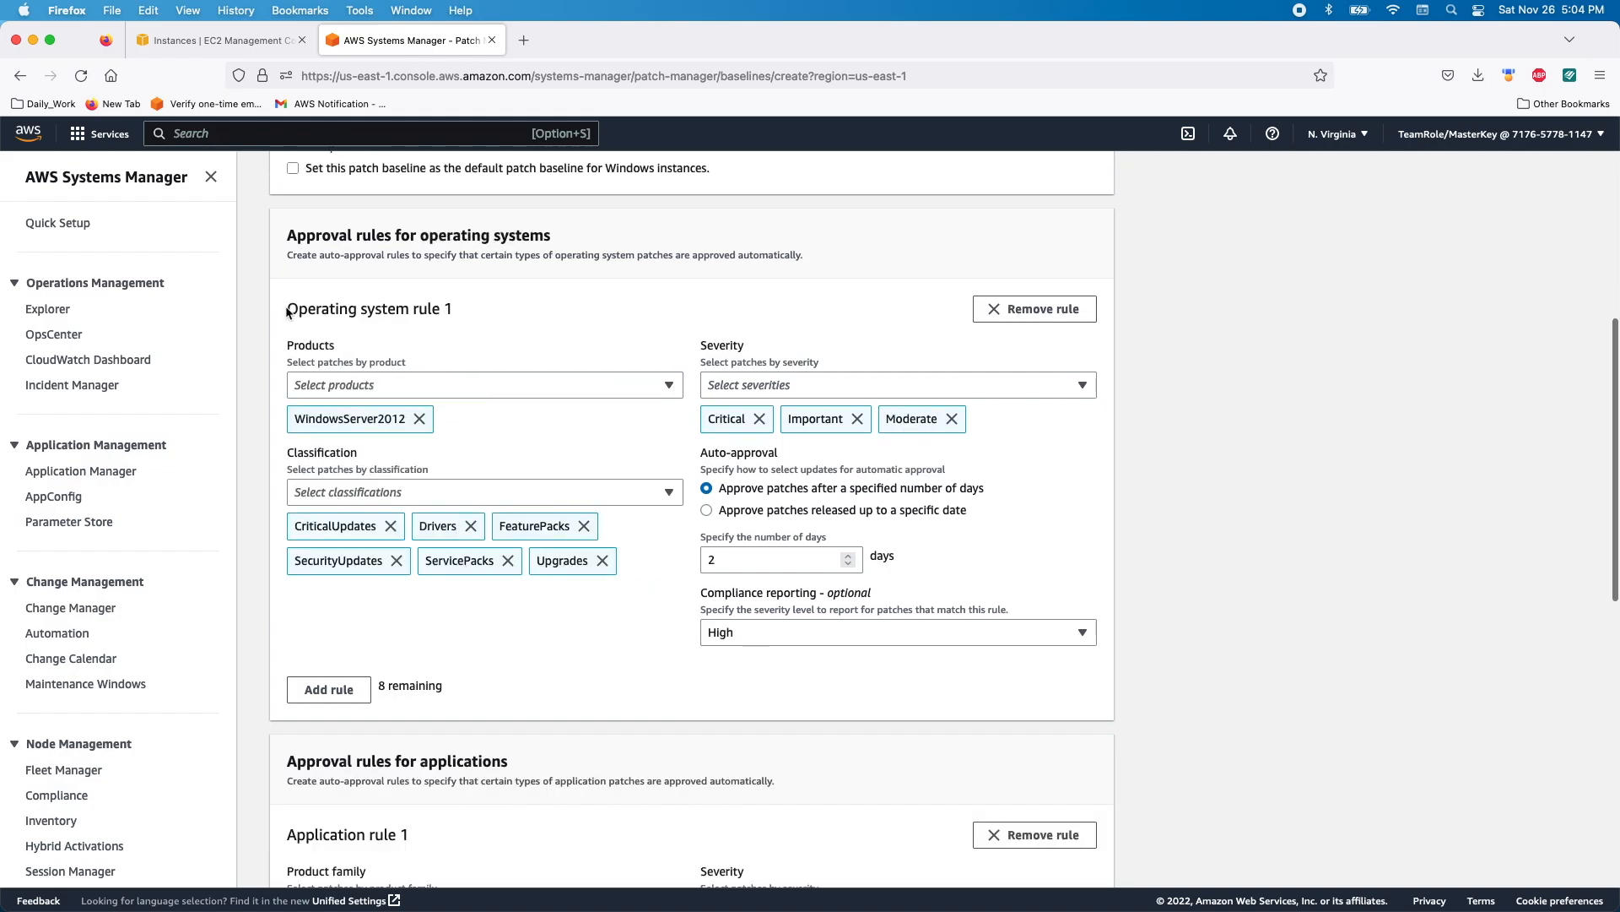
left_click_drag(287, 309, 452, 306)
scroll(422, 369, "down", 5)
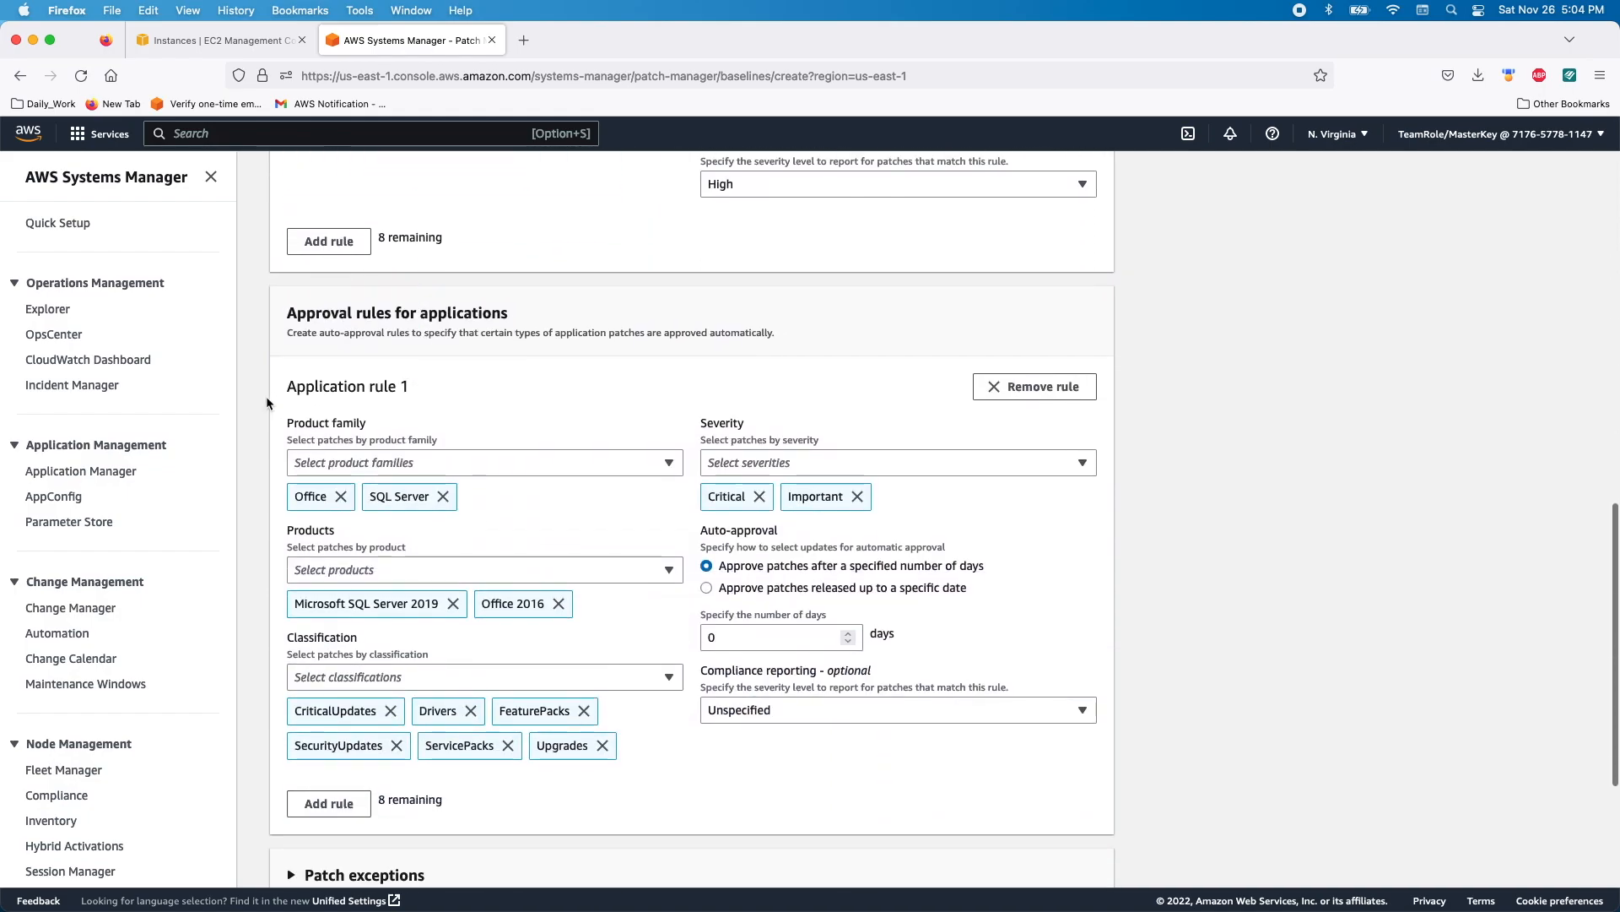
left_click_drag(292, 386, 463, 386)
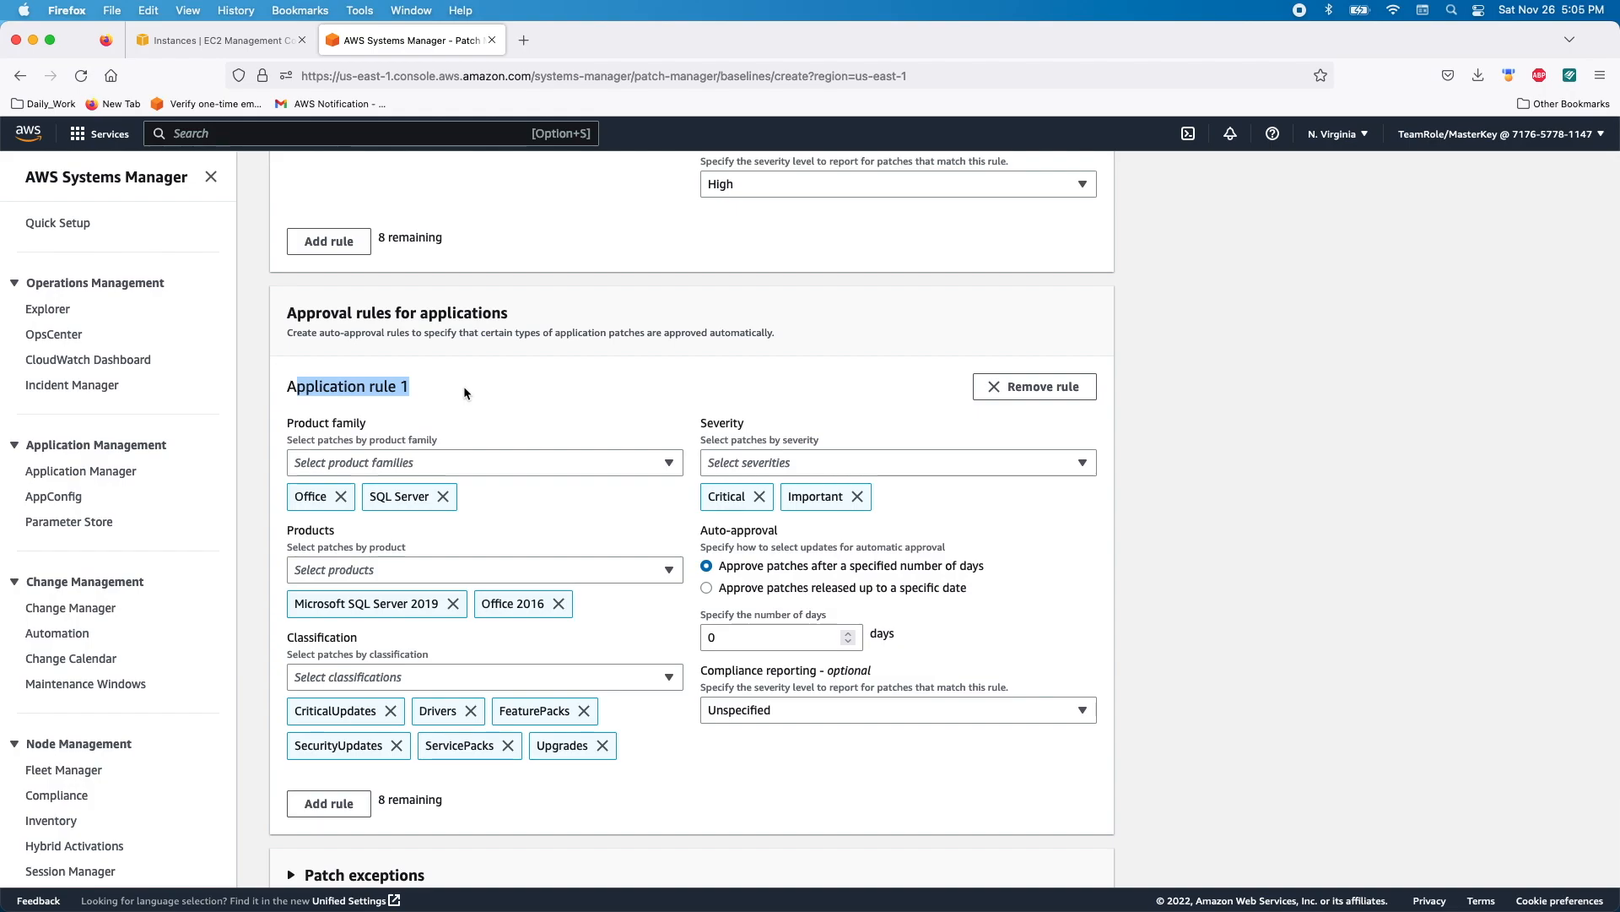
scroll(463, 386, "up", 12)
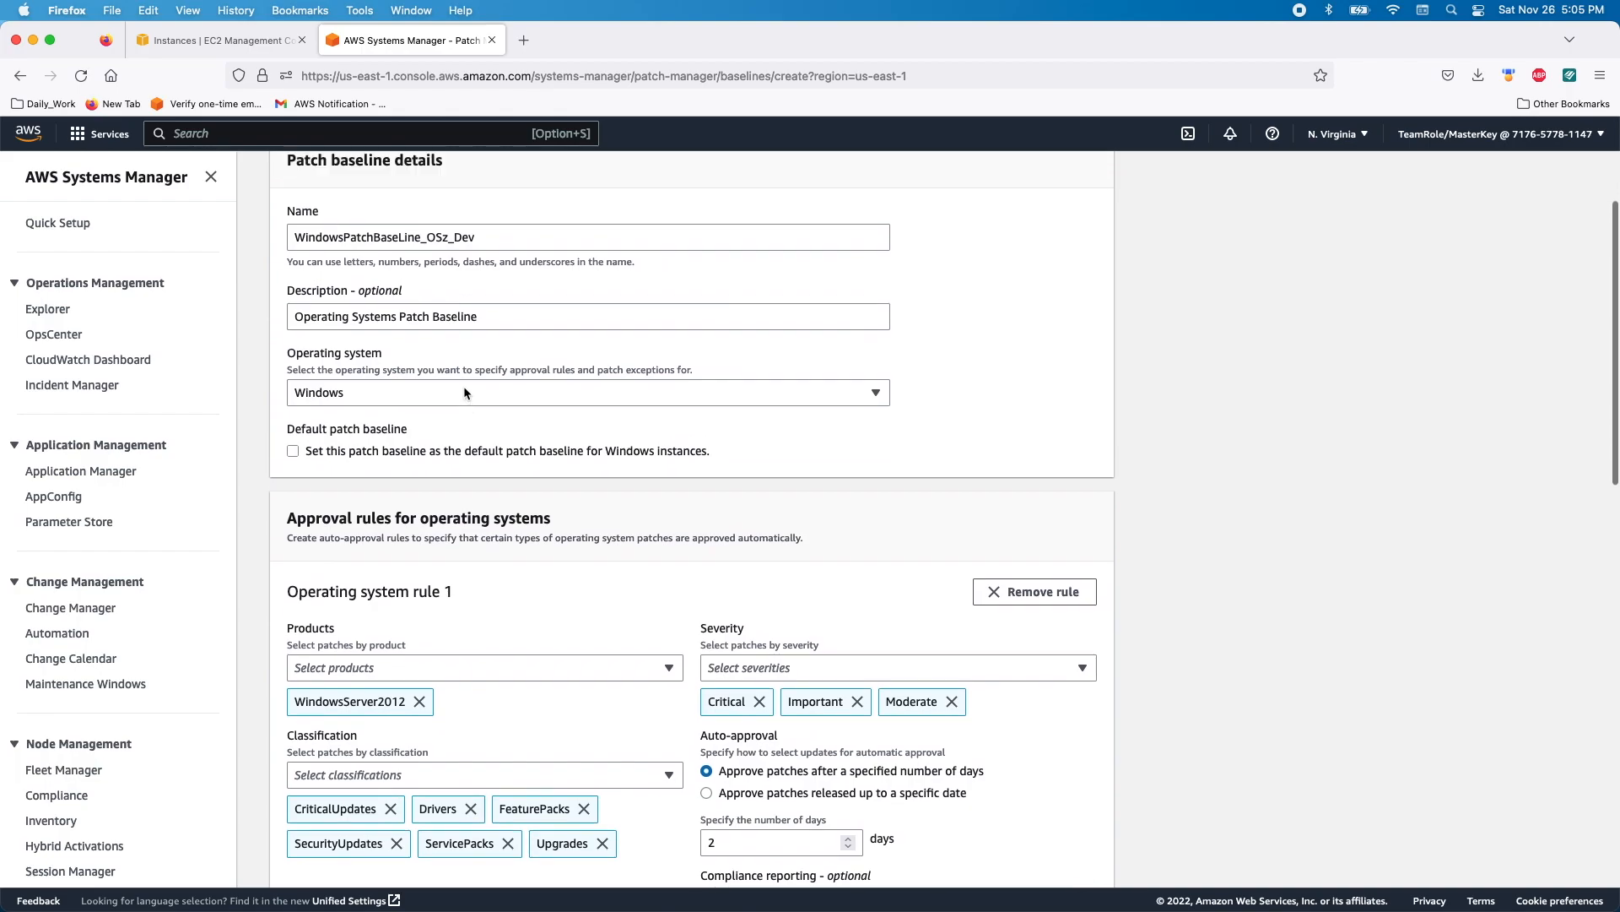
left_click_drag(427, 356, 448, 355)
left_click(449, 355)
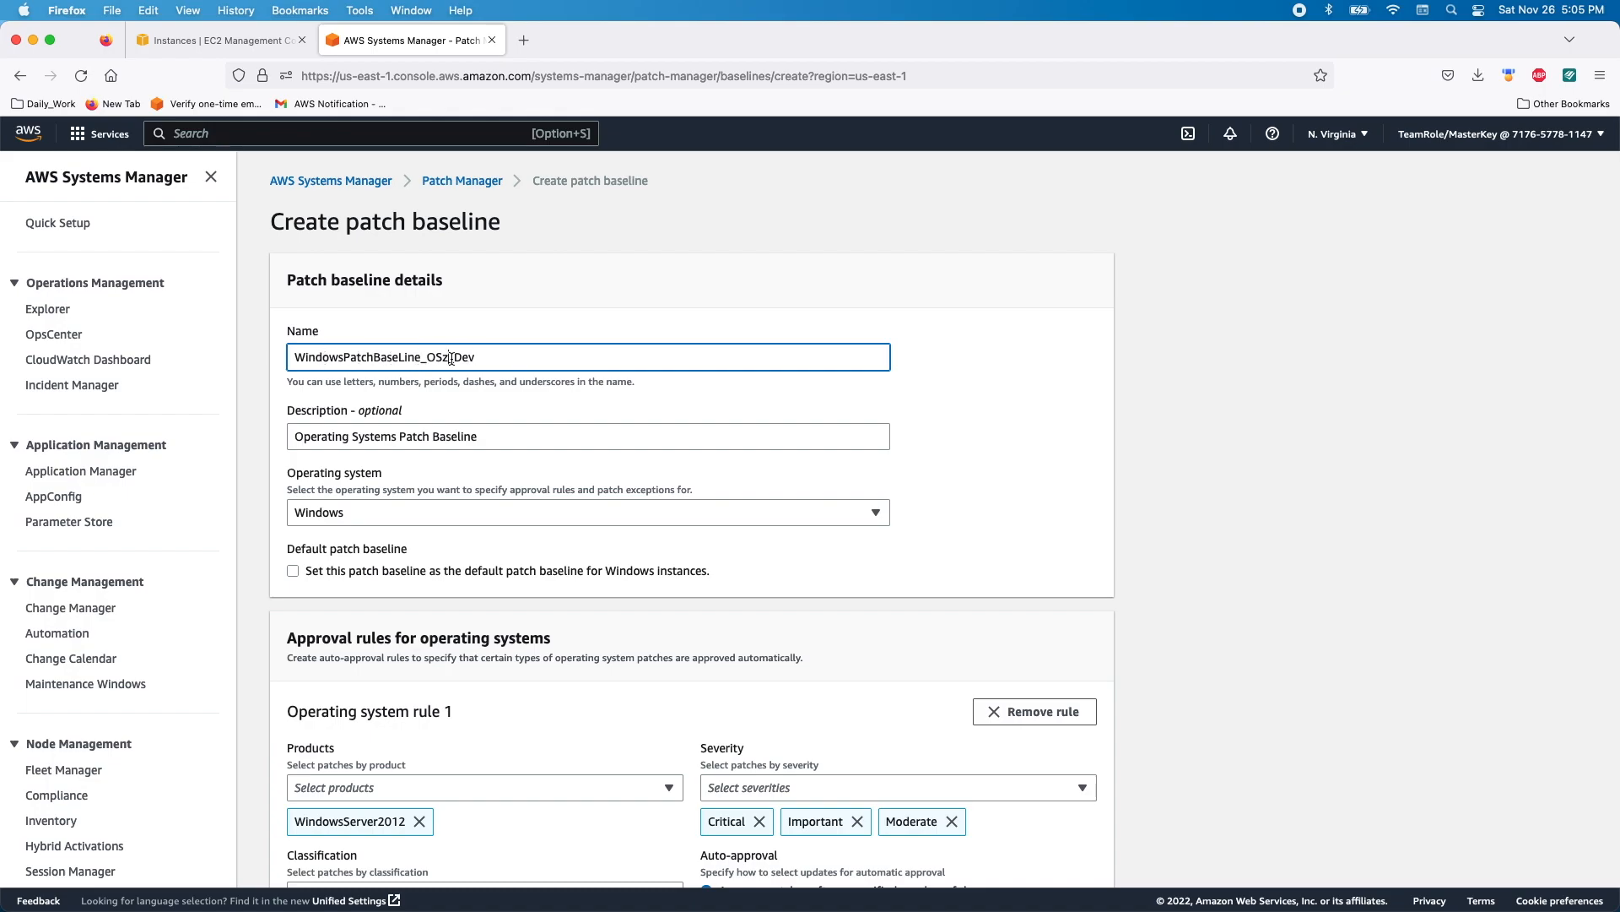
scroll(577, 517, "down", 5)
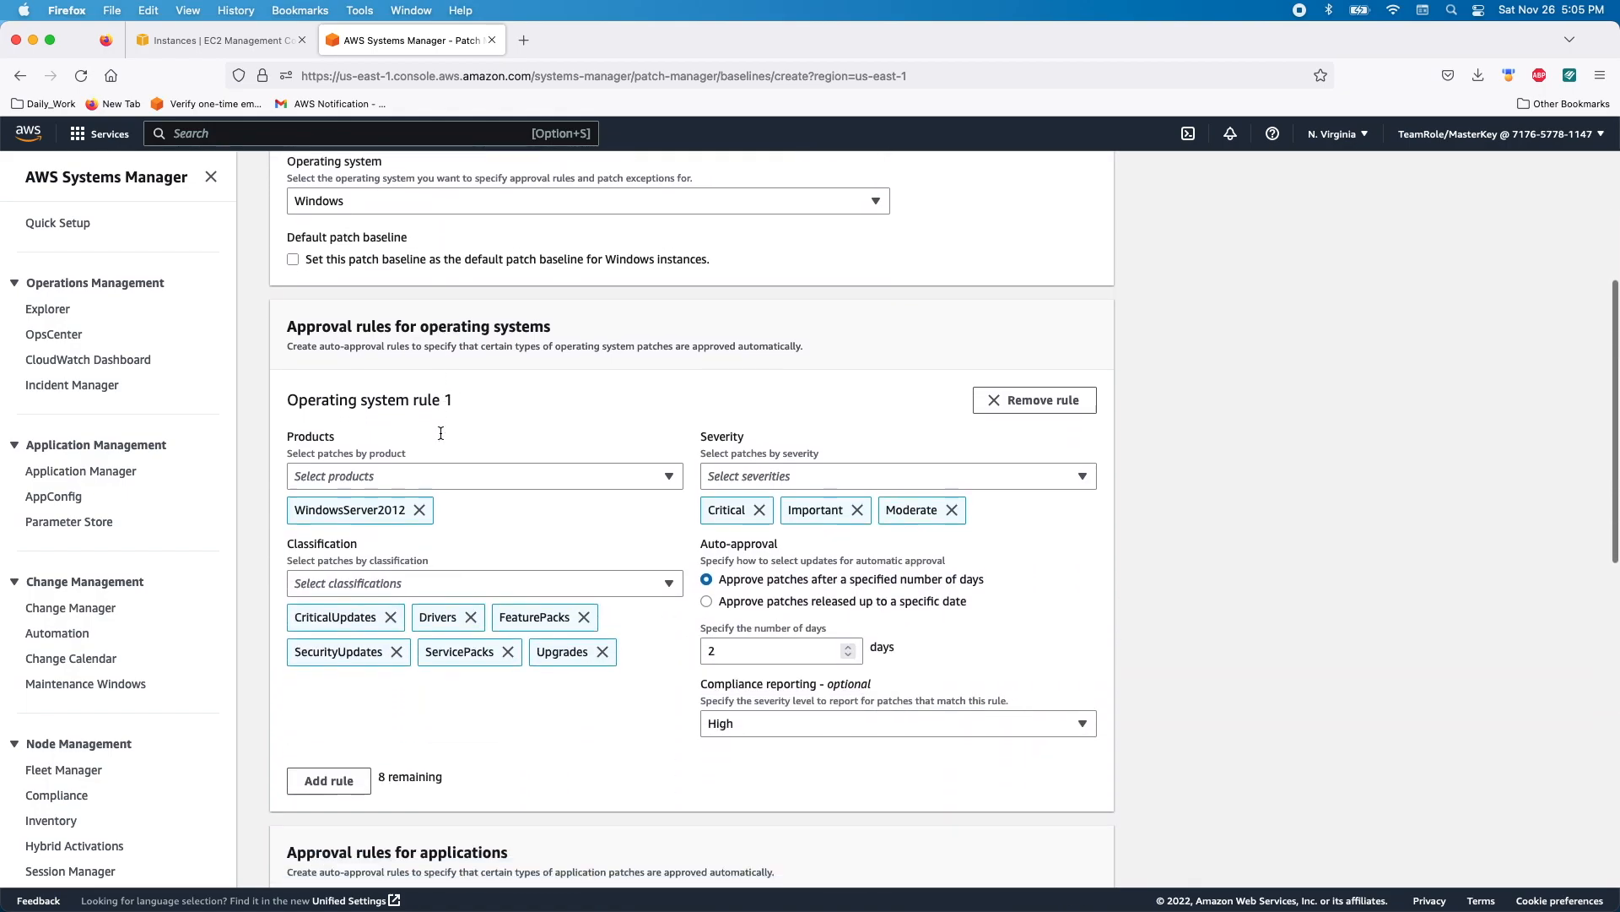
scroll(577, 514, "down", 5)
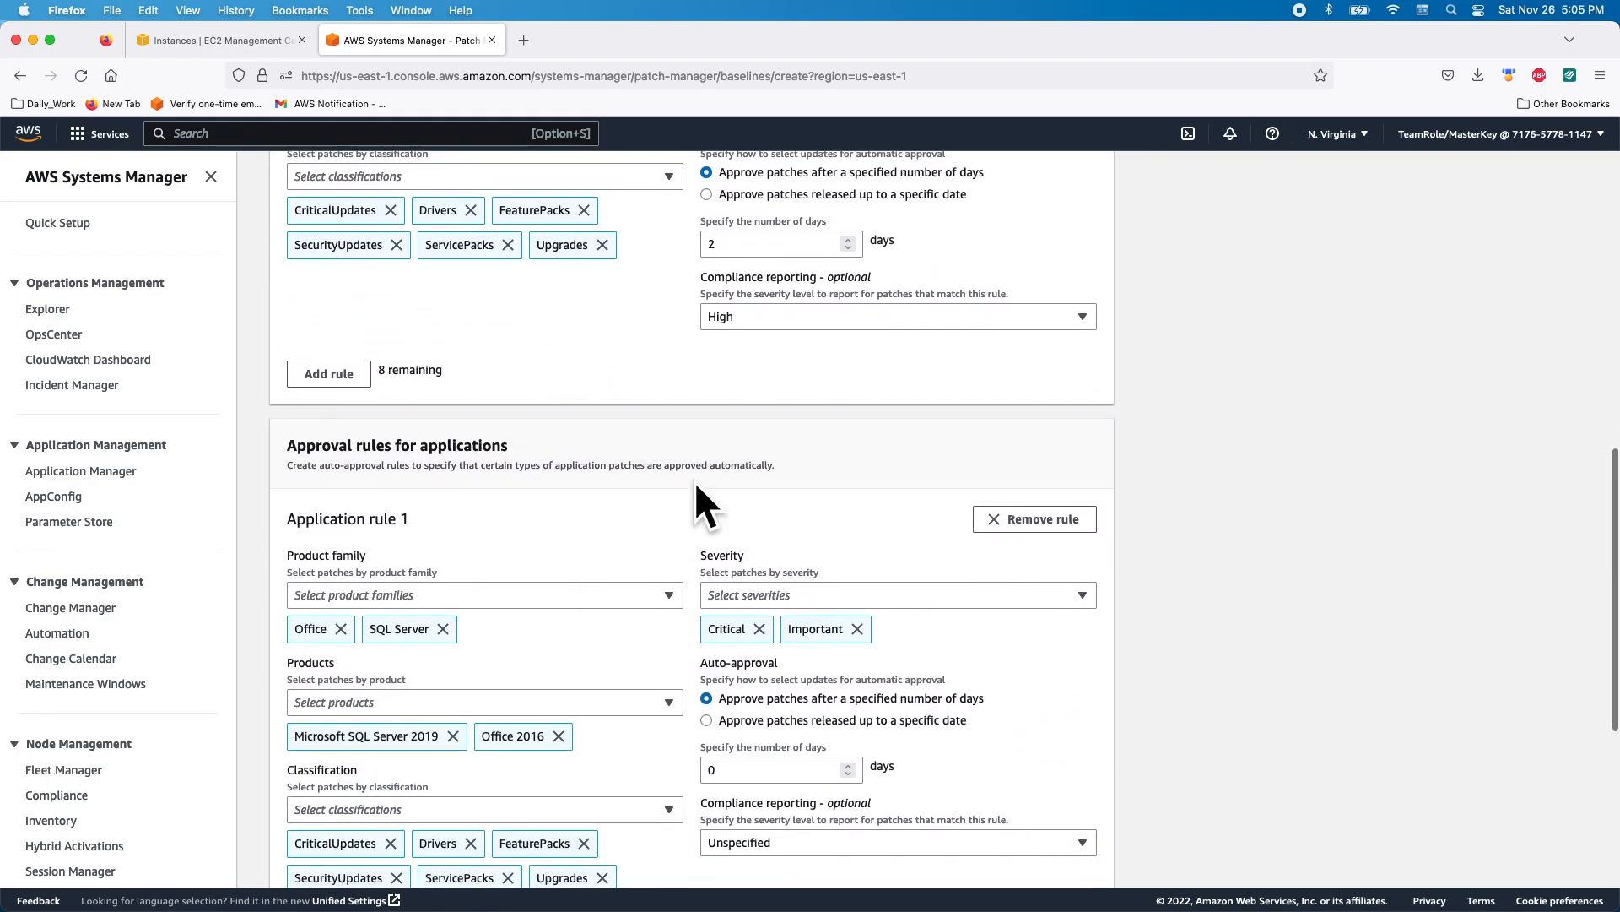
scroll(400, 520, "down", 2)
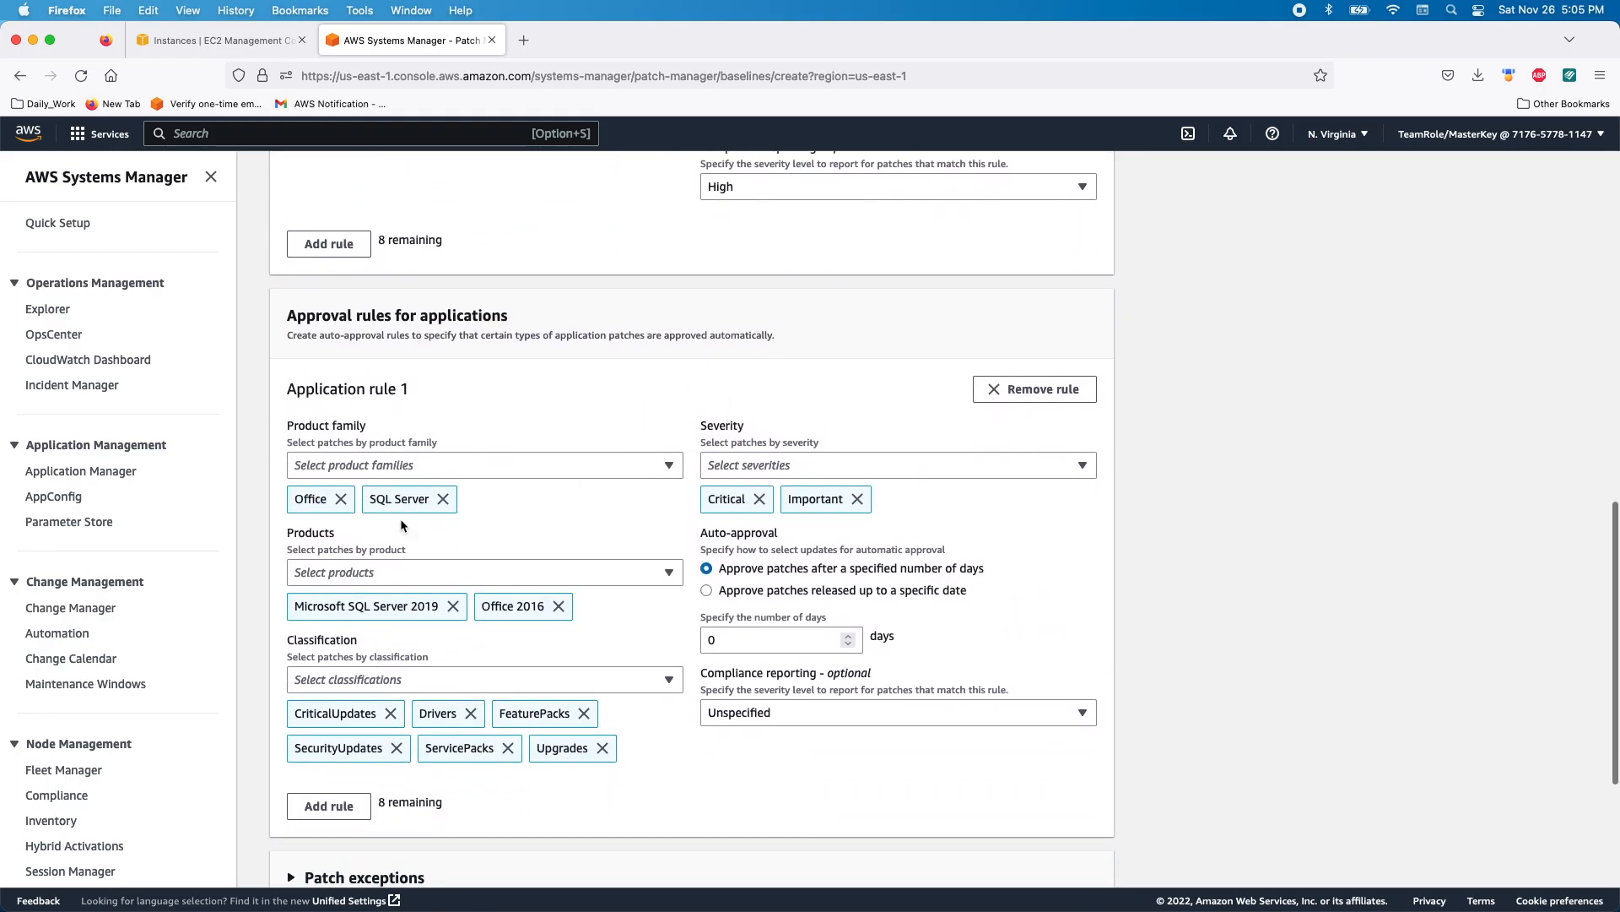
scroll(881, 401, "up", 12)
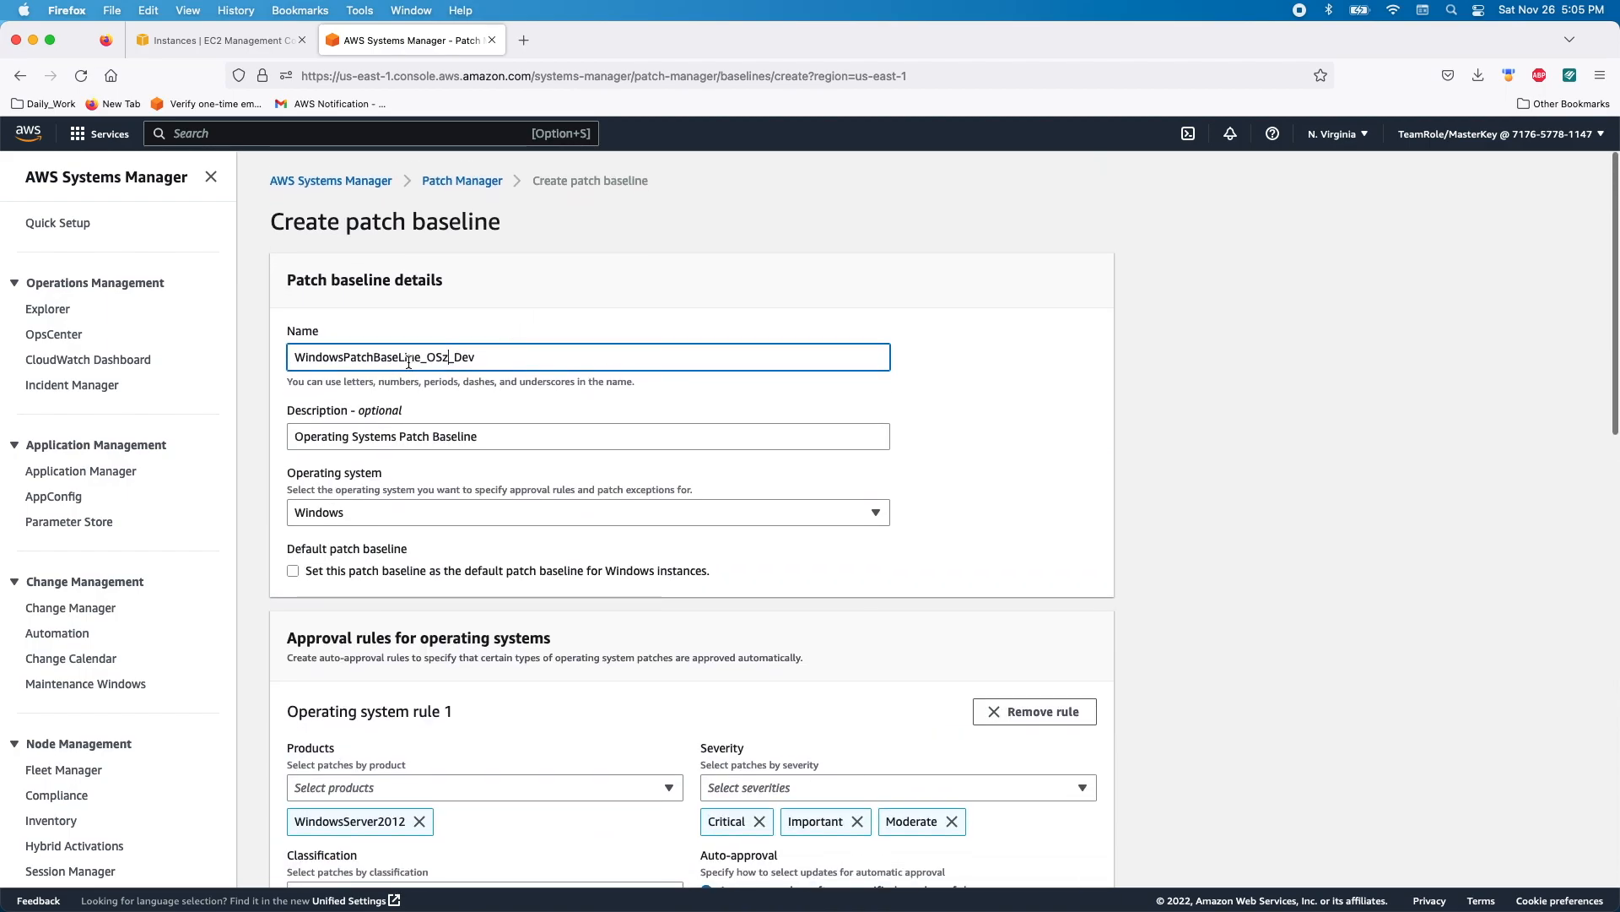
key("BackSpace")
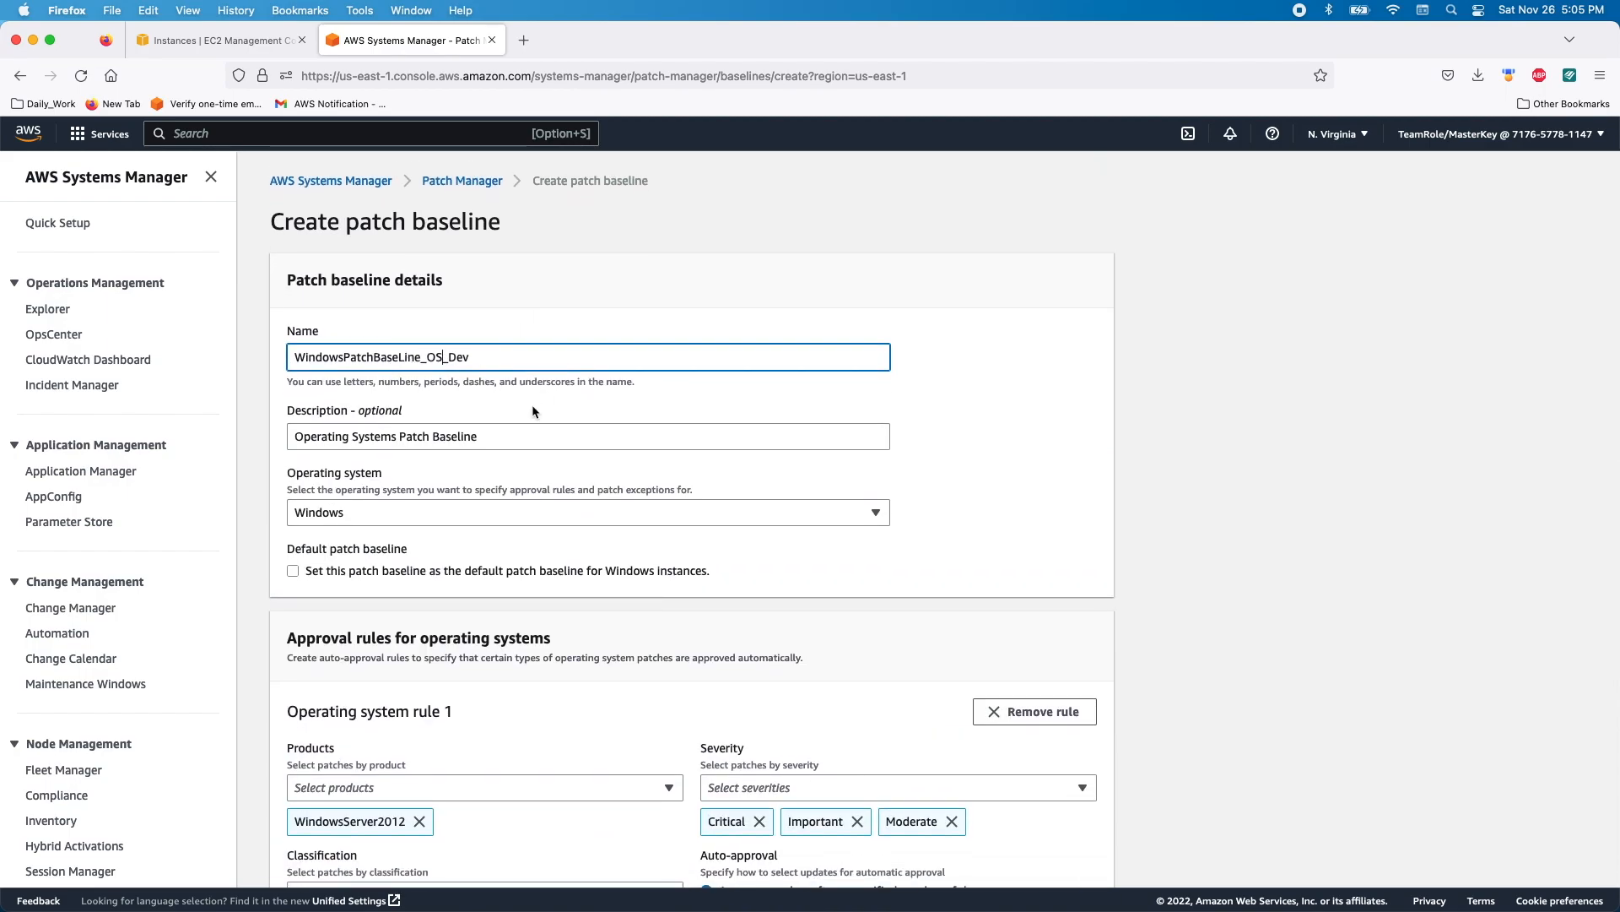
- Remove application rule 1 from the approval rules for applications
scroll(534, 399, "down", 7)
scroll(527, 417, "down", 5)
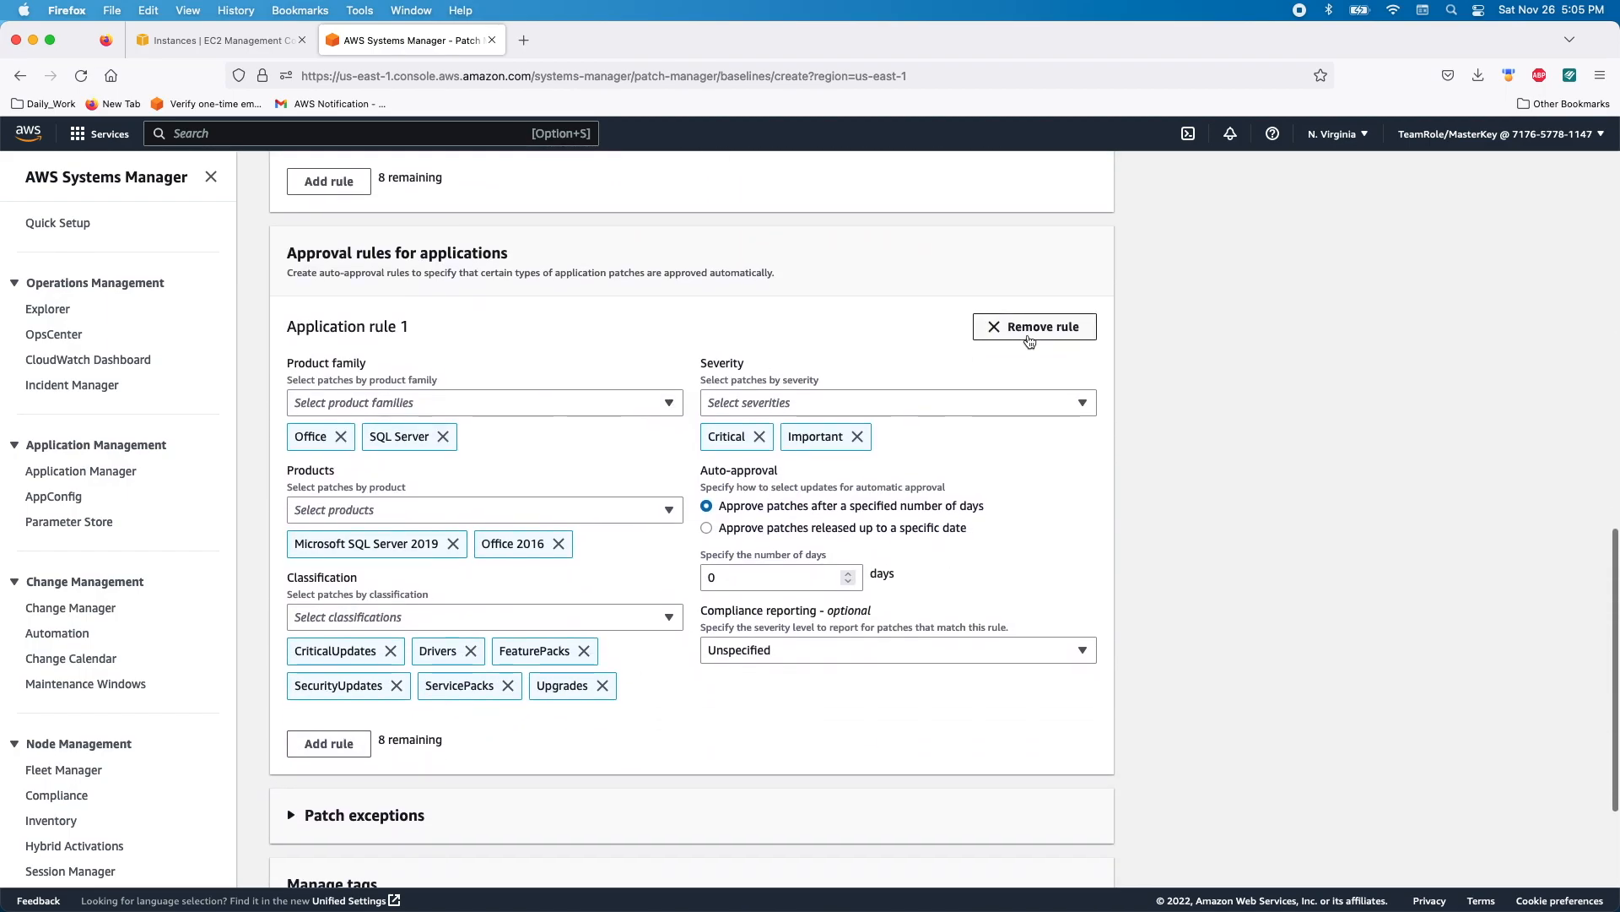
left_click(1012, 335)
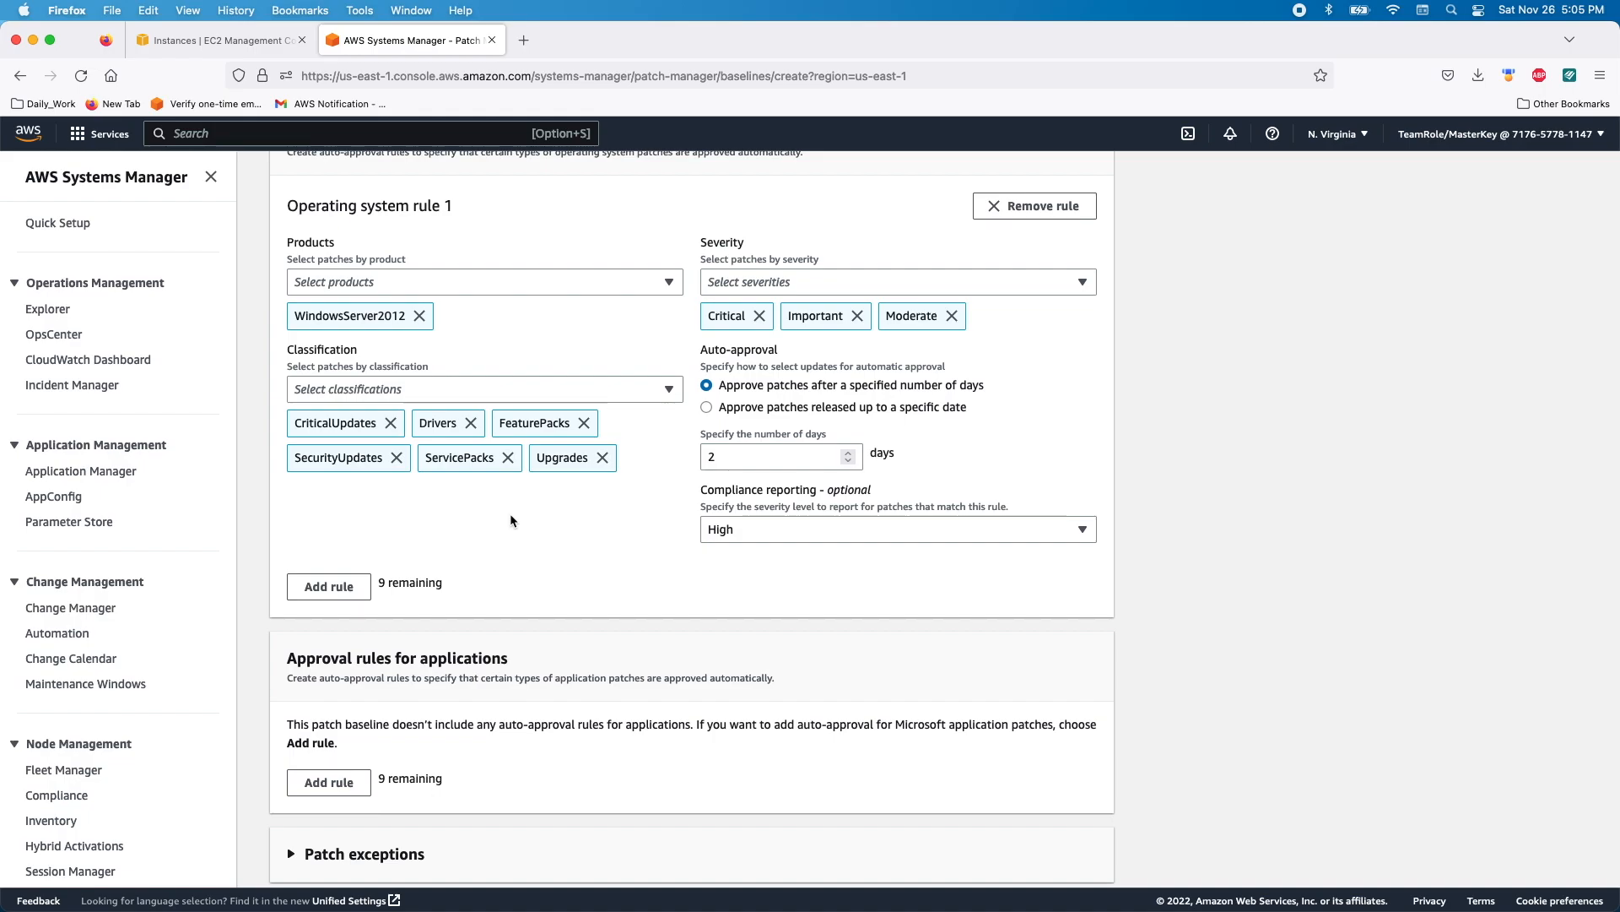
- Expand the patch exceptions, examine the approved and rejected patches options, and collapse the section without entering any patches
scroll(510, 516, "down", 5)
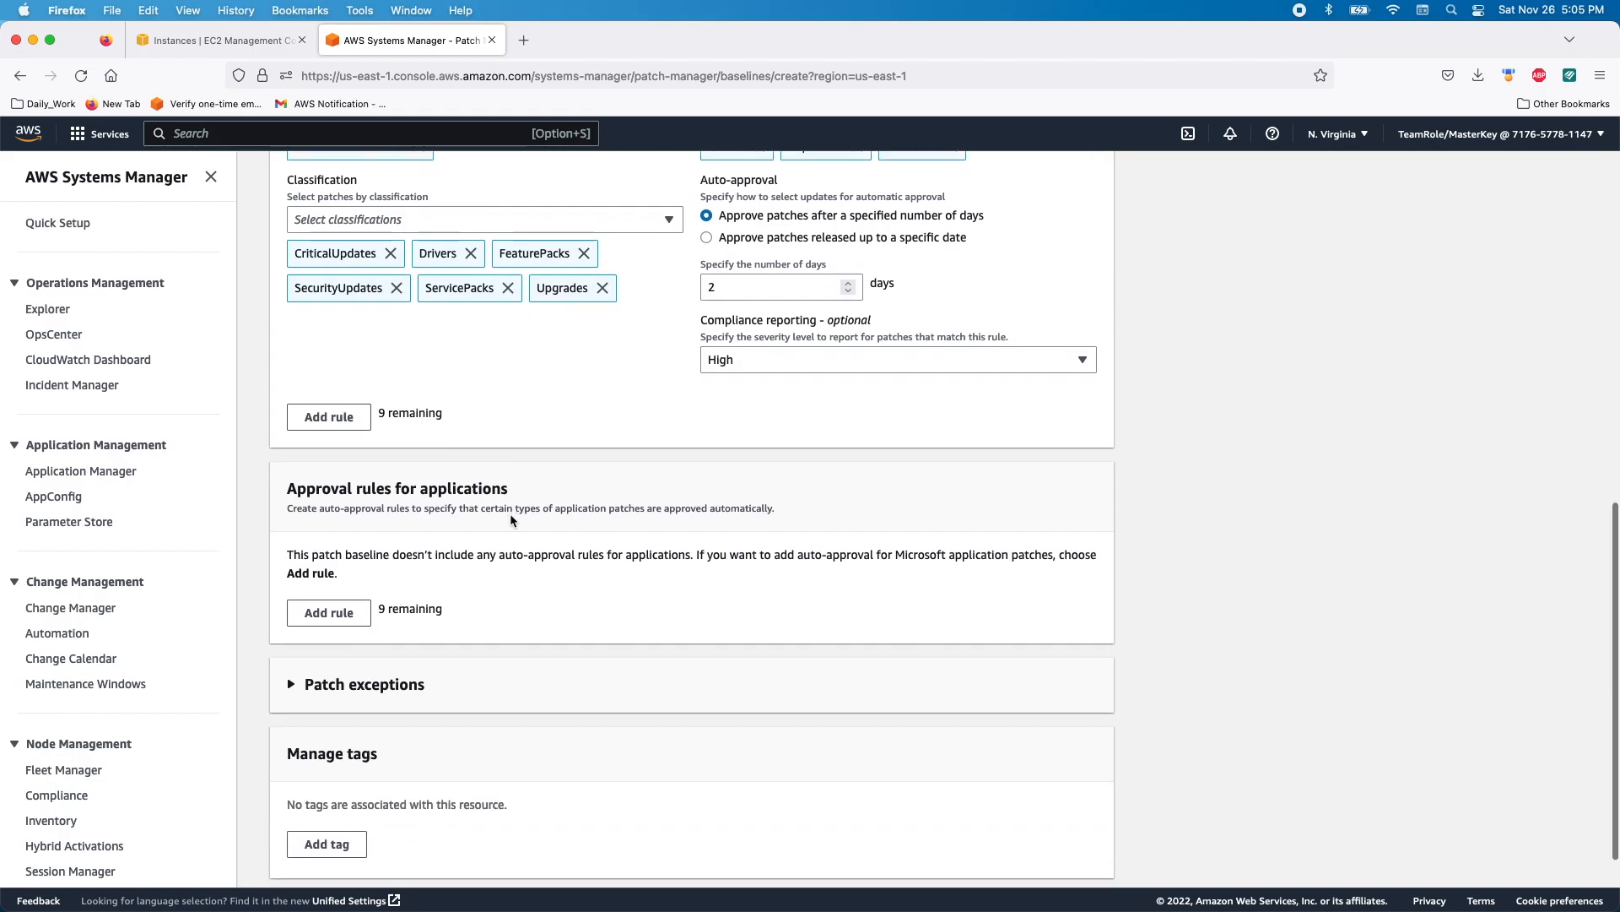
left_click(292, 633)
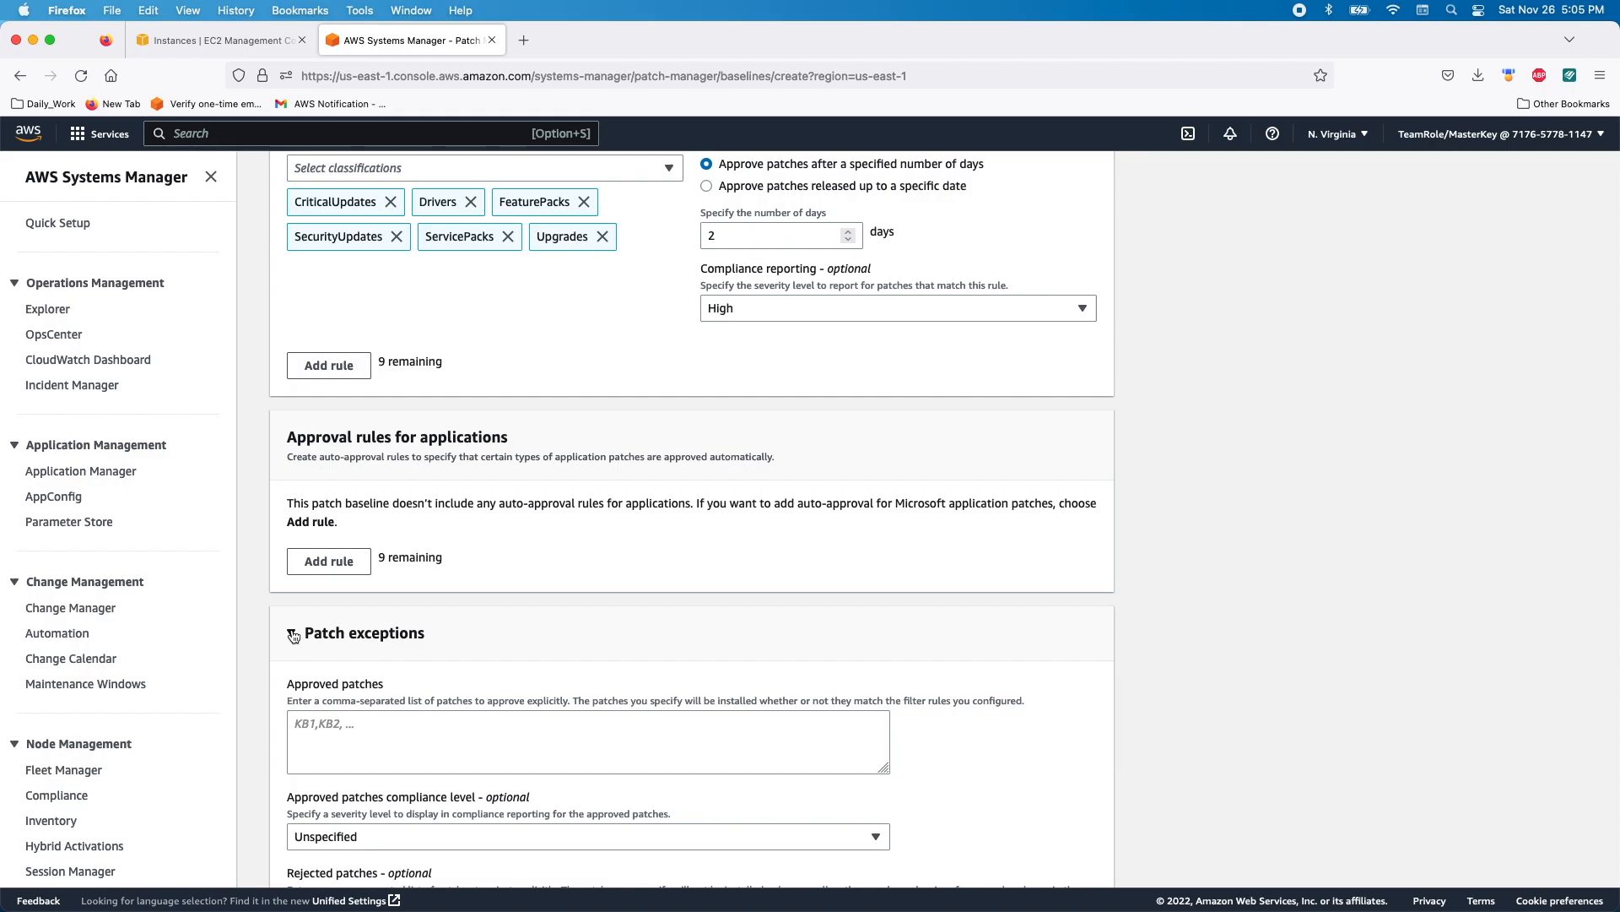
left_click(297, 728)
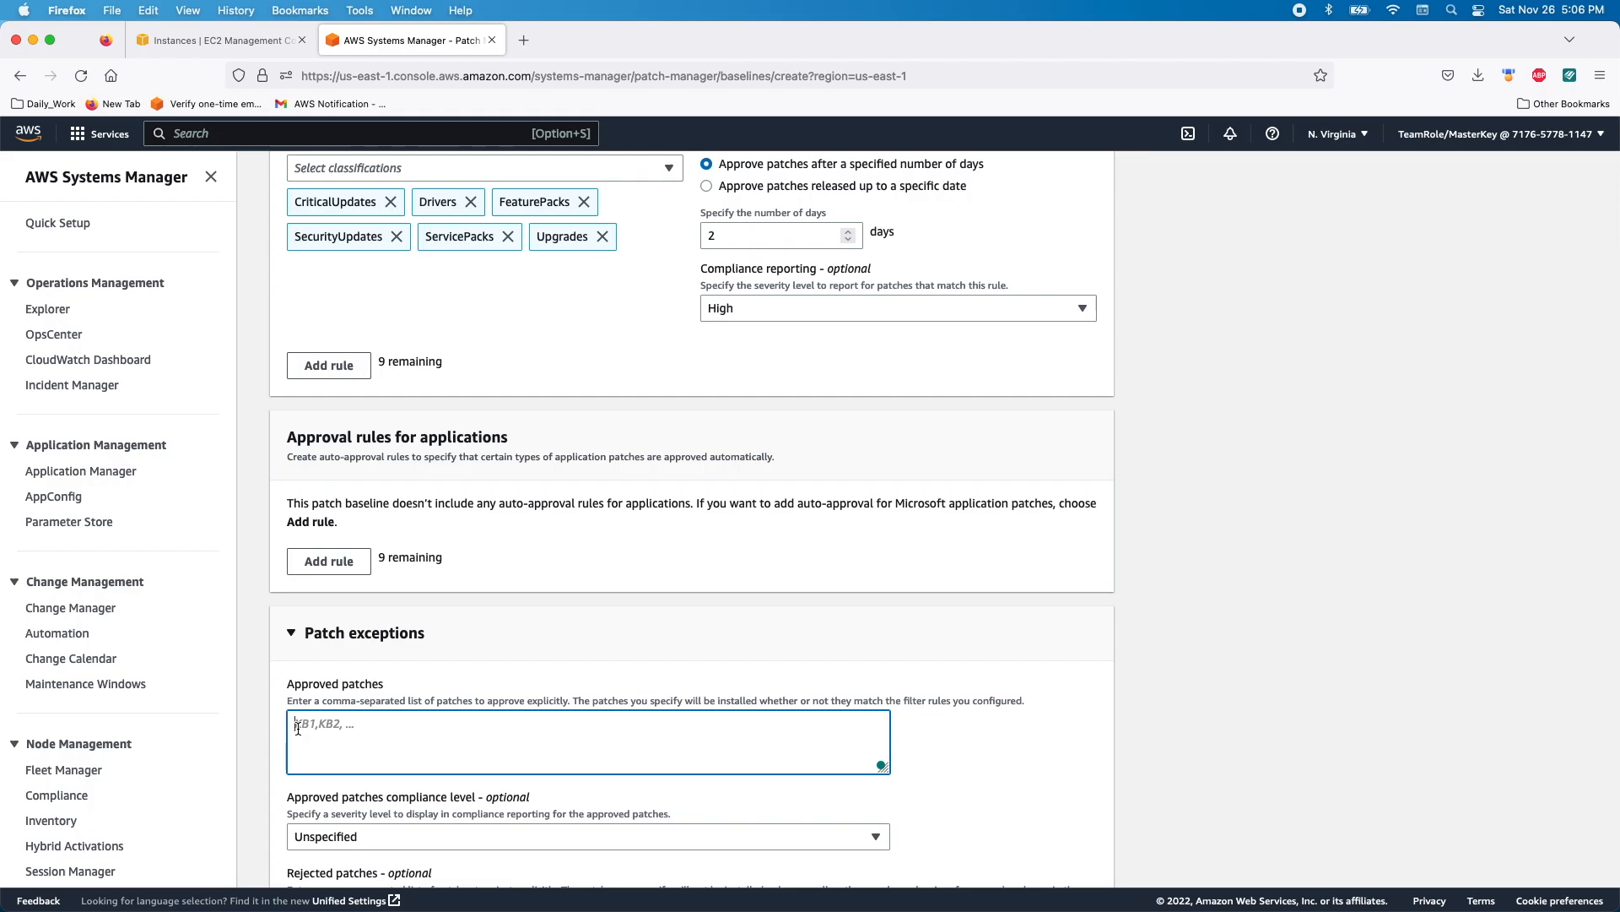
scroll(298, 727, "down", 3)
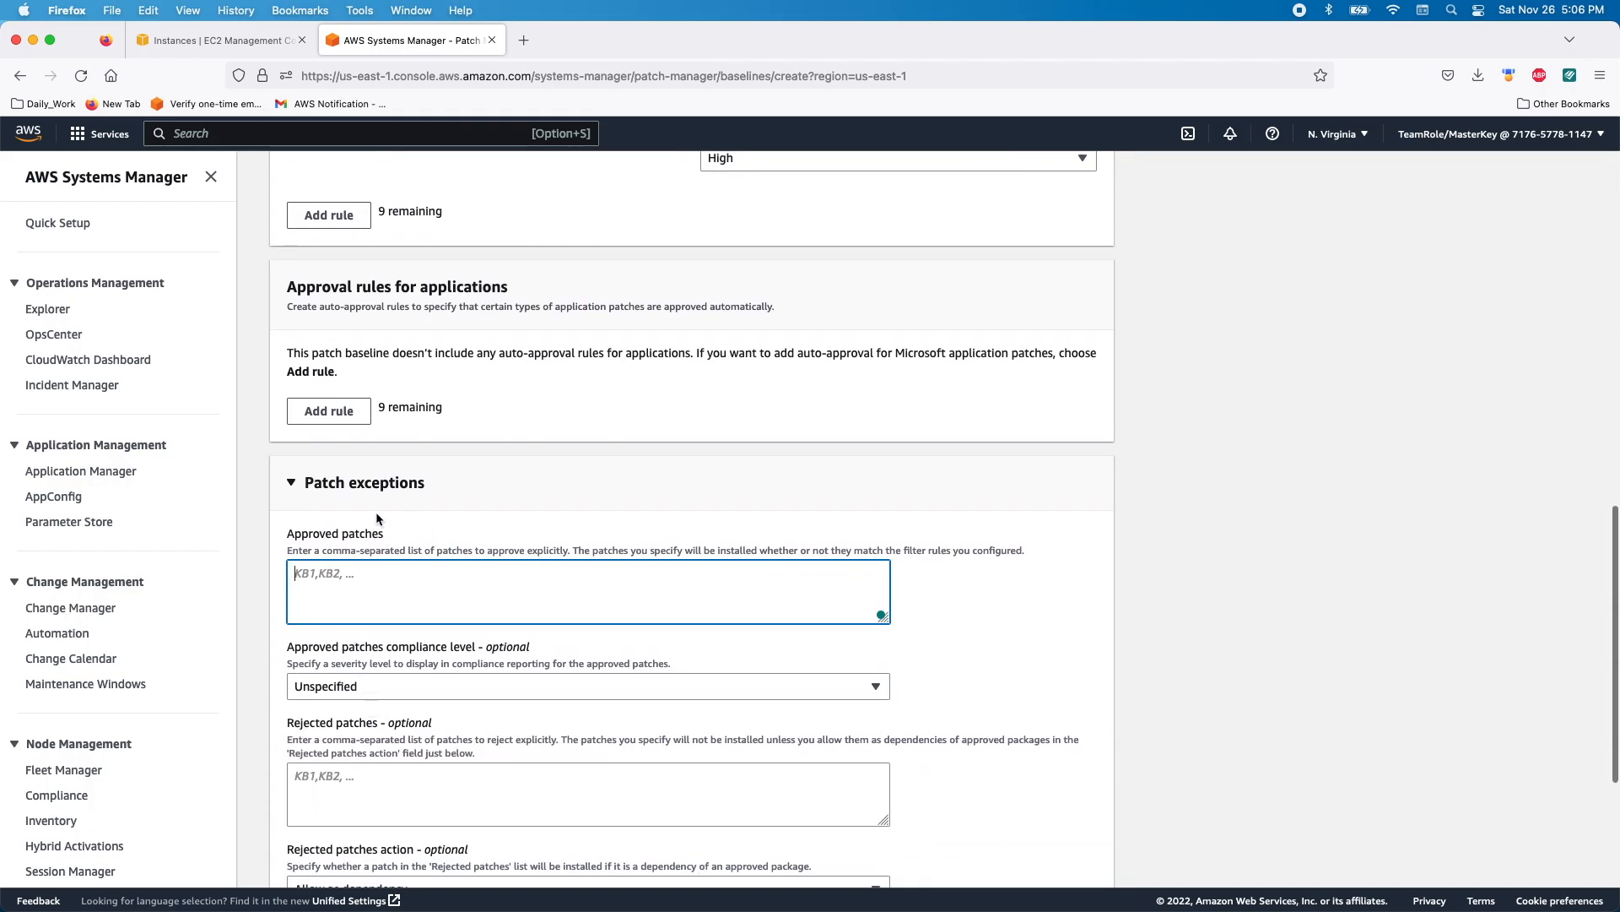
left_click(291, 483)
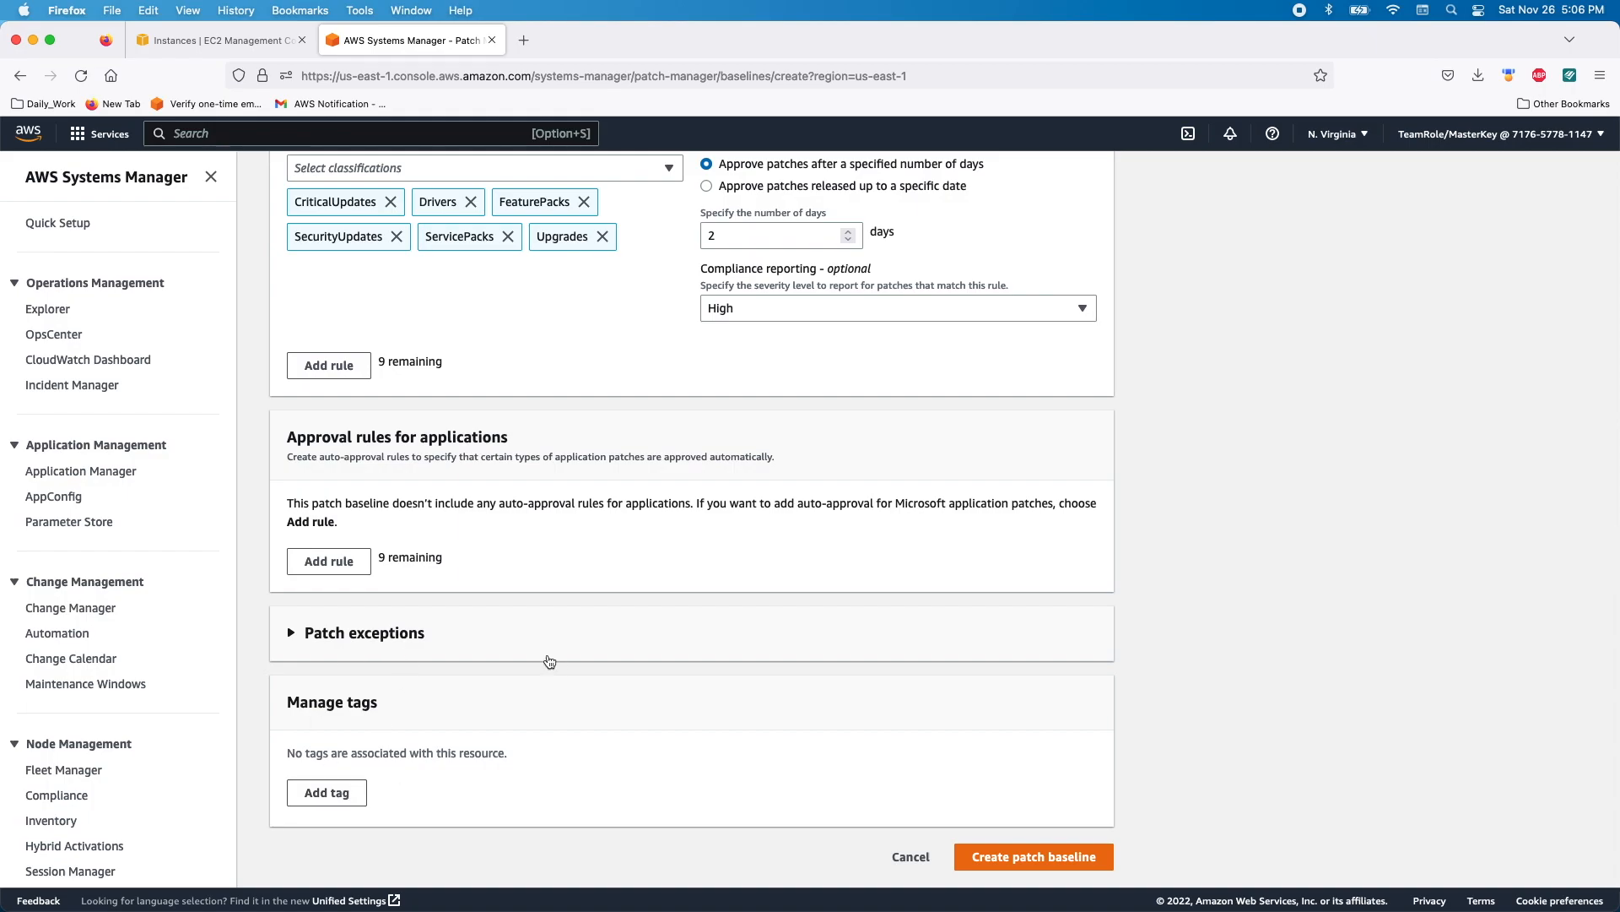
- Create the patch baseline and select WindowsPatchBaseLine_OS_Dev in the list of patch baselines
left_click(1002, 854)
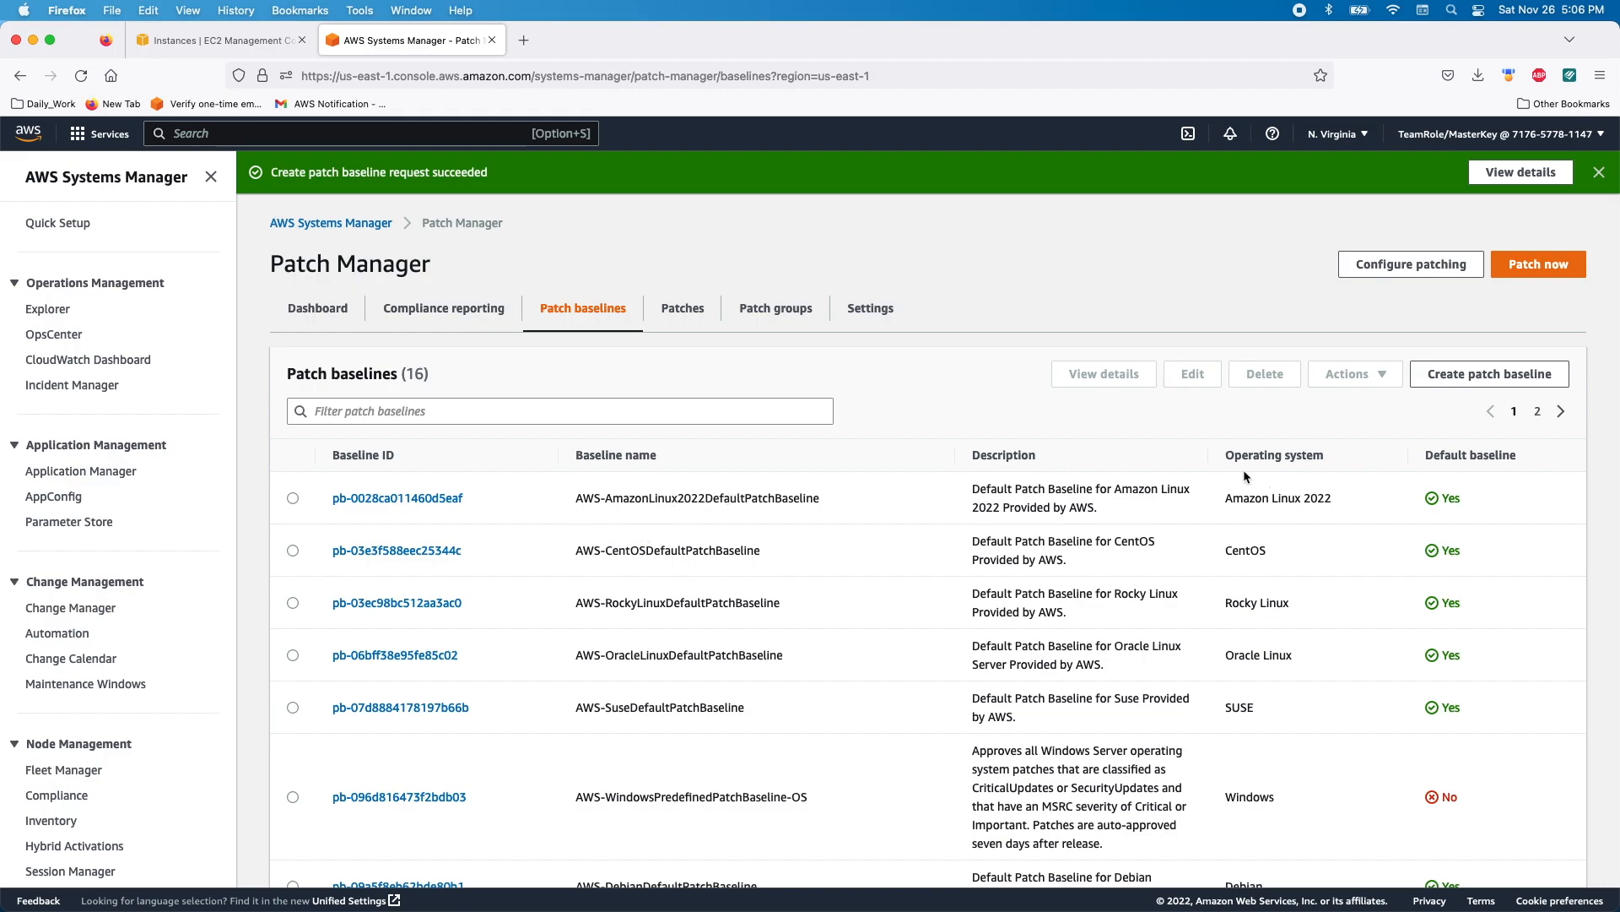
scroll(1097, 506, "down", 5)
scroll(1409, 449, "up", 5)
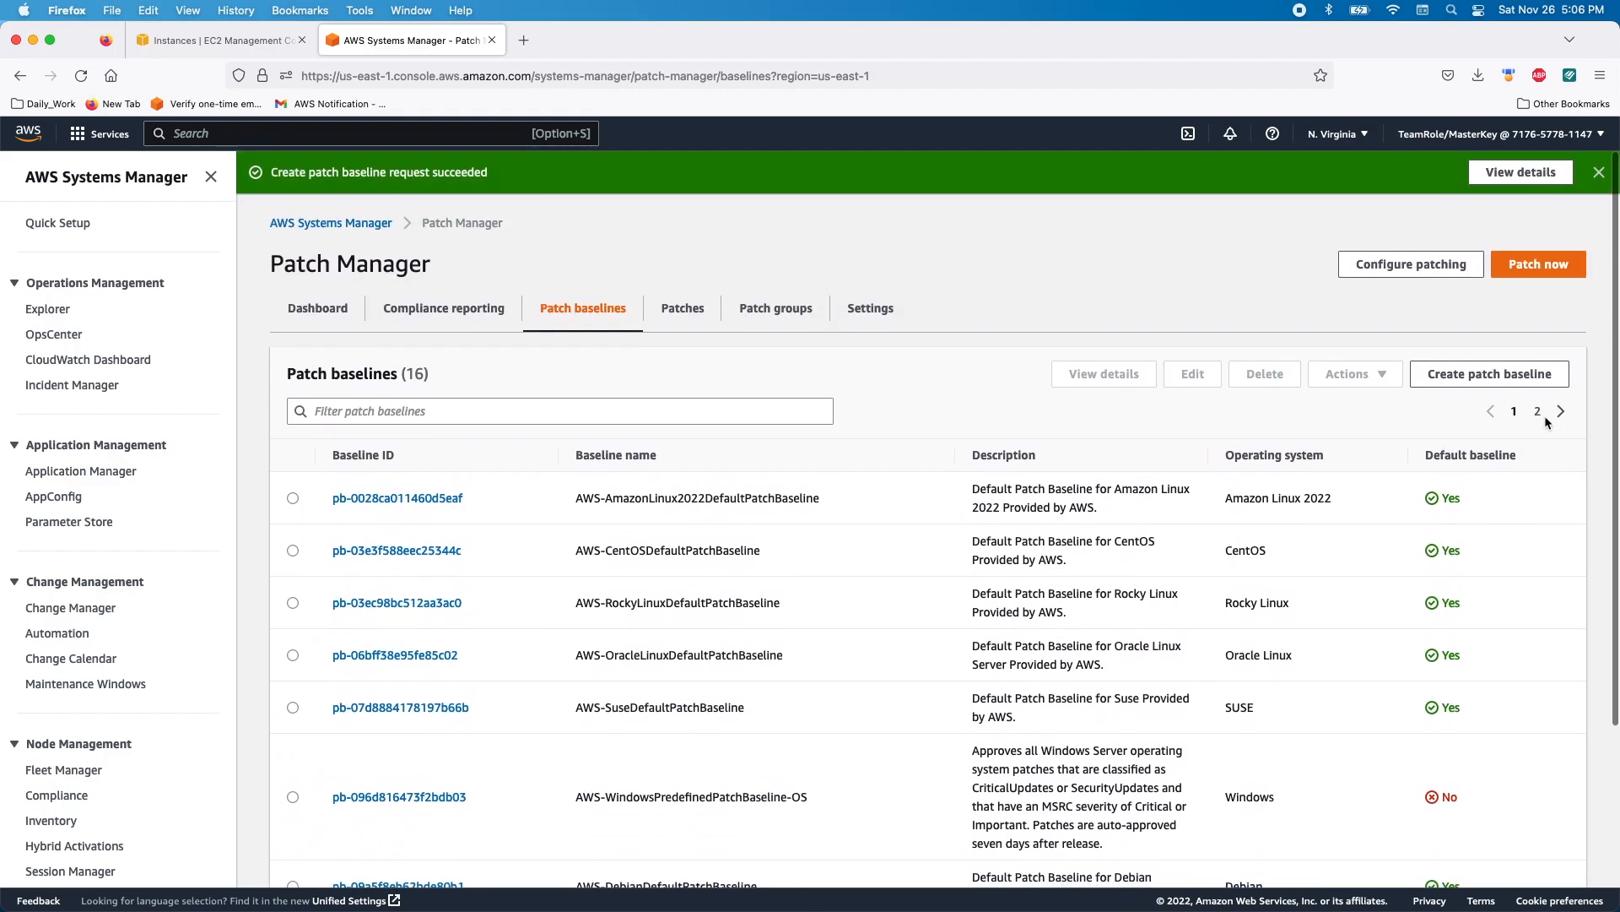
left_click(1558, 413)
scroll(814, 596, "down", 1)
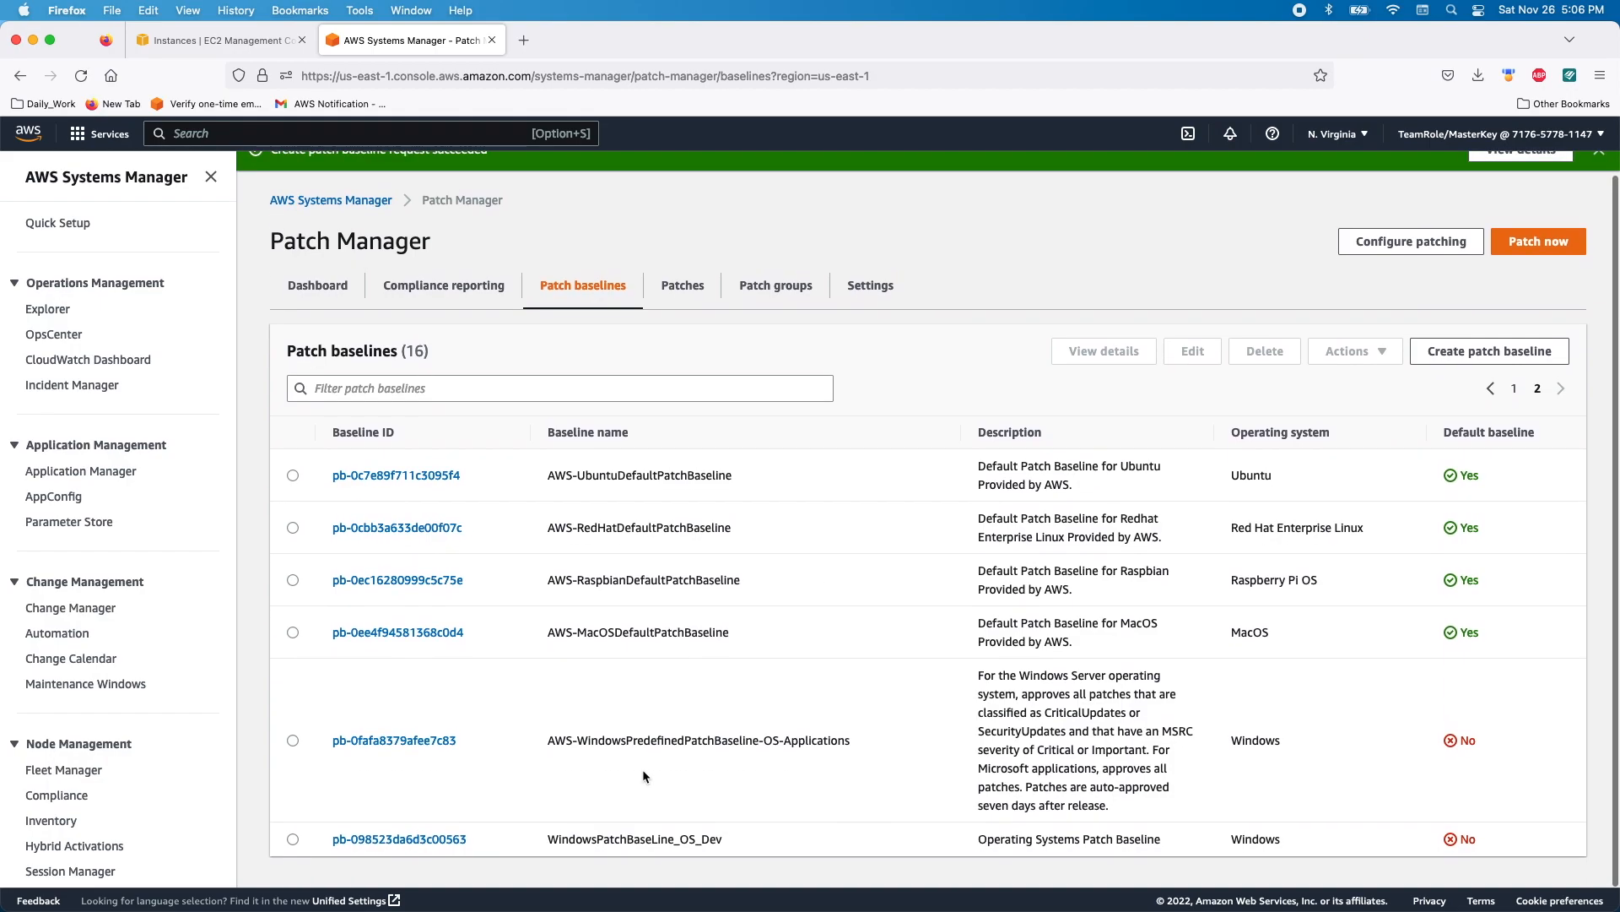
left_click_drag(545, 840, 733, 841)
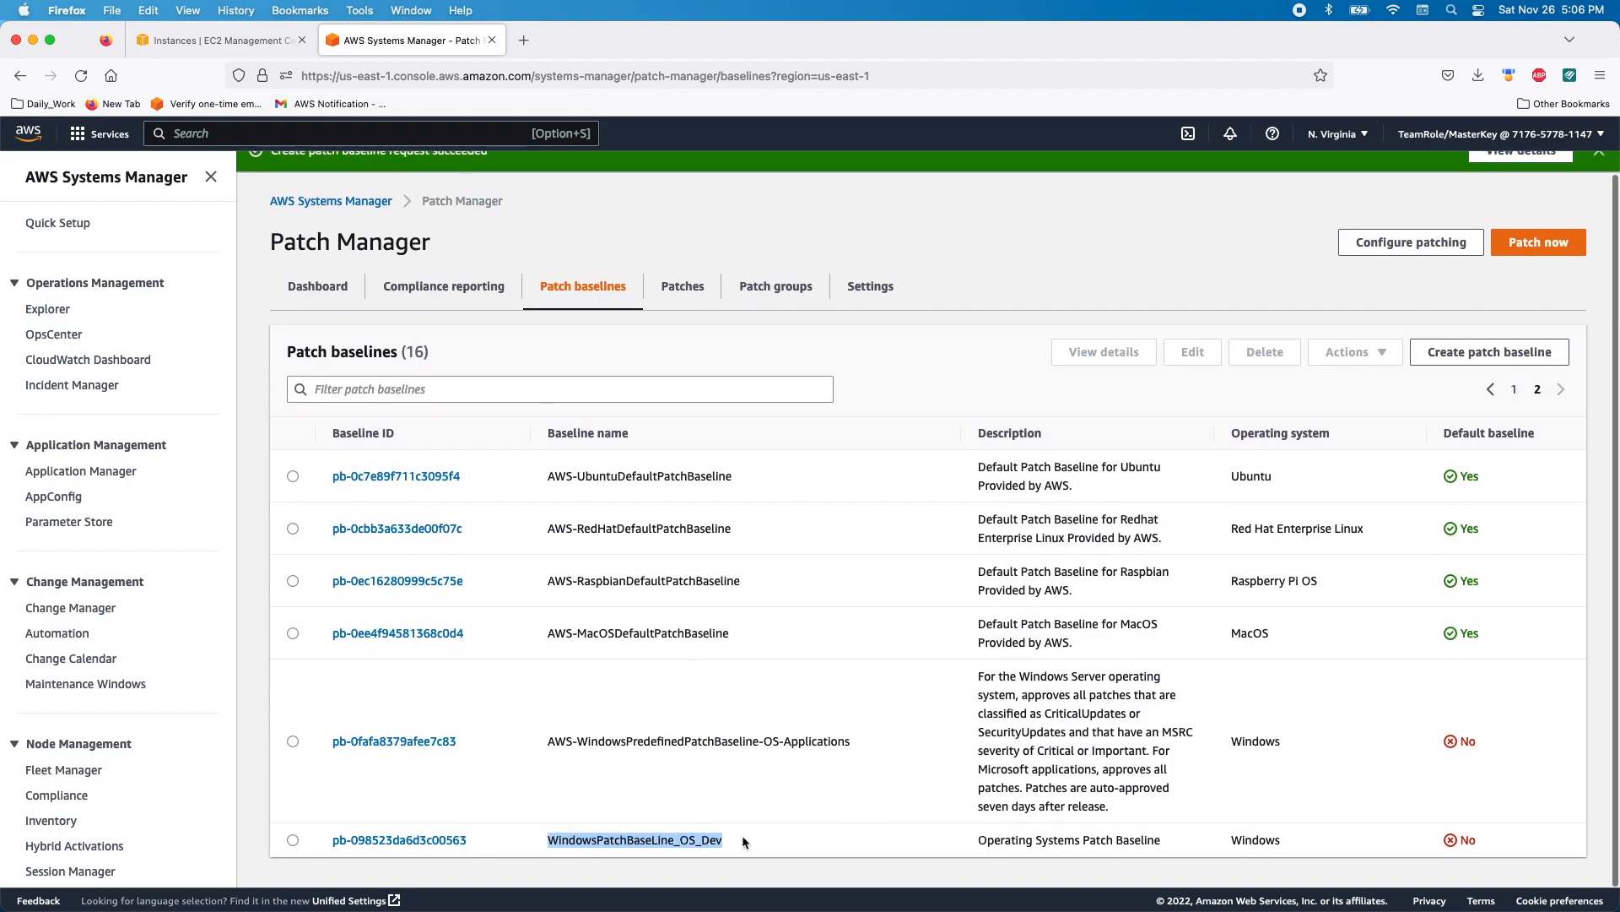
left_click(293, 840)
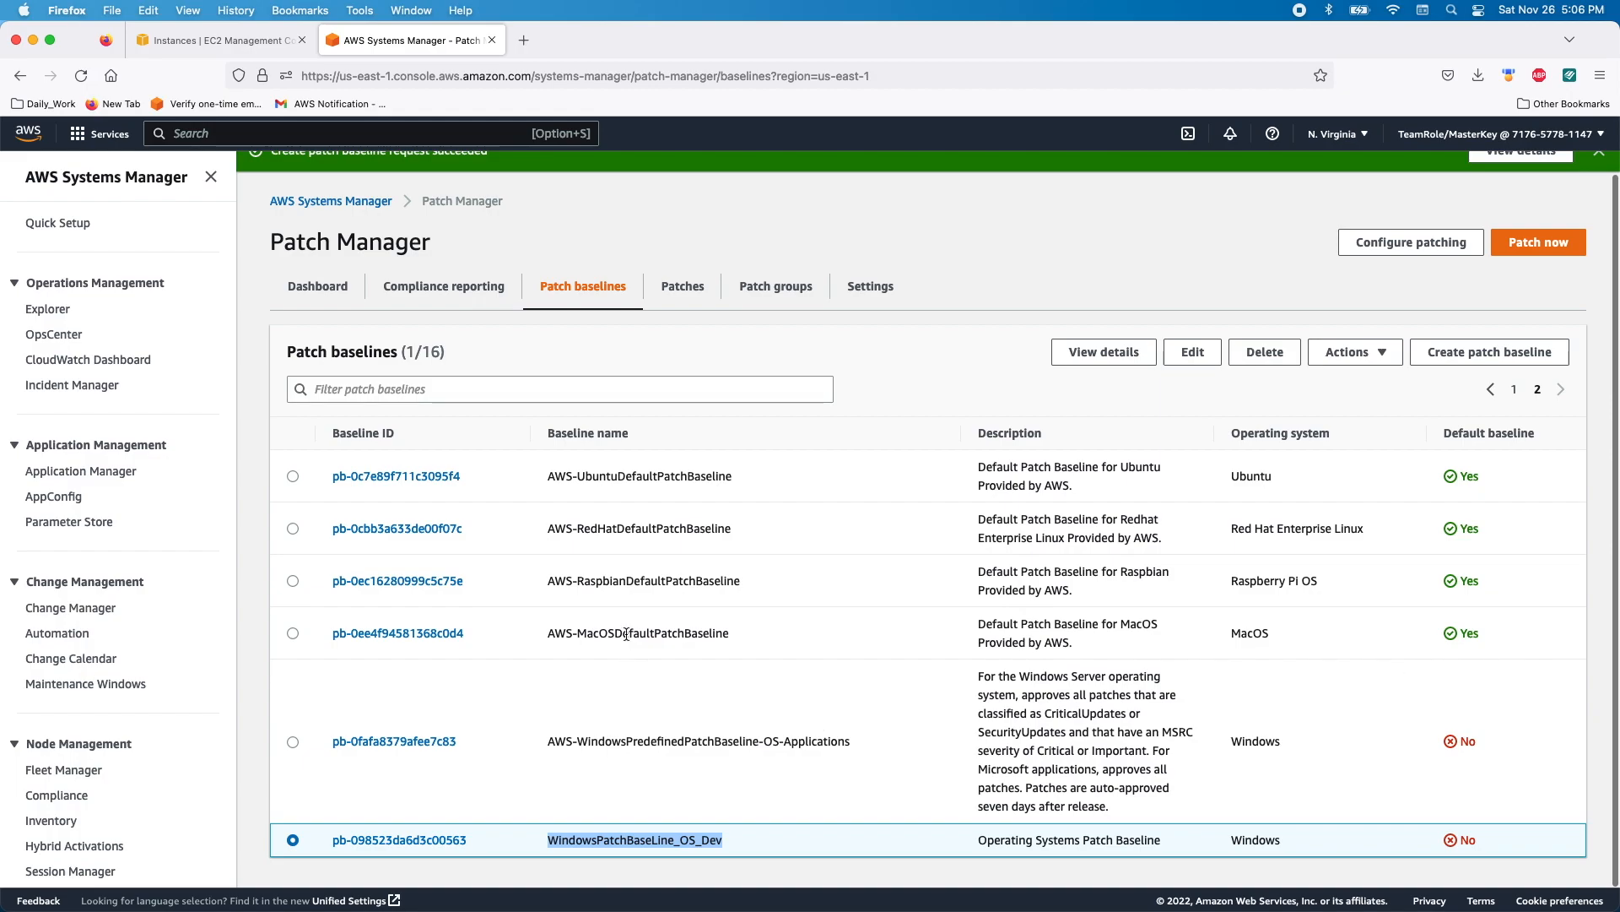
- Read the About patch groups documentation on associating managed nodes with a patch baseline and the rule on patch group membership
left_click_drag(848, 741, 525, 741)
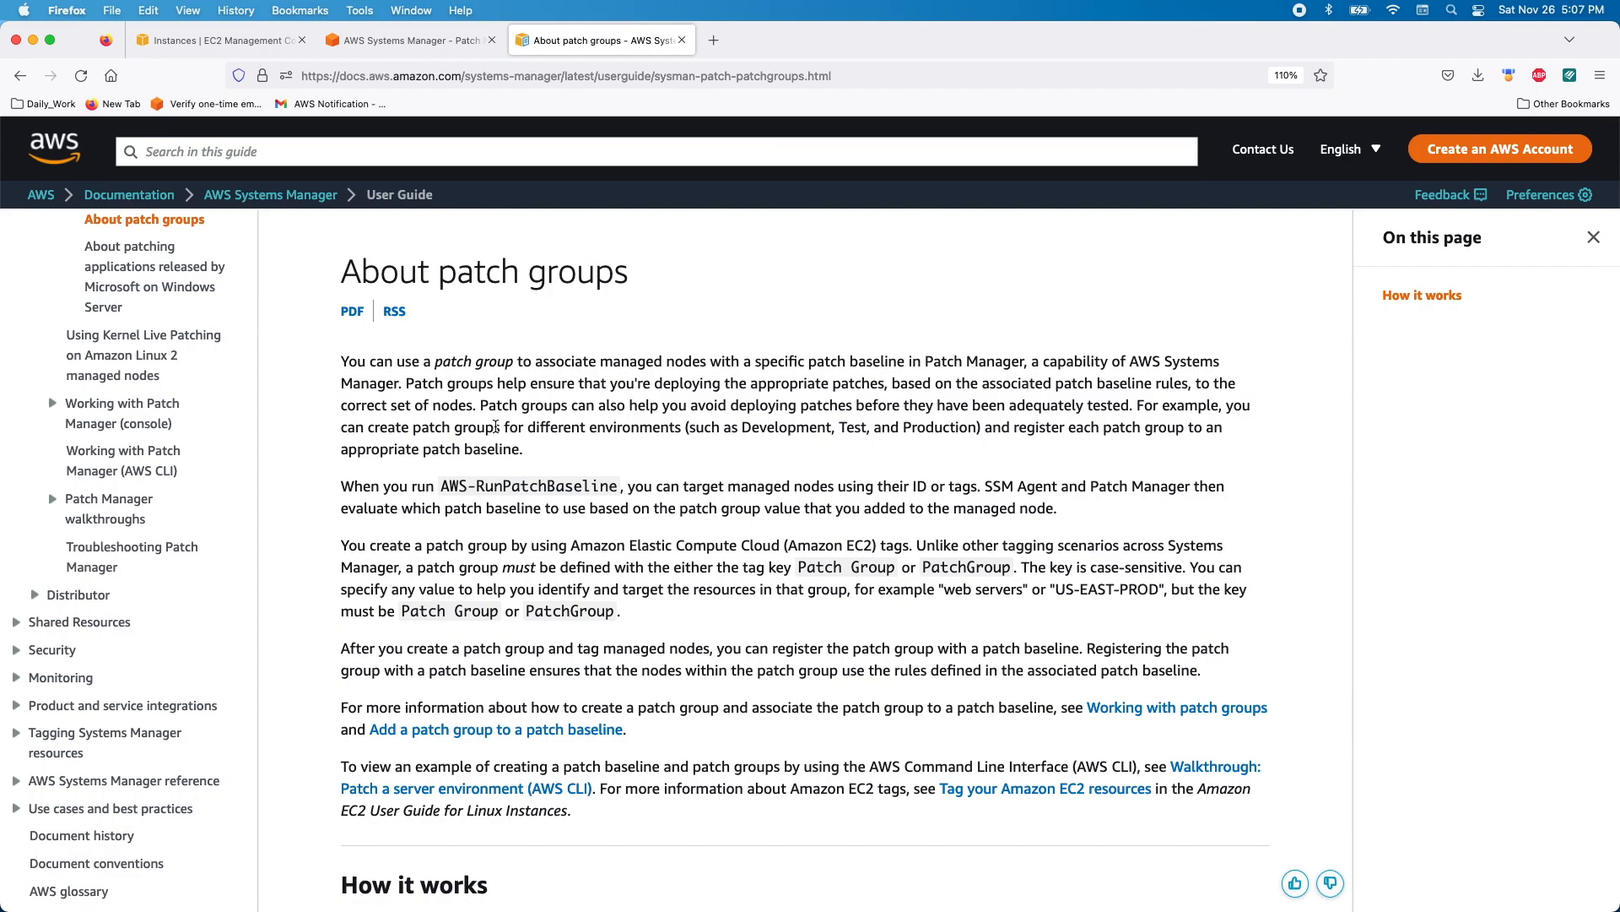
scroll(484, 445, "down", 4)
scroll(439, 413, "up", 4)
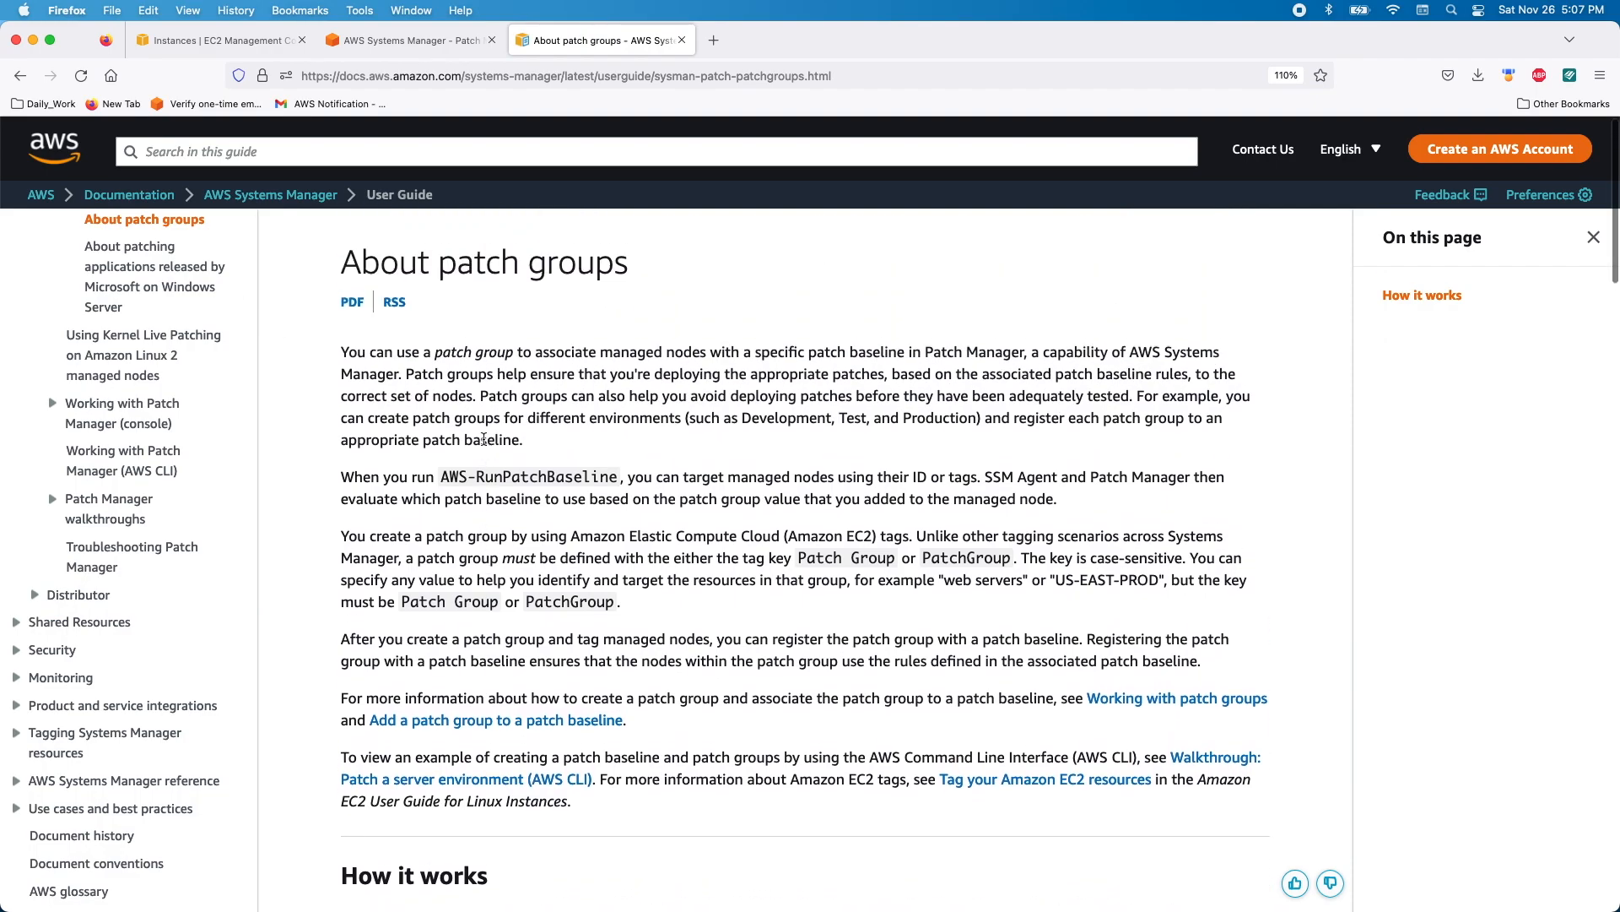
left_click_drag(341, 351, 1027, 353)
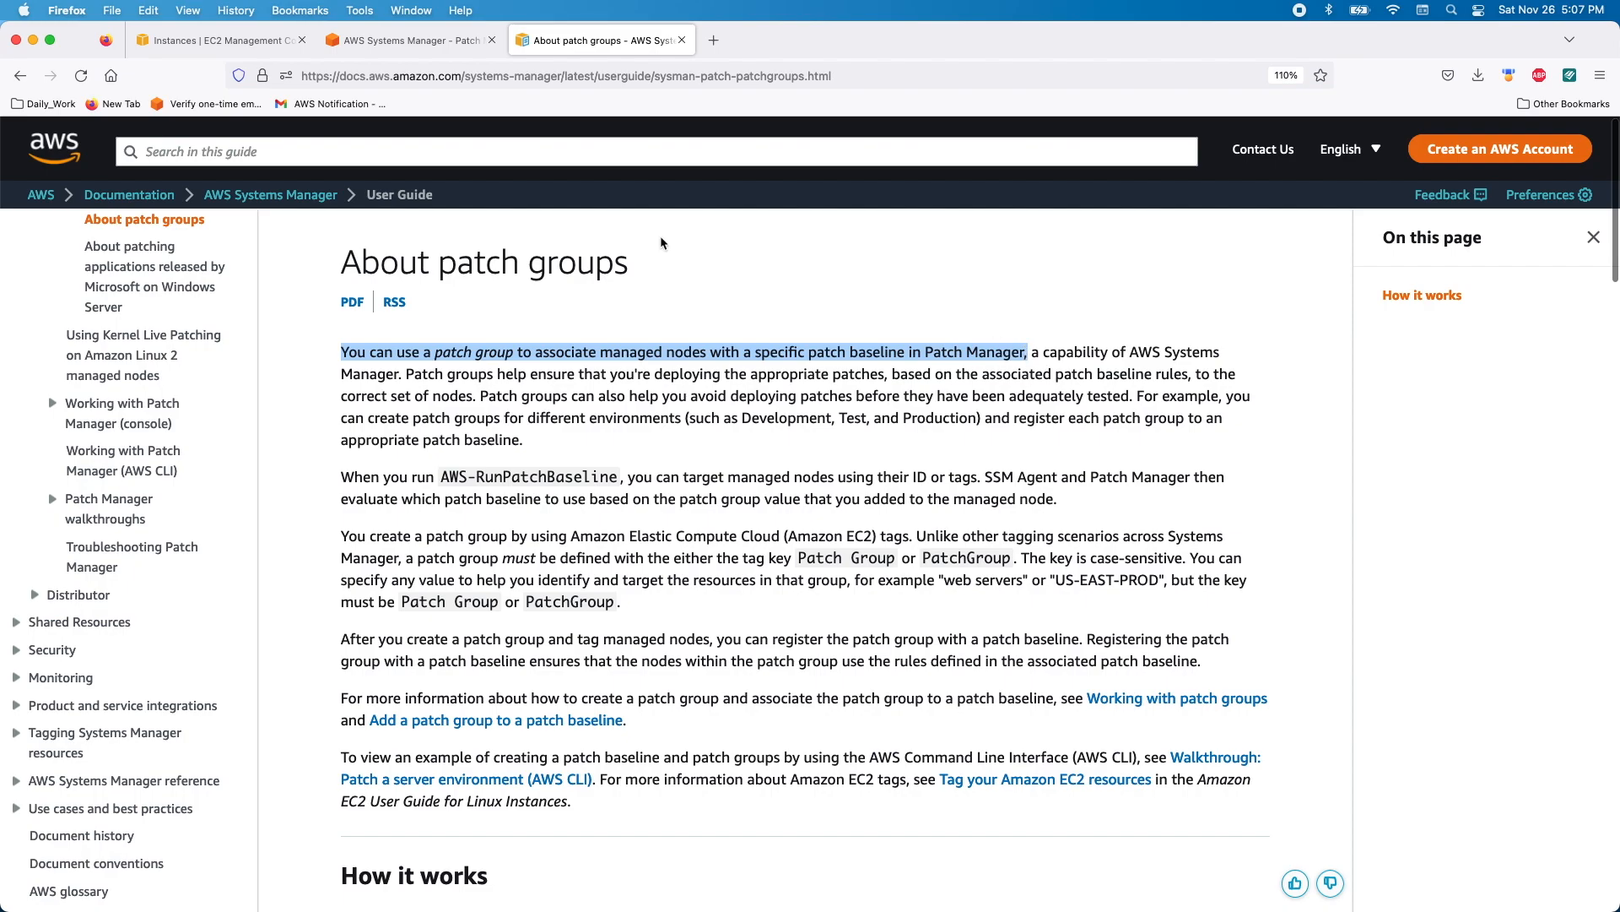
left_click(412, 40)
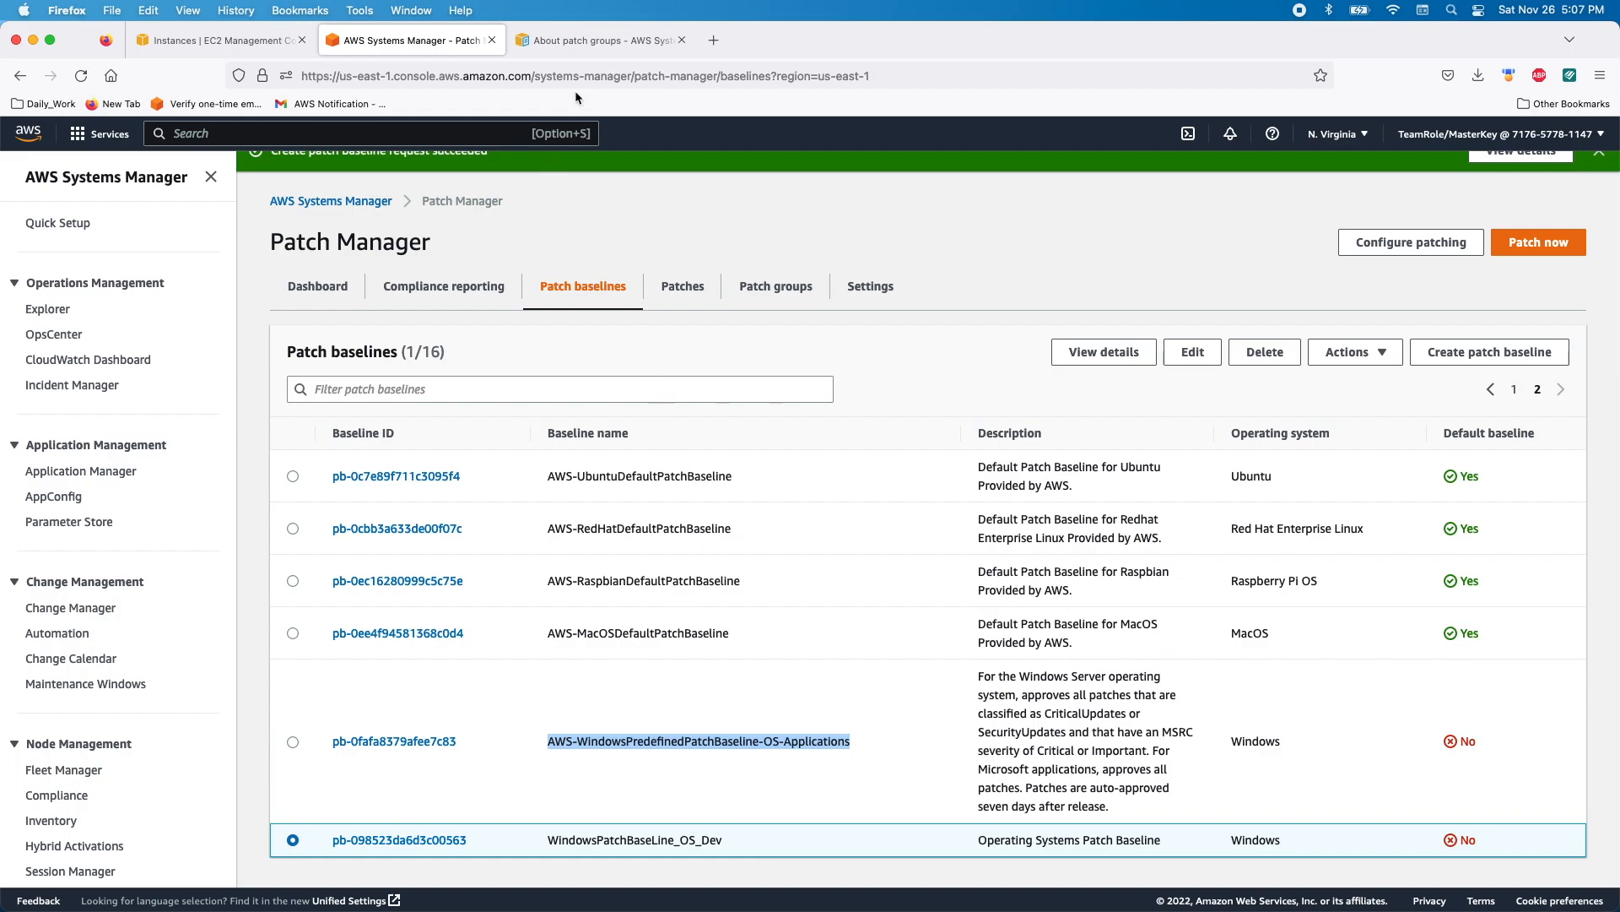
left_click(582, 40)
left_click_drag(388, 594, 721, 602)
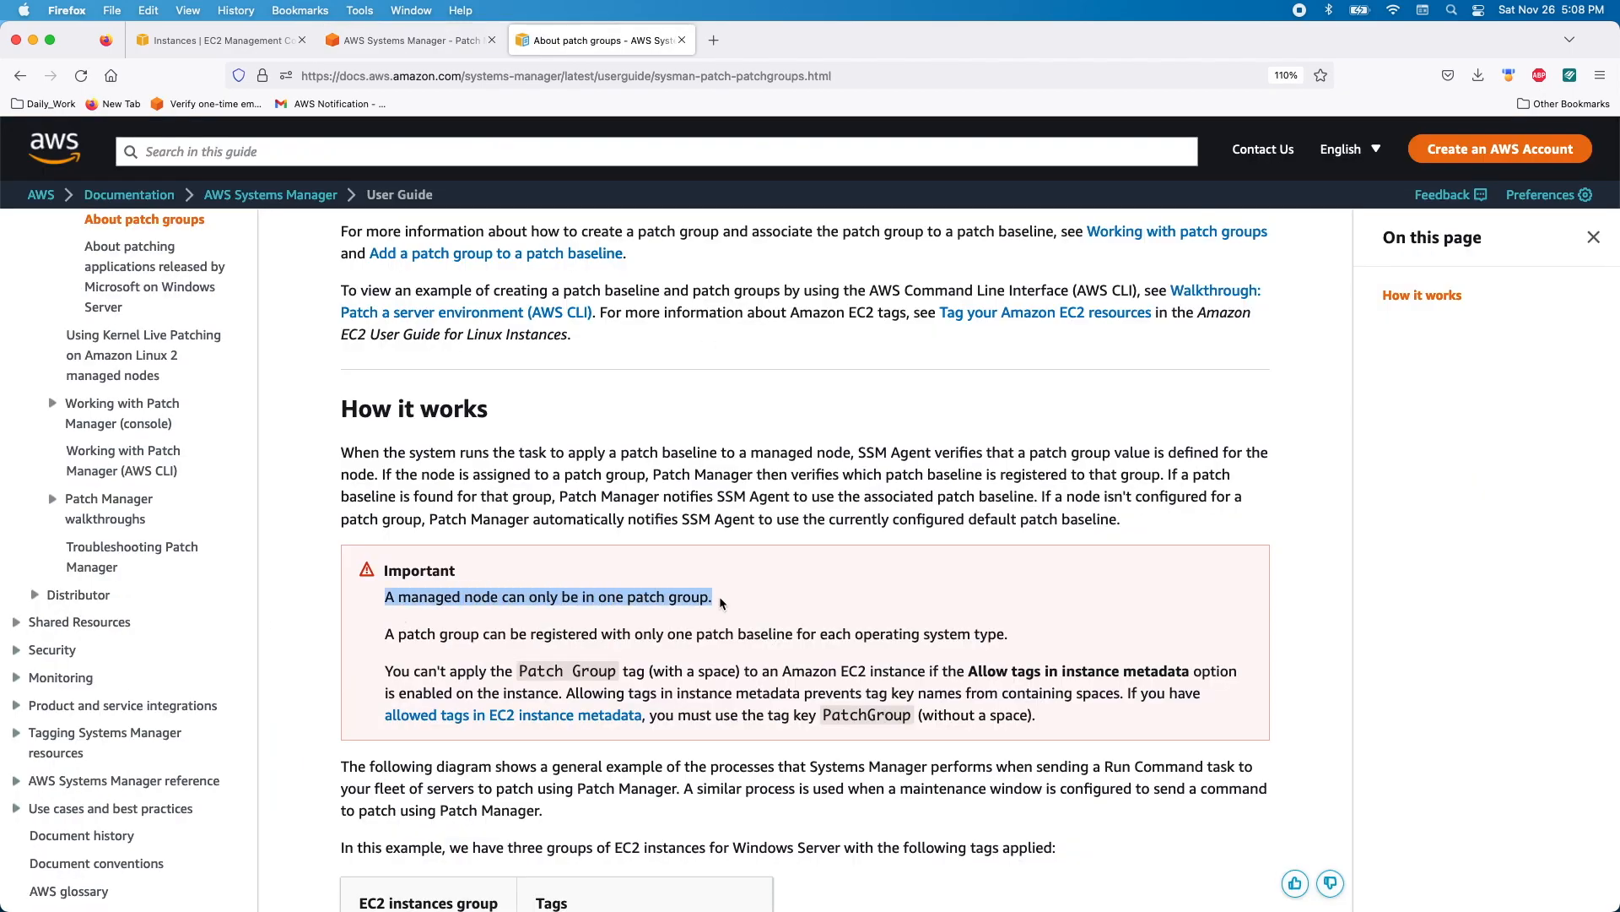
left_click(386, 598)
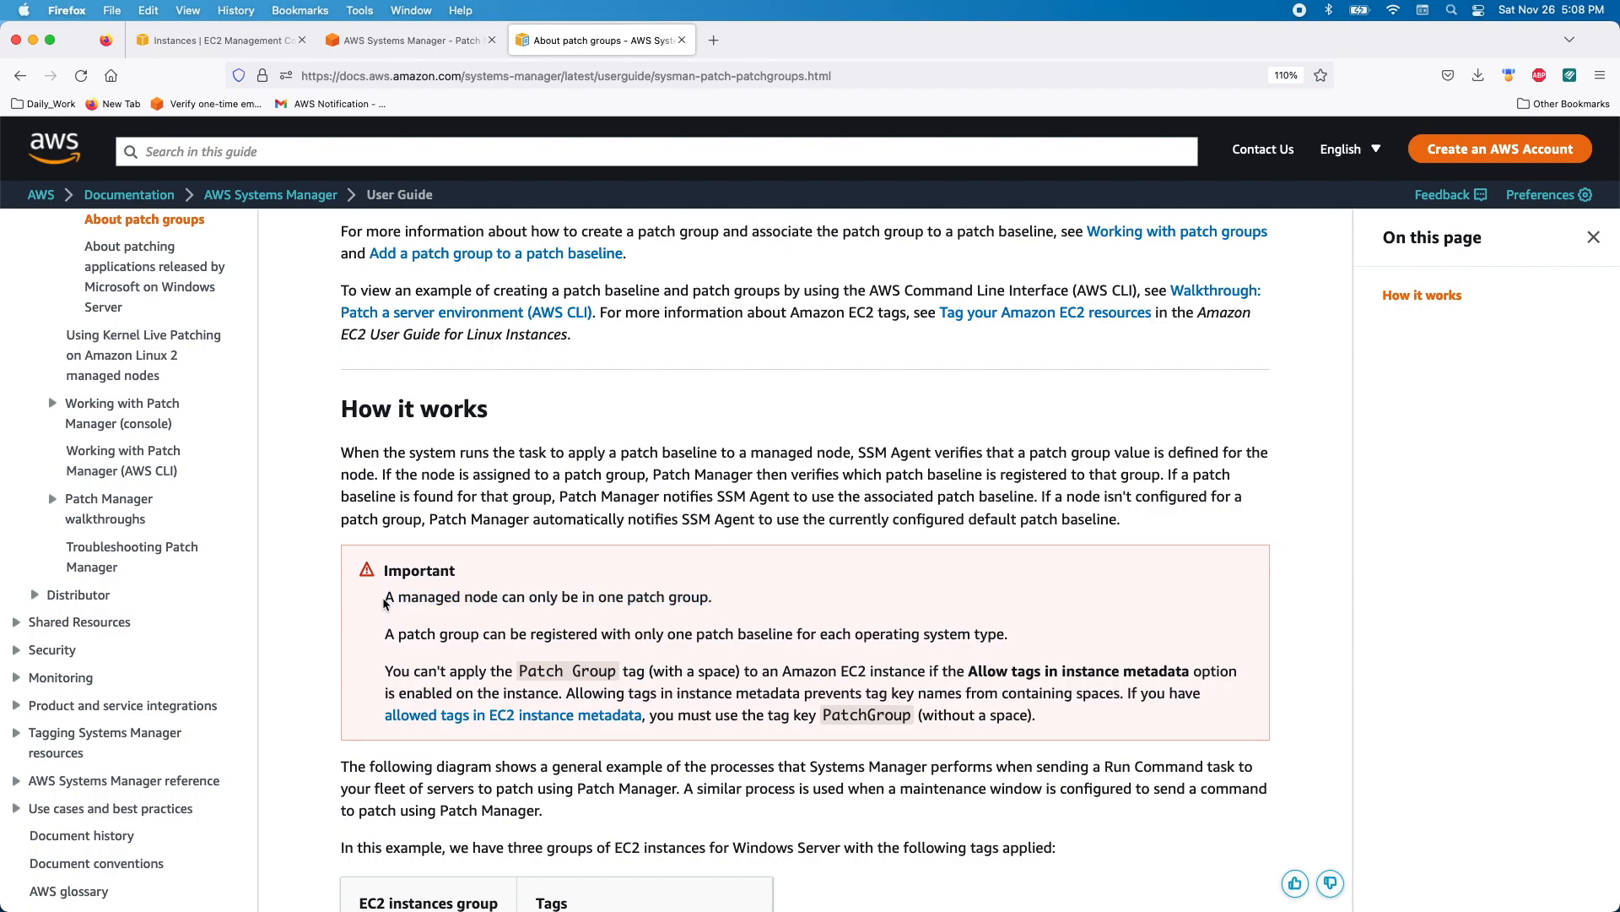
left_click_drag(387, 597, 726, 602)
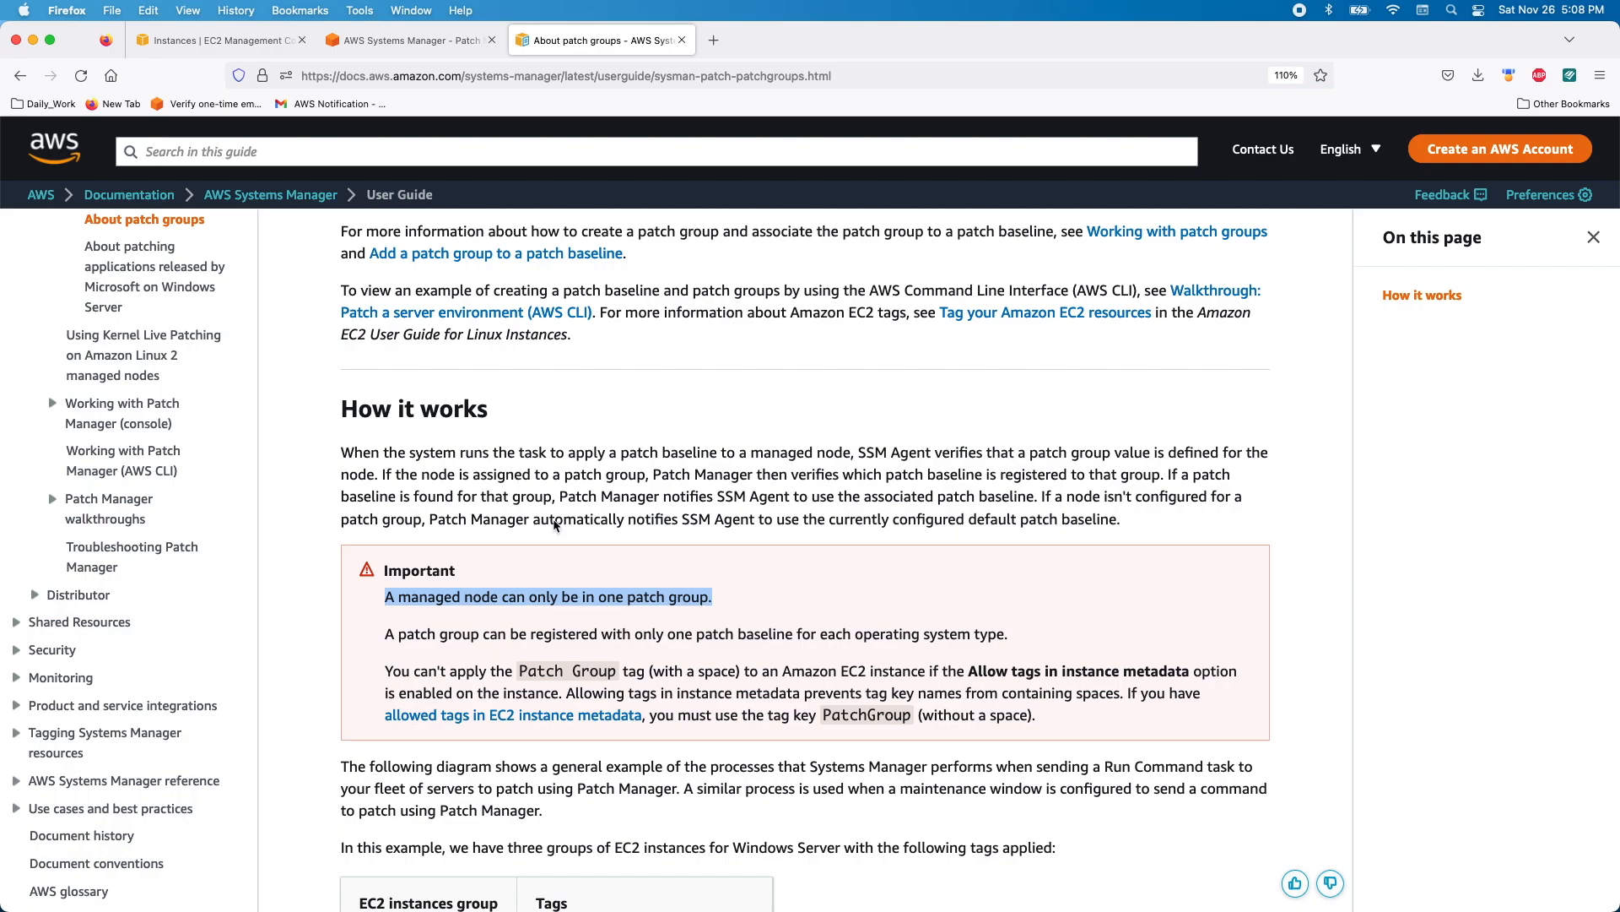
- Clear the current selection in the EC2 instances list and view the details of instance i-0f77799080b112b78
left_click(189, 44)
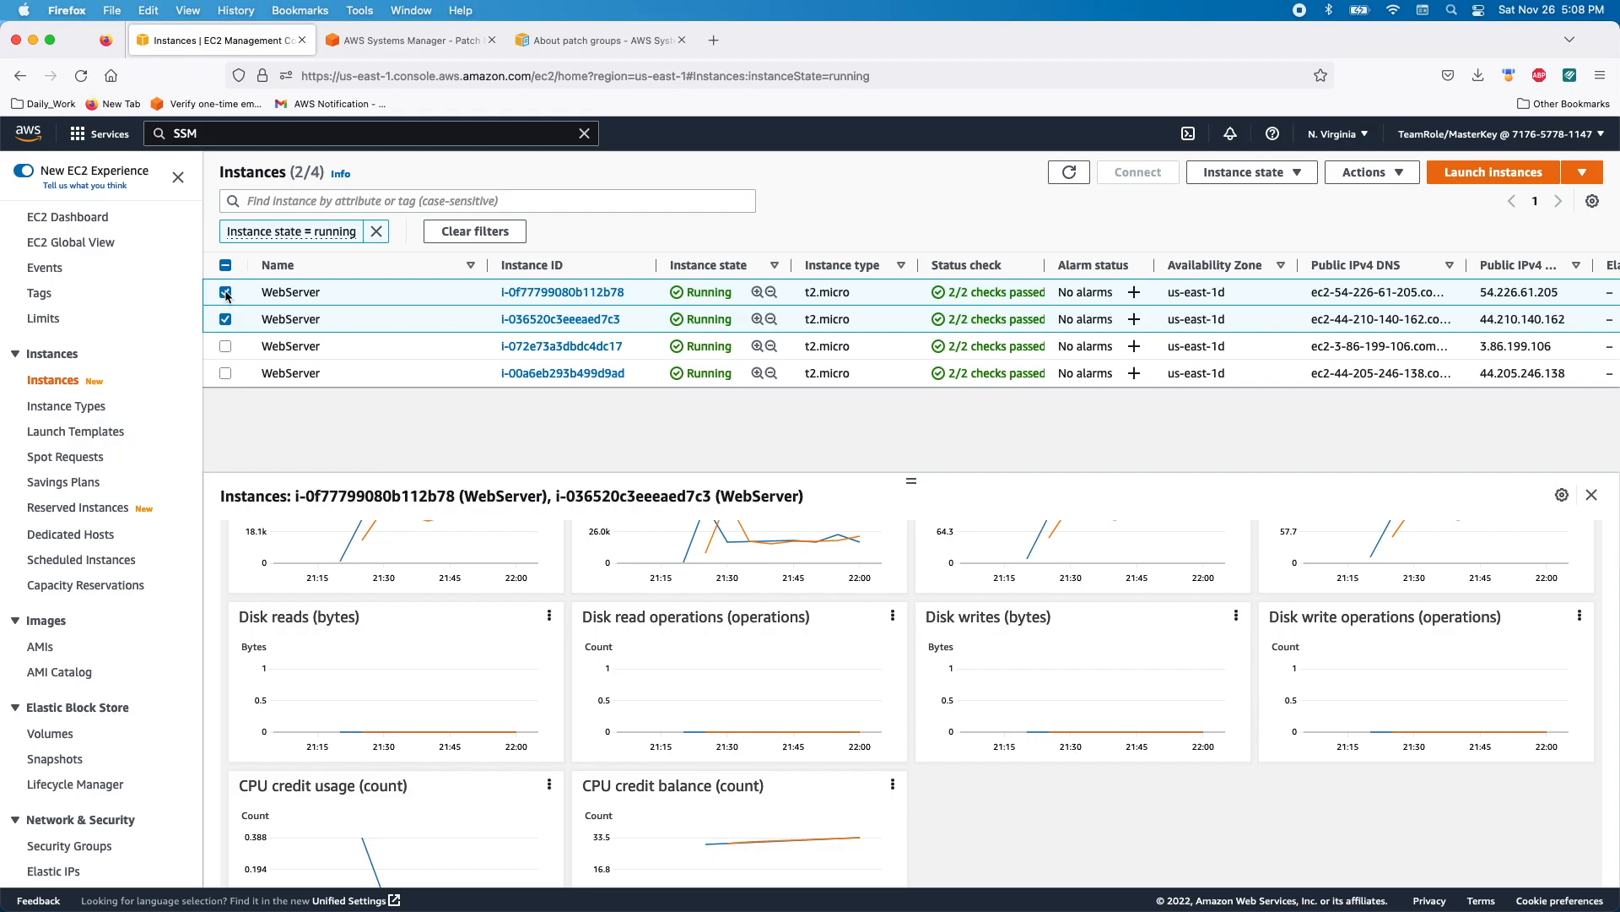
left_click(226, 319)
left_click(225, 292)
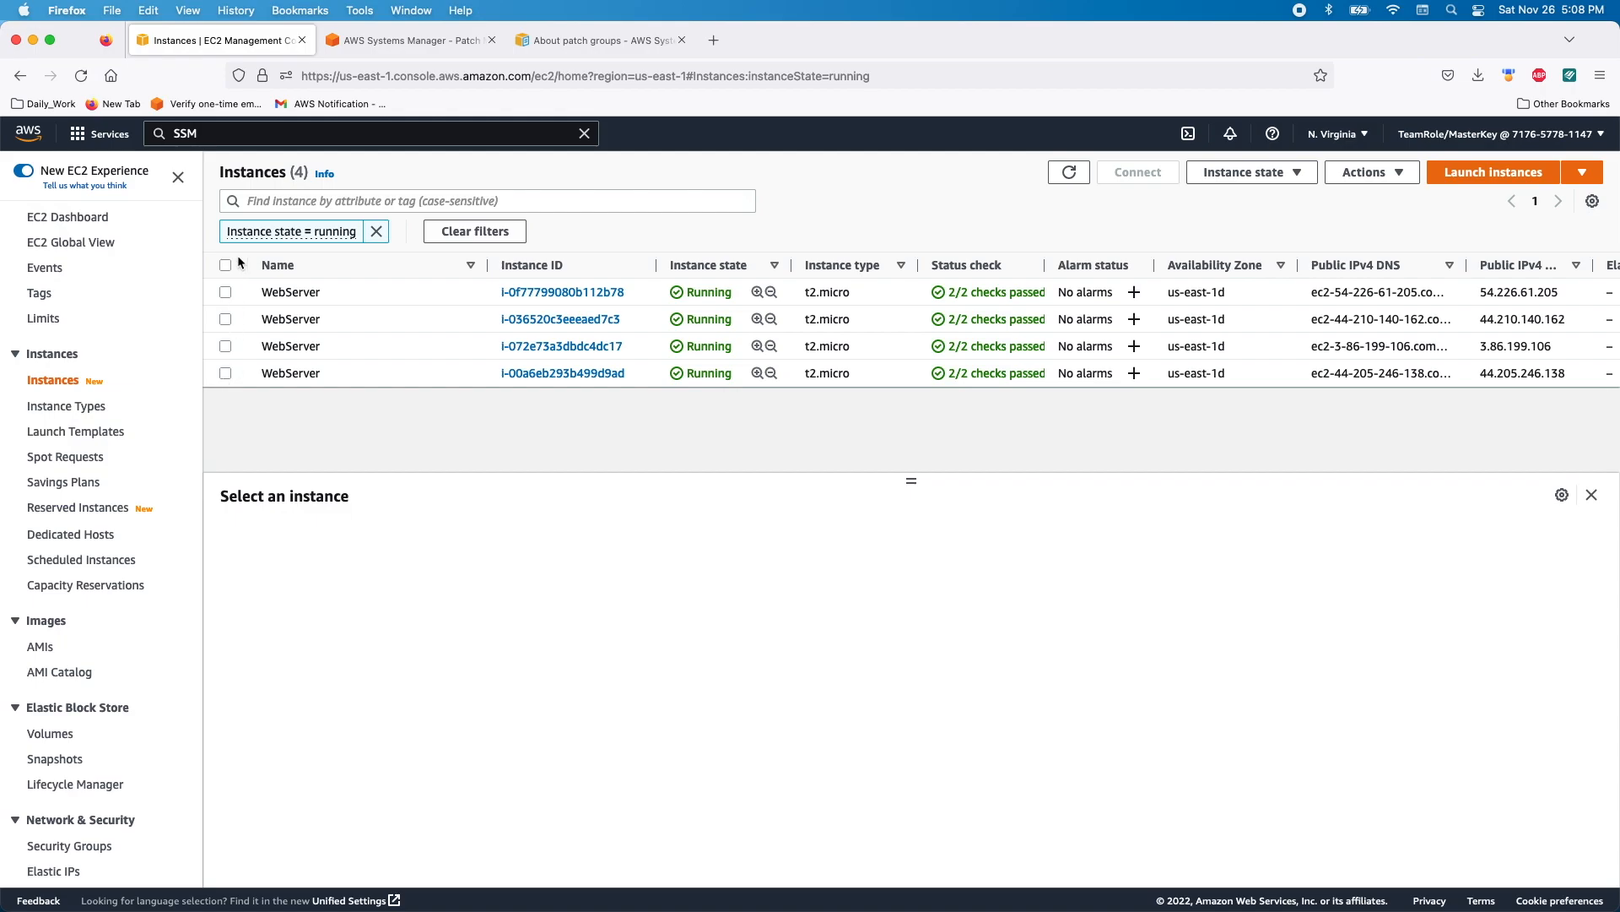
left_click(225, 293)
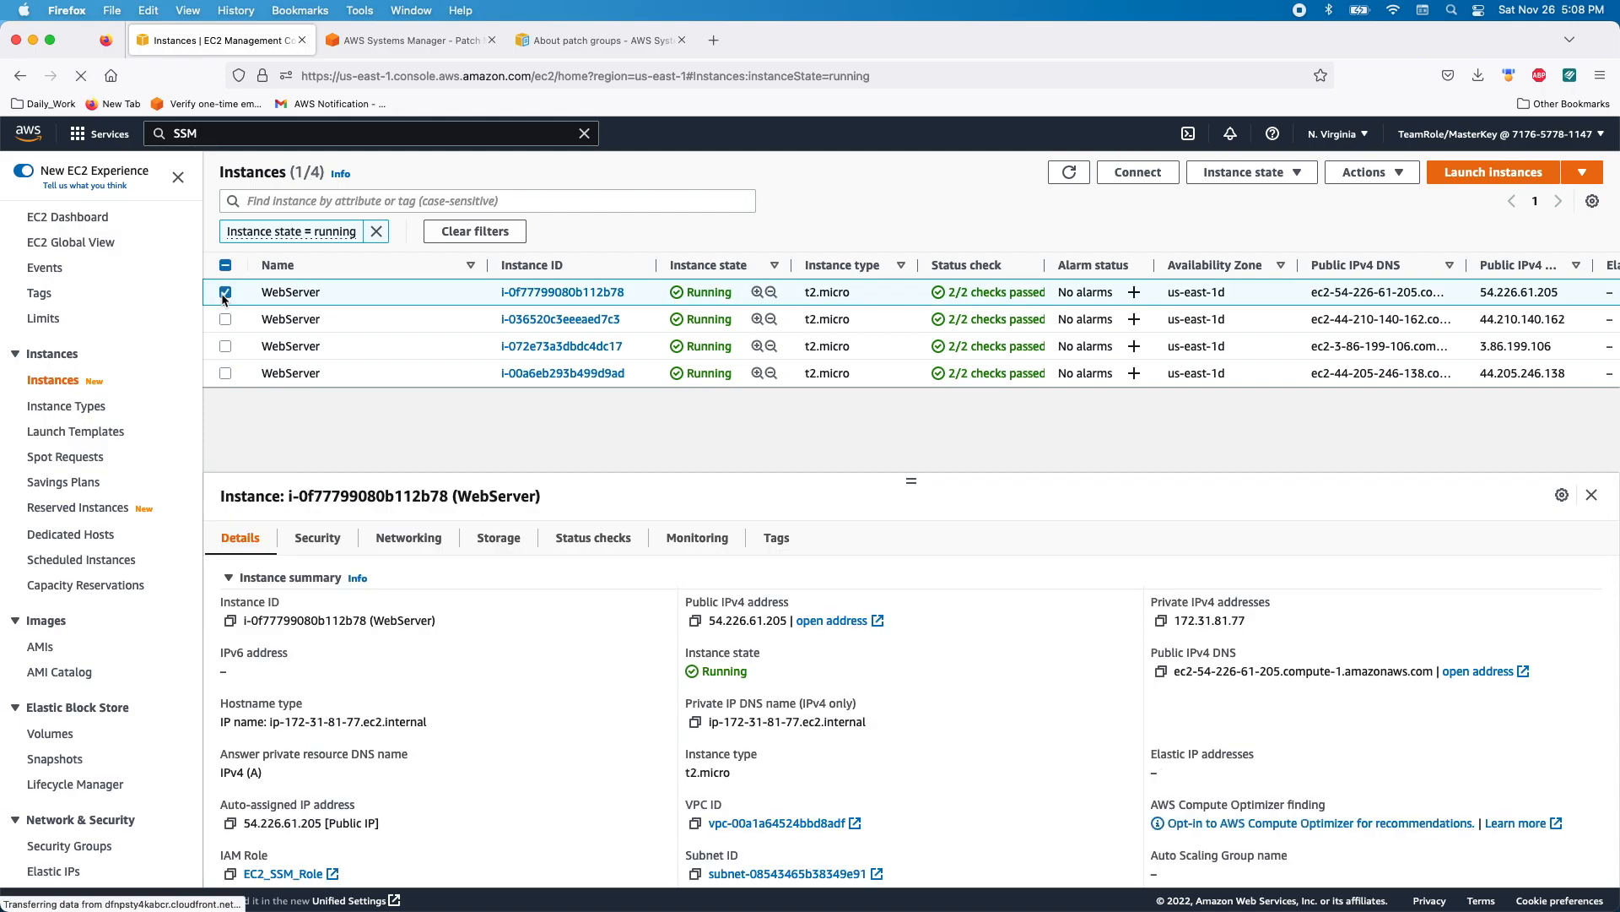
- Reread the documentation's rule on patch groups per managed node, and show the patch groups in Patch Manager
left_click(606, 40)
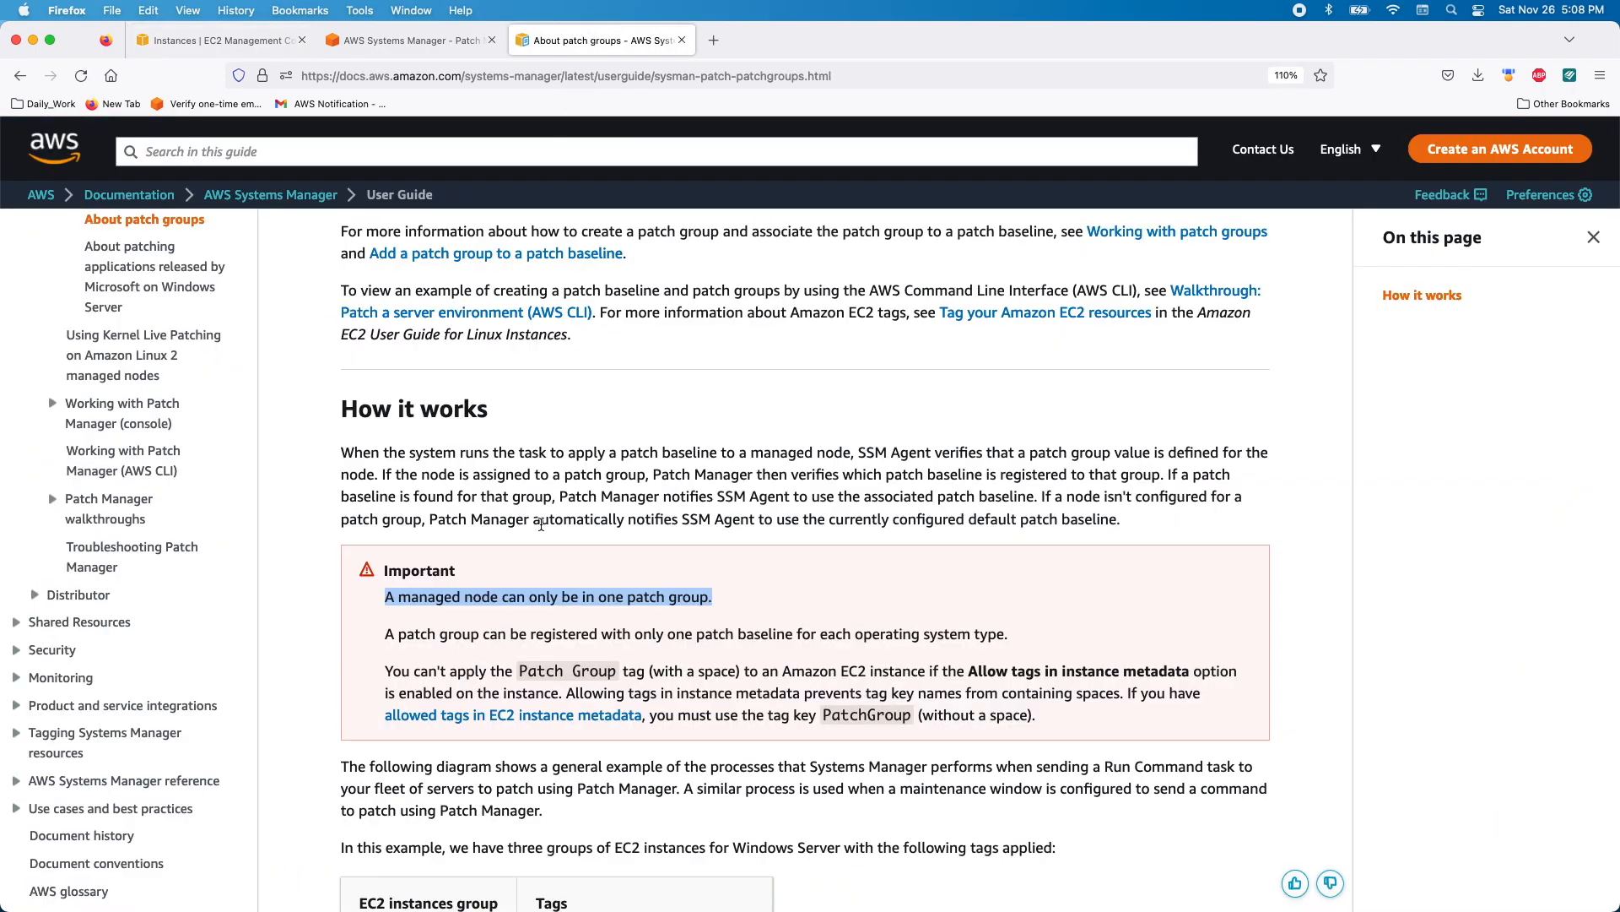
left_click(405, 597)
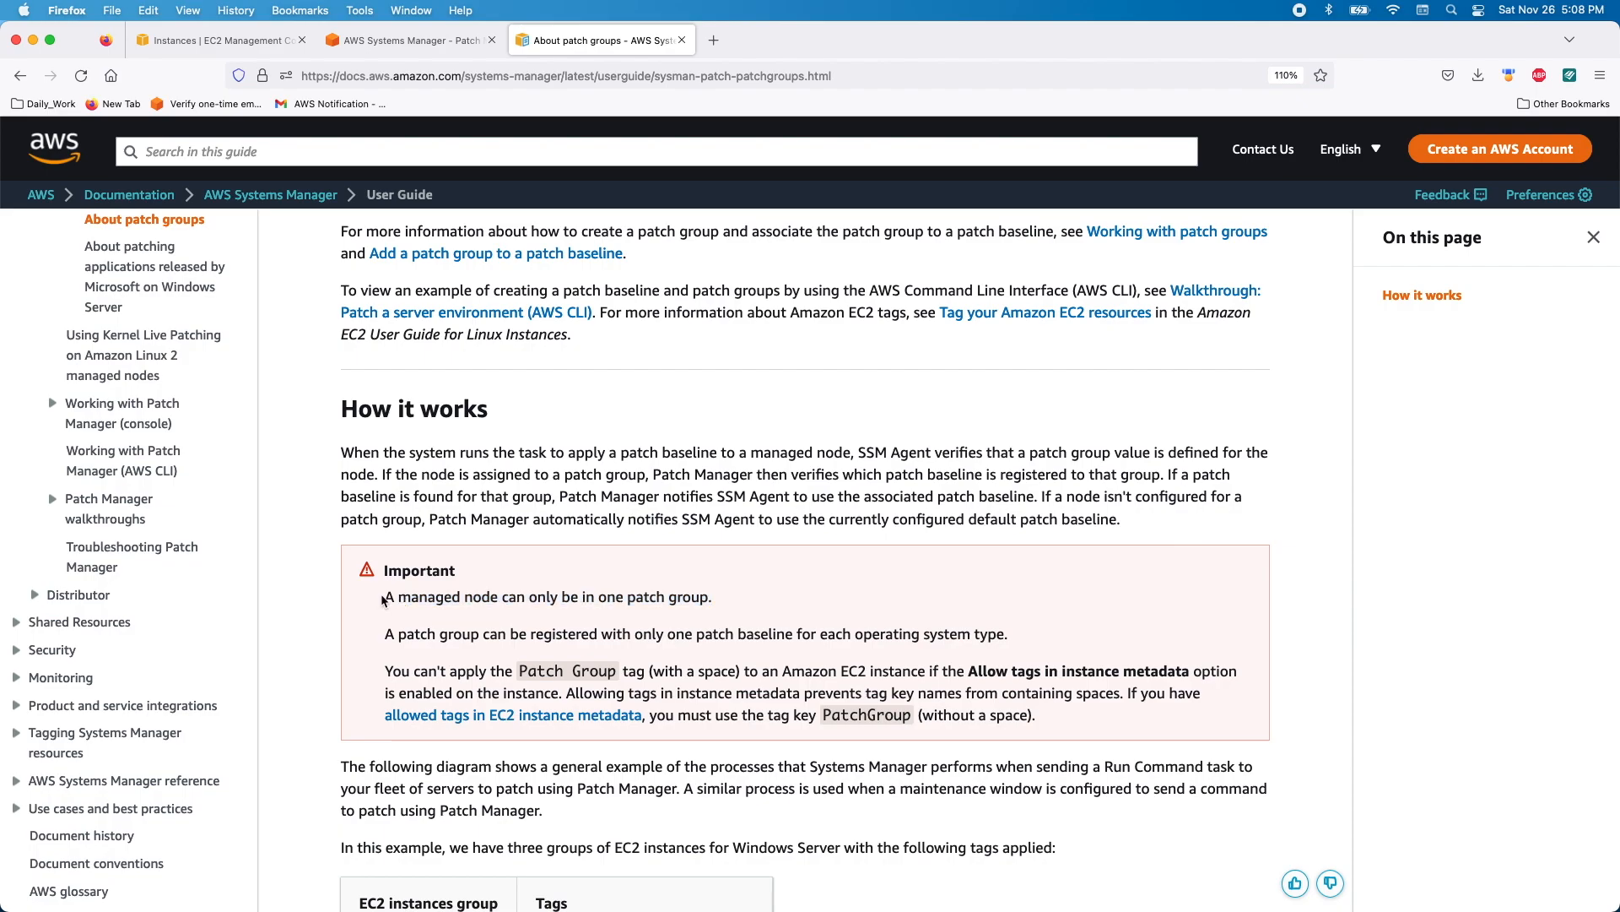
left_click_drag(385, 595, 716, 601)
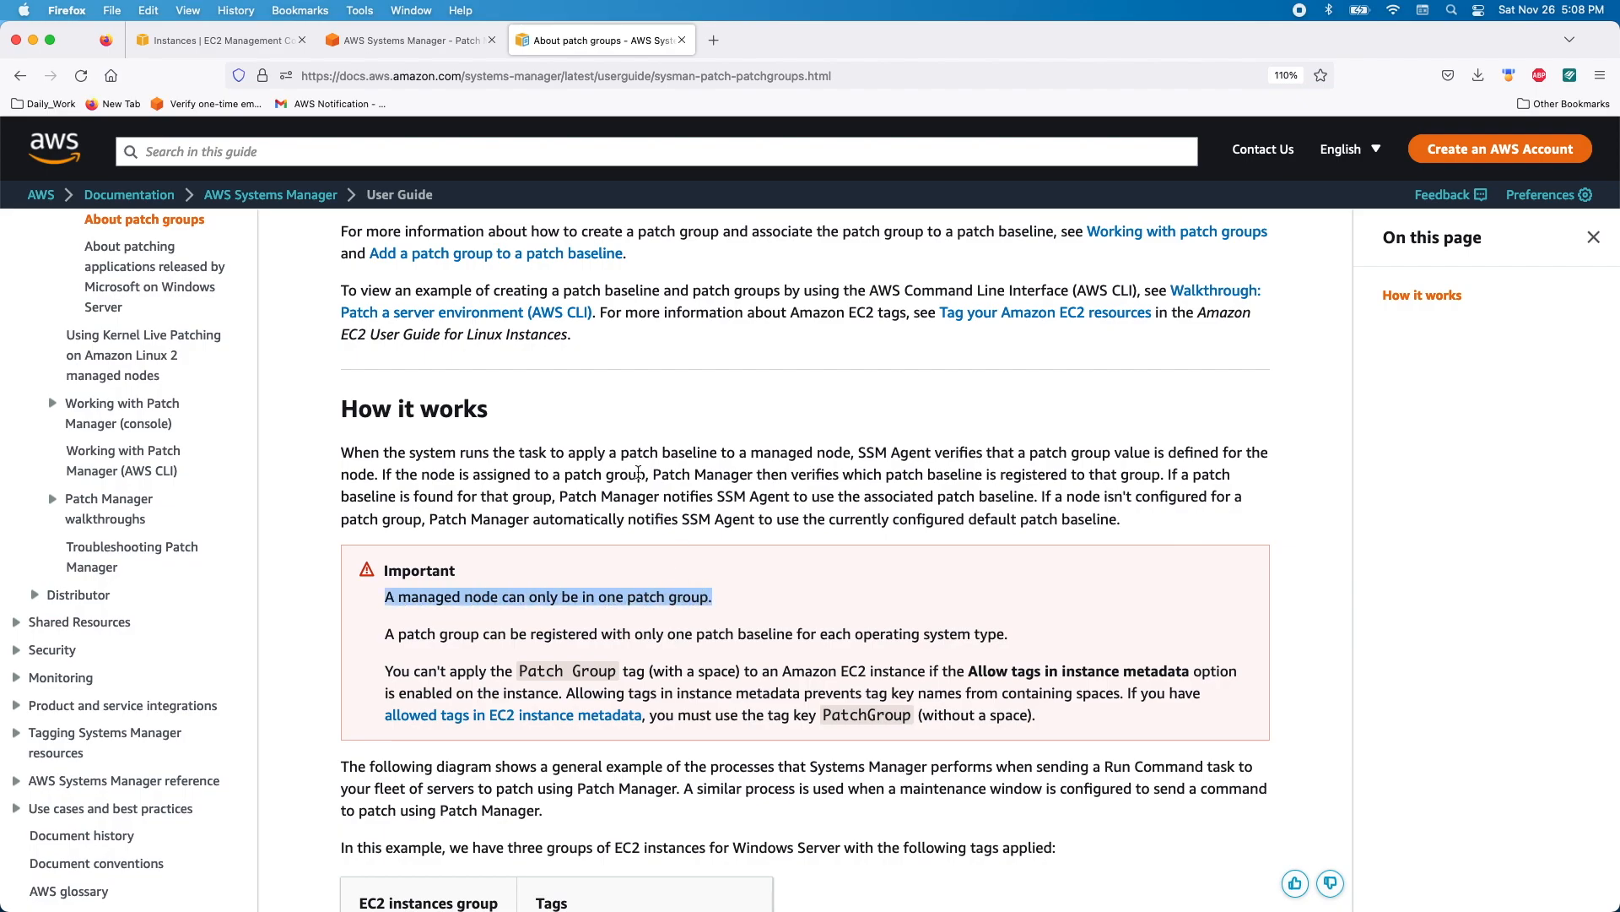
left_click(371, 44)
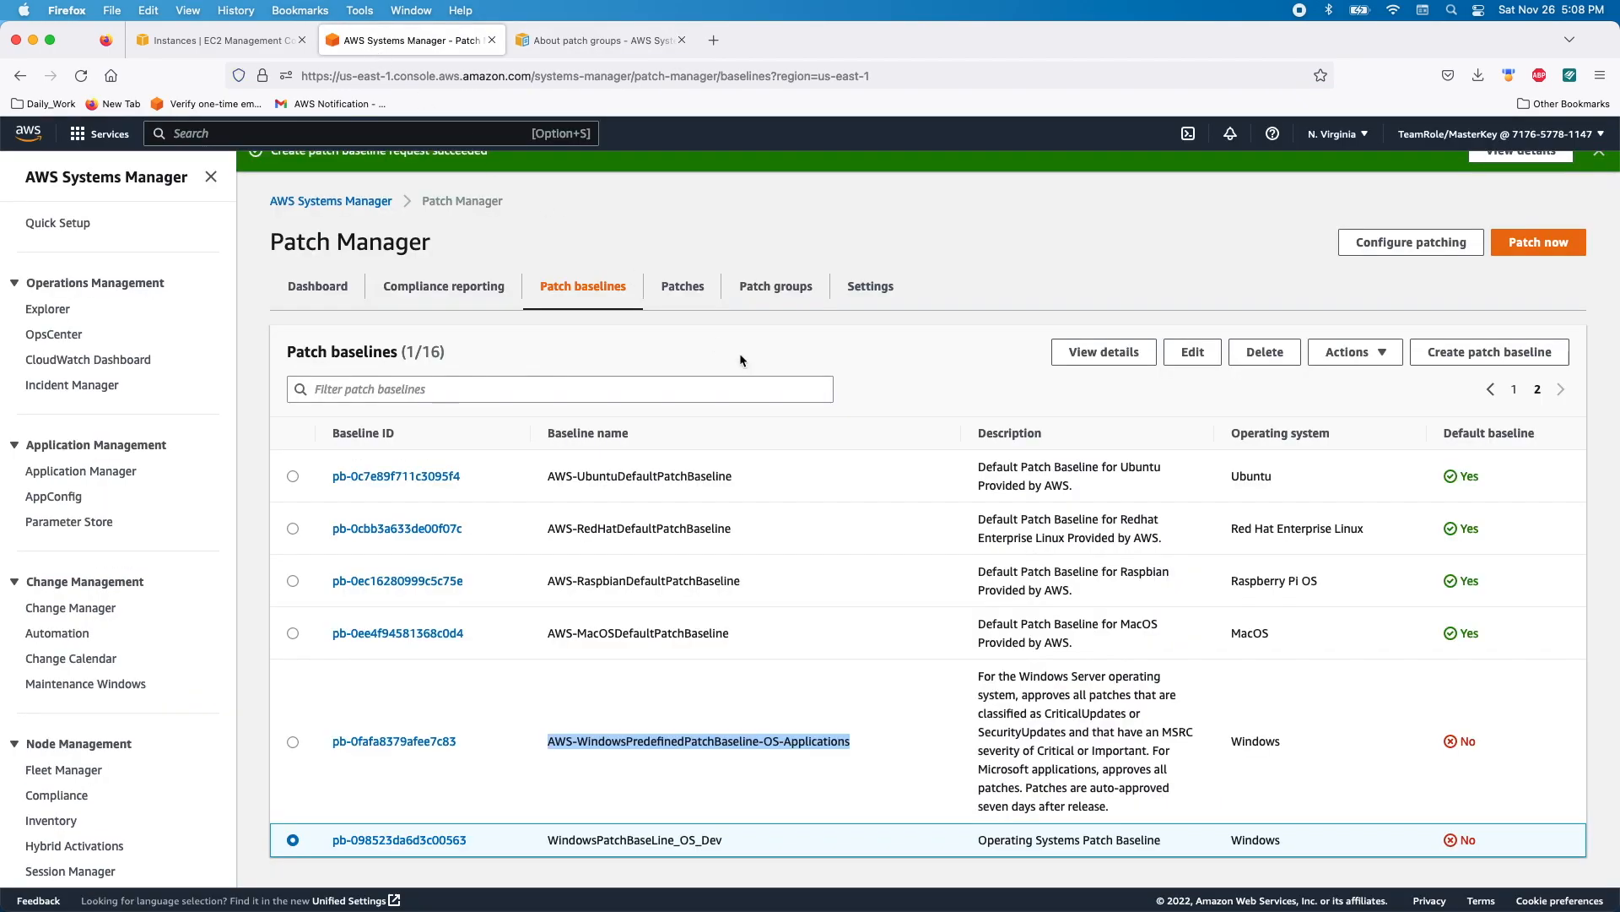
left_click(783, 295)
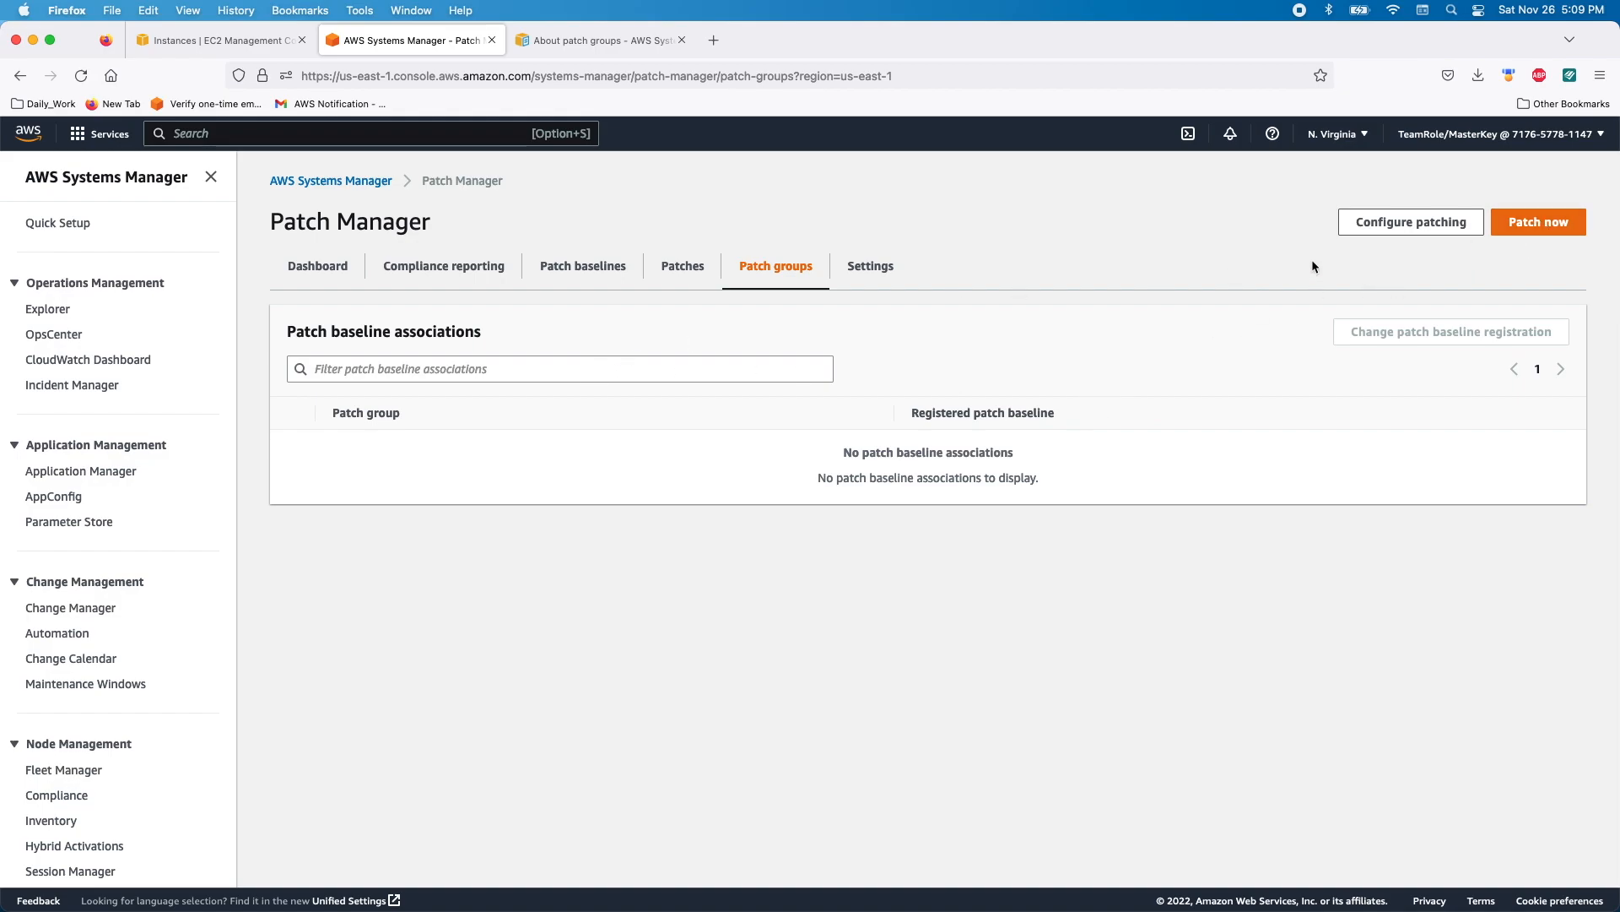
- Add a tag with key Patch Group and value Critical to EC2 instance i-00a6eb293b499d9ad and save it
key("ctrl+shift+Tab")
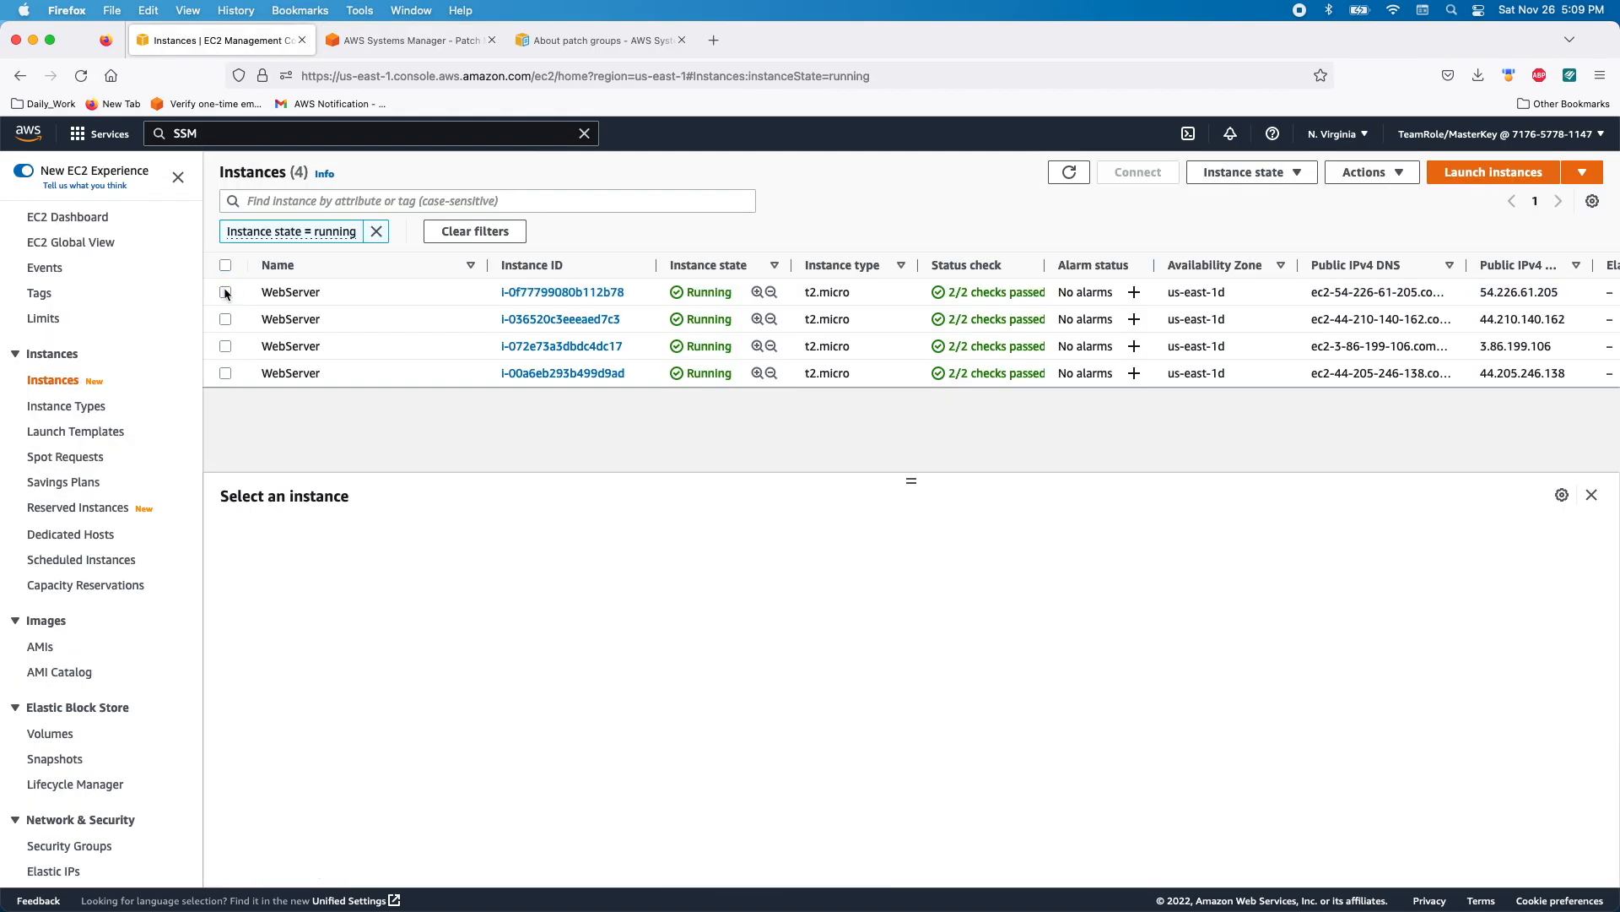
left_click(226, 292)
left_click(225, 292)
left_click(226, 373)
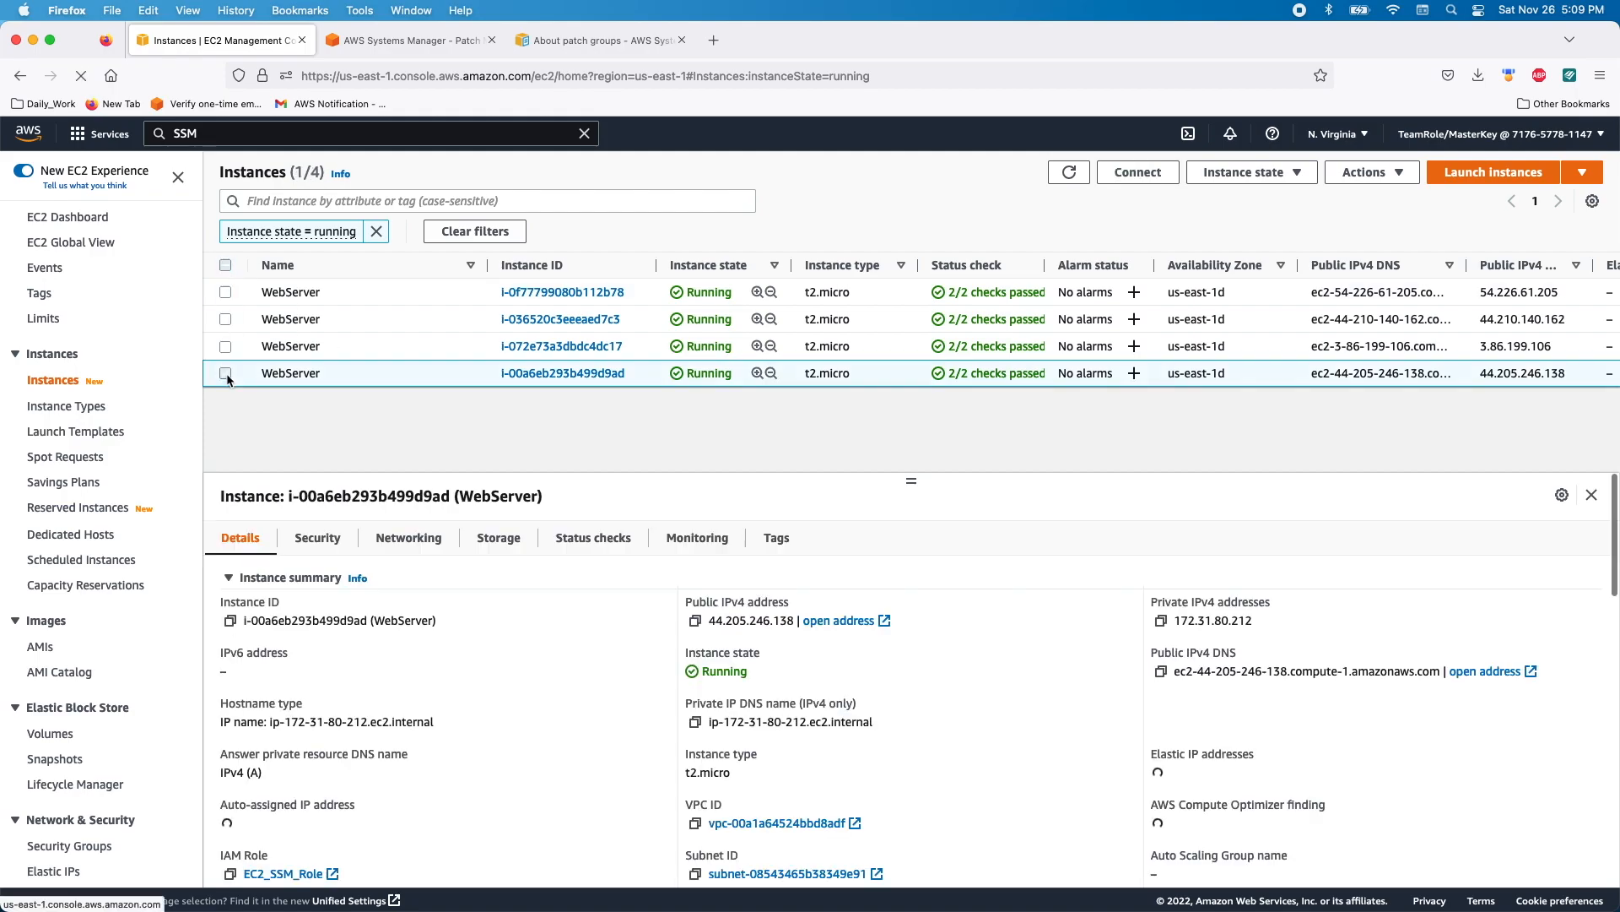
left_click(774, 540)
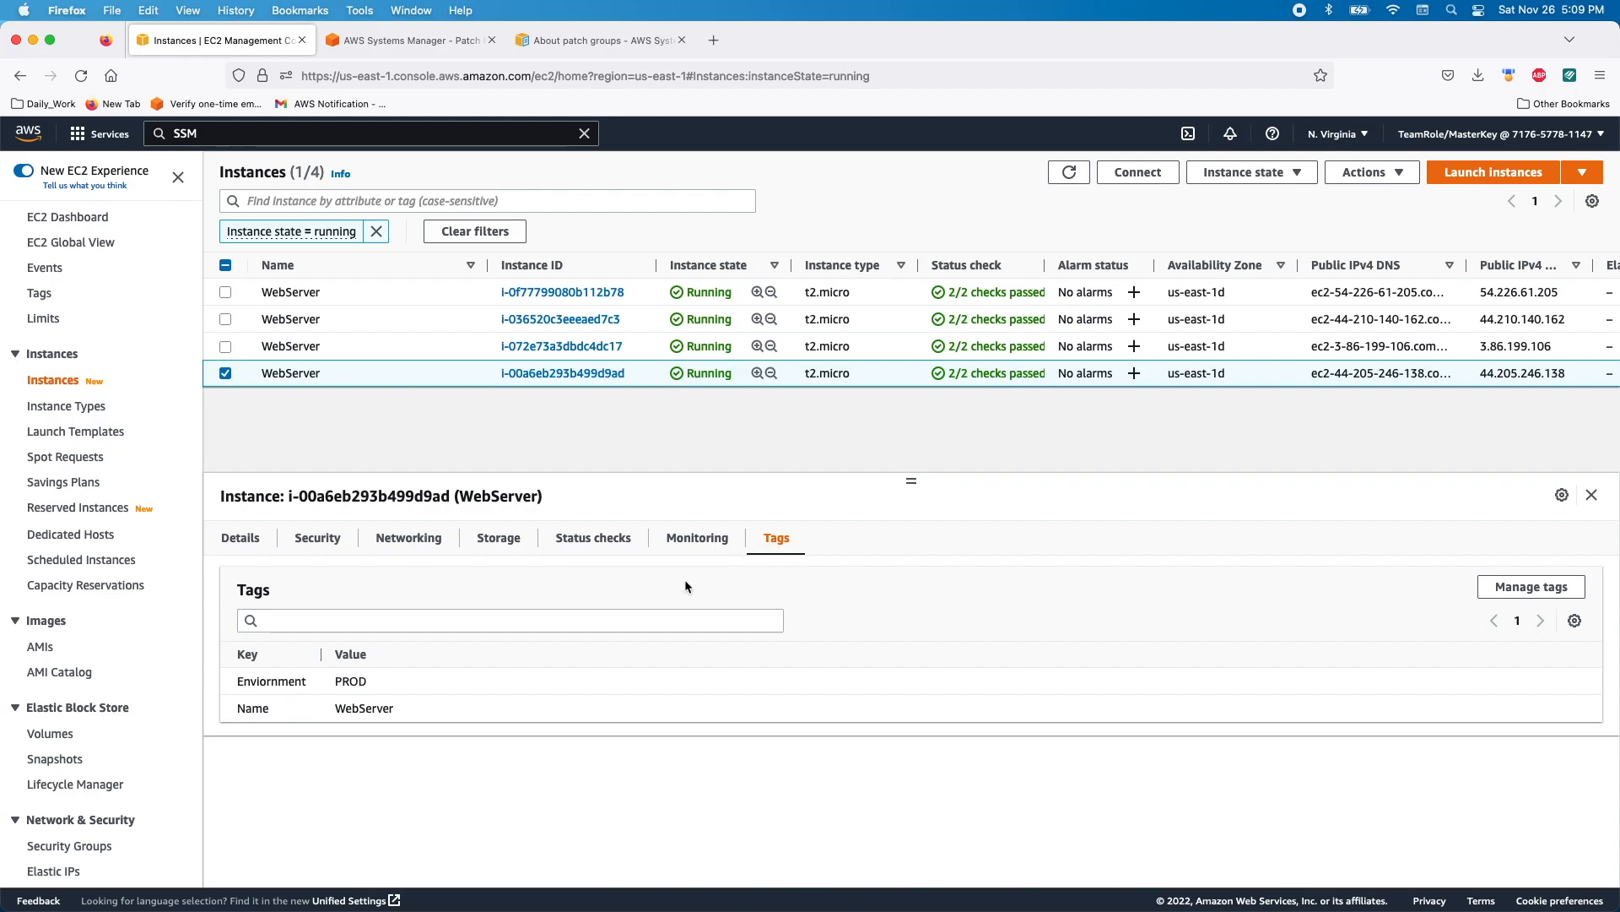
left_click(1532, 586)
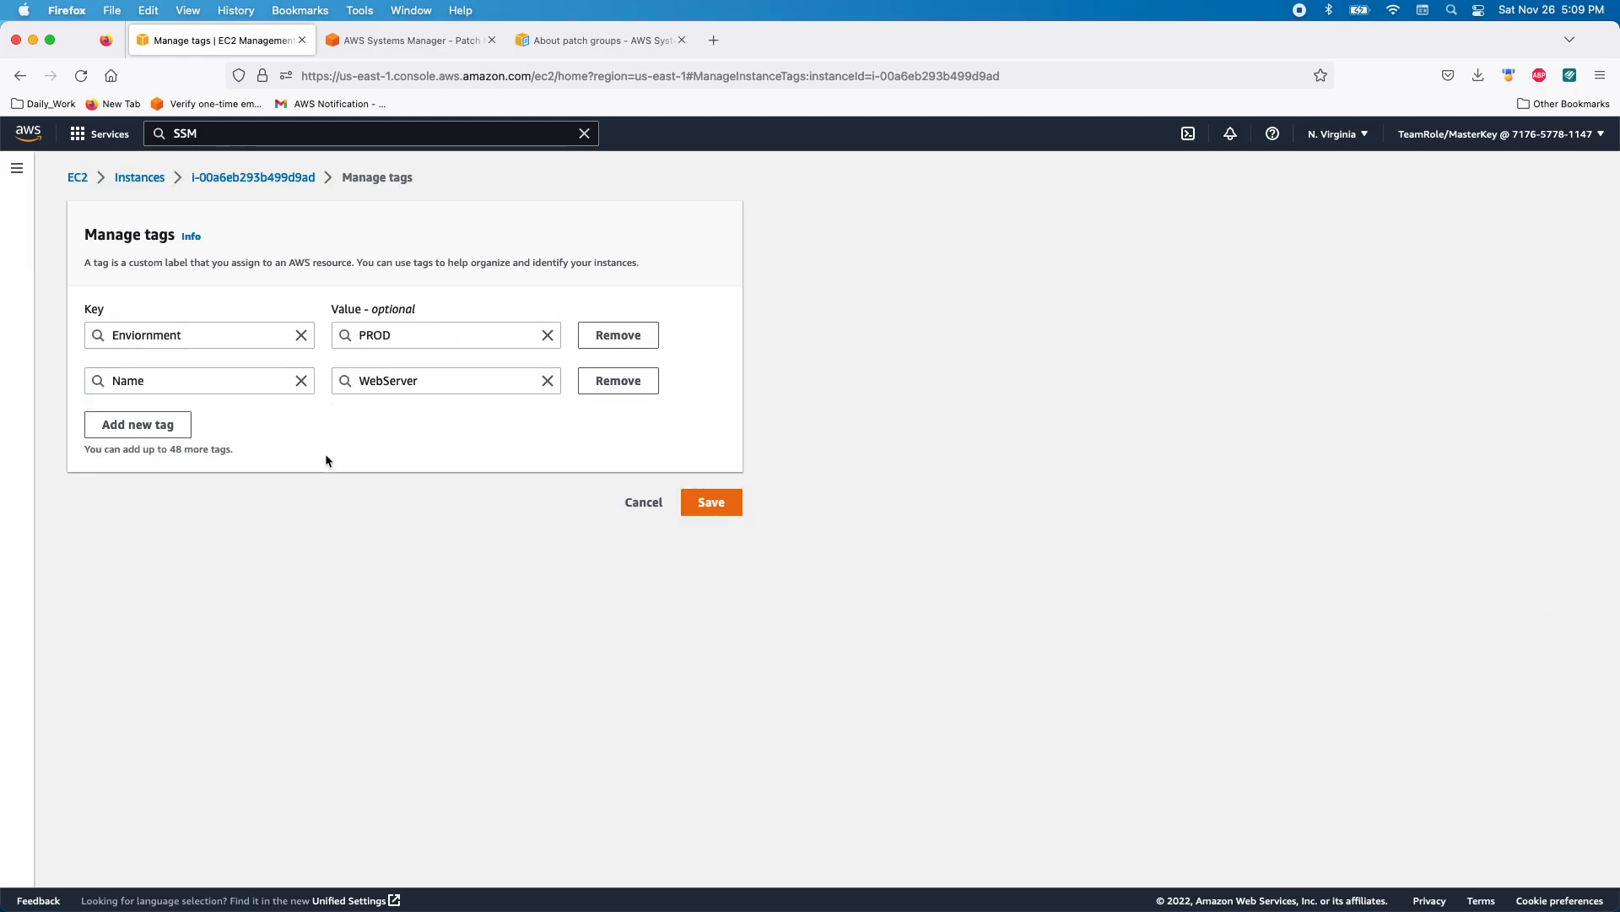
left_click(139, 425)
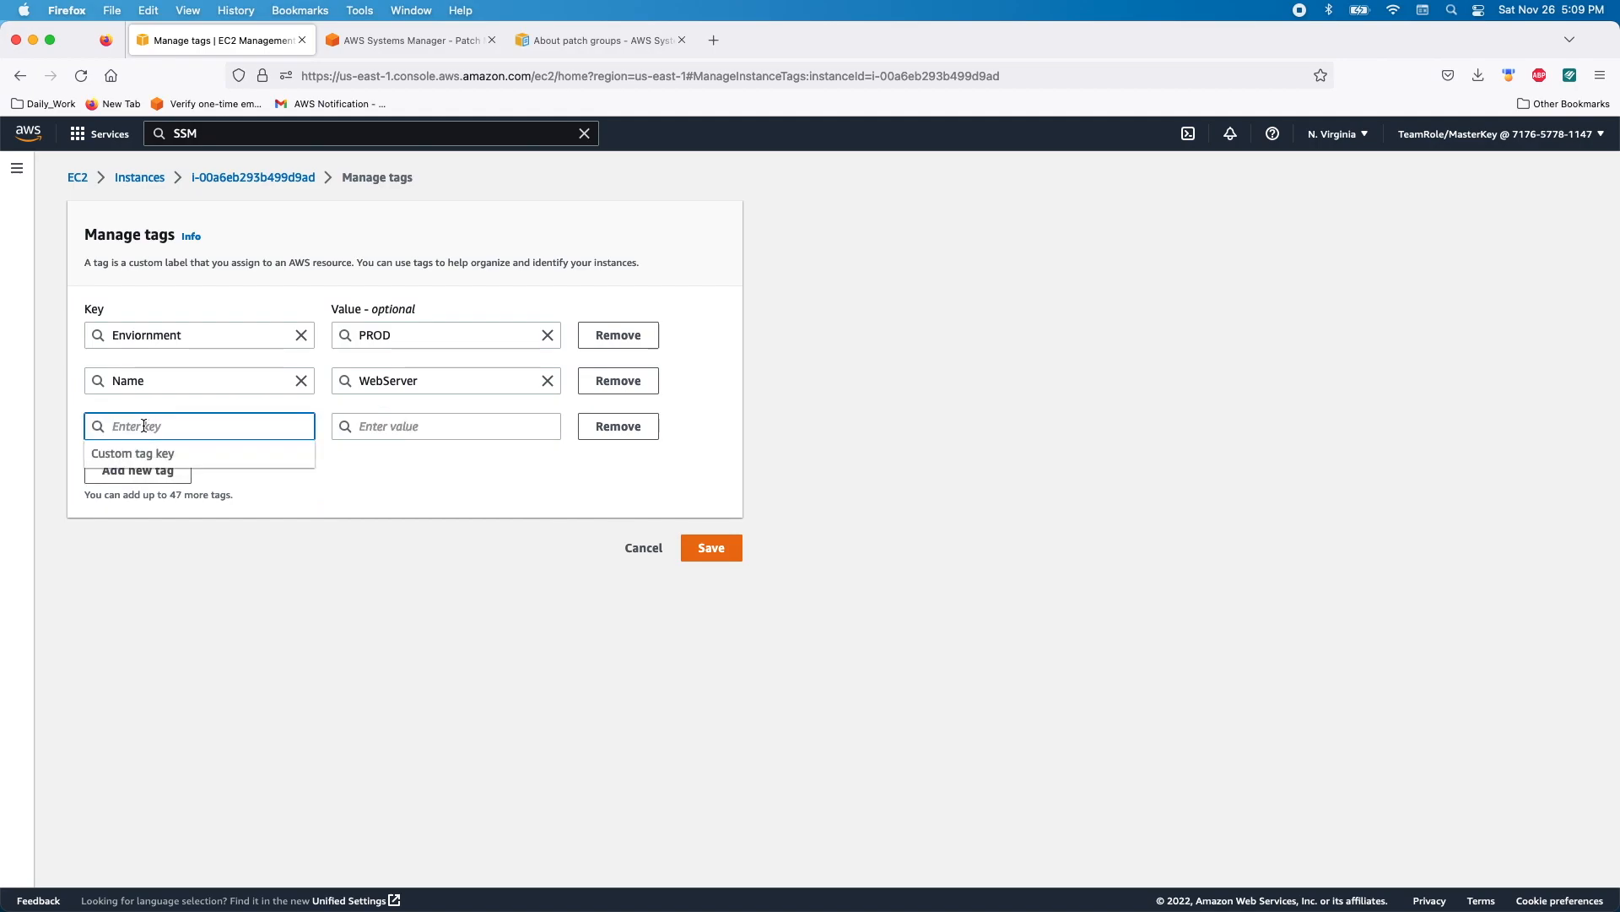
type("Patch Group")
key("Tab")
type("Cr")
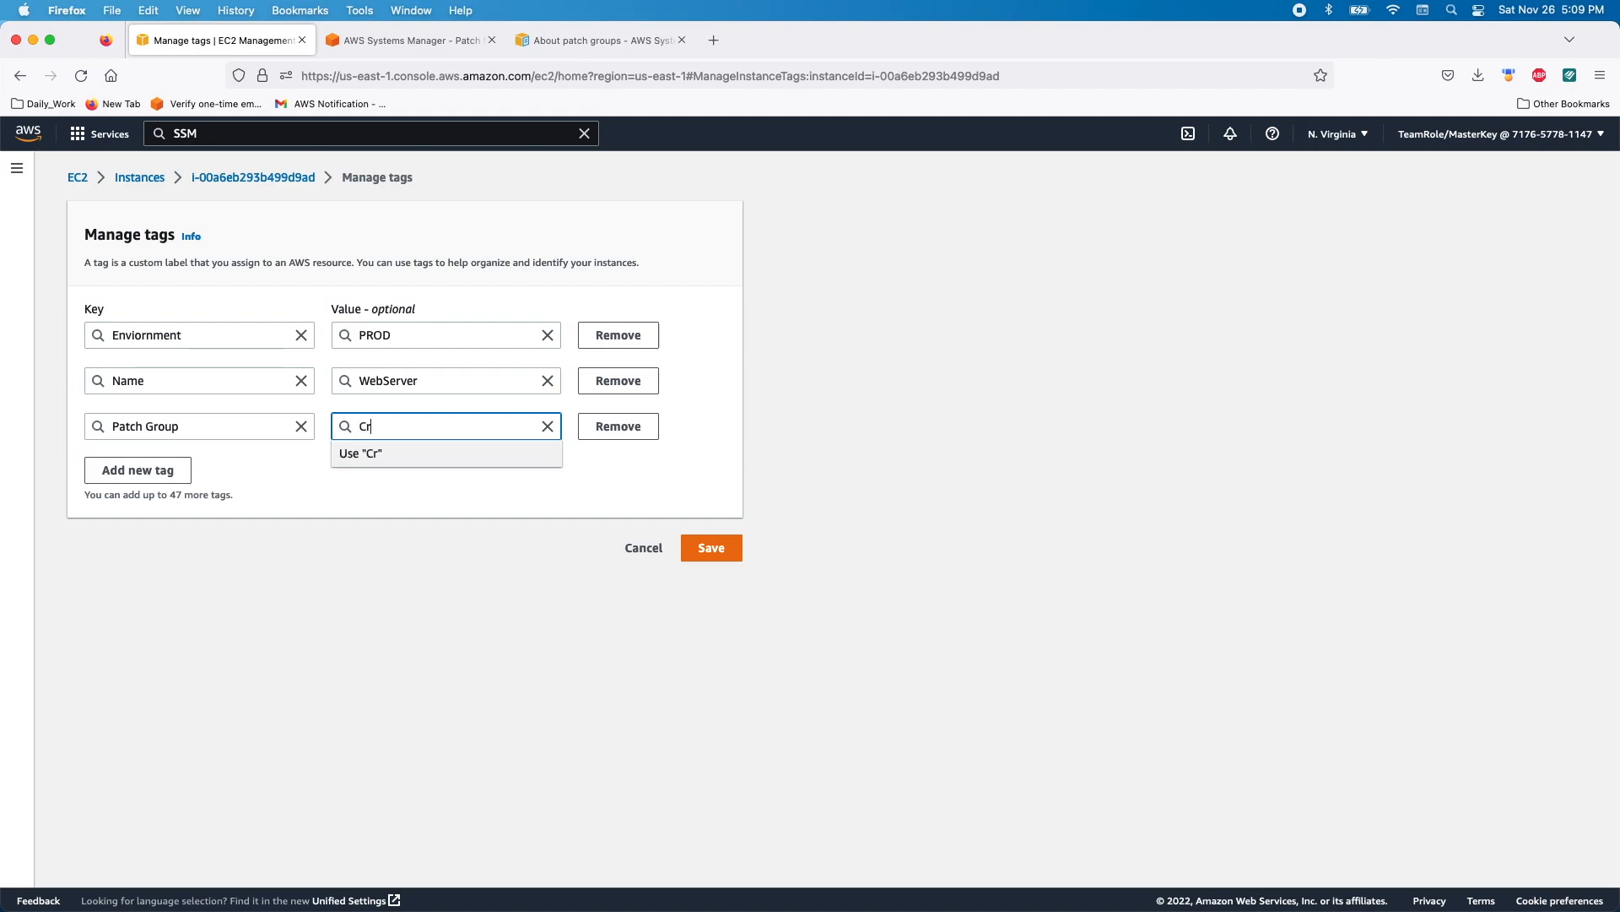
type("itical")
left_click_drag(180, 428, 92, 422)
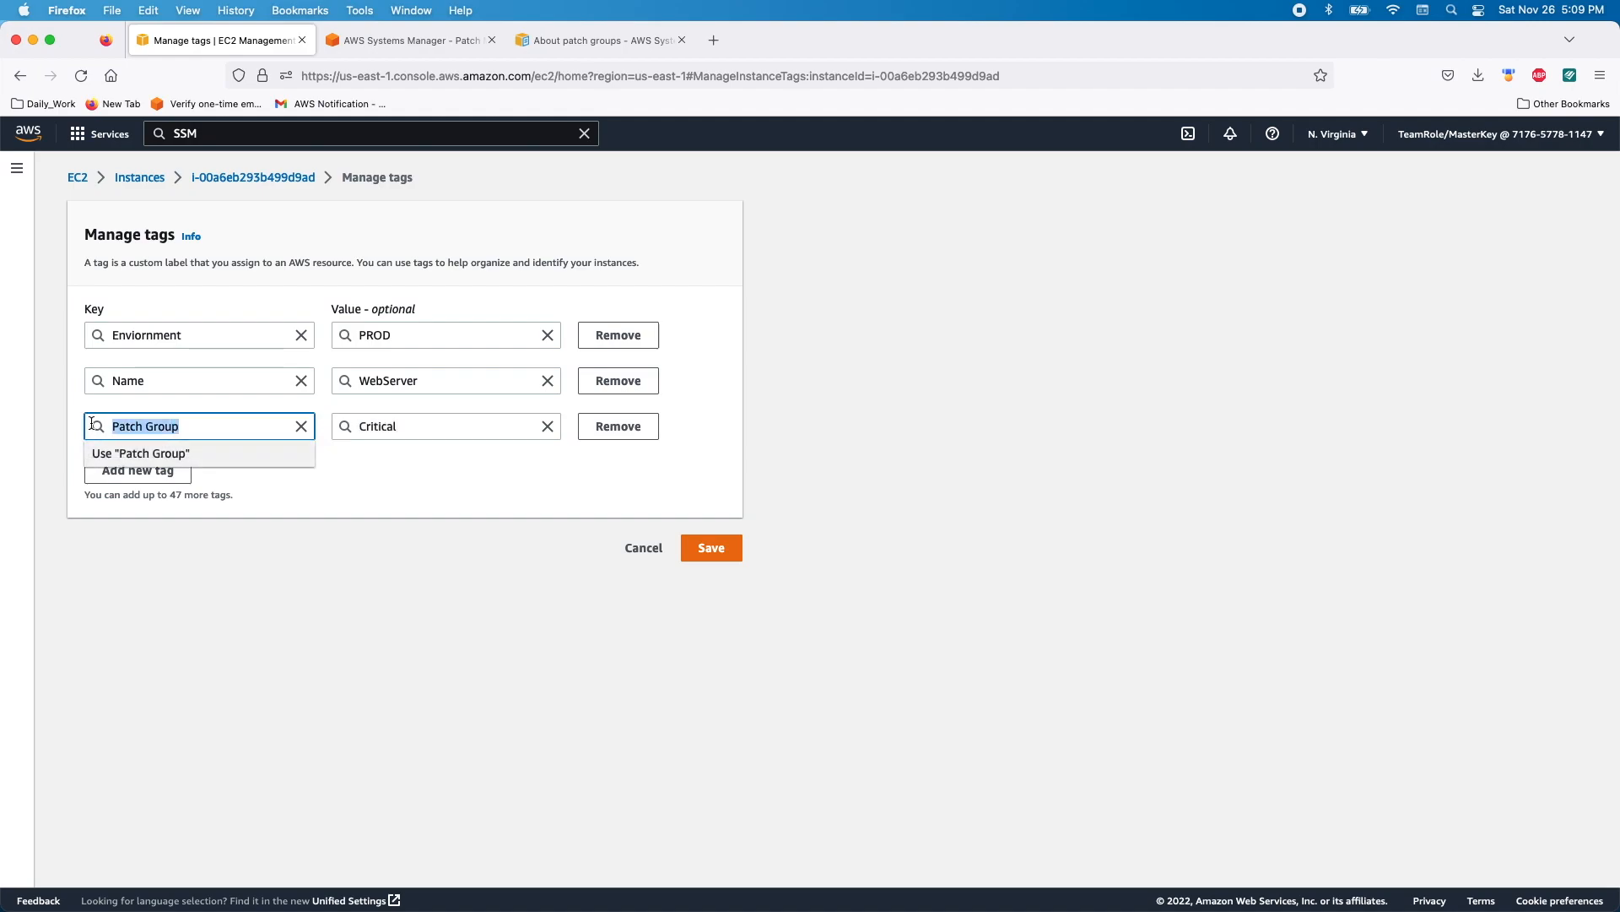
left_click(714, 549)
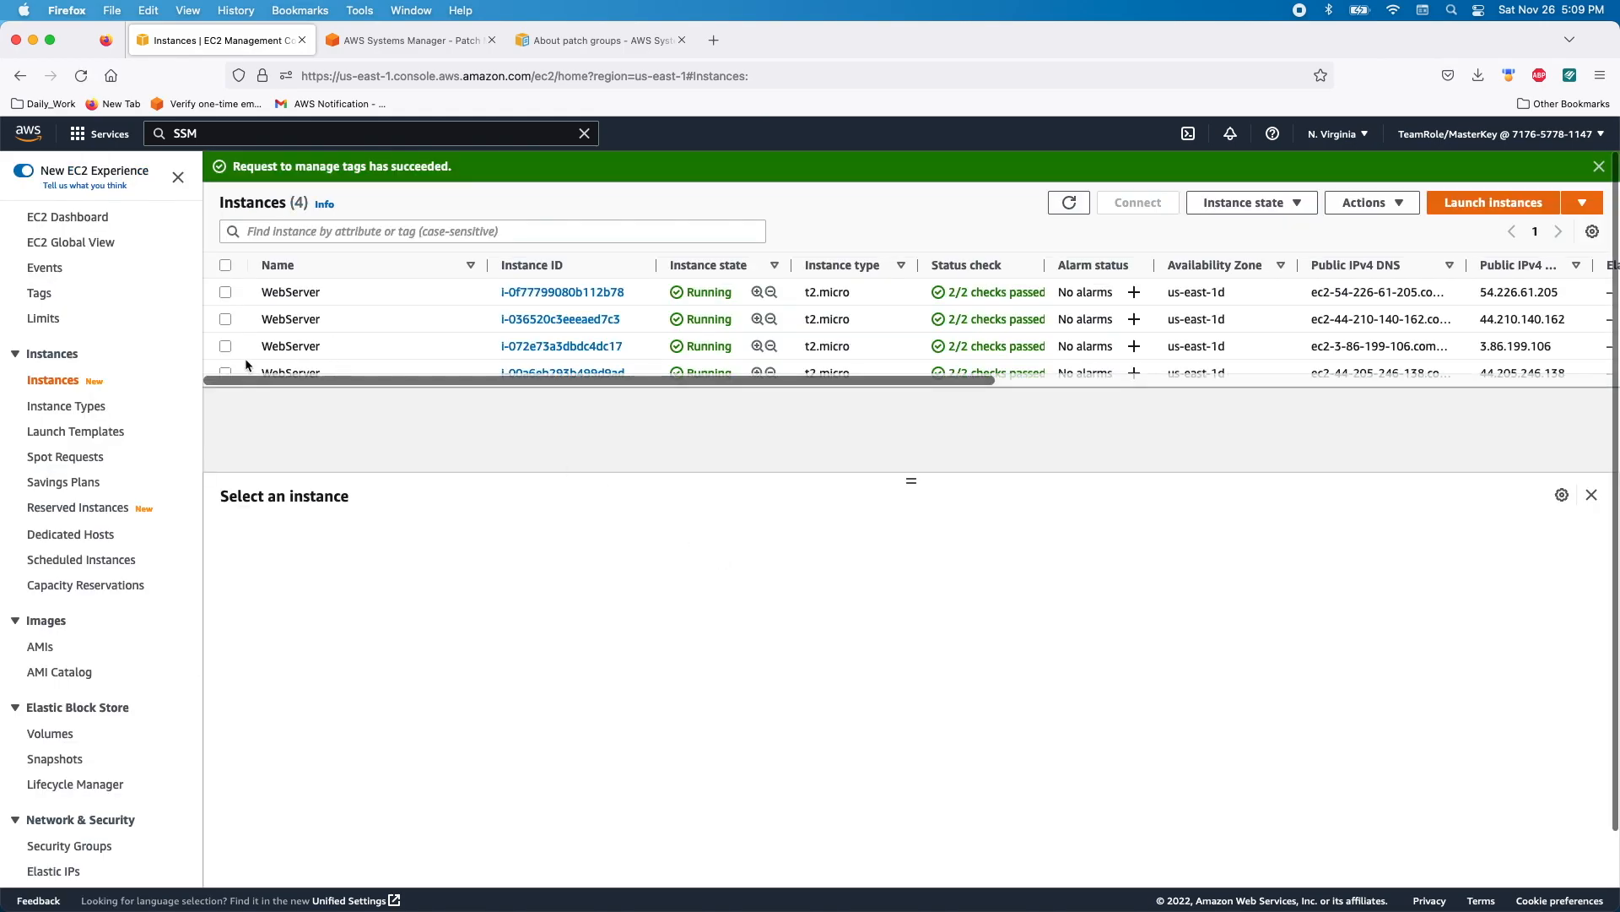
- Add a tag with key Patch Group and value Critical to EC2 instance i-072e73a3dbdc4dc17 and save it
left_click(225, 346)
left_click(776, 538)
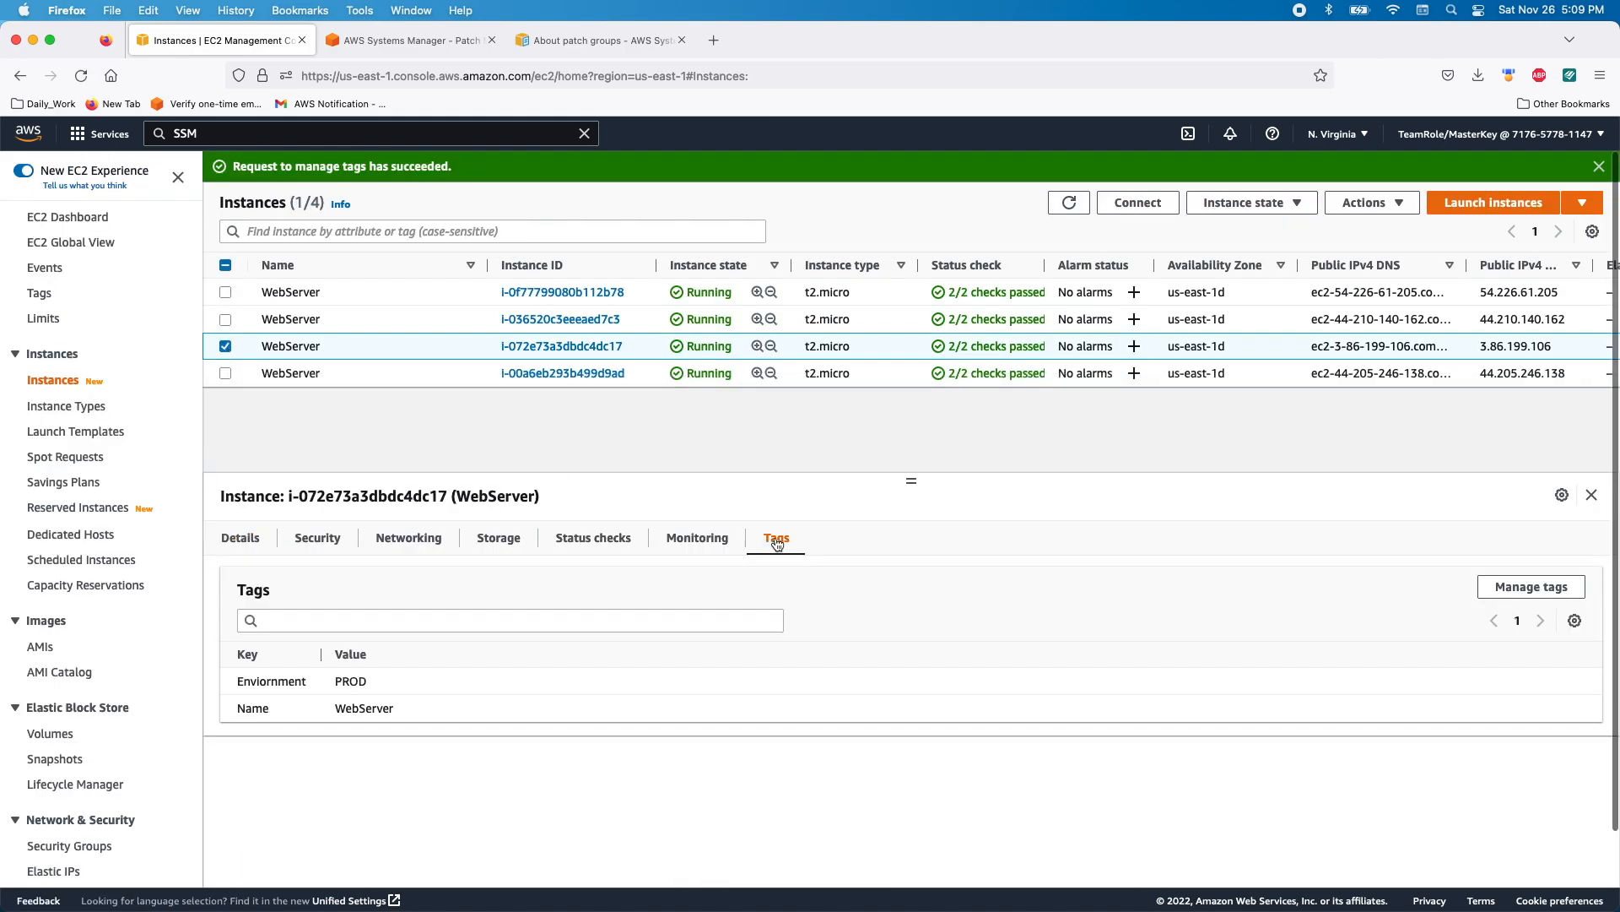
left_click(1531, 587)
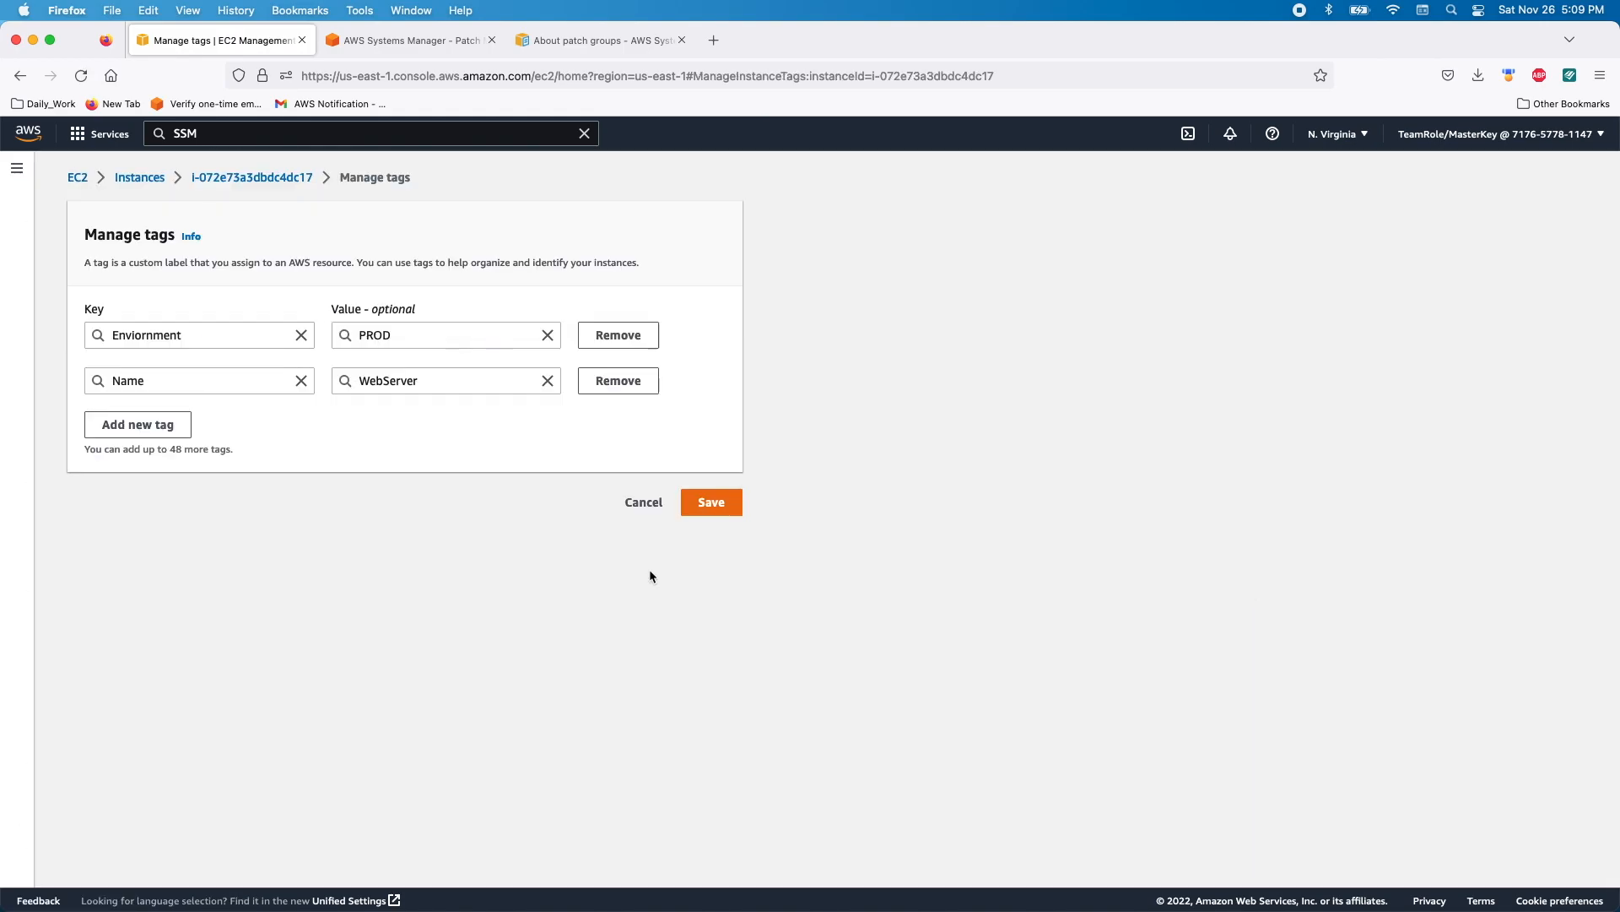
left_click(139, 425)
type("Patch Group")
key("Tab")
type("Critical")
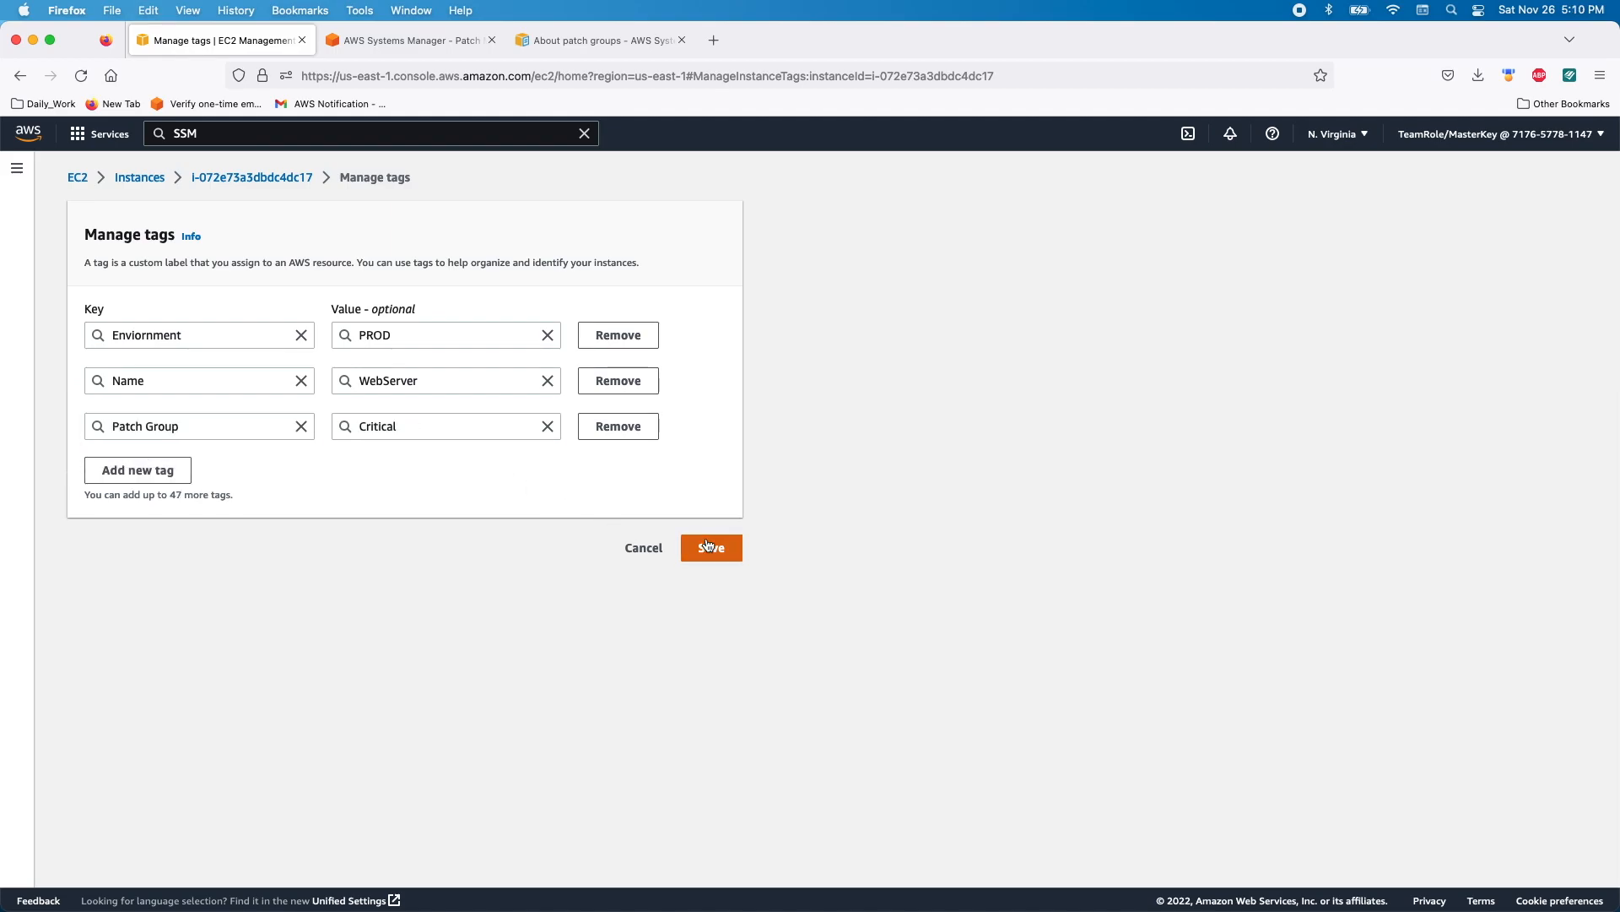
left_click(711, 547)
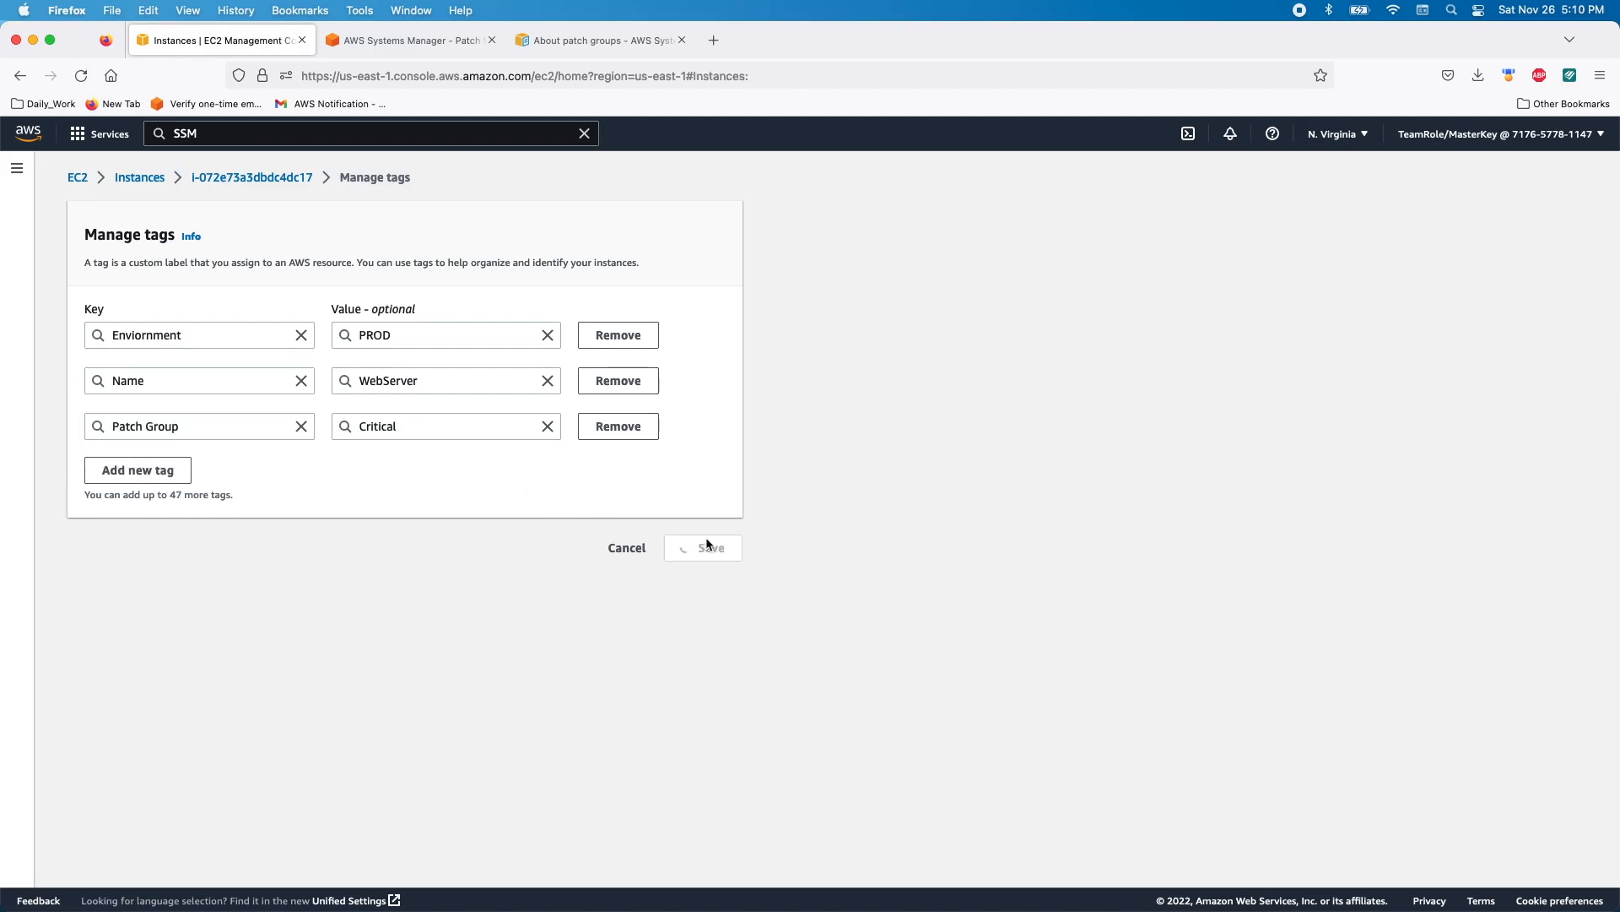
- Rename EC2 instance i-072e73a3dbdc4dc17 as WebServer 03
left_click(281, 348)
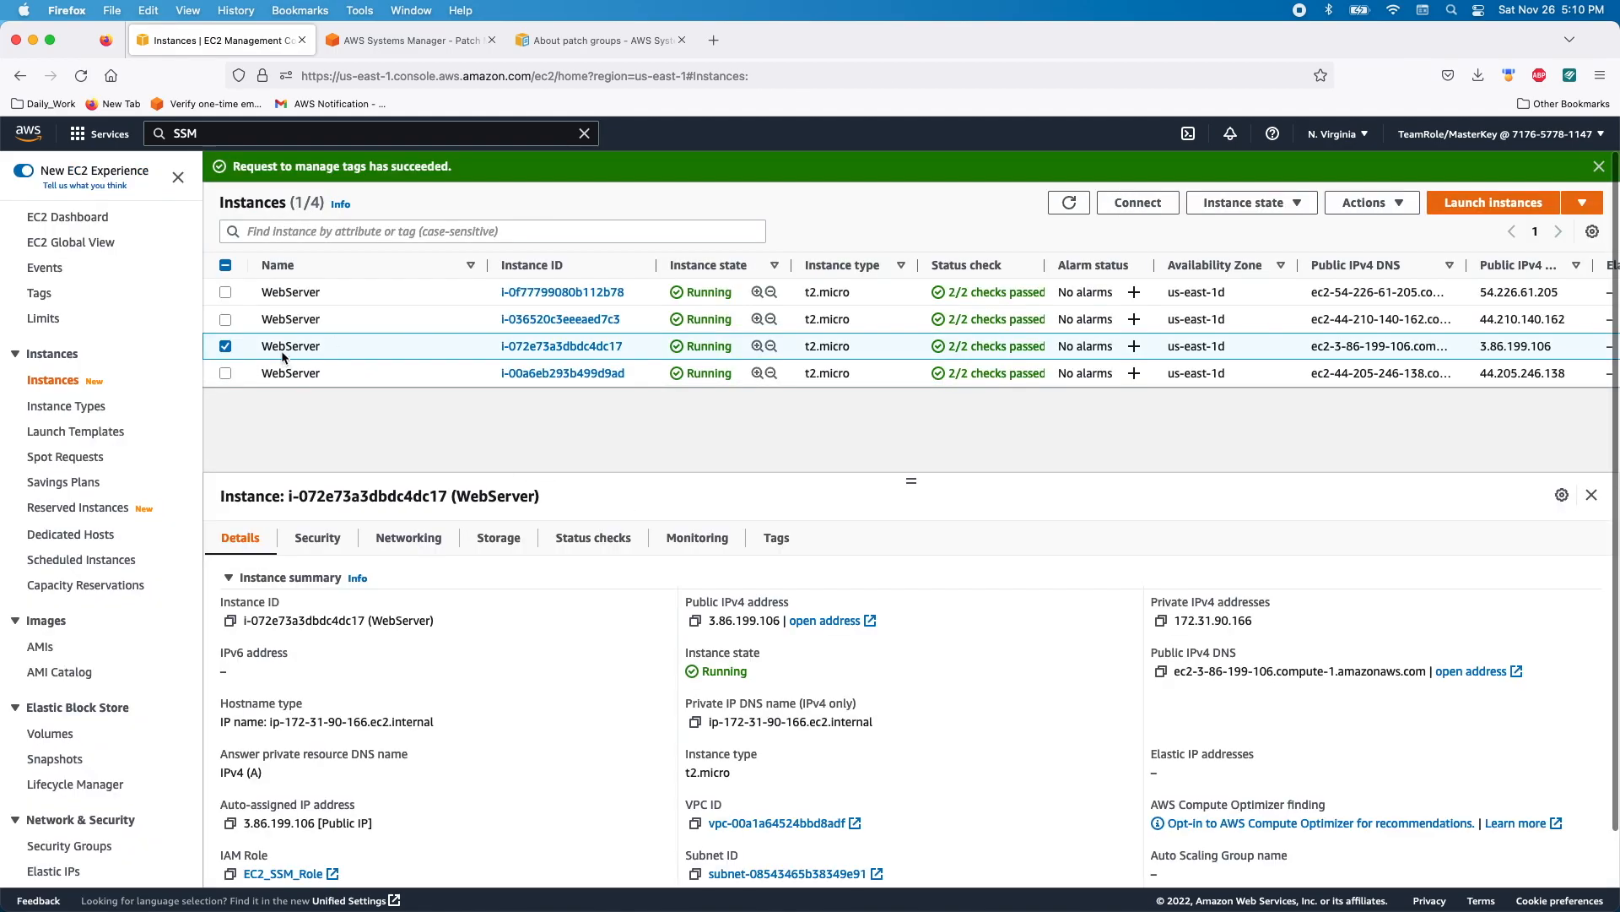
left_click(332, 349)
double_click(443, 371)
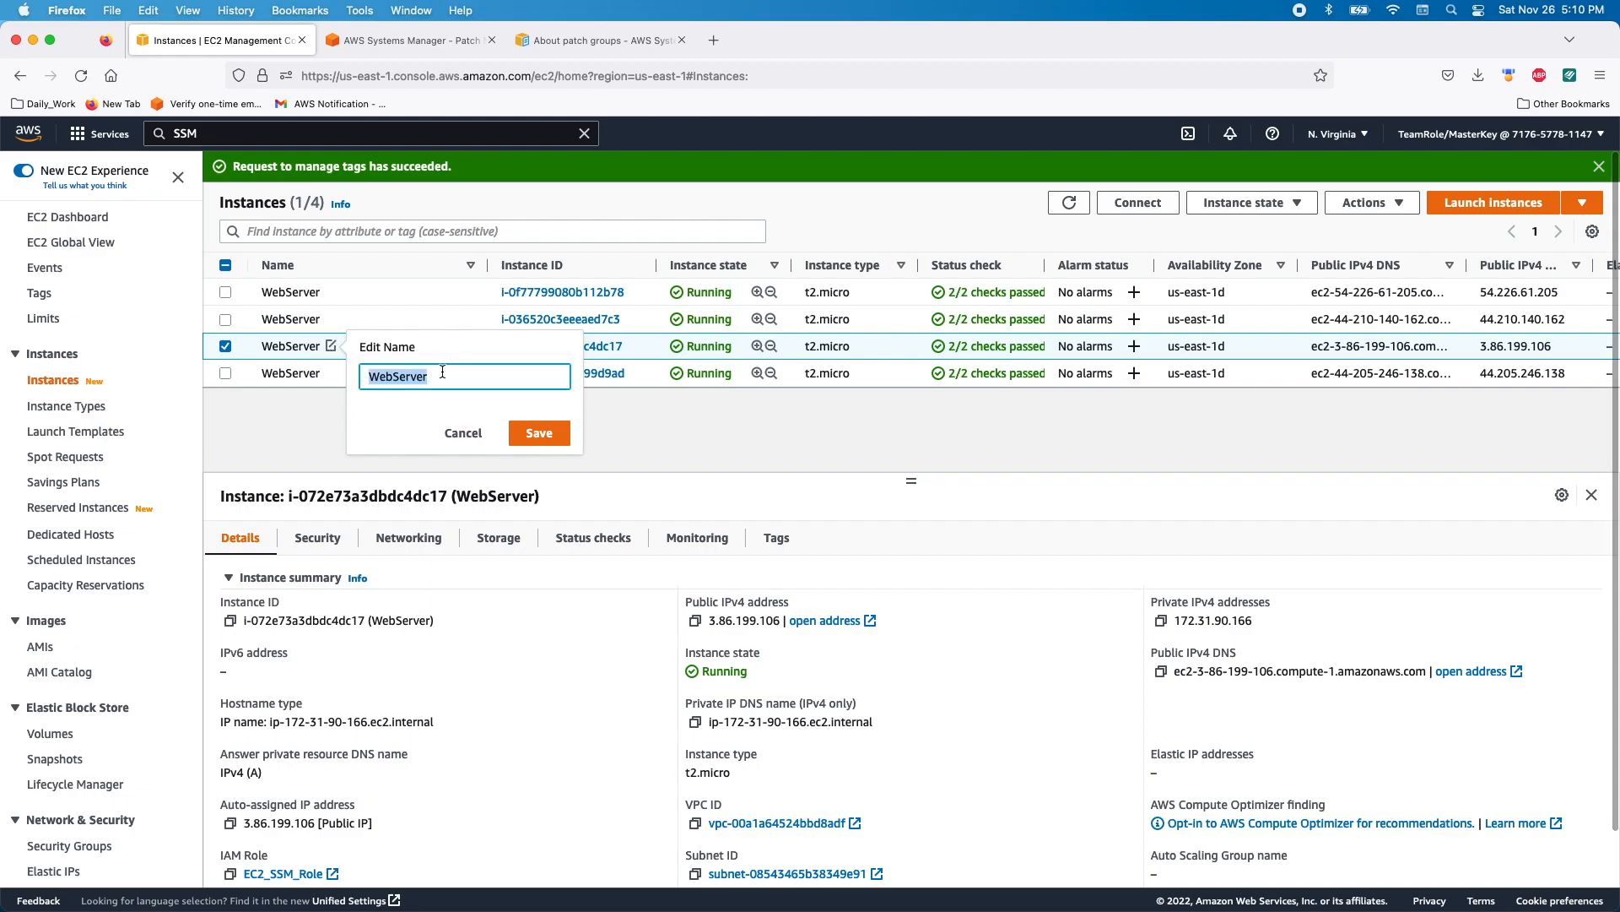
left_click(442, 375)
type("03")
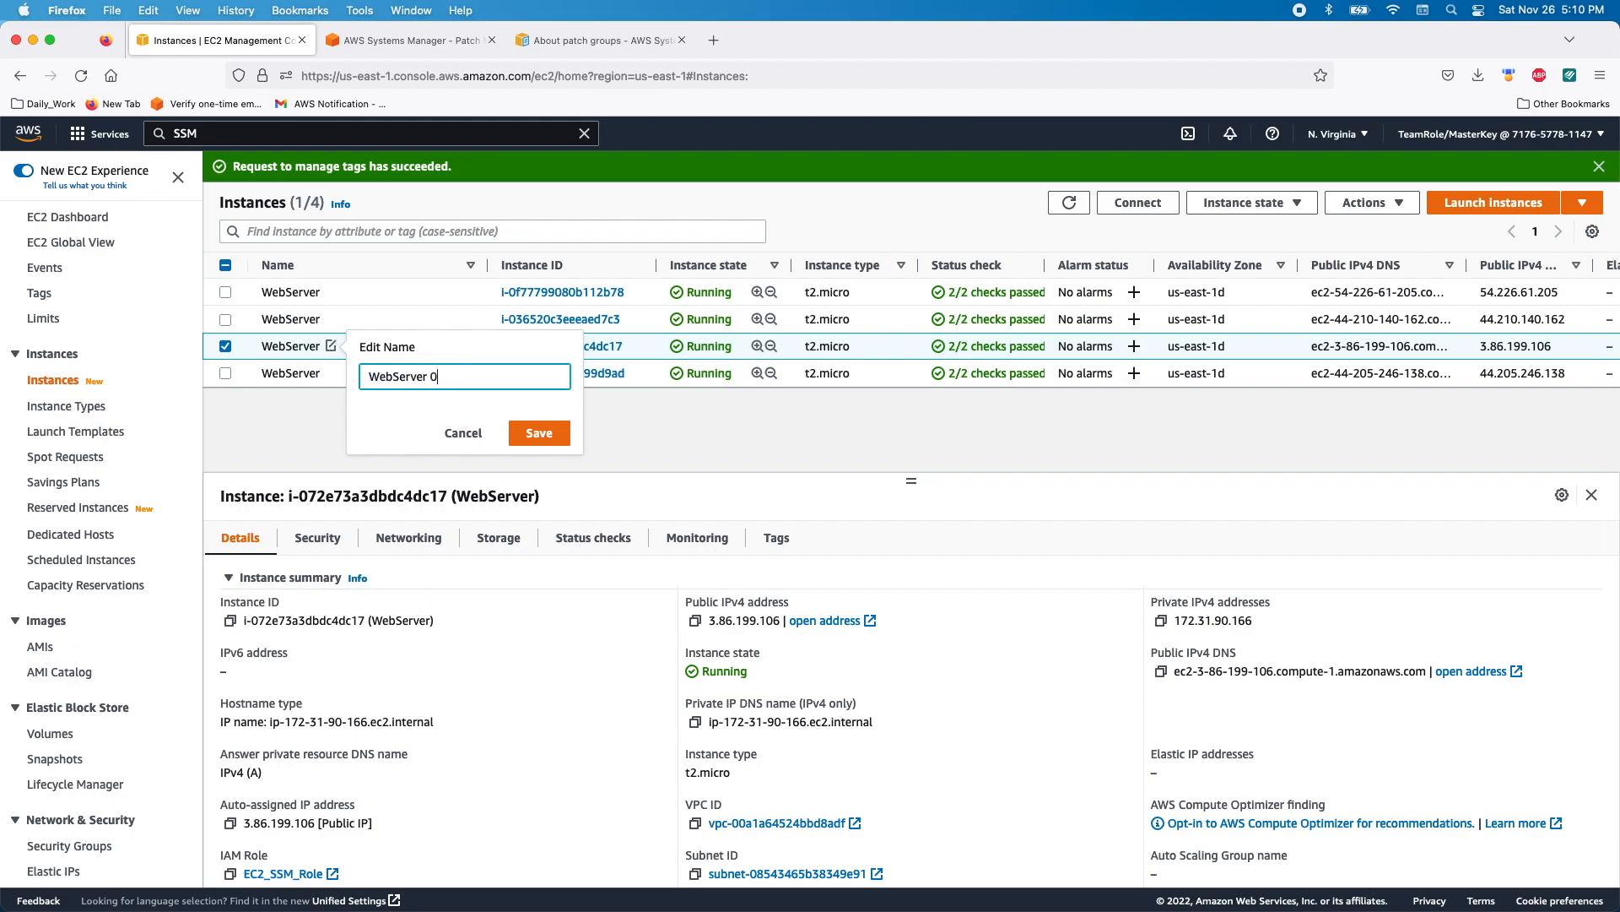
left_click(559, 433)
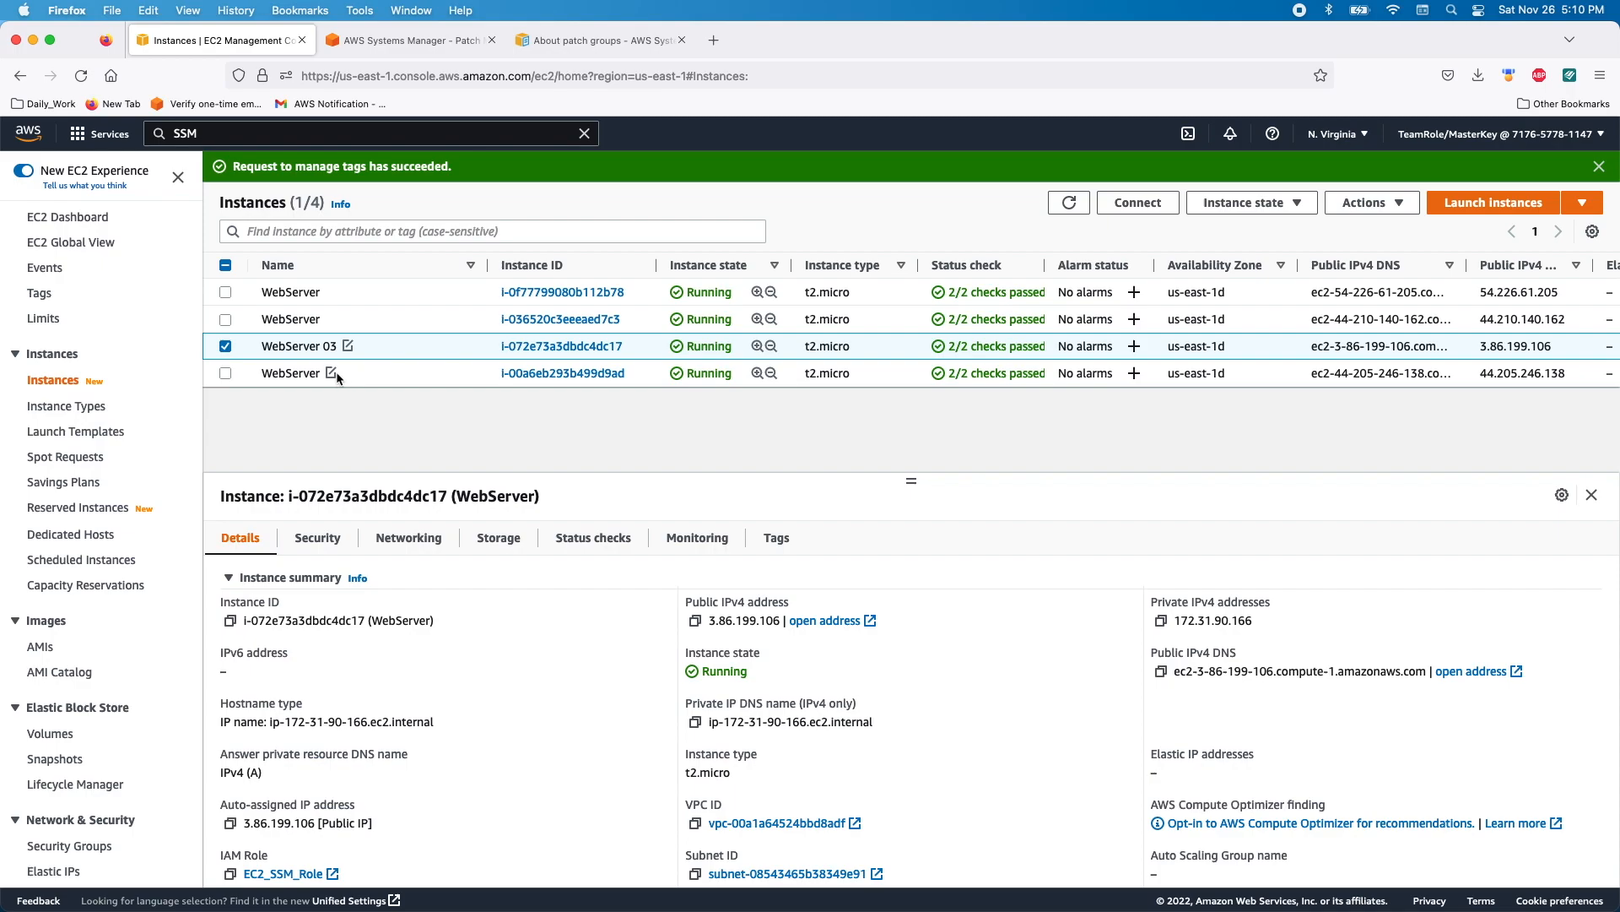
- Rename EC2 instance i-00a6eb293b499d9ad as WebServer 04 and review its Patch Group tag
left_click(331, 373)
double_click(448, 402)
key("BackSpace")
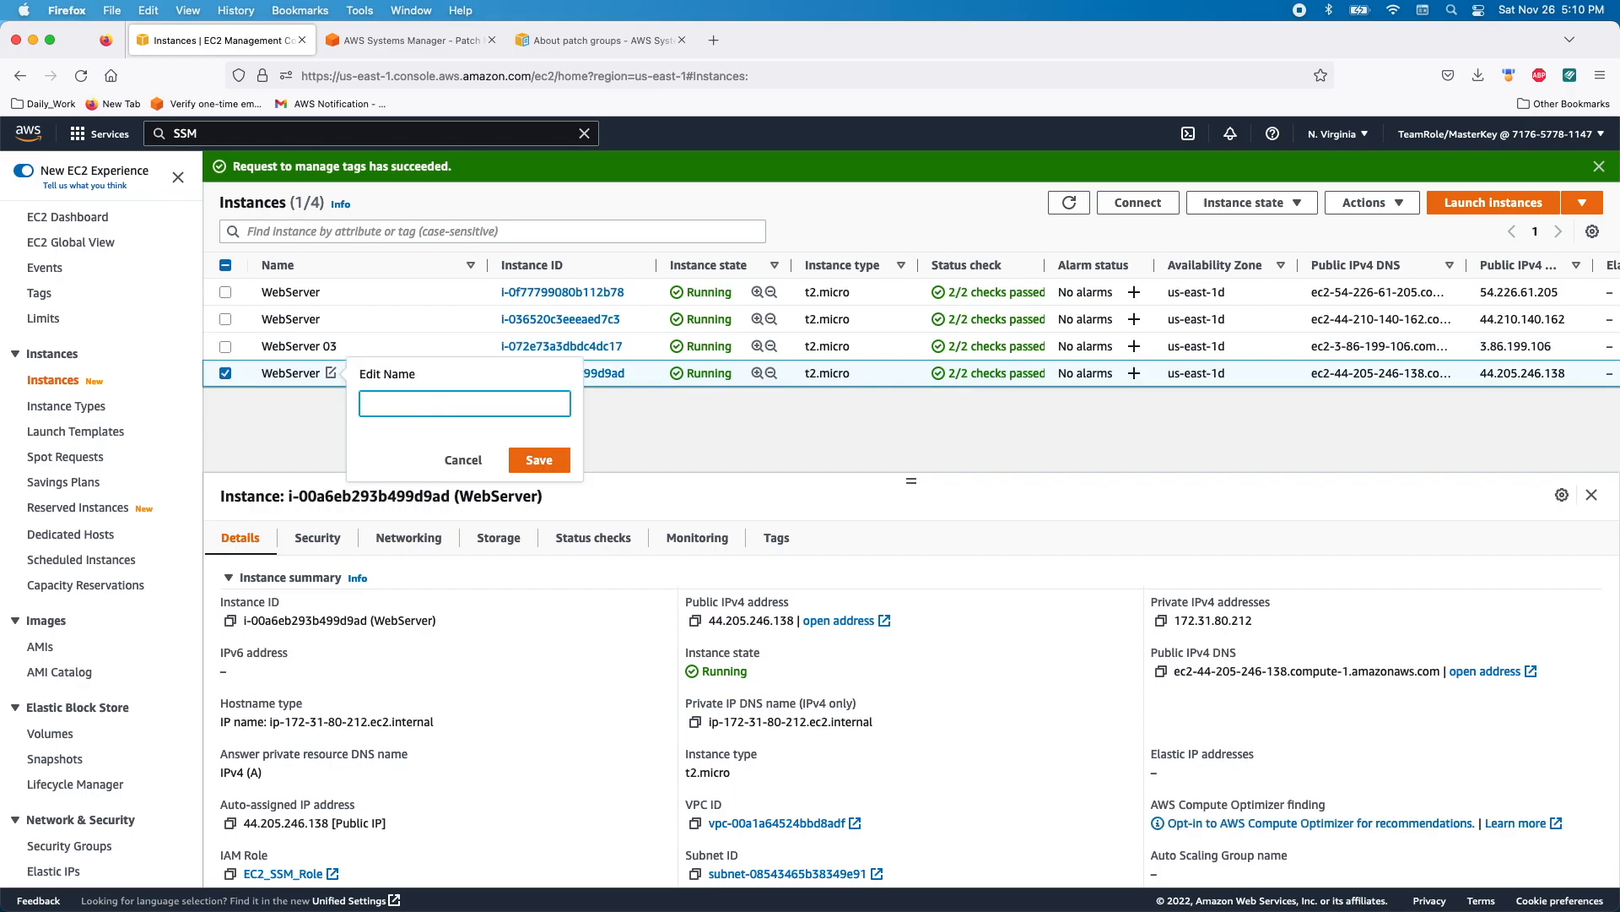
type("WebServer 04")
left_click(538, 459)
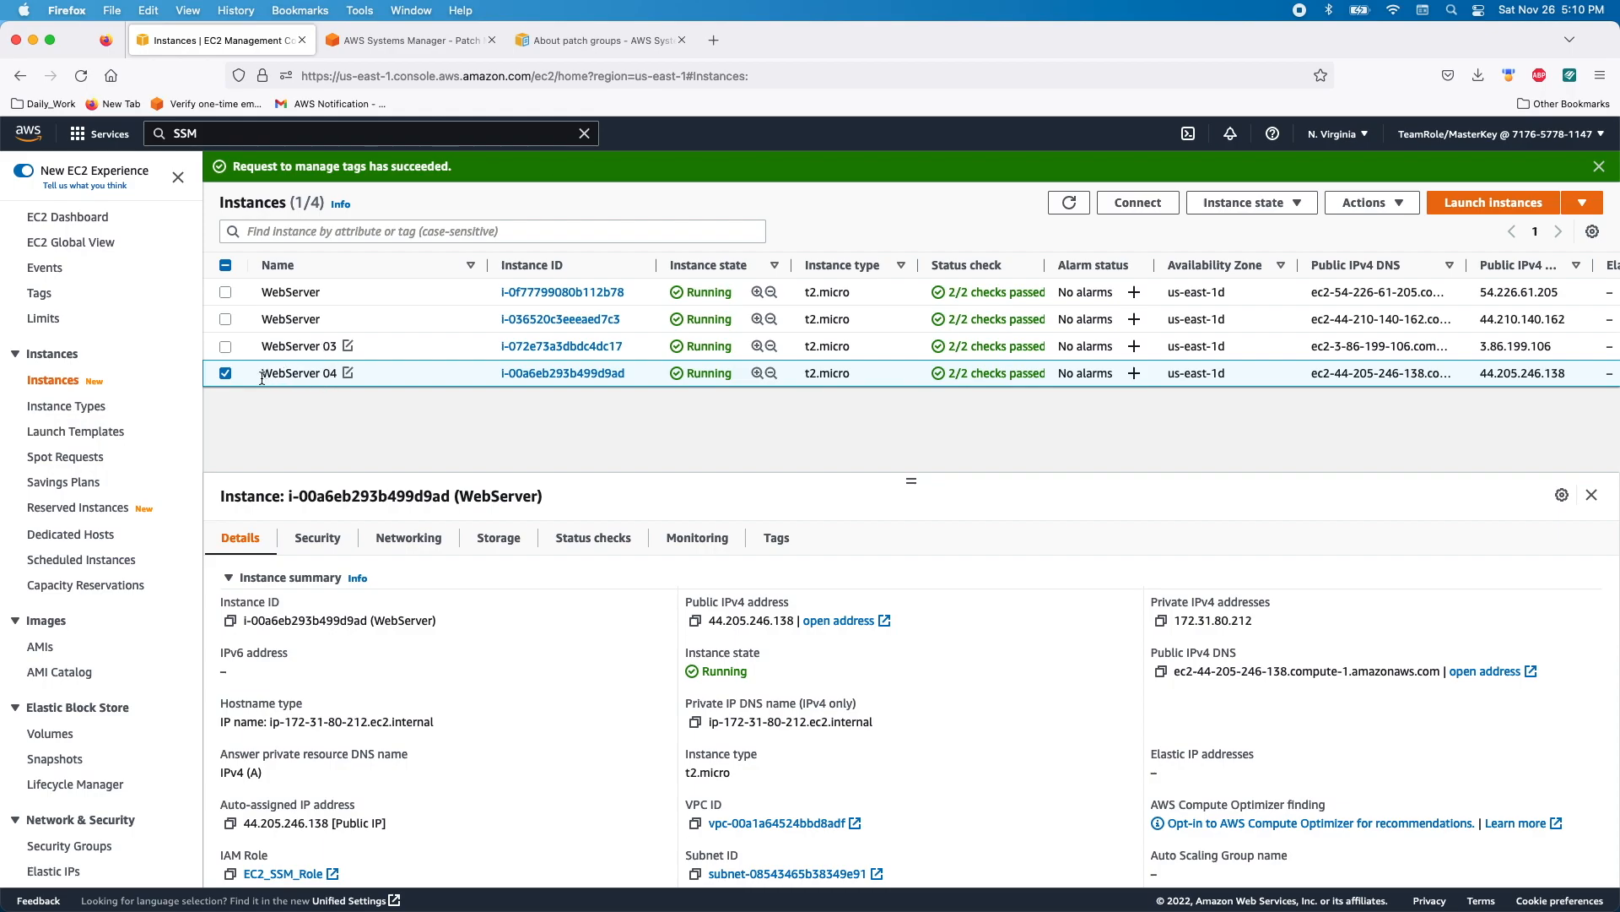
left_click(777, 537)
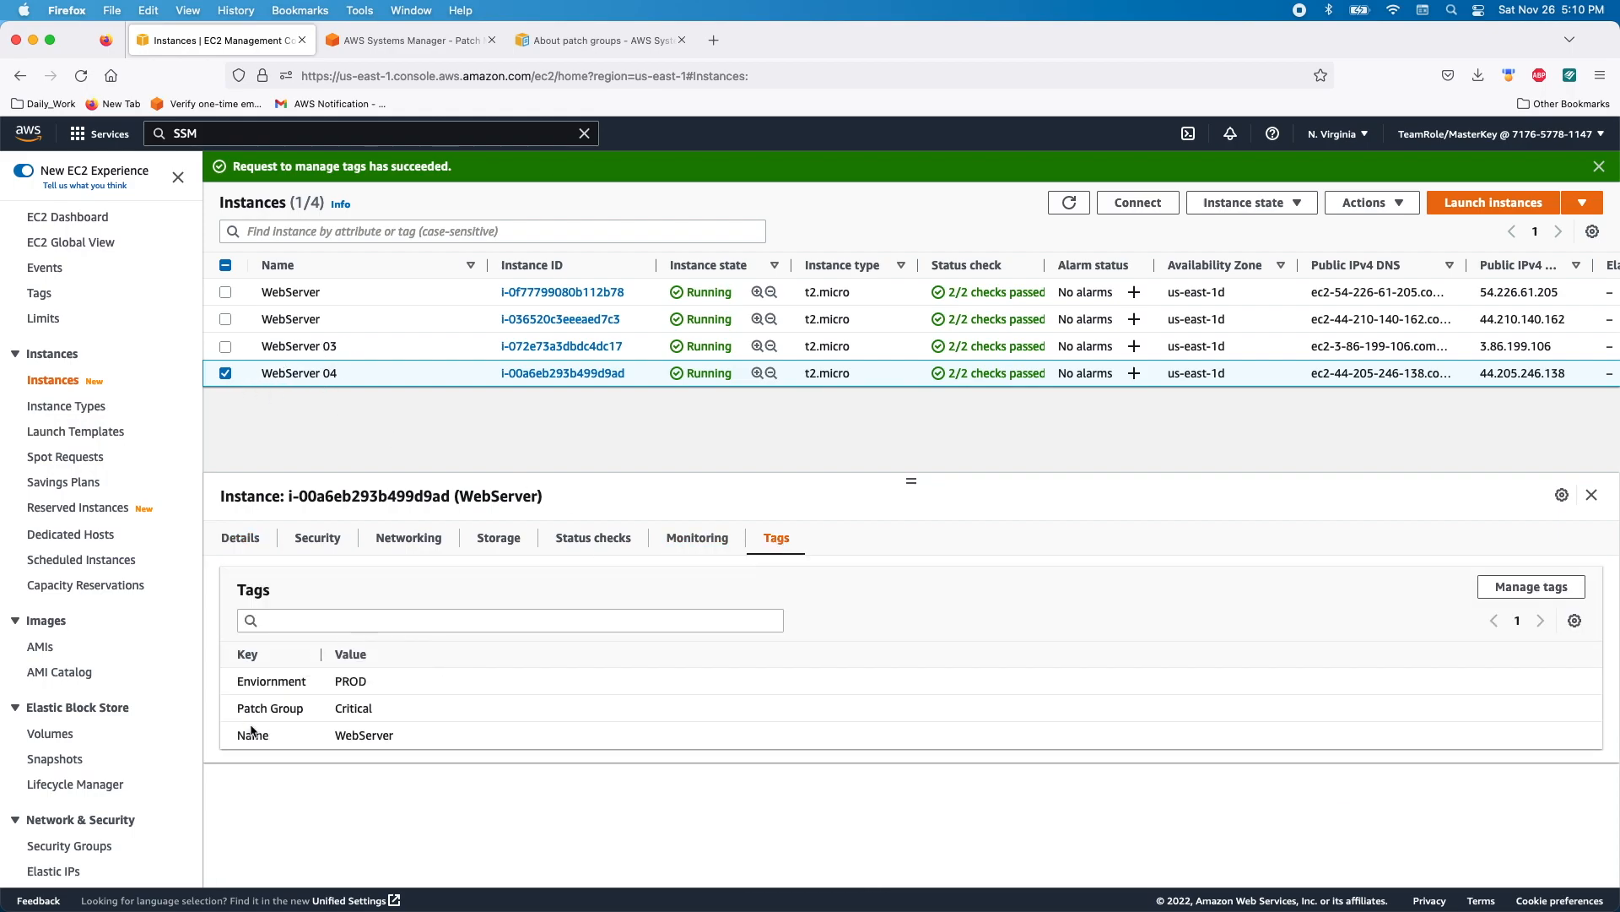
left_click_drag(240, 710, 393, 710)
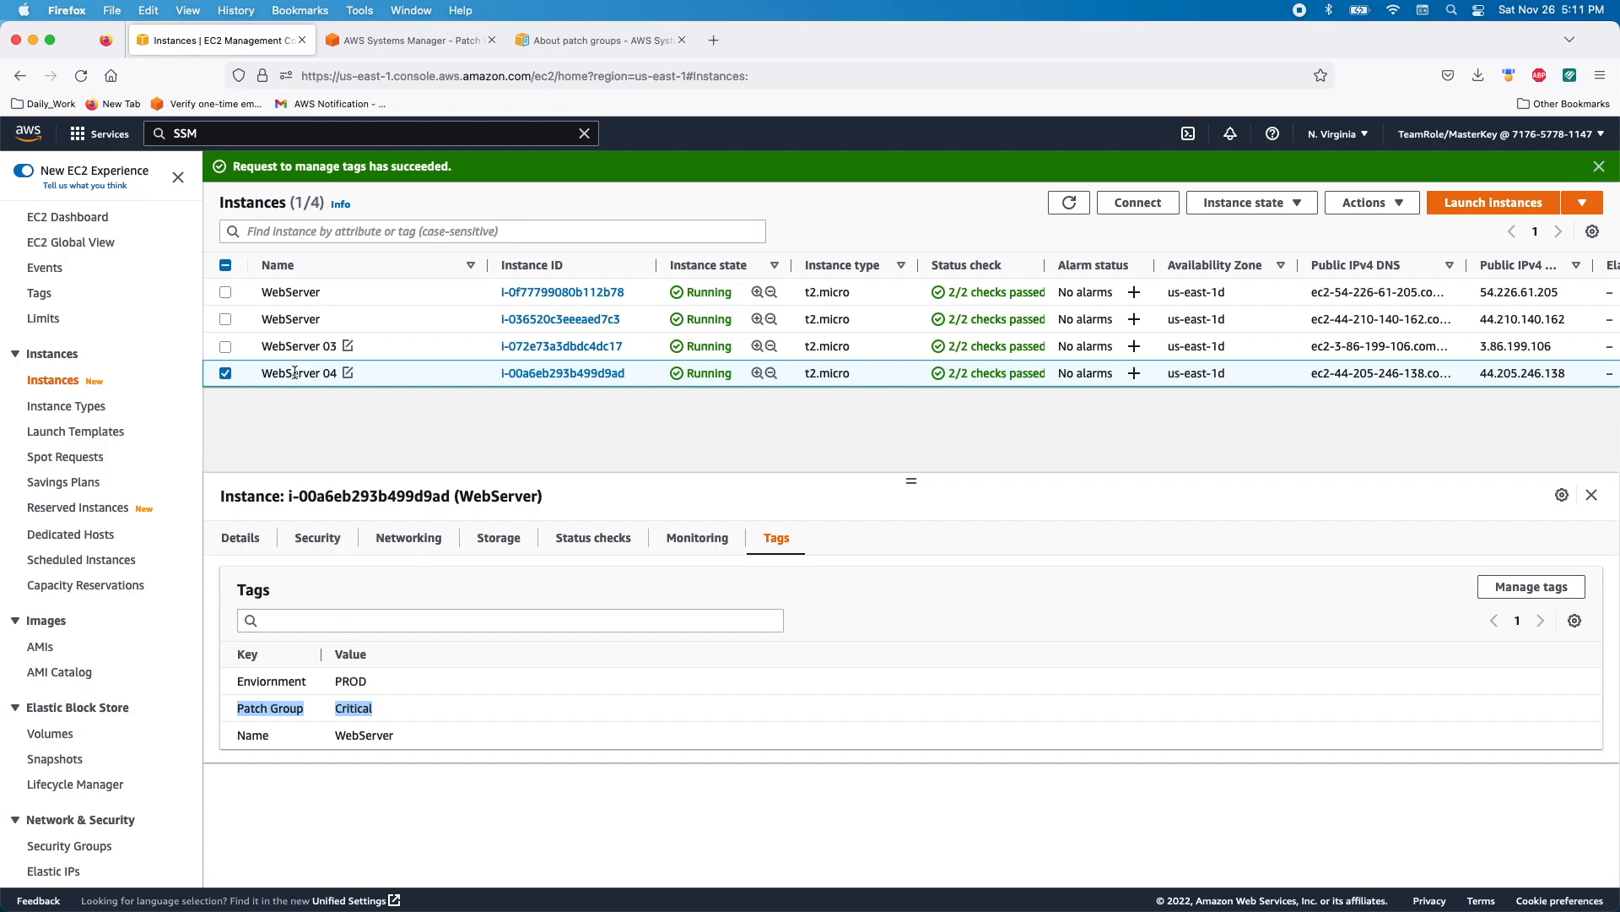
- Switch to Patch Manager and open the patch group settings of the WindowsPatchBaseLine_OS_Dev baseline for modification
left_click(393, 43)
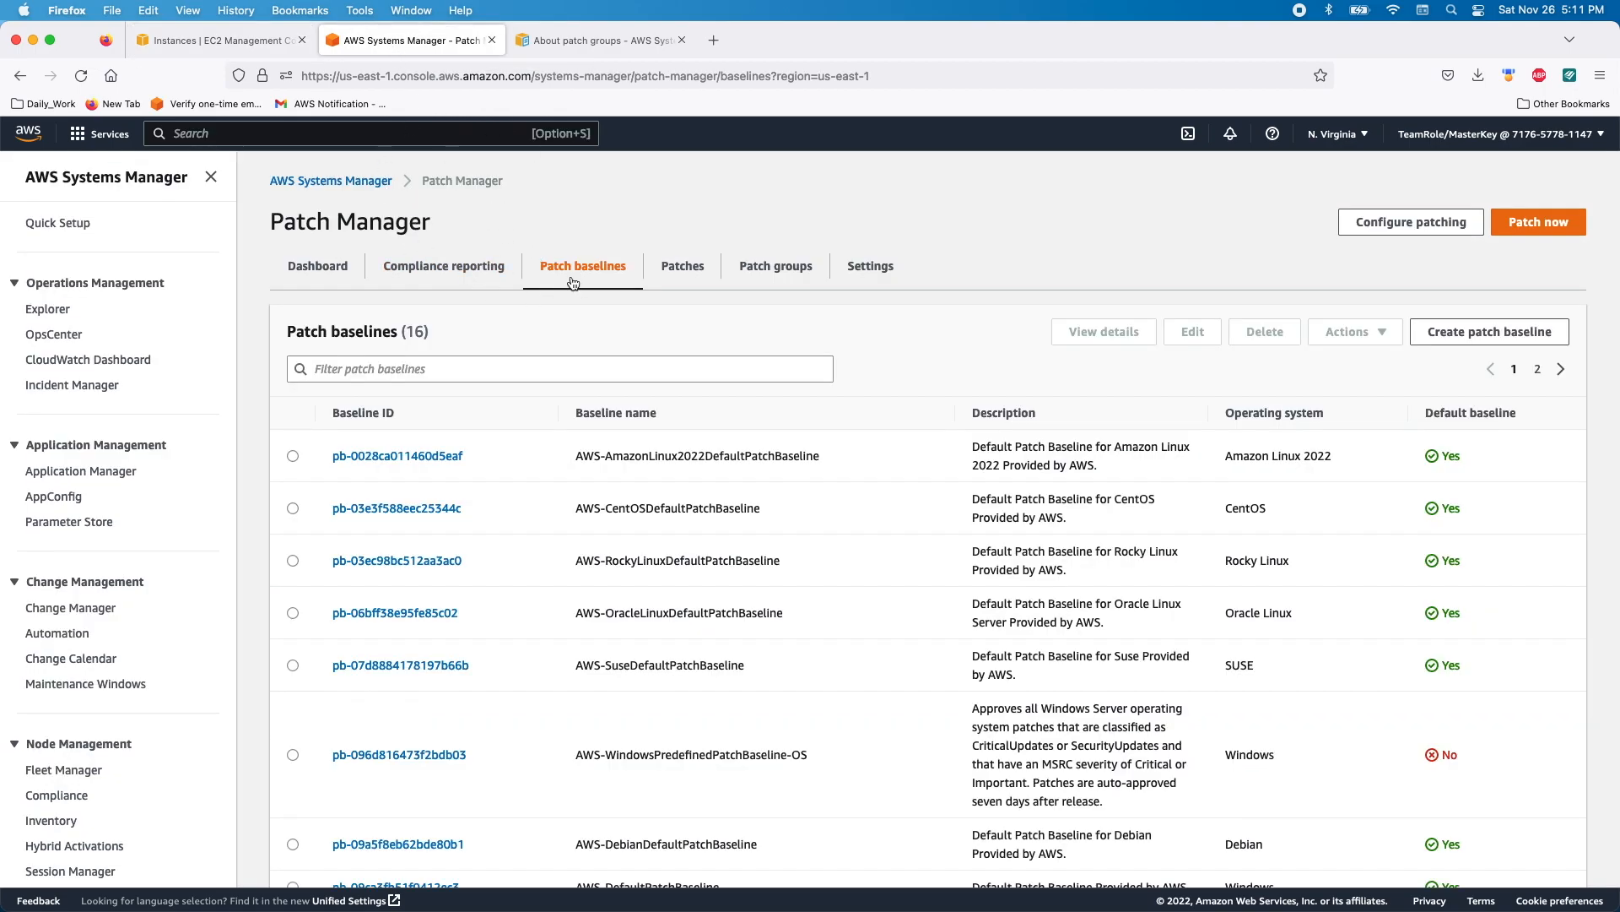
scroll(620, 430, "down", 3)
scroll(728, 596, "up", 3)
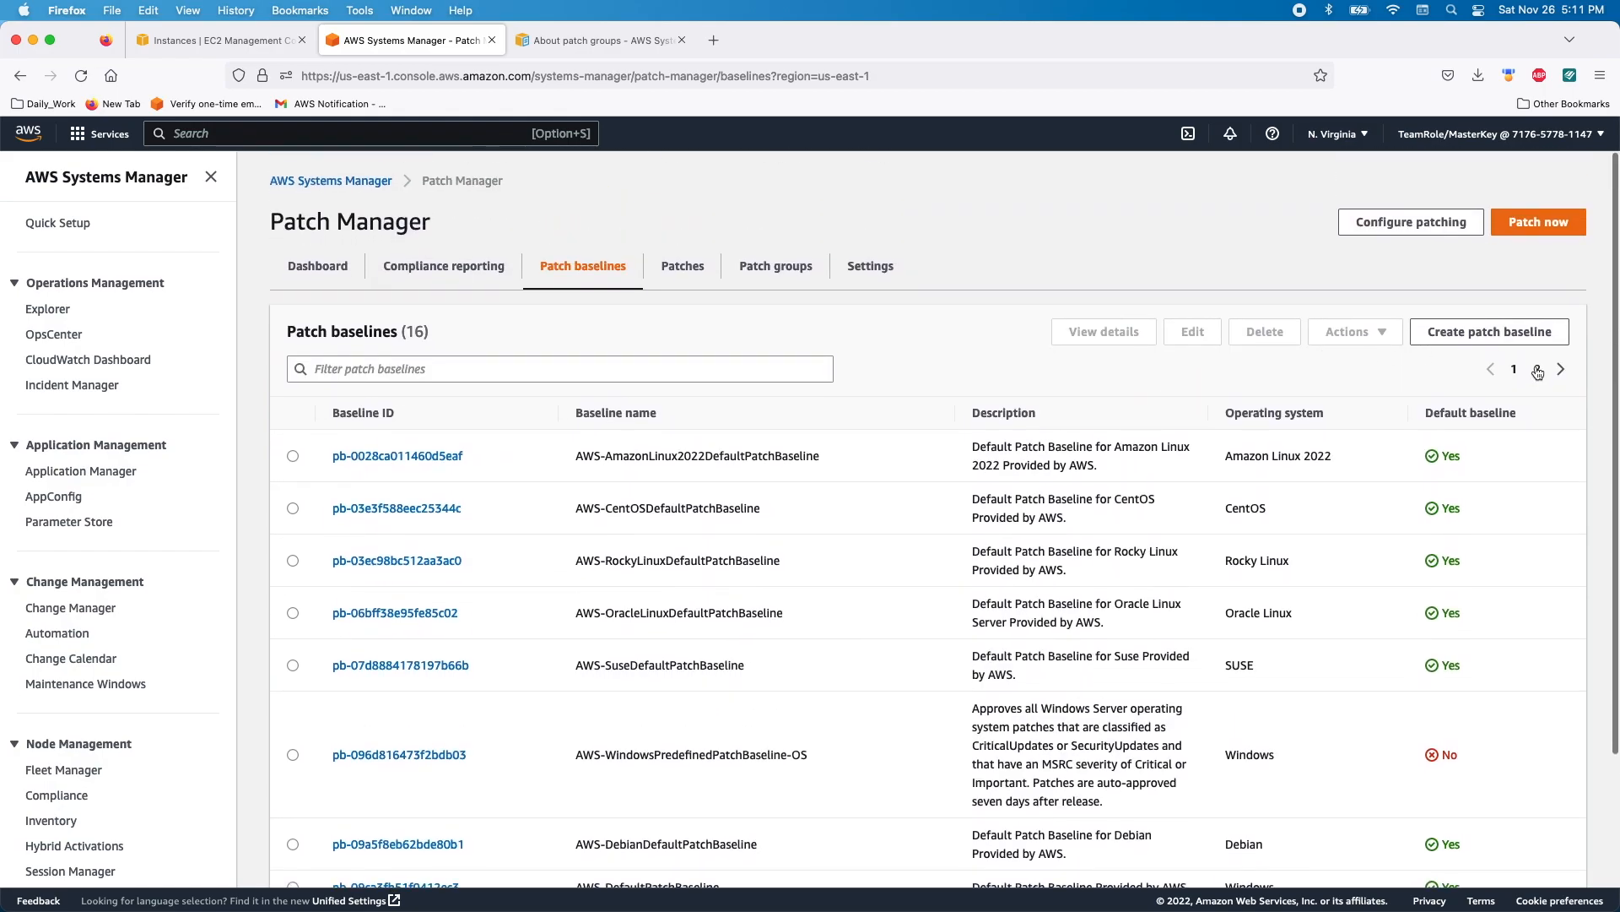
left_click(1537, 372)
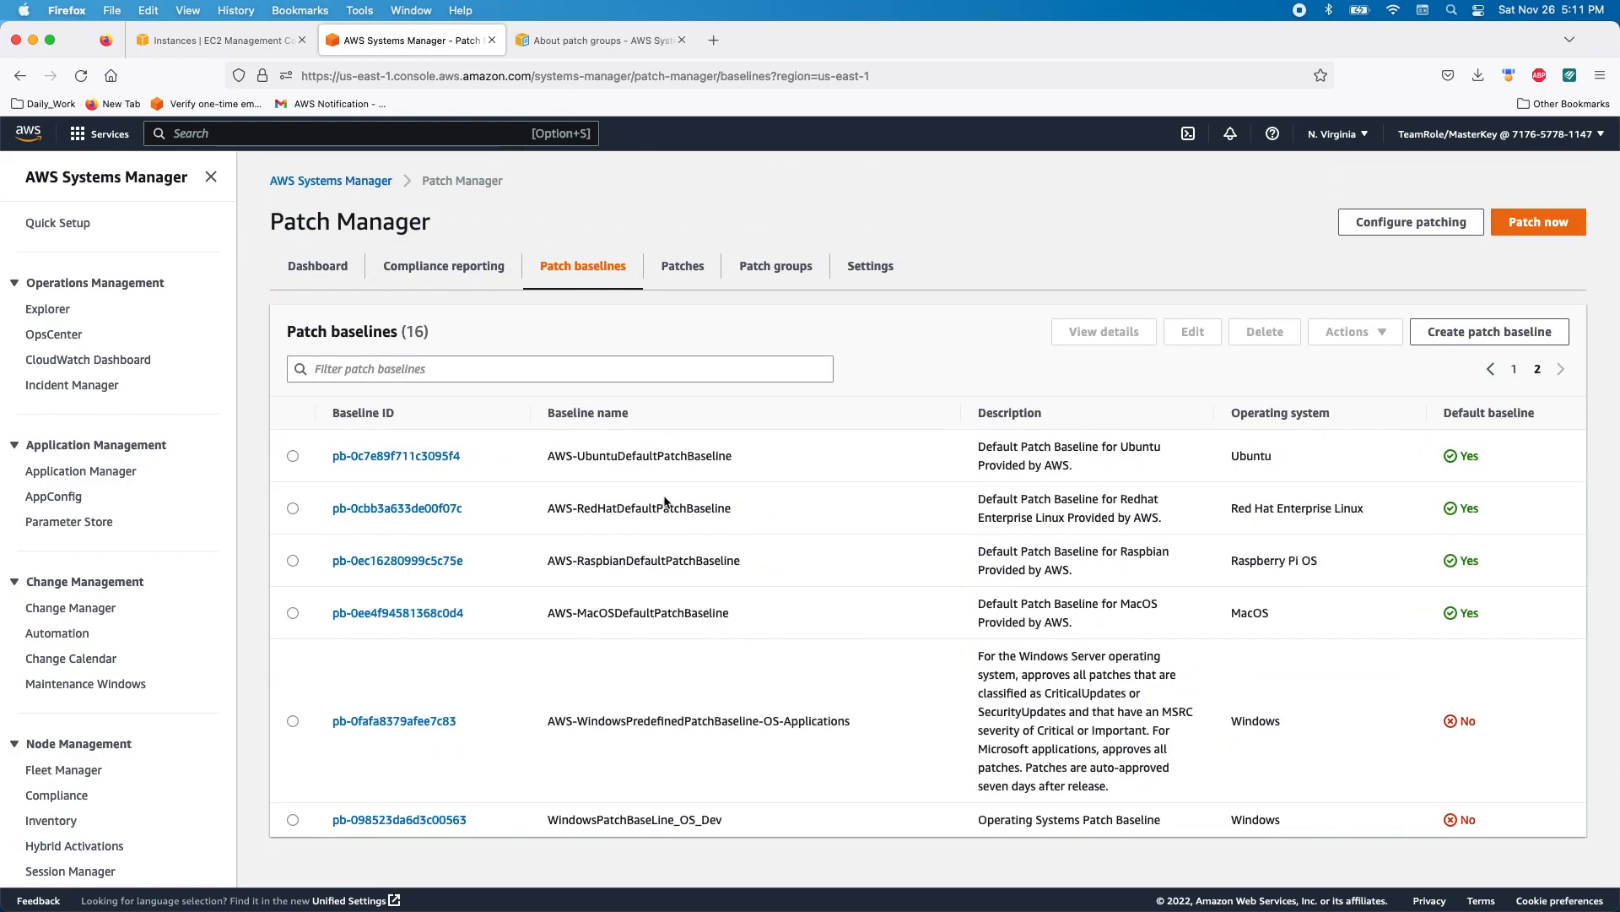
left_click(294, 821)
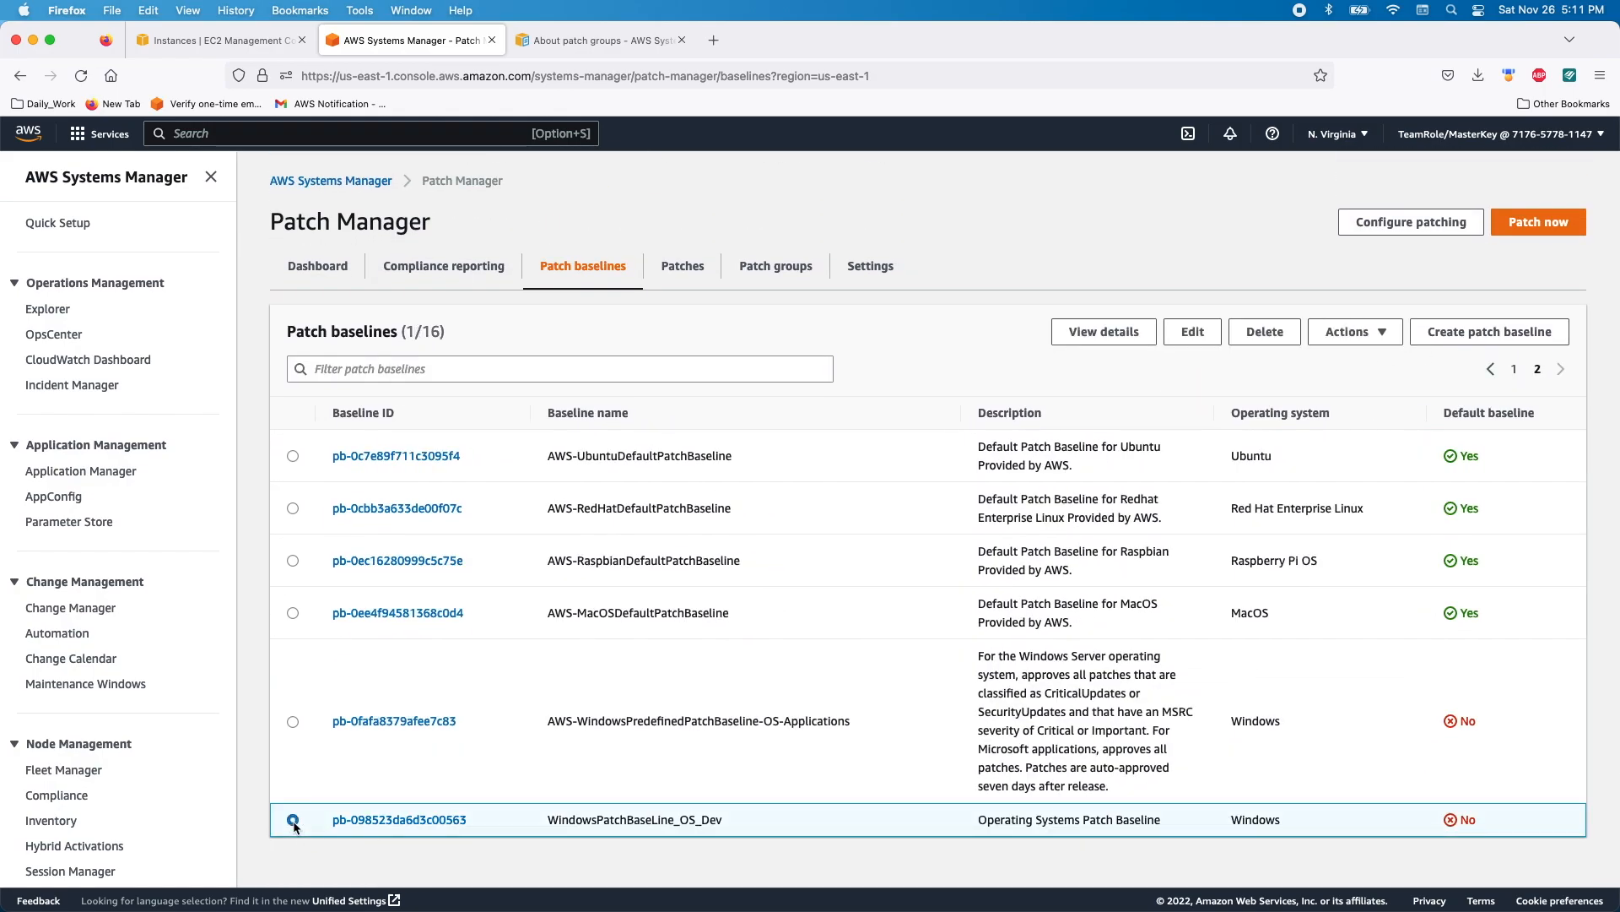
left_click(1368, 334)
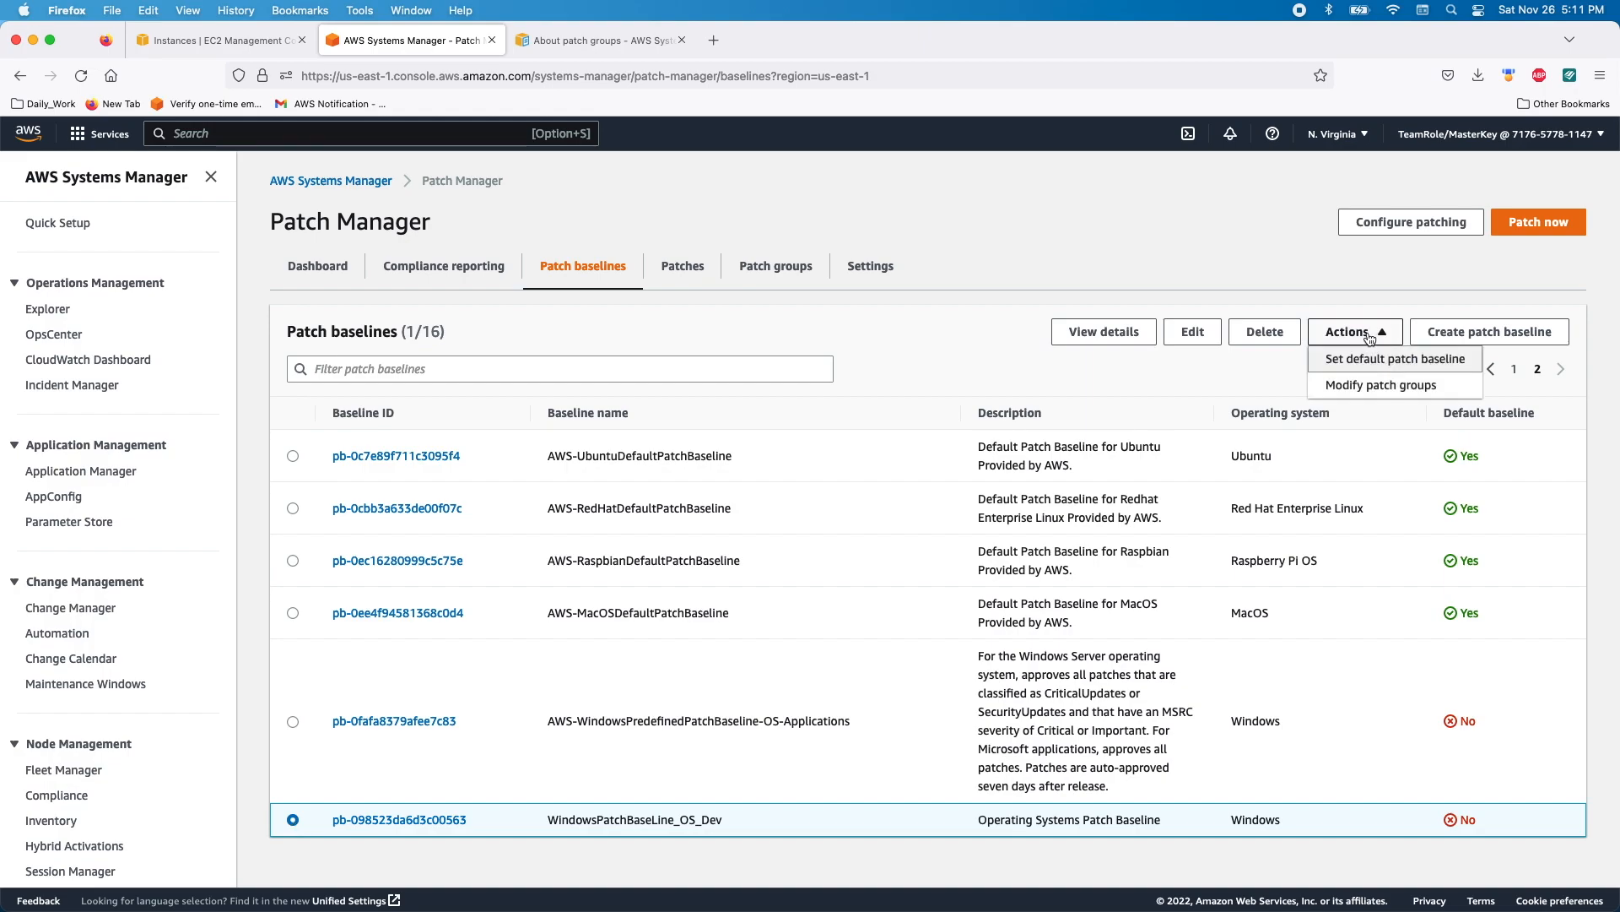
left_click(1362, 387)
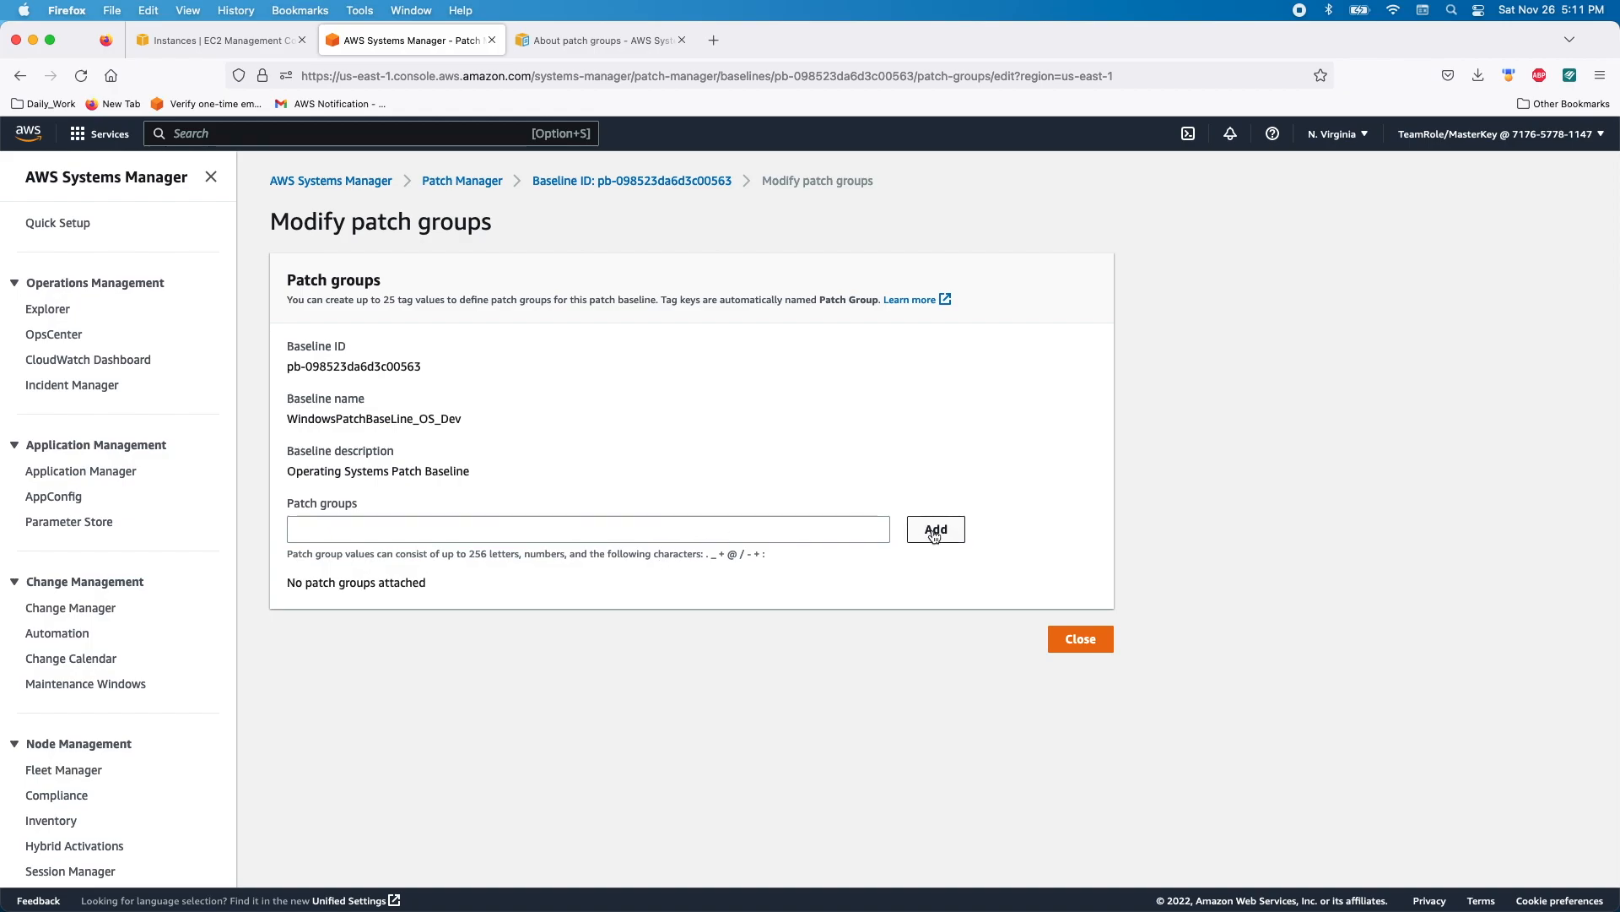
- Attach the patch group Critical to the WindowsPatchBaseLine_OS_Dev baseline and close its patch group settings
left_click(354, 529)
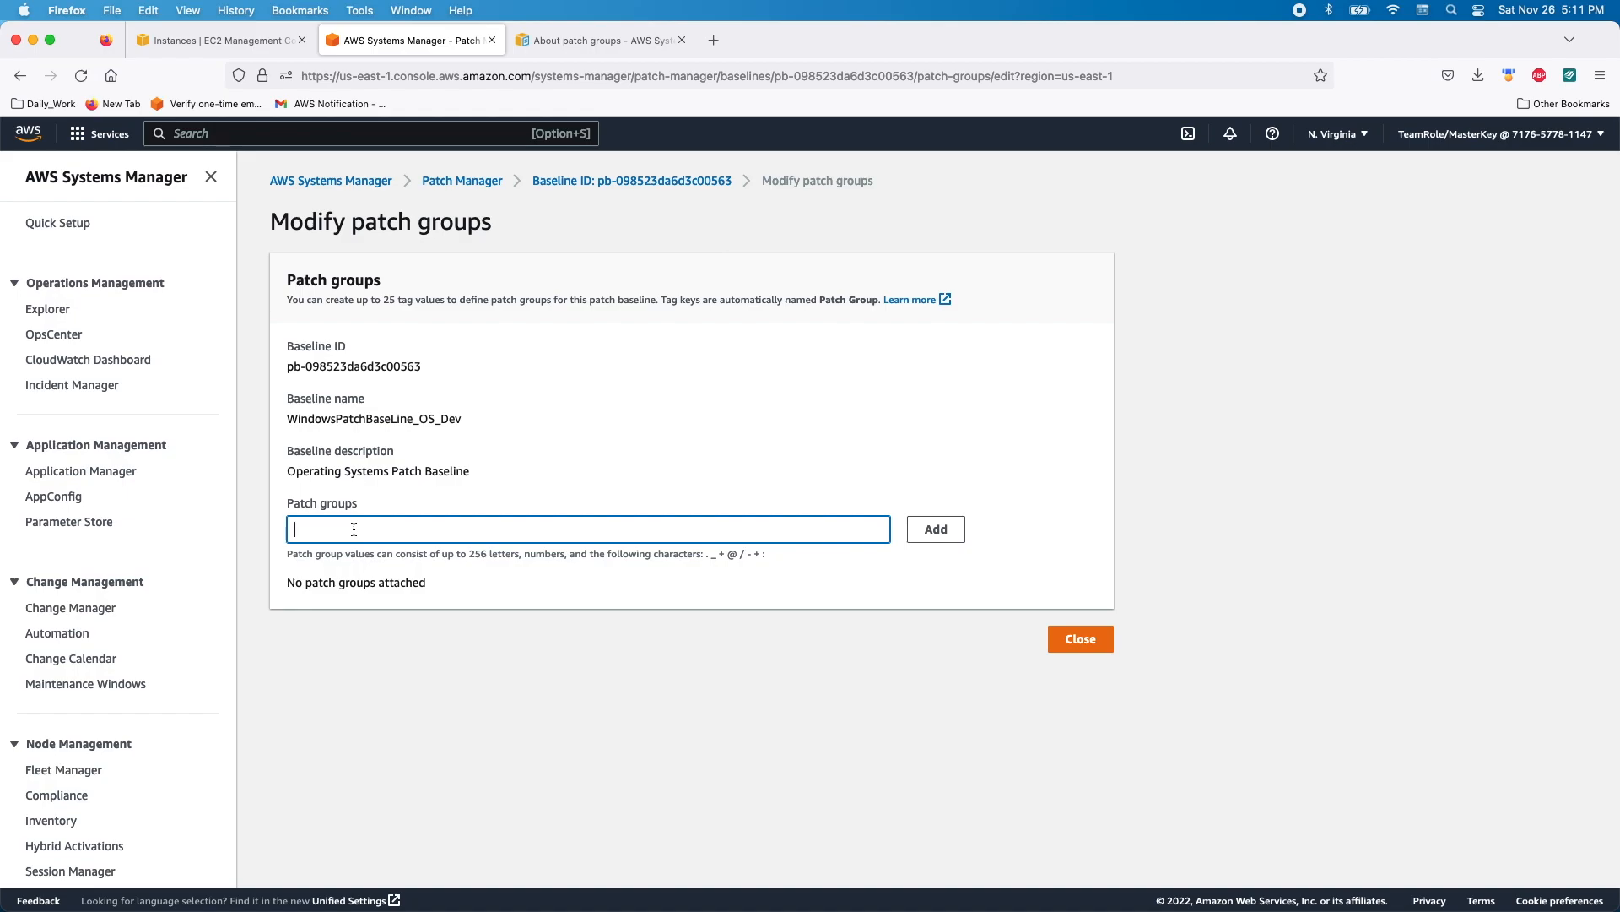
type("Critical")
left_click(929, 530)
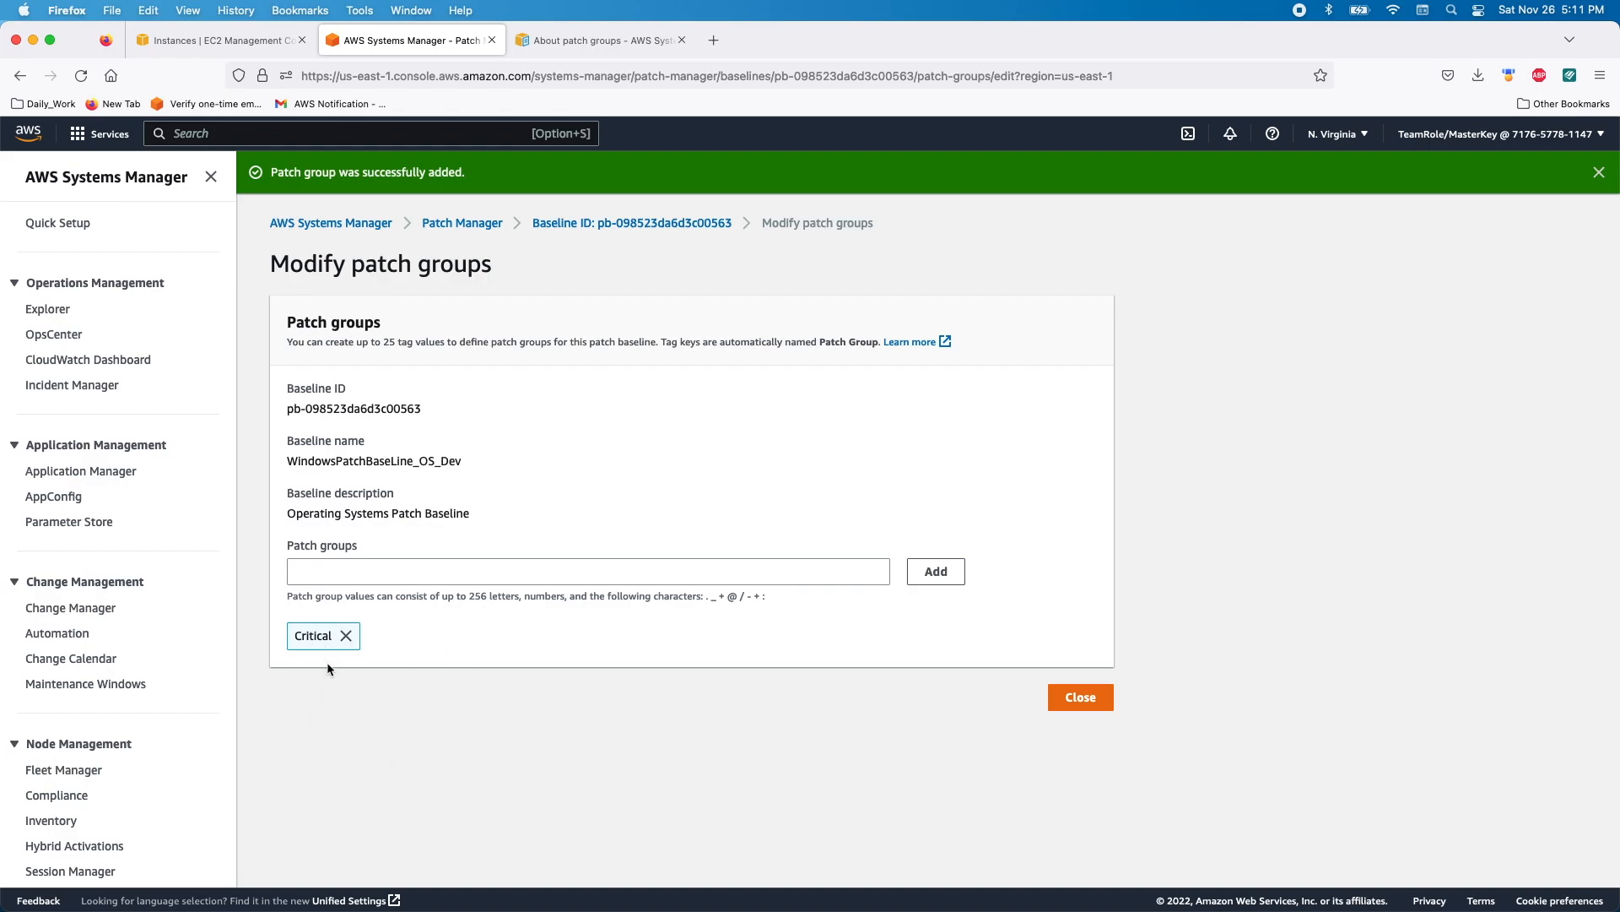
left_click(1082, 697)
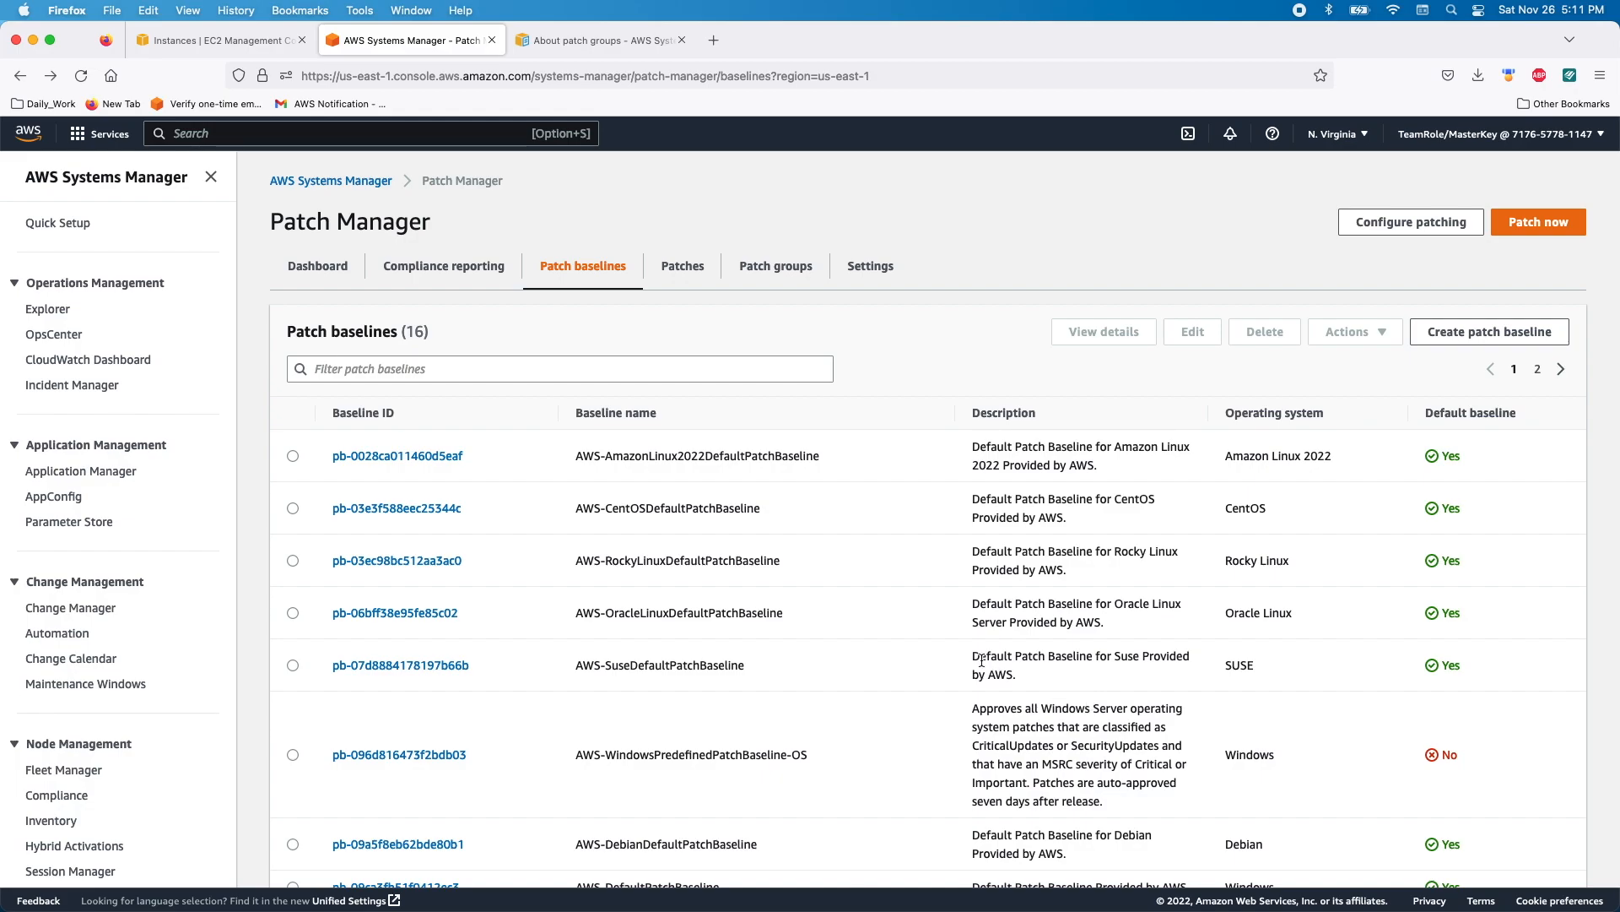
- Start a new maintenance window and enter Production_Maintainance_Window as both its name and its description
scroll(923, 663, "down", 4)
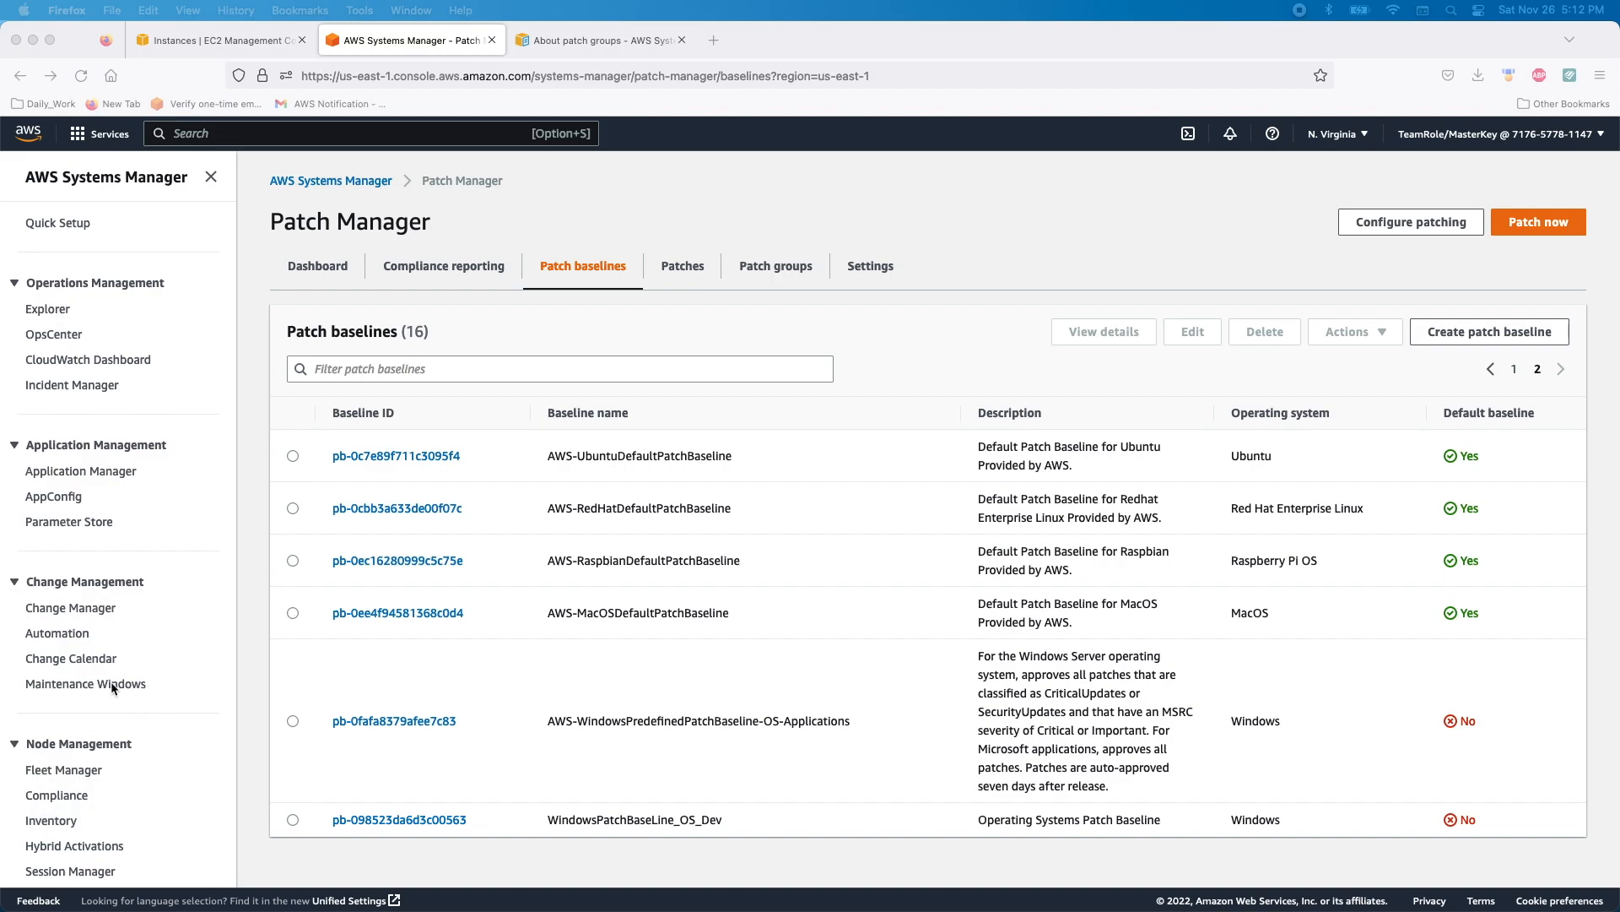
left_click(76, 690)
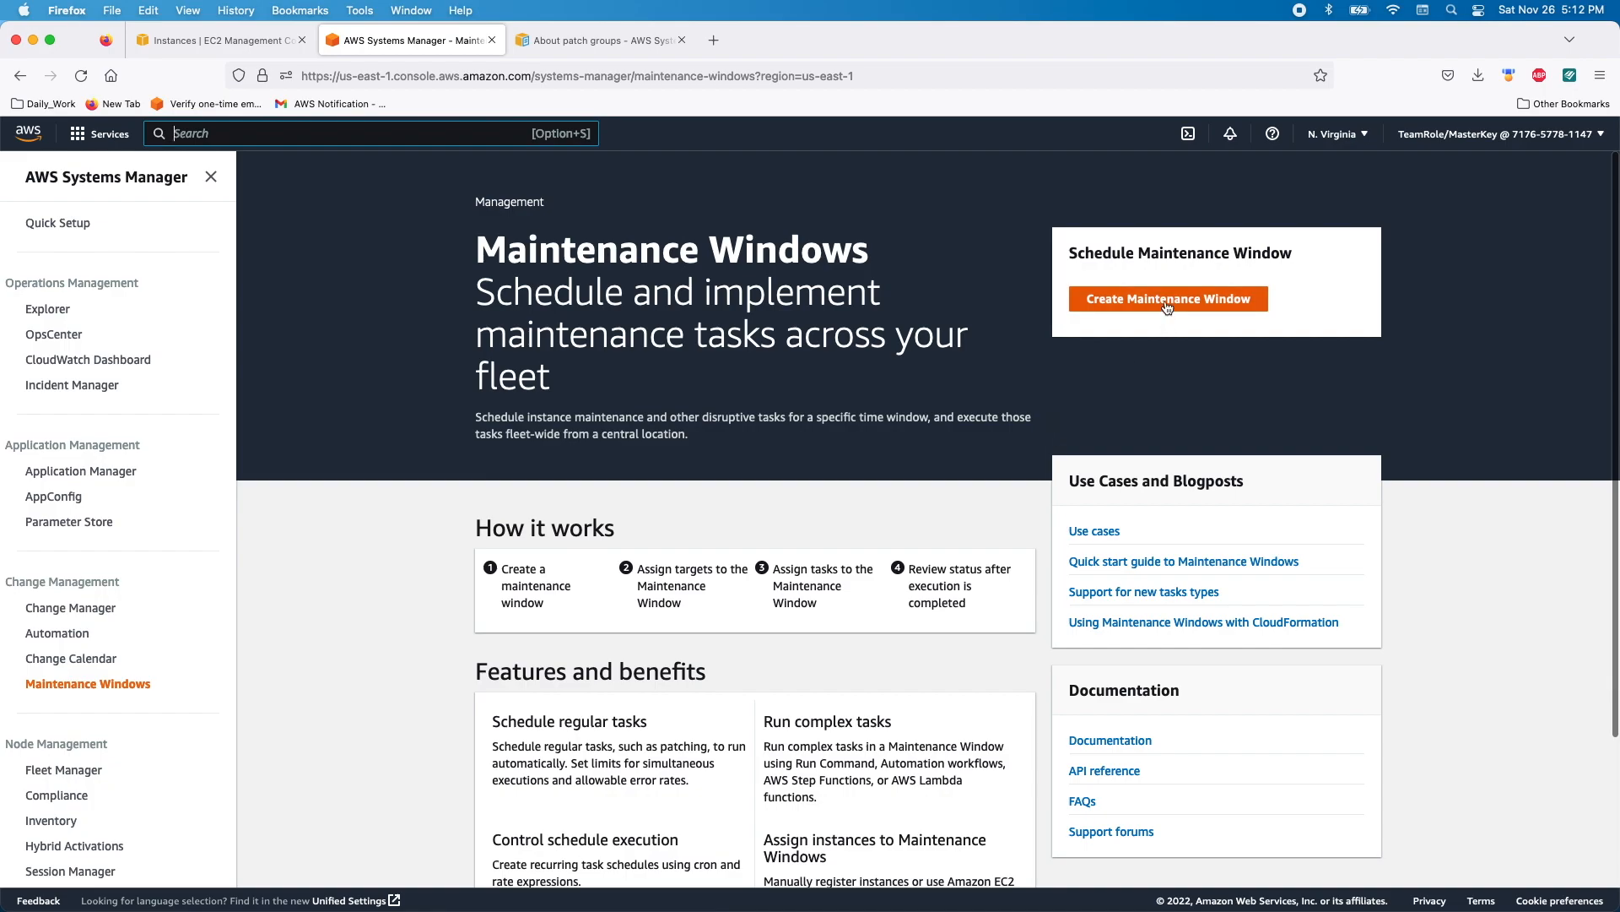
left_click(1167, 300)
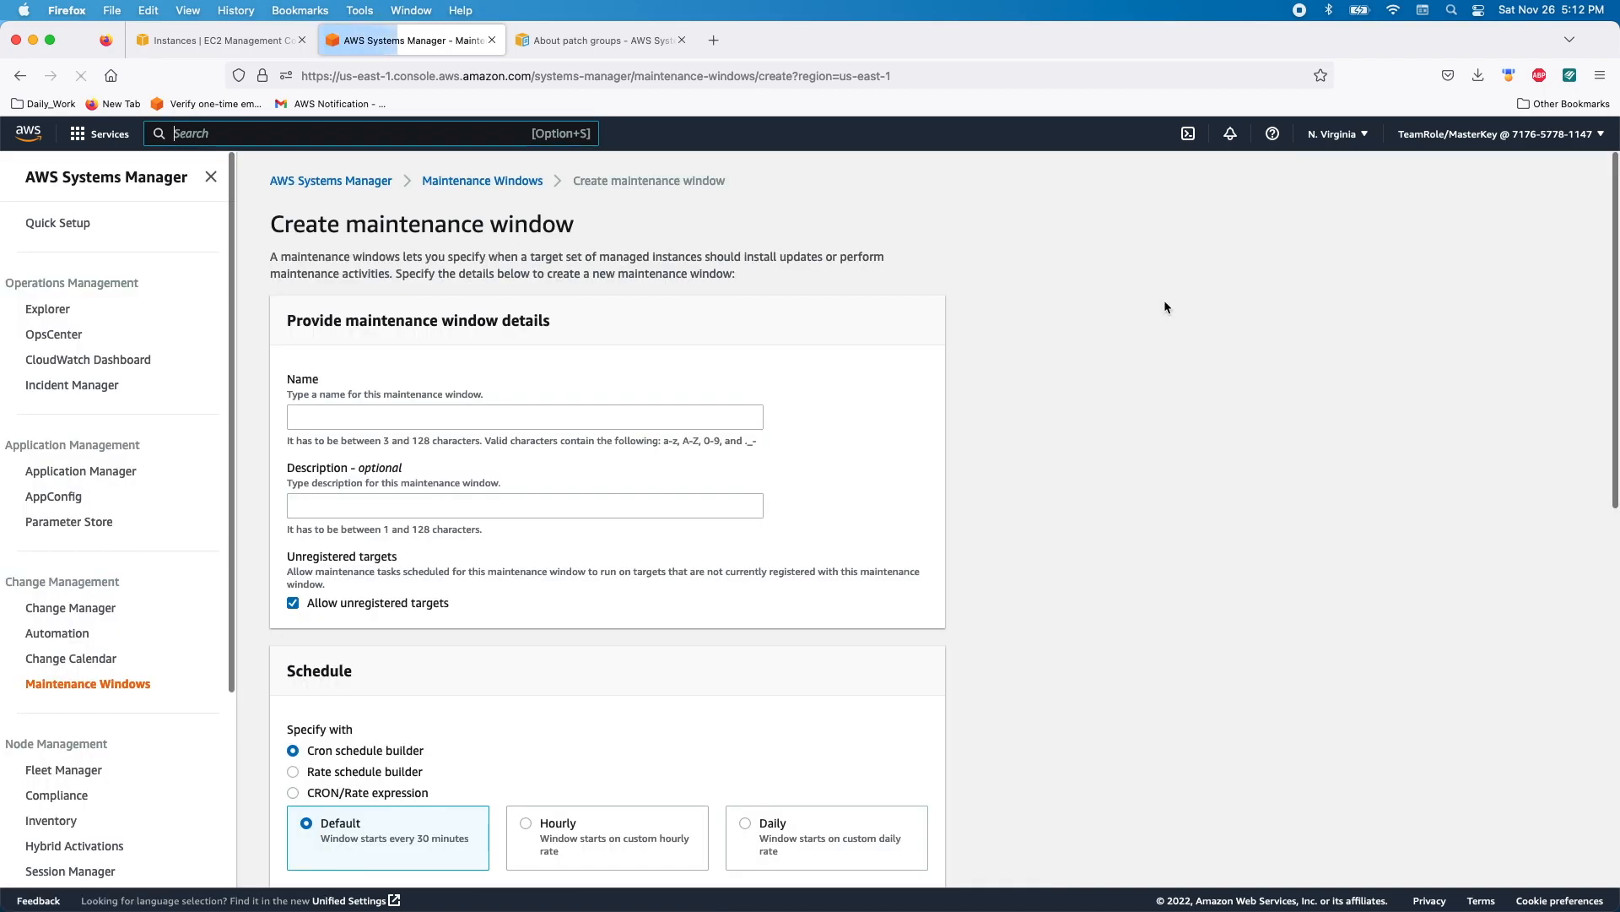
left_click(364, 415)
type("Product")
type("uction_Maintainance_Windows")
key("BackSpace")
left_click_drag(505, 420, 267, 420)
key("super+c")
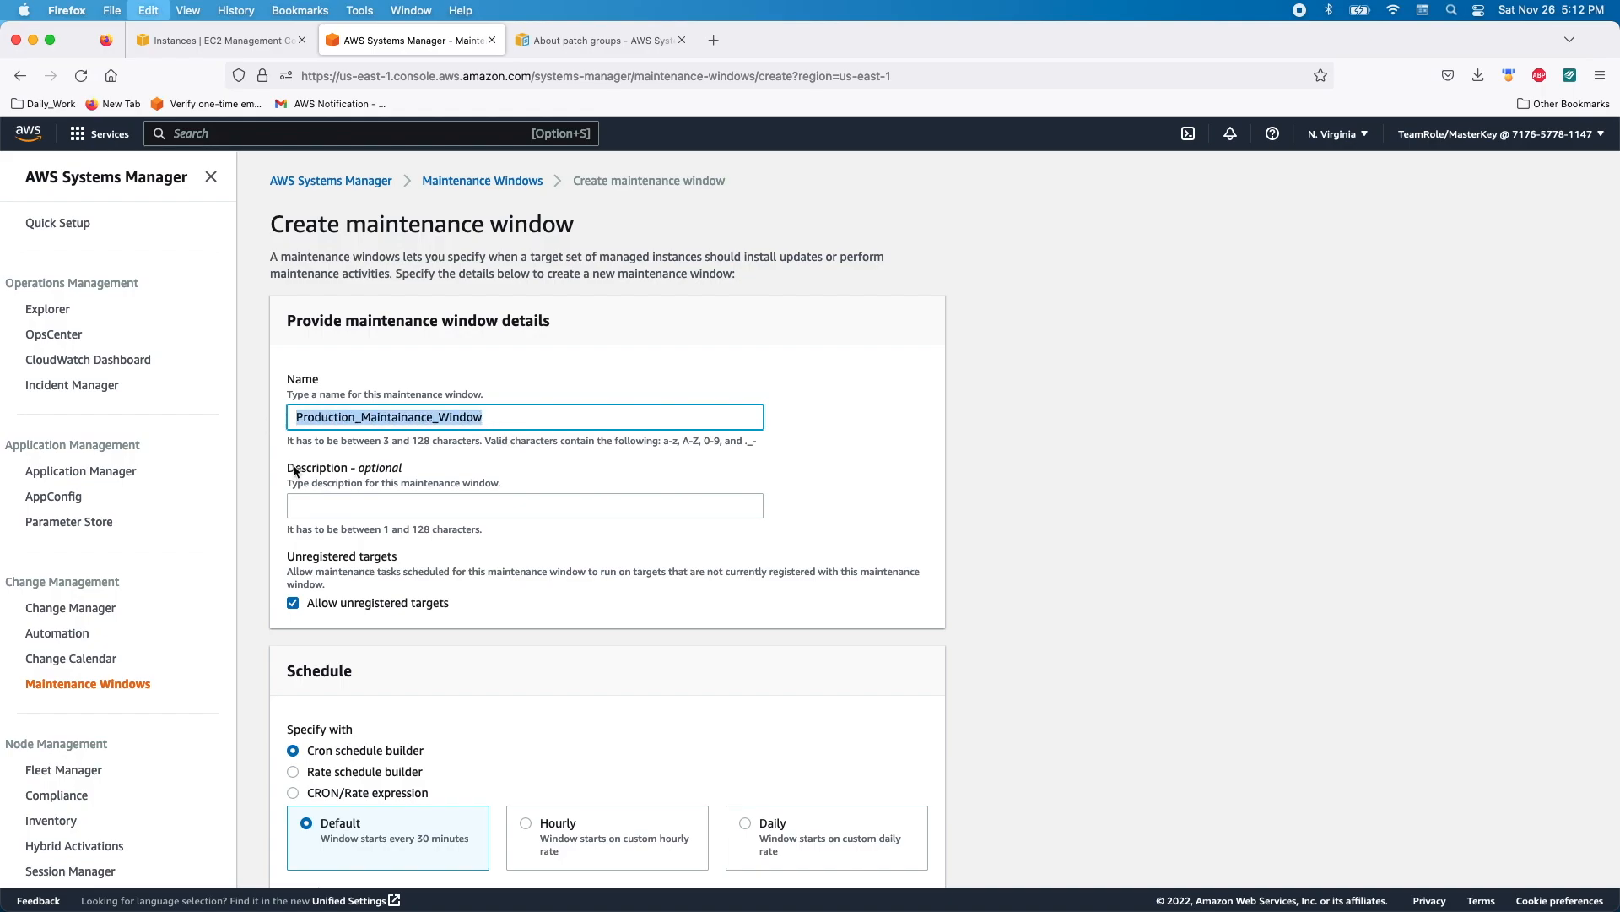
left_click(320, 504)
key("super+v")
- Set a rate schedule that starts the window every 30 days with a duration of 12 hours
scroll(337, 475, "down", 5)
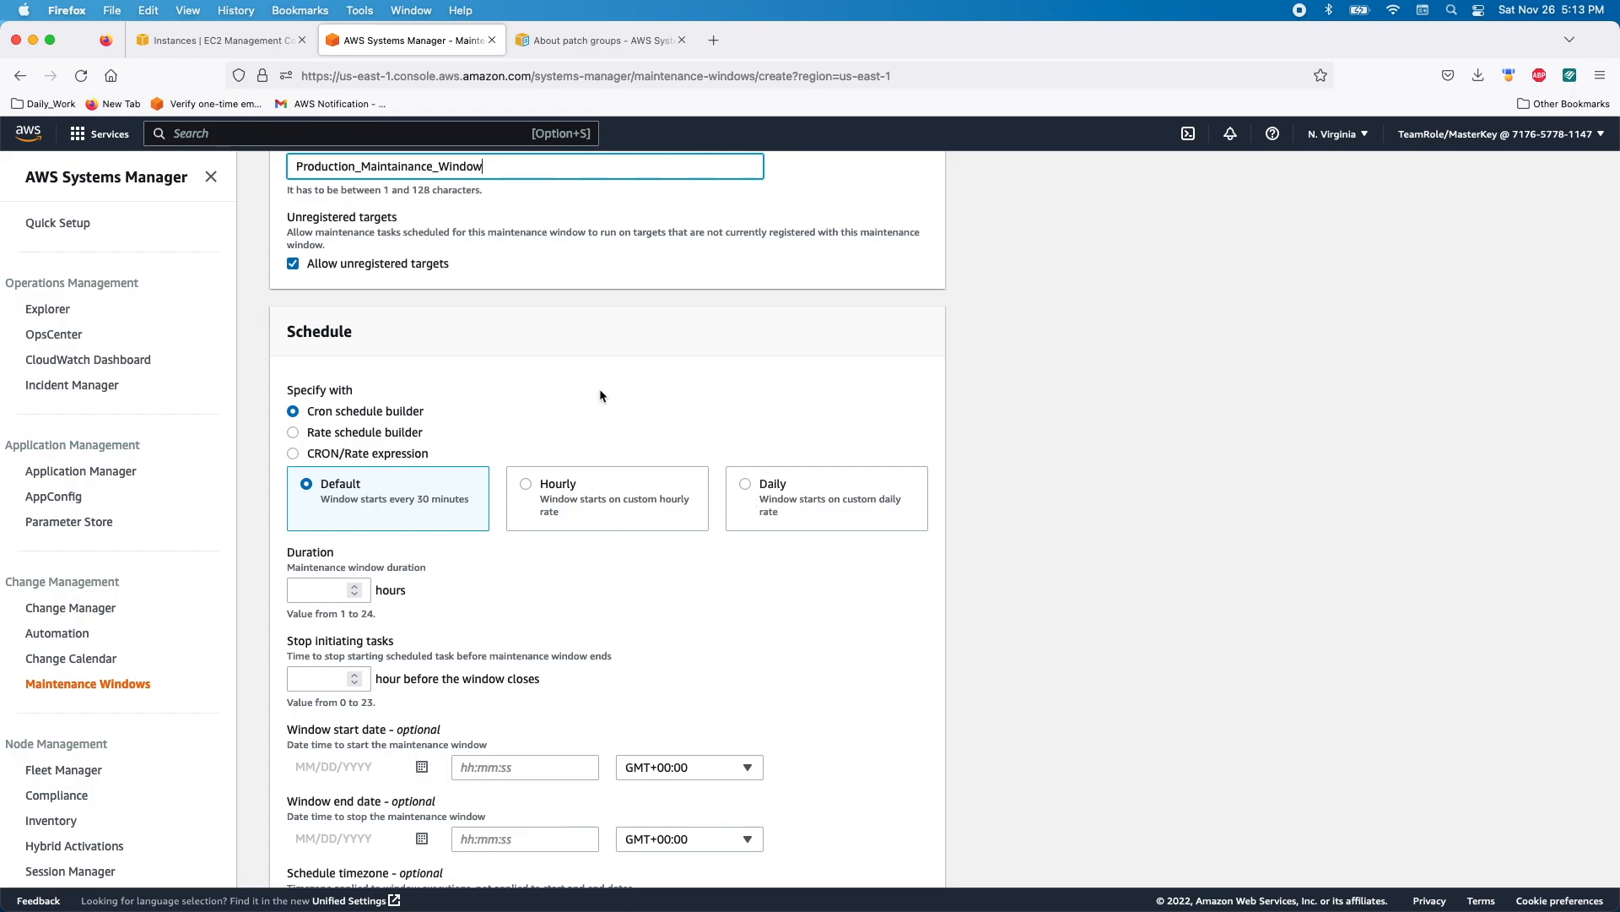
left_click(293, 432)
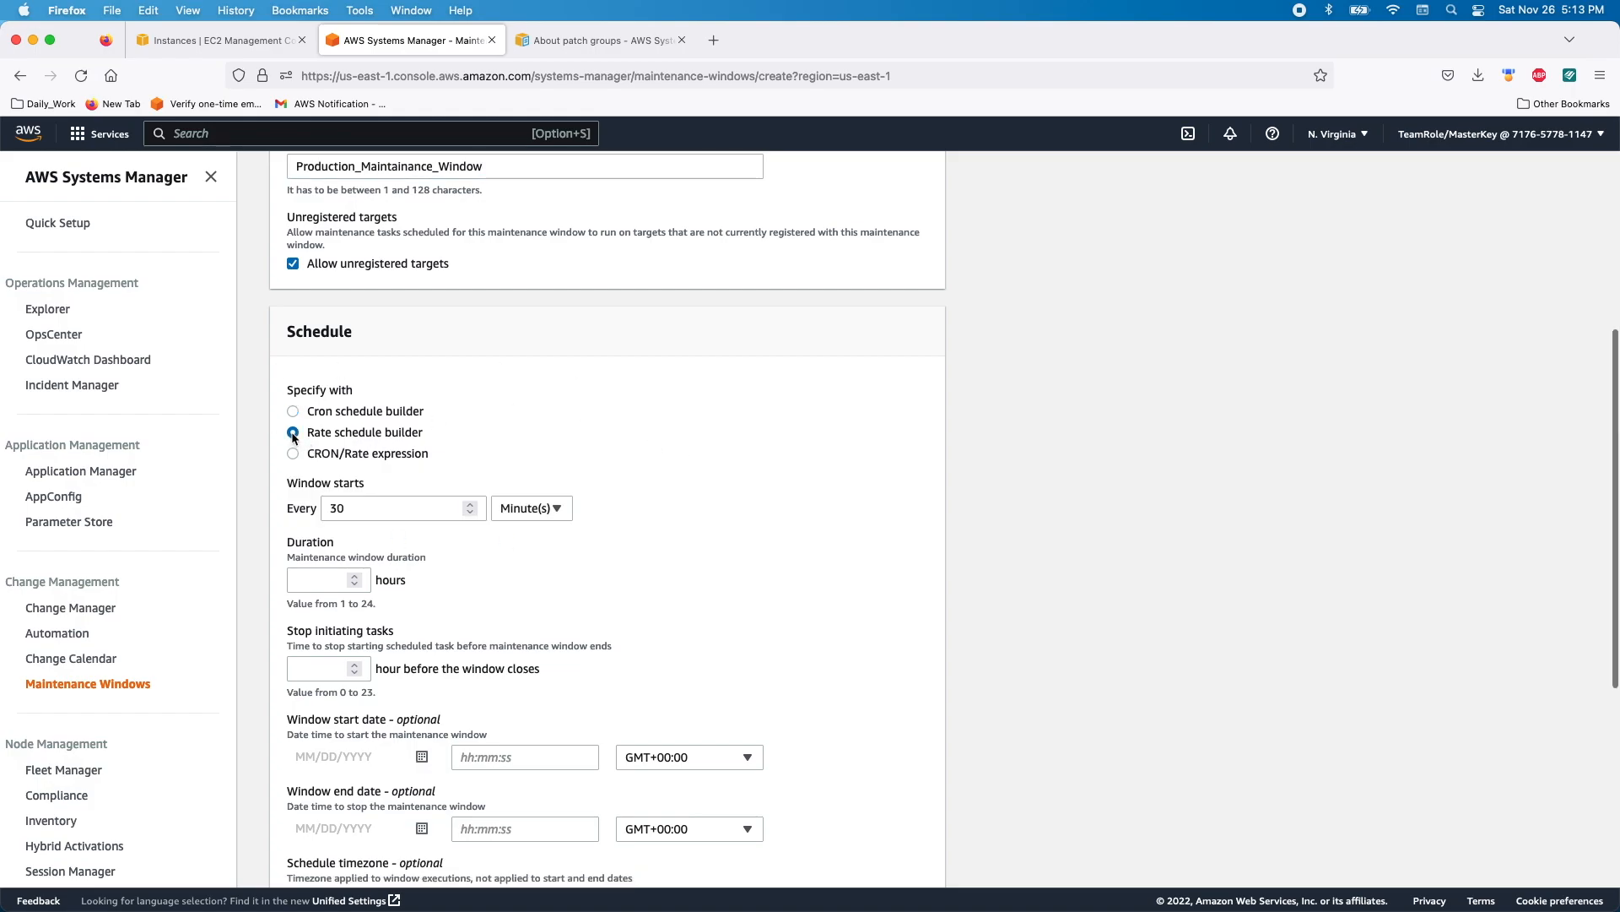
left_click(360, 506)
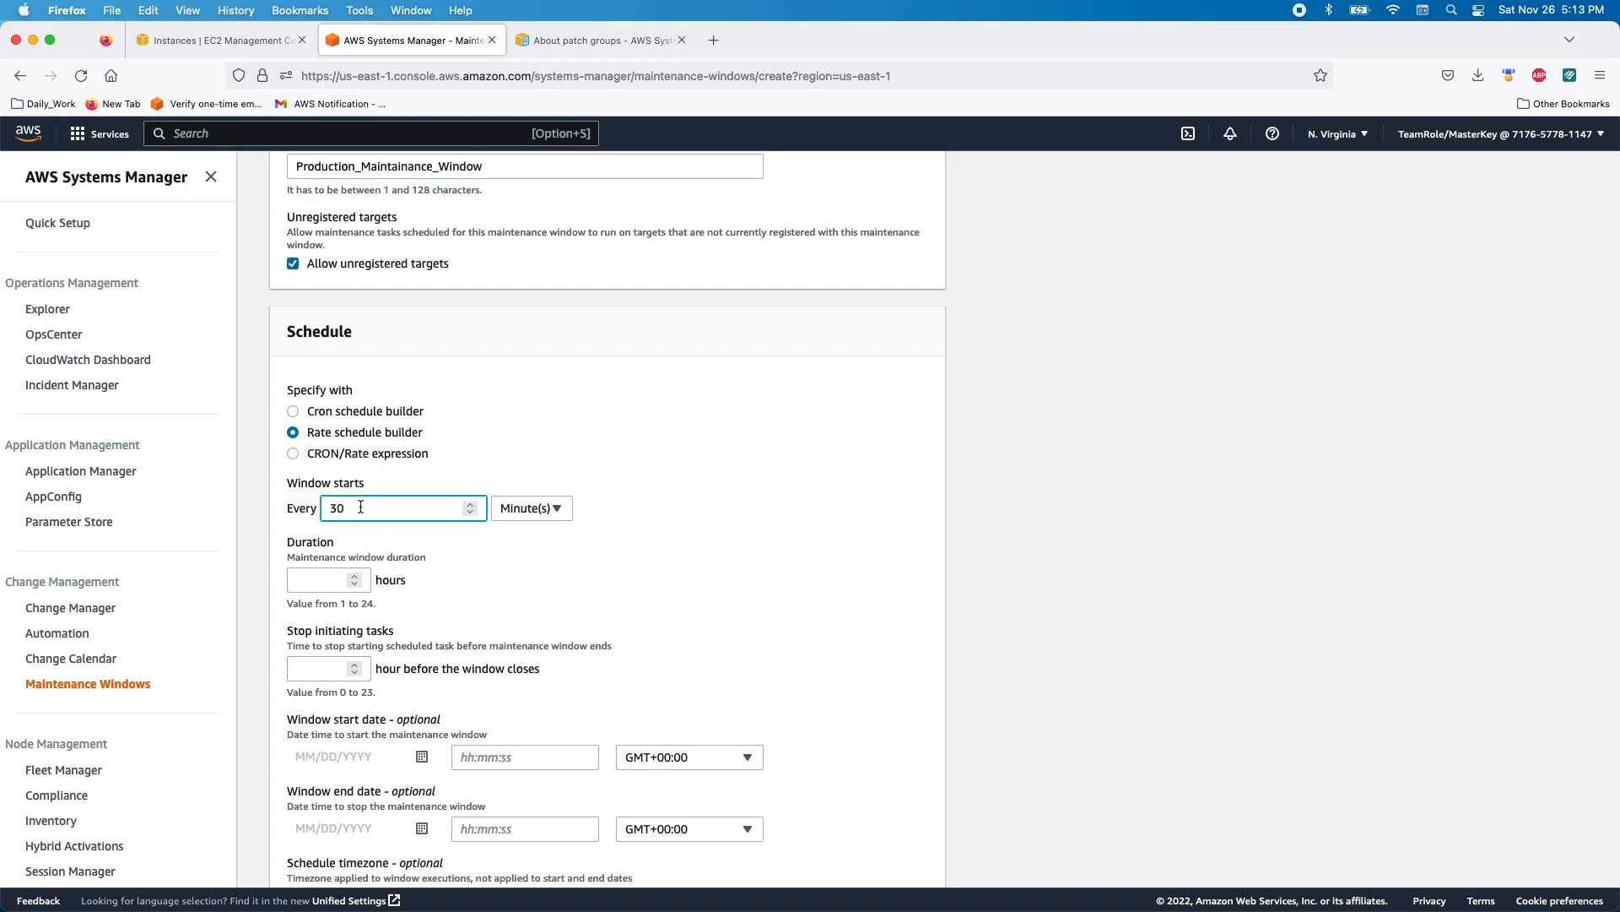
left_click(528, 511)
left_click(519, 623)
left_click_drag(392, 508, 272, 508)
left_click(395, 545)
left_click(322, 577)
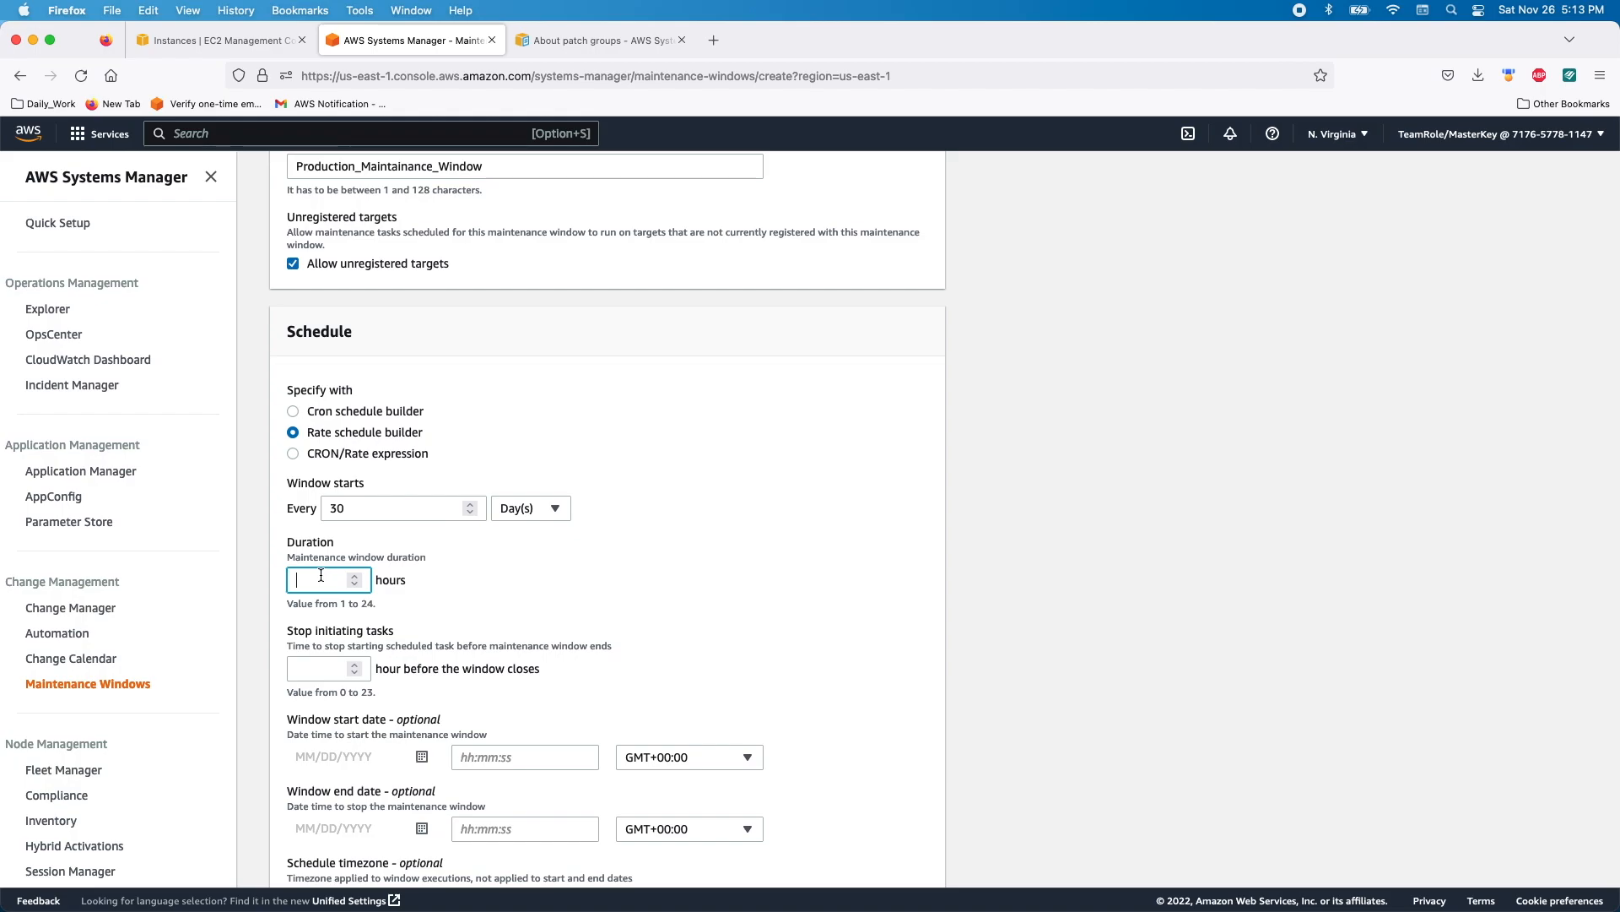
type("12")
left_click(525, 584)
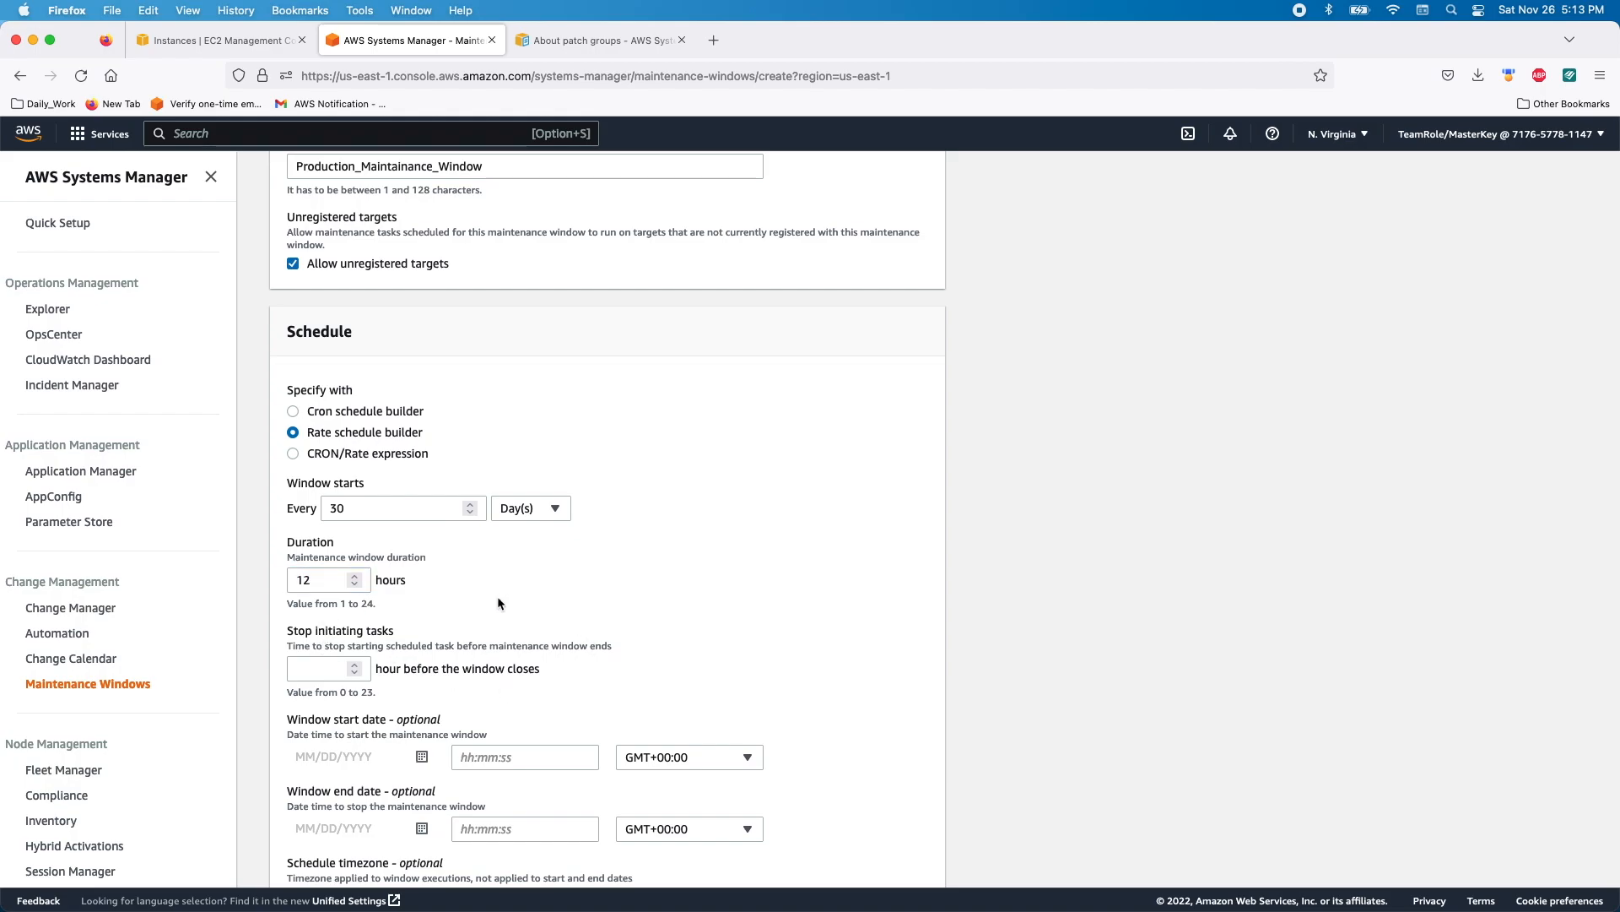
- Switch the schedule to the cron schedule builder and set the maintenance window duration to 2 hours
left_click(293, 454)
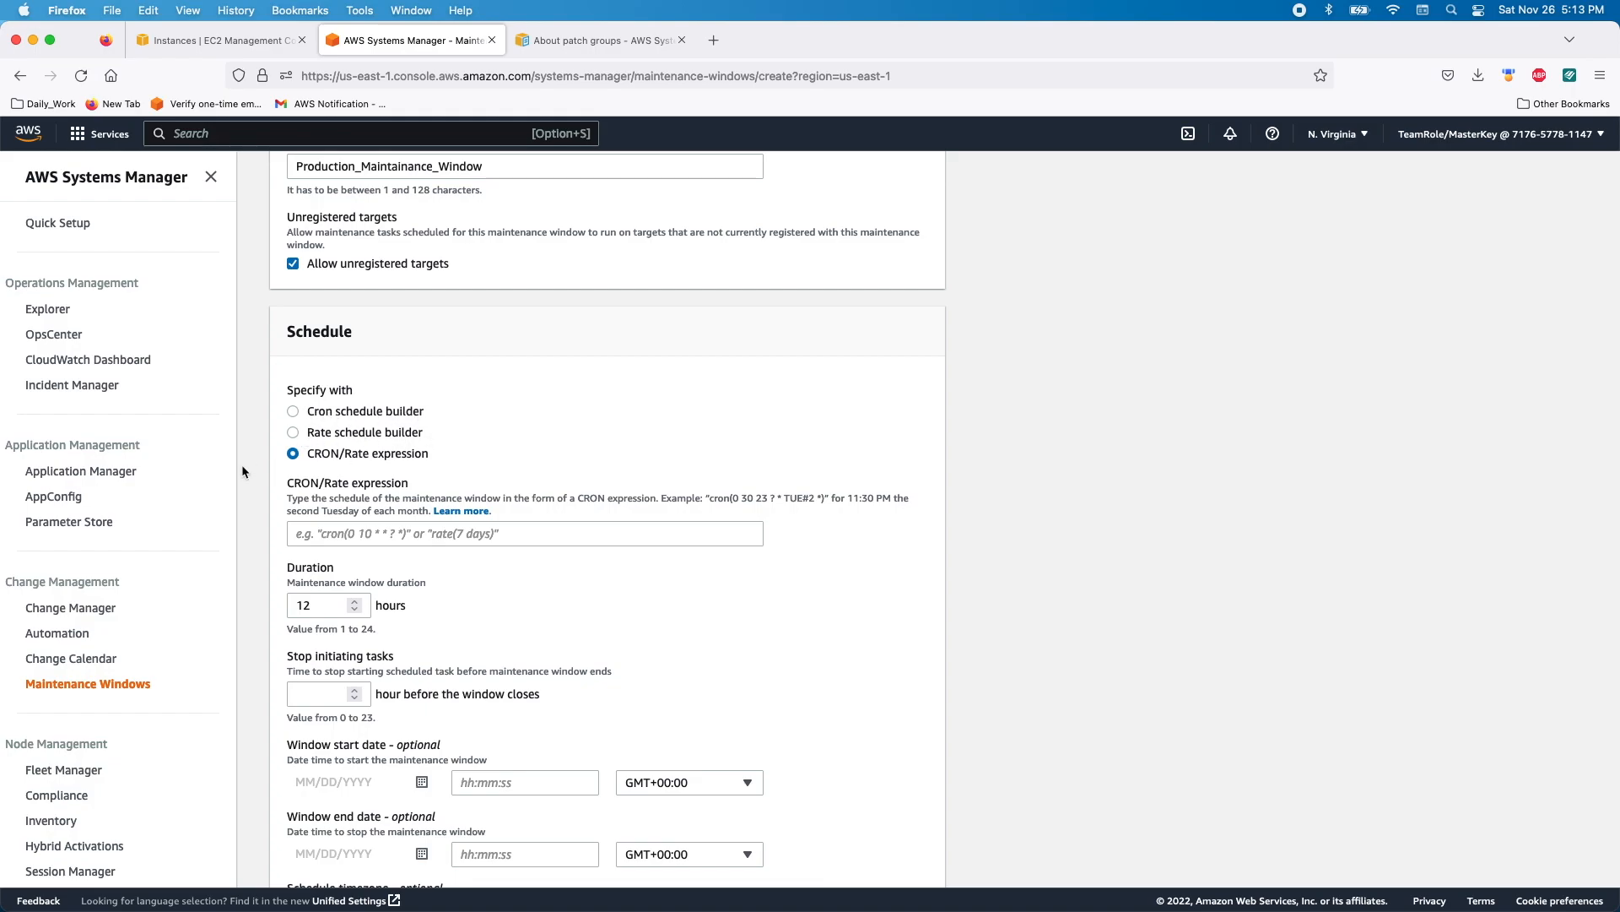
left_click(321, 413)
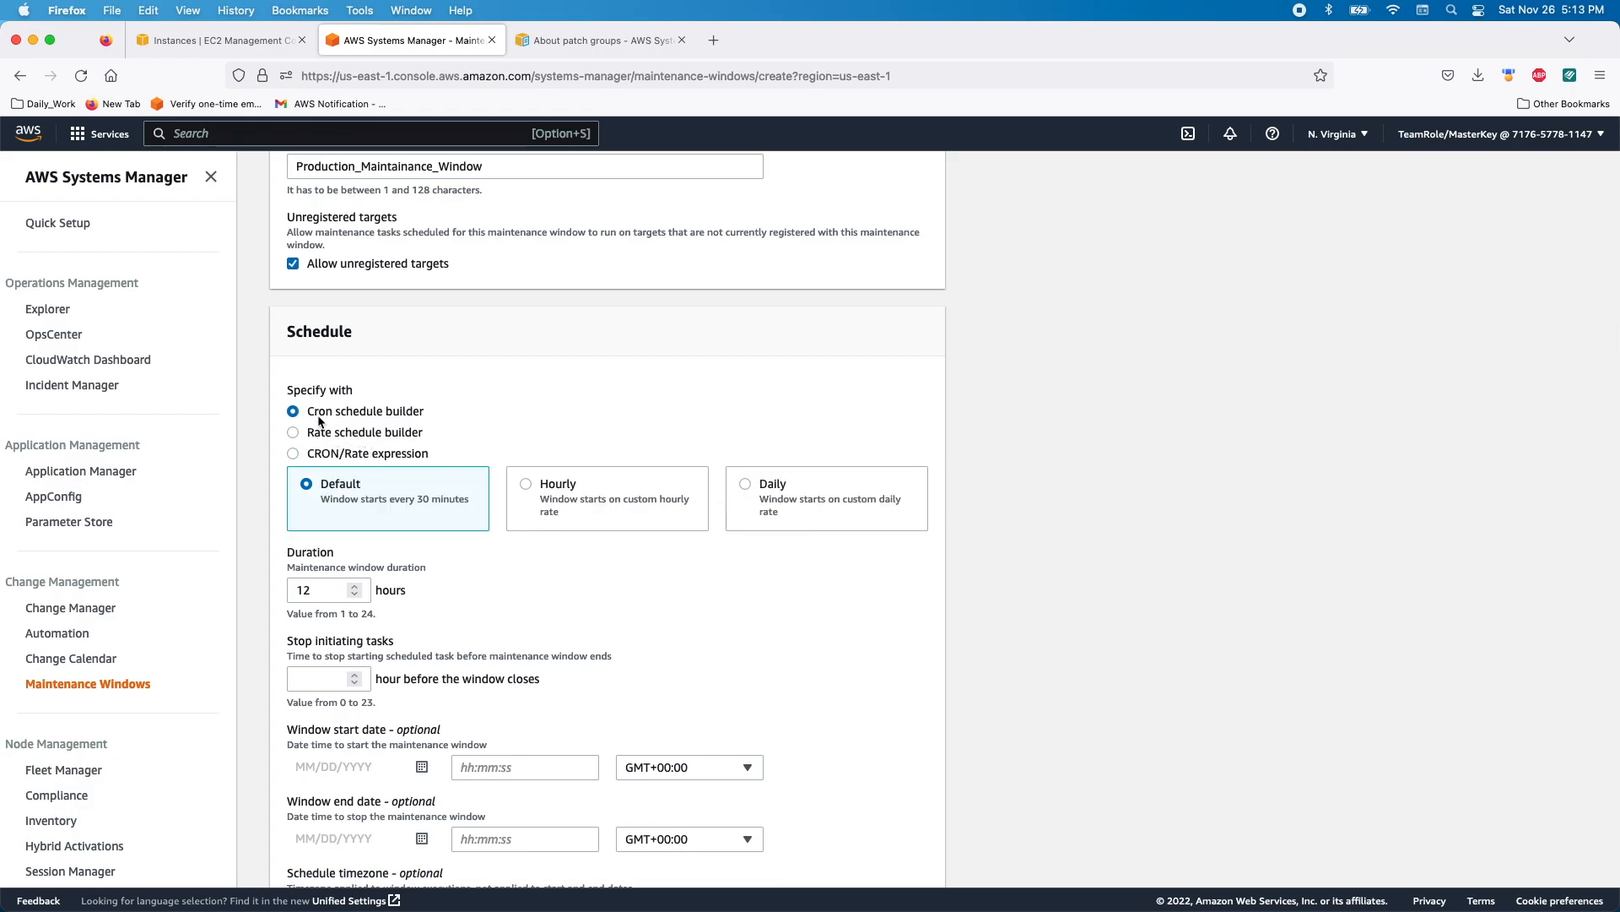
left_click(320, 589)
double_click(320, 588)
type("2")
- Set the window to stop initiating tasks 1 hour before it closes
left_click(294, 644)
left_click_drag(294, 643, 409, 648)
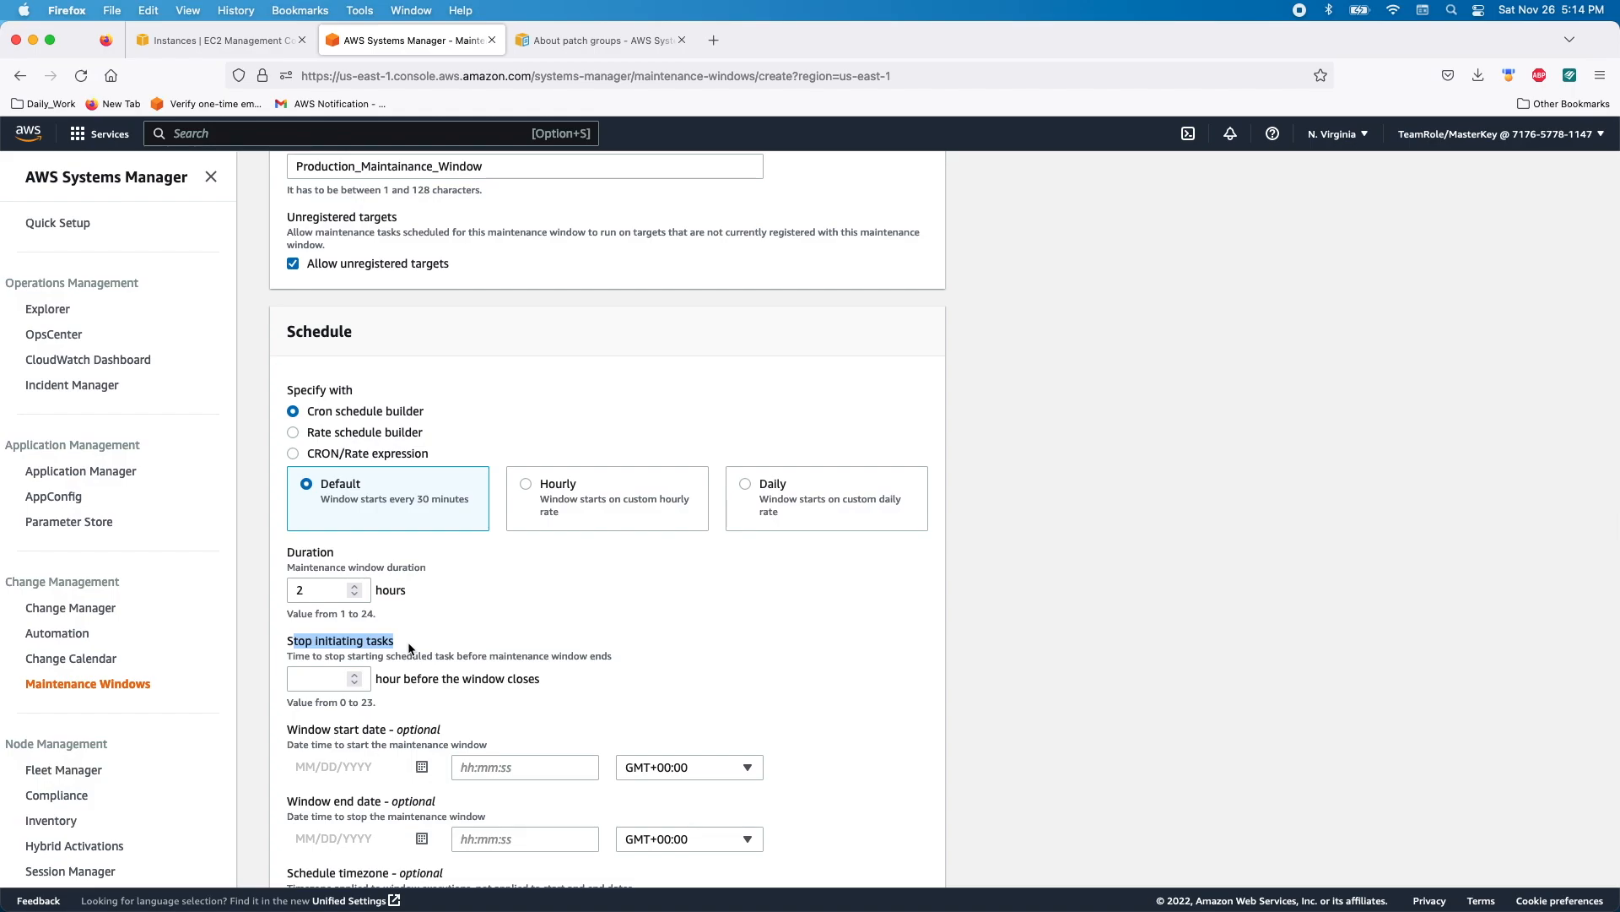
left_click(332, 679)
type("30")
key("BackSpace")
key("BackSpace")
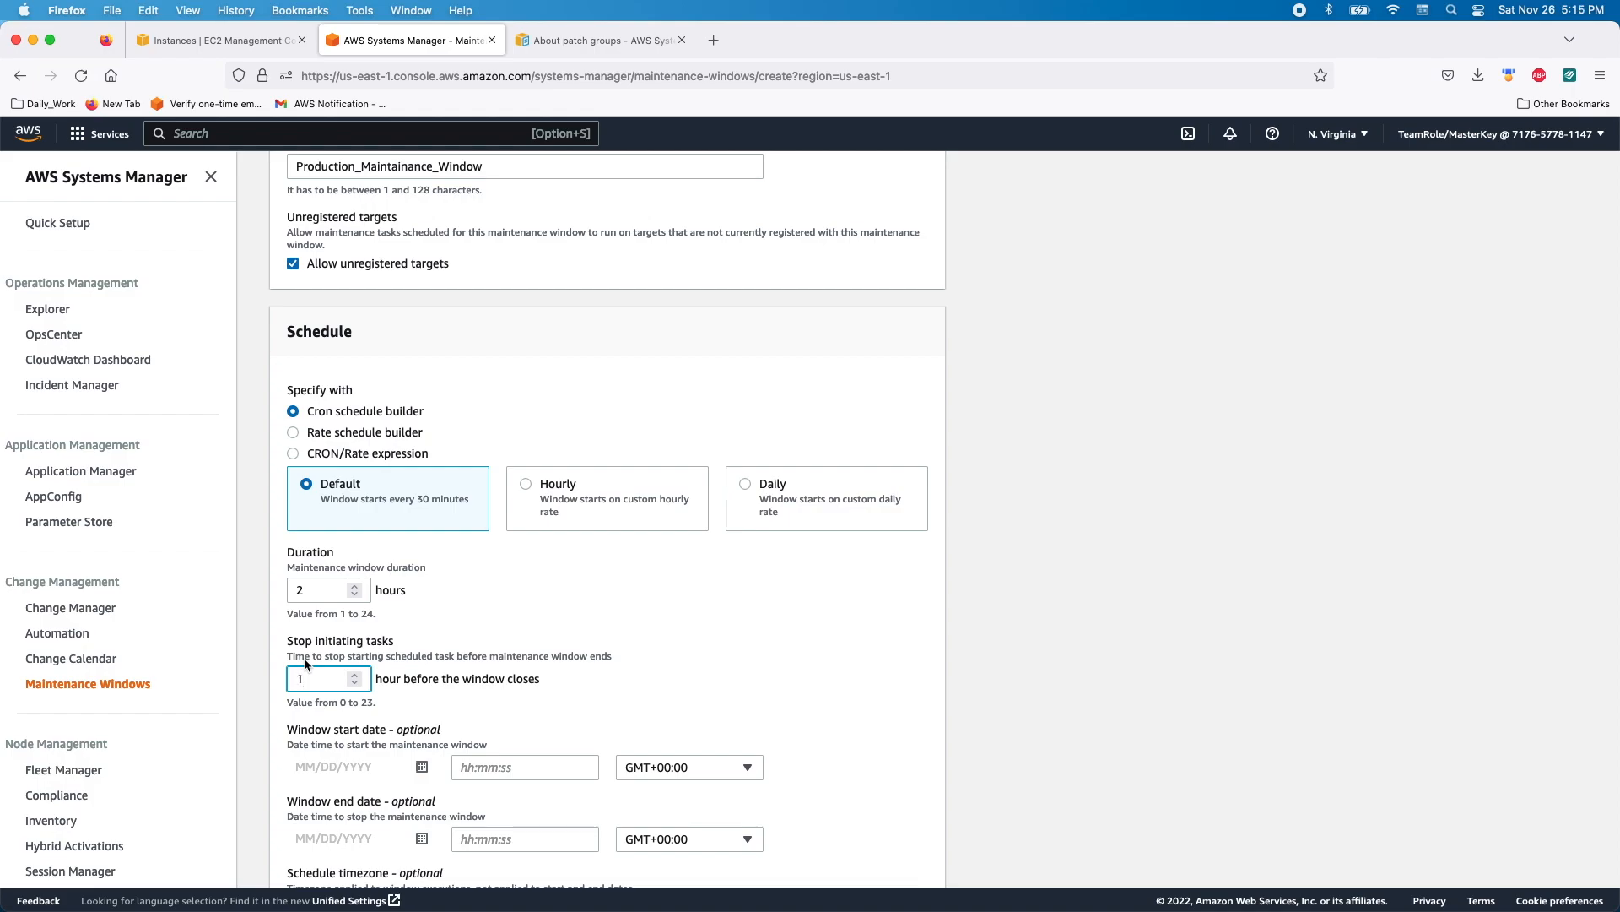
- Set the window start date to 11/26/2022 at 23:00:00 with the GMT+05:30 offset
scroll(305, 664, "down", 4)
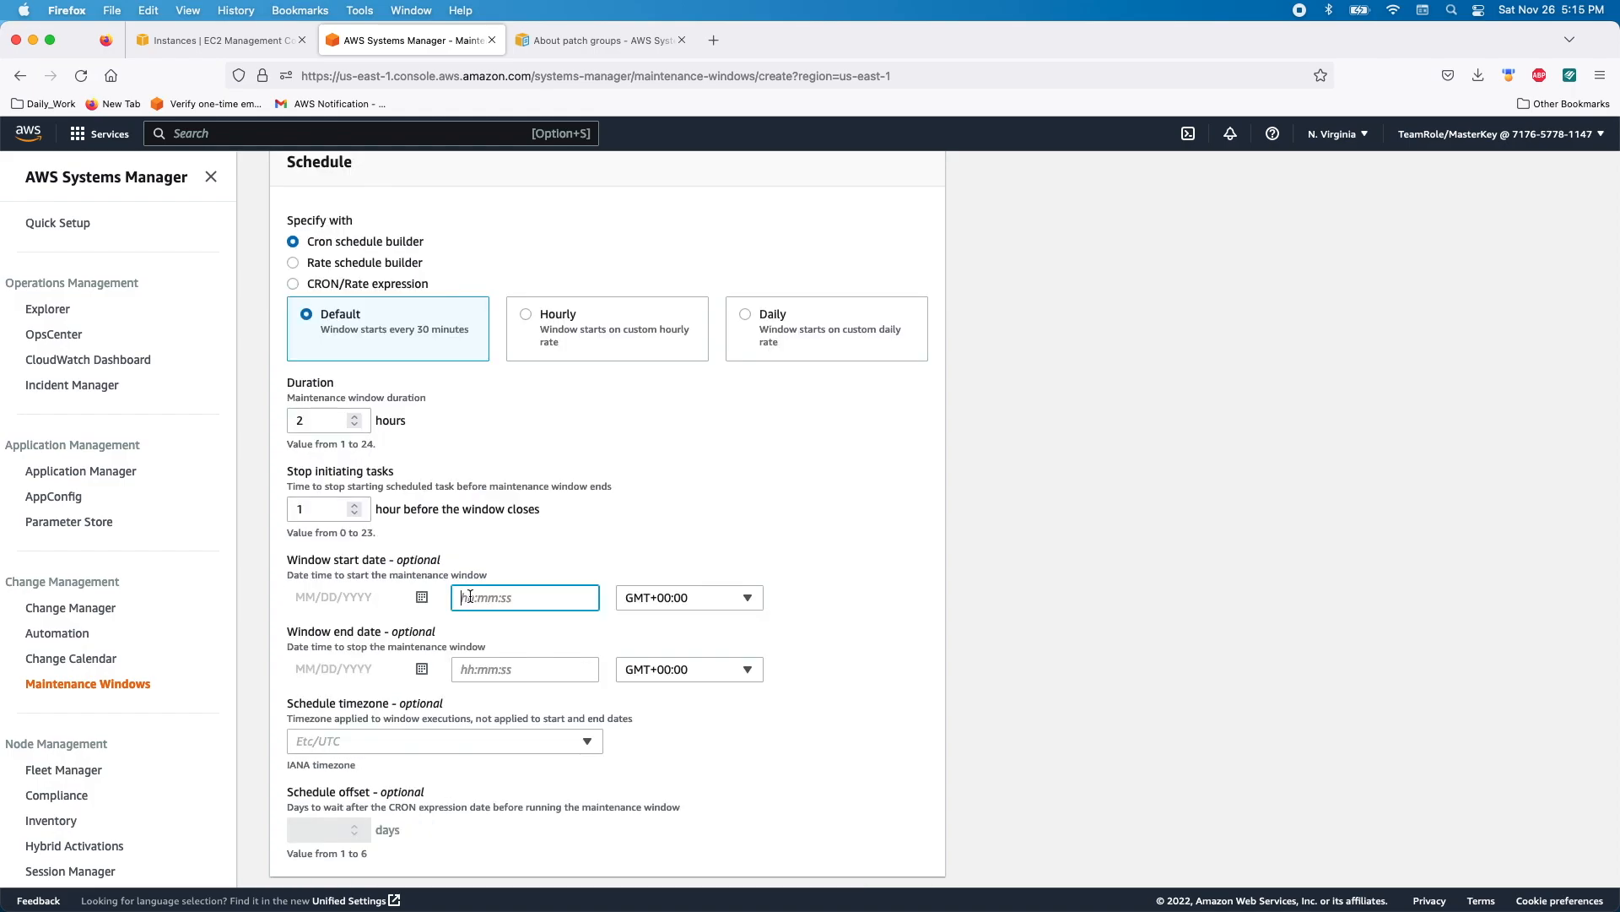
left_click(422, 599)
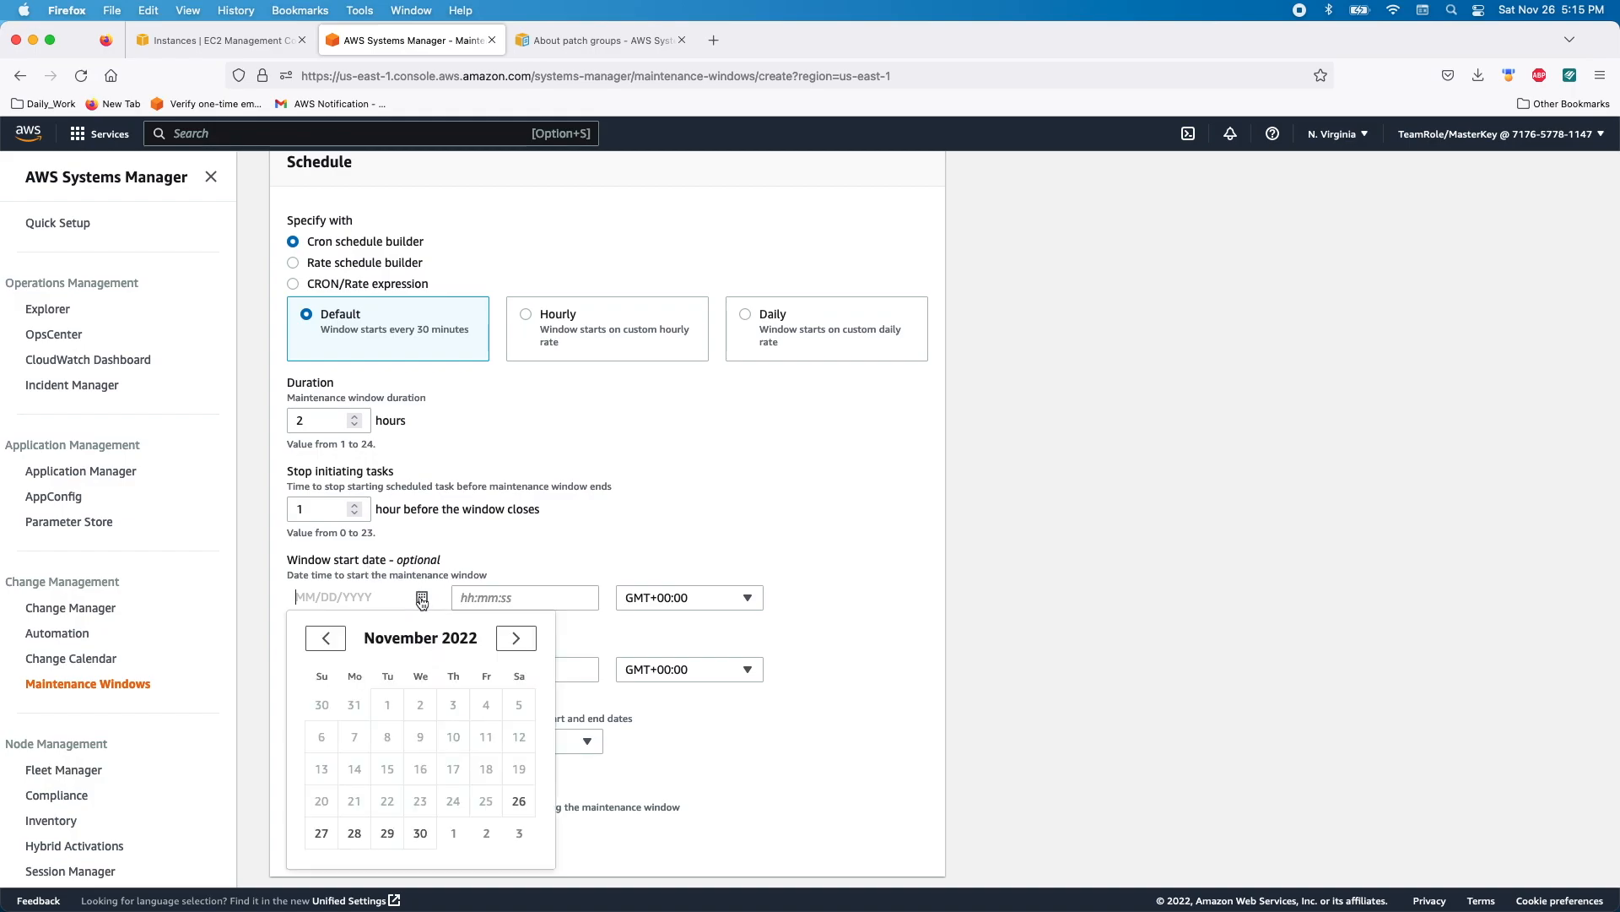
left_click(519, 800)
left_click(462, 597)
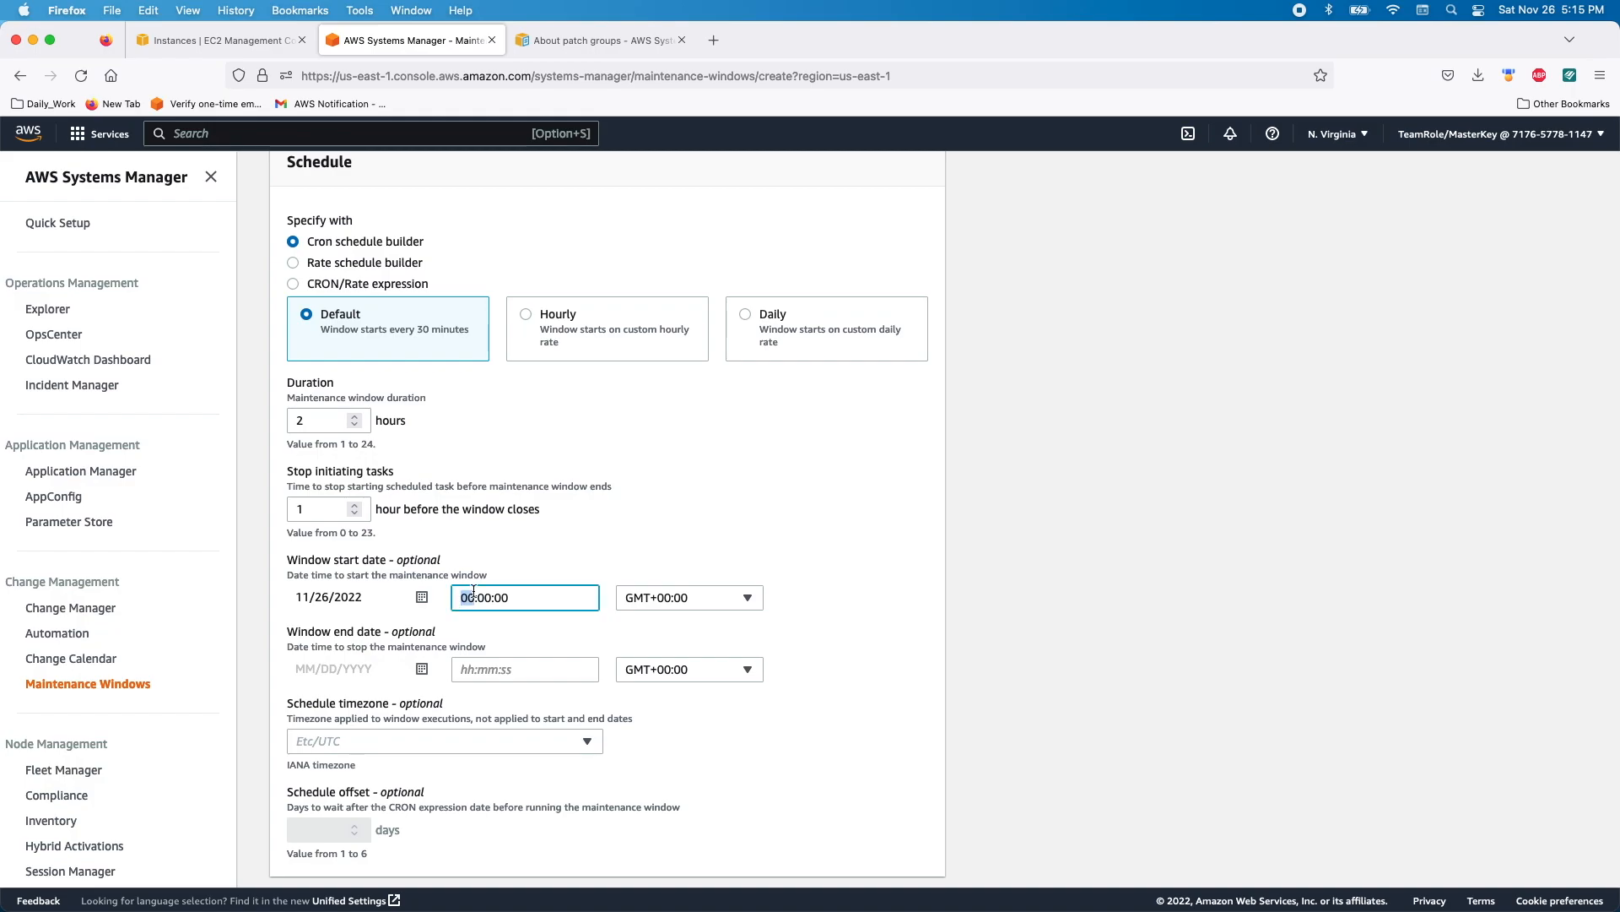
type("11")
left_click(651, 604)
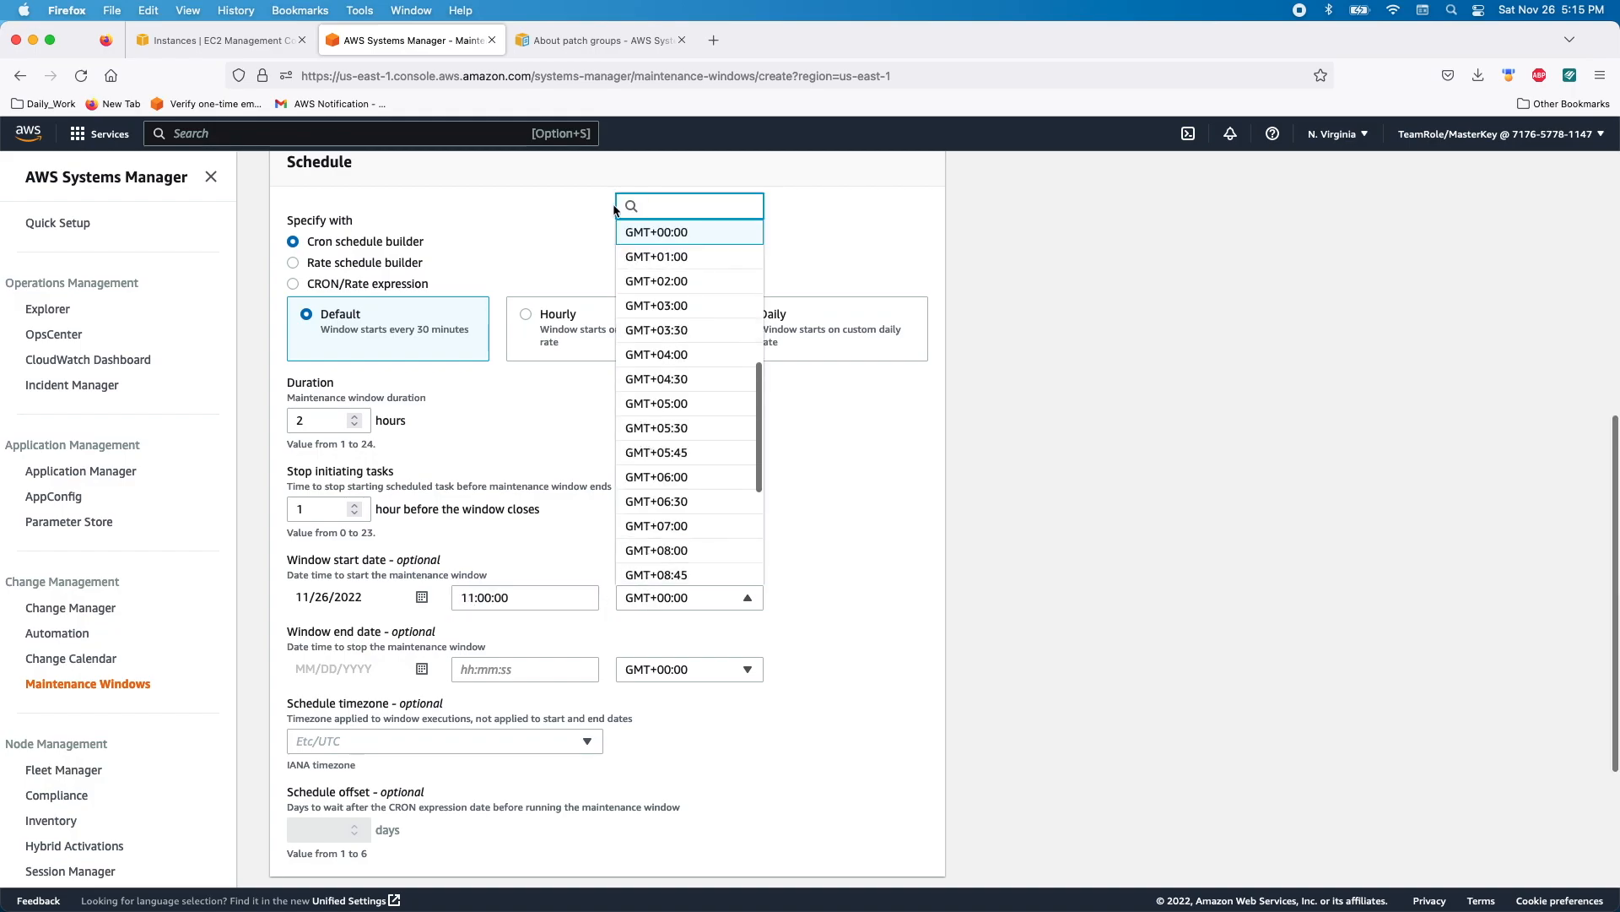
left_click(662, 430)
left_click_drag(514, 598, 421, 602)
type("23:00:00")
left_click(802, 727)
- Set the schedule timezone to (GMT-05:00) America/New_York
scroll(496, 695, "down", 2)
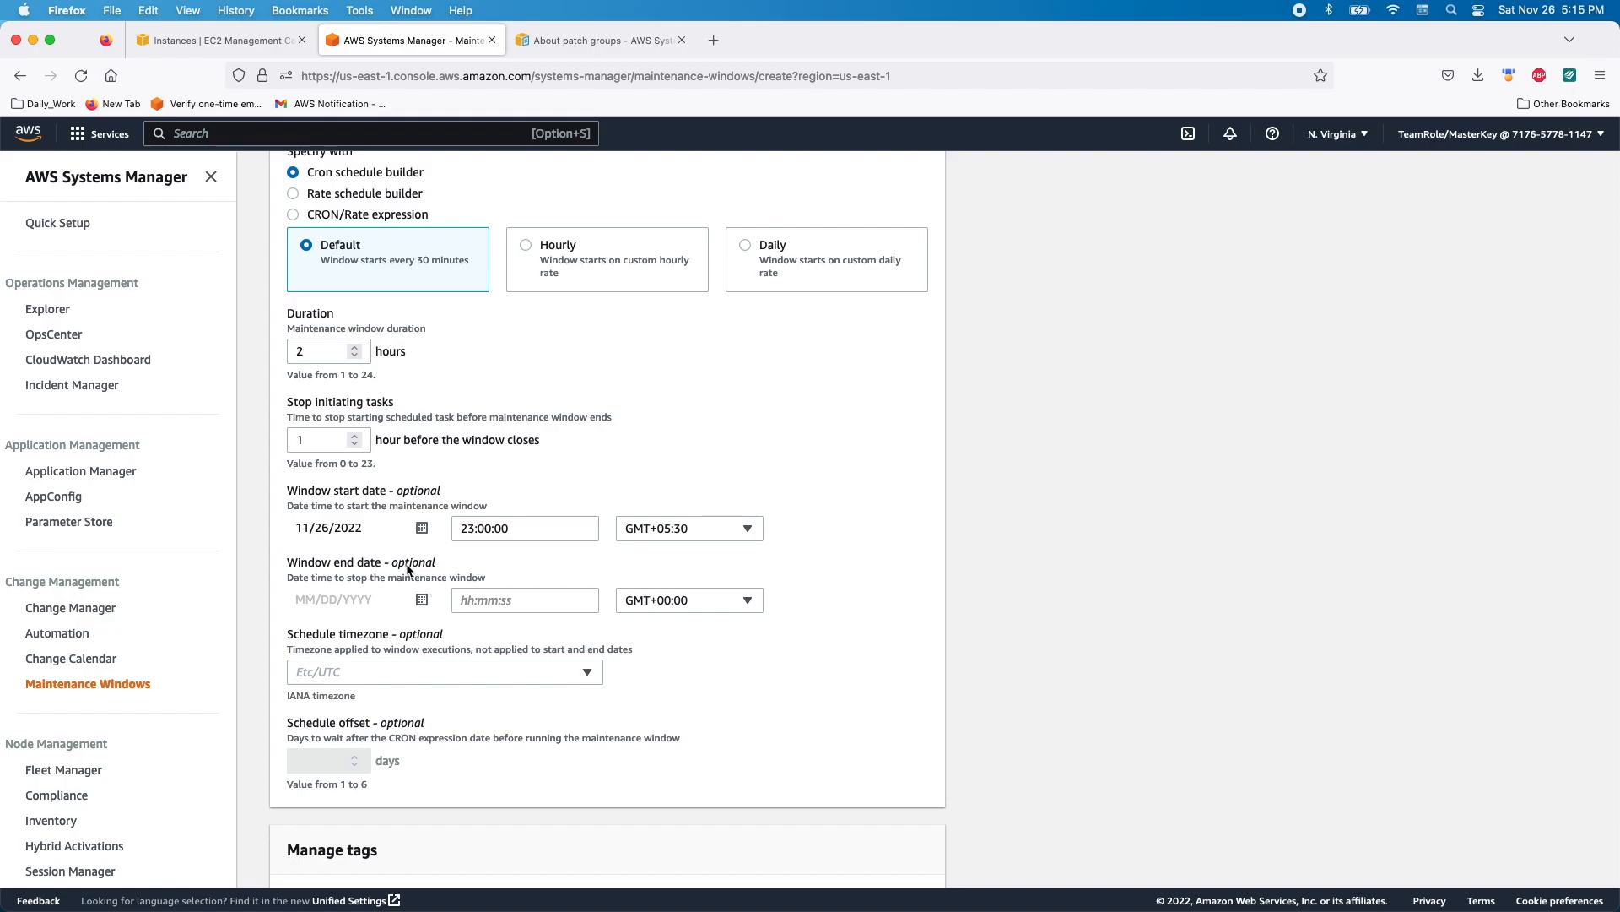
scroll(409, 566, "down", 4)
left_click(366, 523)
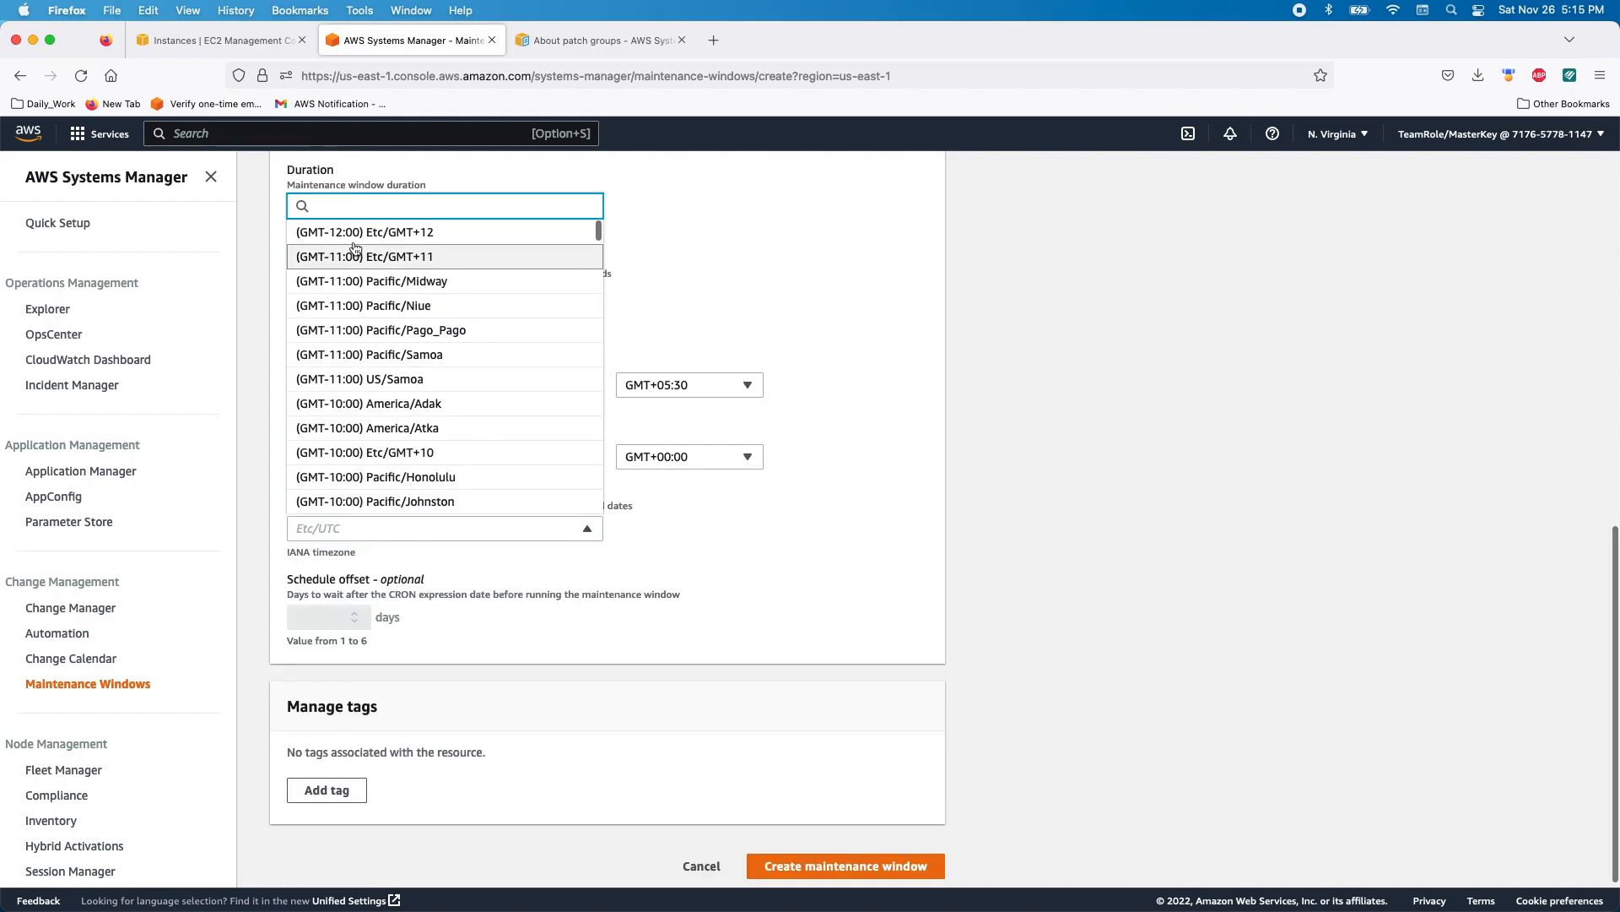
type("Ame")
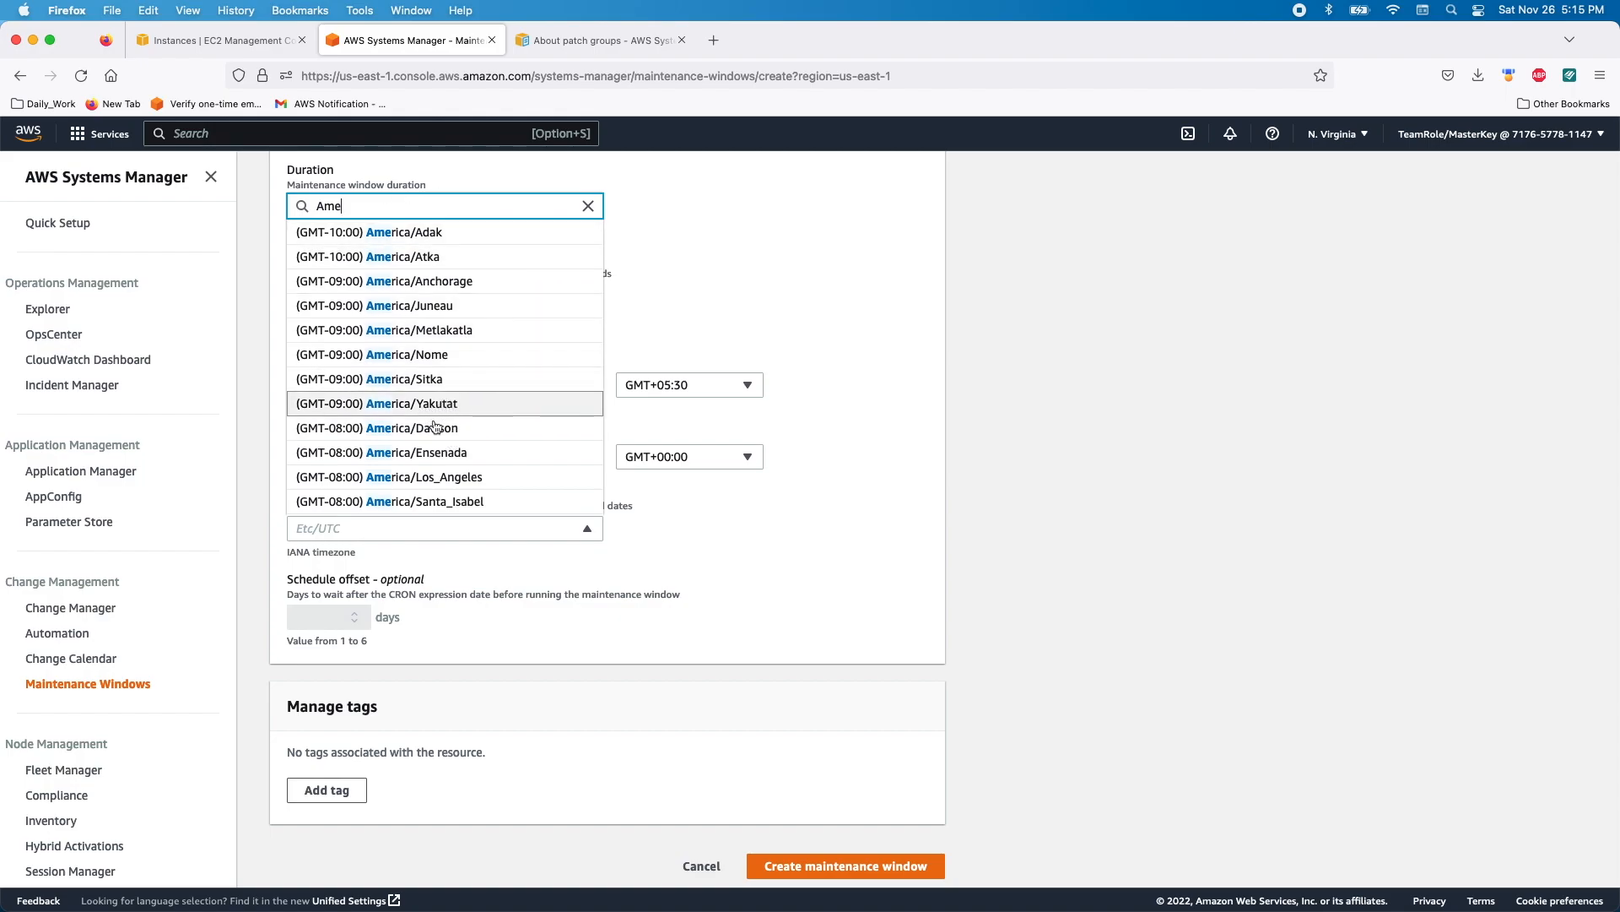
scroll(363, 236, "down", 3)
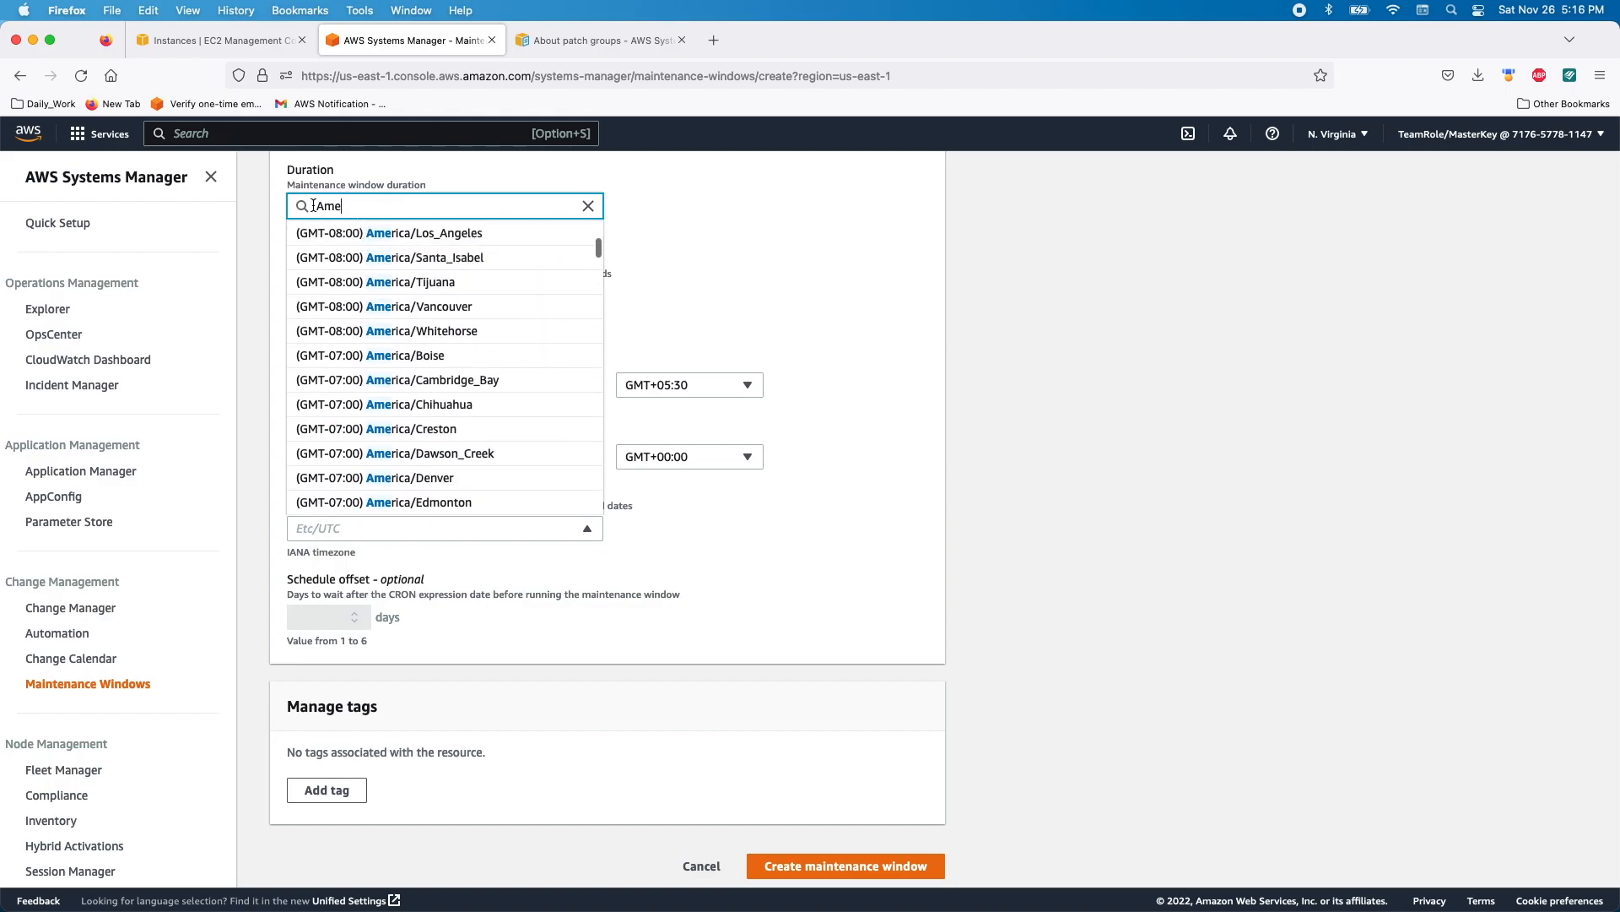
key("BackSpace")
key("BackSpace")
key("BackSpace")
type("New")
left_click(420, 623)
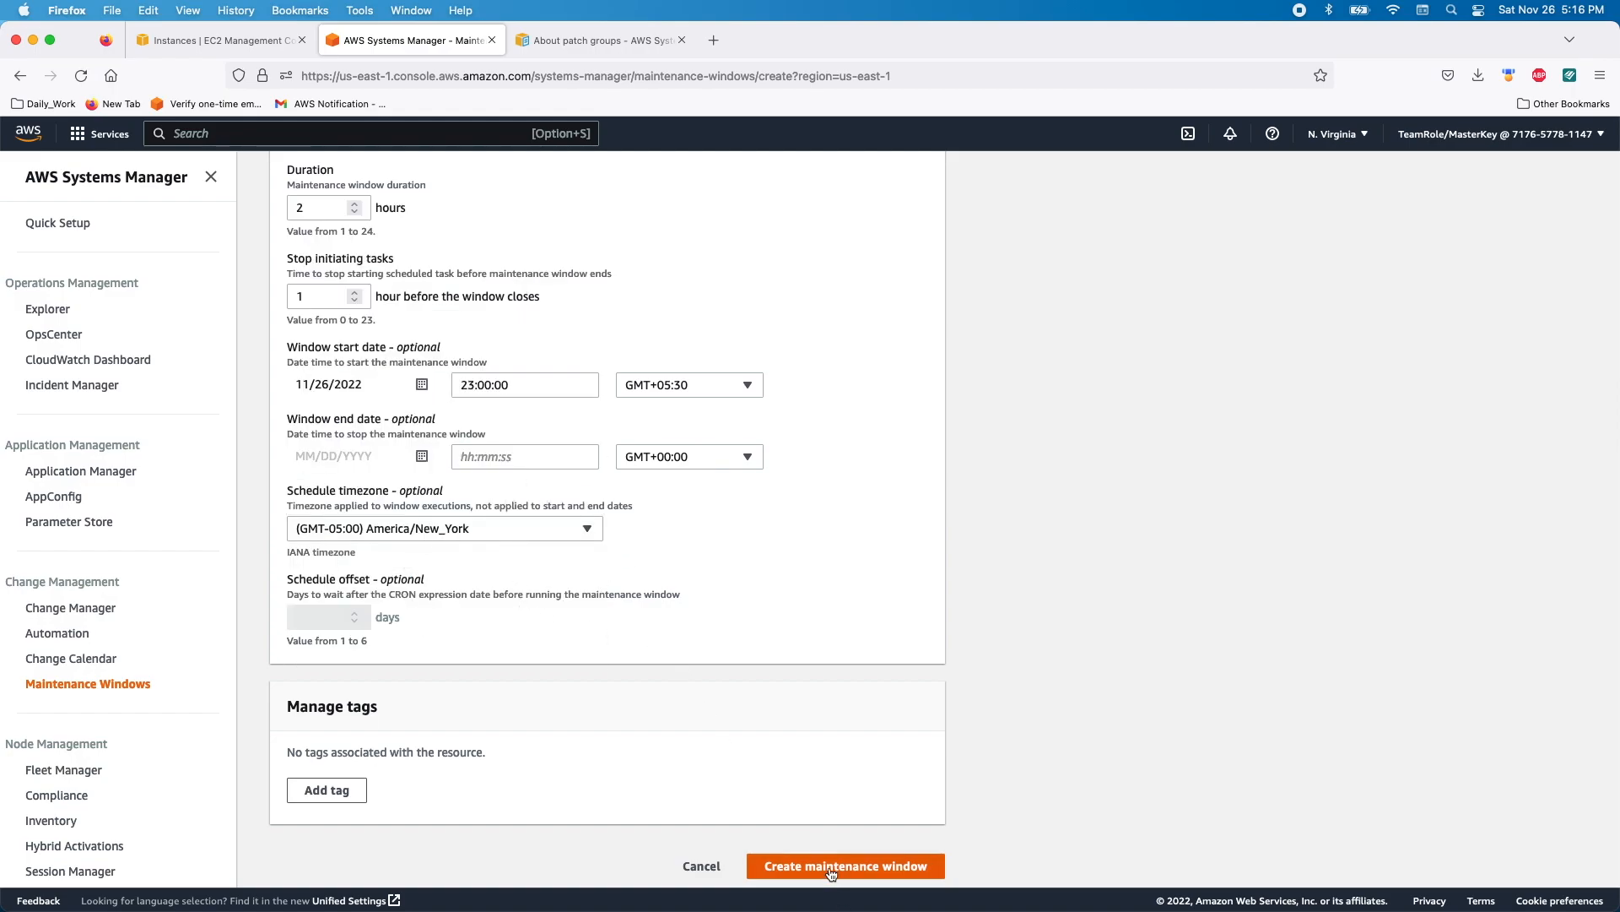
scroll(559, 722, "up", 3)
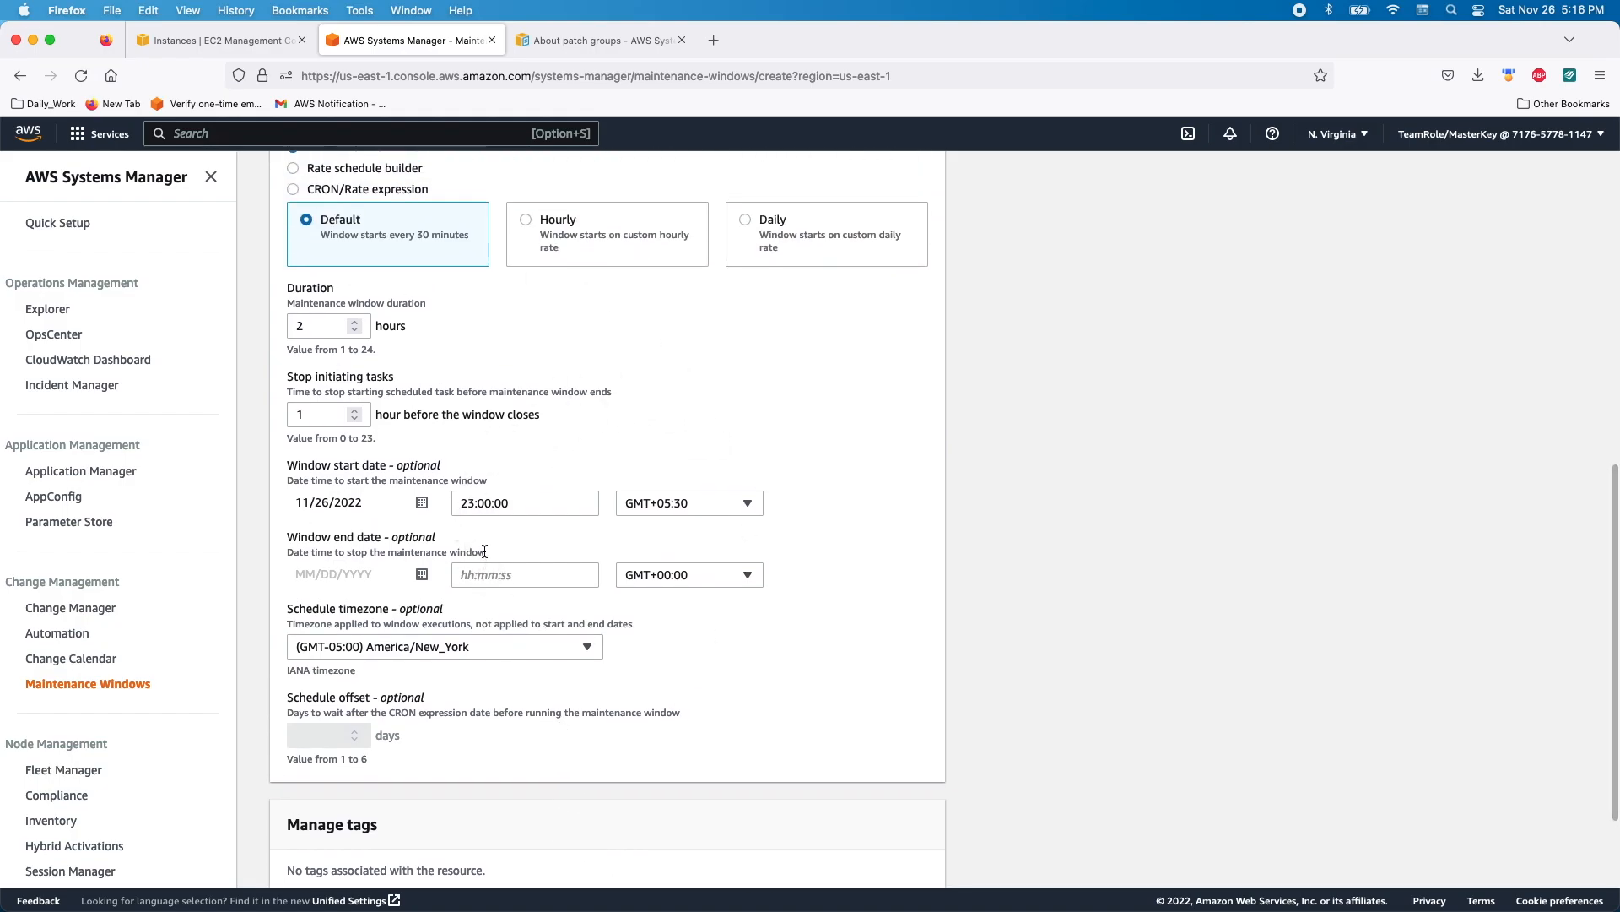
scroll(484, 552, "up", 3)
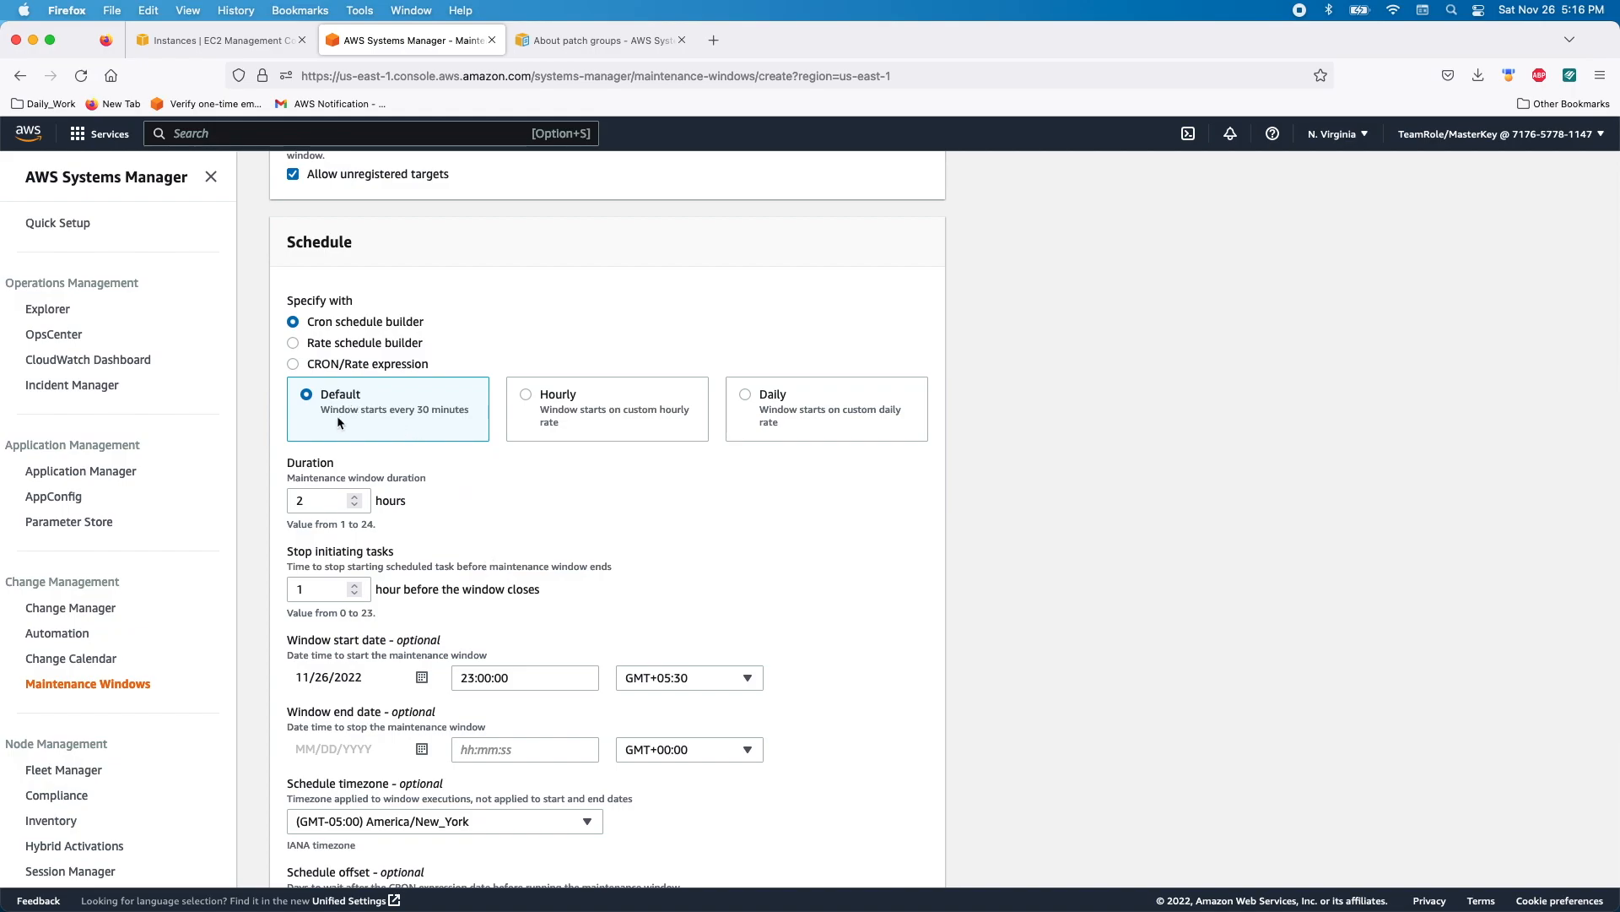
left_click(525, 393)
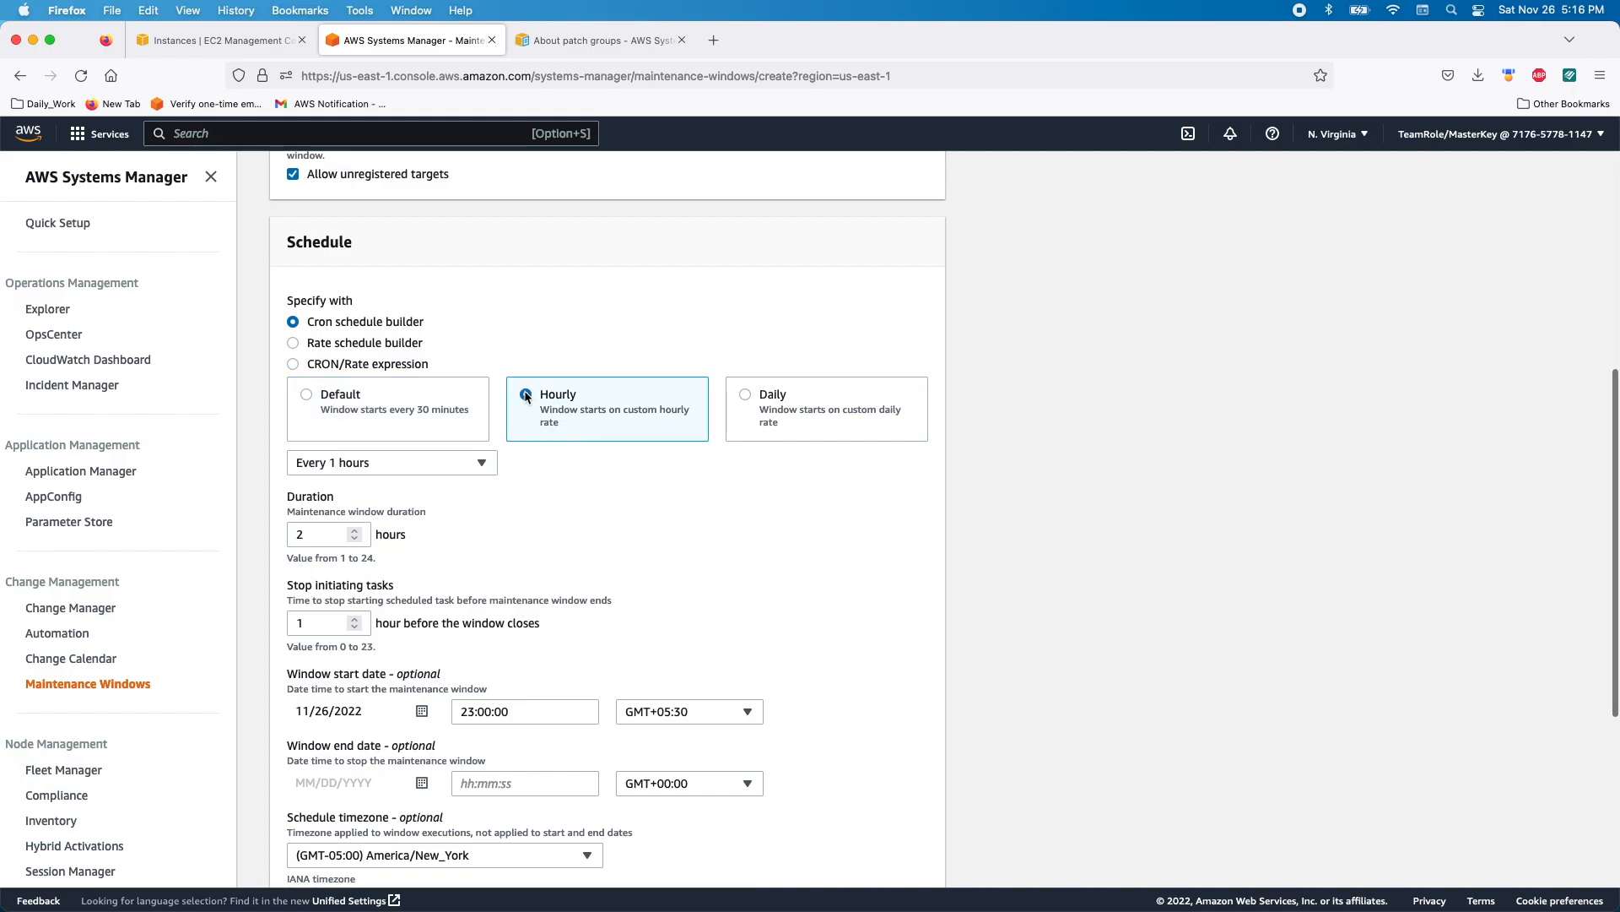
left_click(430, 465)
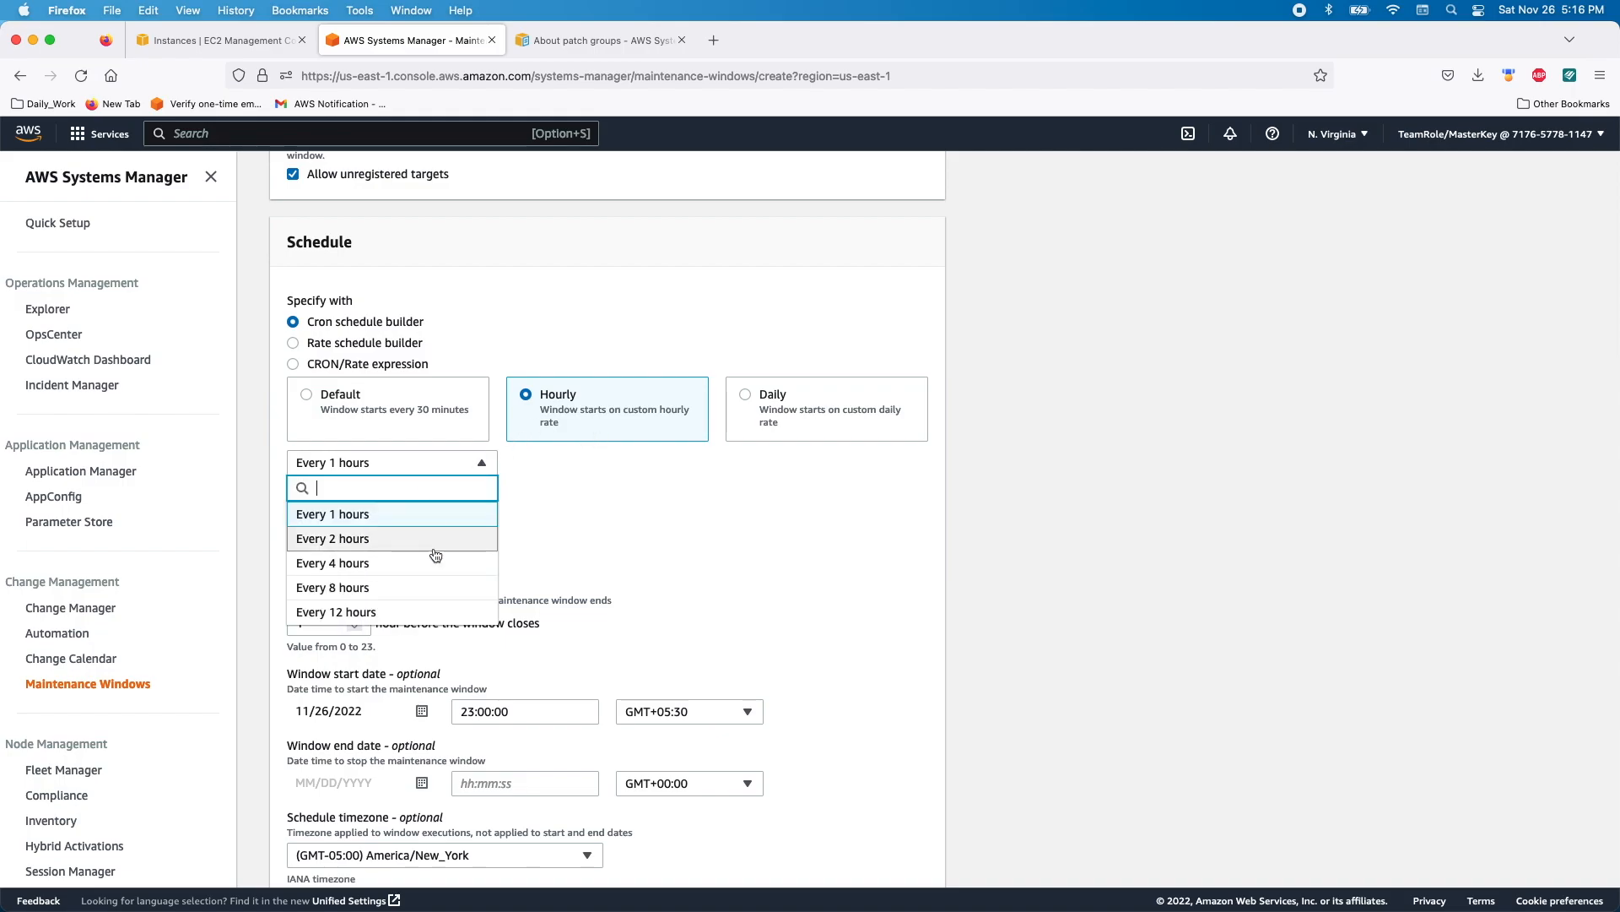
left_click(308, 397)
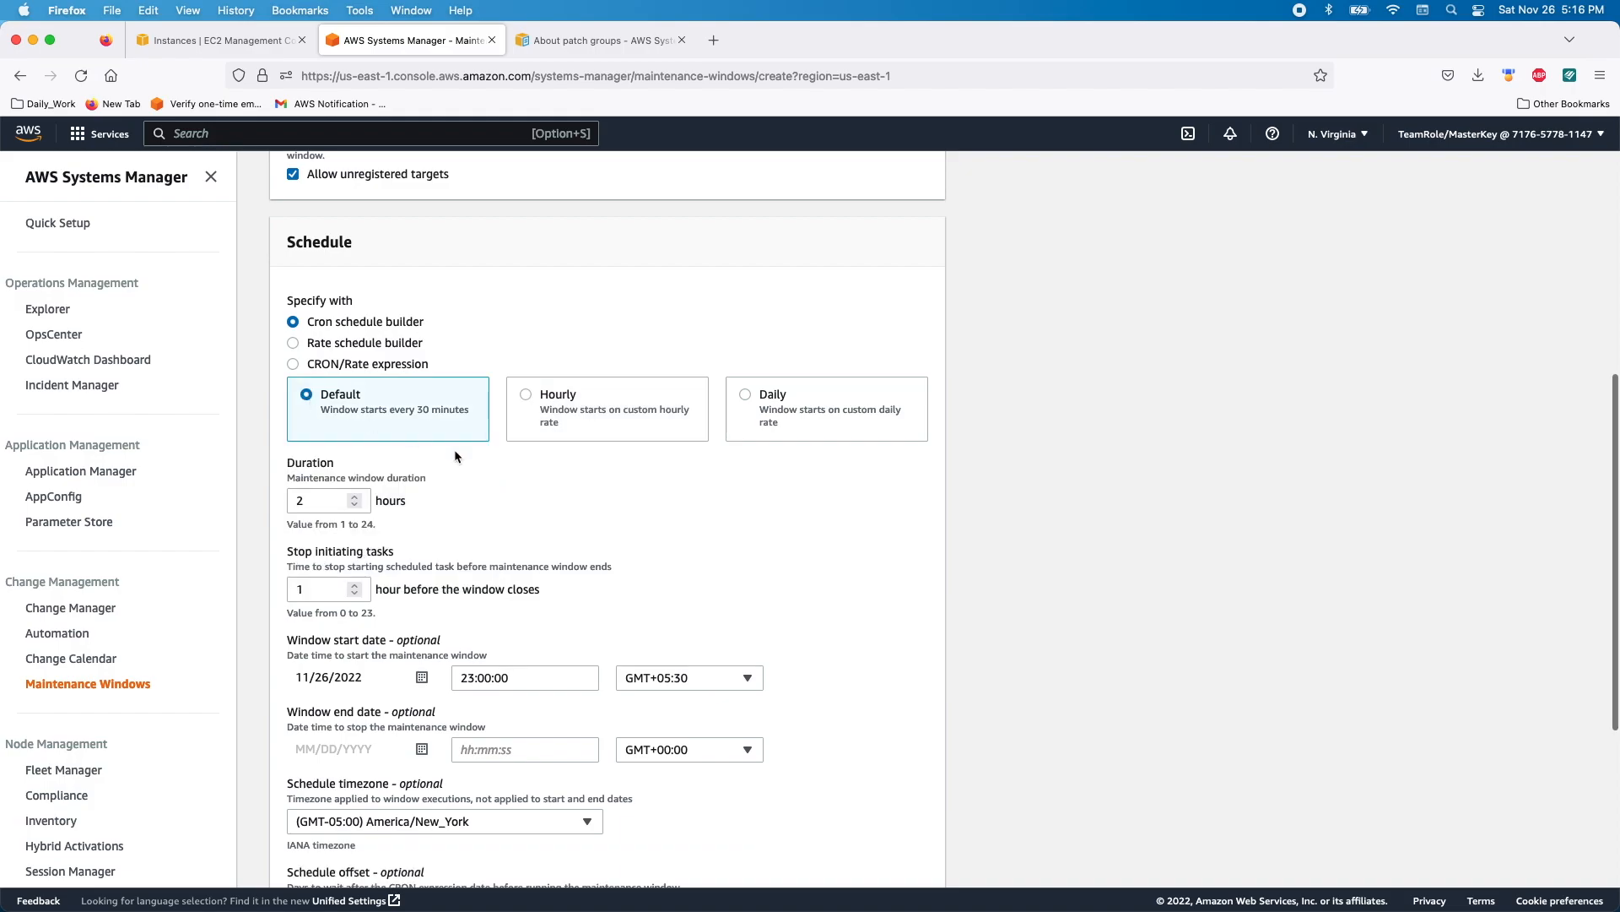
- Change the window start date to 11/28/2022 and create the maintenance window
scroll(541, 508, "down", 5)
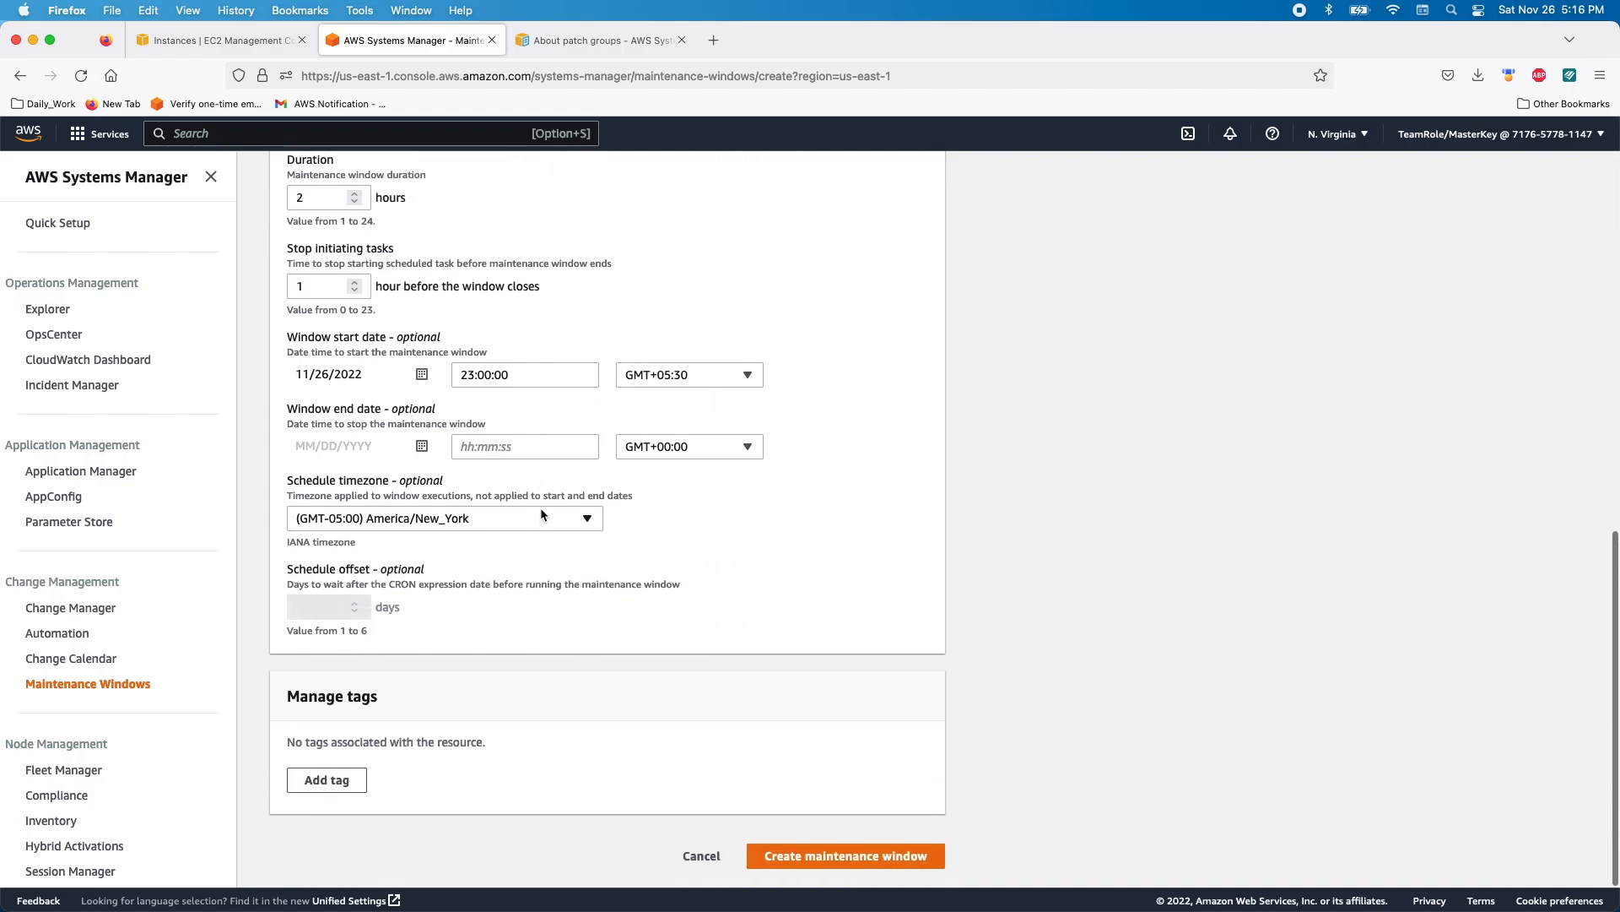
left_click(811, 866)
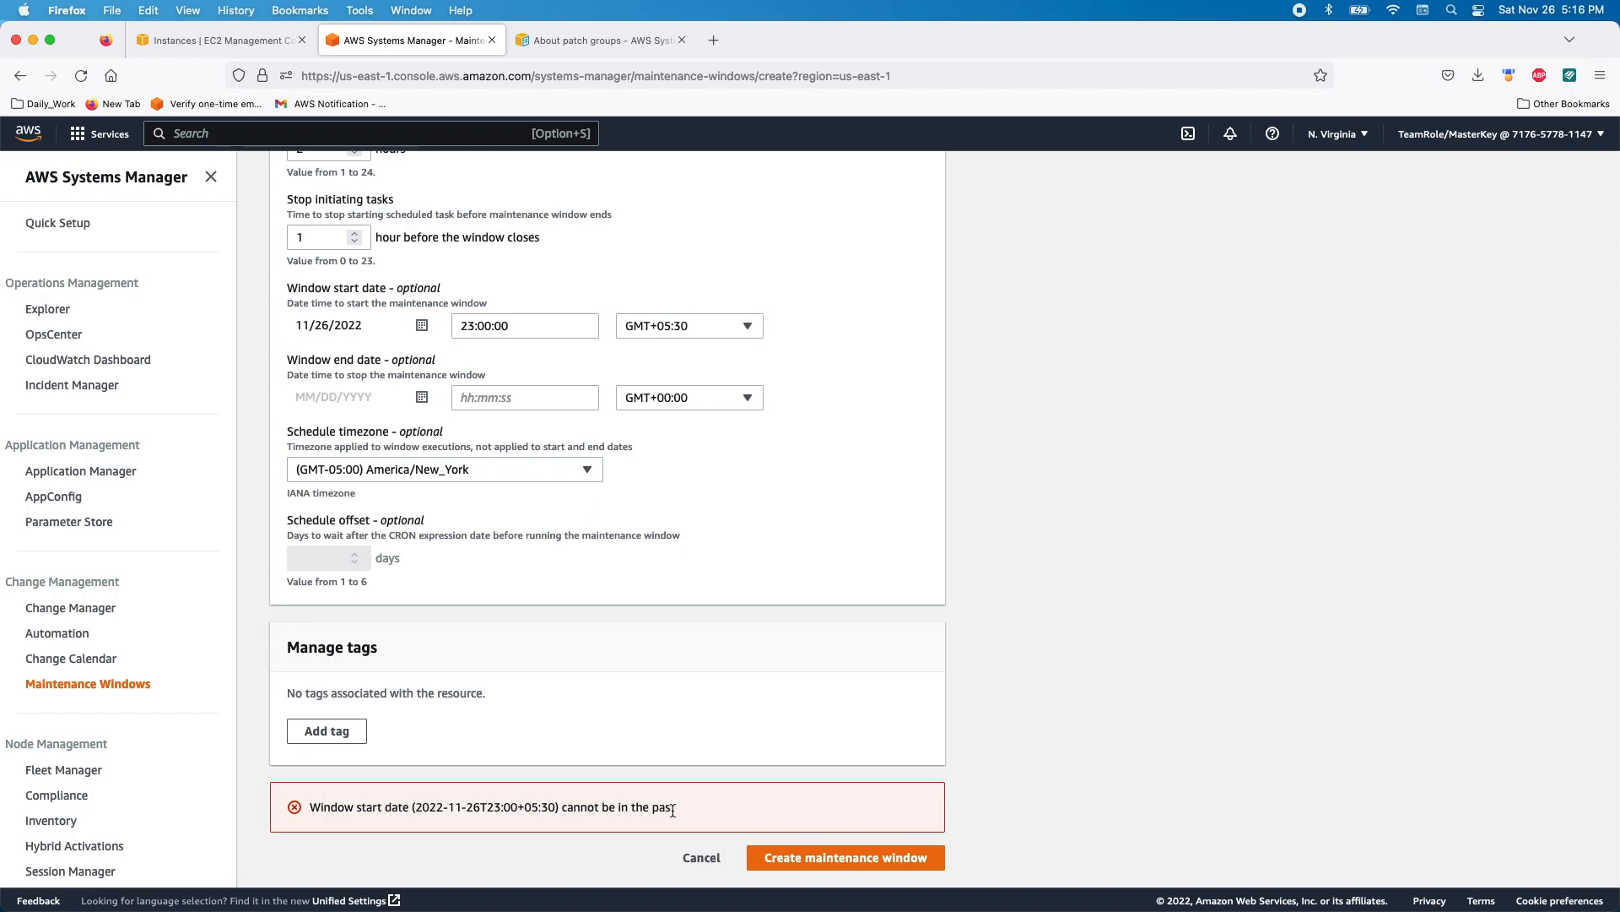
scroll(466, 494, "up", 1)
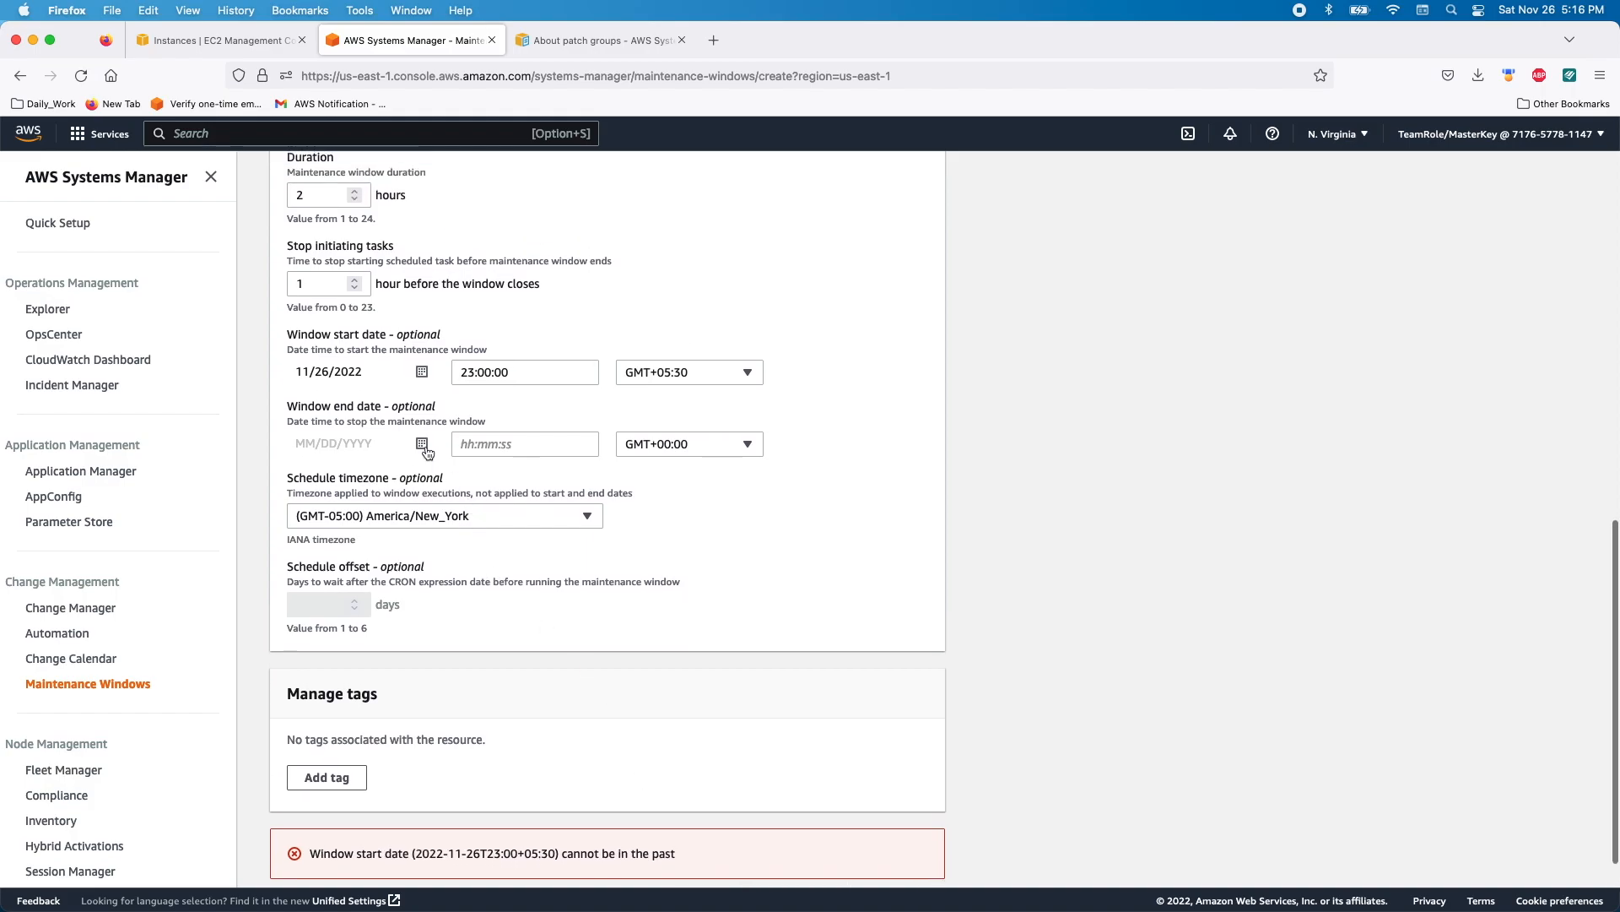
left_click(422, 373)
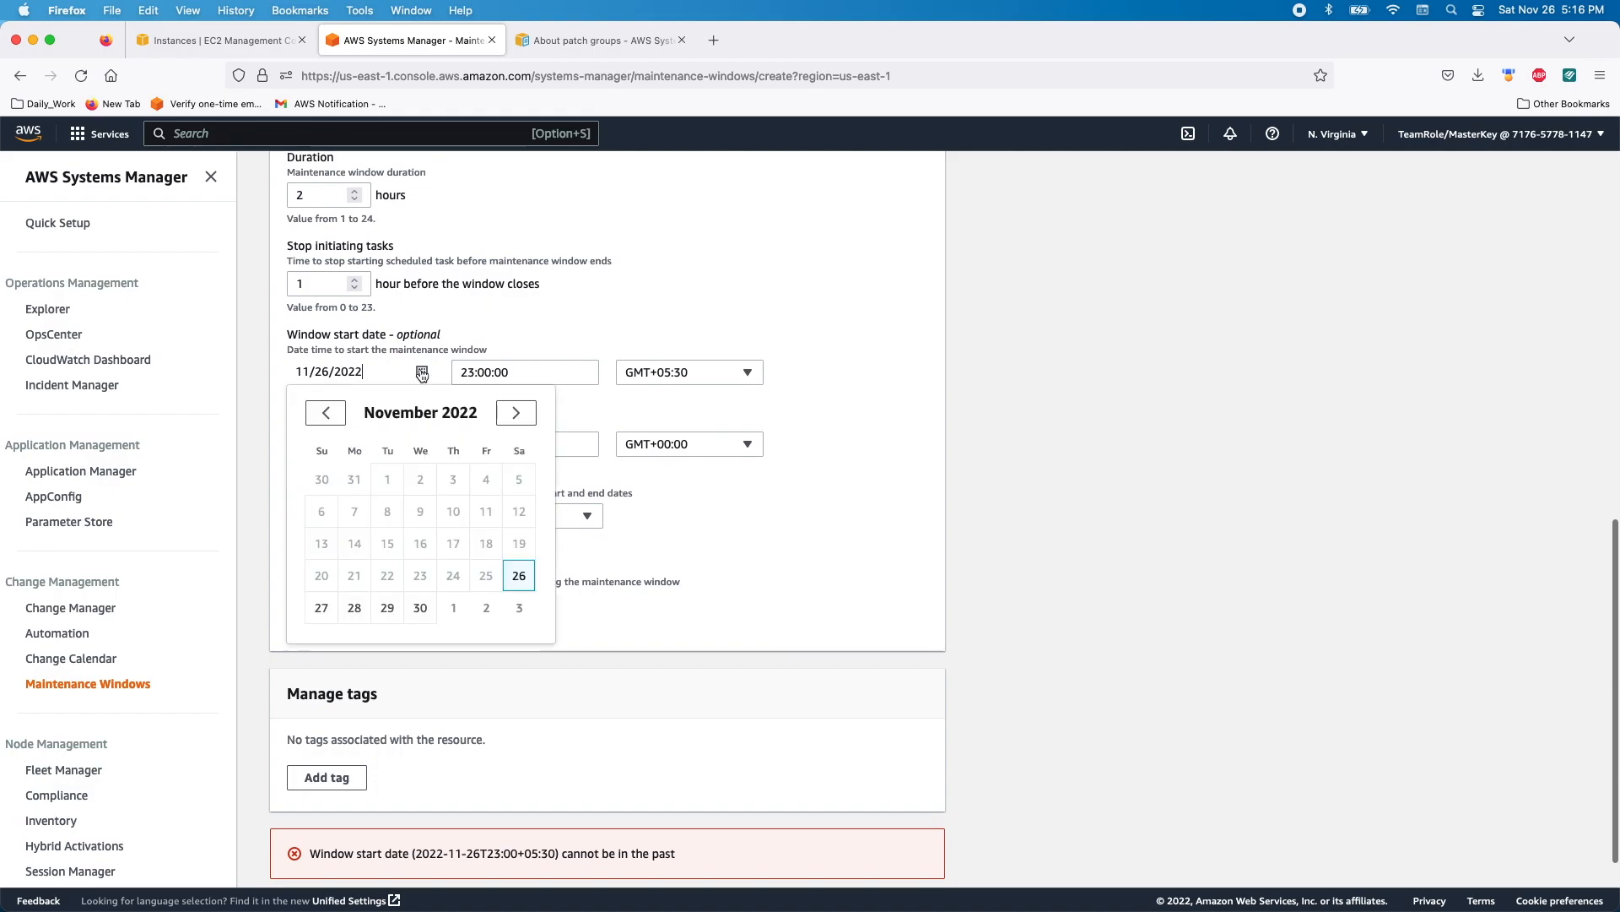
left_click(354, 608)
scroll(352, 601, "down", 1)
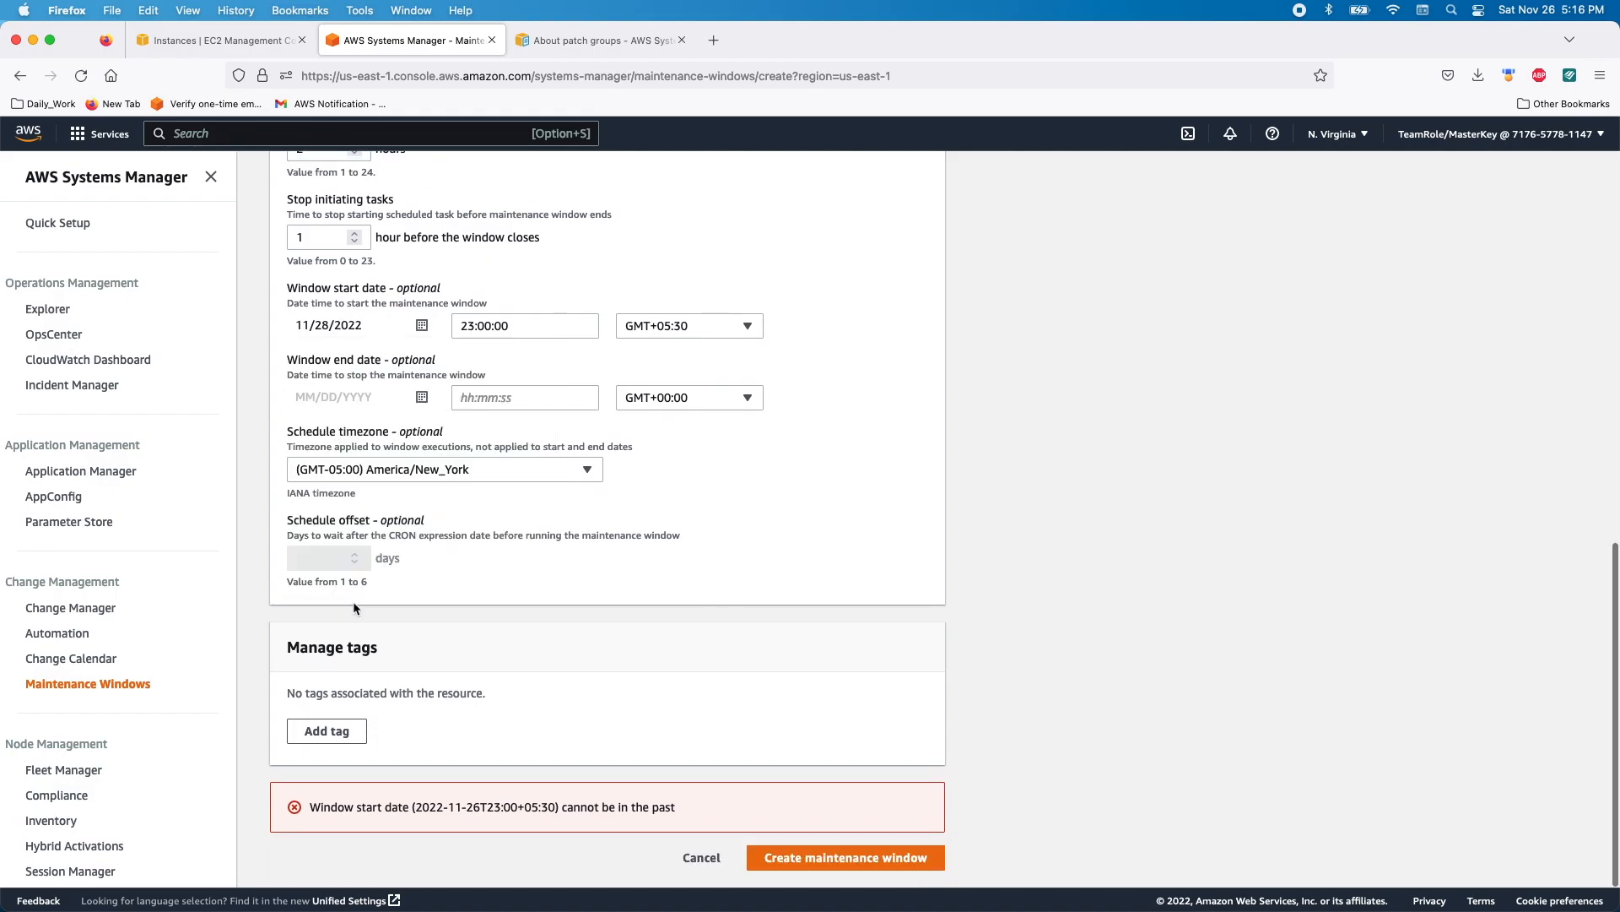
left_click(817, 857)
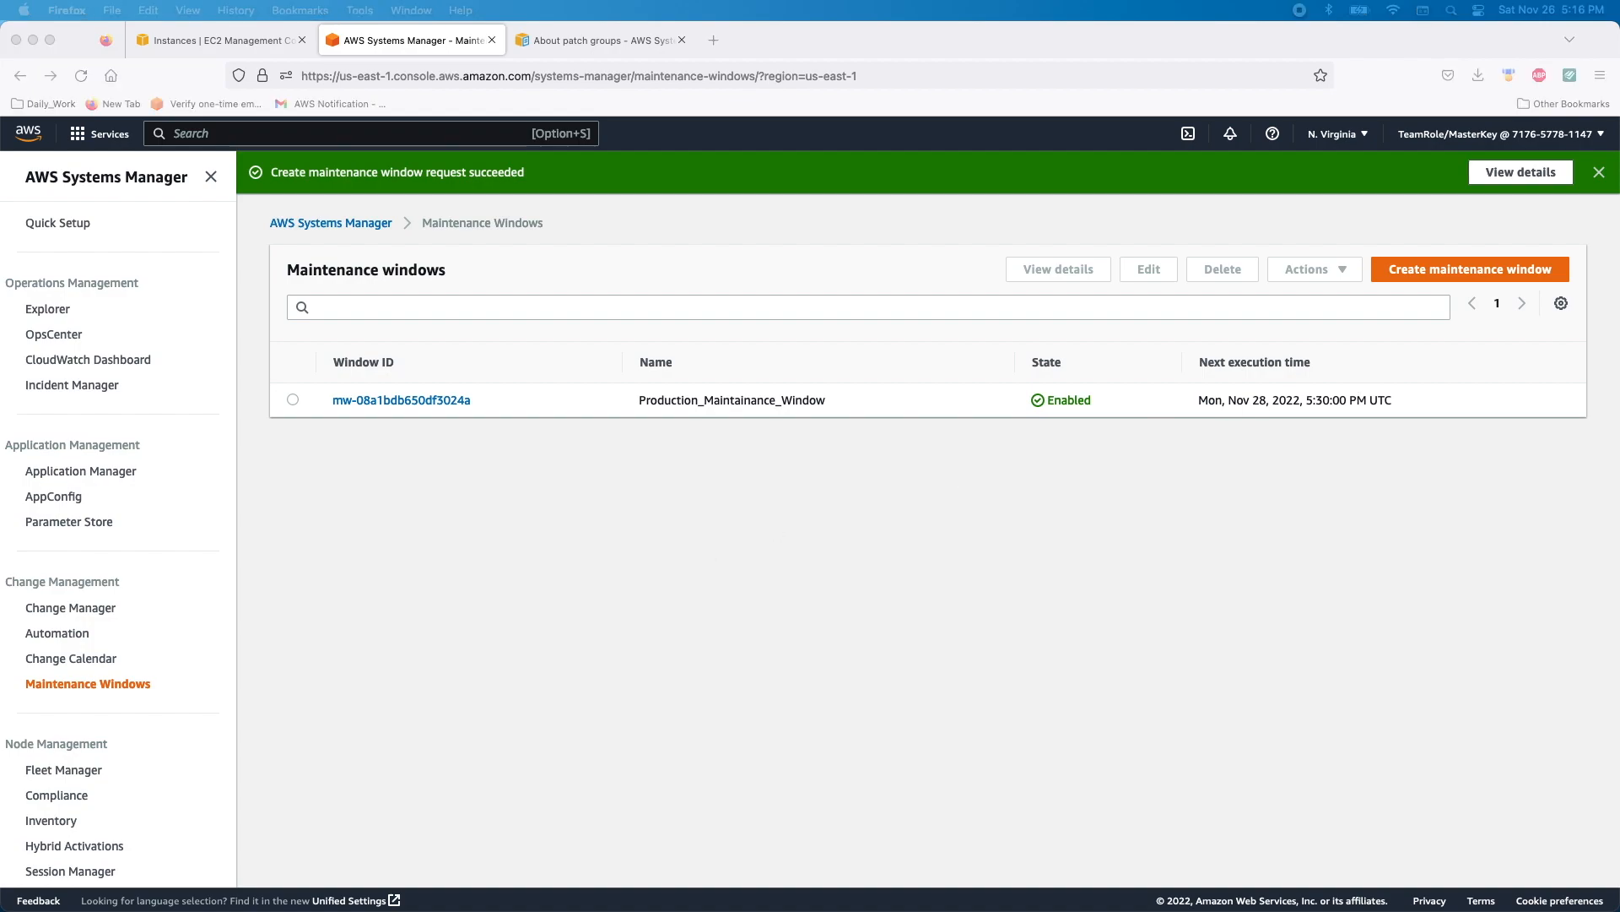
- Open the patching configuration page in Patch Manager
scroll(180, 633, "down", 3)
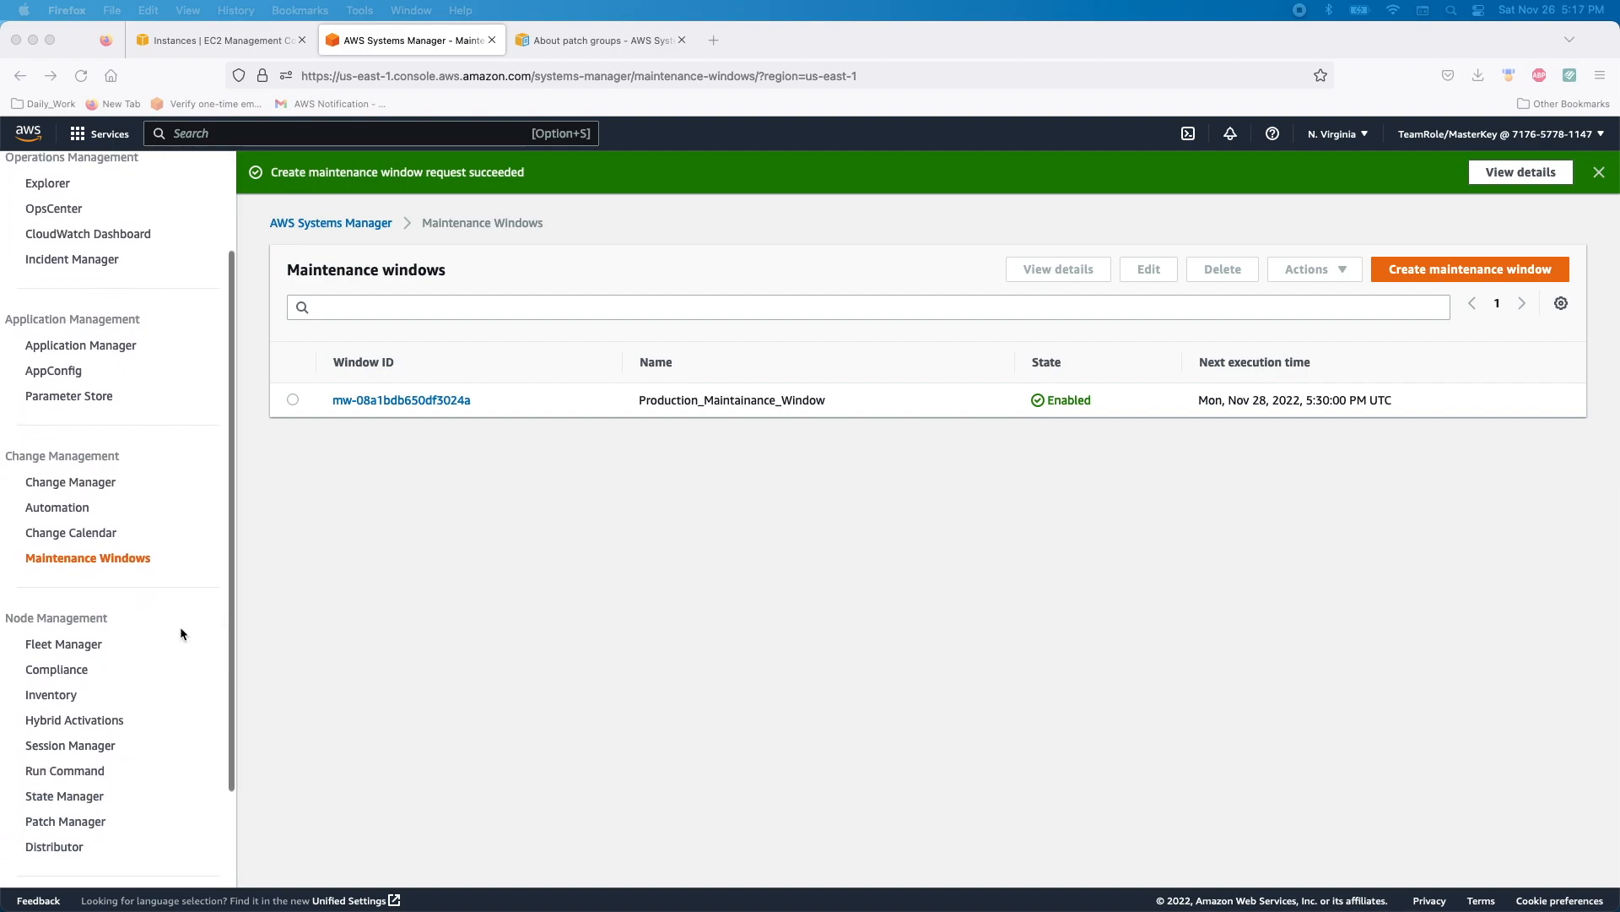
scroll(98, 384, "up", 1)
scroll(99, 384, "down", 2)
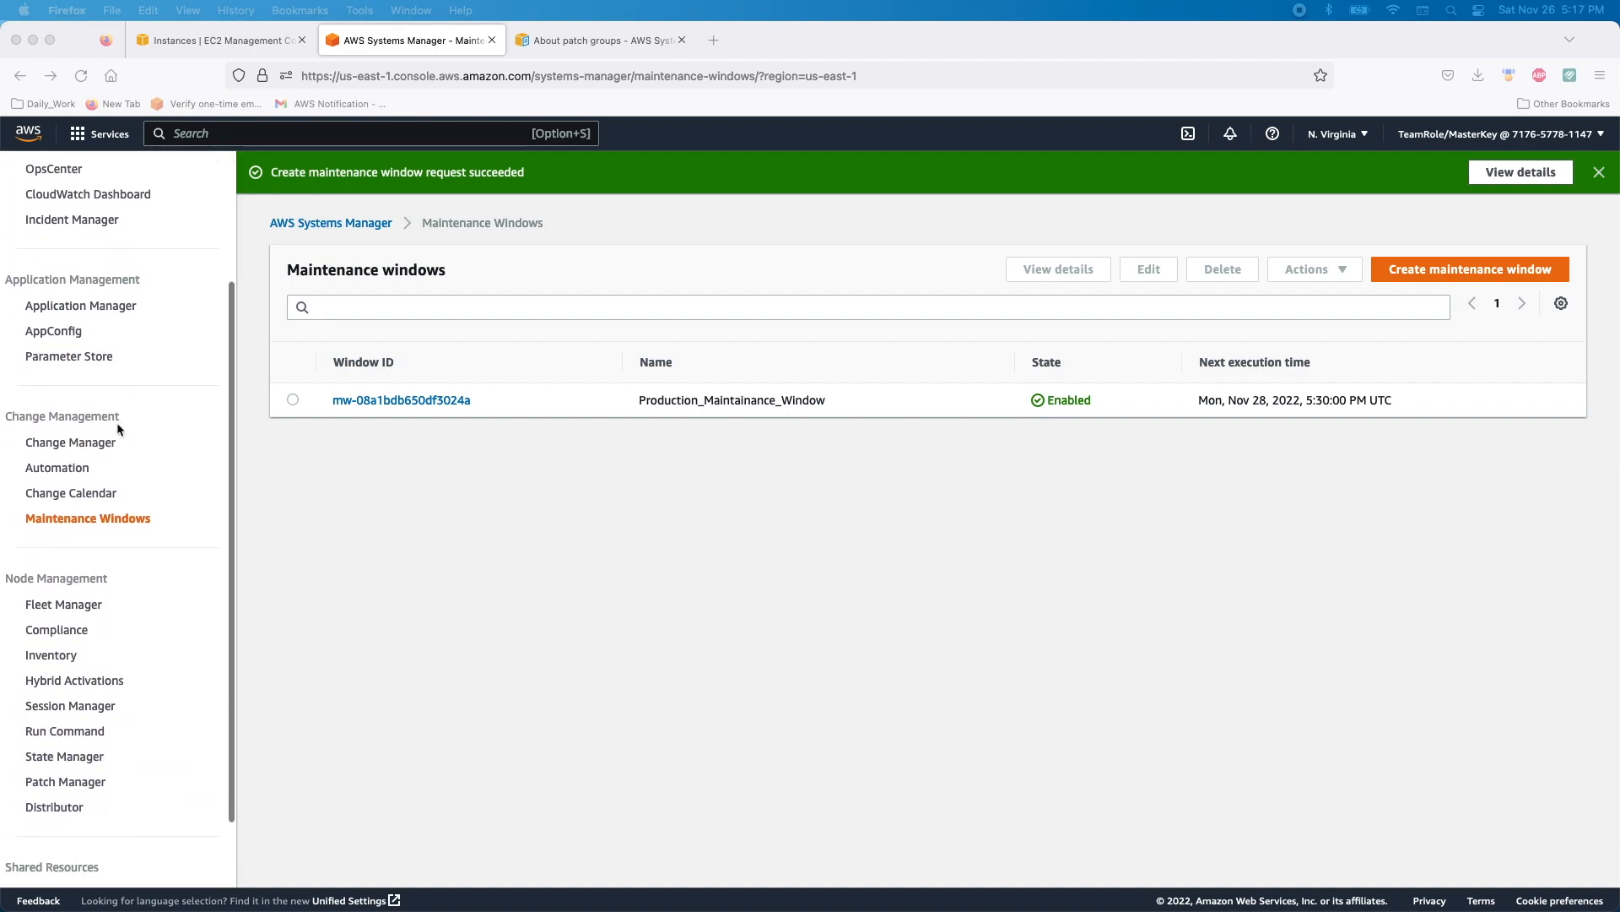
left_click(71, 783)
left_click(72, 783)
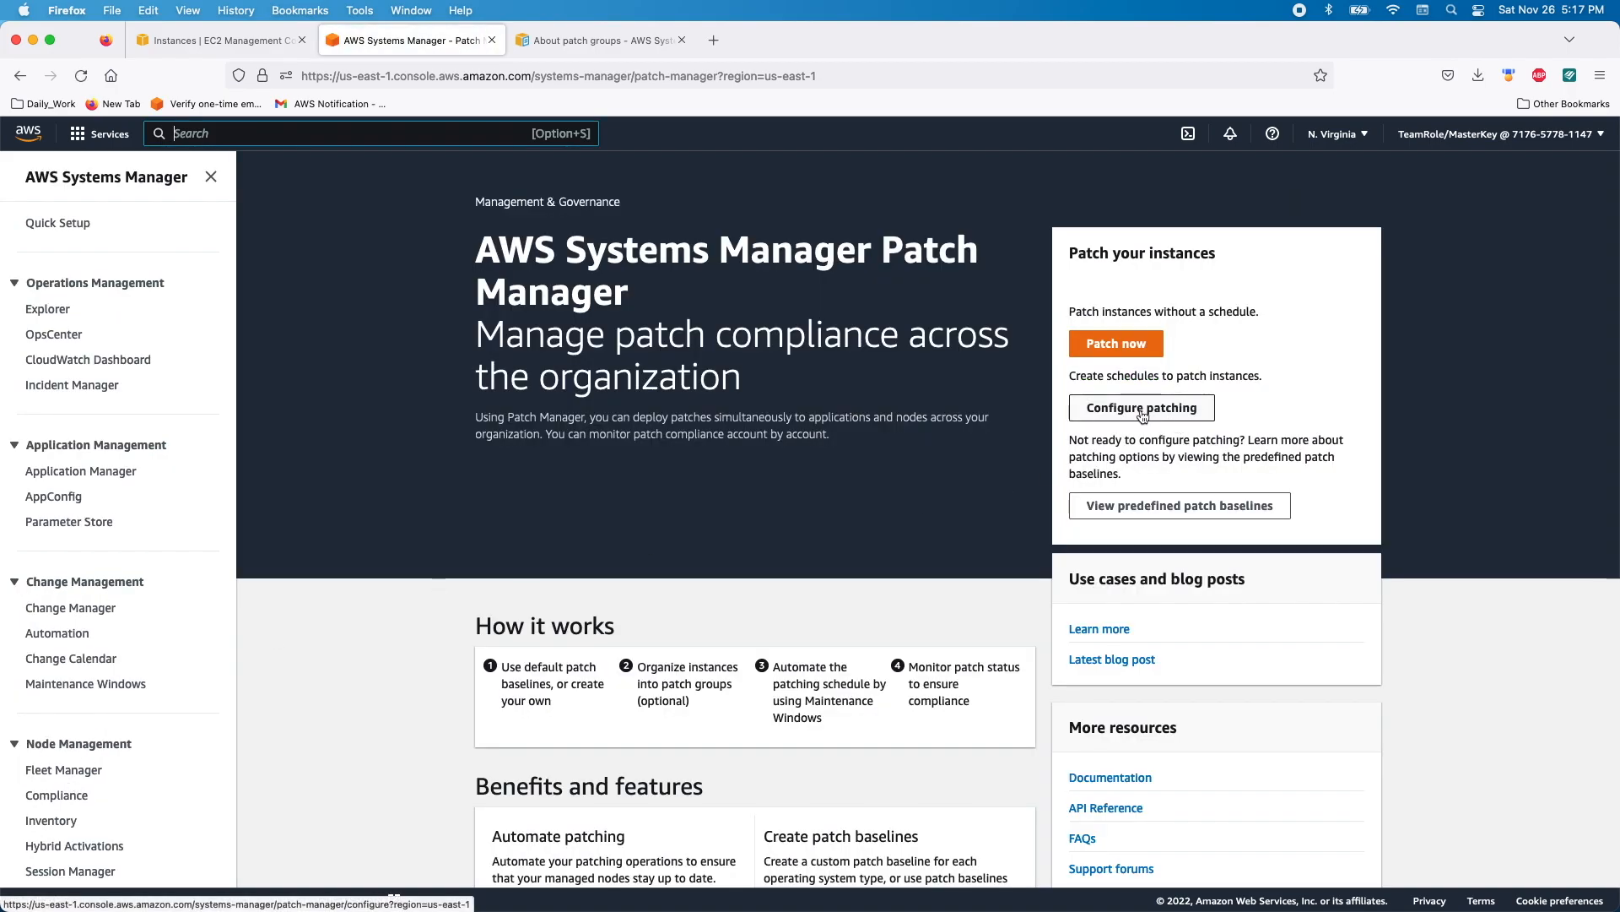
left_click(1142, 411)
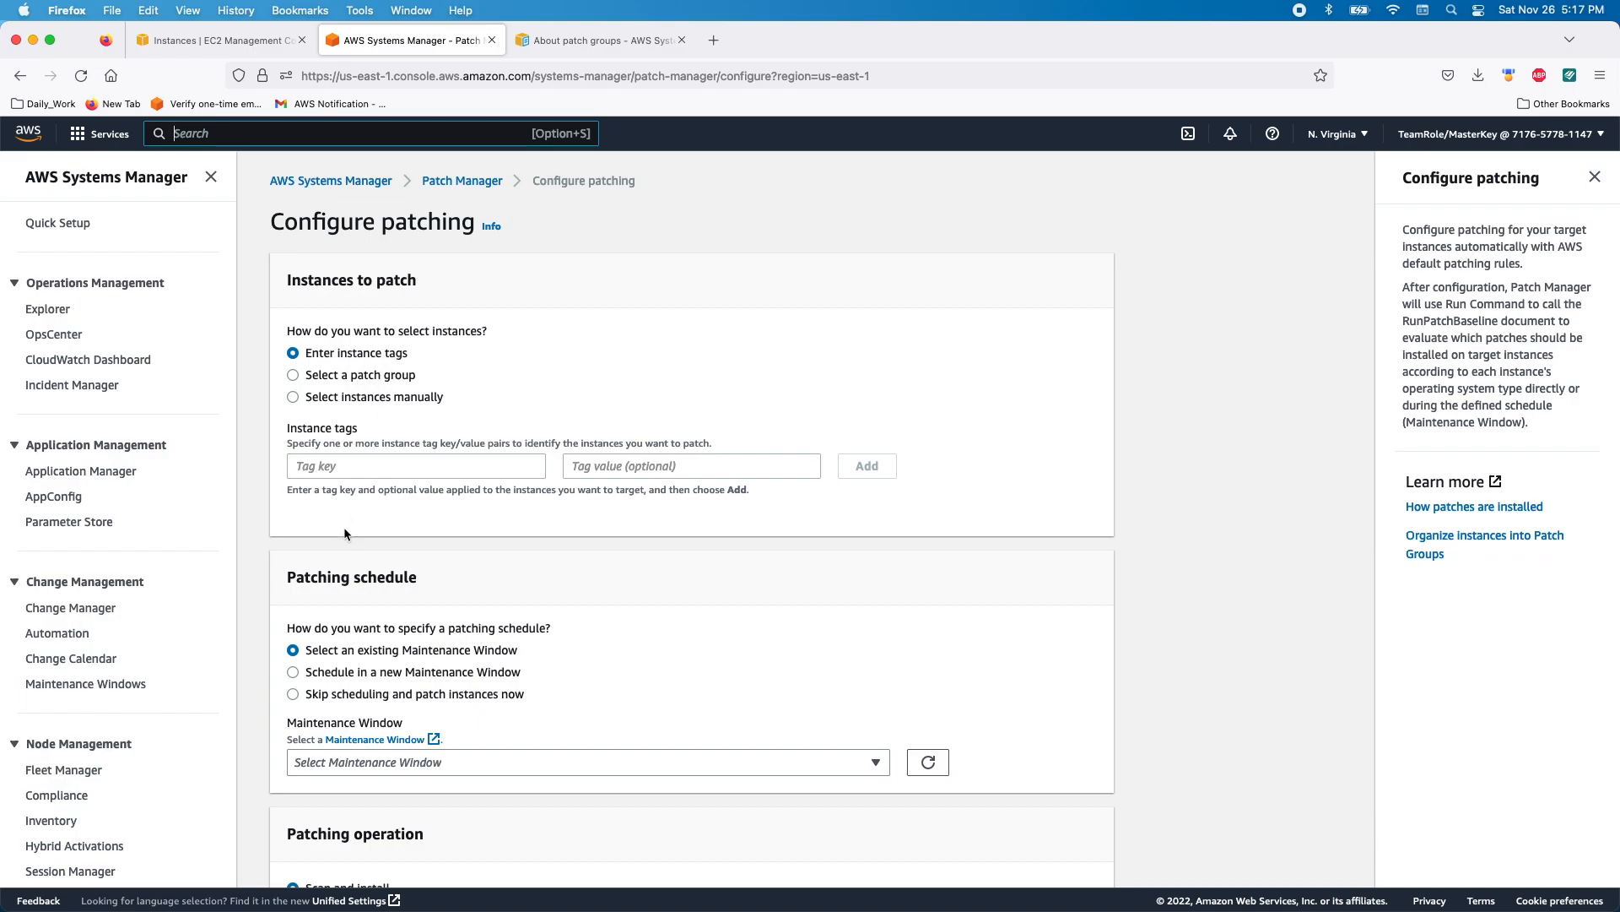
- Target the instances to patch by adding the instance tag Enviornment with the value PROD
left_click(317, 465)
type("E")
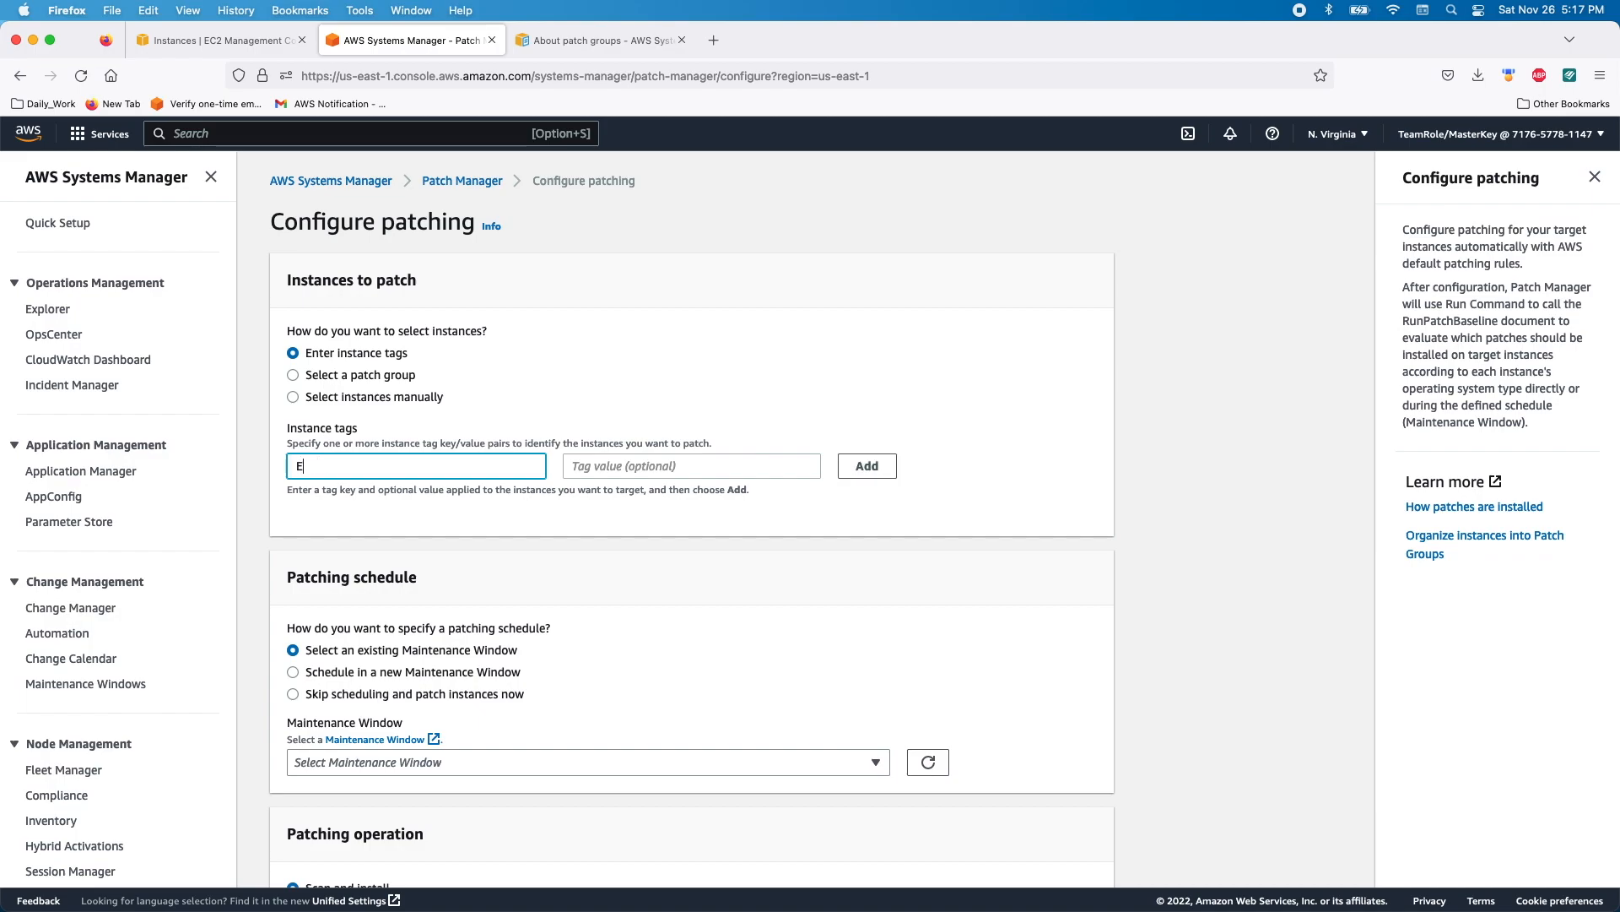
type("nviornment")
left_click(602, 463)
type("PROD")
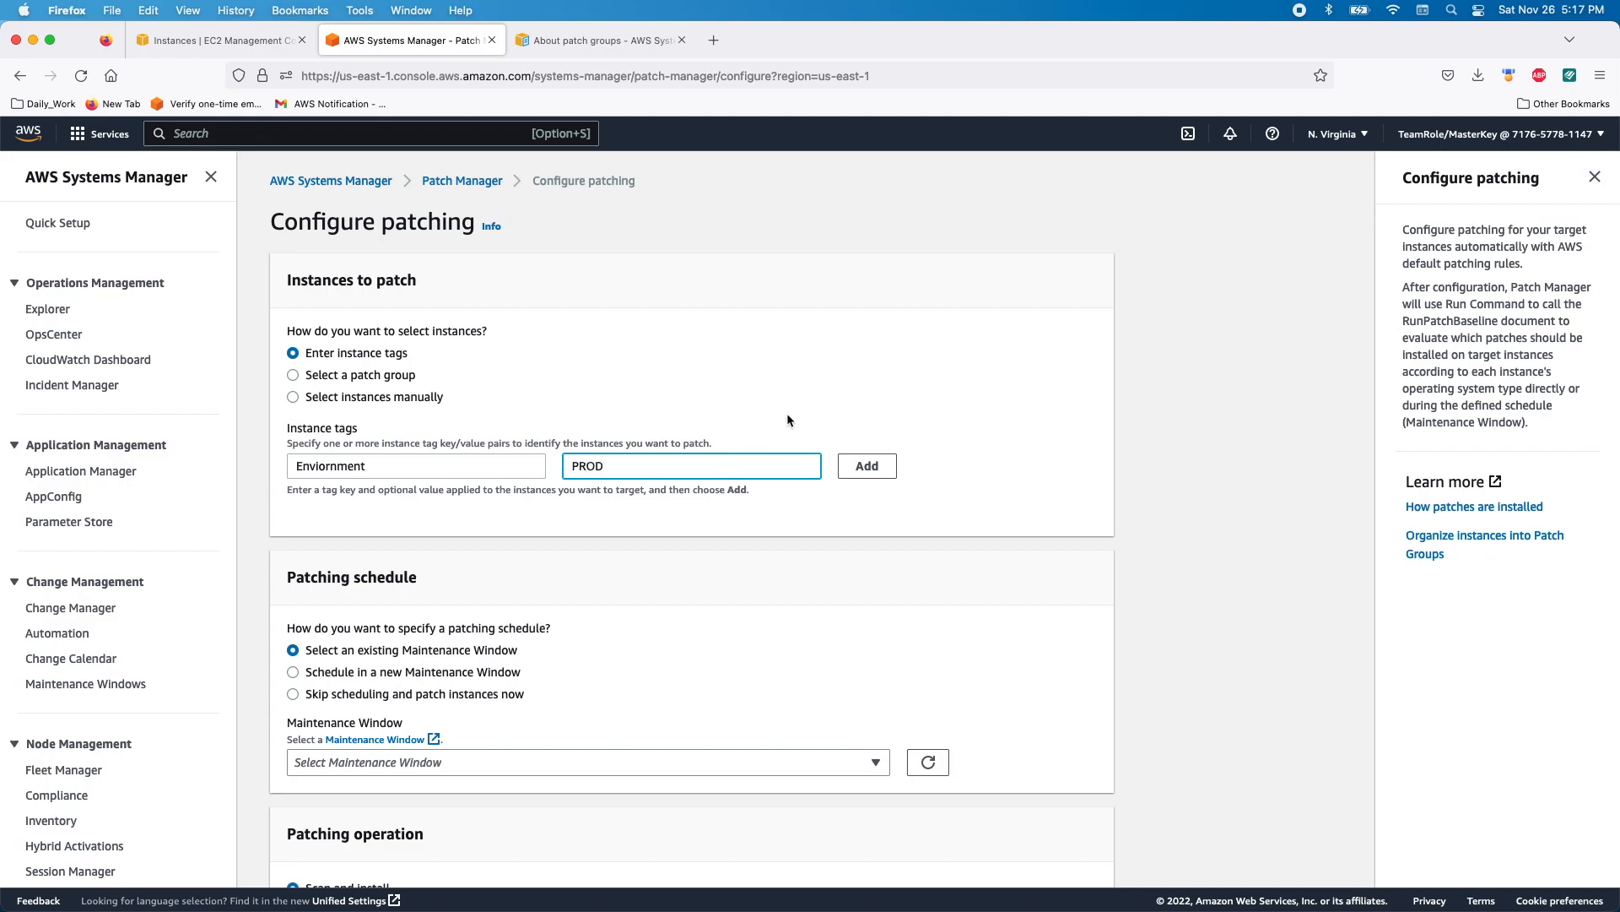
left_click(860, 466)
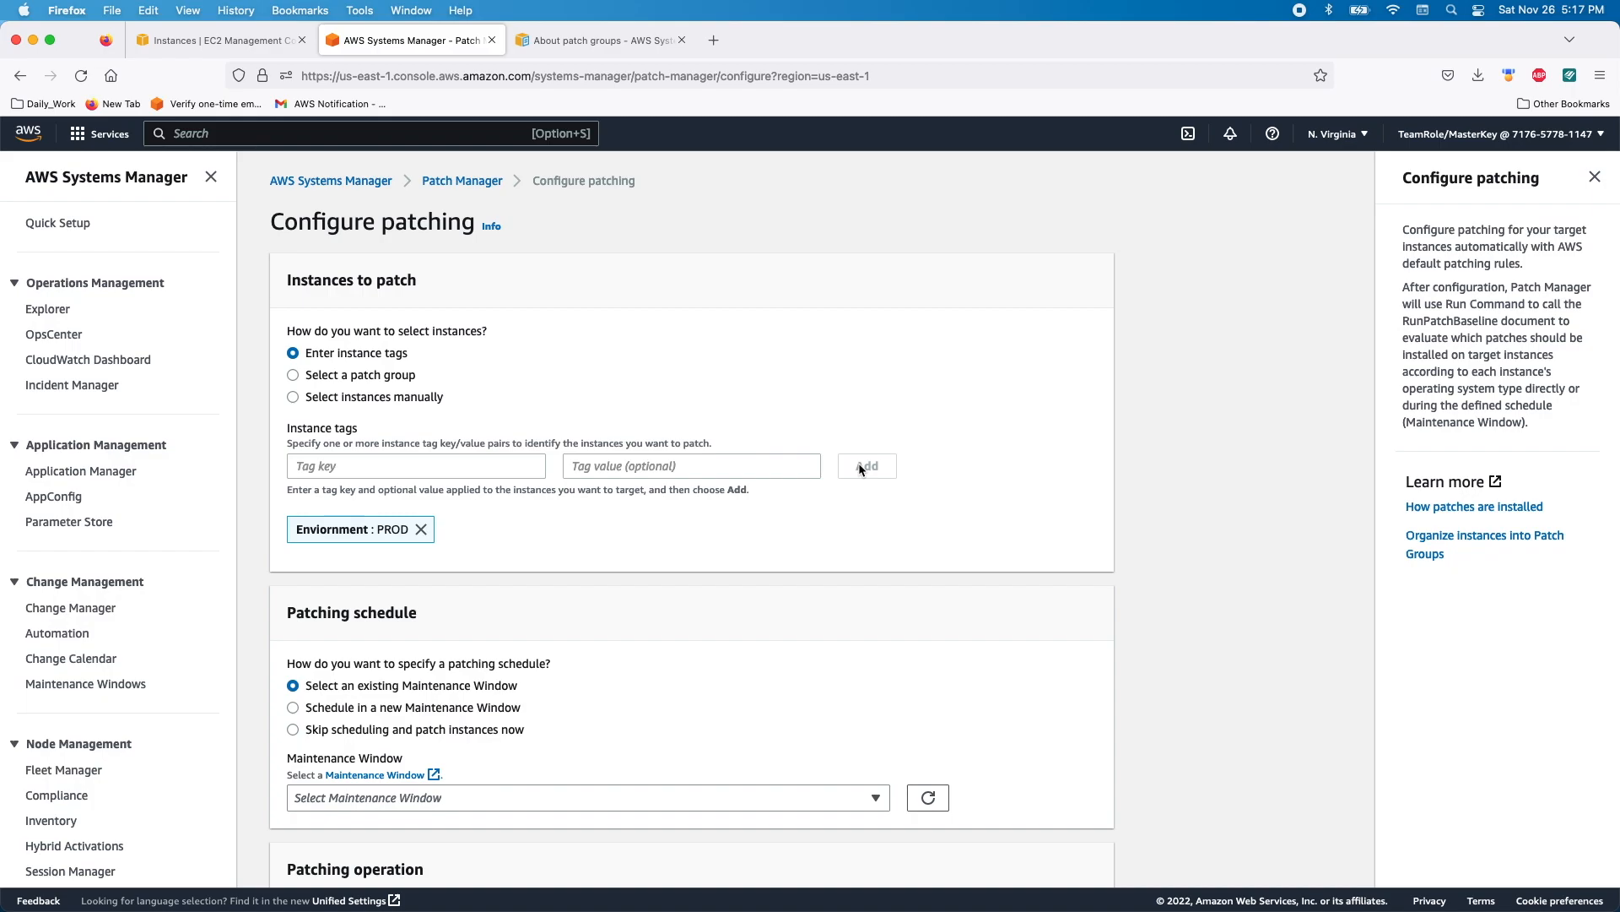
- Copy the Enviornment tag key from WebServer 04 in the EC2 console and re-add the target tag with the value PROD
left_click(209, 47)
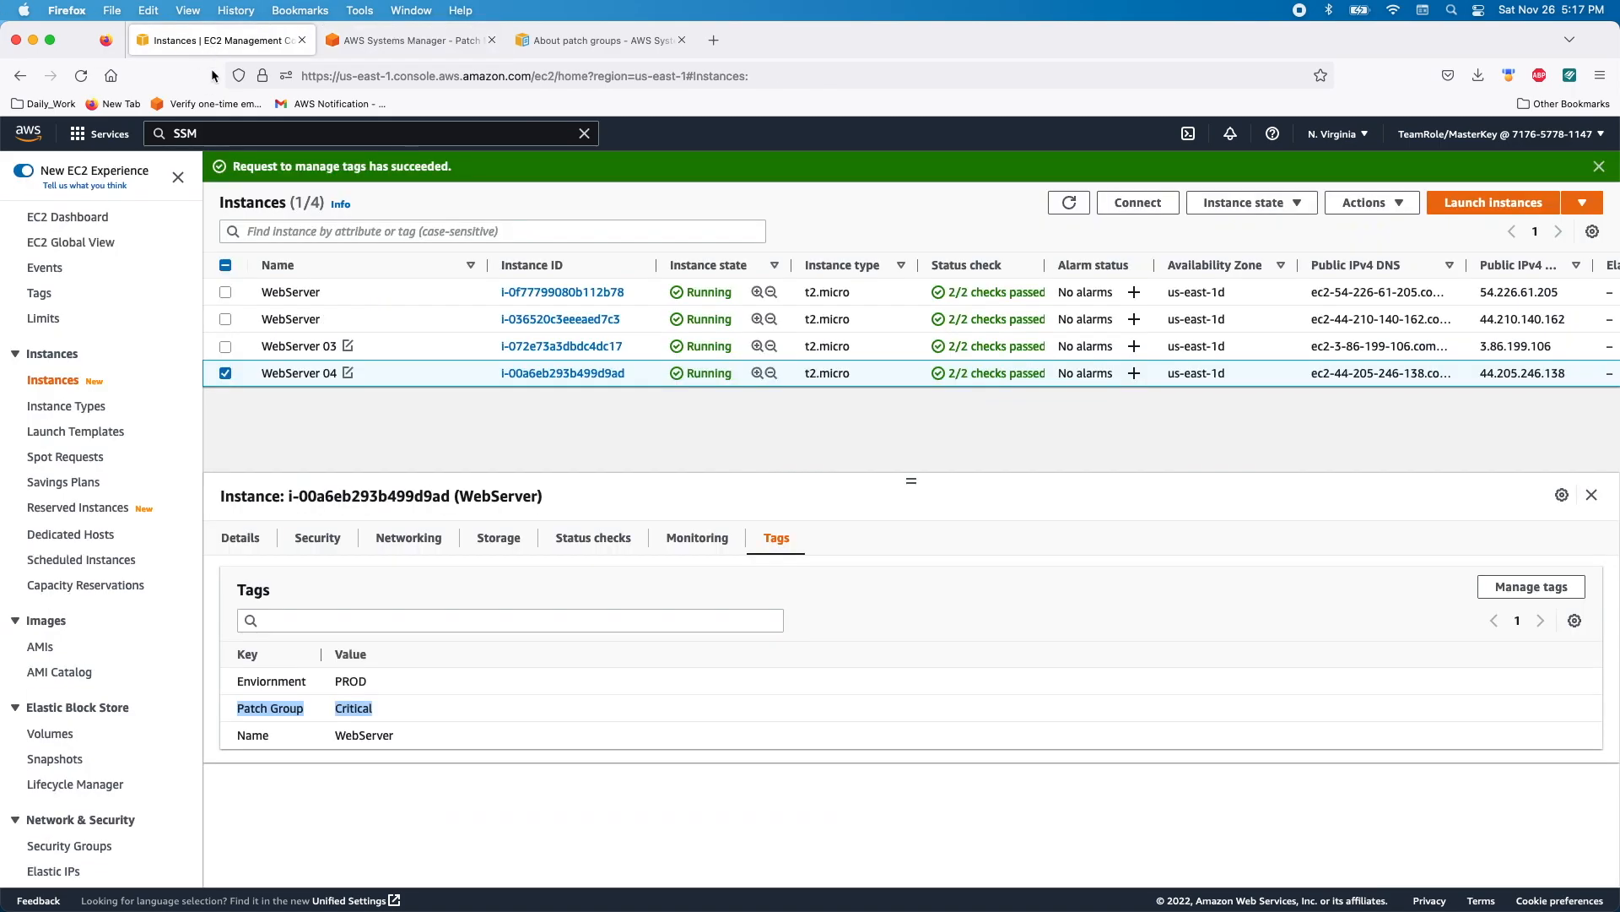
double_click(262, 681)
key("super+c")
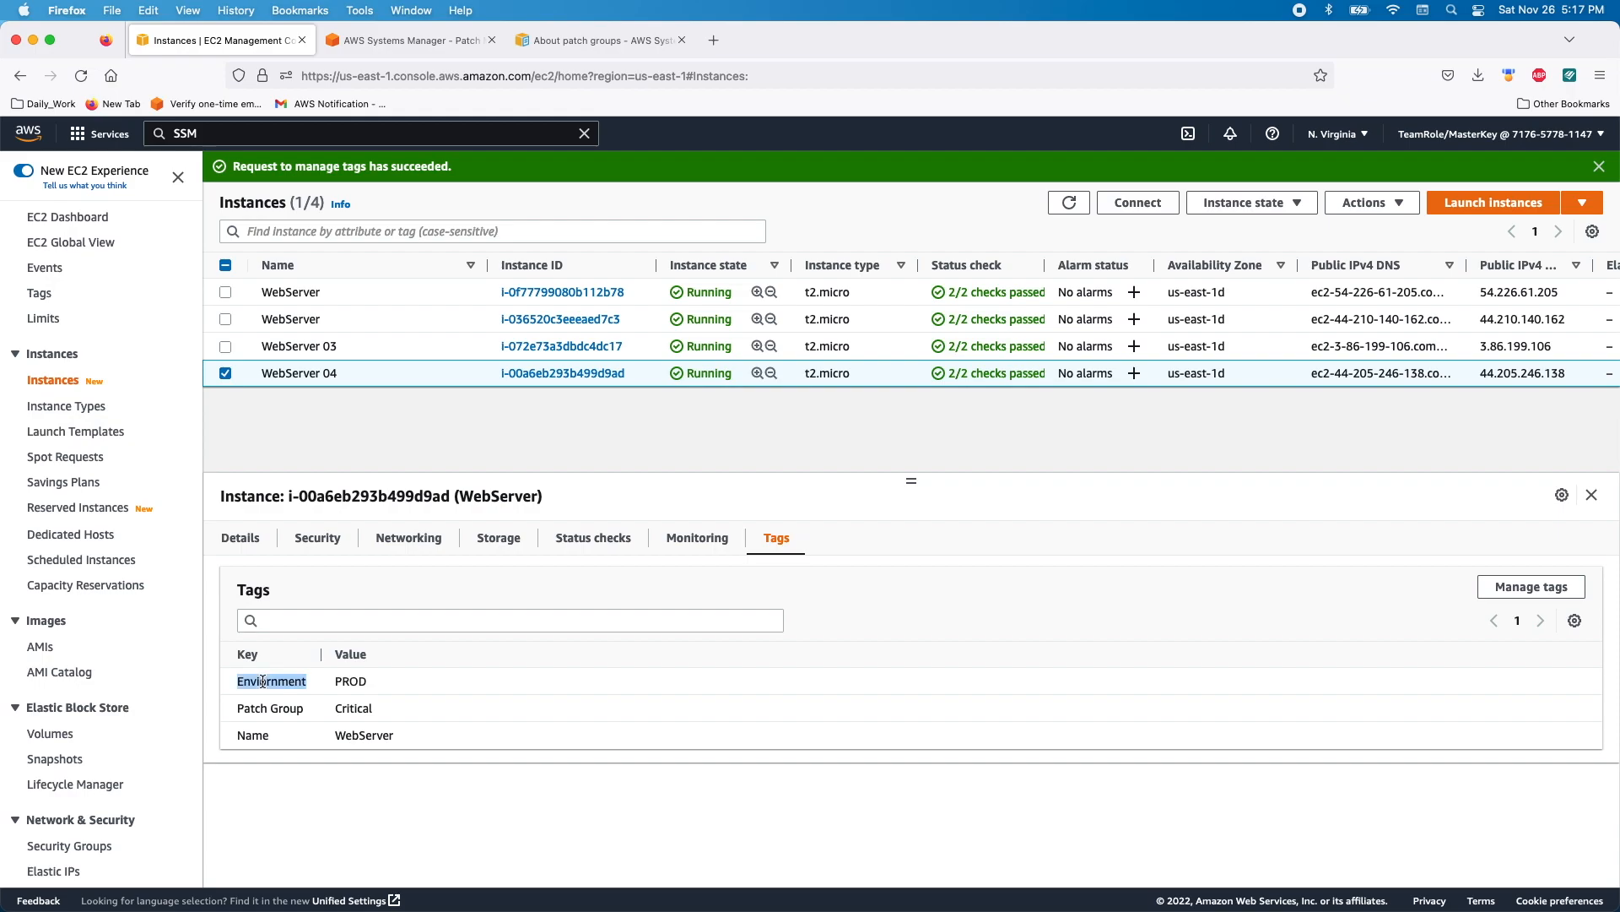
left_click(448, 42)
left_click(419, 531)
left_click(314, 460)
key("super+v")
left_click(629, 464)
type("PROD")
left_click(873, 467)
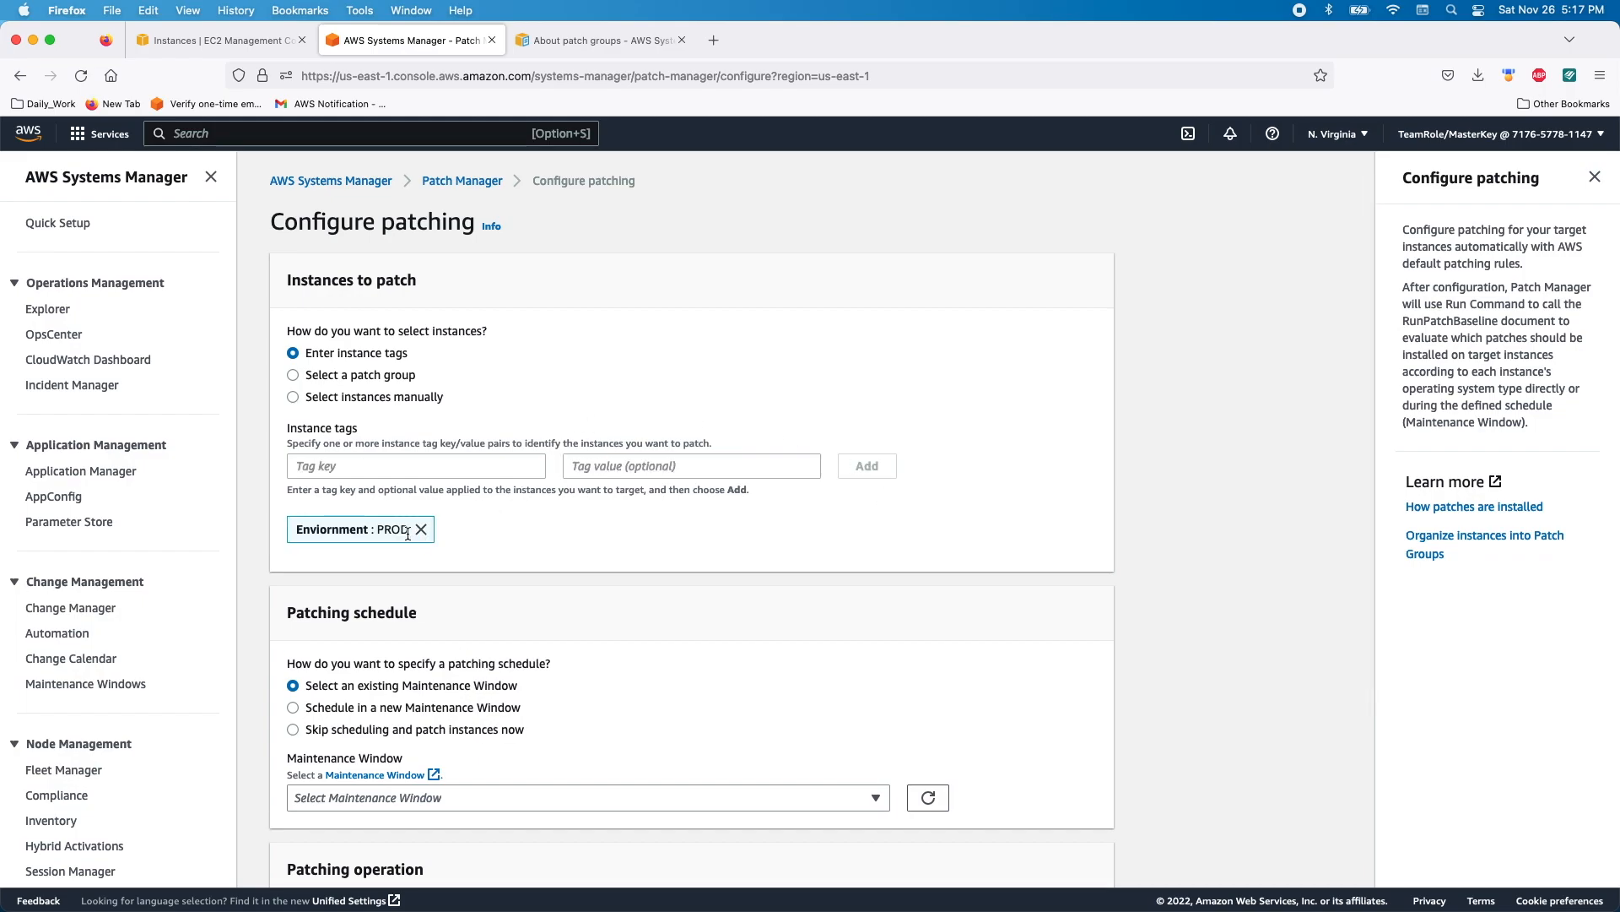
left_click(215, 42)
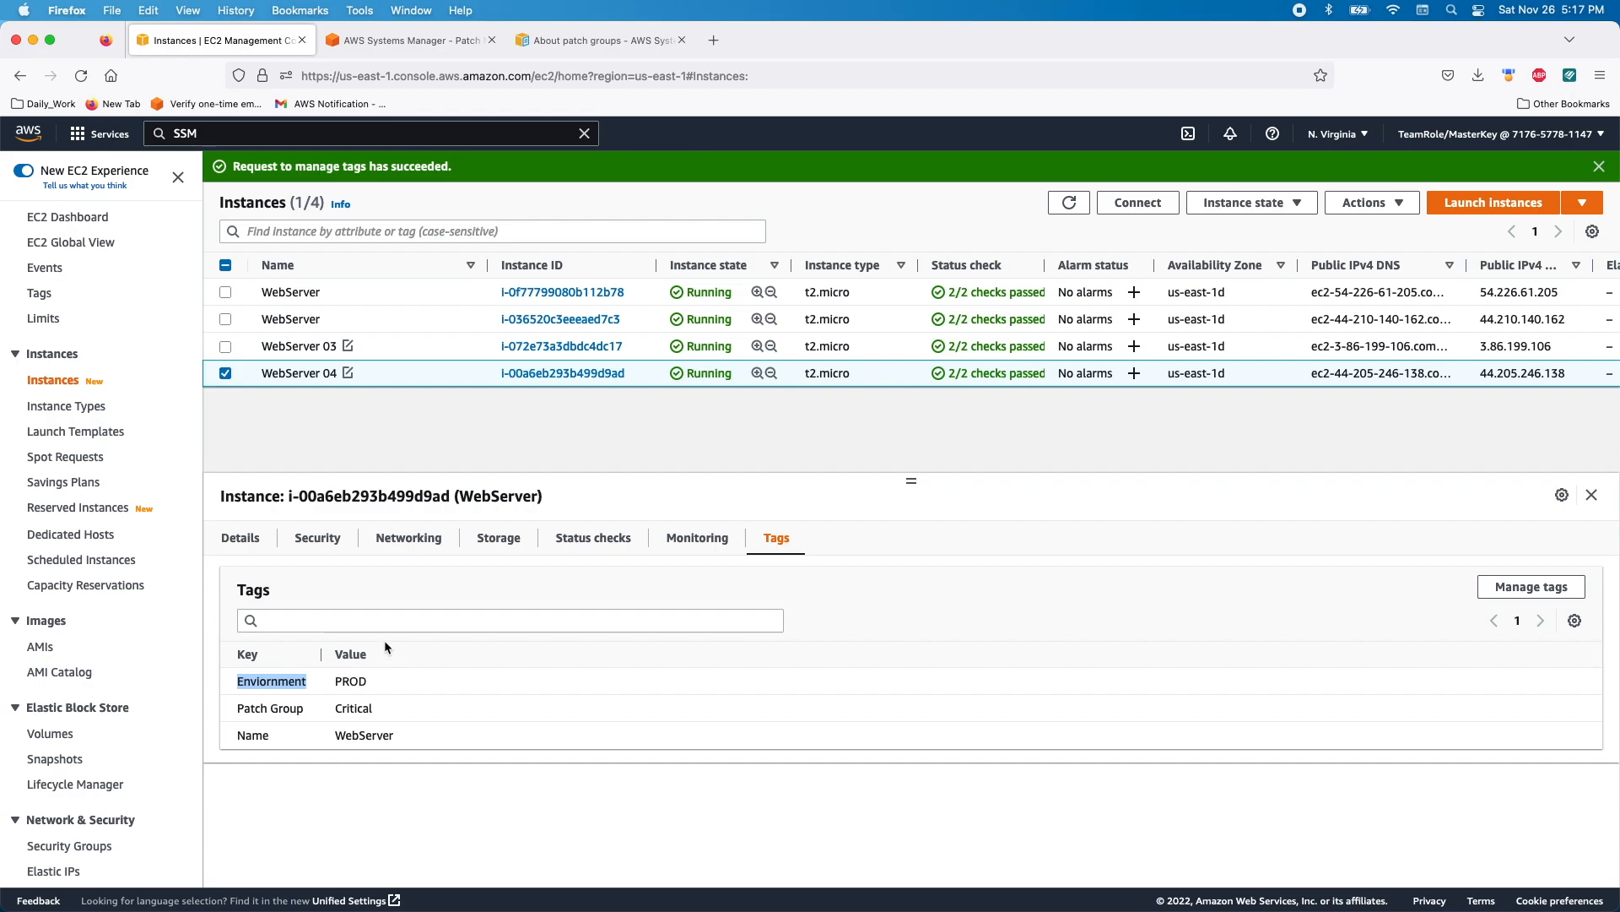
left_click(405, 39)
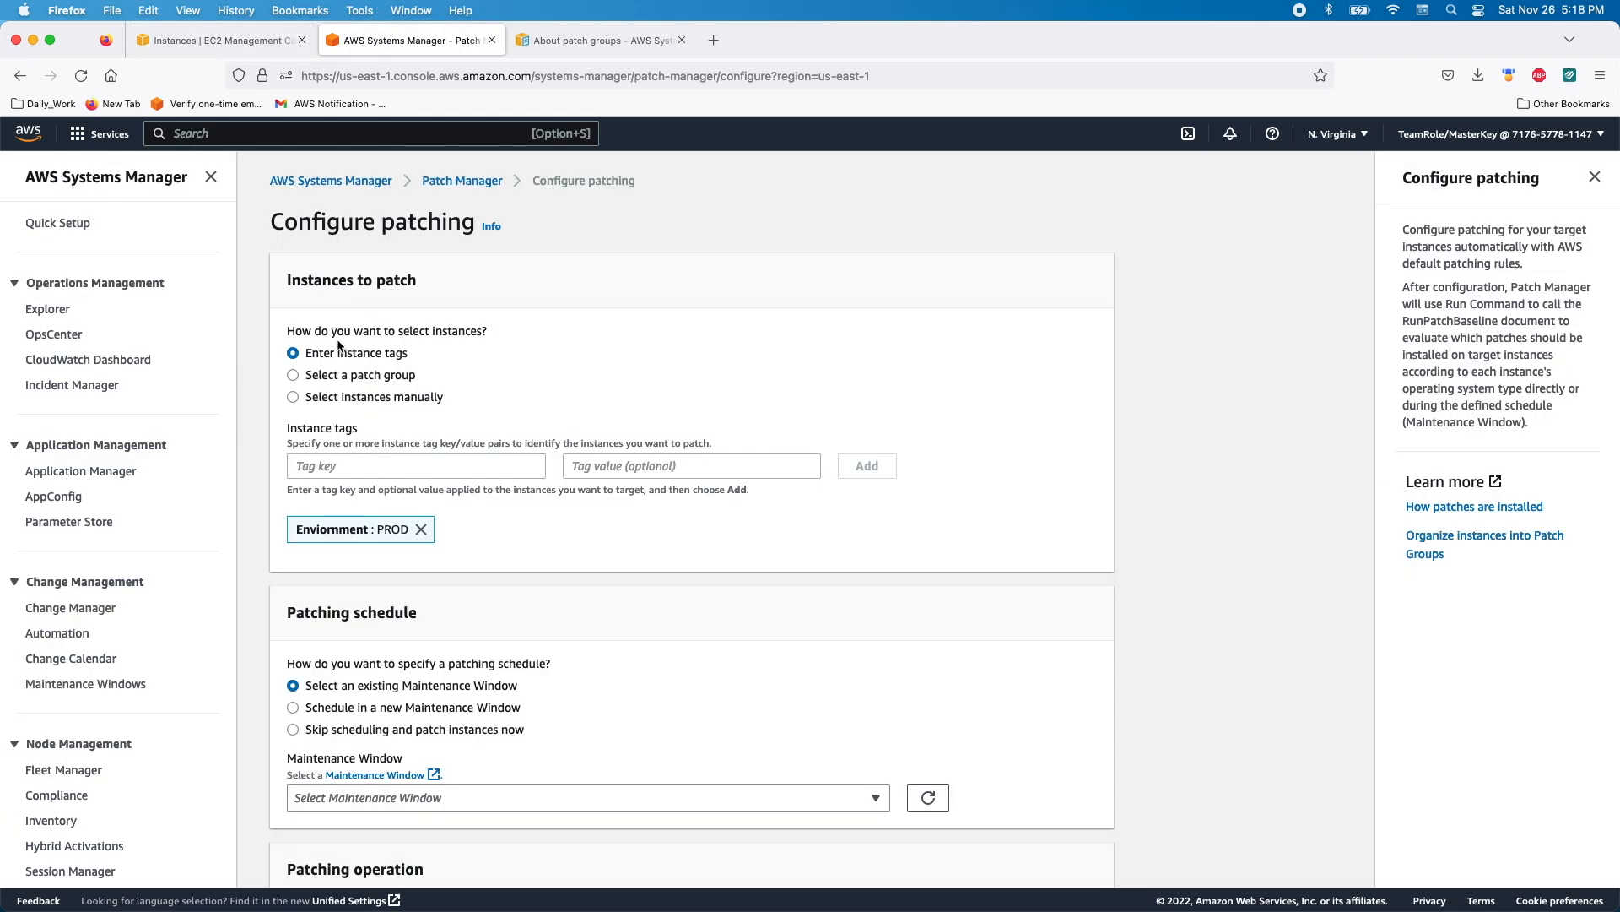
- Select the Critical patch group as the patching target, and switch to selecting instances manually
left_click(293, 376)
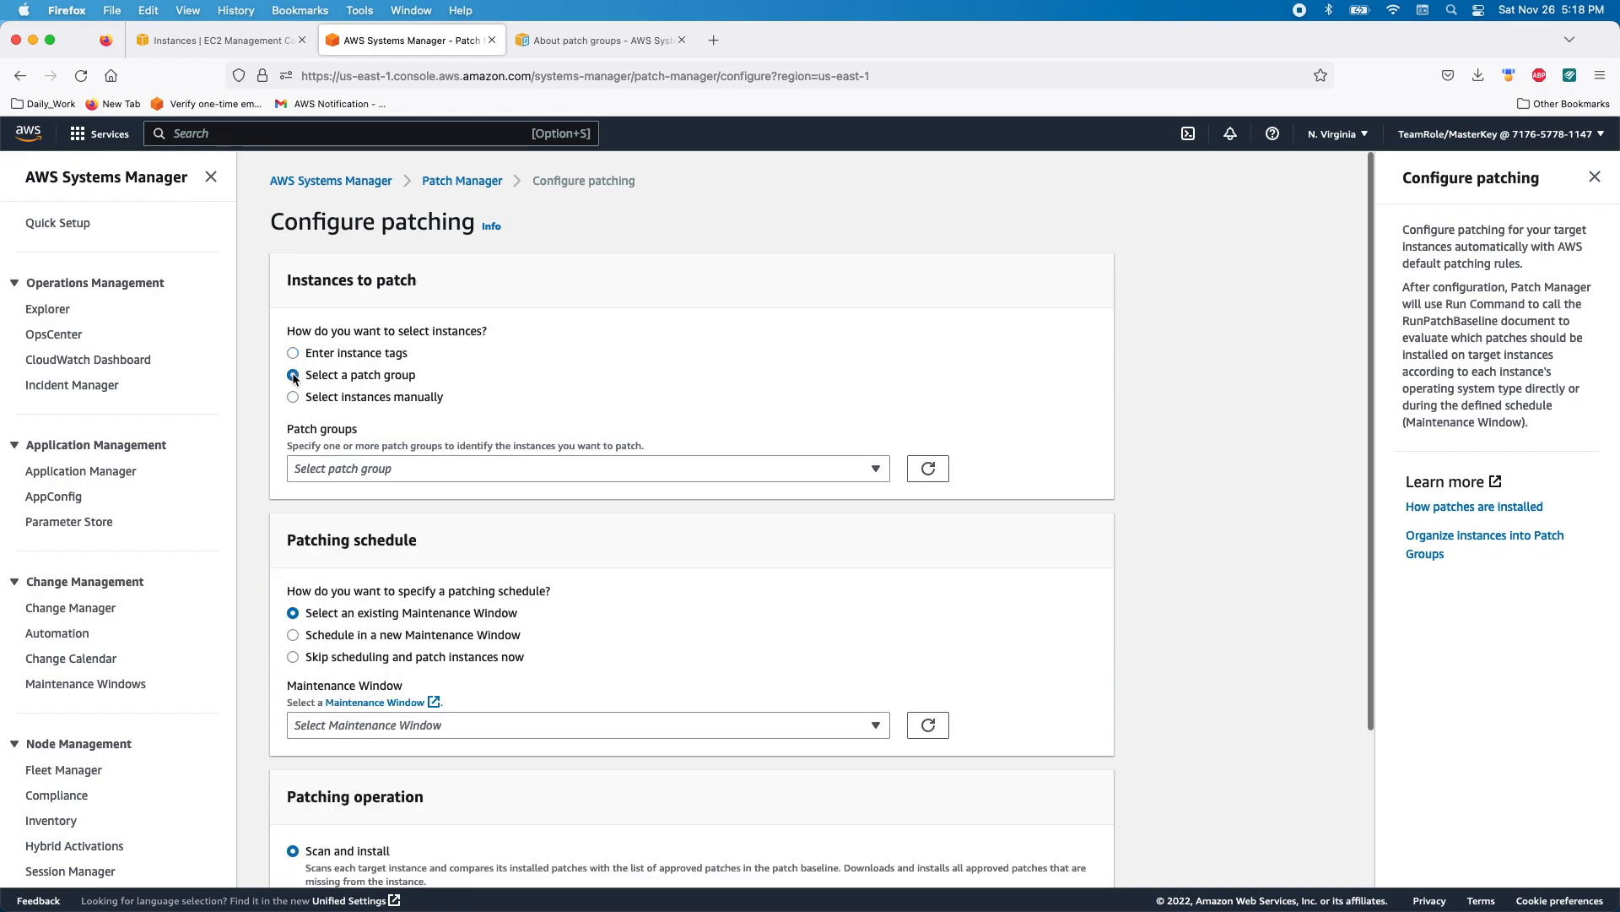
left_click(444, 467)
left_click(336, 523)
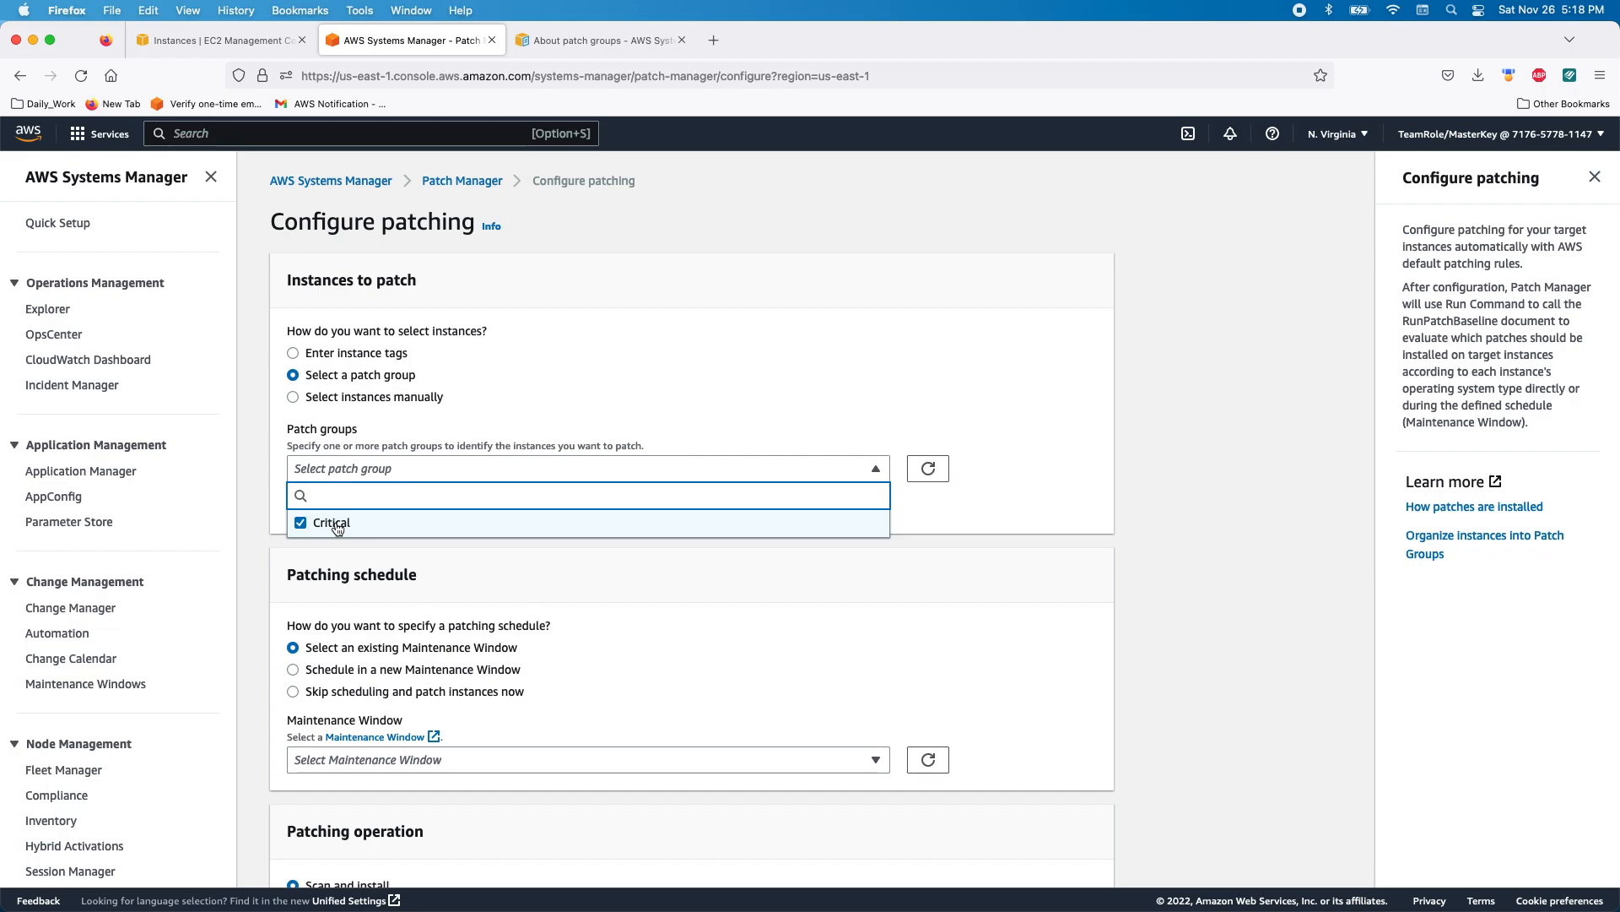
left_click(293, 398)
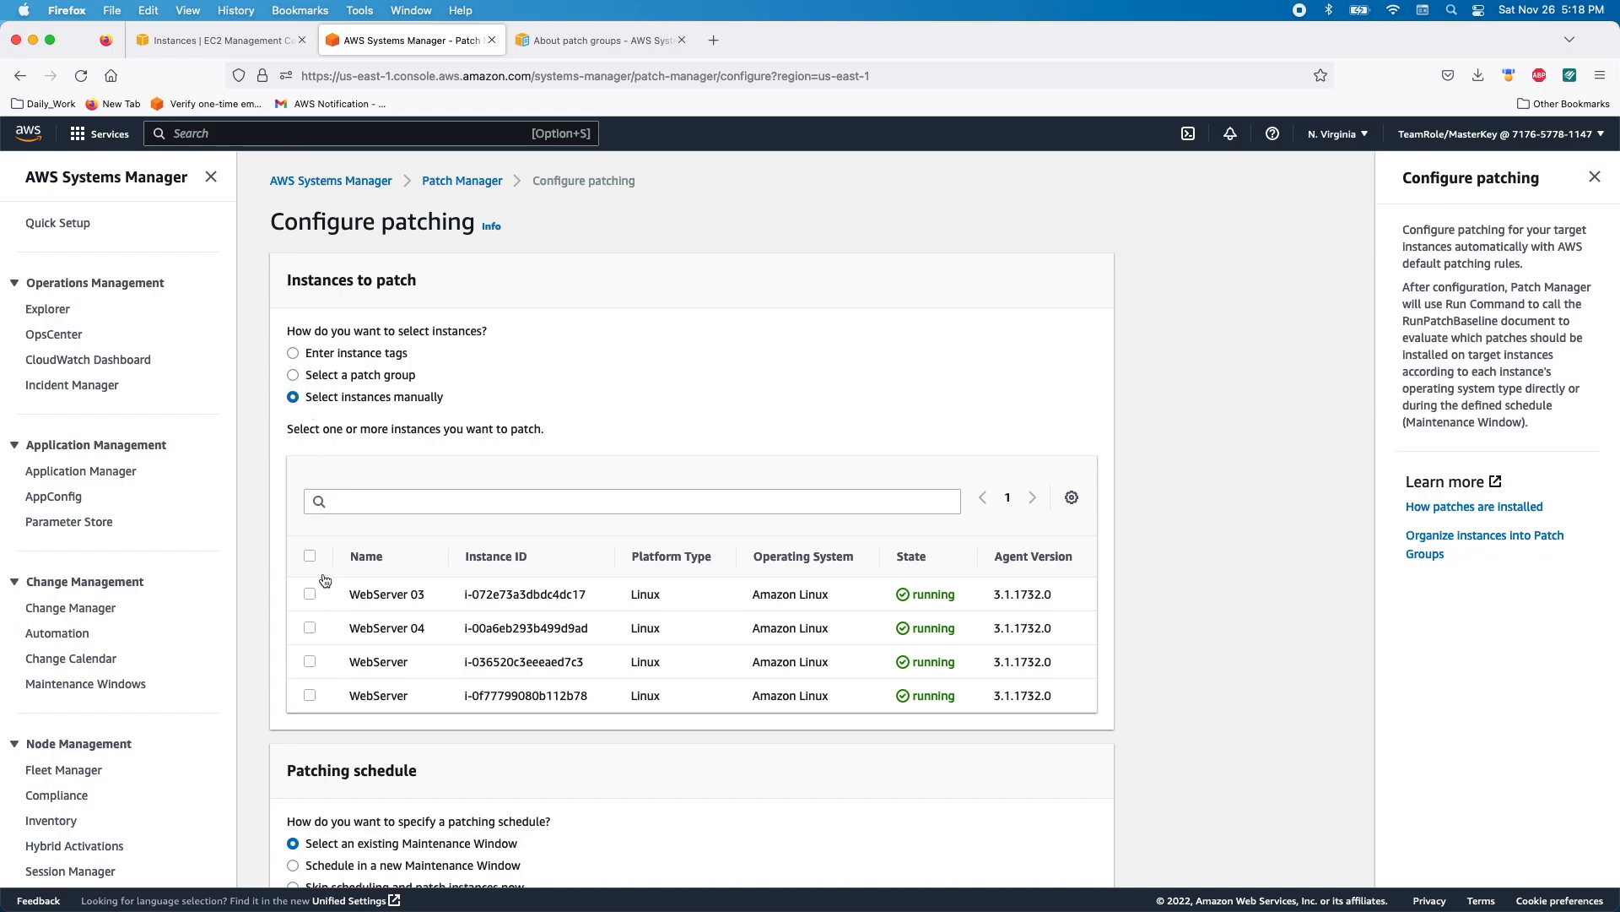
scroll(333, 685, "down", 1)
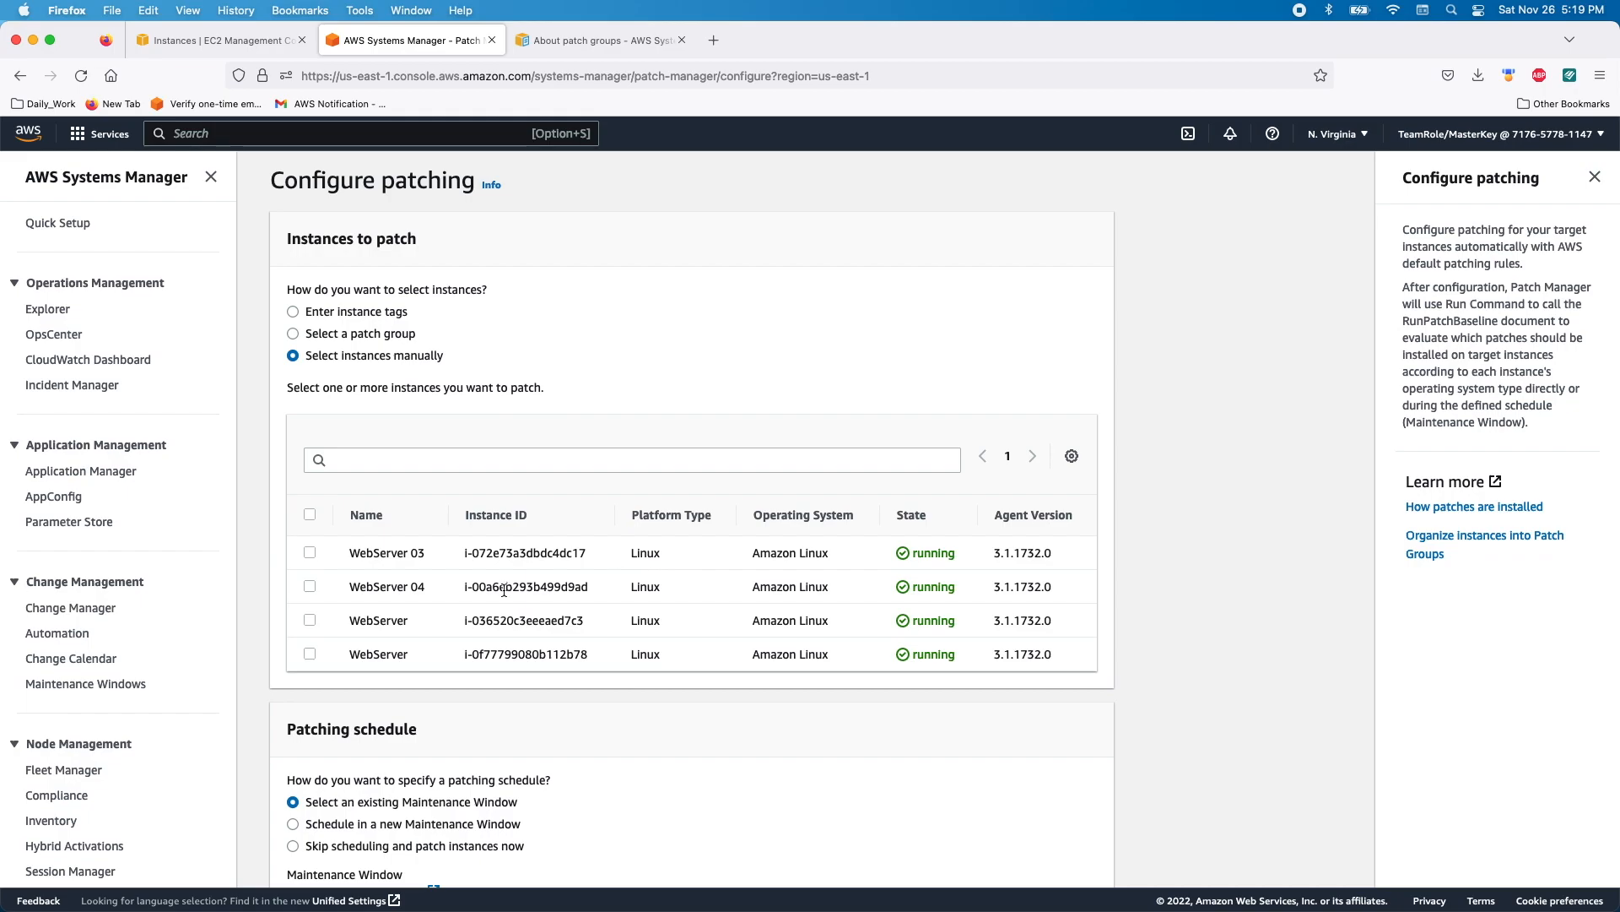
- Start creating a new patch baseline from Patch Manager's list of predefined baselines
scroll(154, 559, "down", 4)
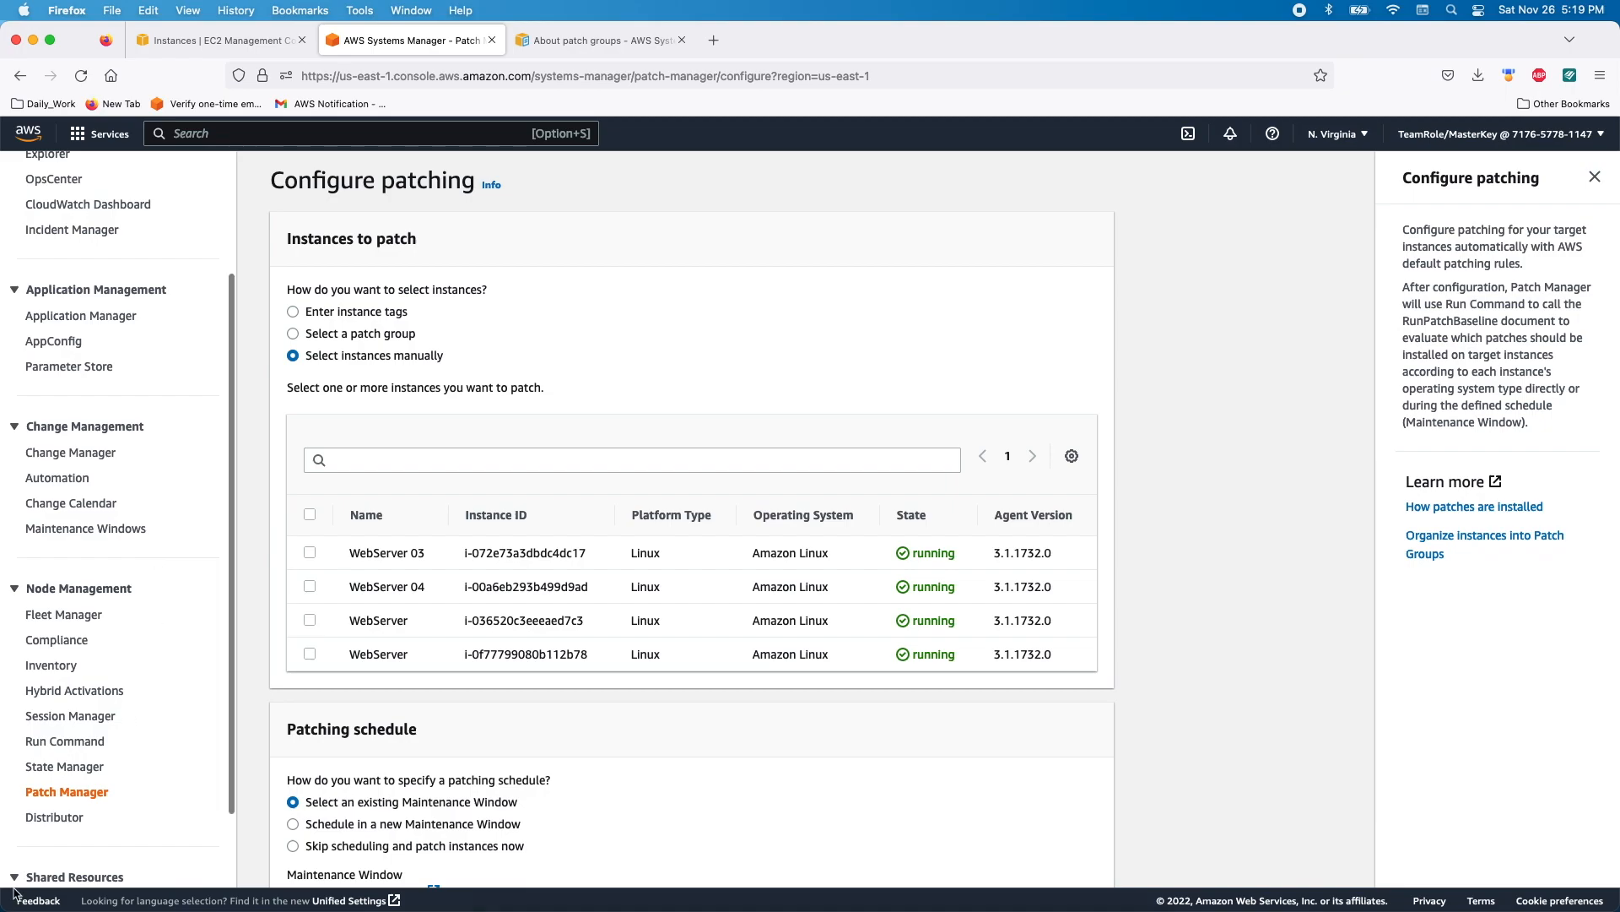
left_click(87, 793)
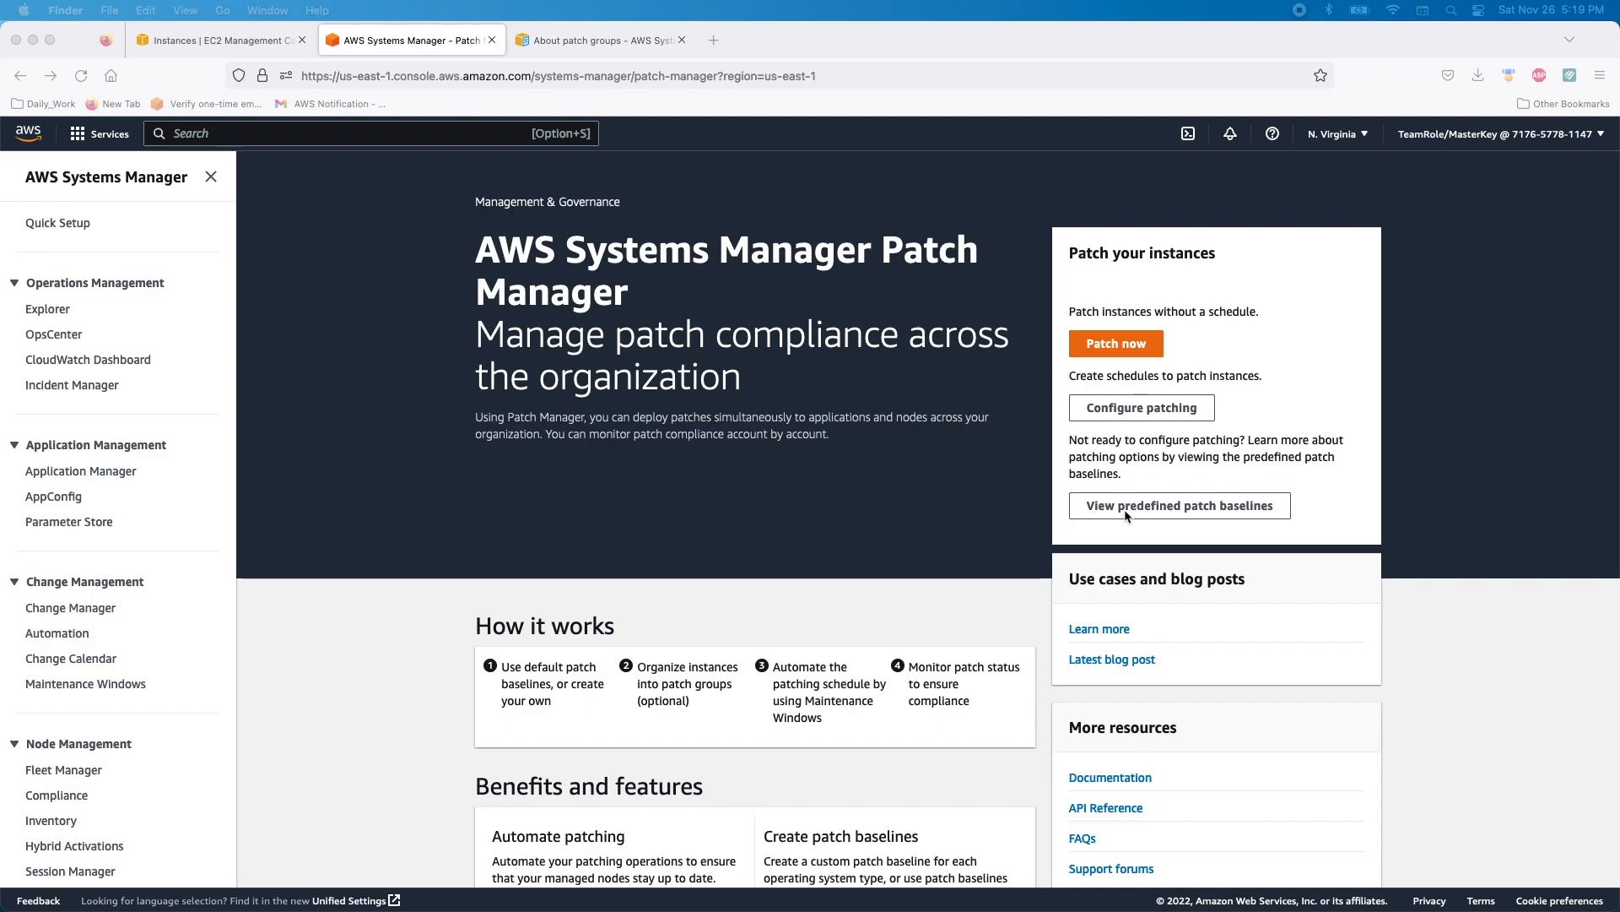
left_click(1190, 510)
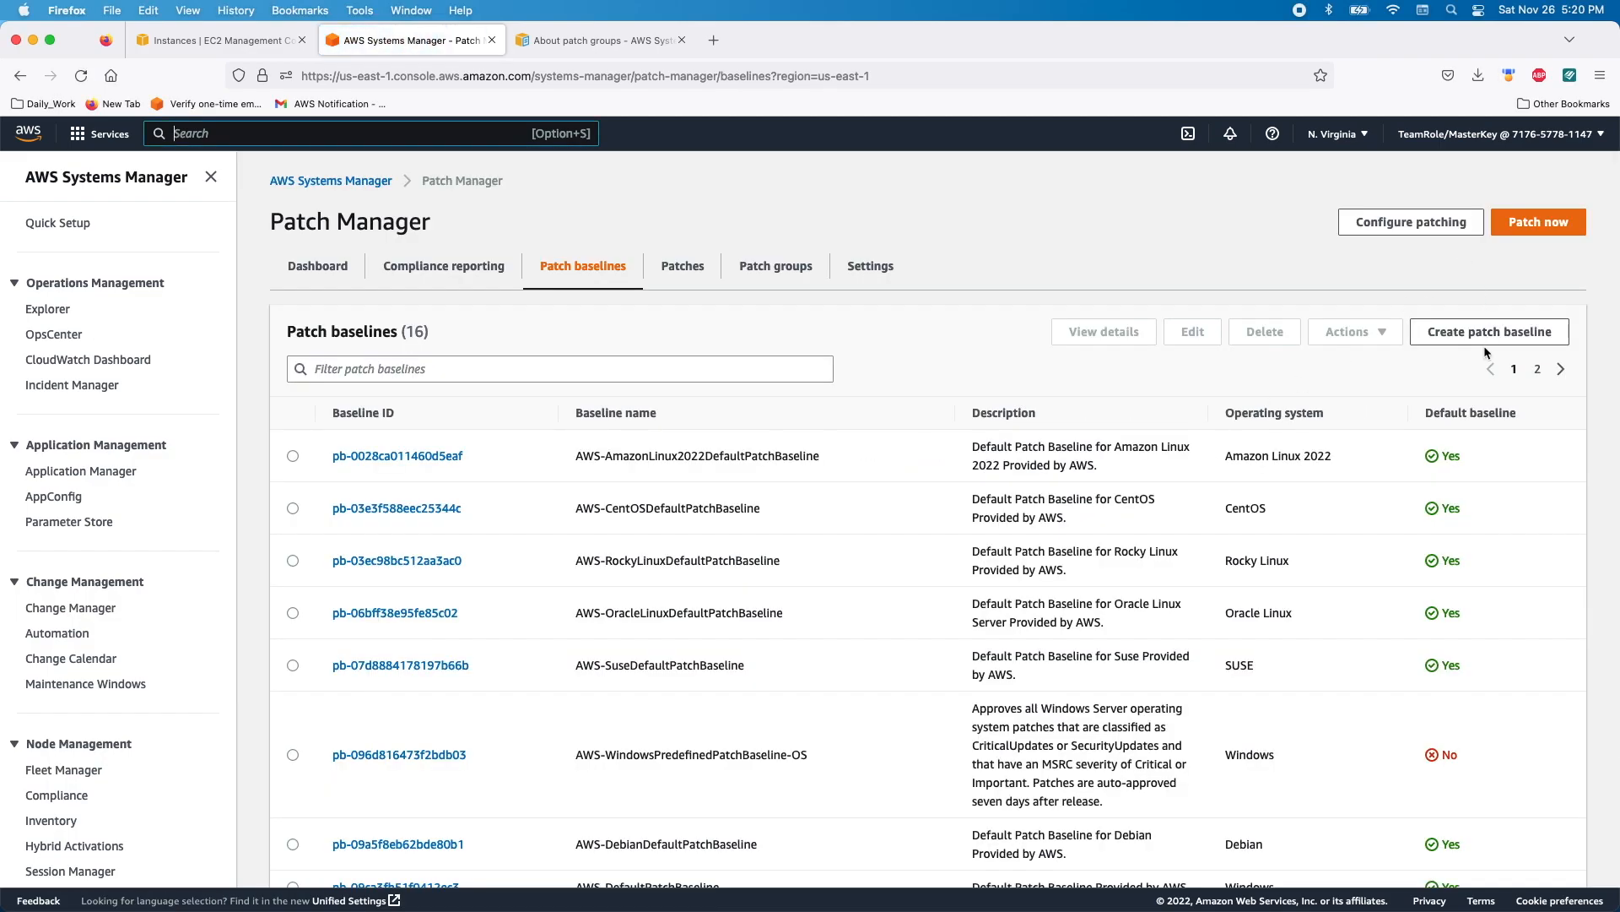
left_click(1477, 333)
- Name the patch baseline Linux_PROD_BaseLine_OS and use the same text as its description
left_click(412, 356)
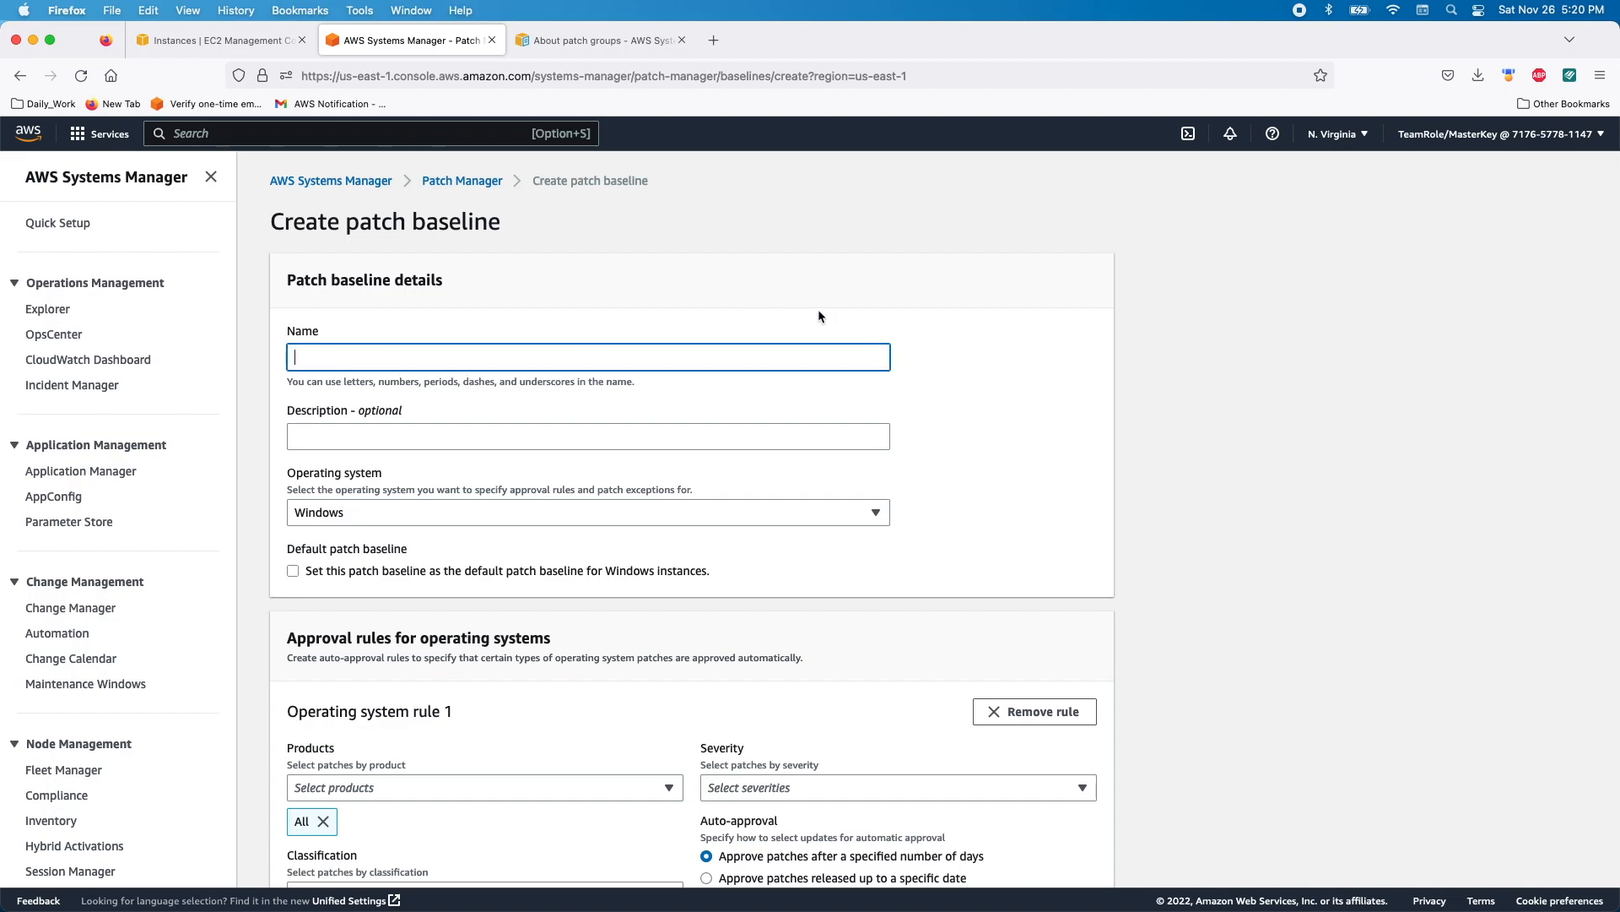
type("Linux_PROD_BaseLine_OS")
double_click(425, 357)
key("super+c")
left_click(320, 444)
key("super+v")
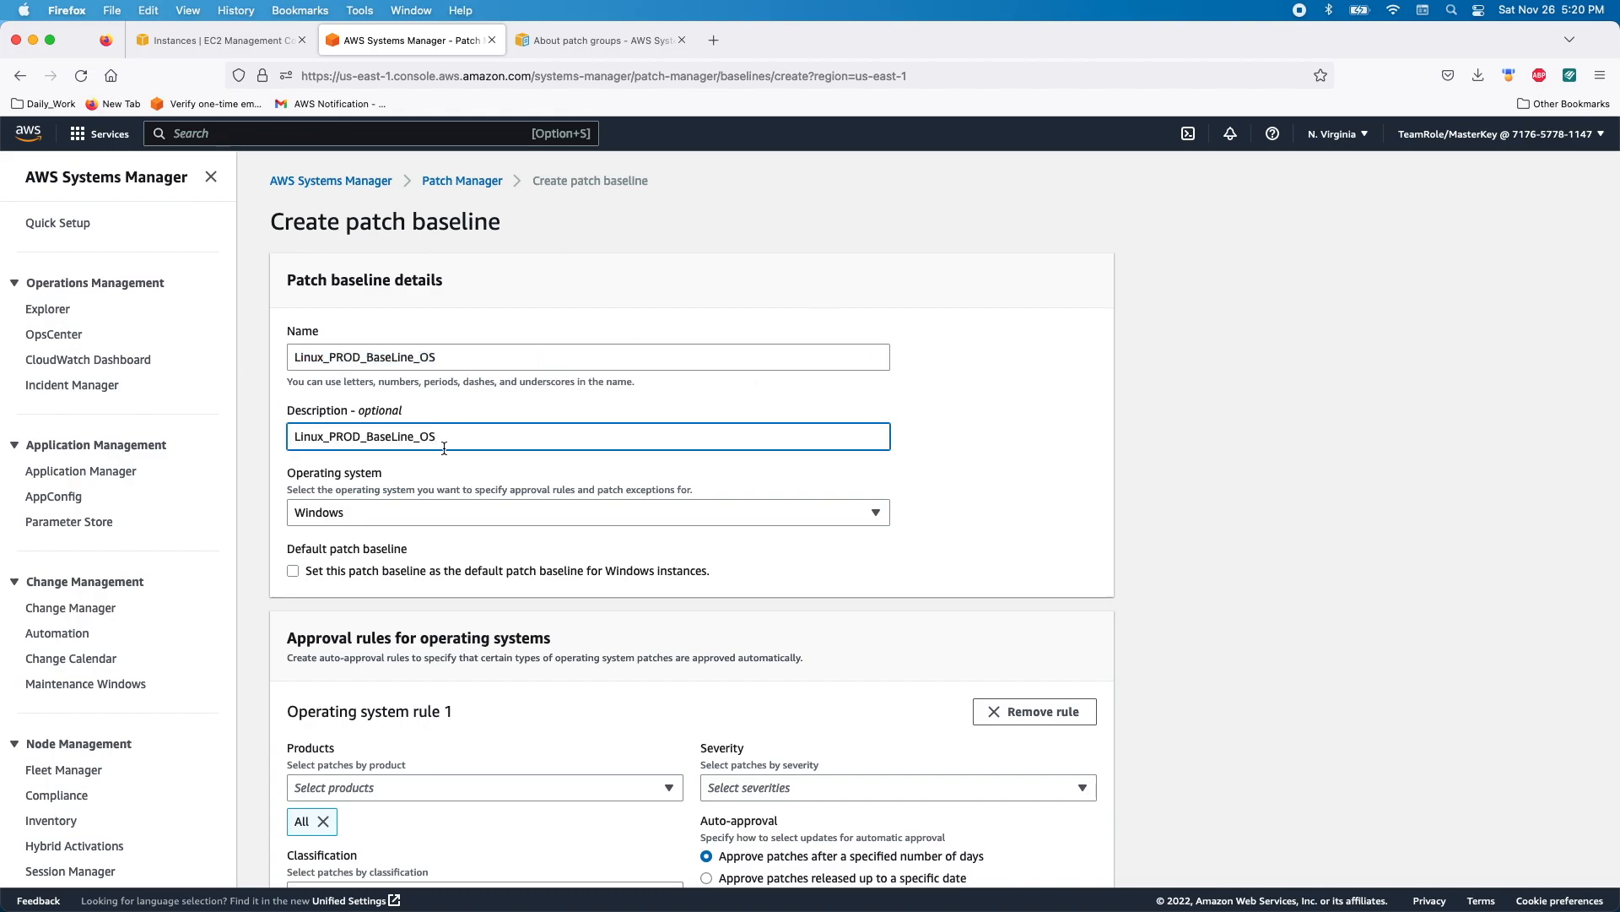
- Set the baseline's operating system to Amazon Linux 2 and select All products for approval rule 1
scroll(330, 438, "down", 3)
left_click(337, 363)
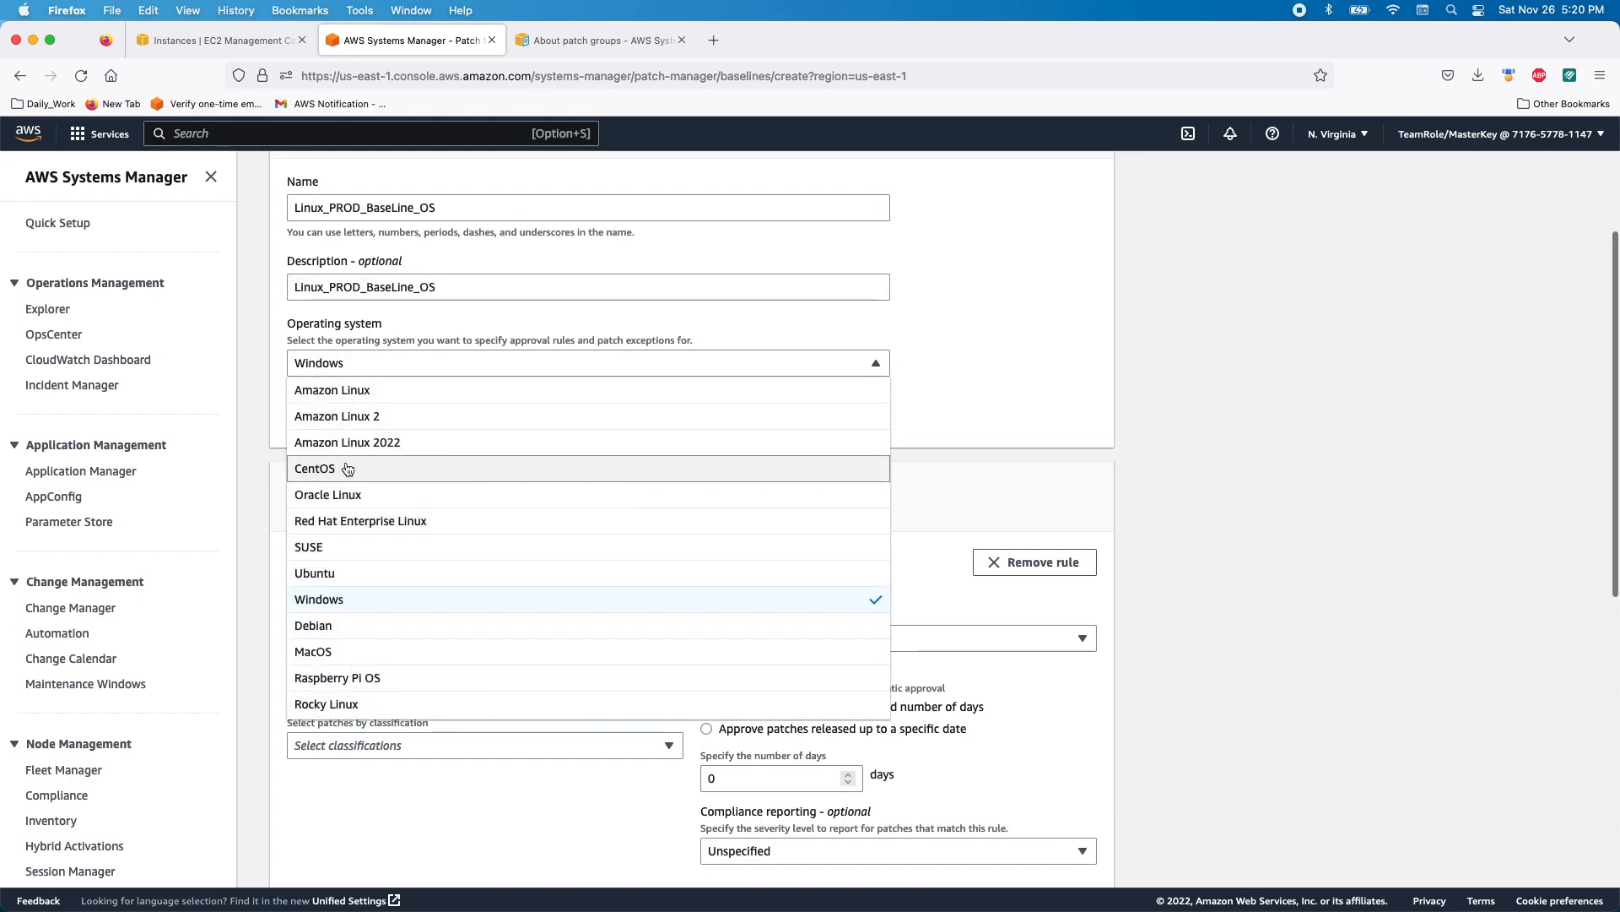
left_click(361, 416)
scroll(398, 549, "down", 1)
left_click(399, 571)
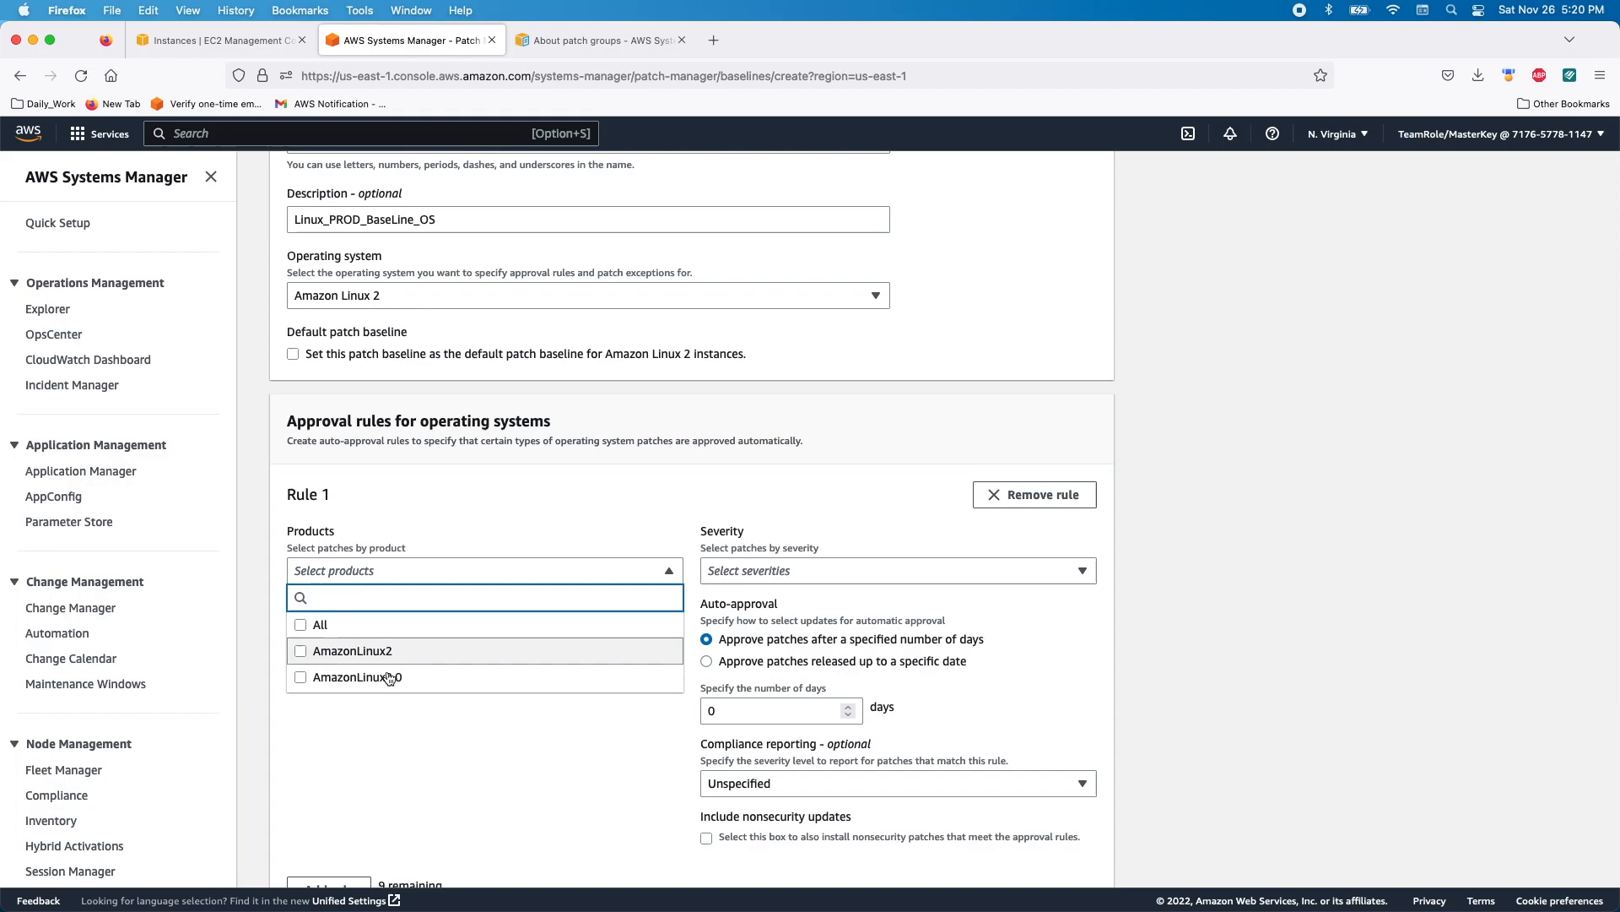
left_click(302, 626)
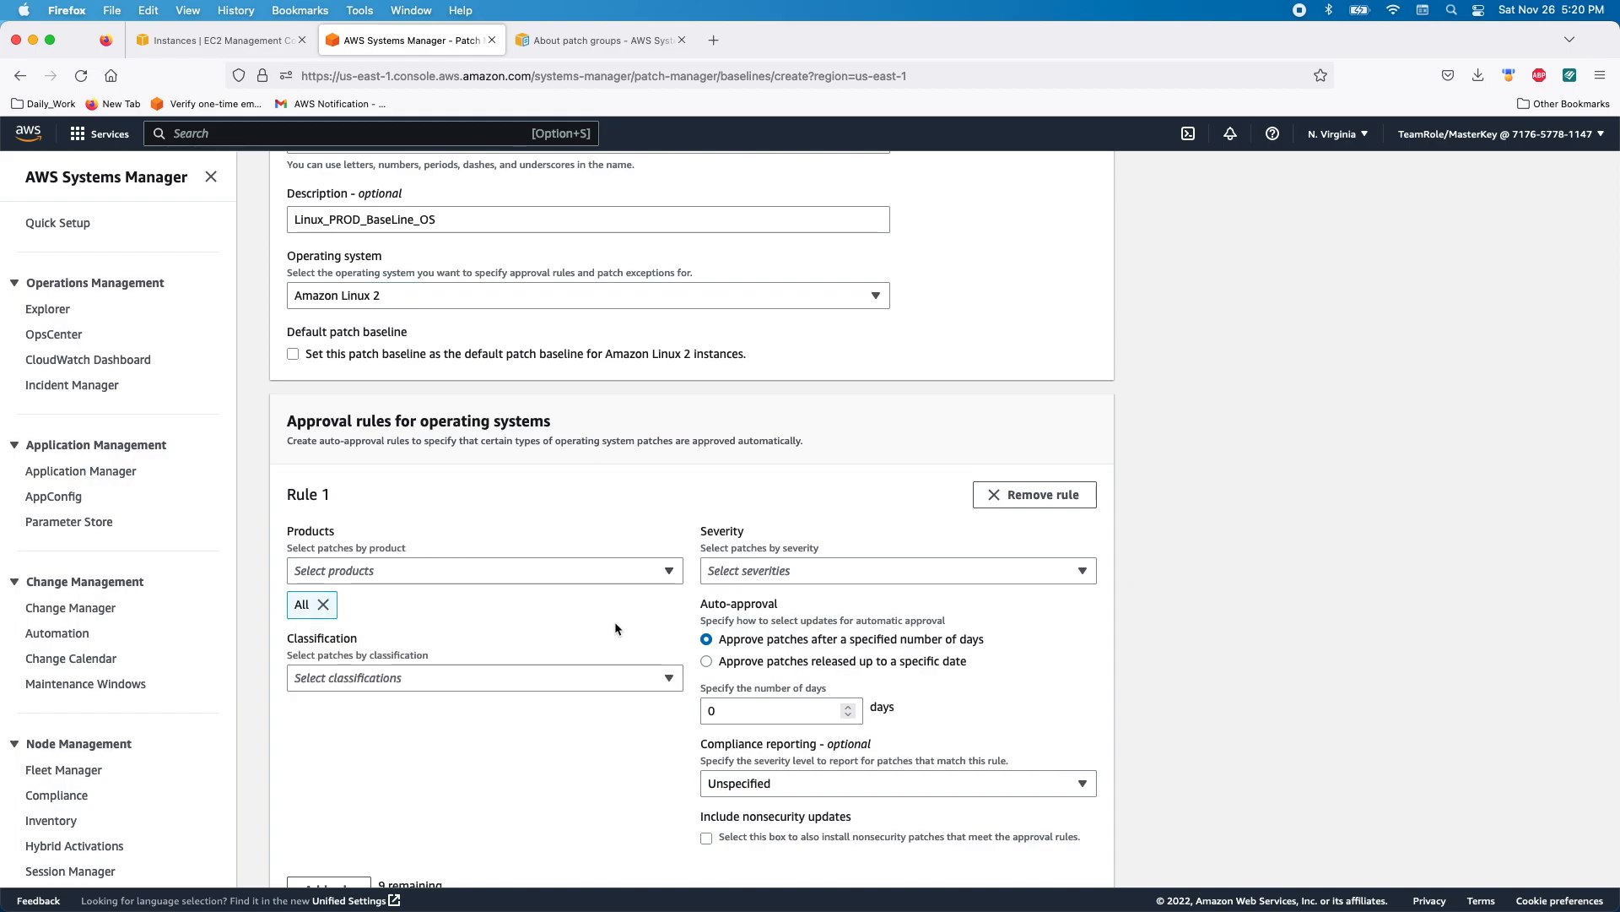
- Select the Critical, Important and Medium severities for approval rule 1
left_click(778, 569)
left_click(754, 626)
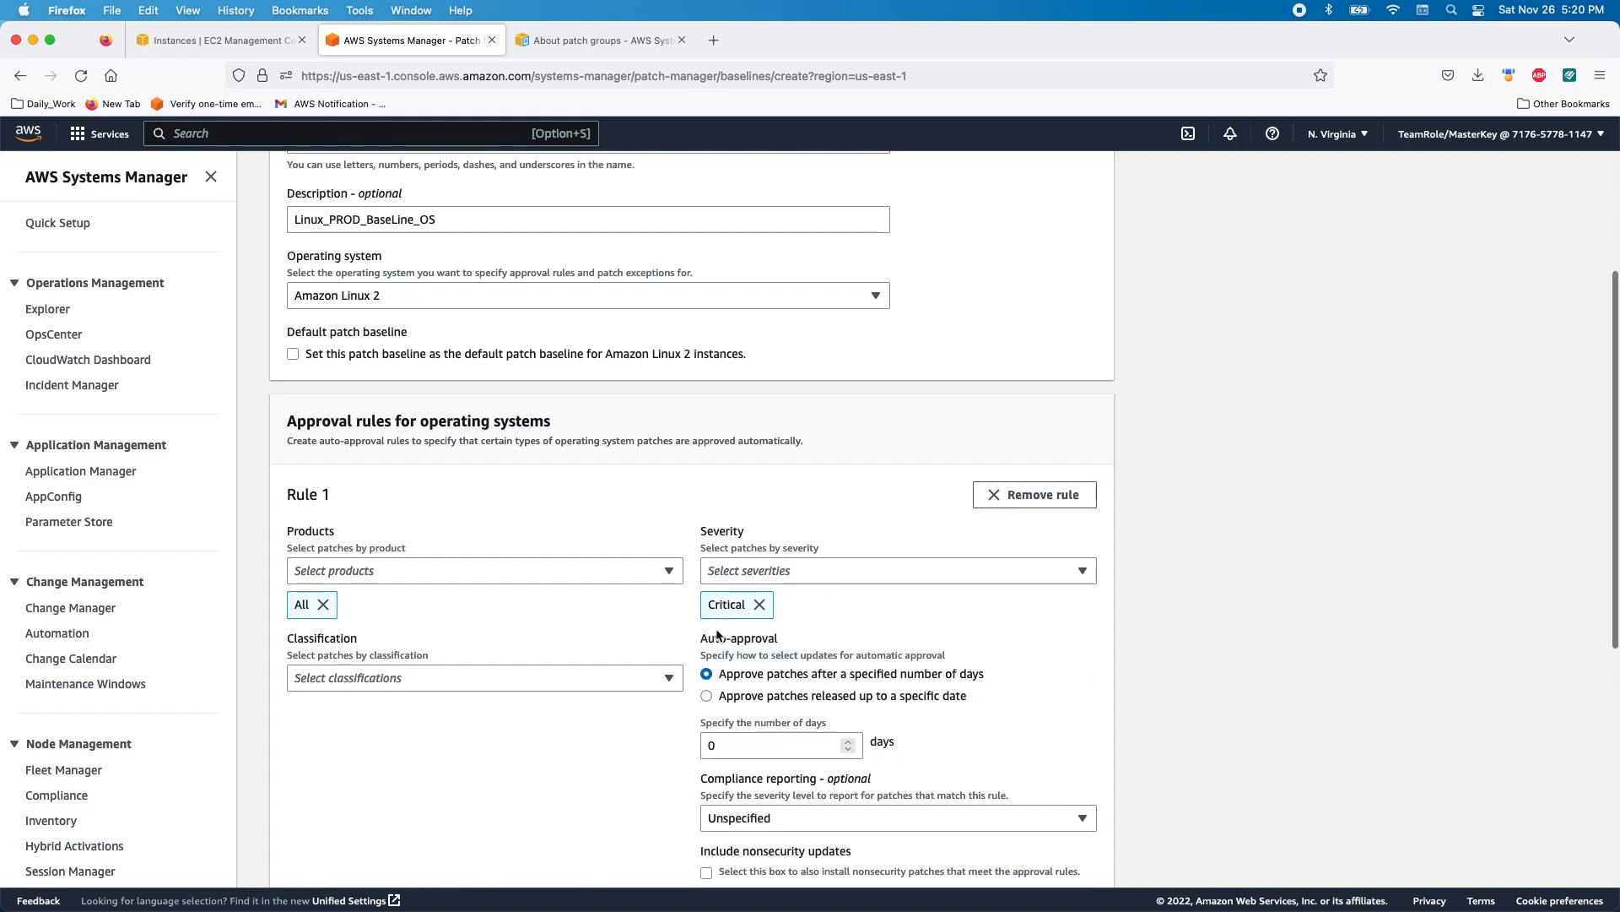
left_click(767, 574)
left_click(760, 650)
left_click(803, 572)
left_click(744, 676)
- Select the Security, Recommended, Enhancement and Bugfix classifications for approval rule 1
left_click(371, 681)
scroll(368, 683, "down", 1)
left_click(333, 492)
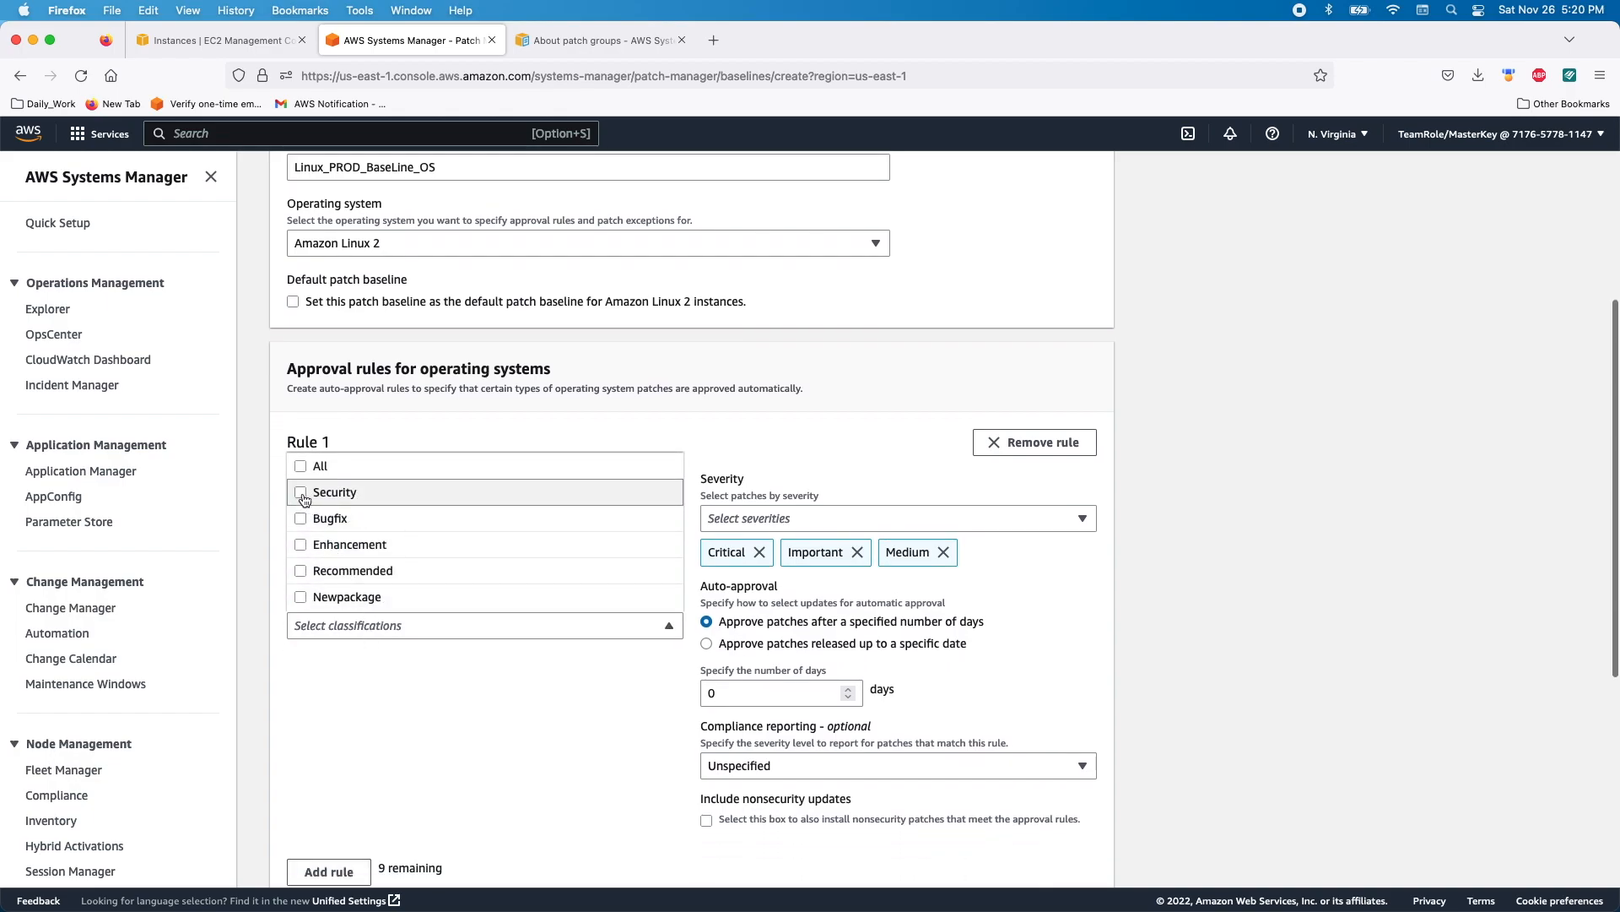
left_click(368, 632)
left_click(301, 763)
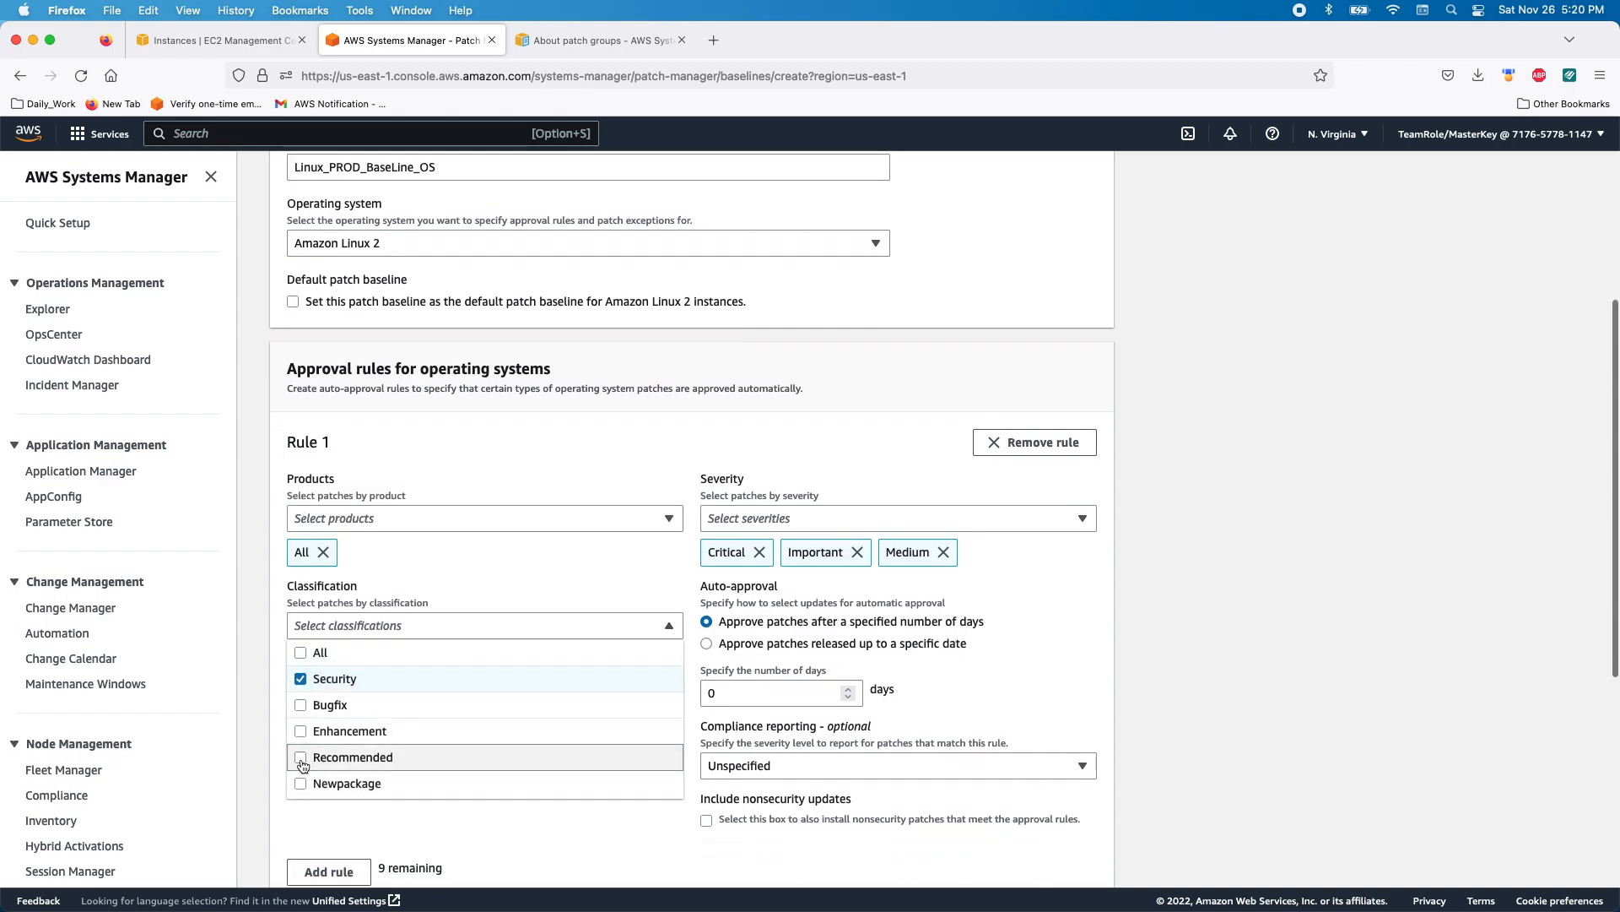
left_click(456, 629)
left_click(300, 733)
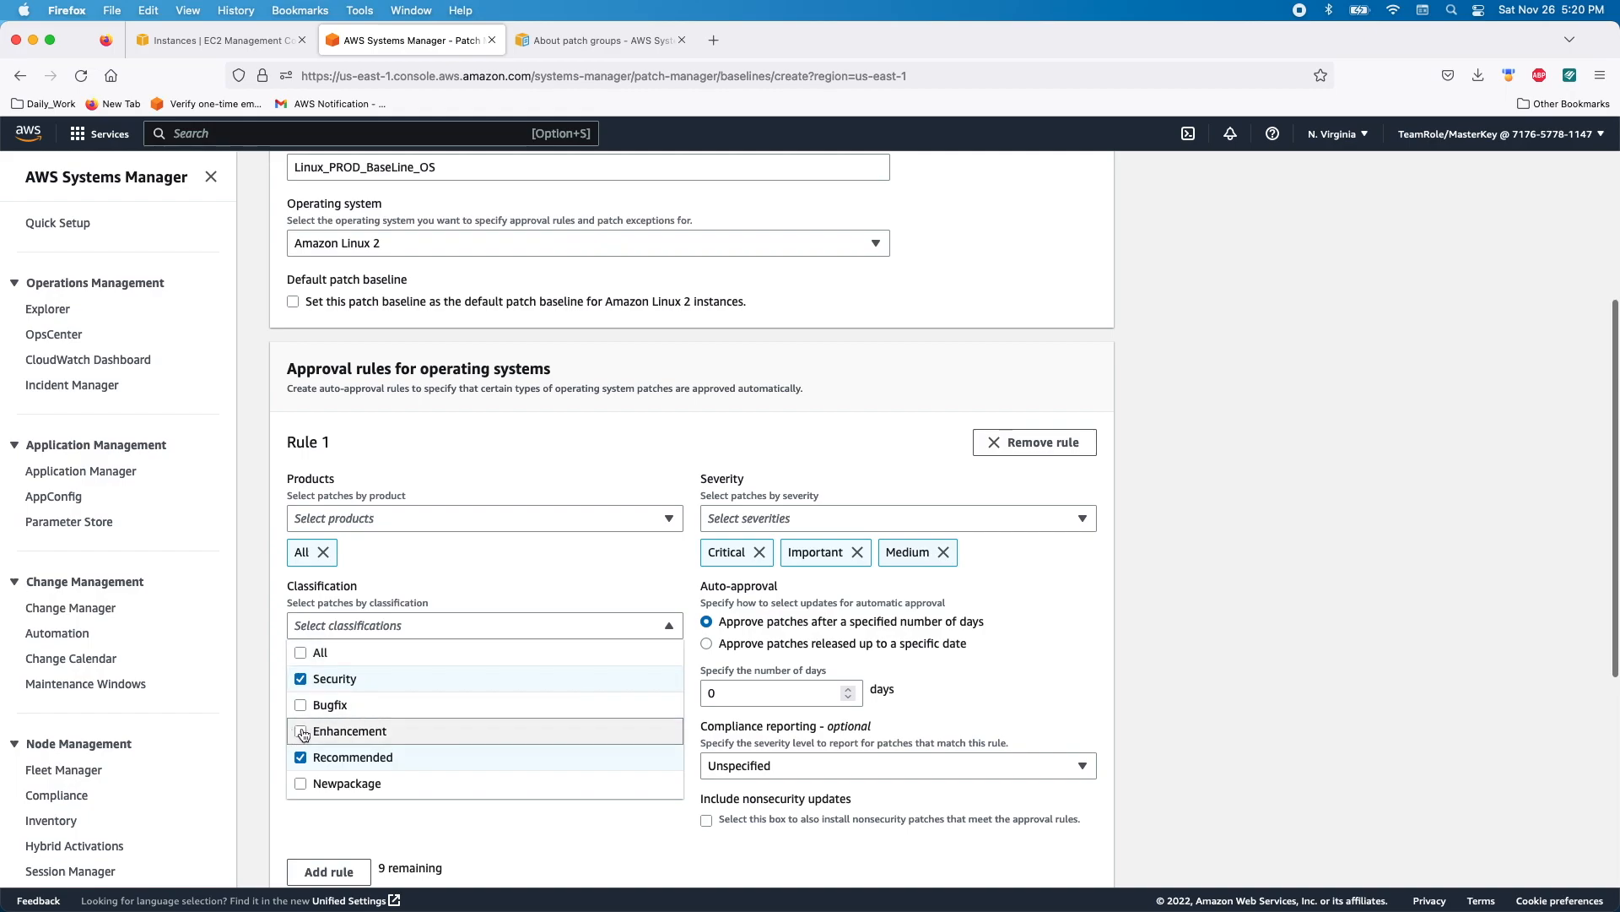
left_click(384, 625)
left_click(306, 705)
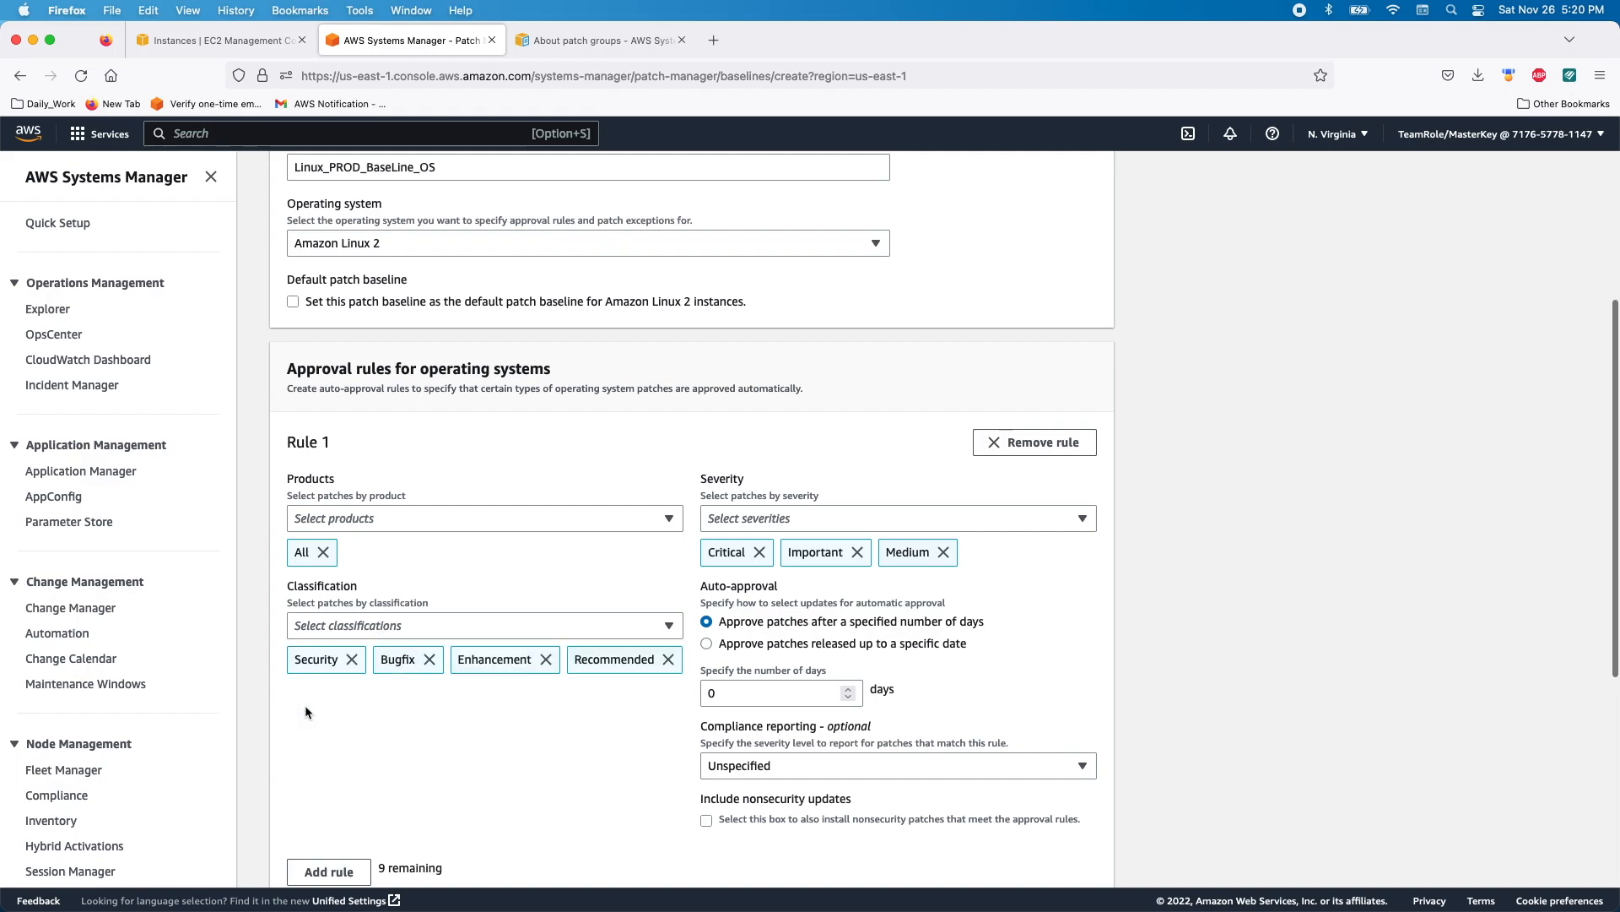
- Set rule 1 to auto-approve patches after 2 days
scroll(530, 733, "down", 2)
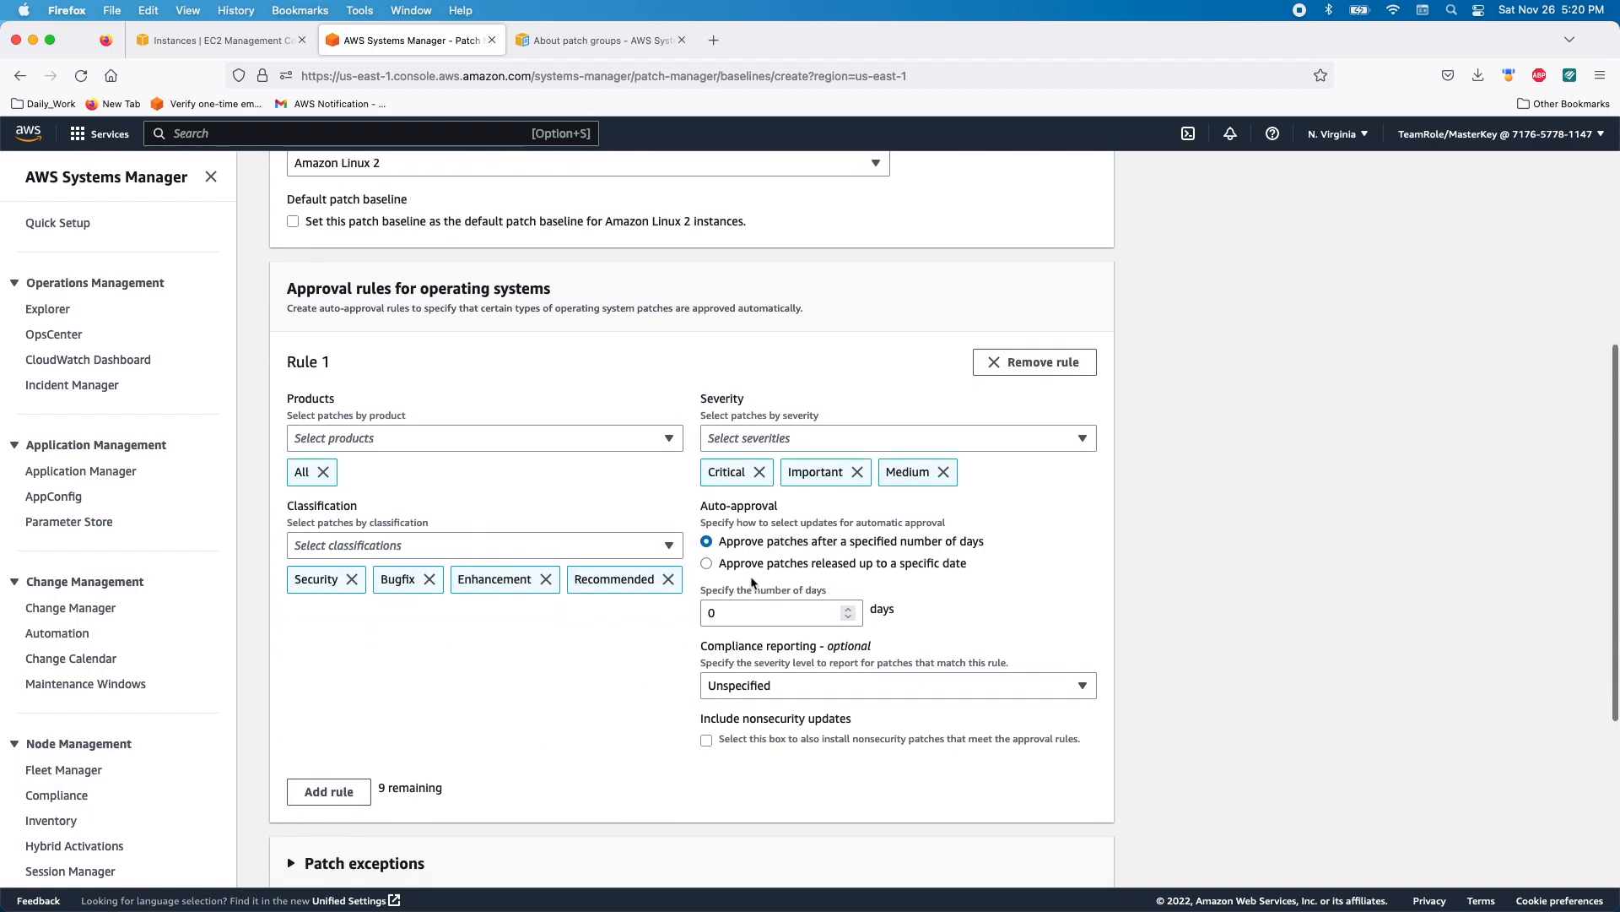
double_click(725, 610)
type("2")
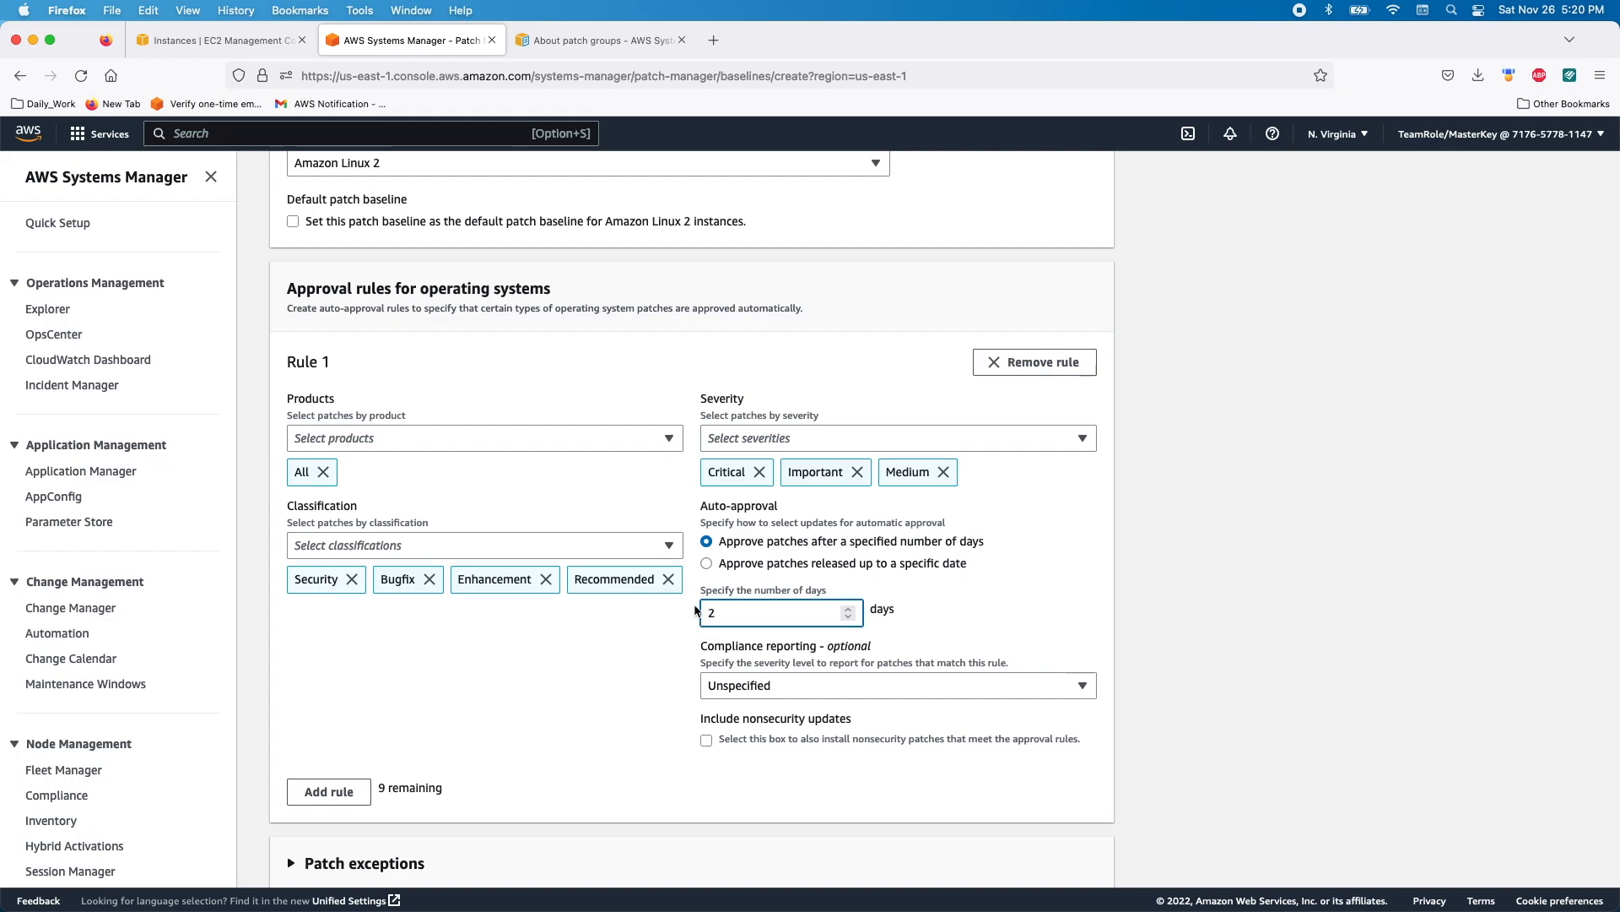
left_click(893, 576)
- Check the patch exceptions section without adding any exceptions, and create the Linux patch baseline
scroll(777, 608, "down", 3)
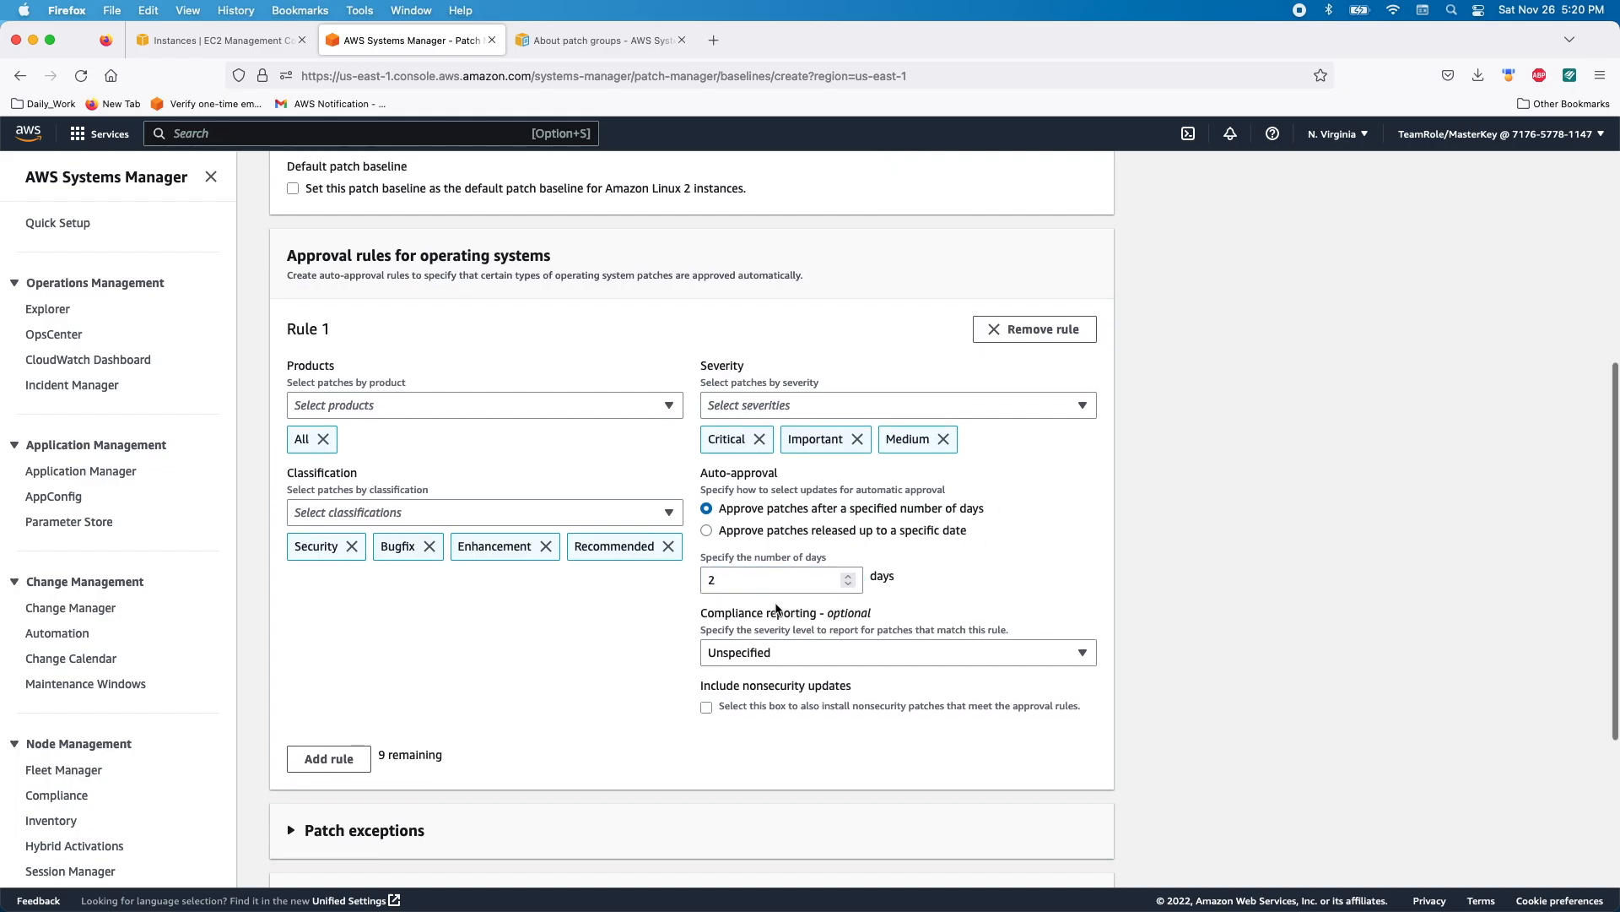
scroll(777, 608, "down", 3)
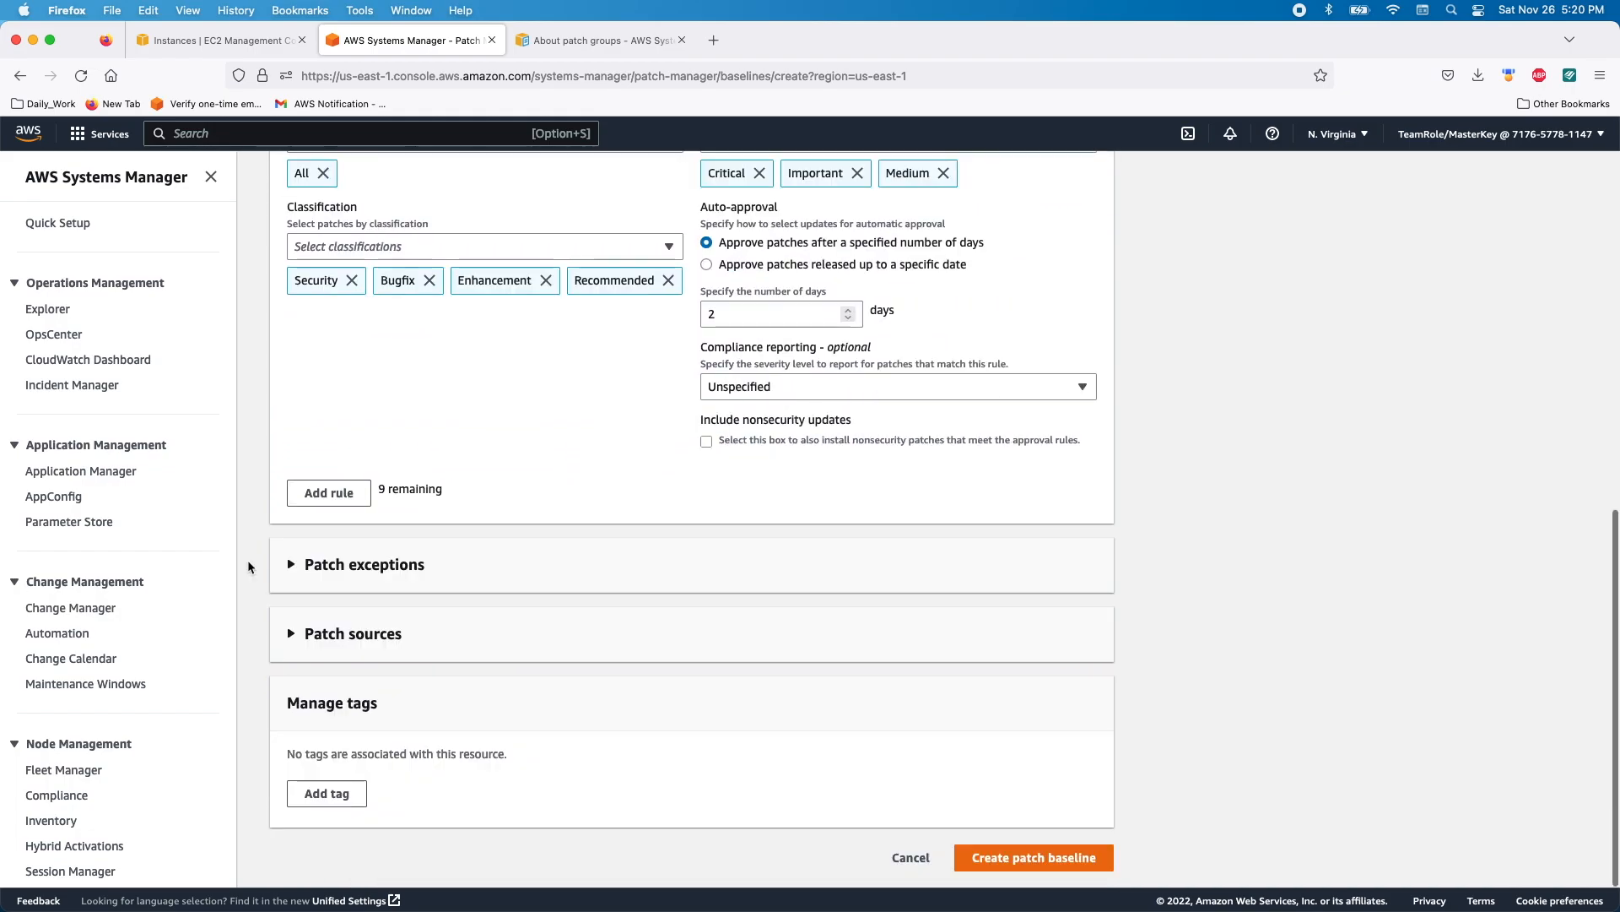
left_click(291, 566)
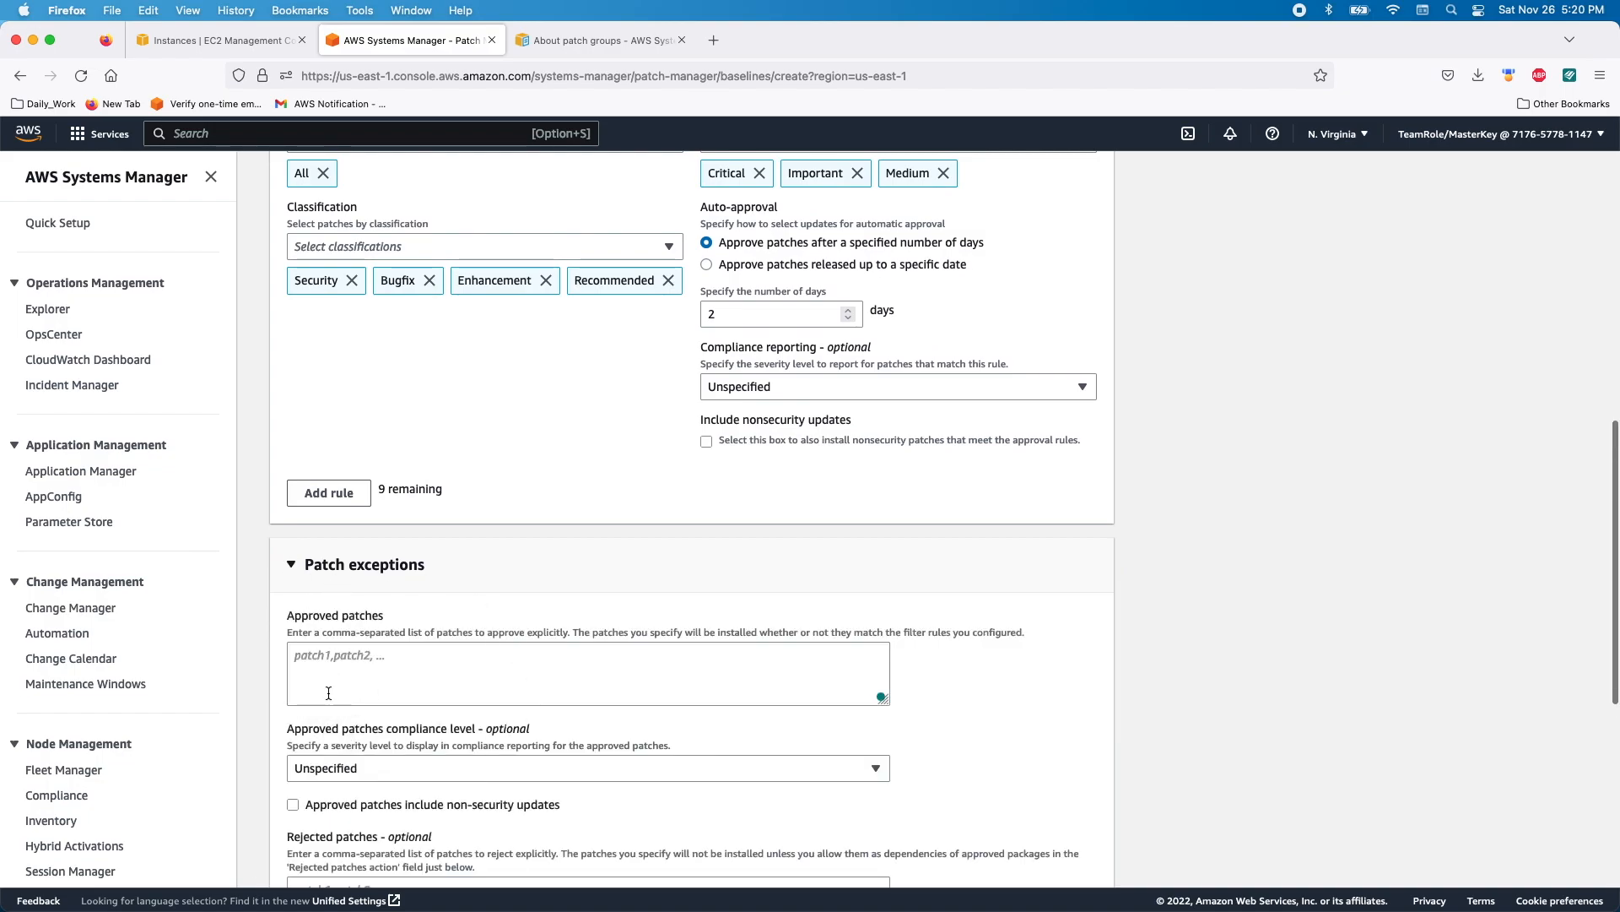
left_click(293, 564)
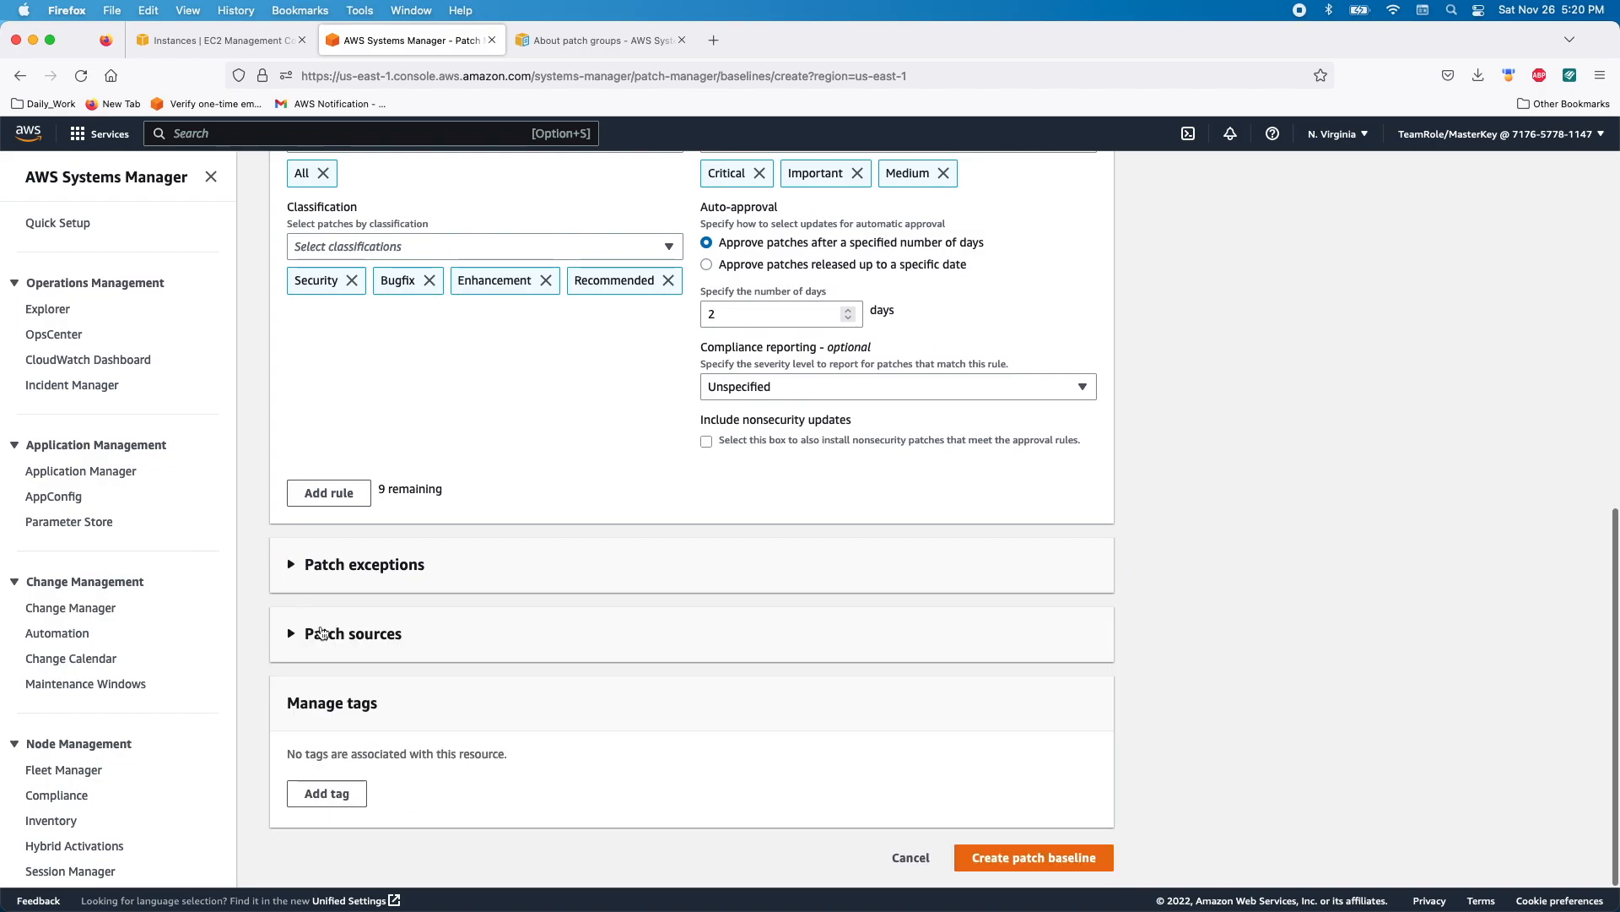
left_click(1035, 859)
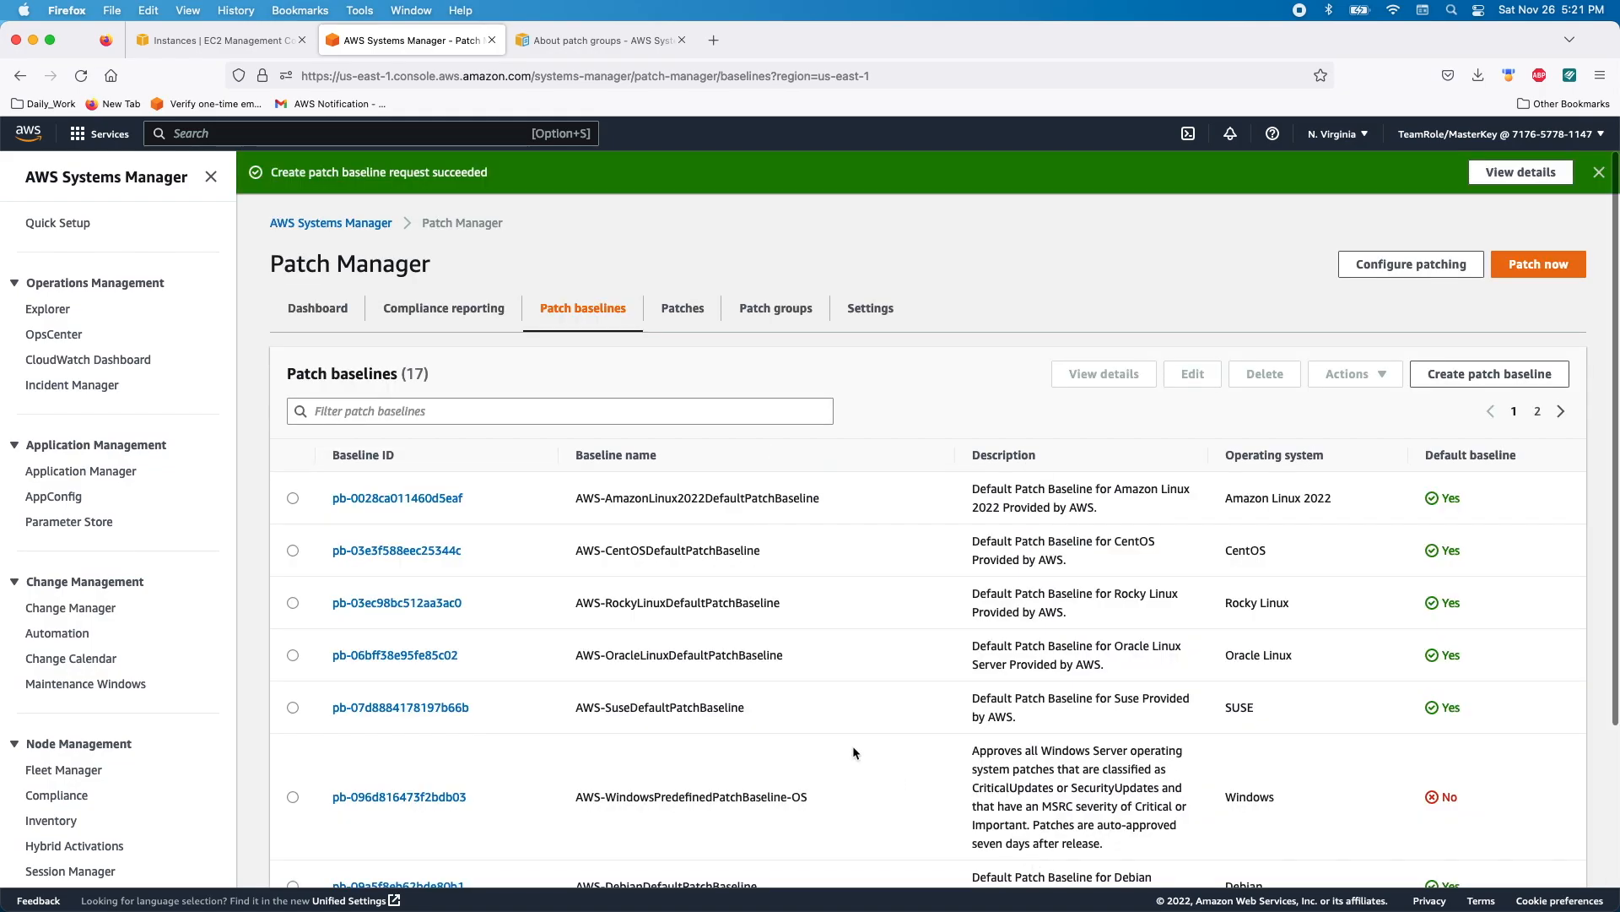
- Attach the Critical patch group to the Linux_PROD_BaseLine_OS baseline and close the patch group settings
left_click(1537, 411)
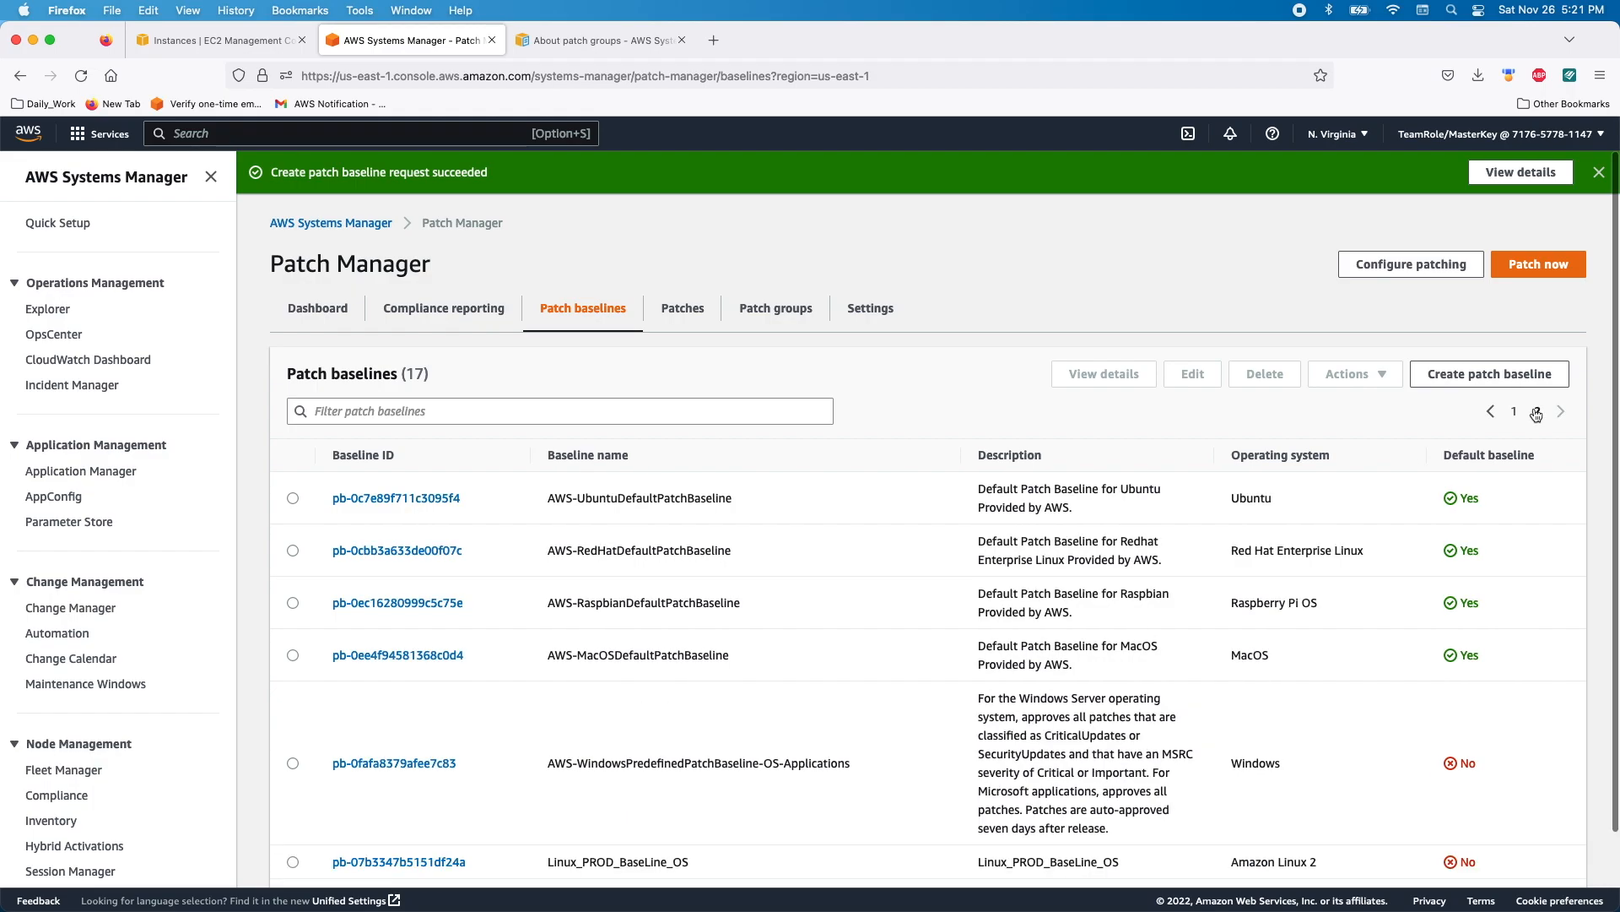
scroll(795, 583, "down", 2)
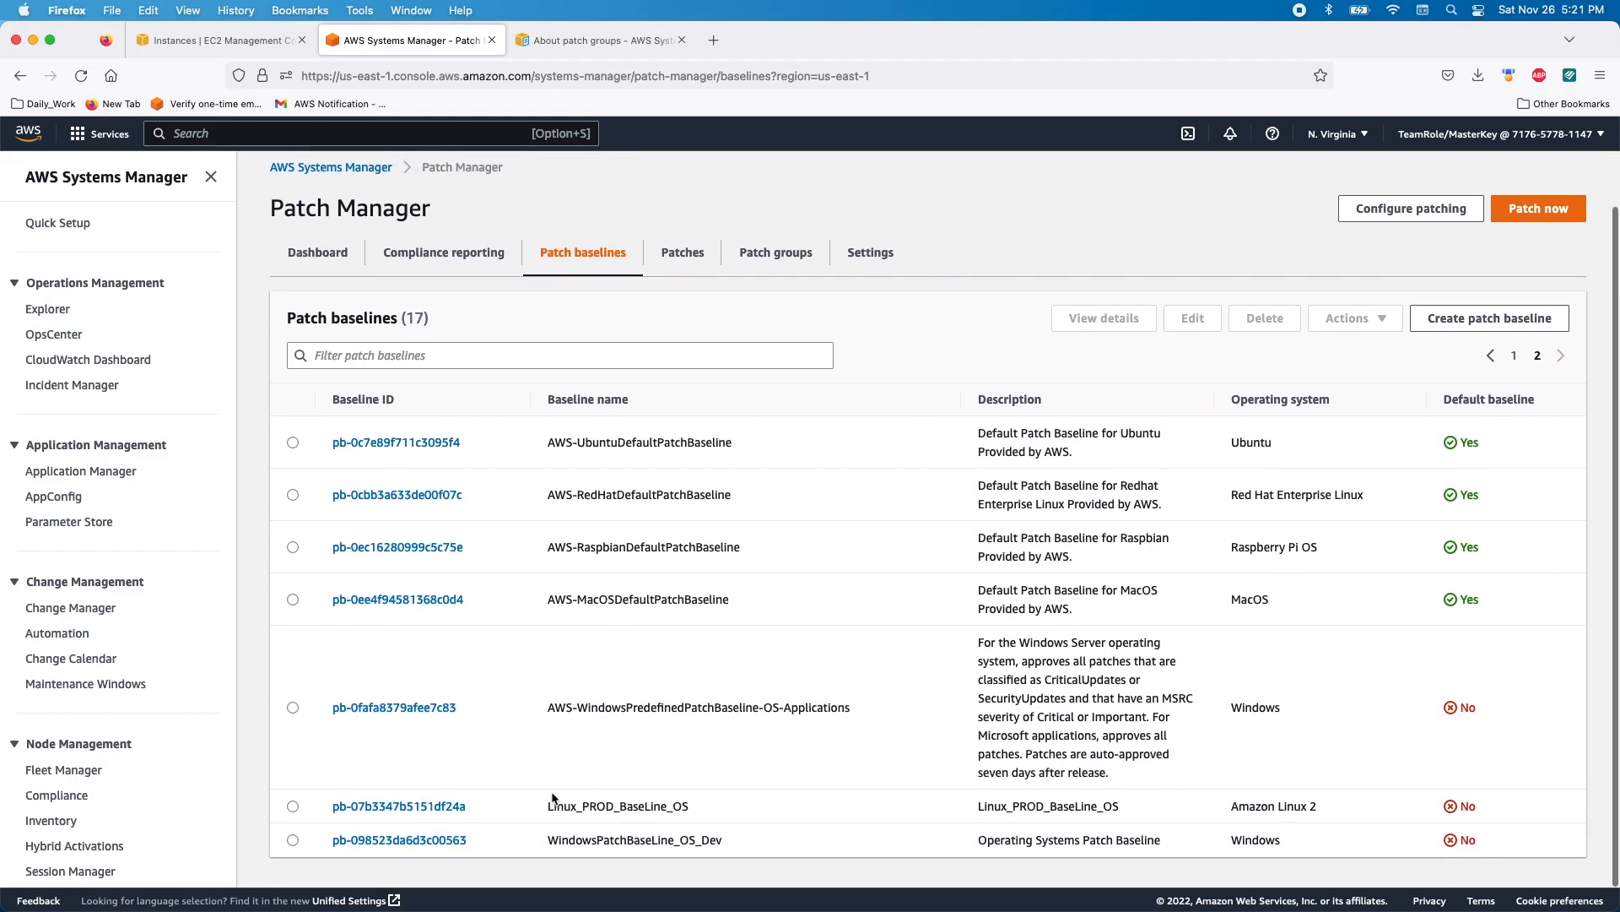
left_click(292, 807)
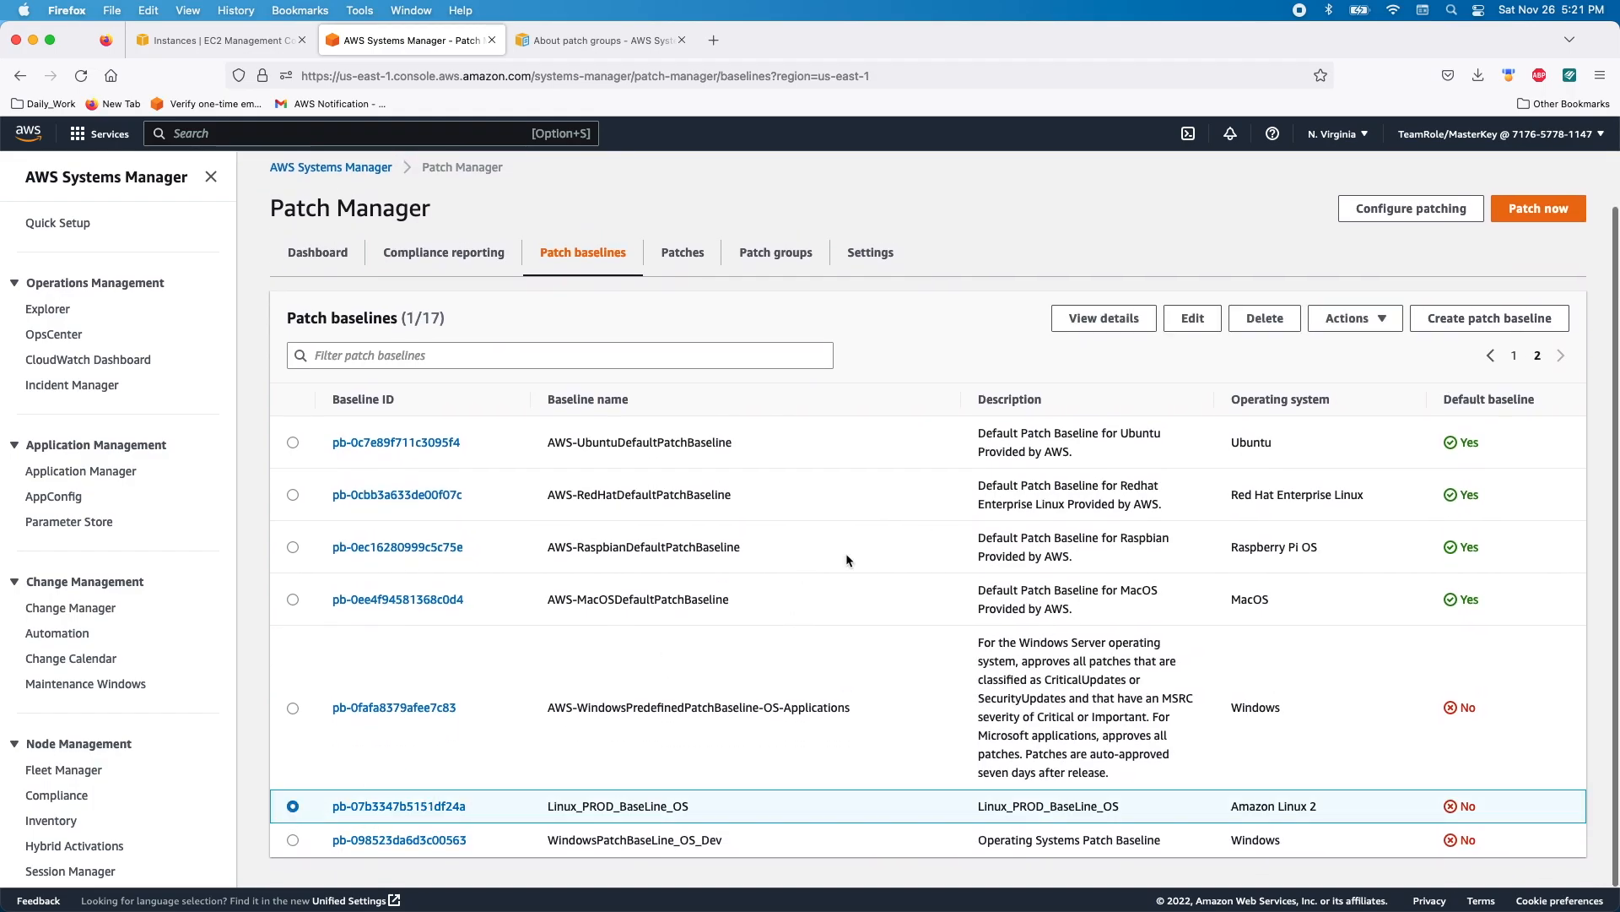
left_click(1353, 318)
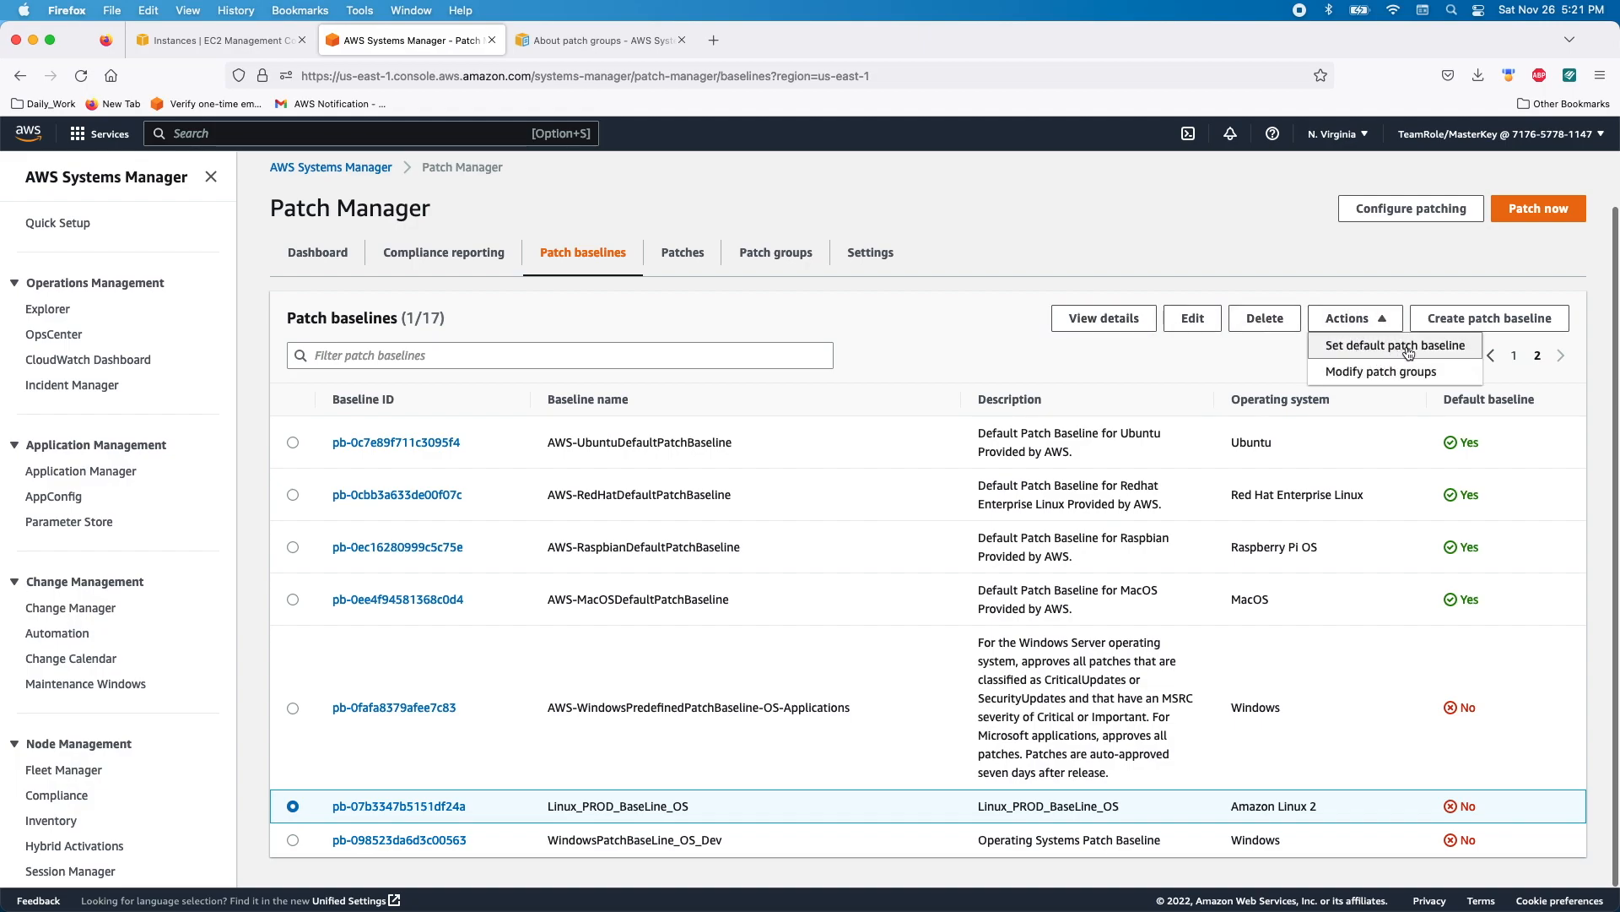
left_click(1379, 371)
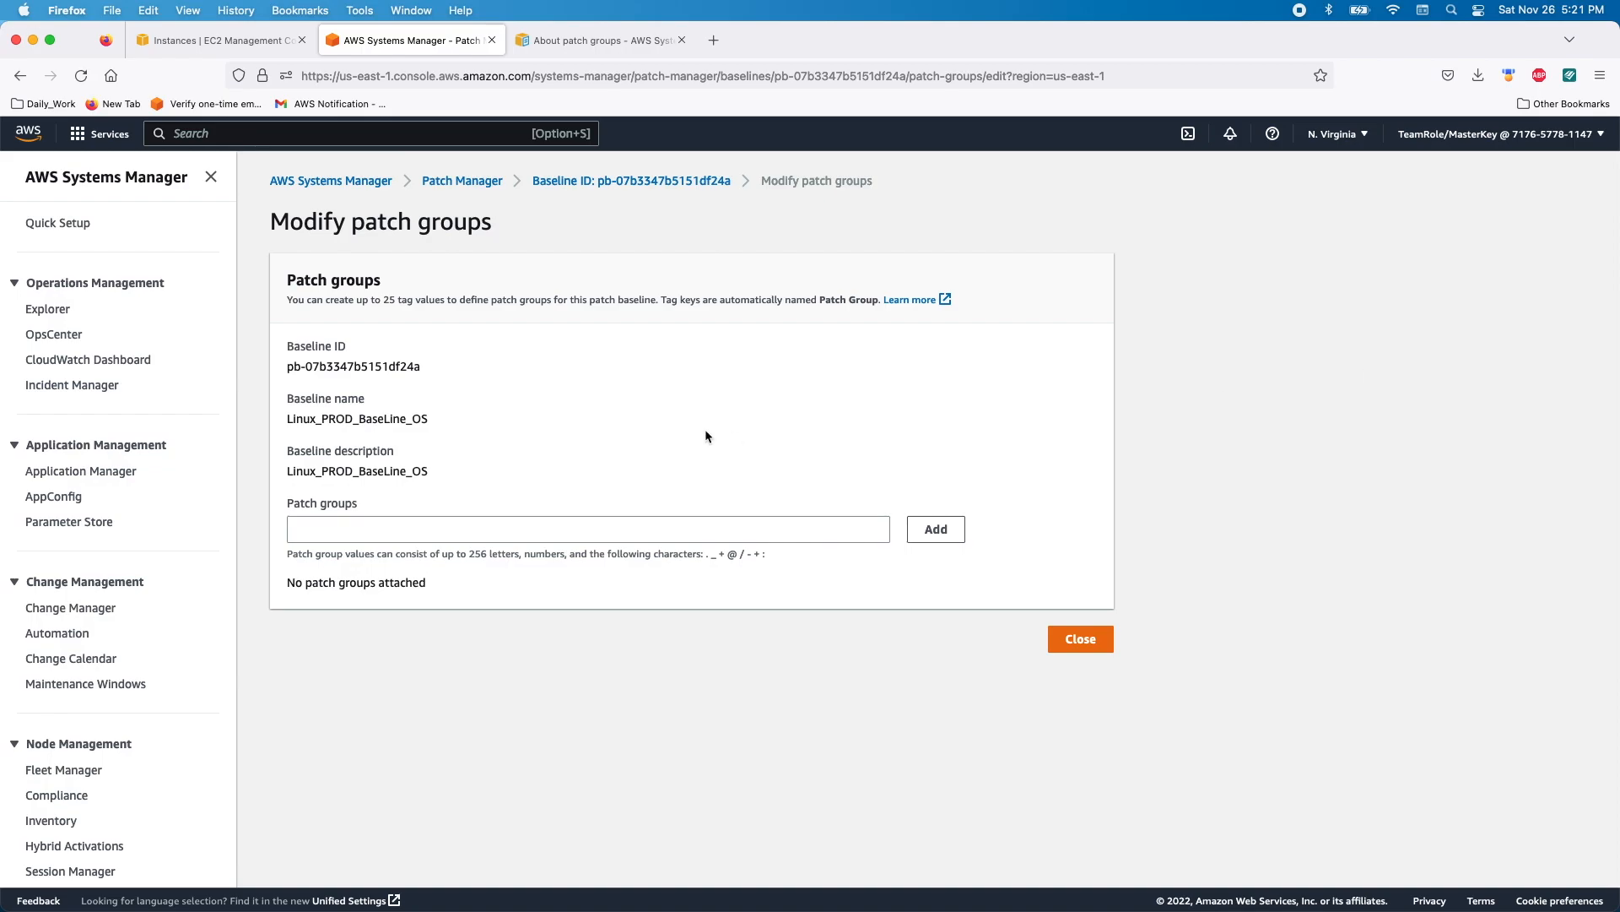
left_click(324, 533)
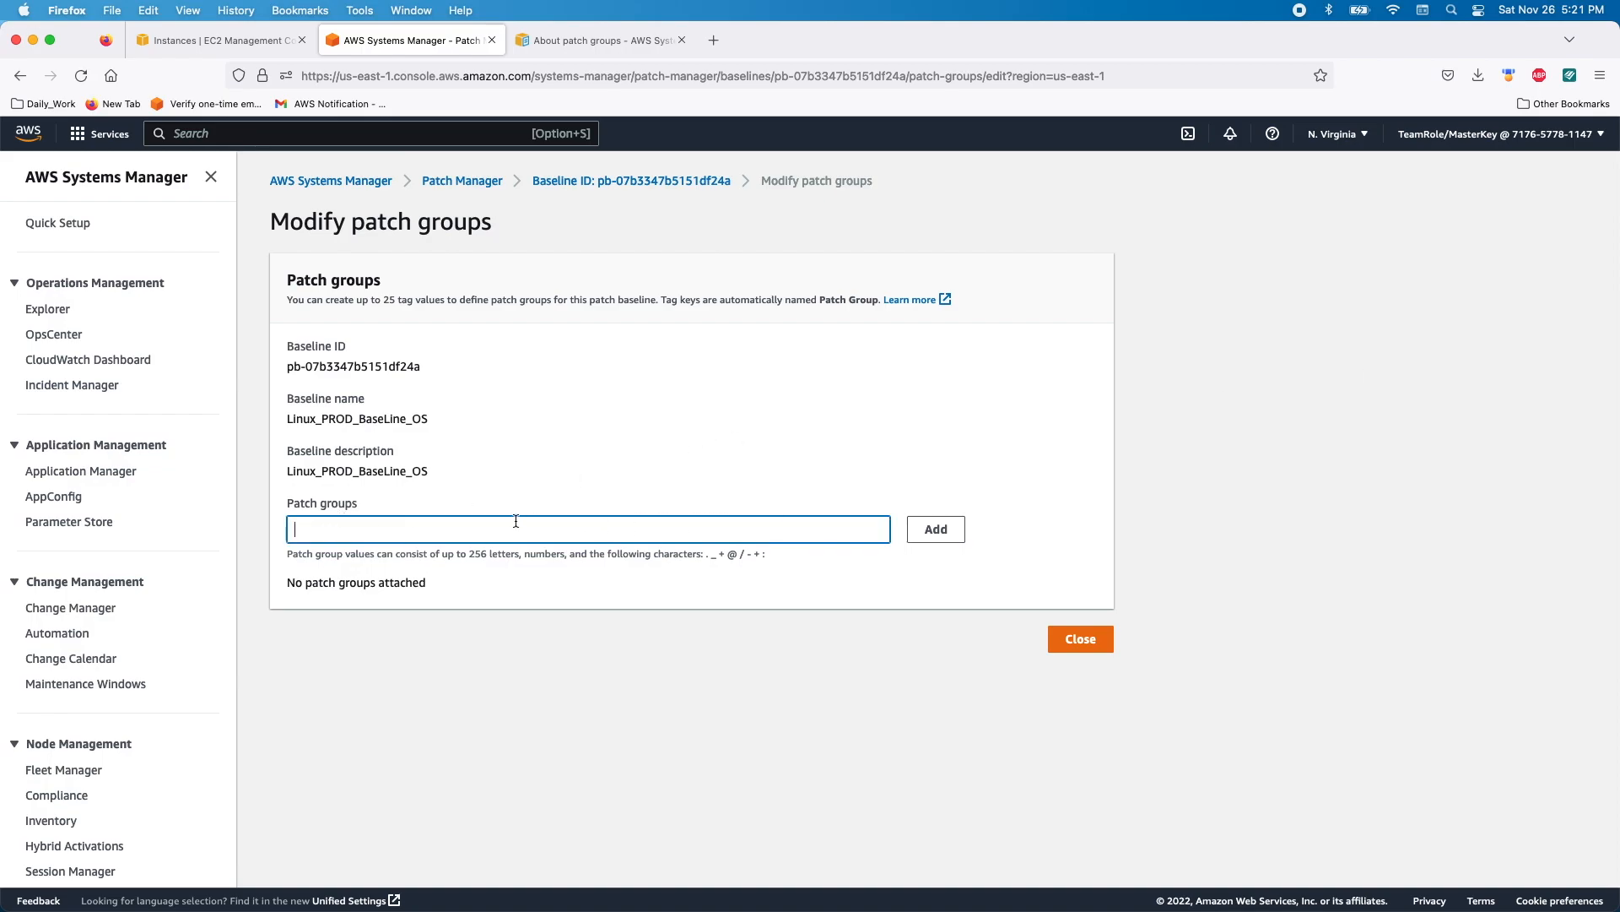
type("Critical")
left_click(924, 531)
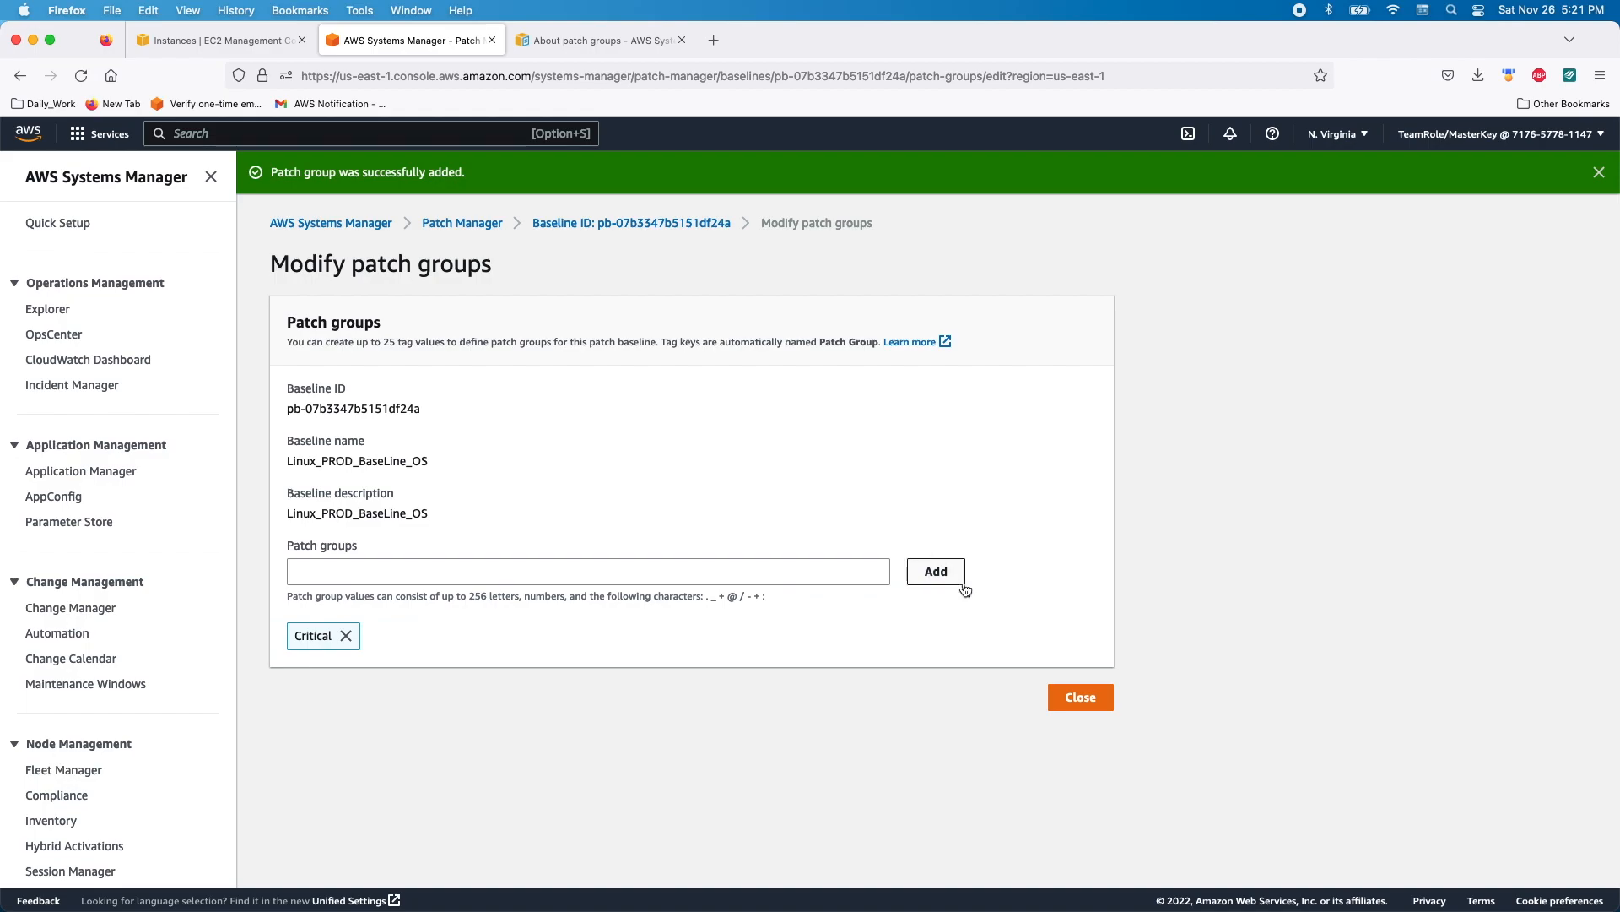
left_click(1077, 705)
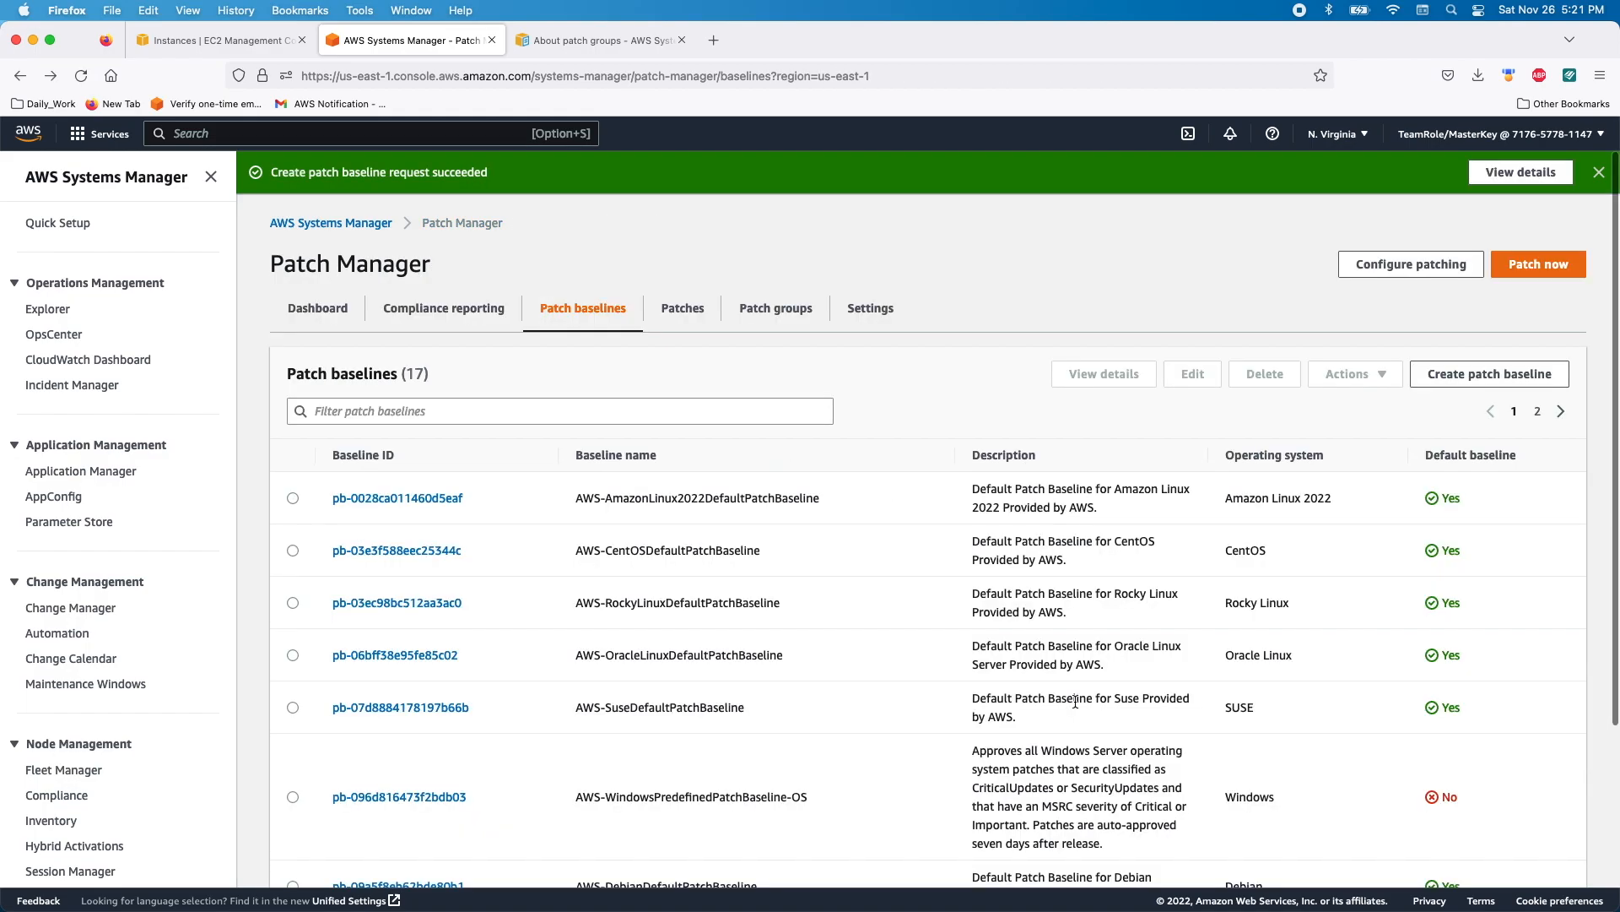
- Look through the patch baseline list and start a new patching configuration
scroll(772, 638, "down", 5)
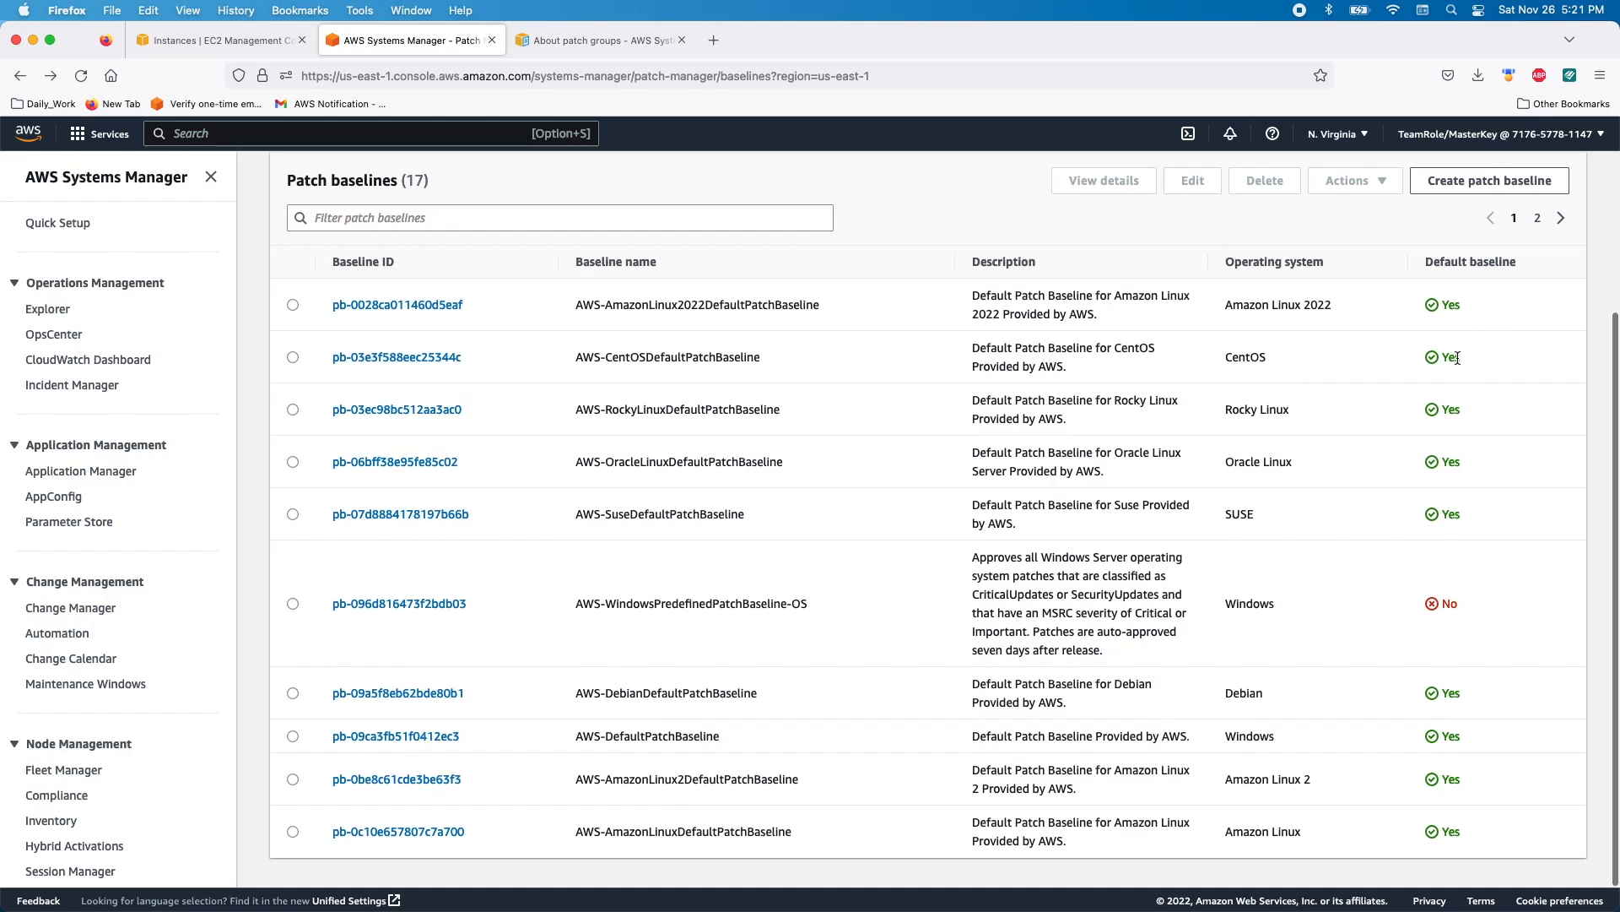
scroll(1458, 356, "up", 5)
left_click(1538, 406)
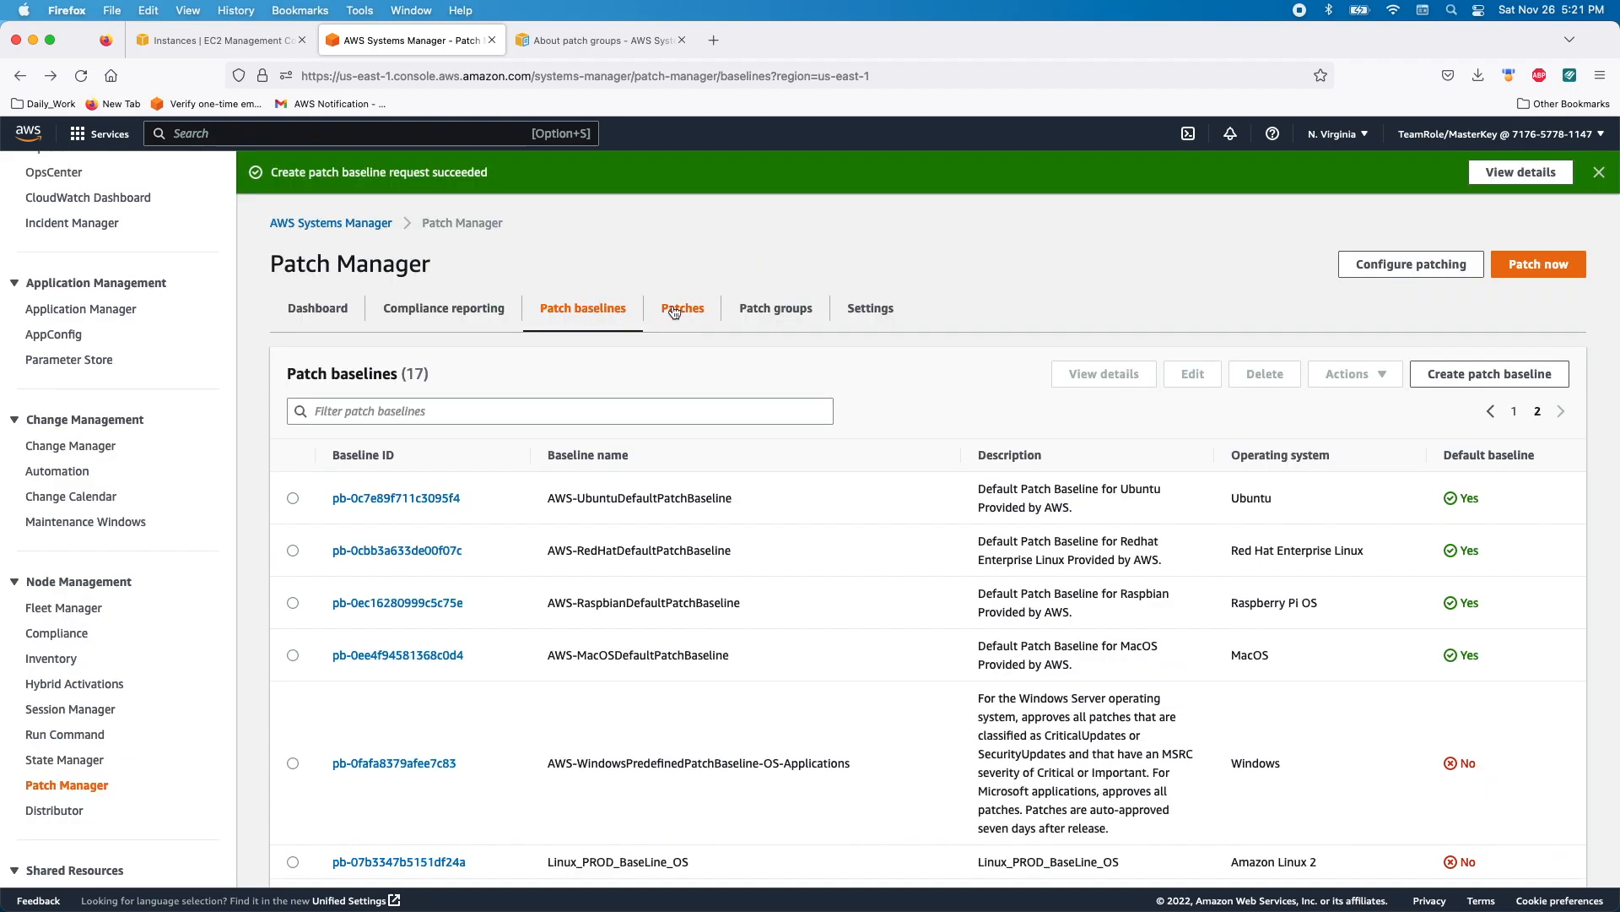
left_click(1416, 265)
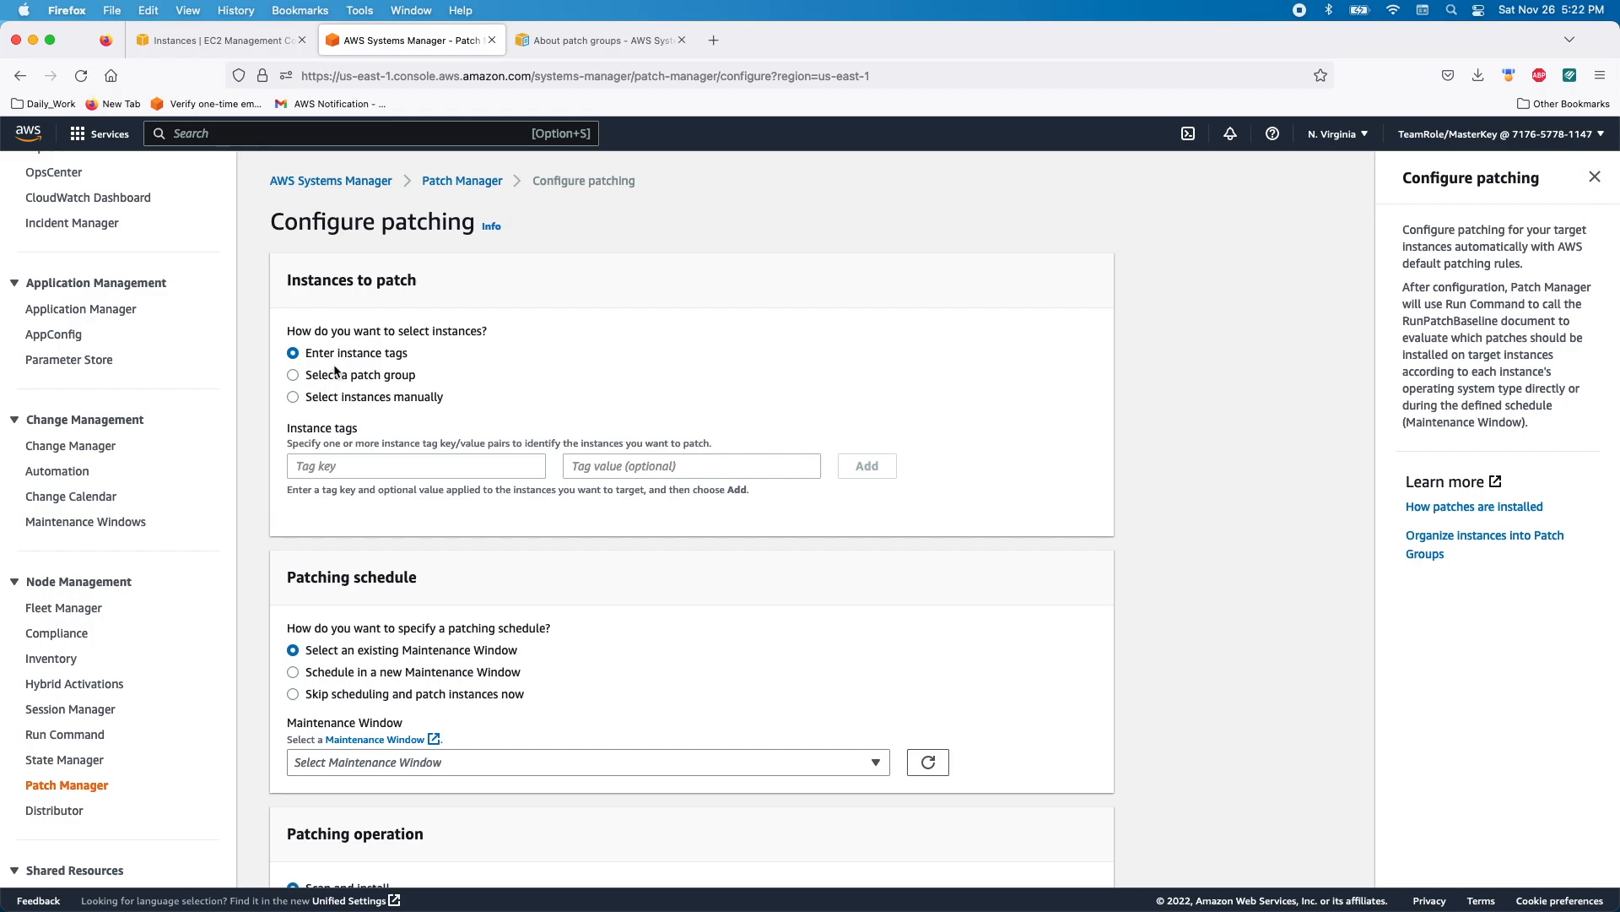
- Add the instance tag Enviornment with the value PROD as the patching target
left_click(315, 460)
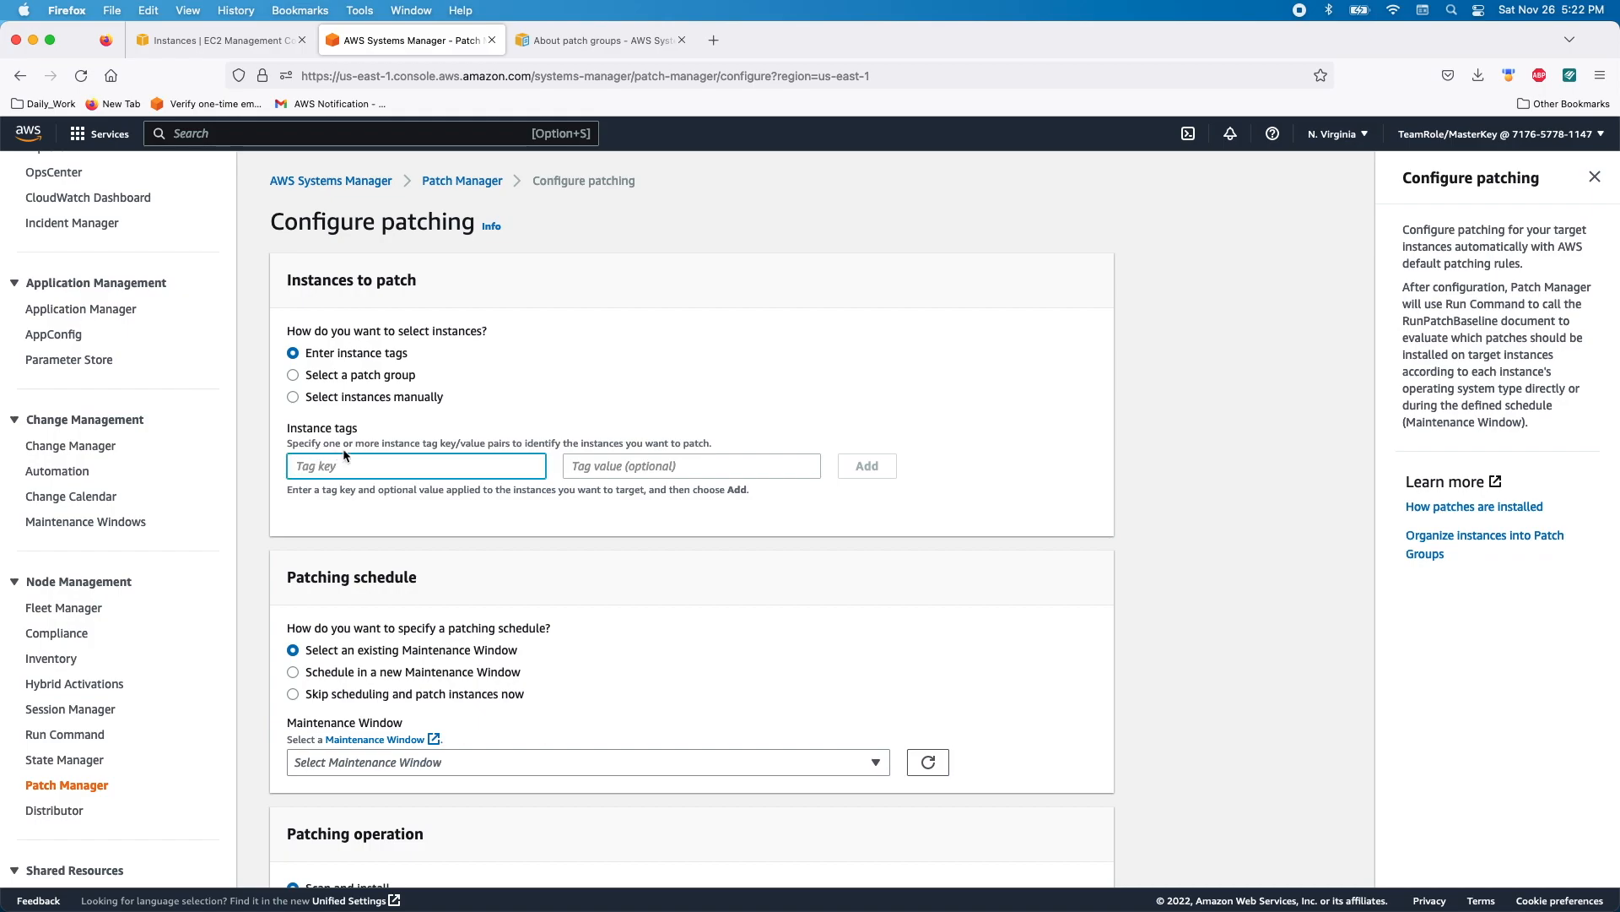
type("Enviornment")
left_click(615, 471)
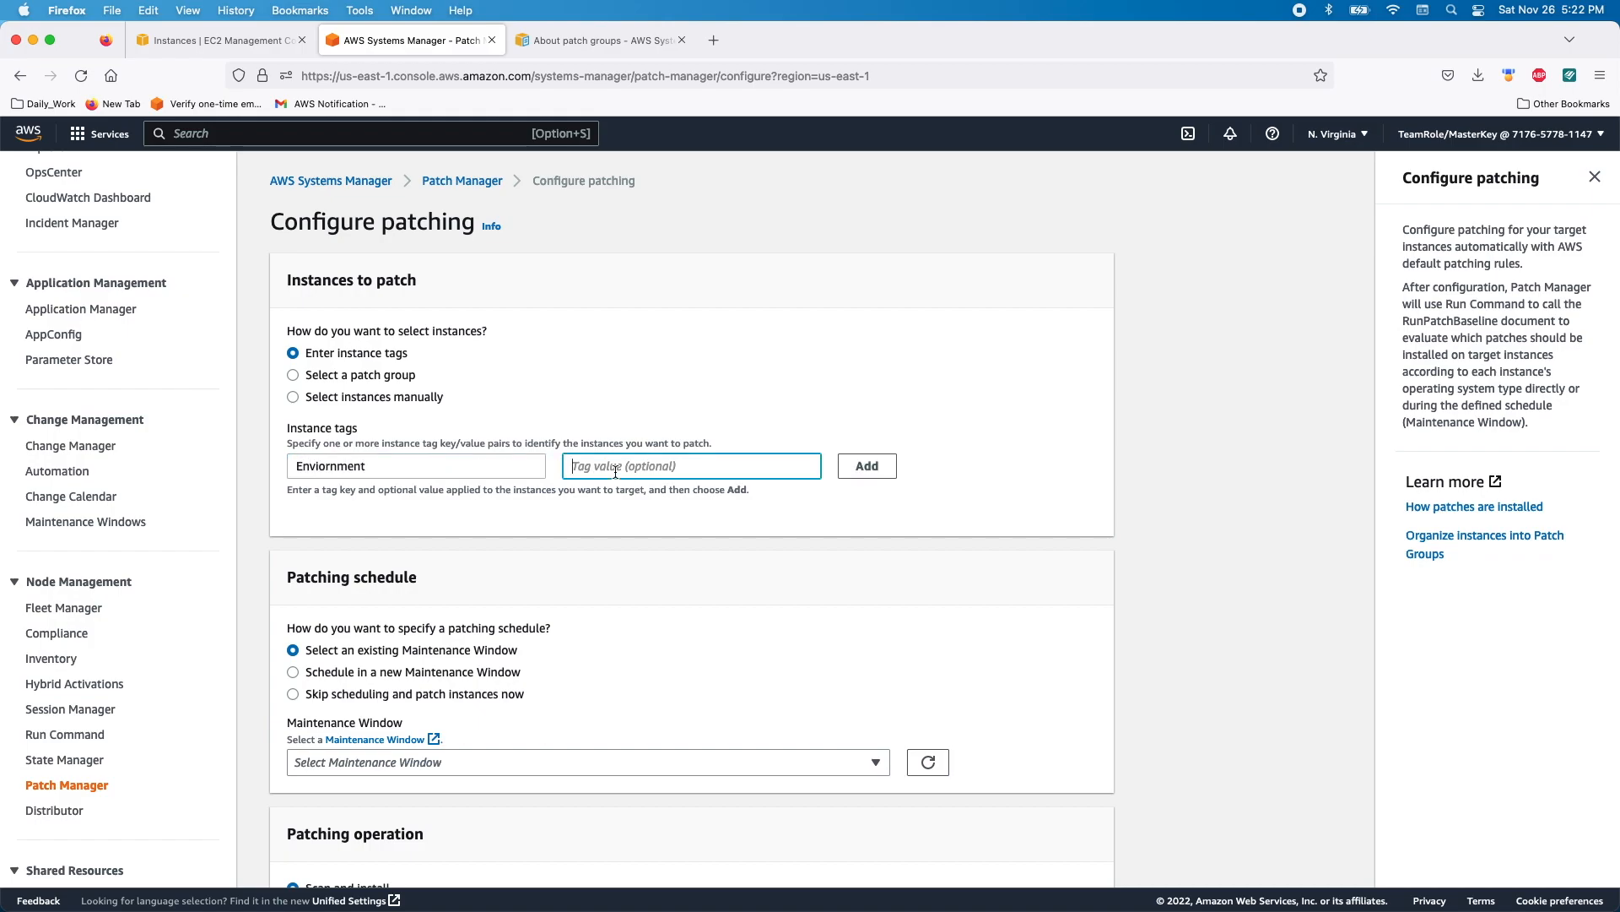
type("PROD")
left_click(865, 467)
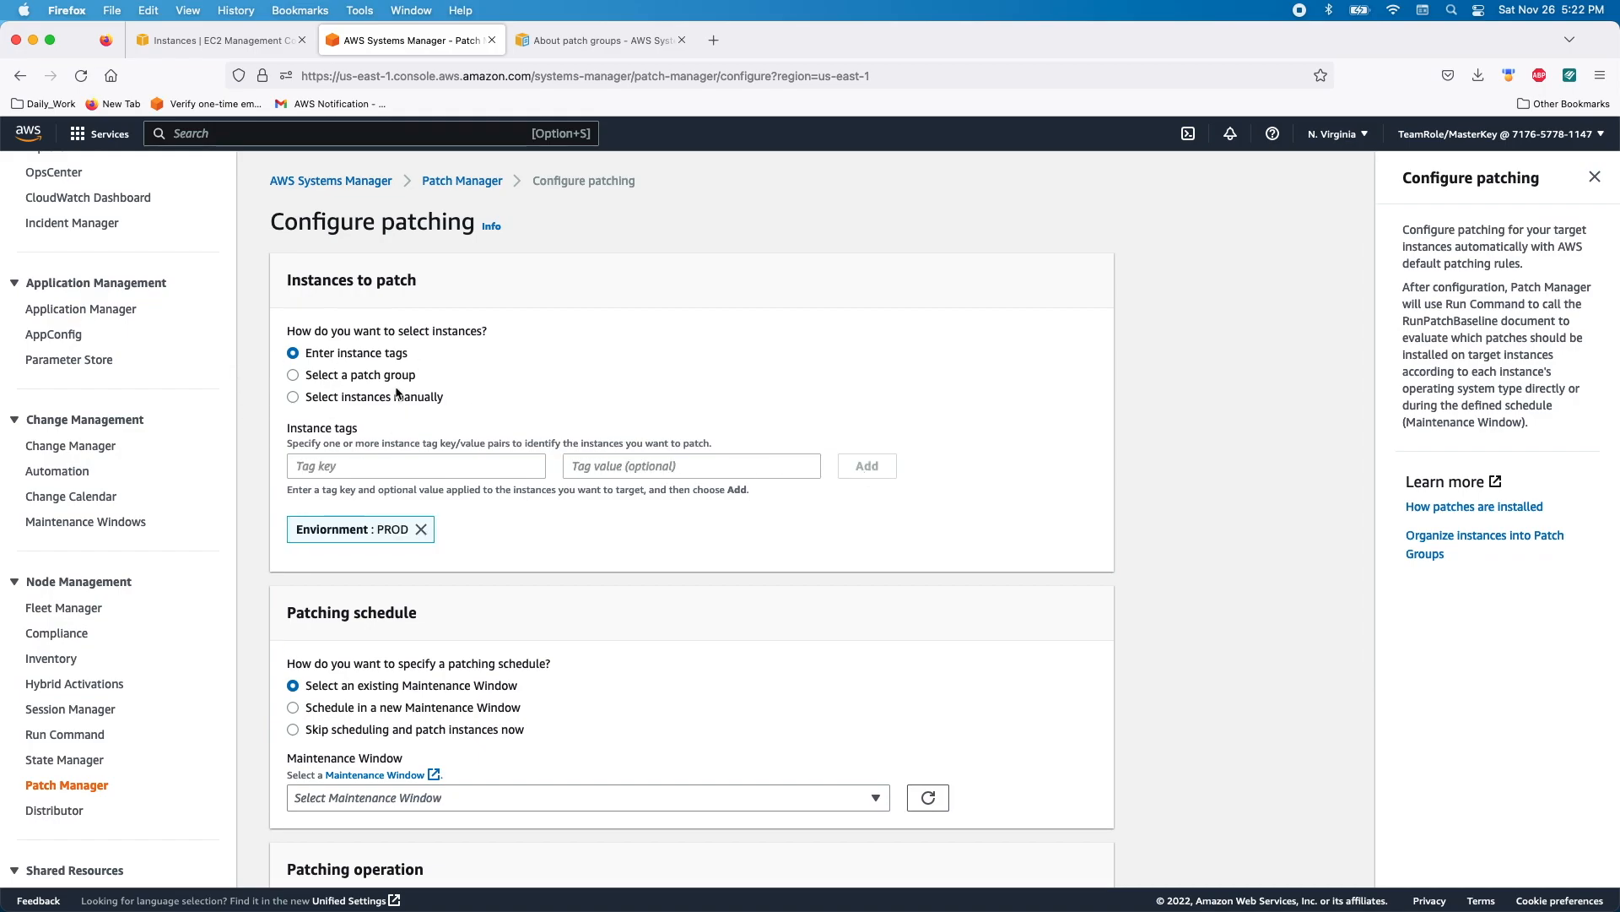
- Schedule the patching in the existing maintenance window Production_Maintainance_Window
scroll(397, 393, "down", 5)
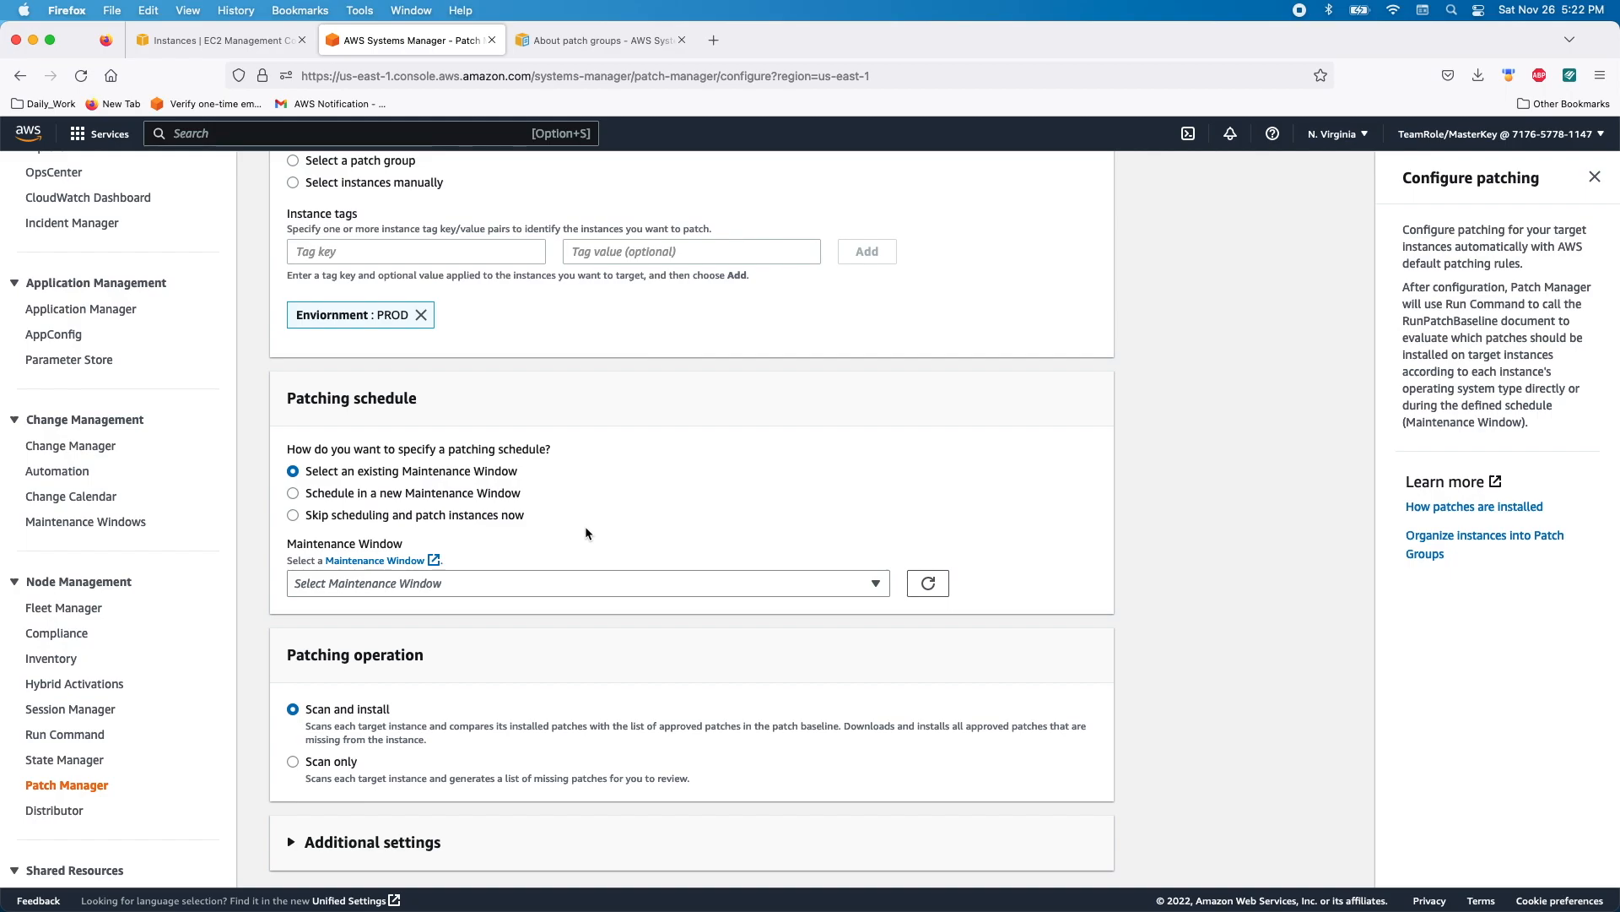
left_click(444, 582)
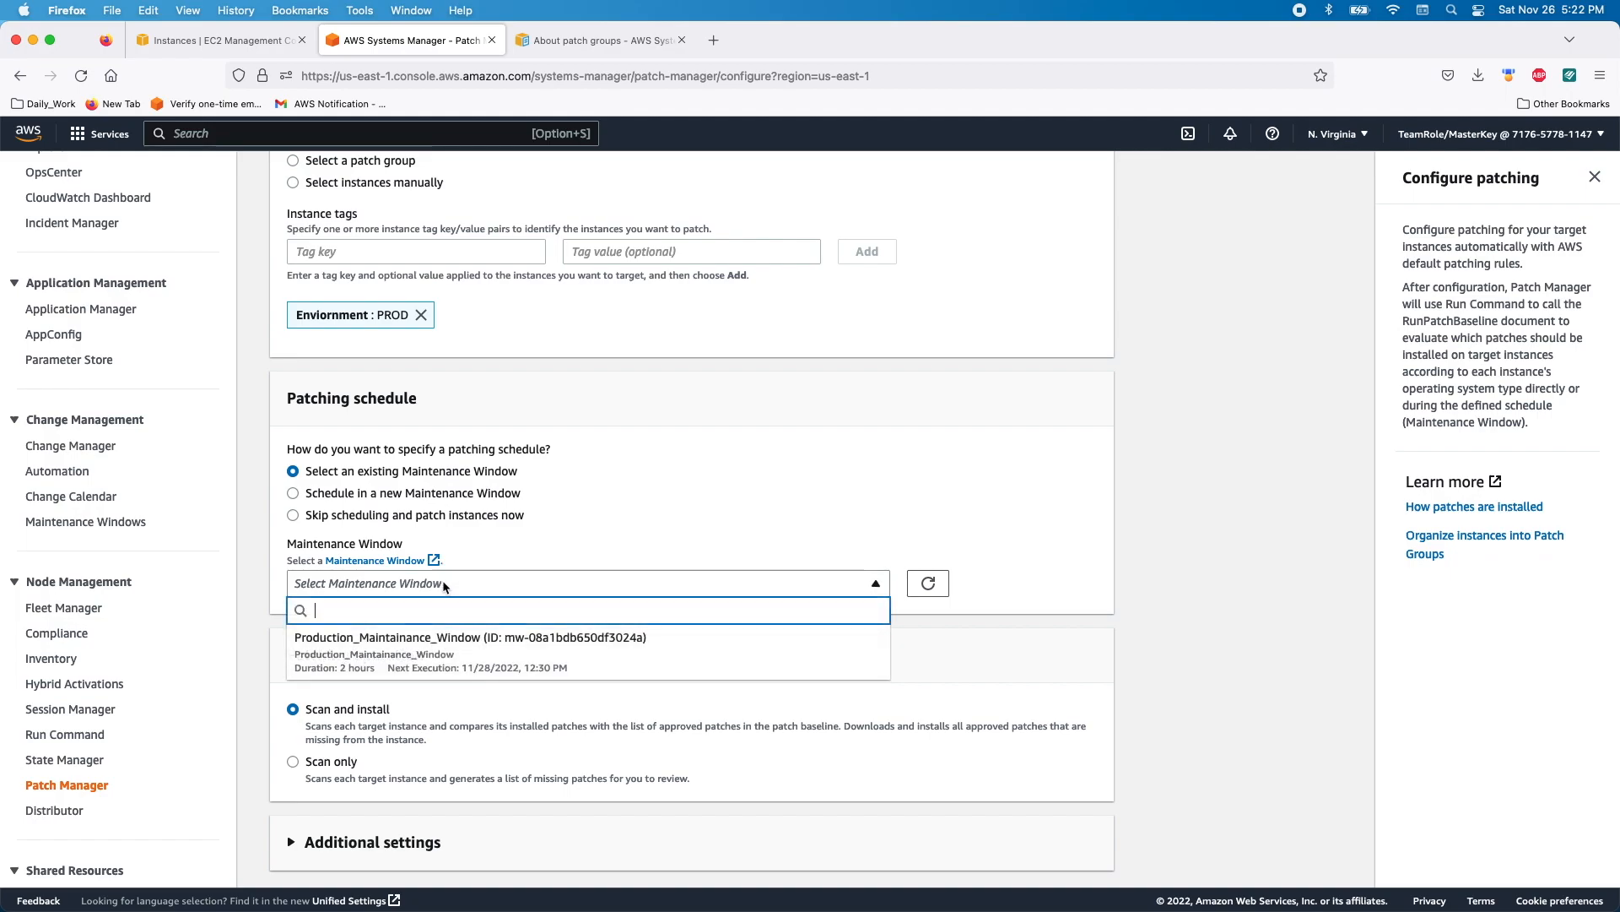
left_click(346, 648)
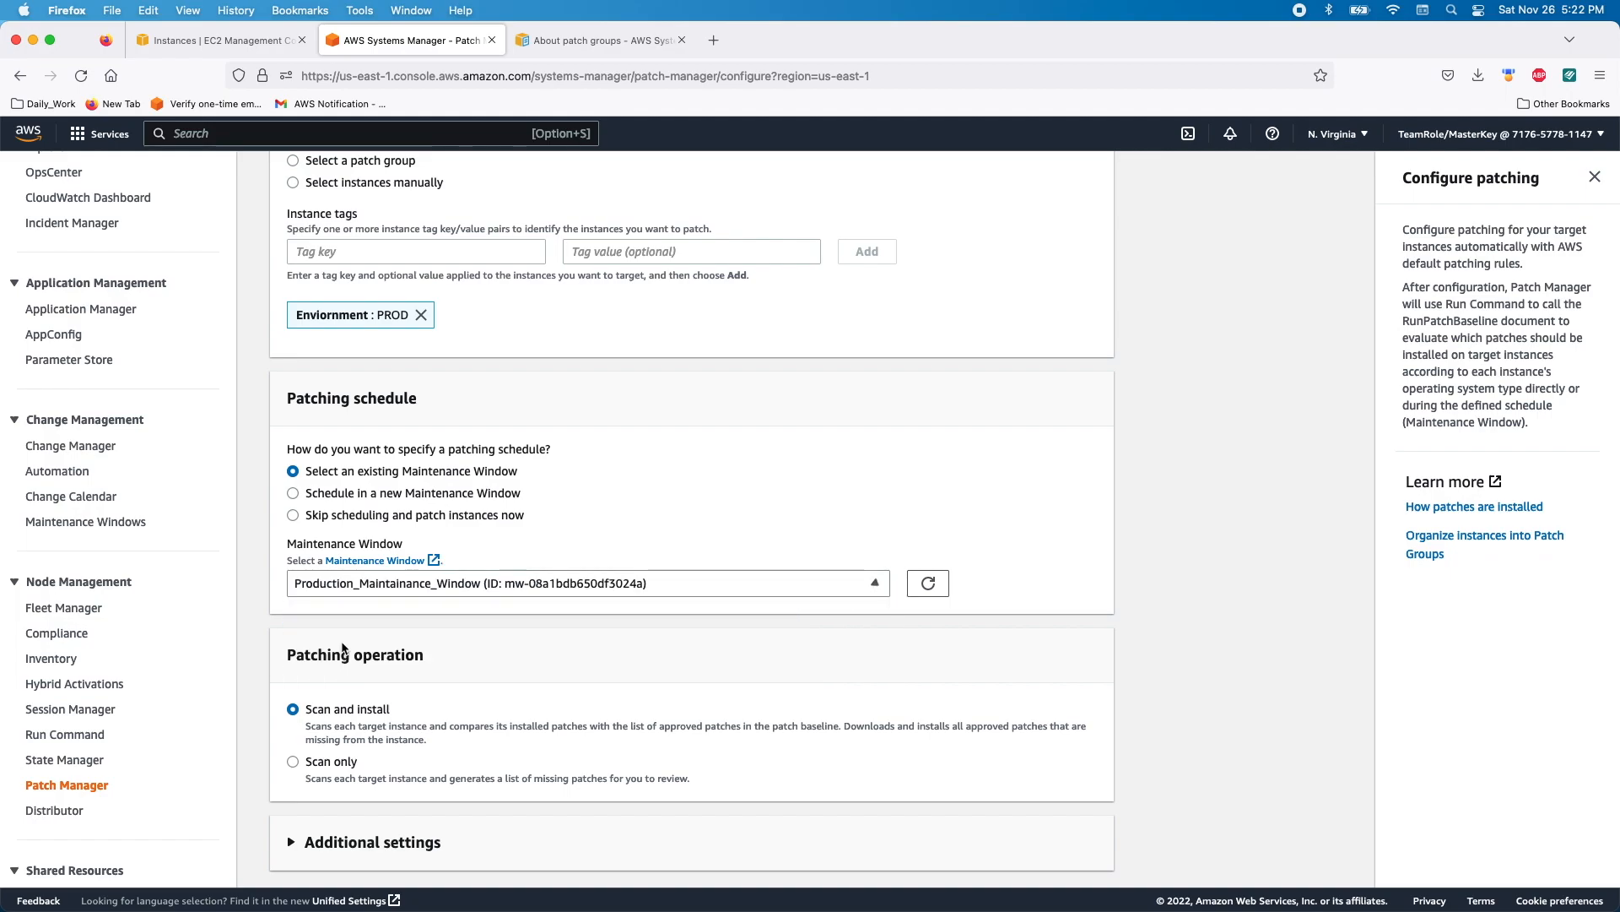
scroll(587, 606, "down", 1)
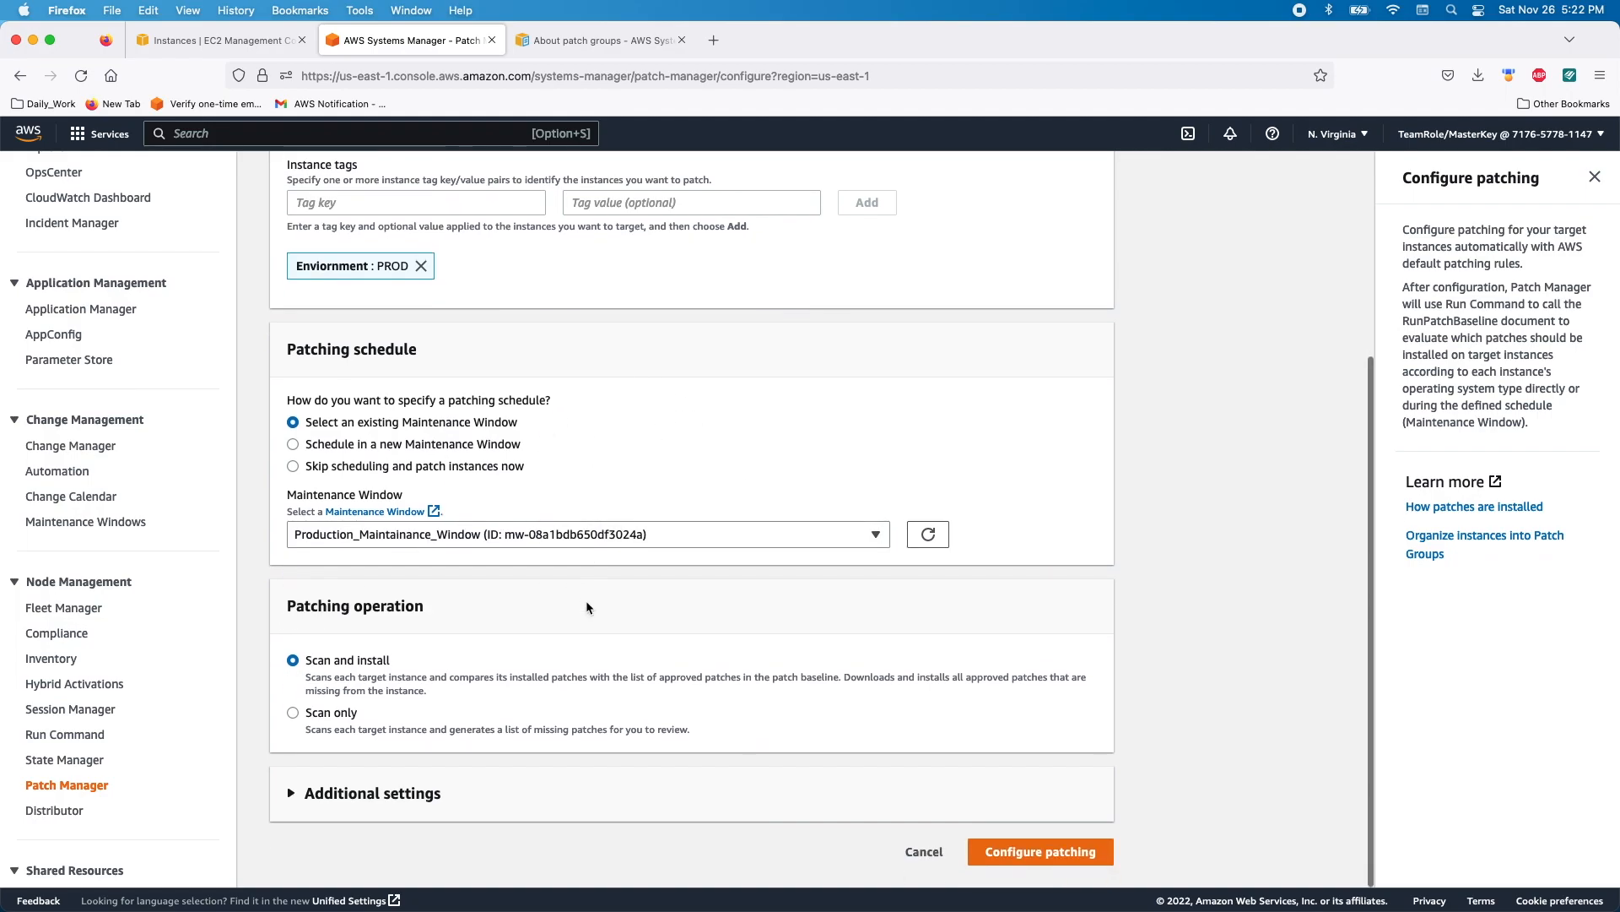
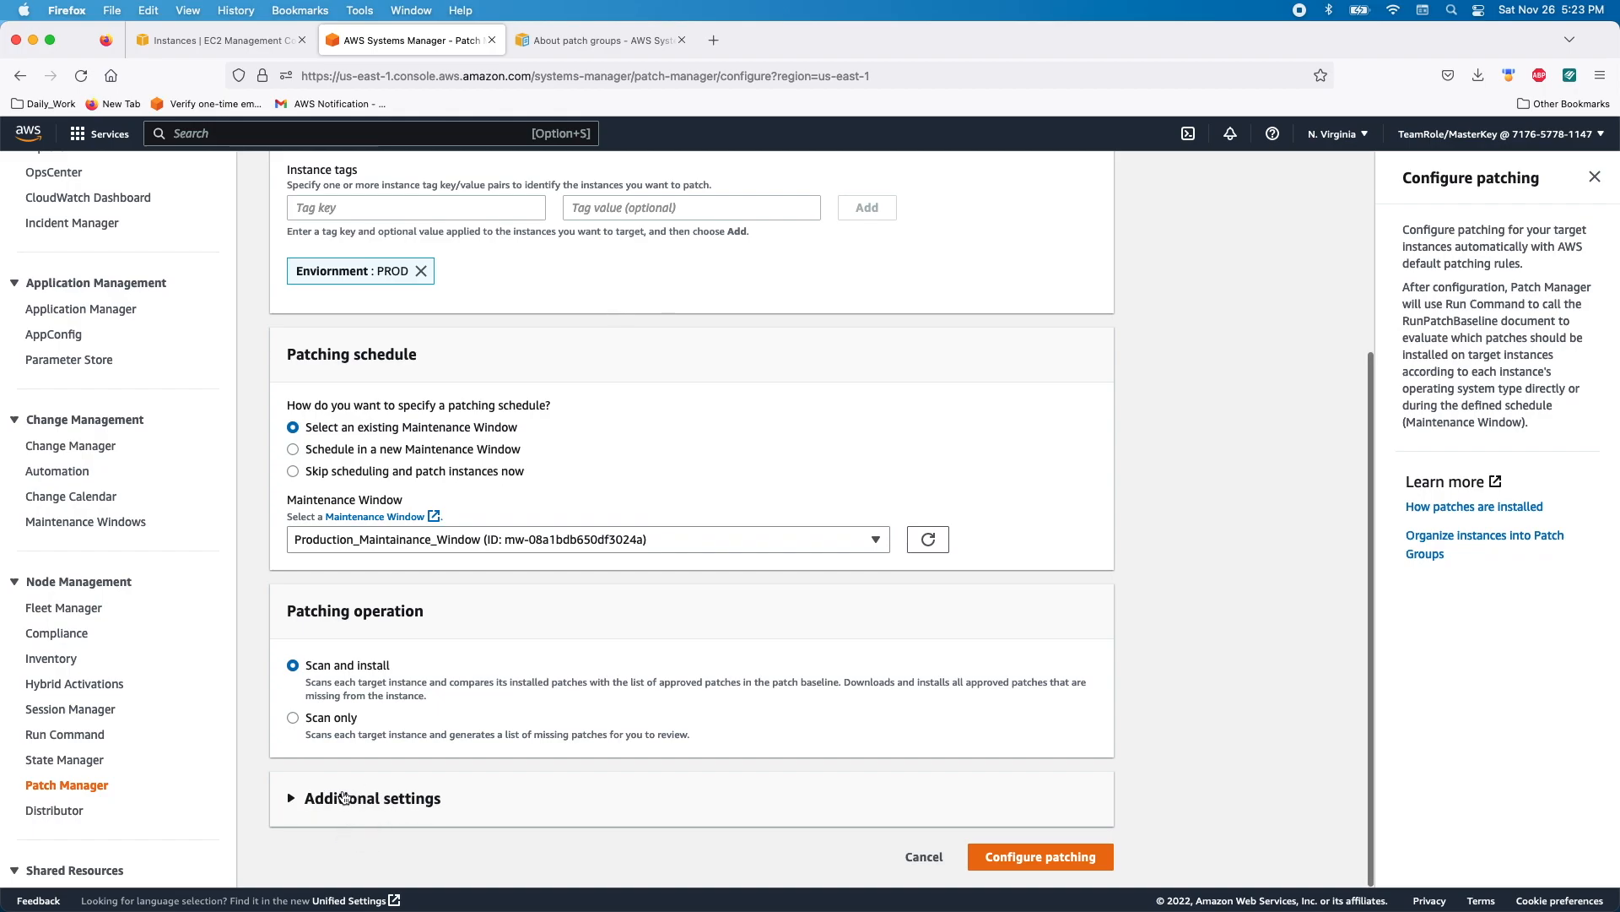
- Switch the patching target to the Critical patch group and expand the additional settings
scroll(354, 781, "up", 5)
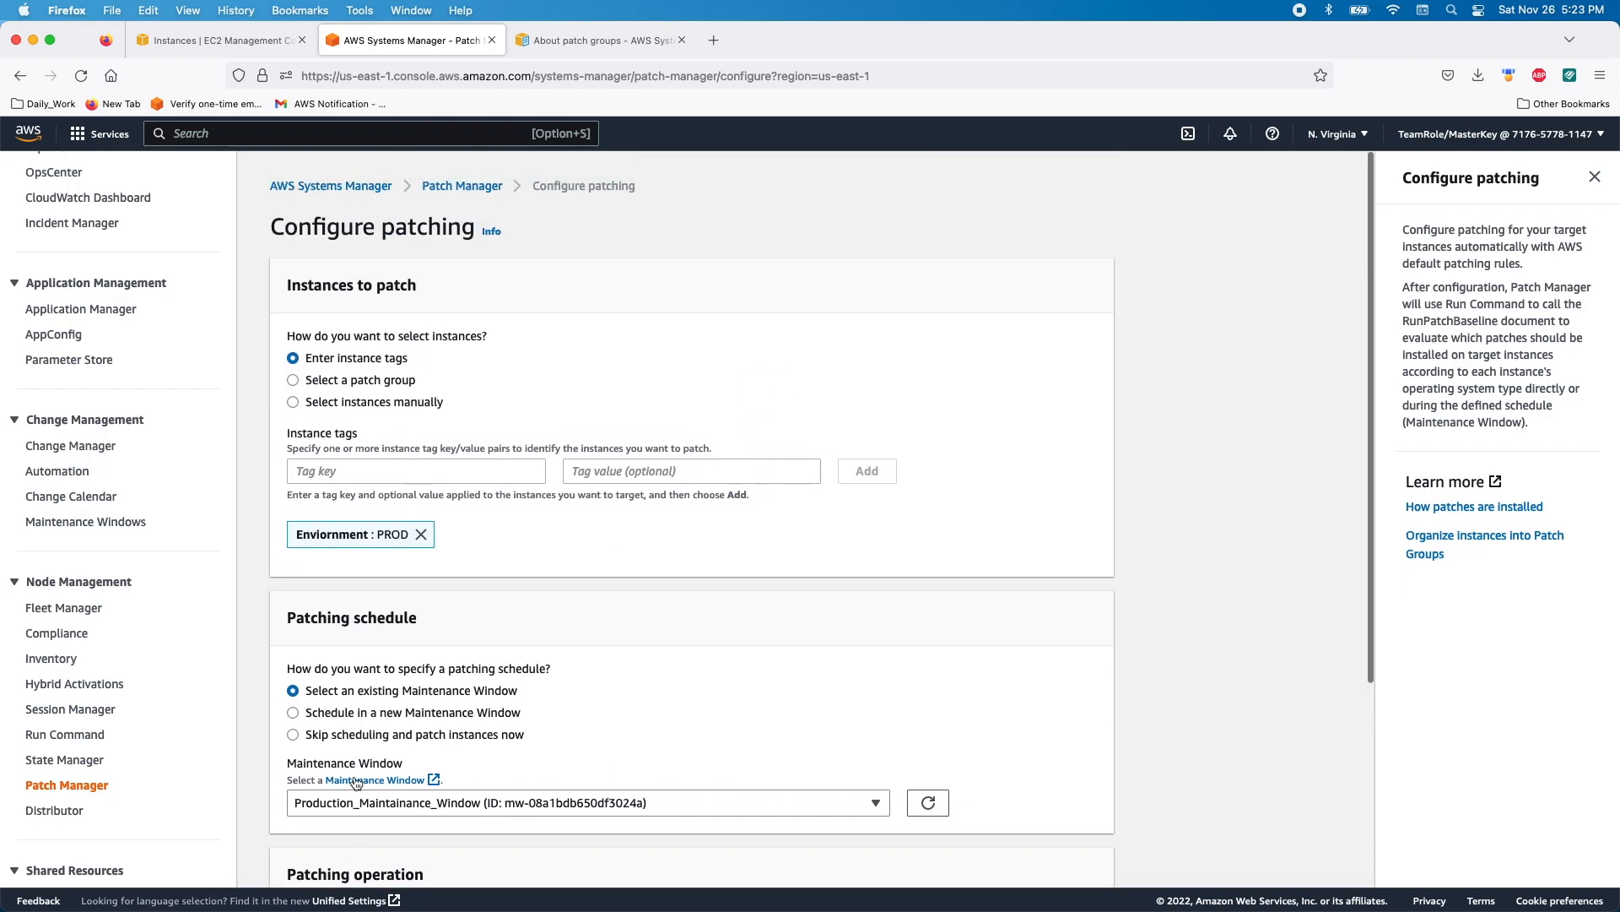
left_click(293, 376)
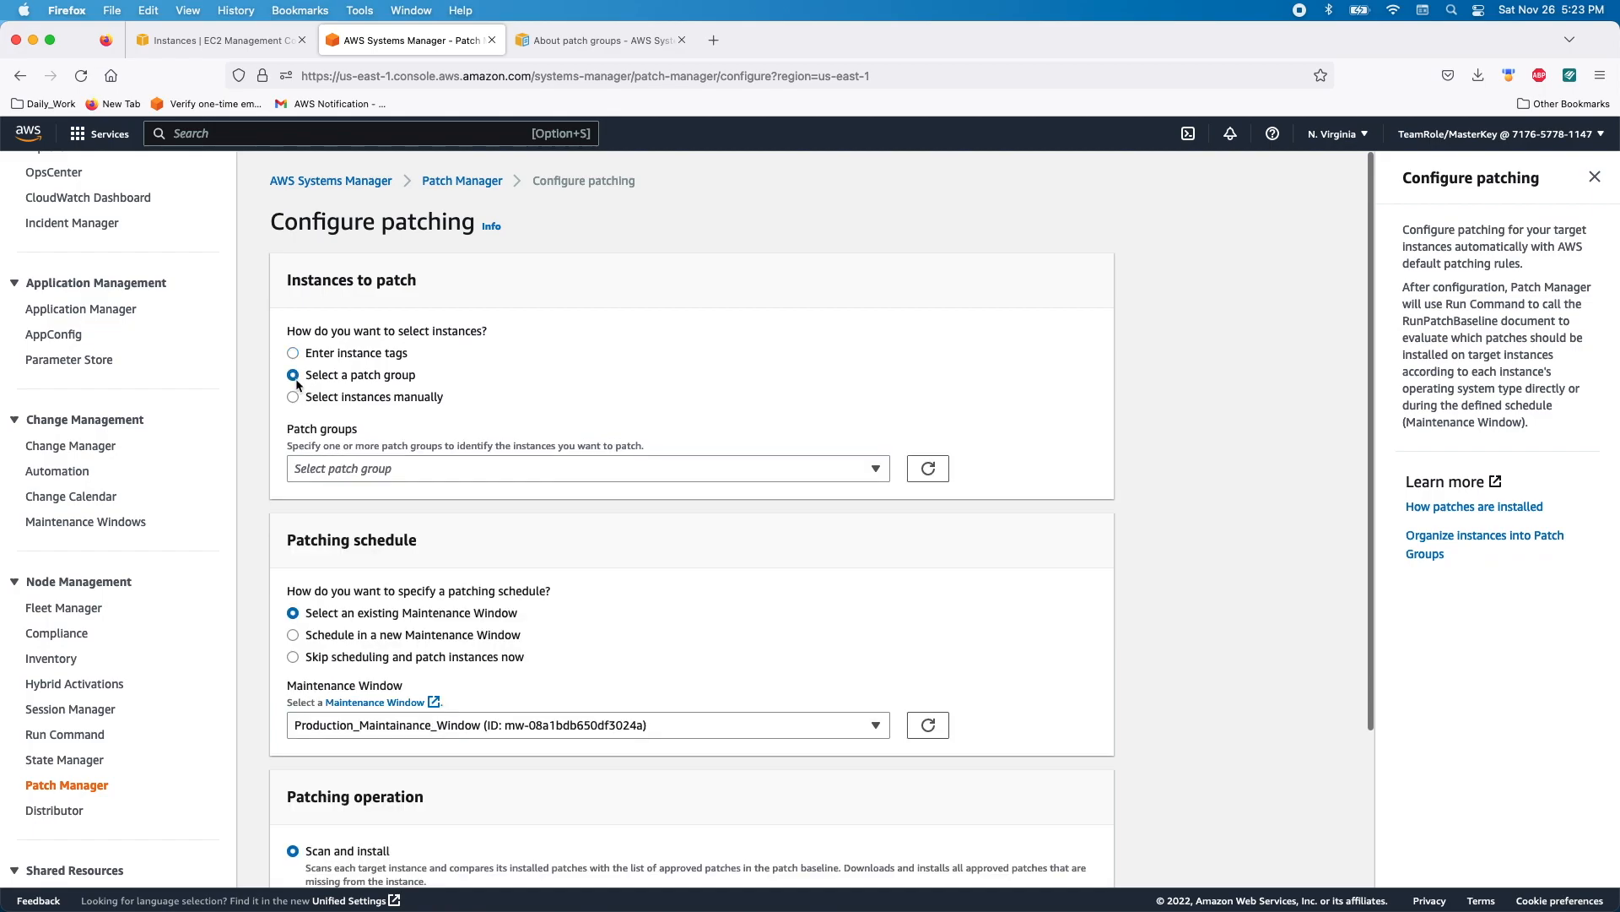
left_click(353, 470)
left_click(320, 524)
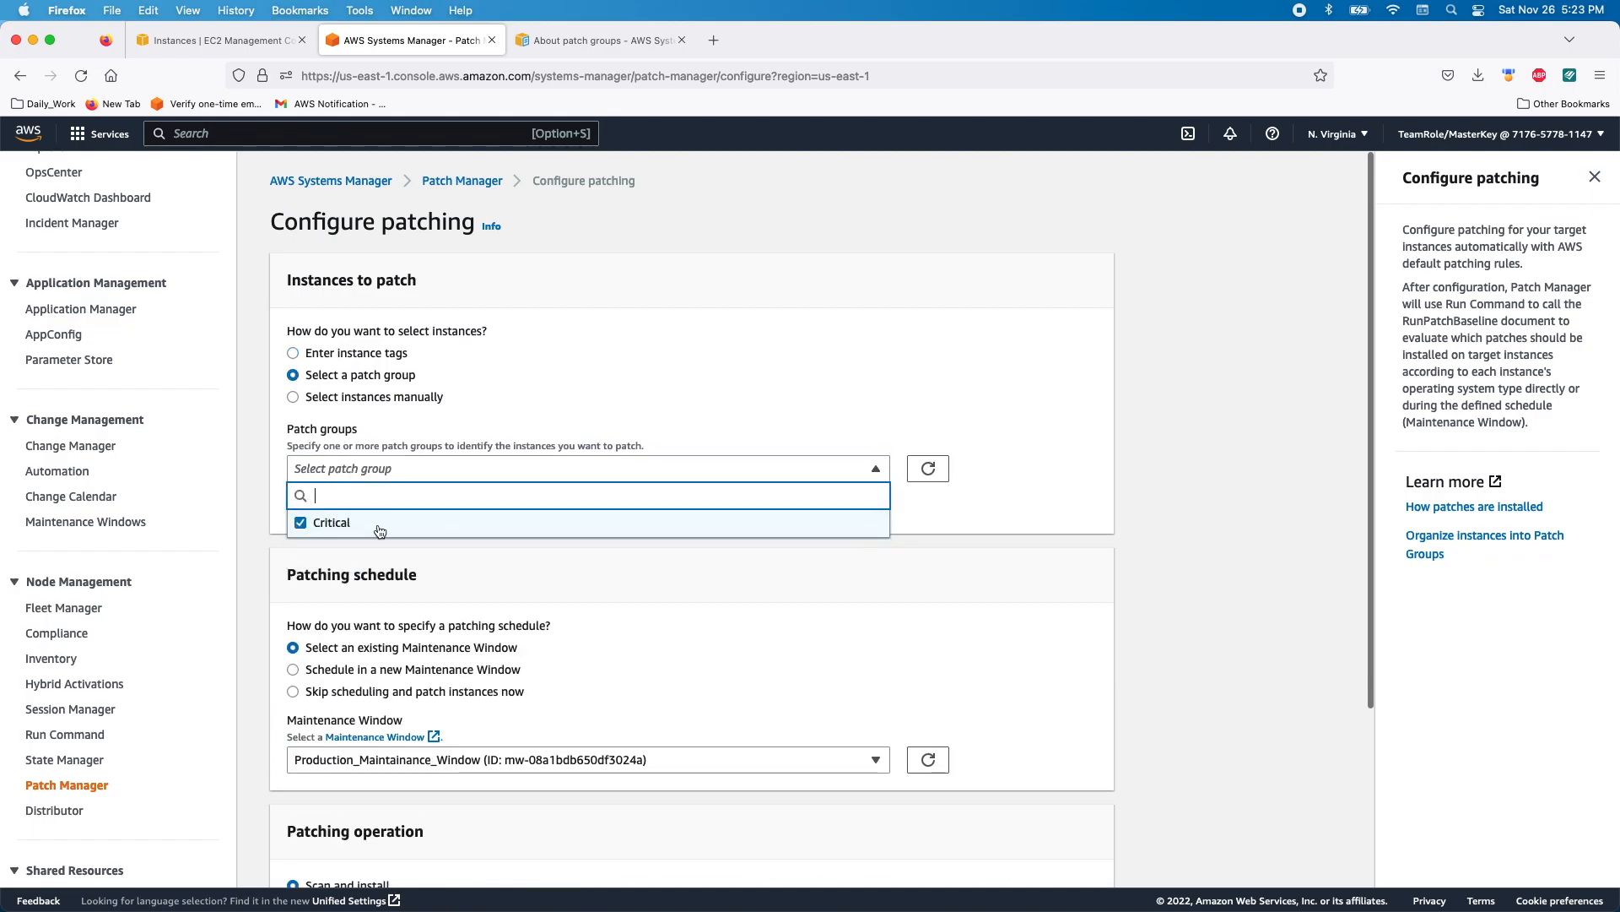
scroll(379, 529, "down", 5)
left_click(361, 811)
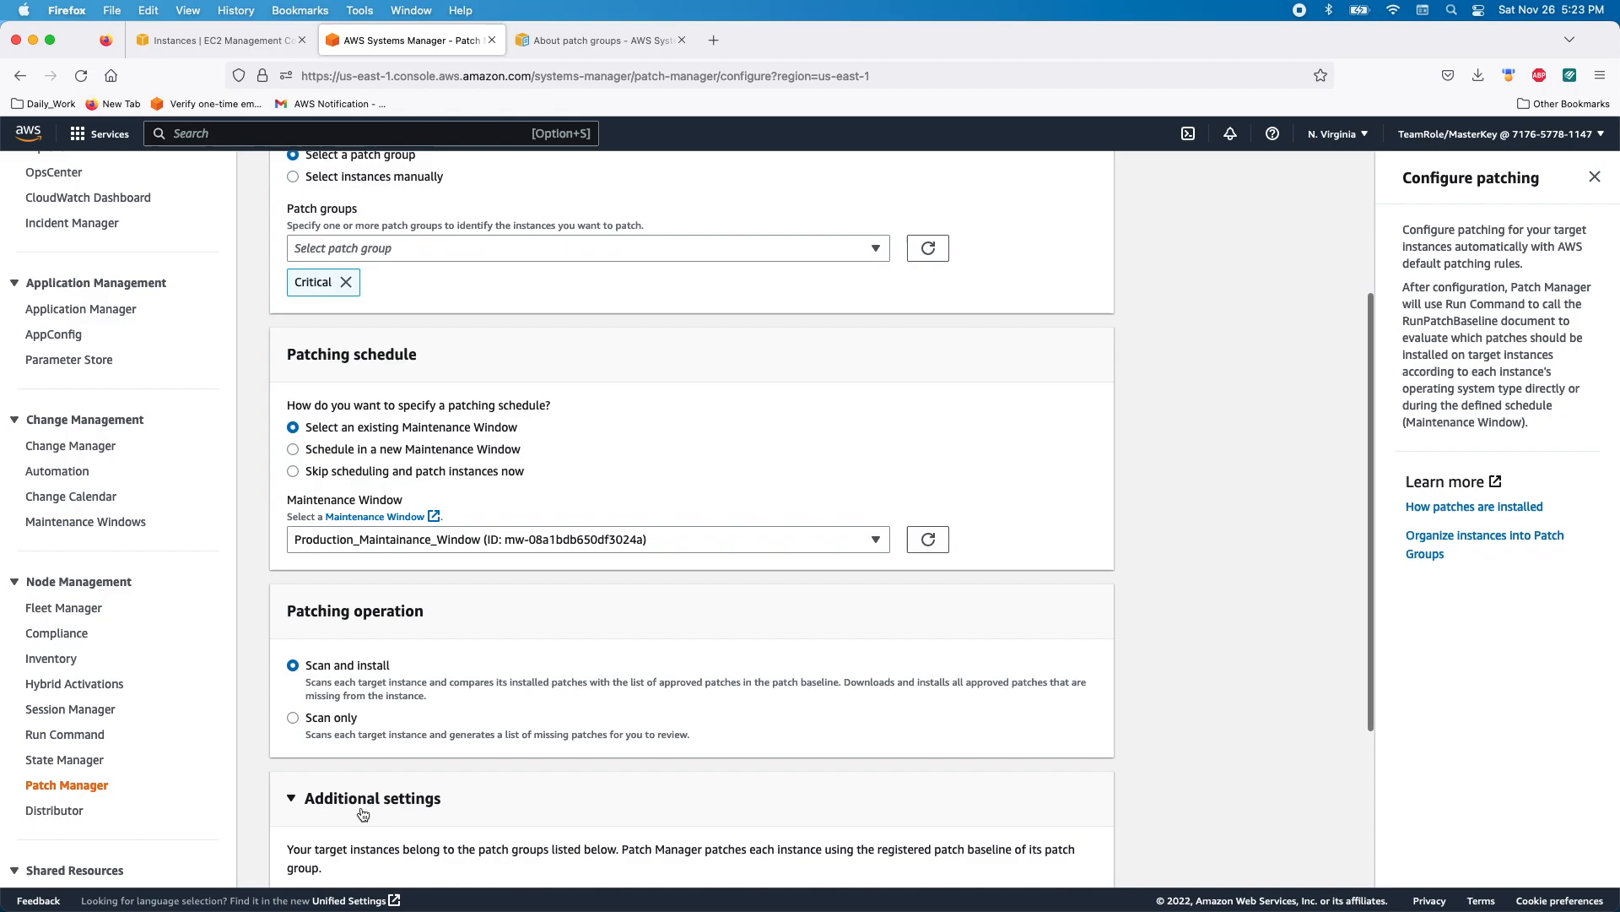
- Select the Critical patch group's baseline association and open the WindowsPatchBaseLine_OS_Dev baseline separately to examine its details
scroll(363, 813, "down", 4)
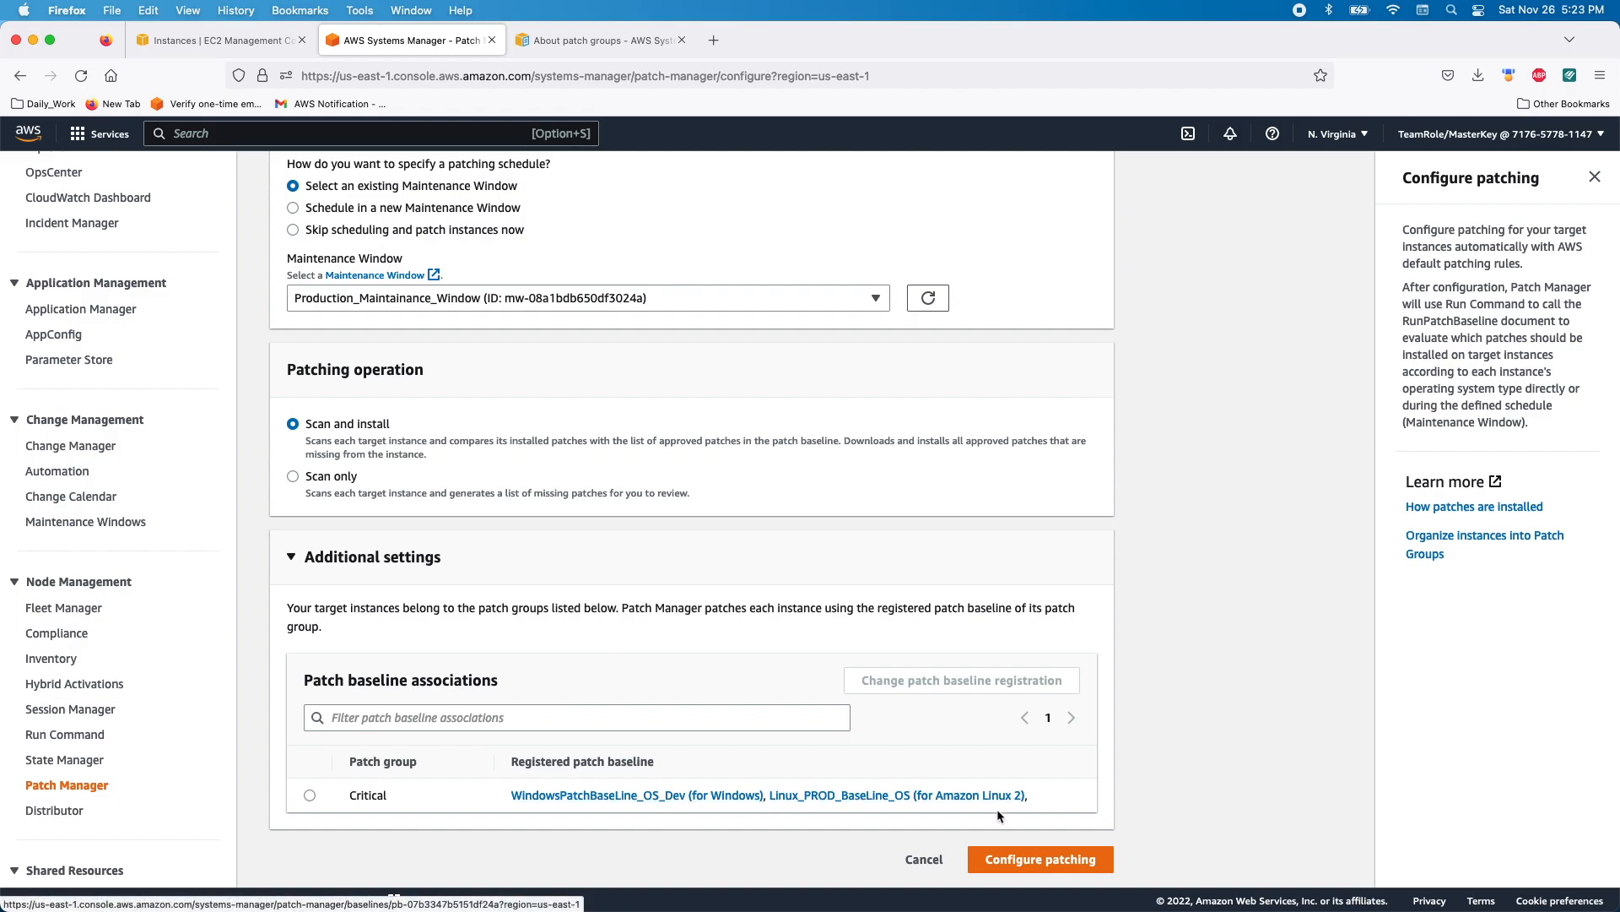
left_click(687, 805)
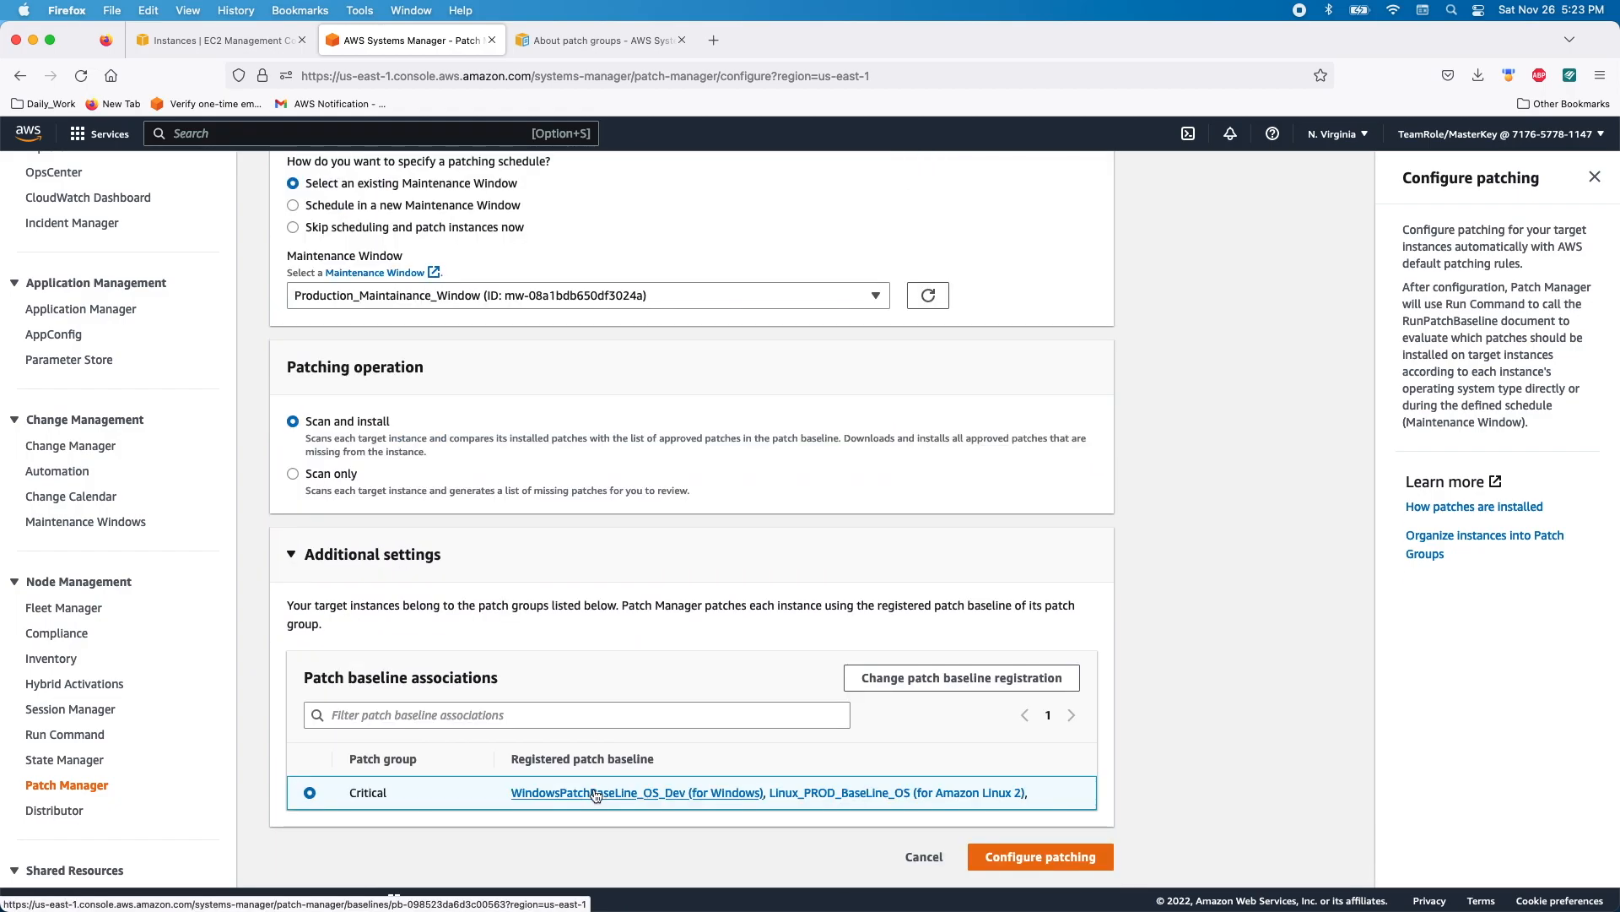
right_click(595, 795)
left_click(646, 701)
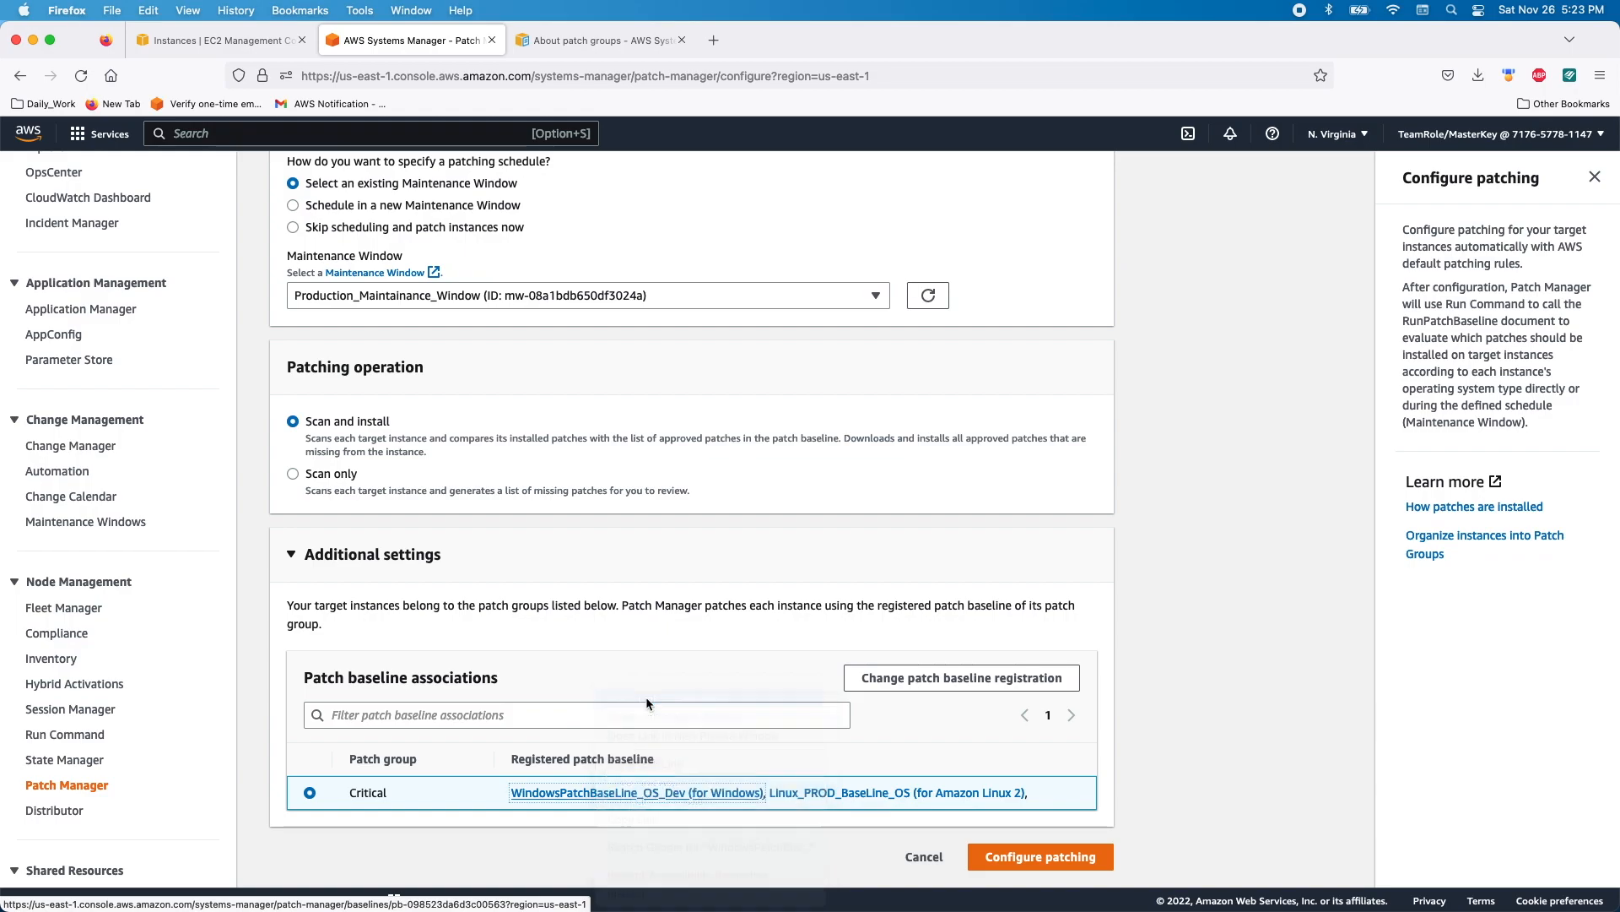
left_click(616, 42)
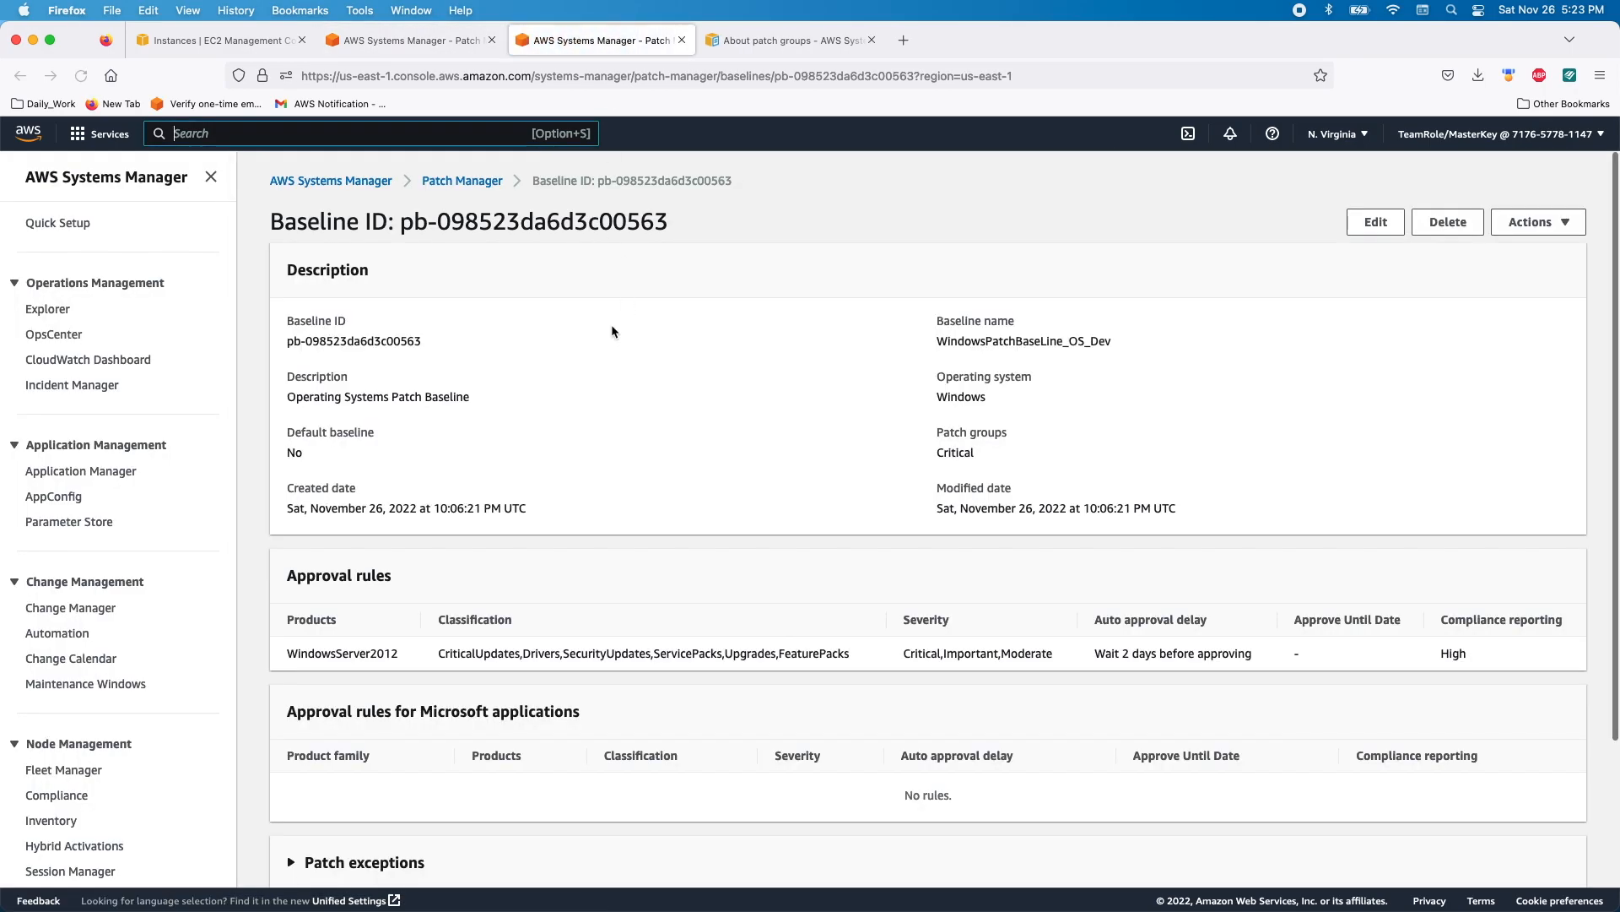
scroll(566, 378, "down", 2)
scroll(567, 378, "down", 2)
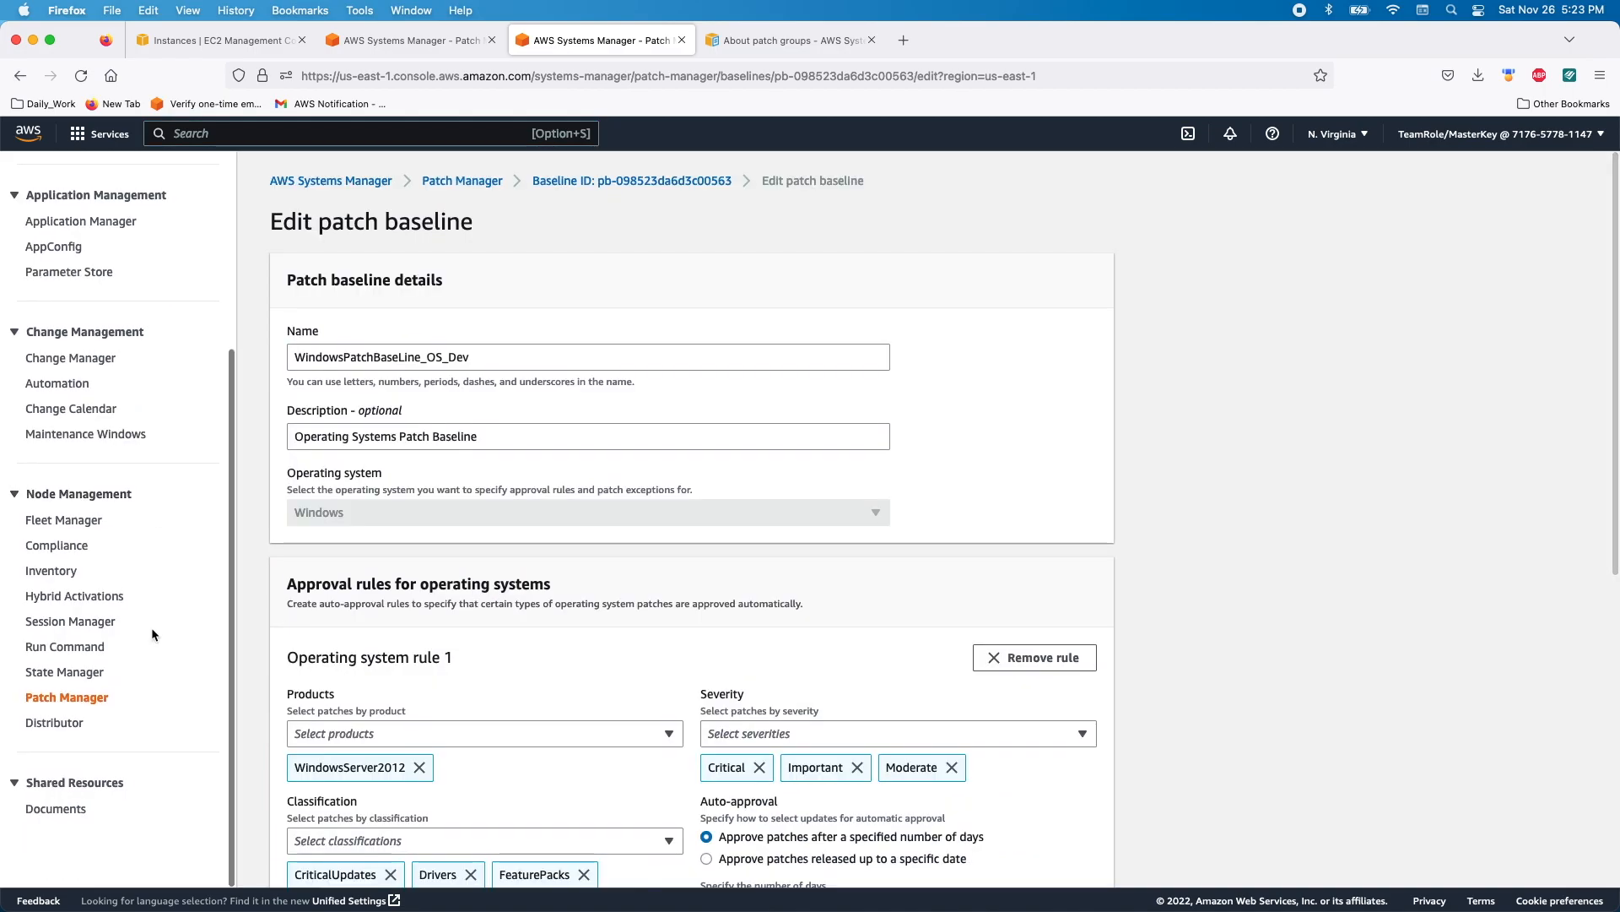
- Remove the Critical patch group from the WindowsPatchBaseLine_OS_Dev patch baseline
left_click(67, 697)
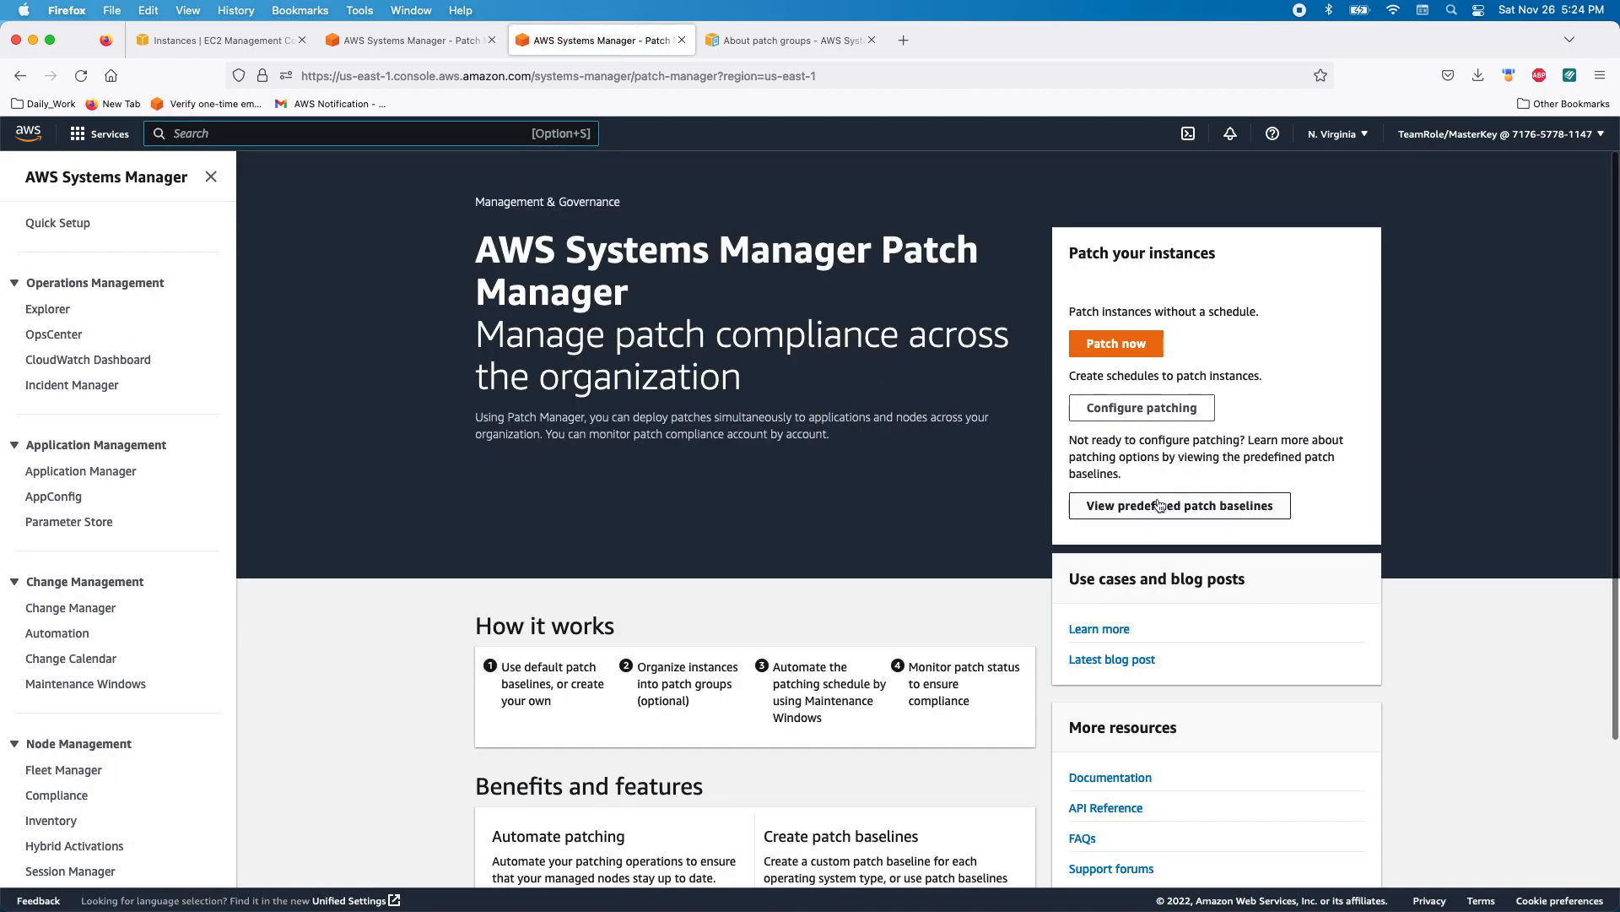
left_click(1159, 507)
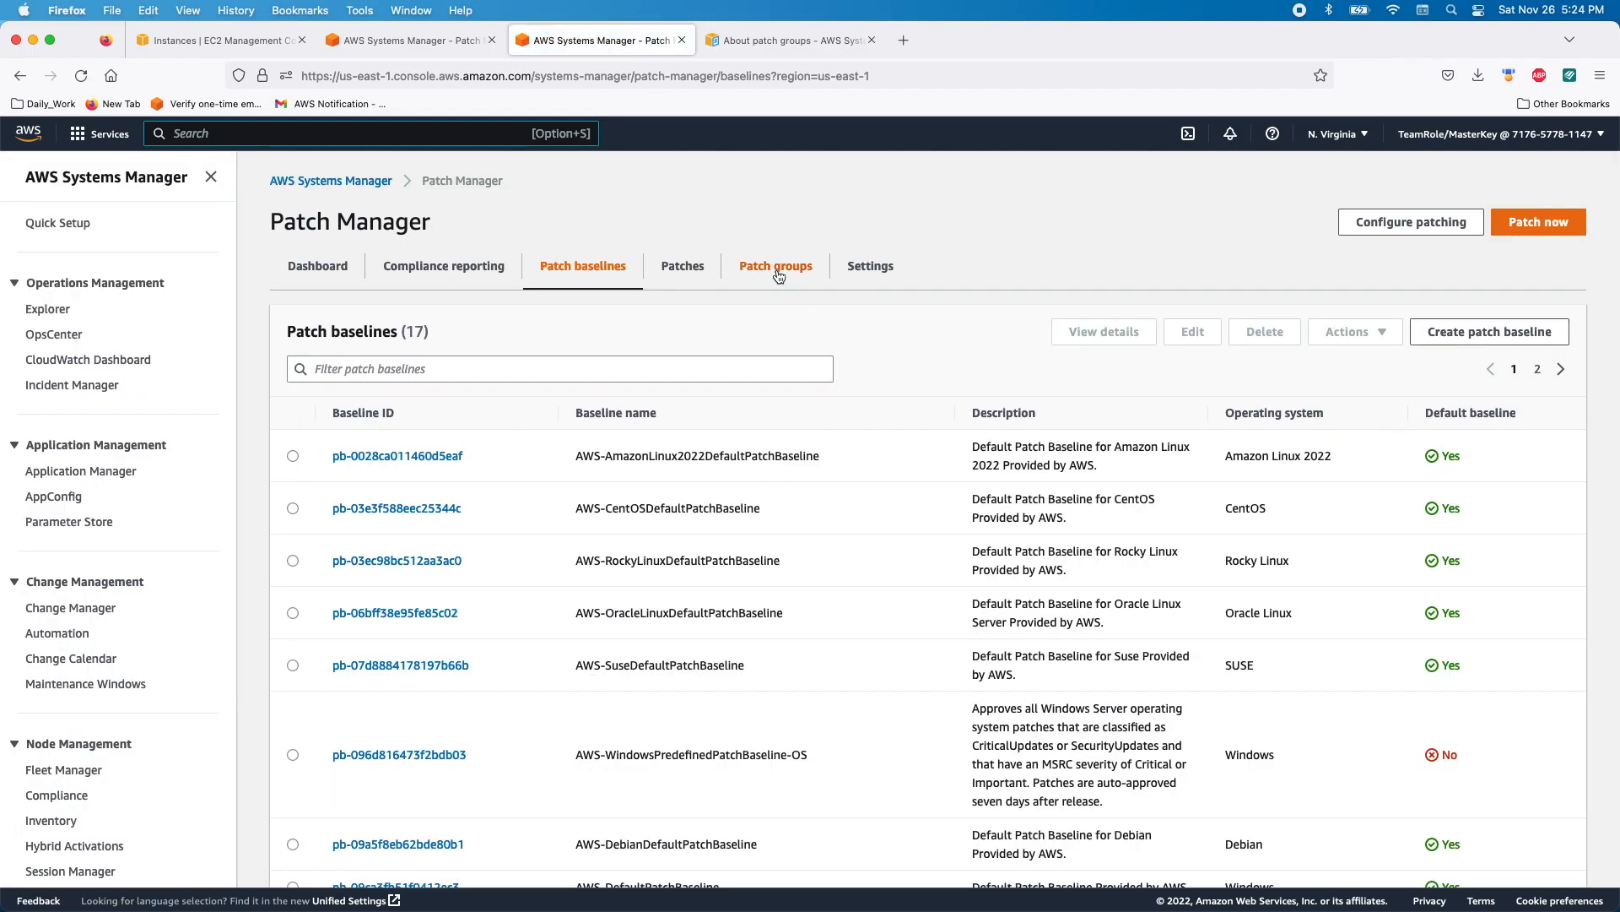
scroll(1013, 304, "down", 2)
scroll(1308, 338, "up", 2)
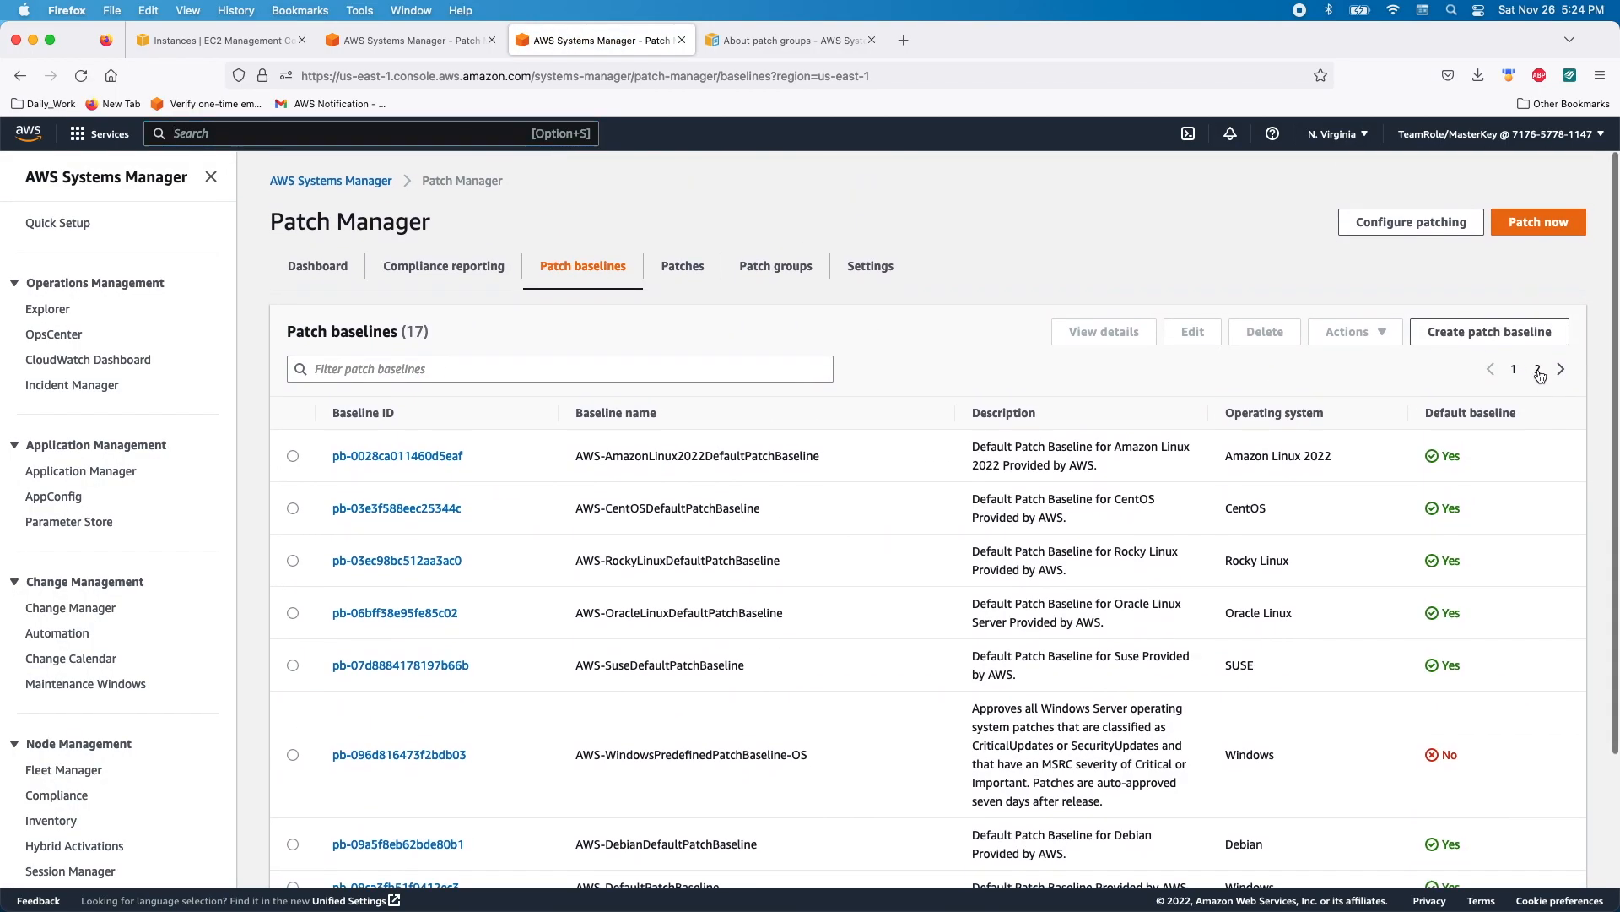
left_click(1538, 369)
scroll(763, 552, "down", 1)
left_click(293, 840)
left_click(1357, 327)
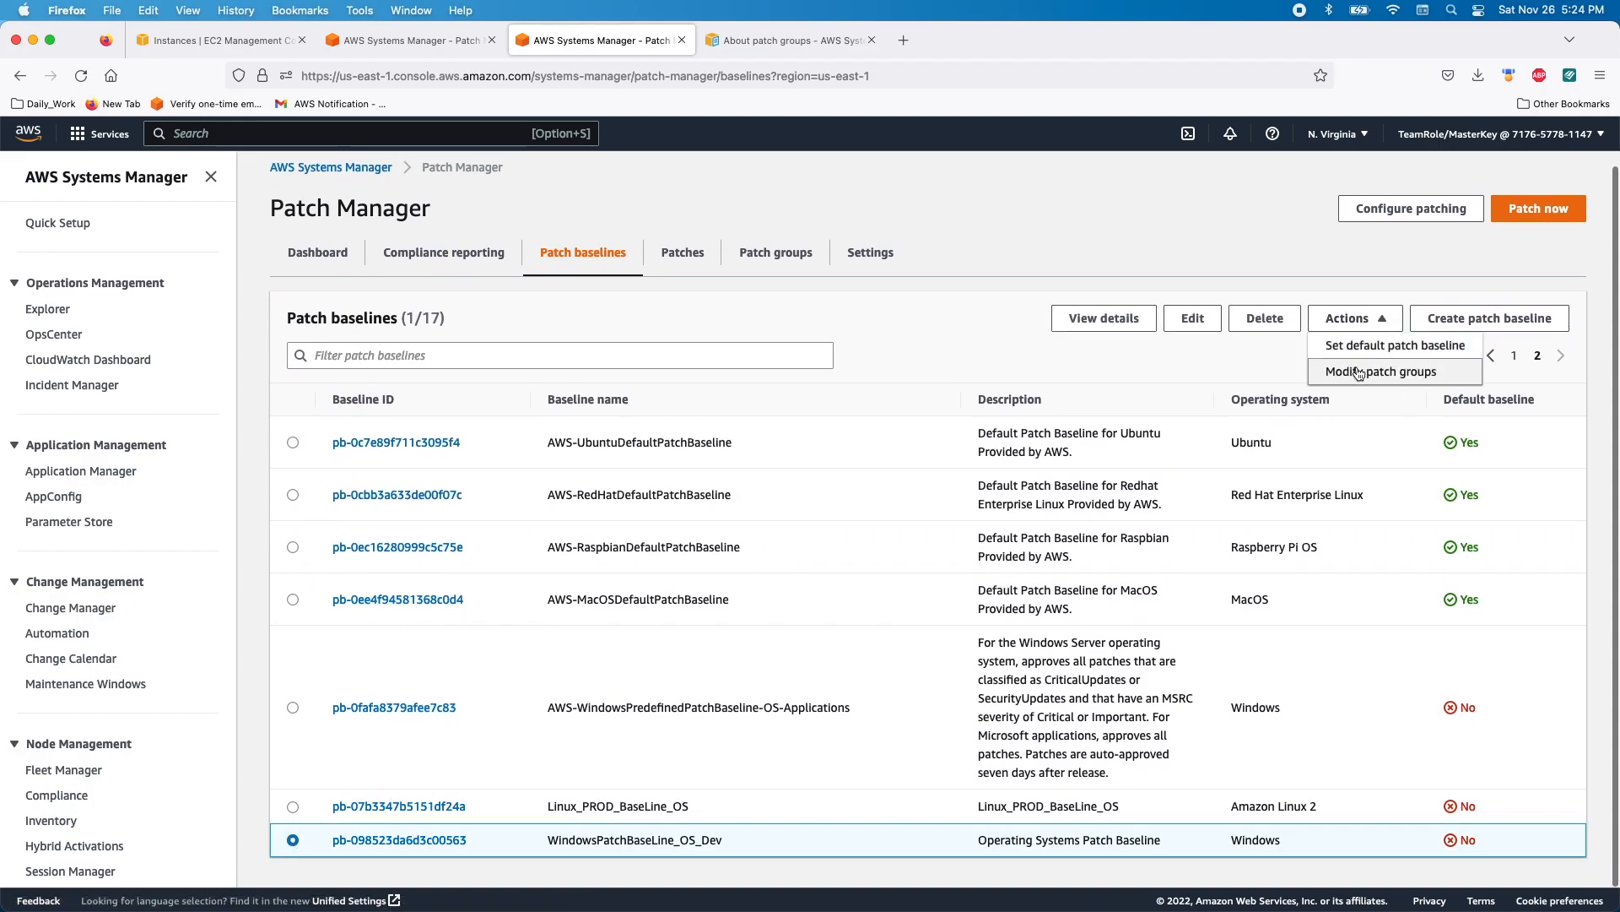
left_click(1360, 371)
left_click(346, 593)
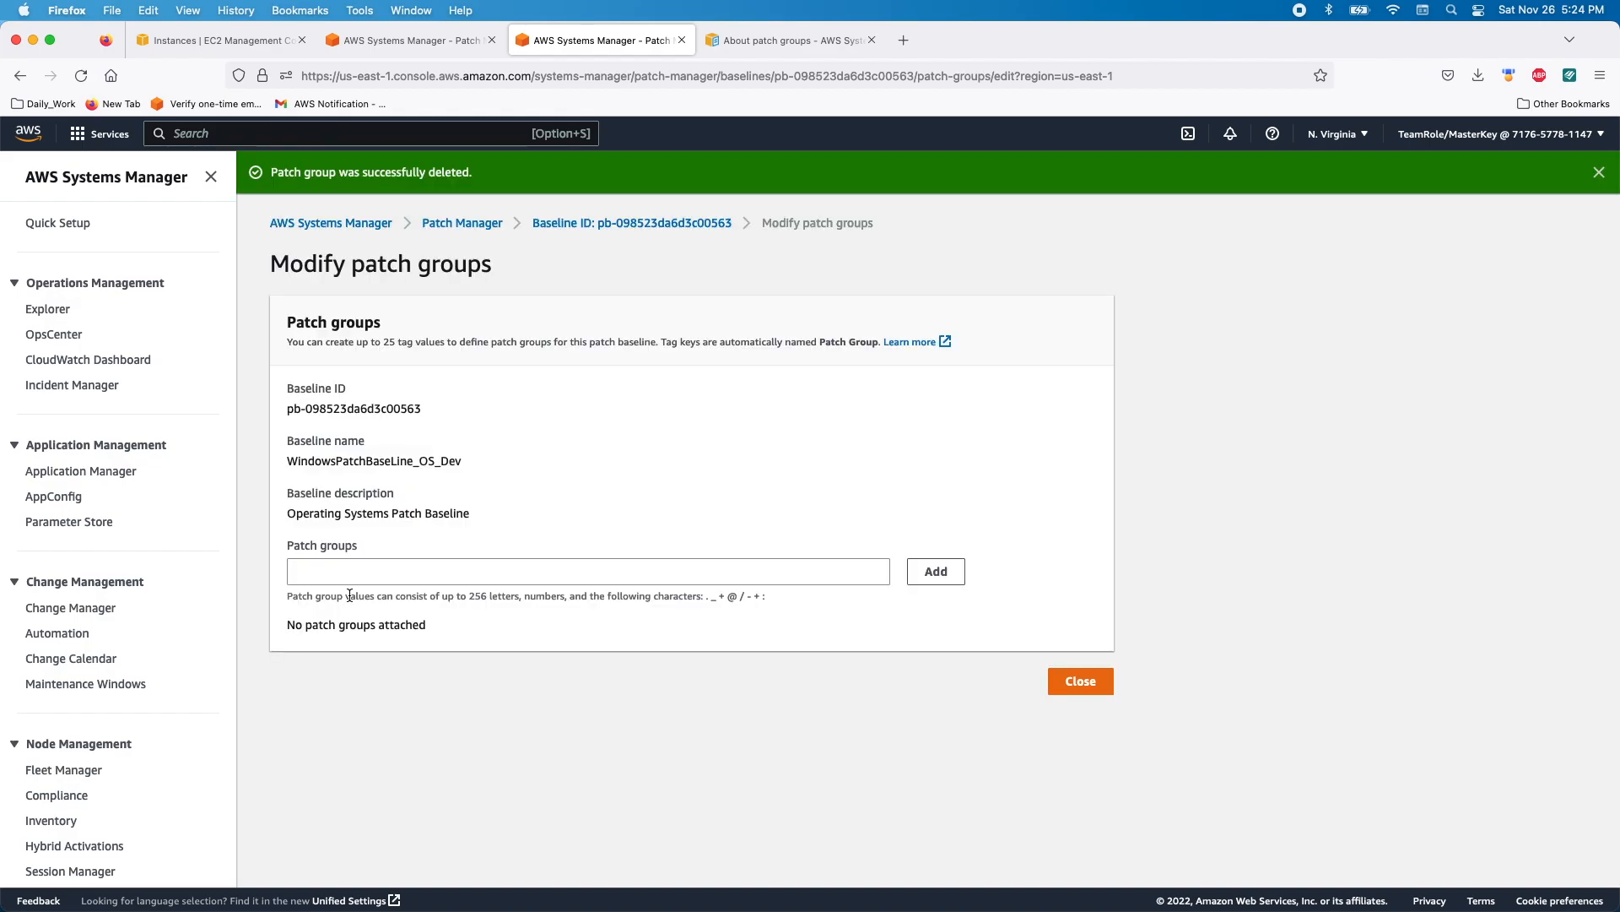
left_click(1087, 665)
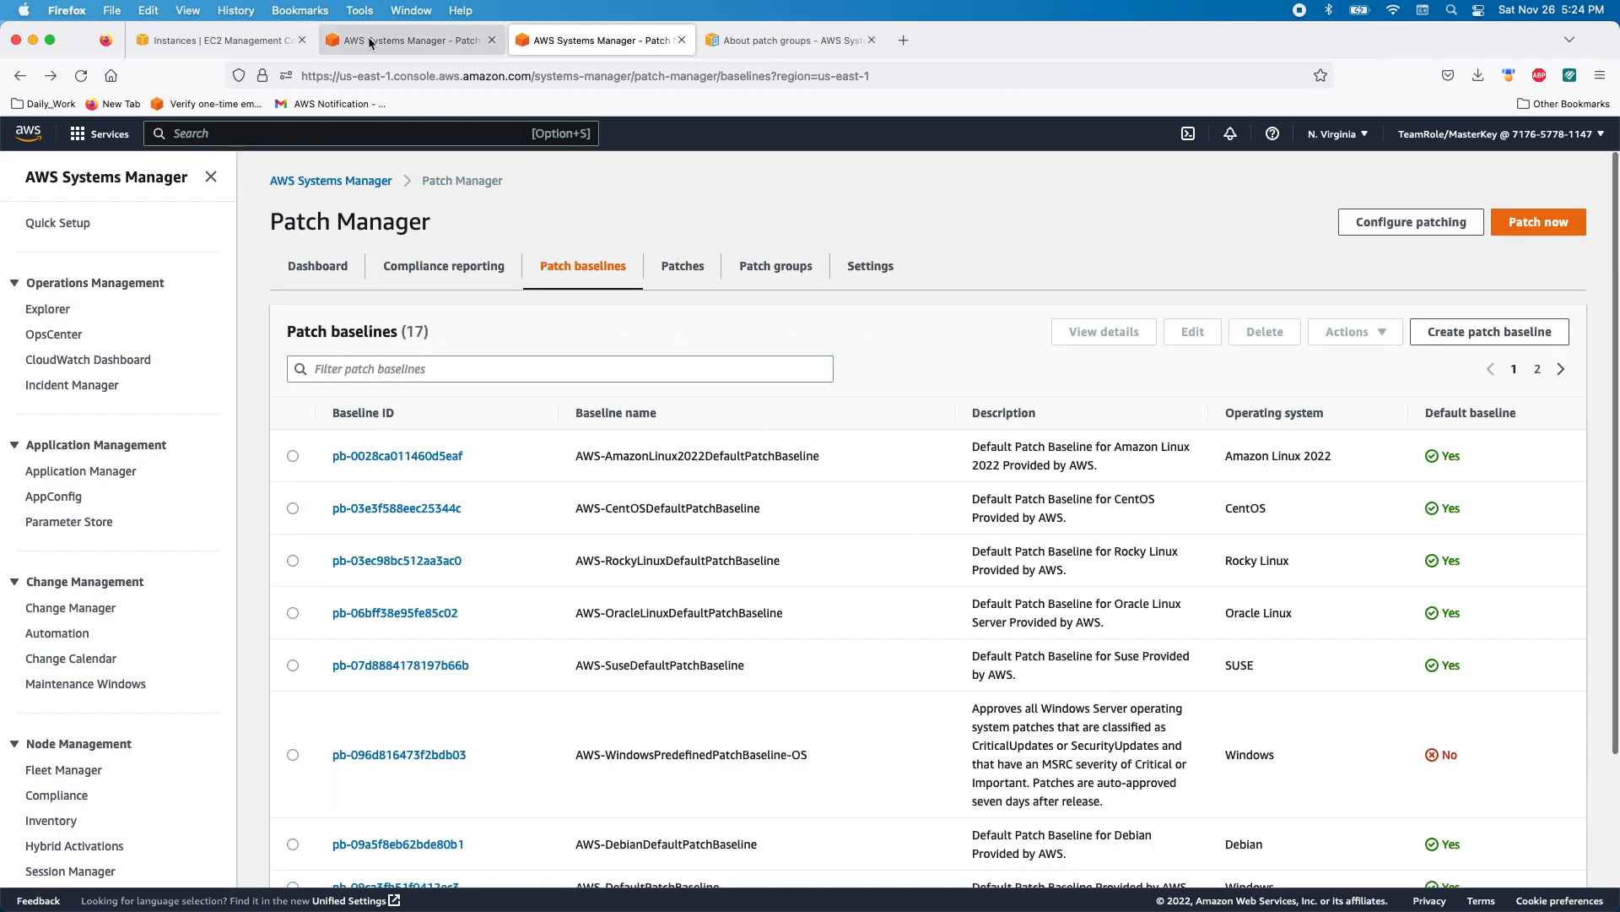
- Return to the patching configuration, reload it and choose to target instances by patch group
left_click(427, 40)
scroll(400, 618, "up", 10)
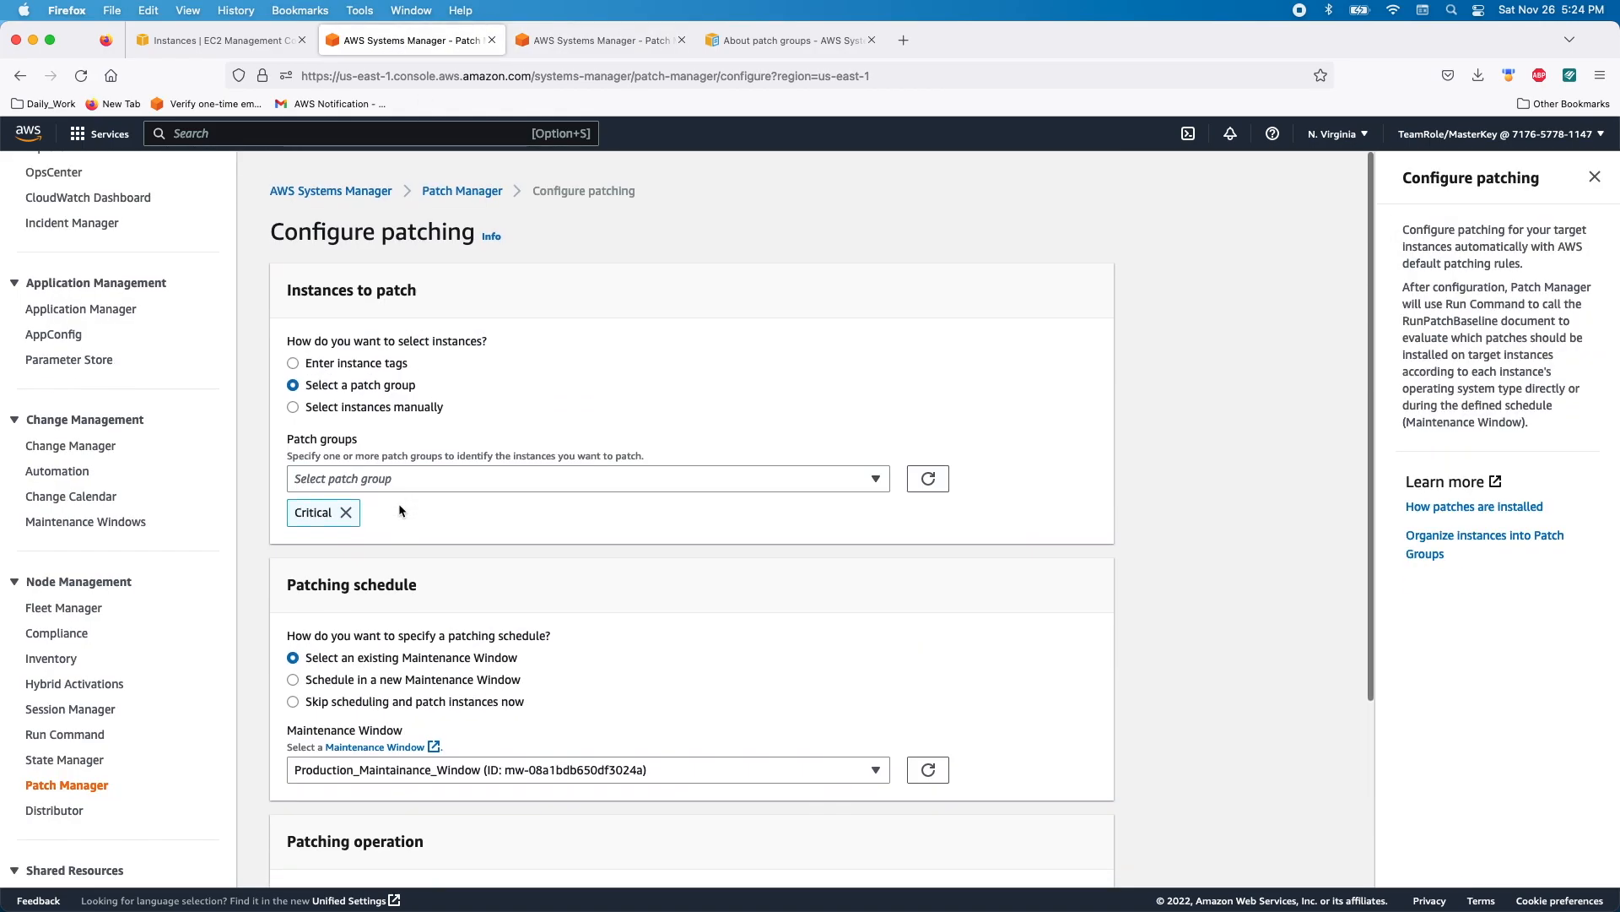
left_click(81, 75)
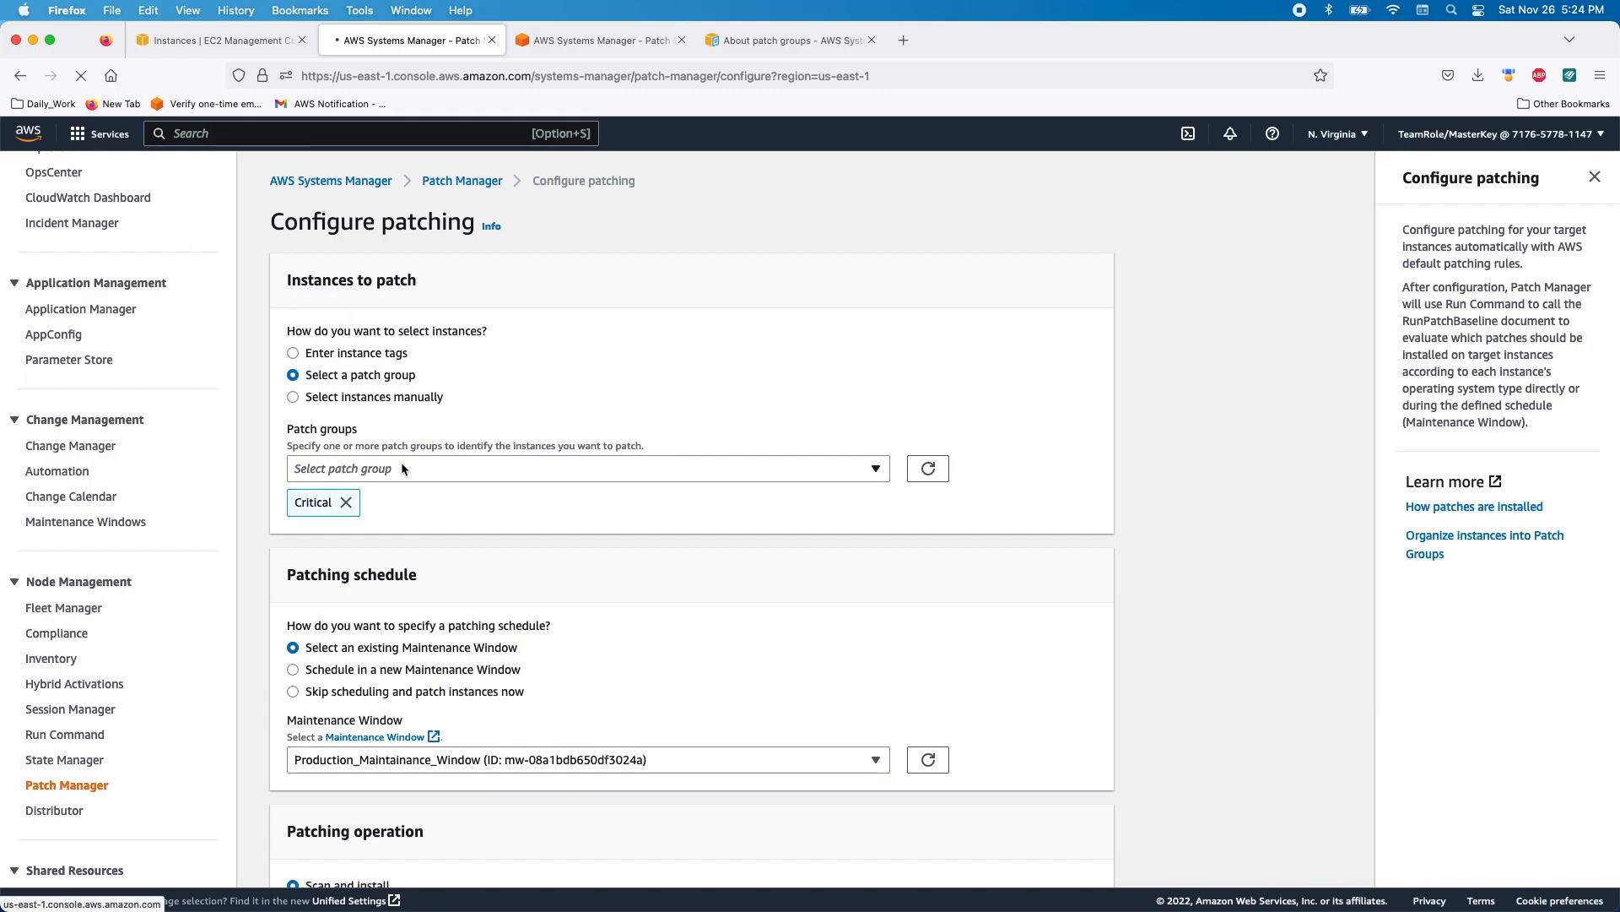
left_click(308, 382)
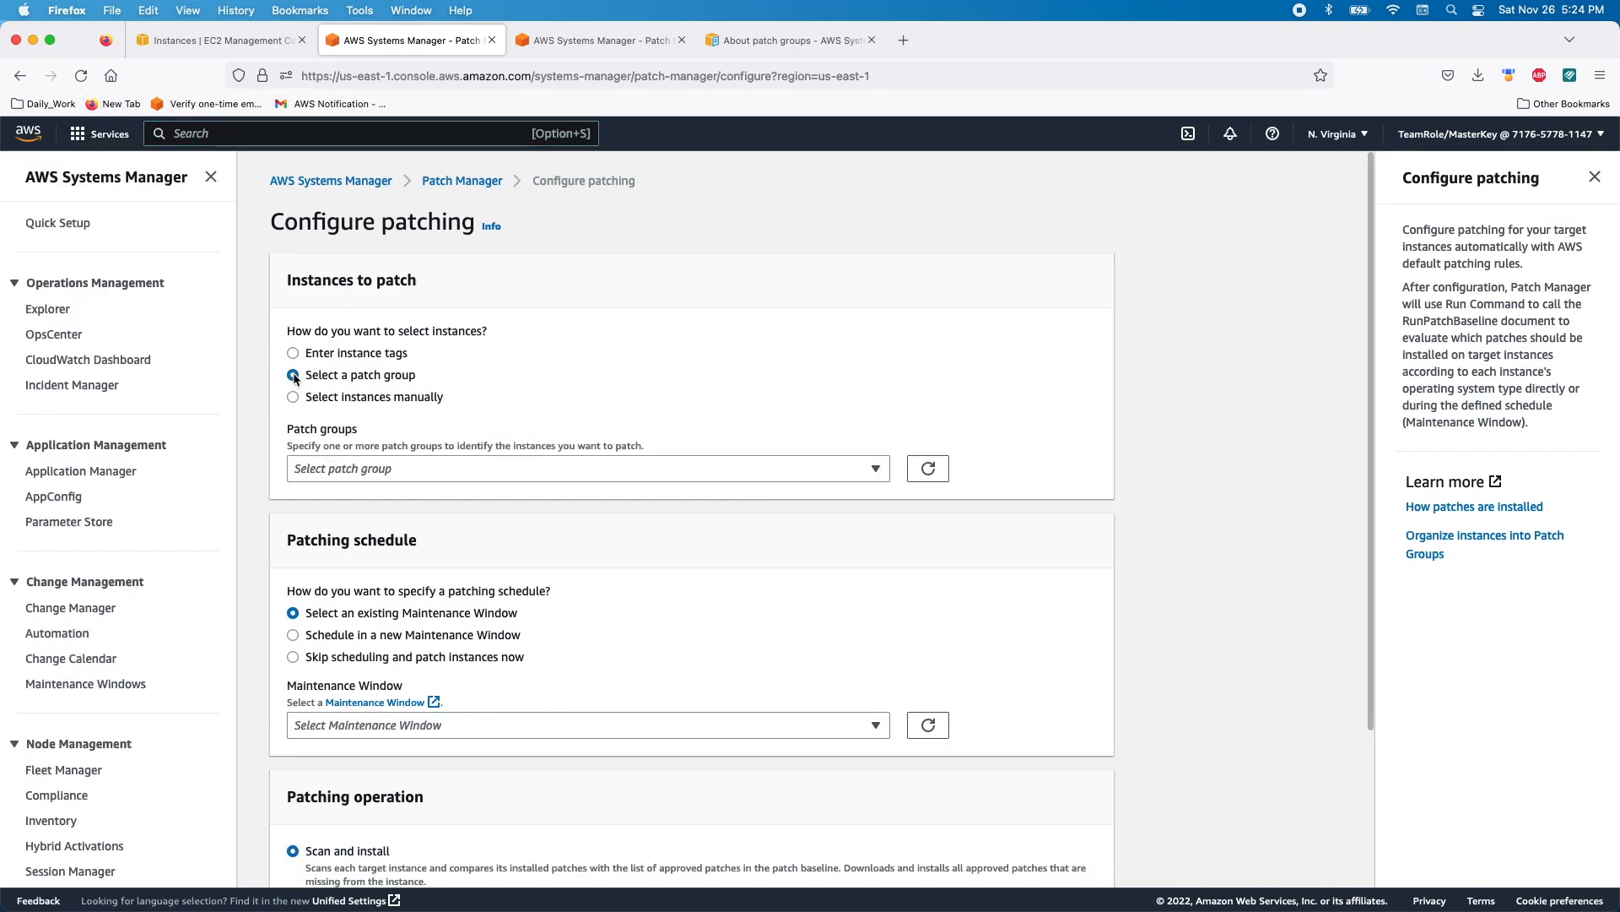
- Set the patching schedule to the existing maintenance window Production_Maintainance_Window
scroll(498, 629, "down", 3)
scroll(461, 625, "down", 1)
left_click(307, 474)
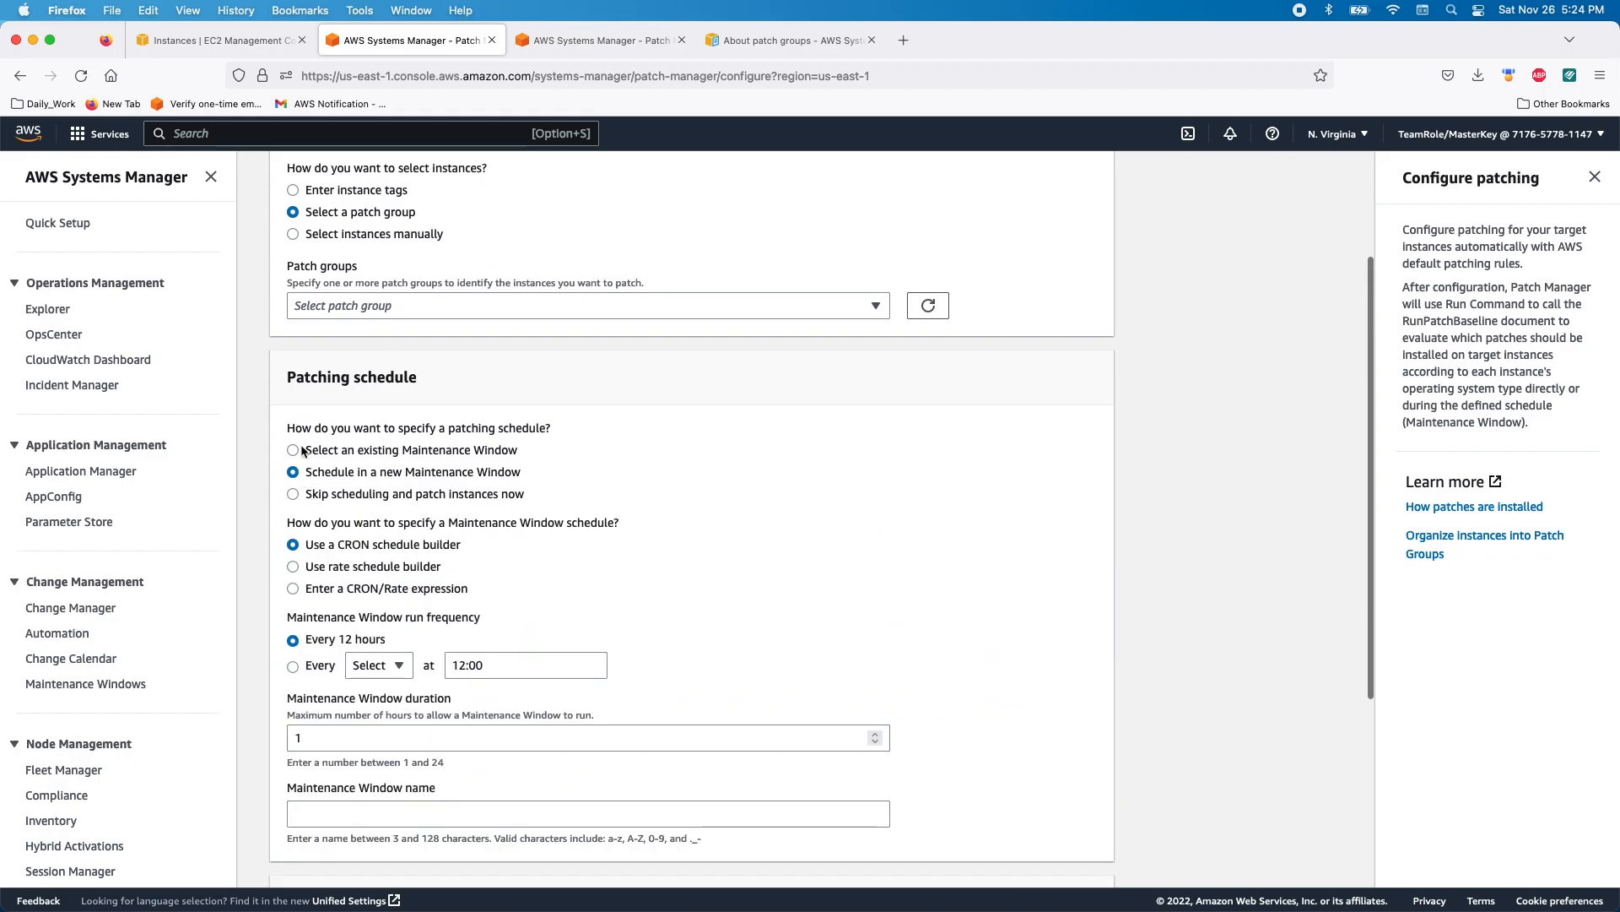
left_click(295, 450)
left_click(417, 561)
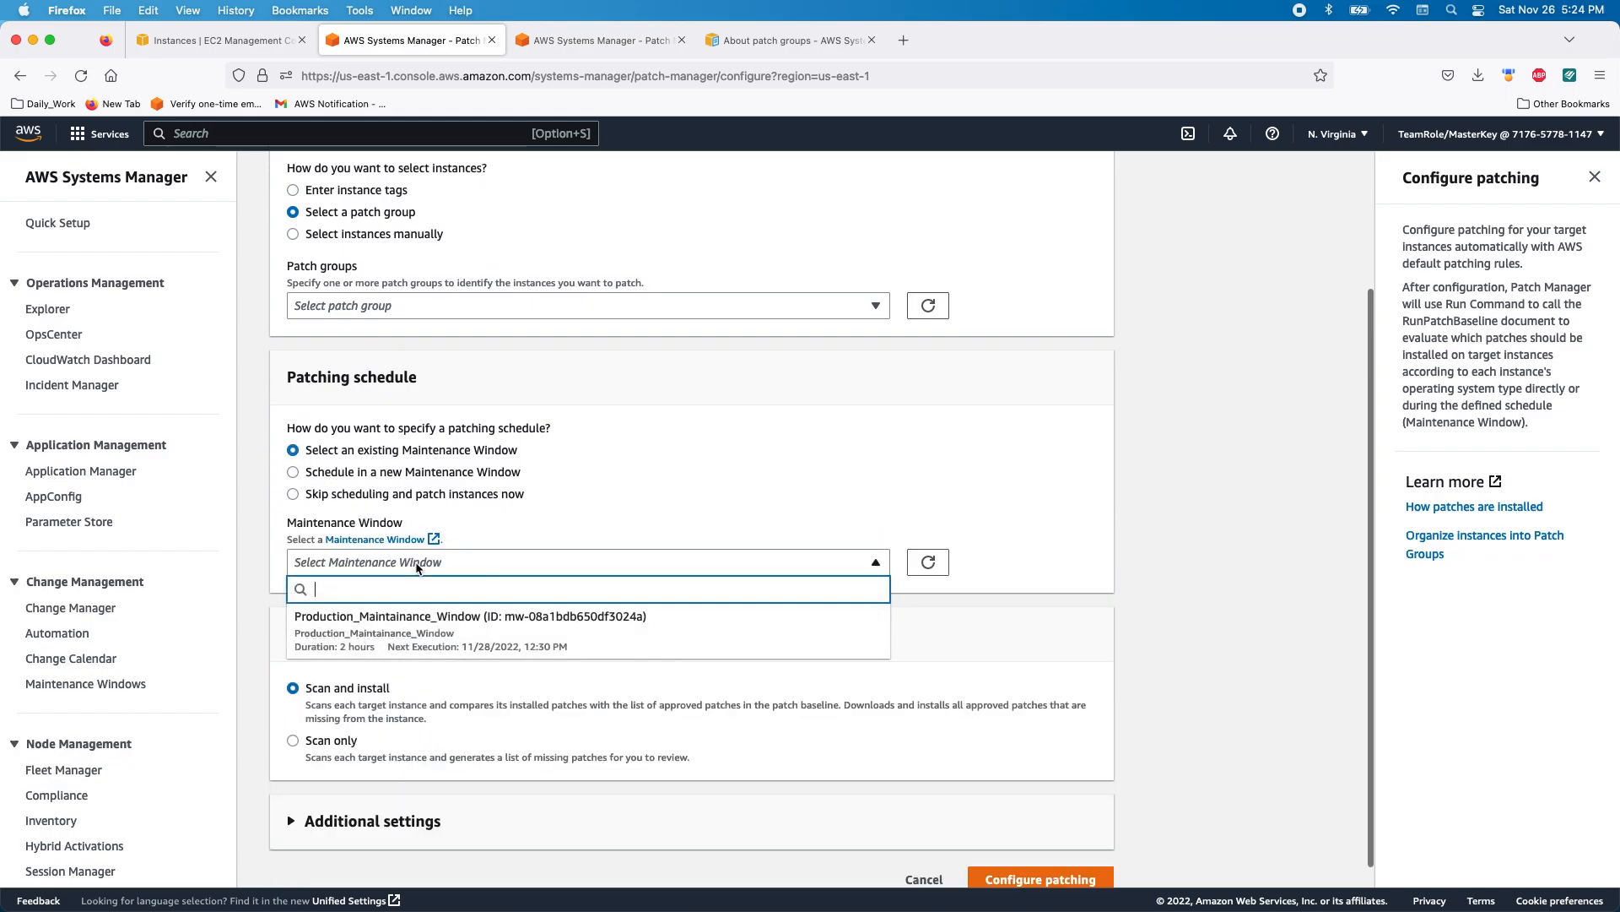
left_click(407, 610)
- Select the Critical patch group's baseline association in the additional settings and submit the patching configuration
scroll(301, 746, "down", 1)
left_click(295, 795)
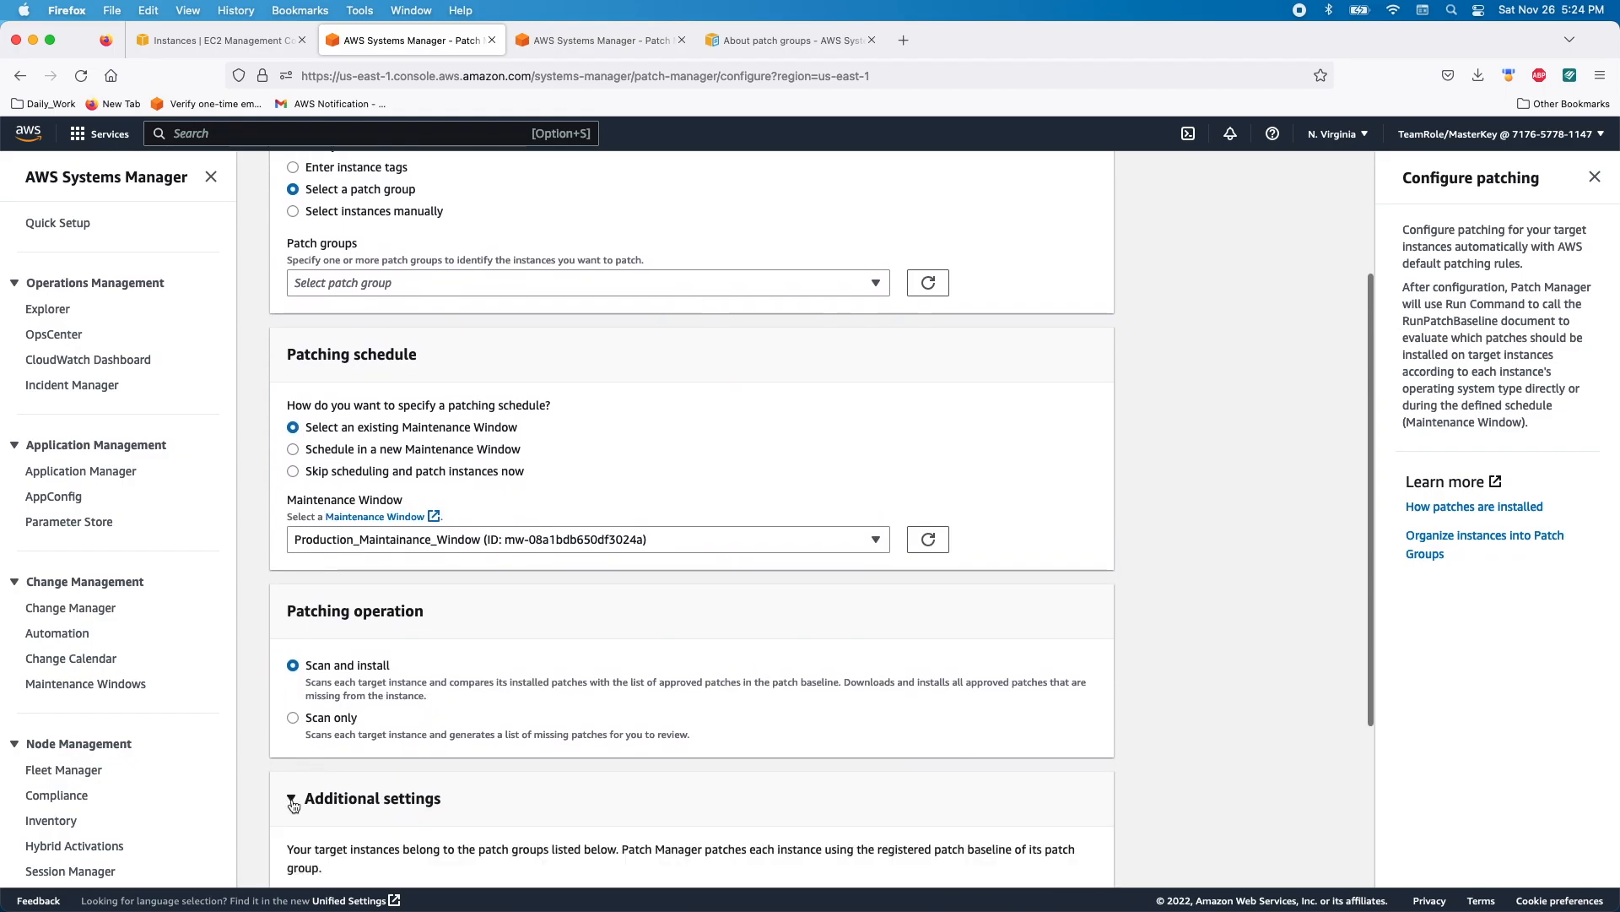
scroll(346, 785, "down", 5)
left_click(357, 788)
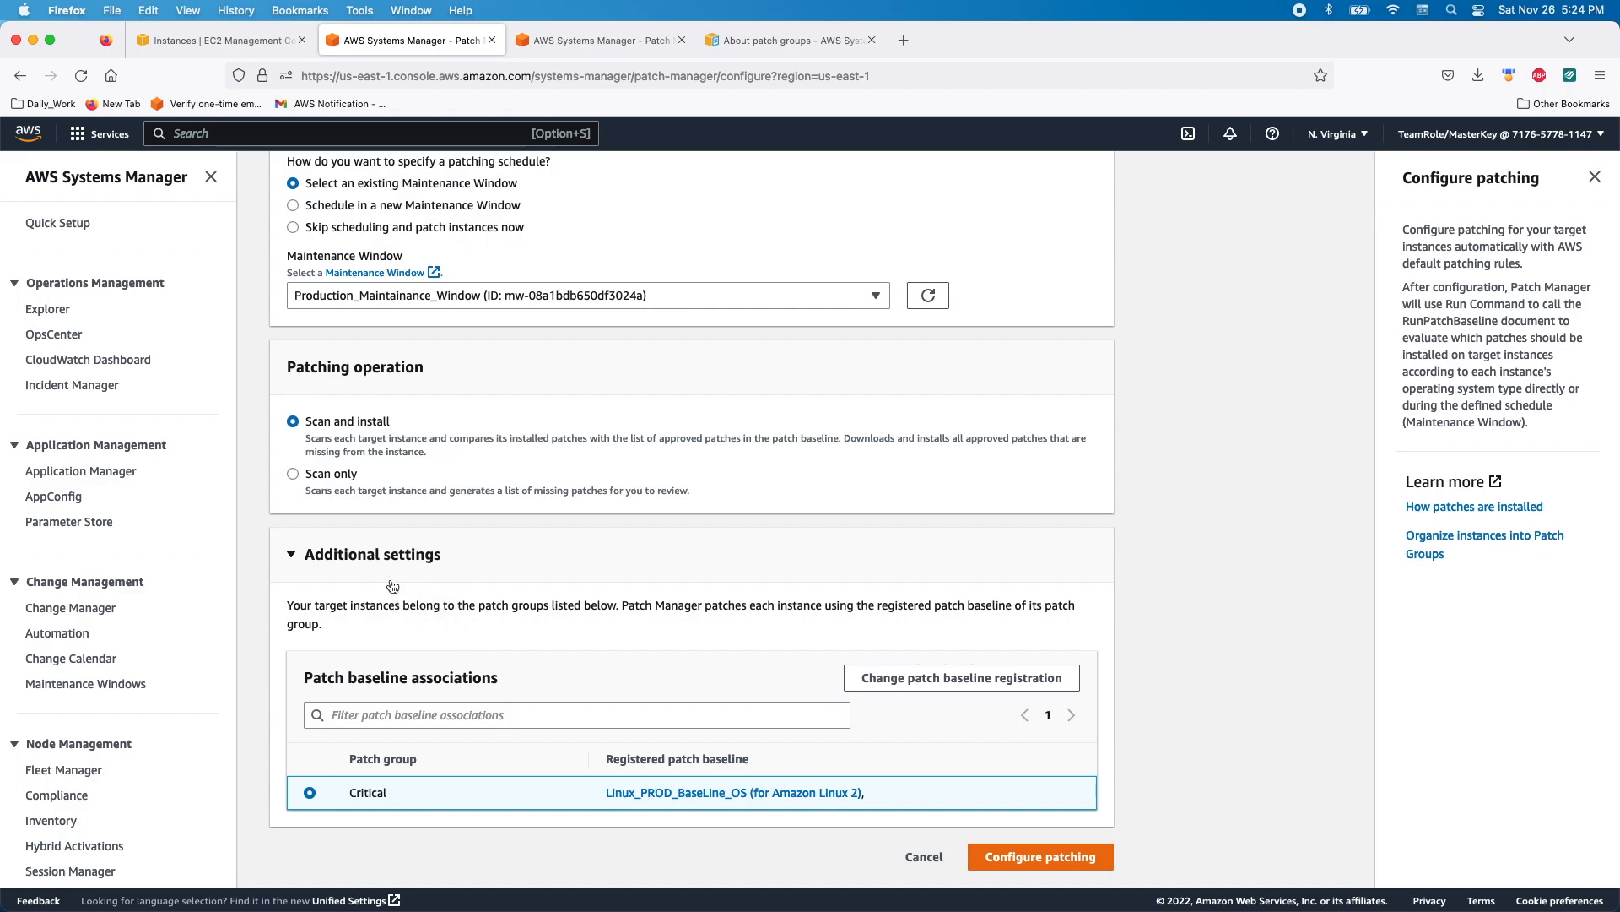
scroll(392, 586, "up", 5)
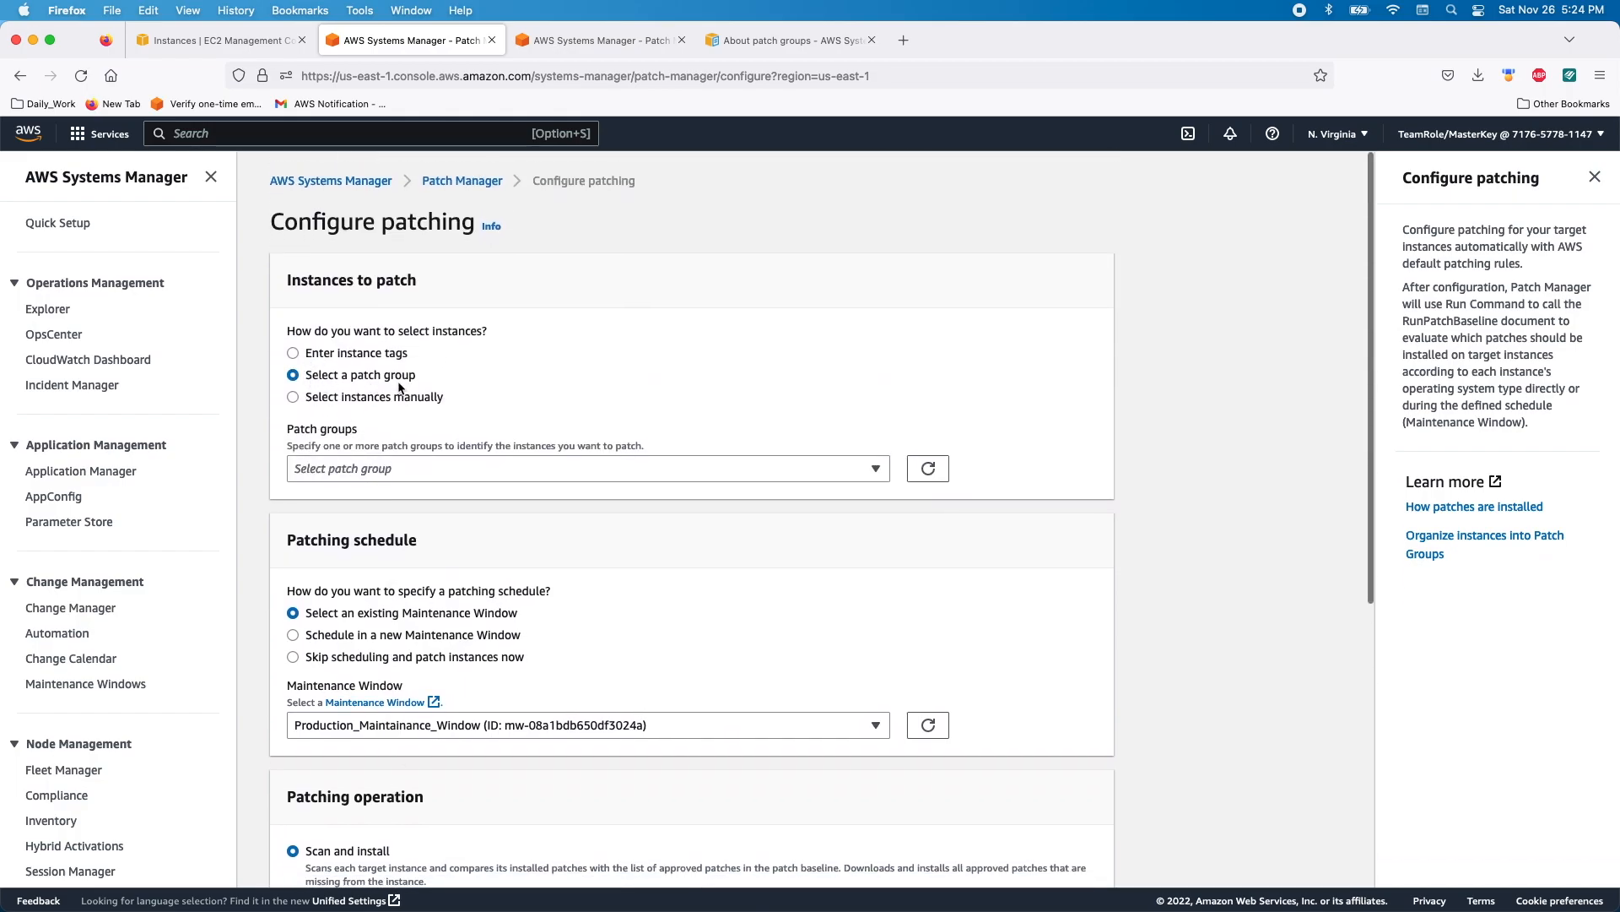
scroll(676, 591, "down", 6)
left_click(1011, 858)
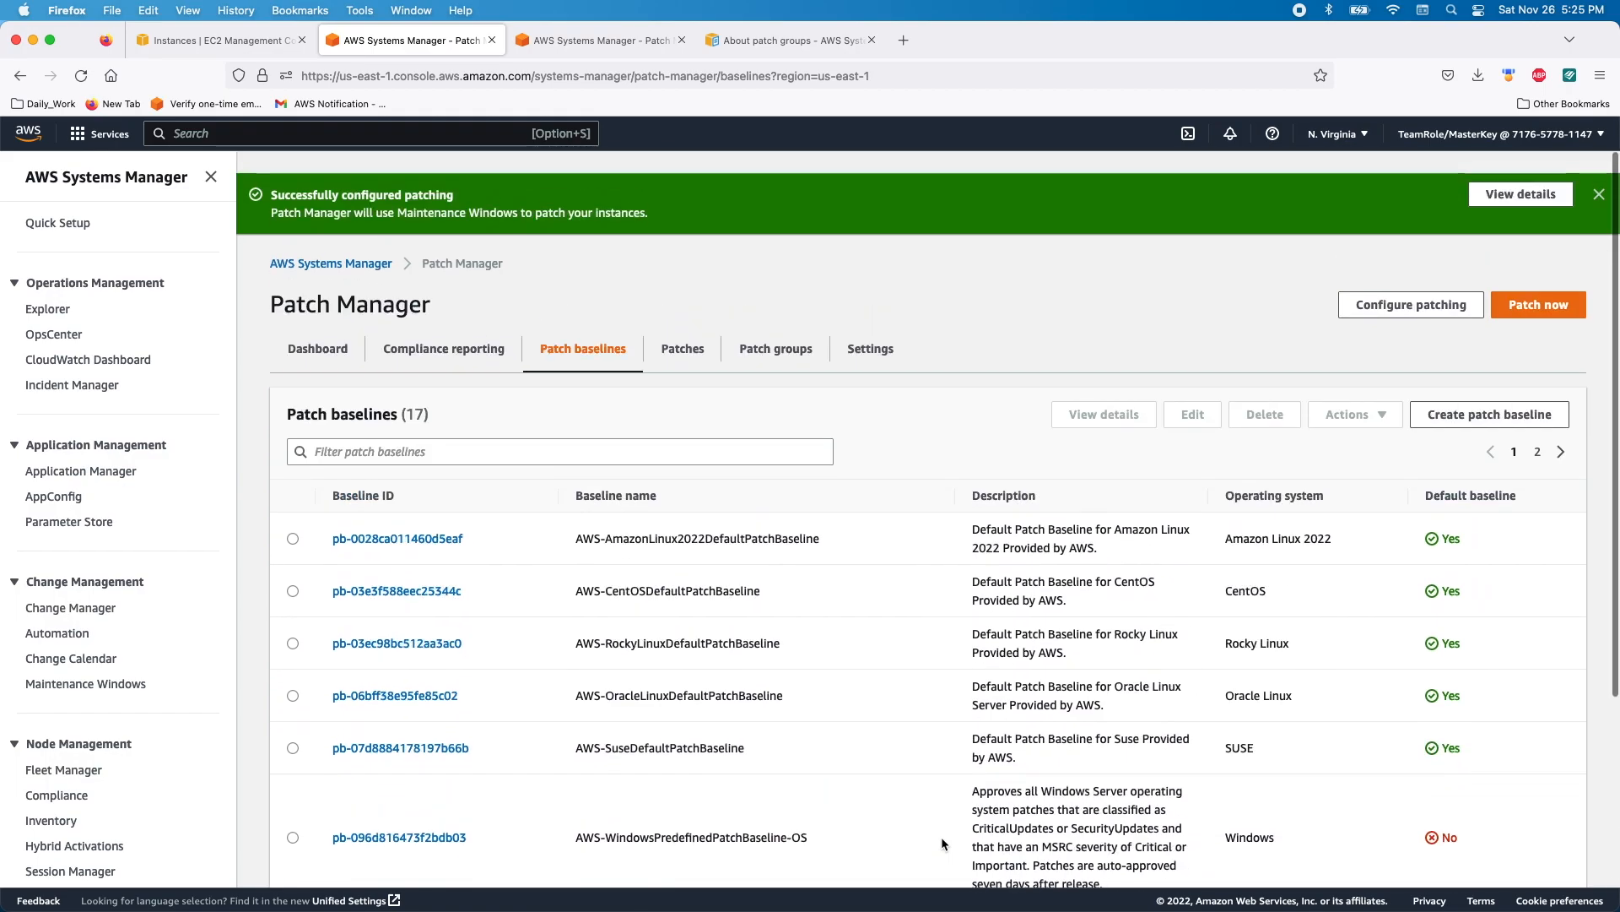
- Examine the compliance reporting for the nodes and the Patch Manager dashboard summaries
scroll(710, 558, "down", 3)
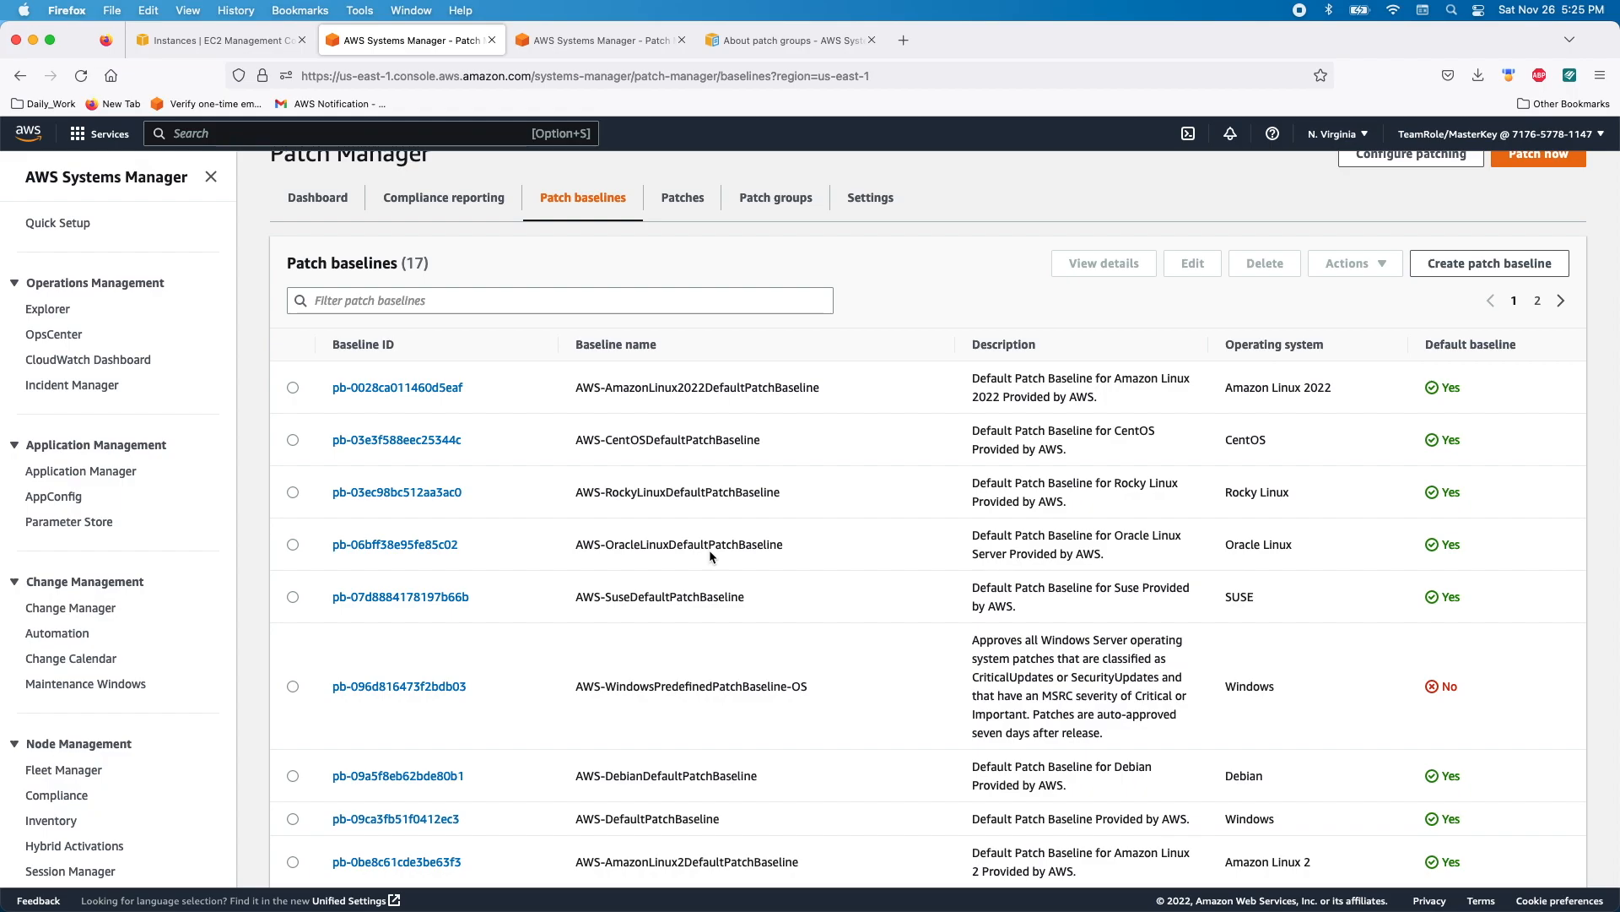
left_click(444, 197)
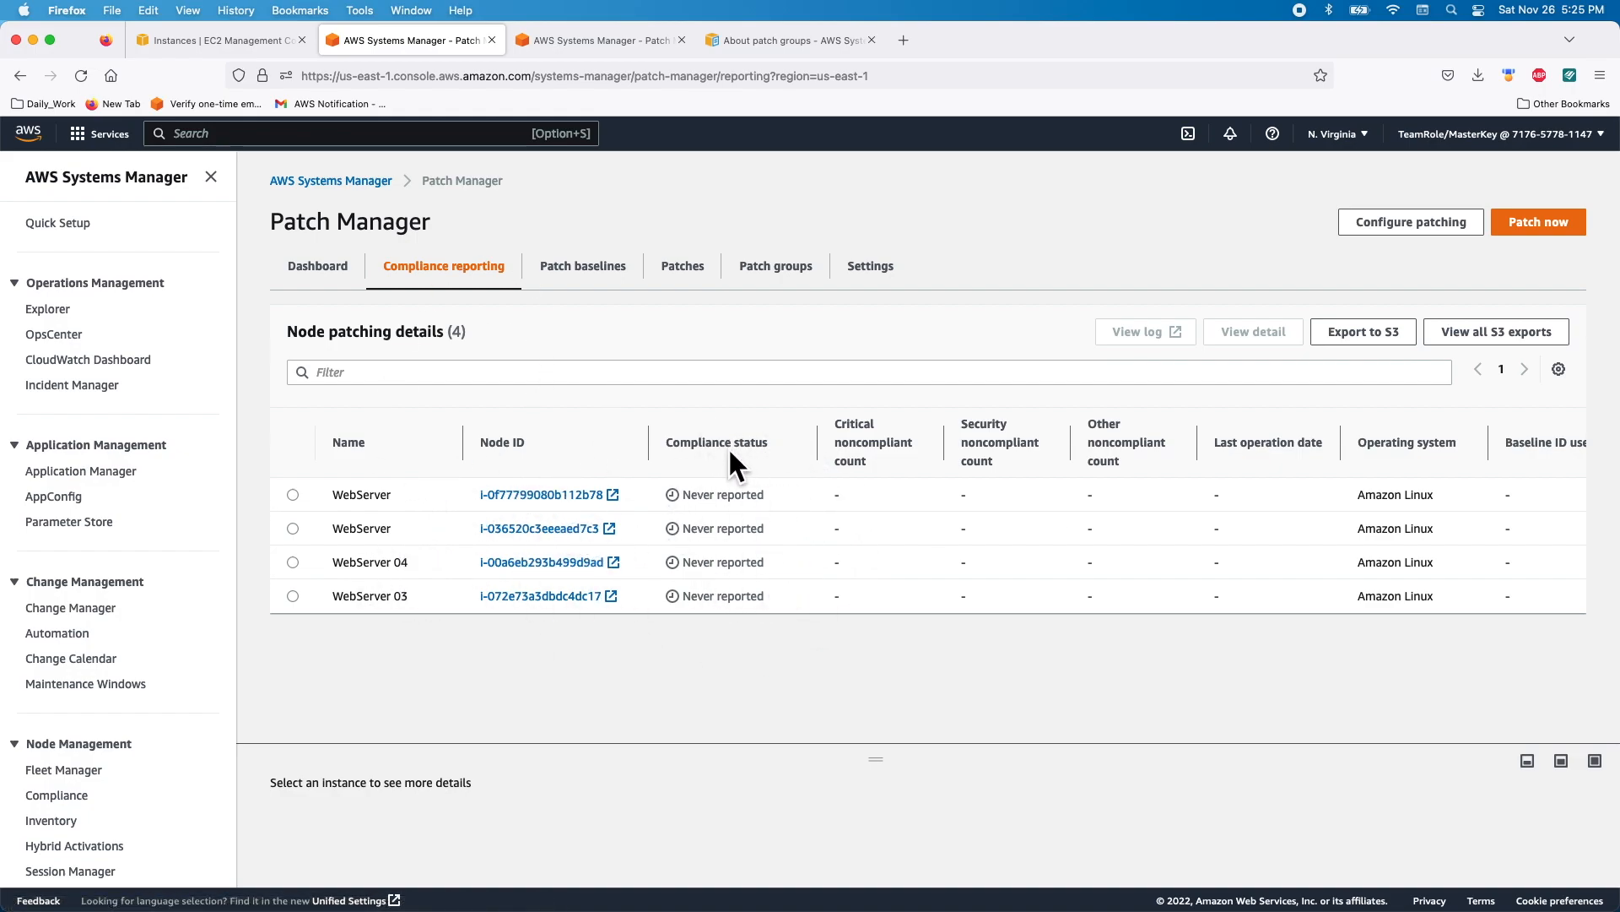
left_click(316, 253)
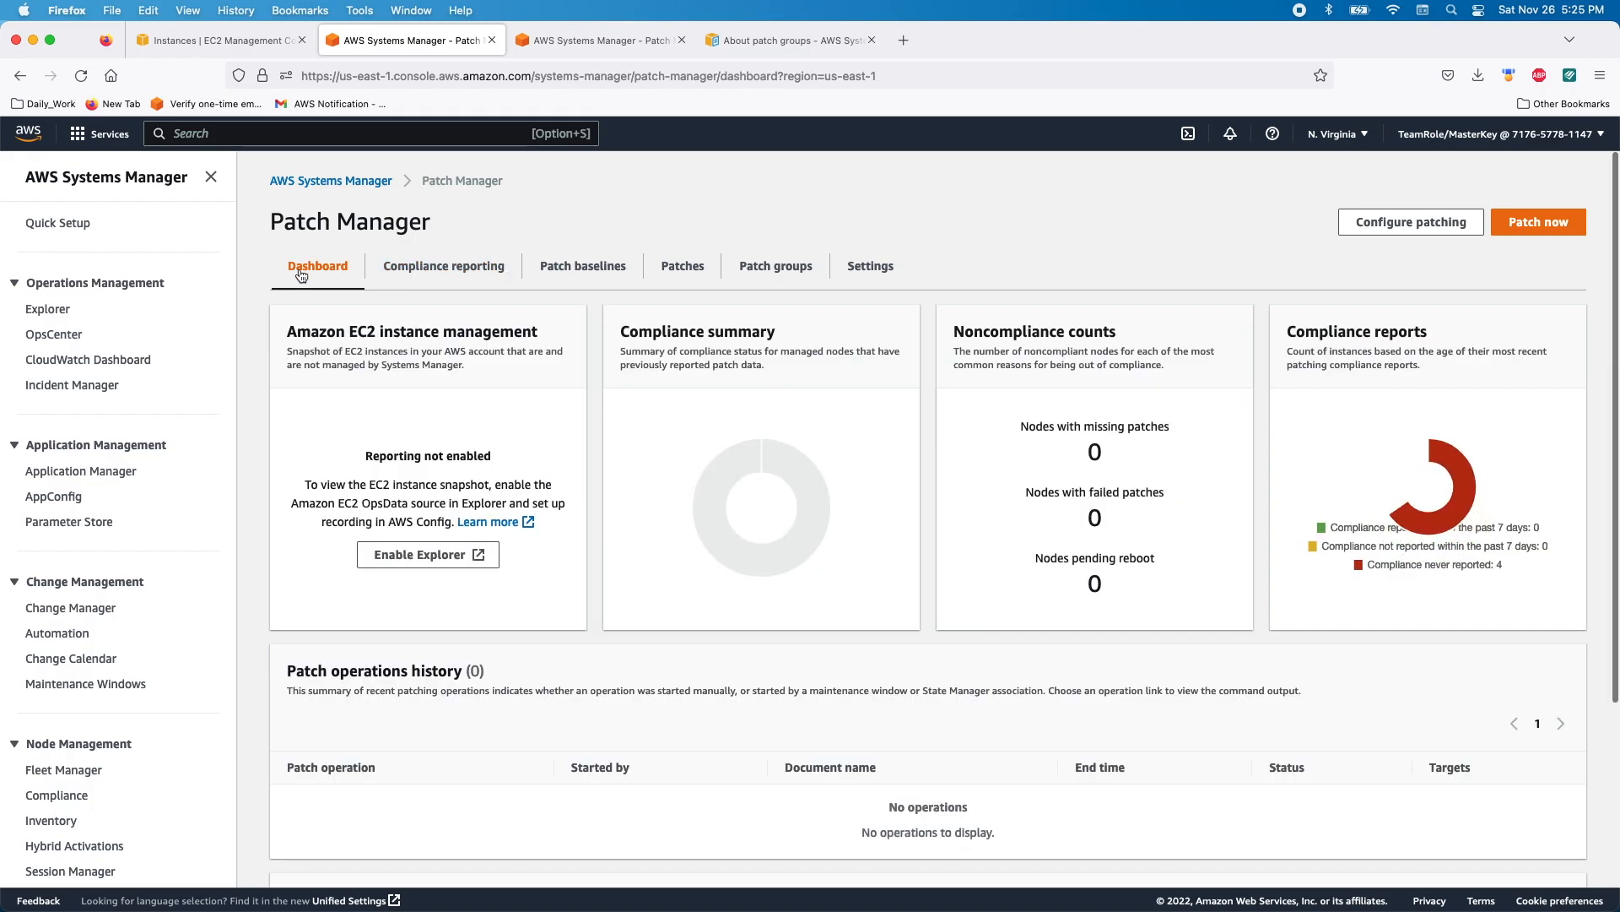
scroll(659, 454, "down", 1)
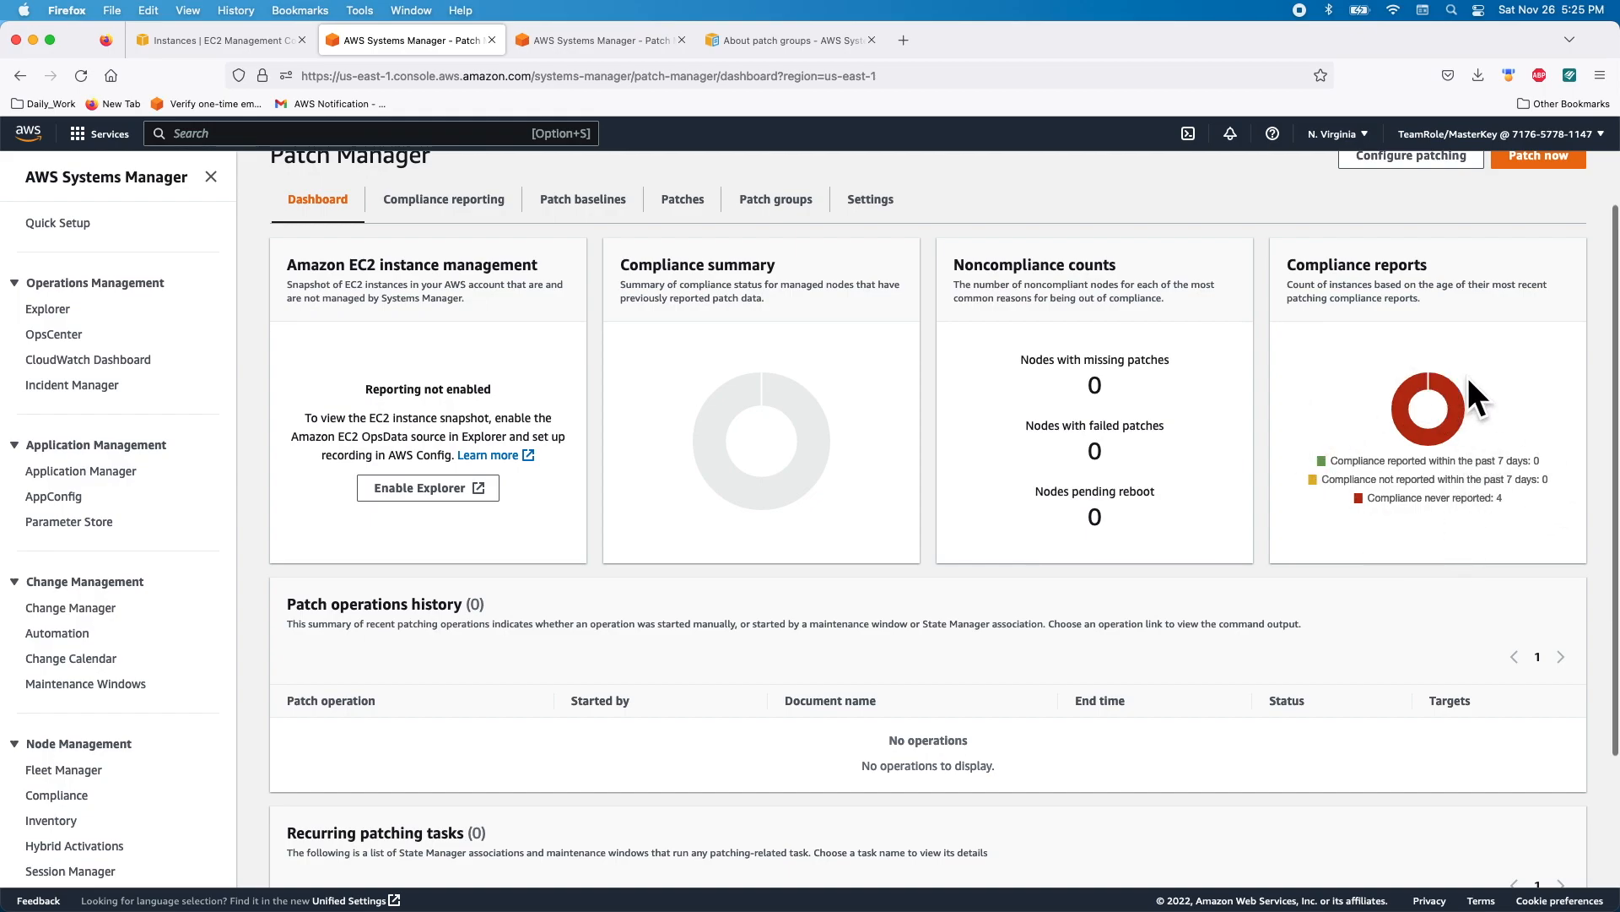
scroll(1212, 395, "up", 2)
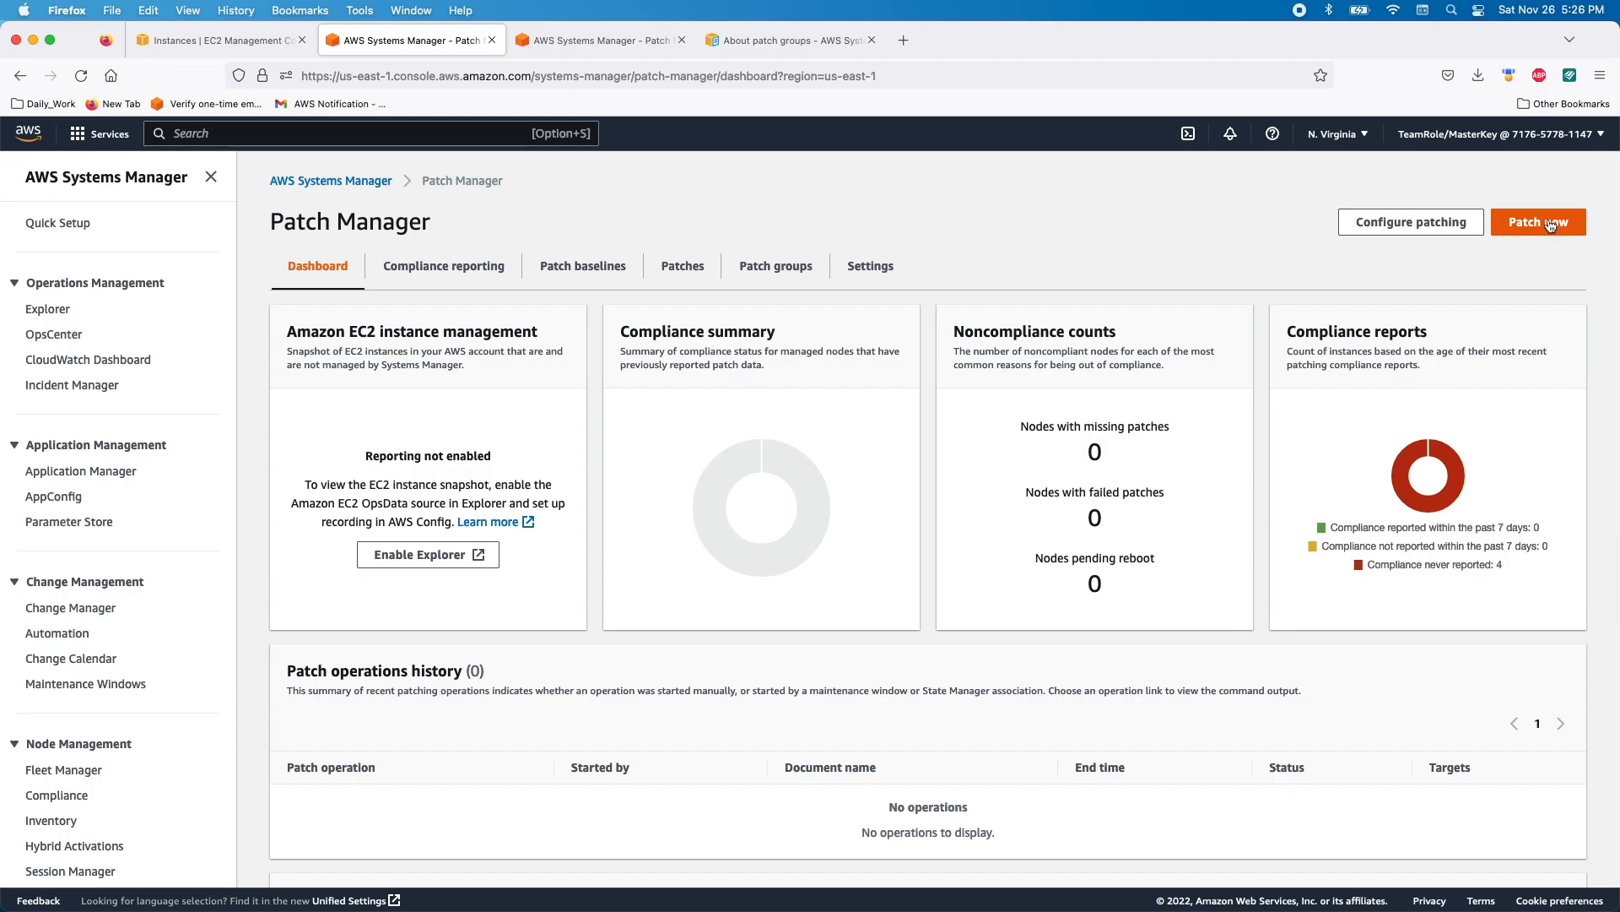
- Start an on-demand patching operation and limit it to specified target instances only
left_click(1550, 223)
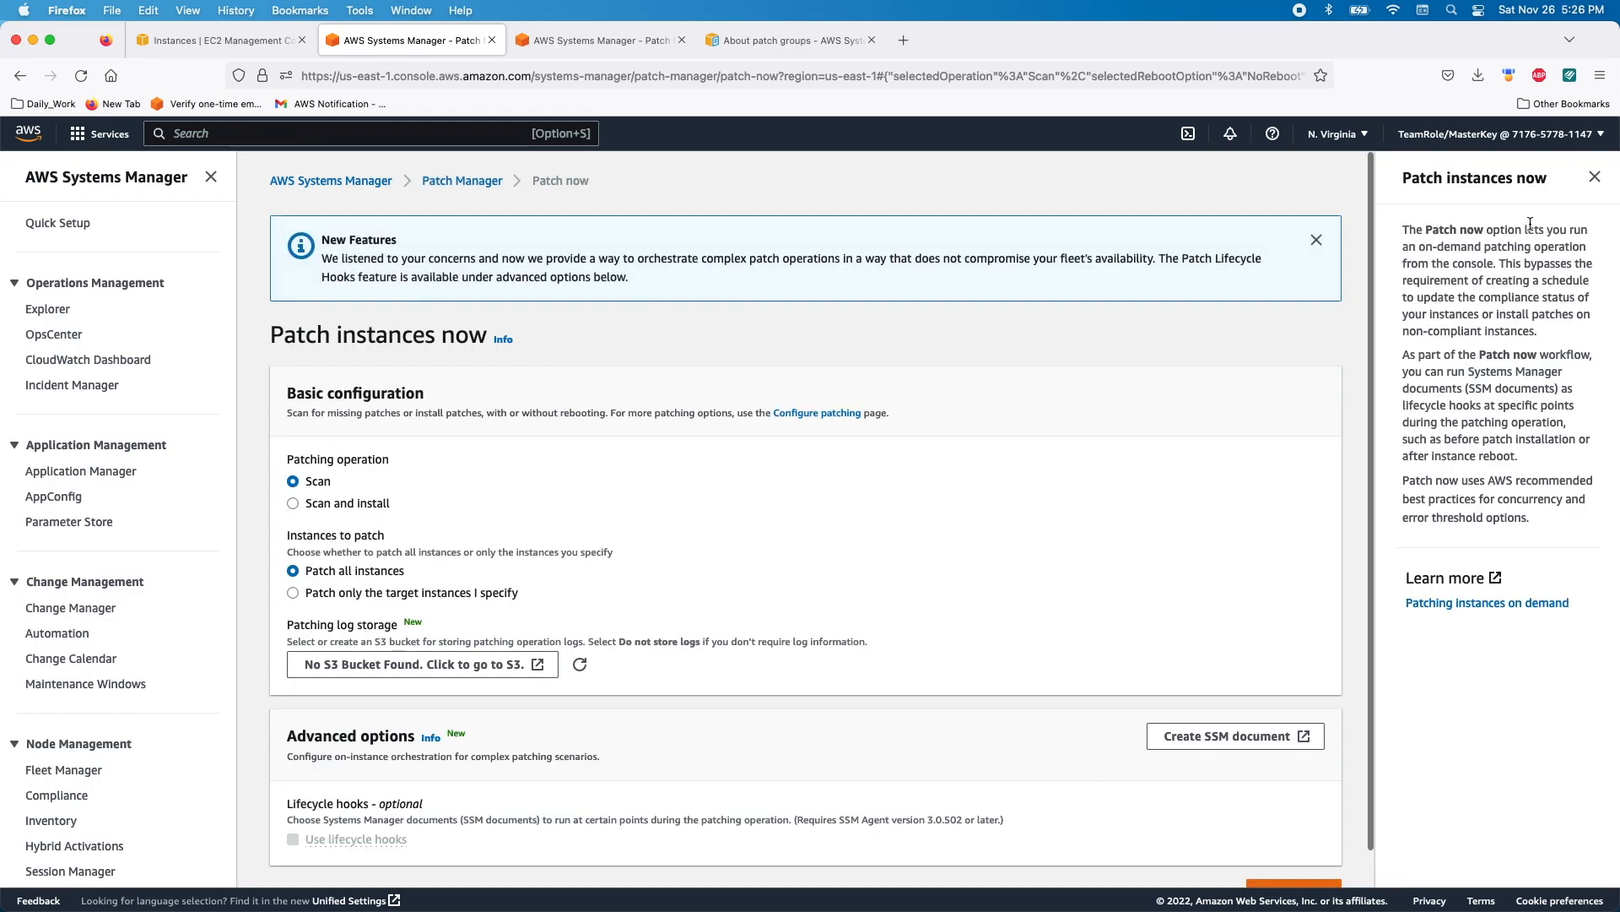
scroll(637, 471, "down", 1)
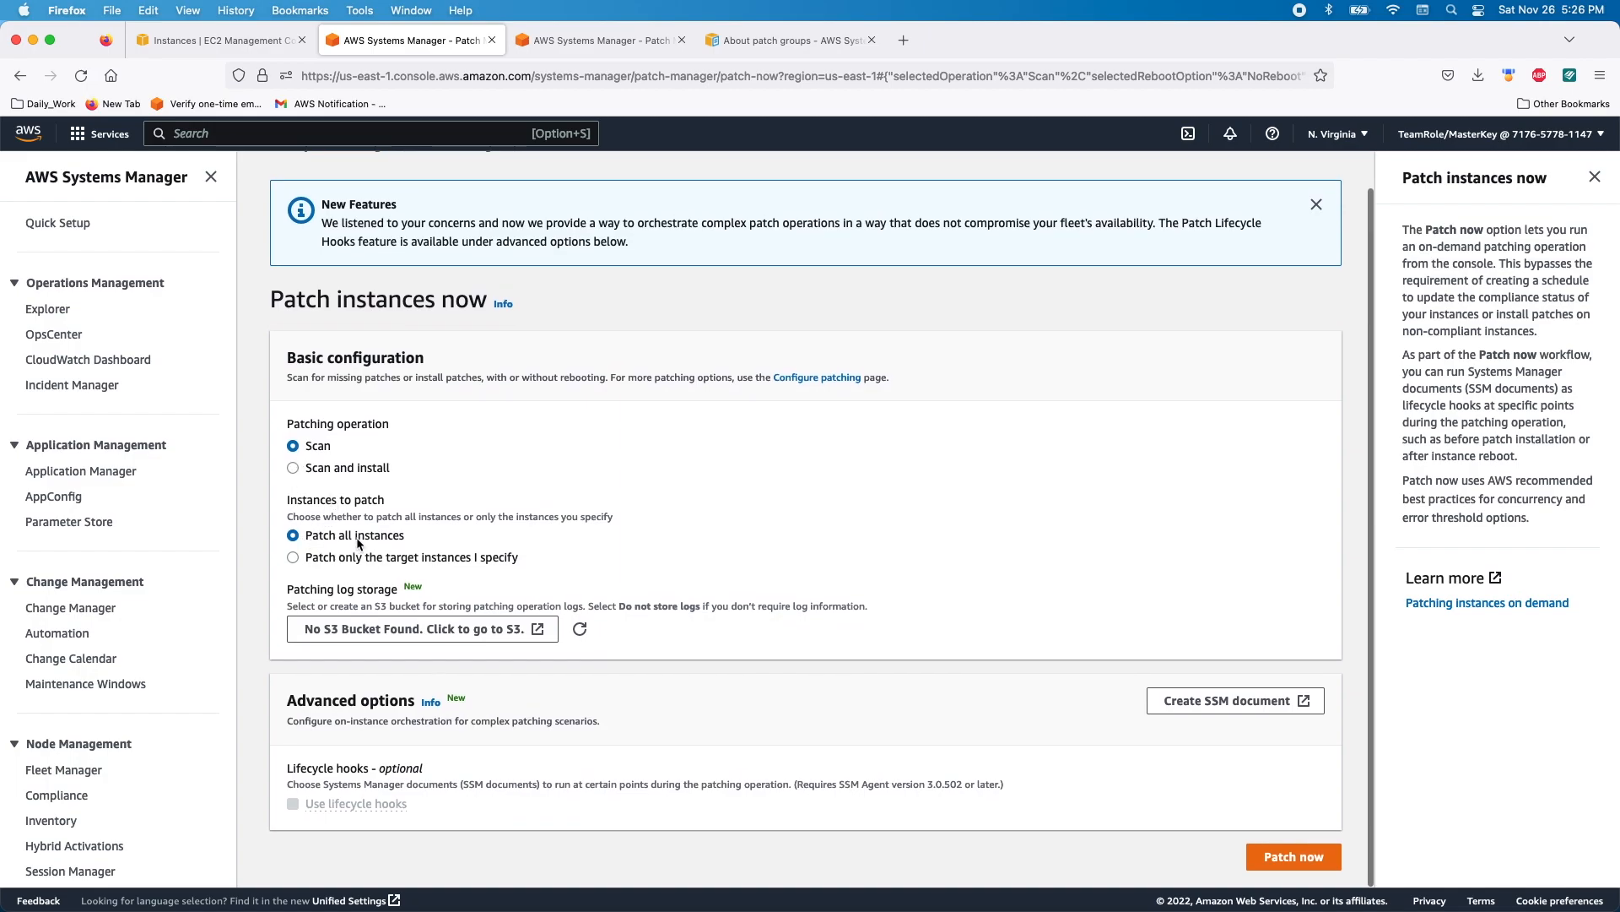
left_click(293, 557)
scroll(361, 561, "down", 3)
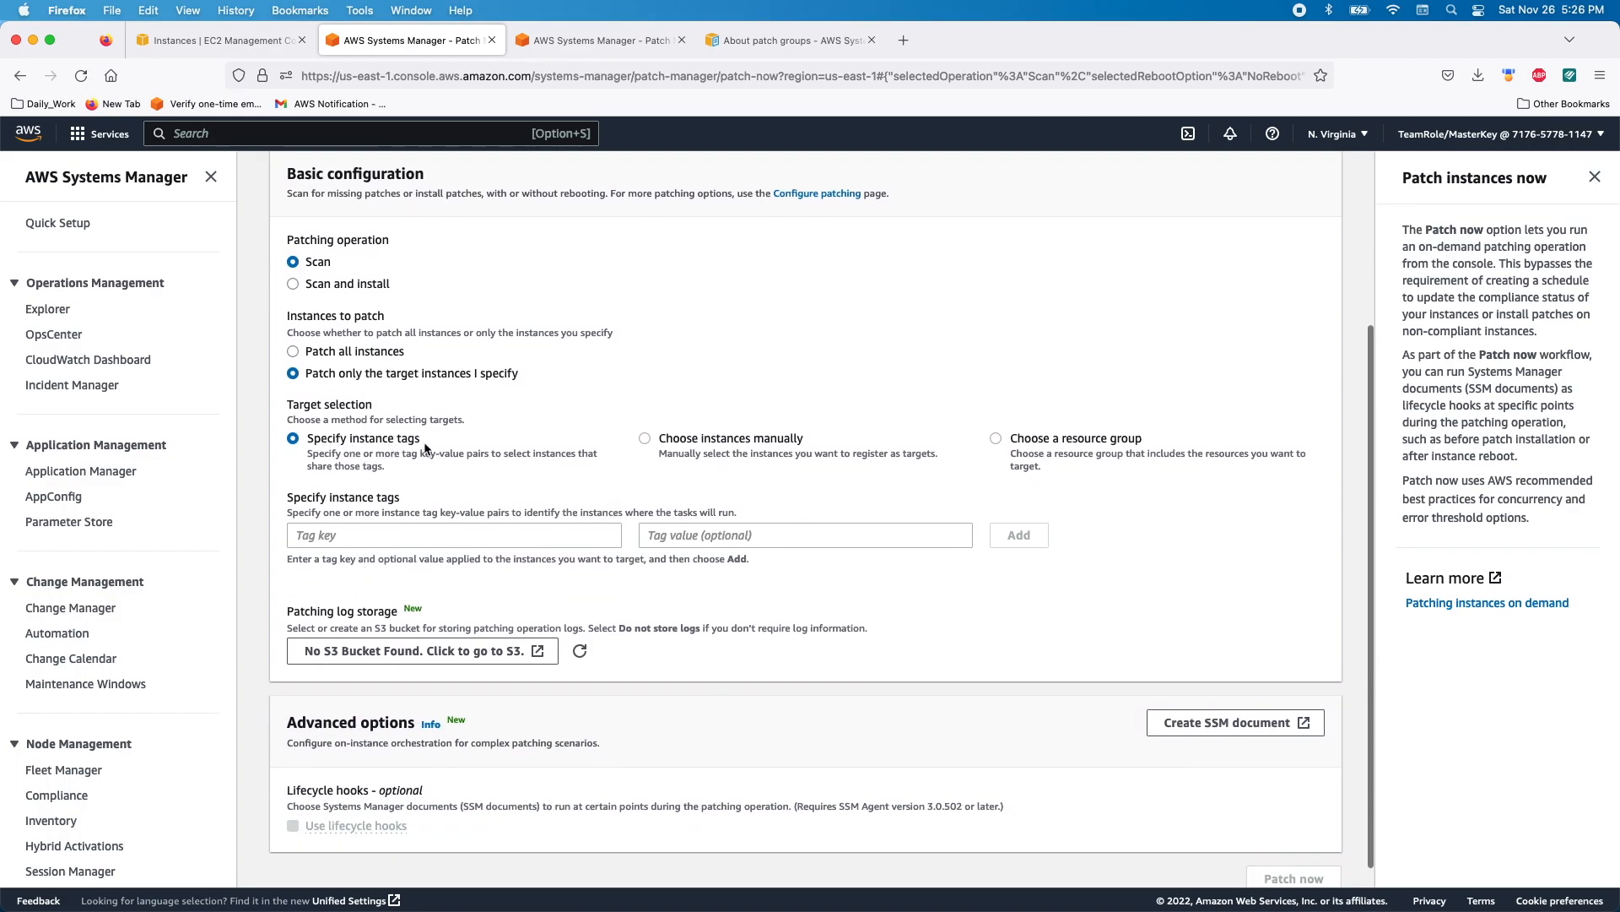
- Add the instance tag Enviornment with the value DEV as the on-demand patching target, checking the key's spelling against the EC2 instance tags
left_click(345, 533)
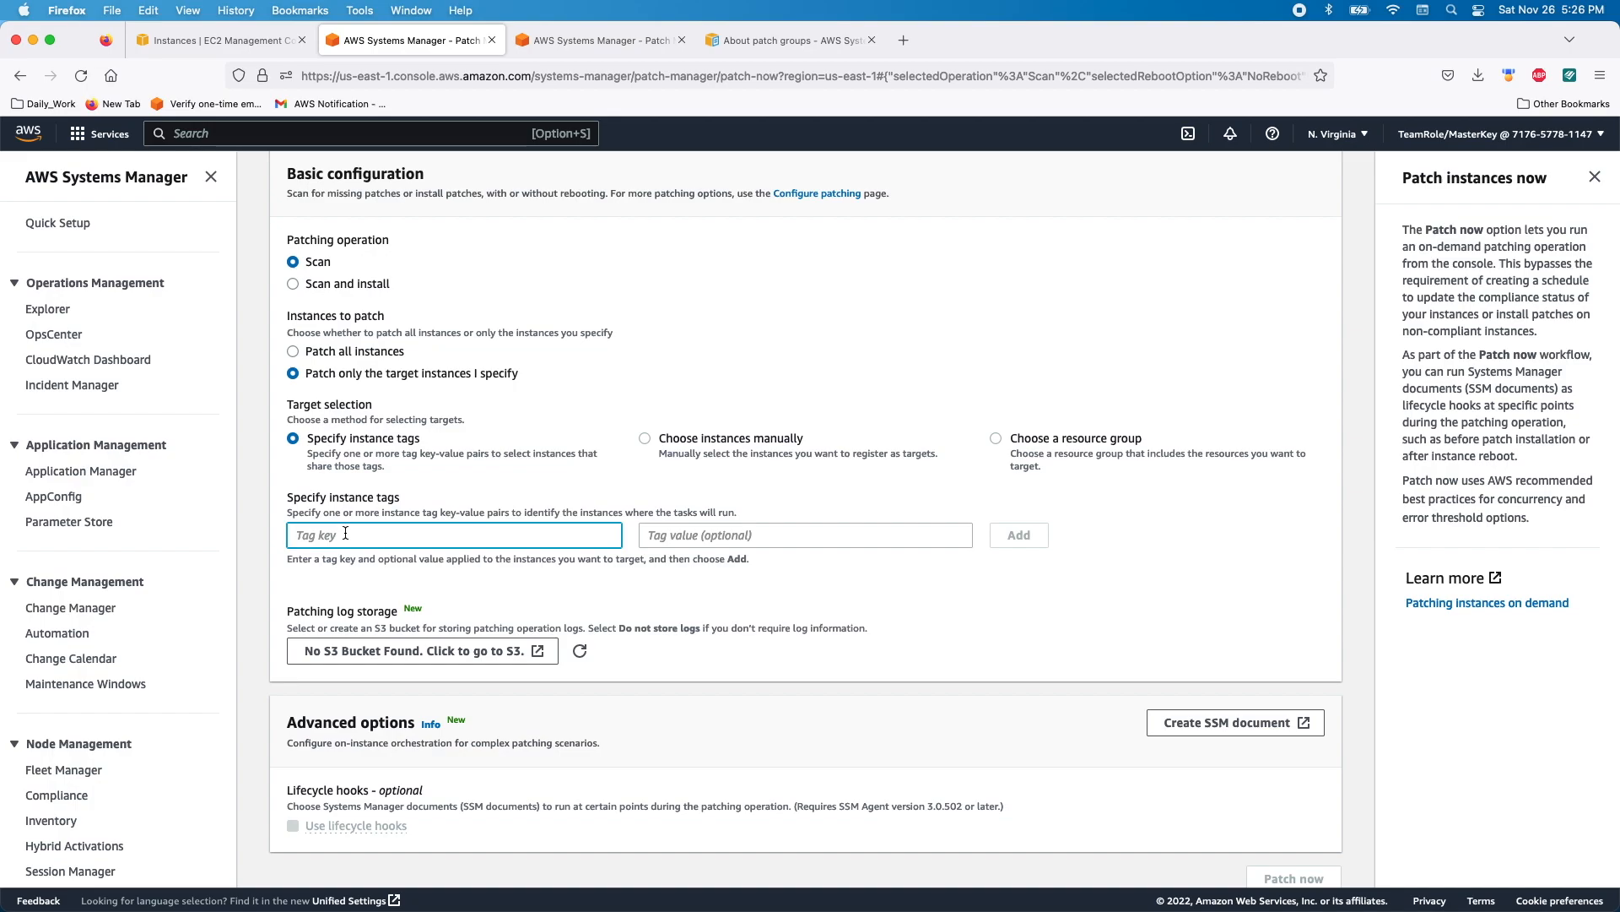
type("Envio")
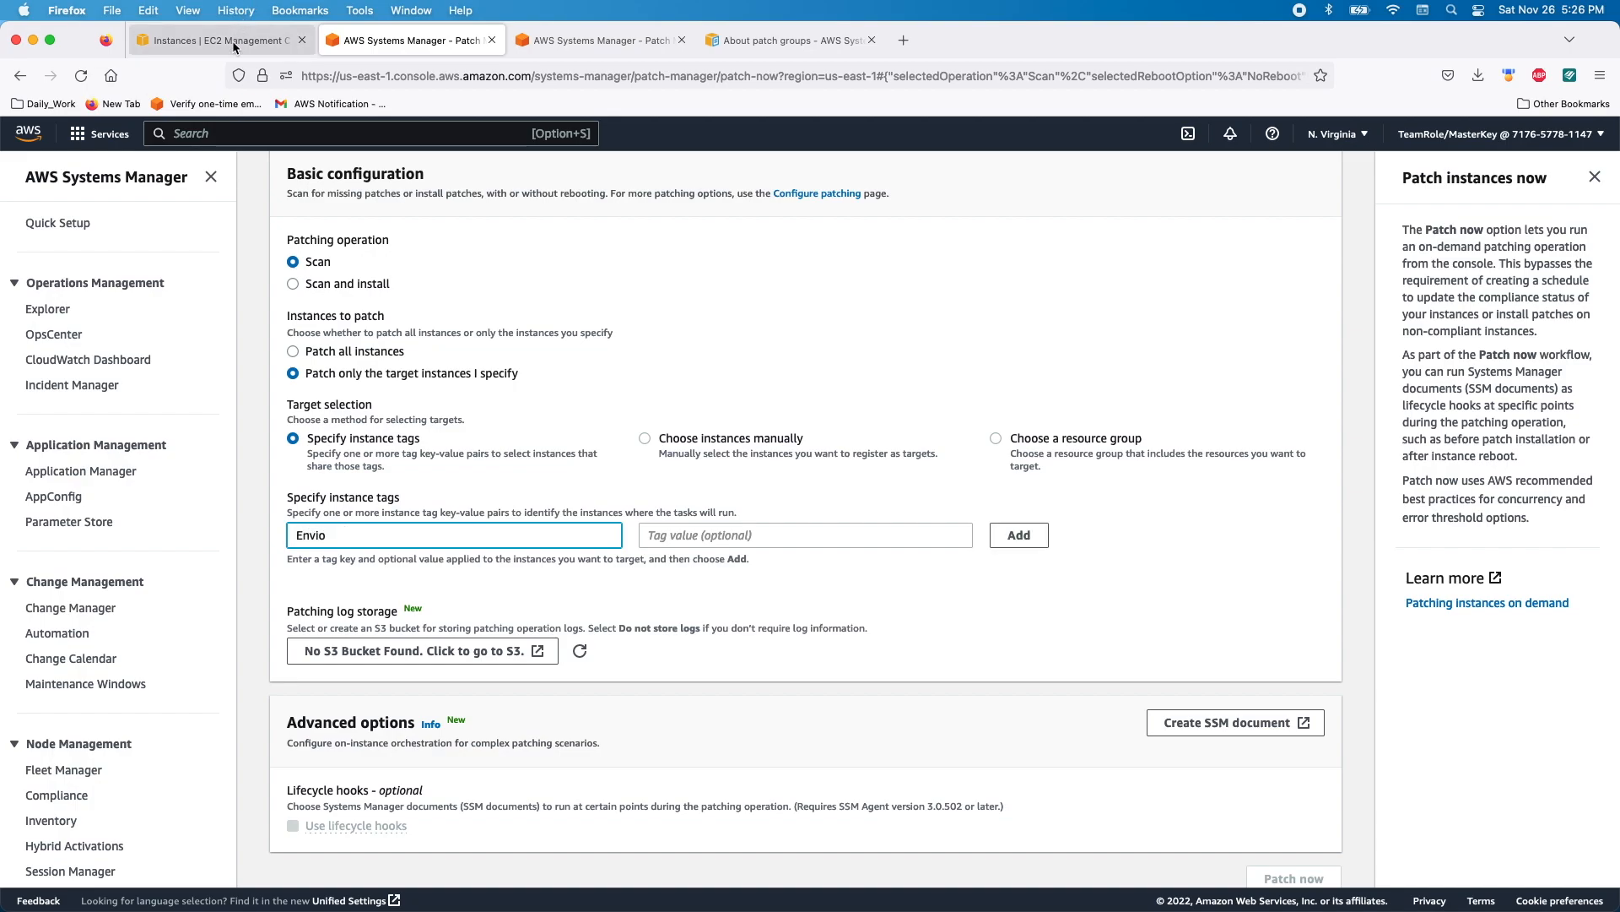
left_click(233, 43)
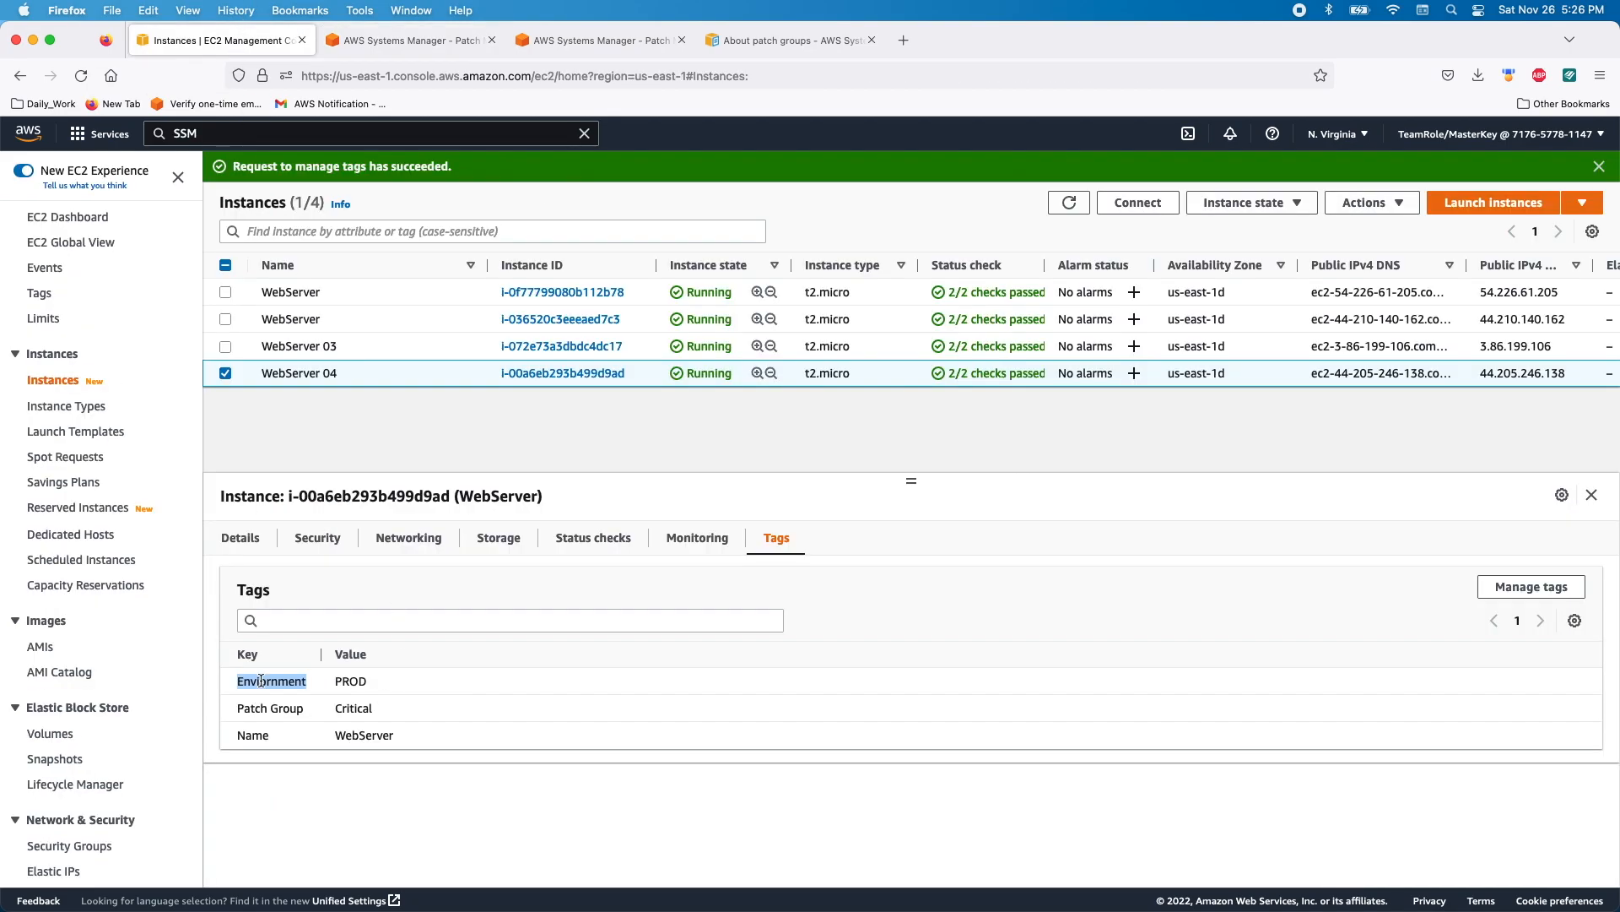
left_click(414, 41)
key("super+a")
type("Enviornment")
left_click(776, 534)
type("DEV")
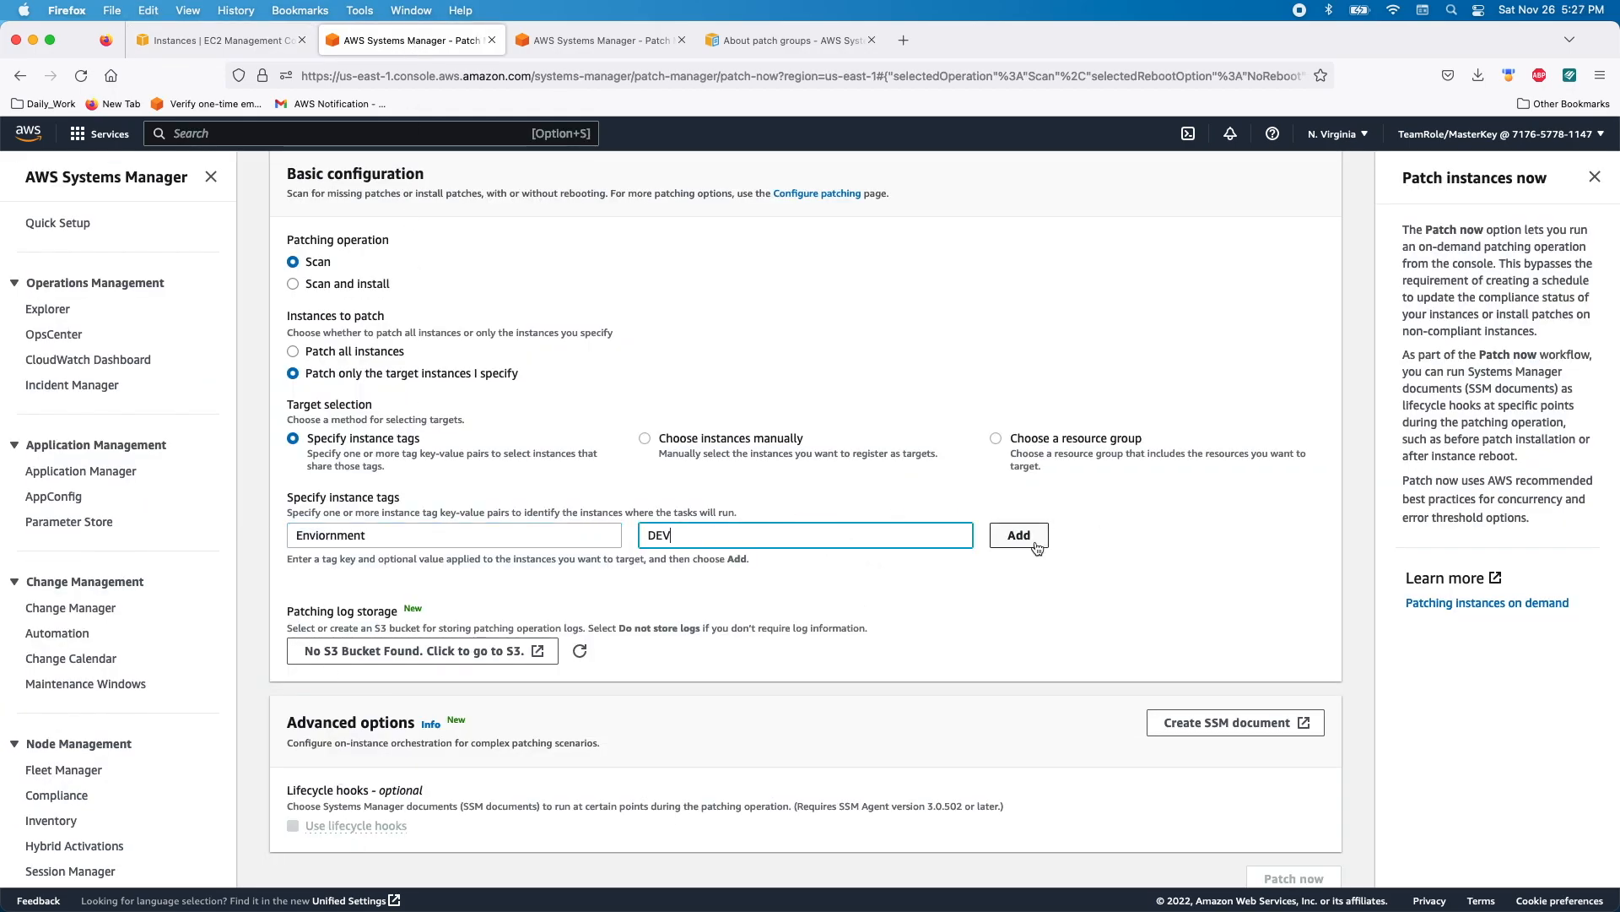
left_click(1034, 544)
- Examine the remaining on-demand patching options, especially the patching log storage setting
scroll(632, 606, "down", 1)
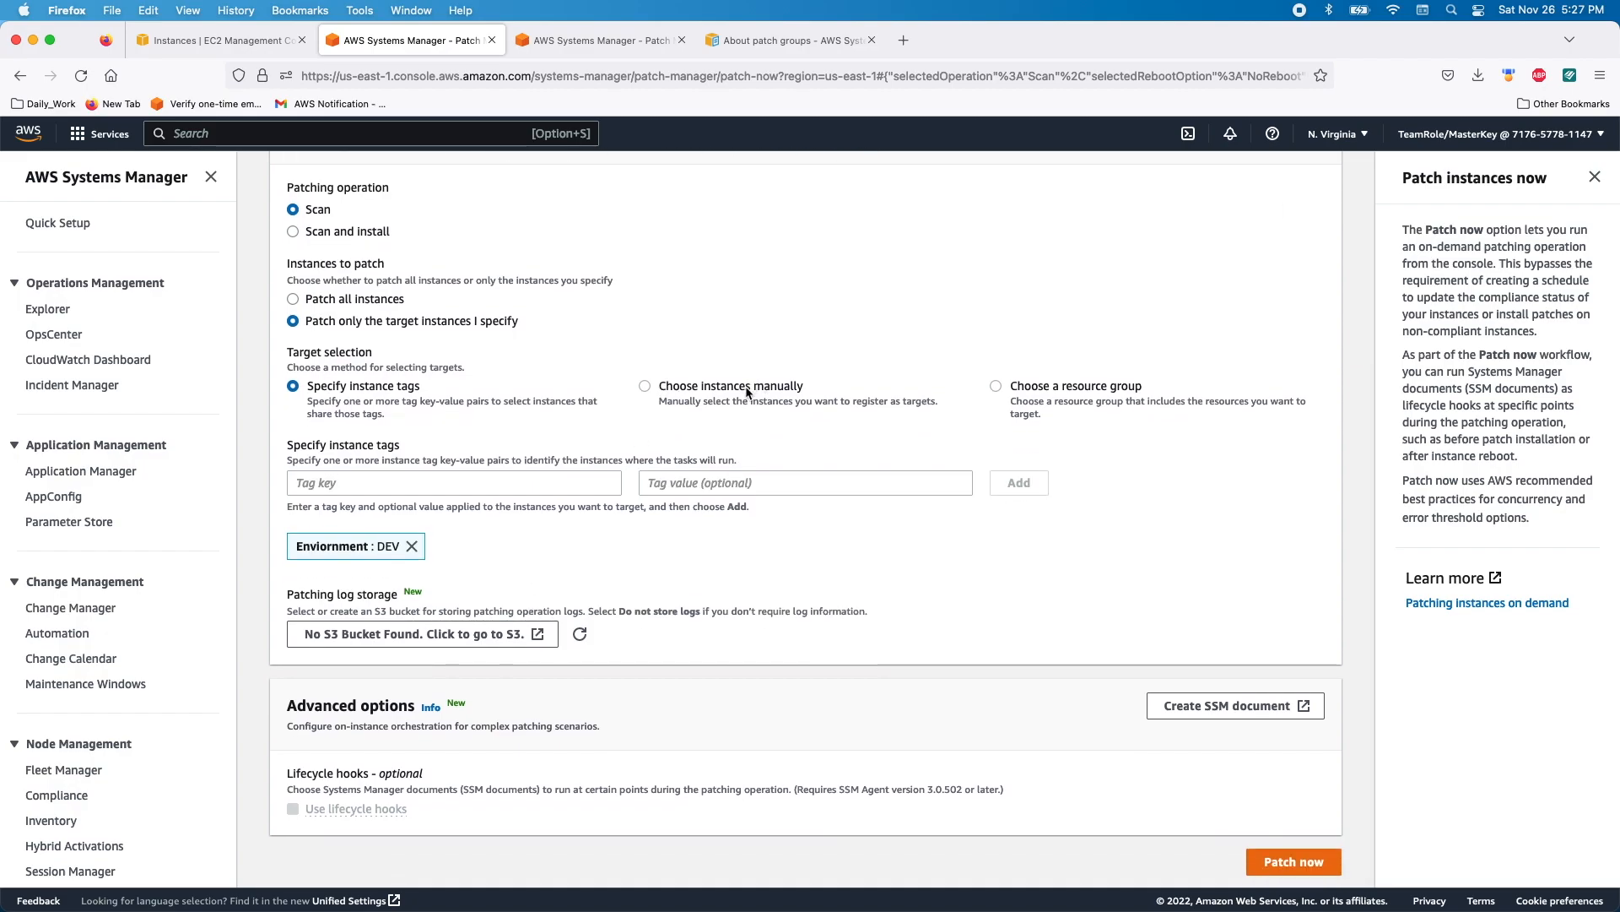
scroll(752, 489, "down", 1)
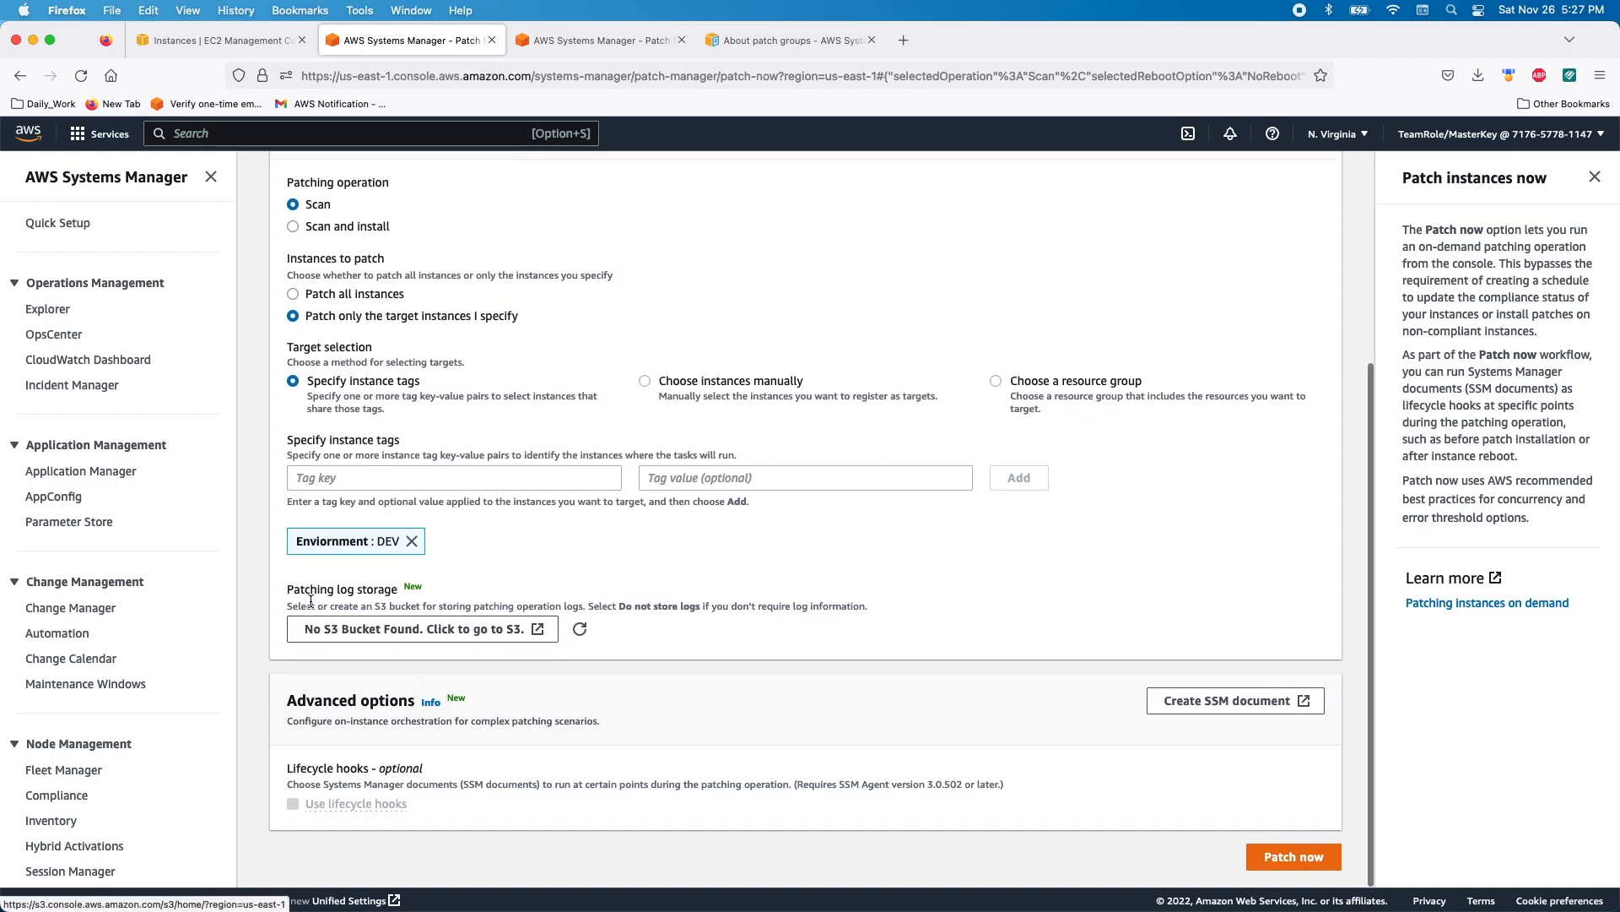
left_click_drag(288, 594, 402, 602)
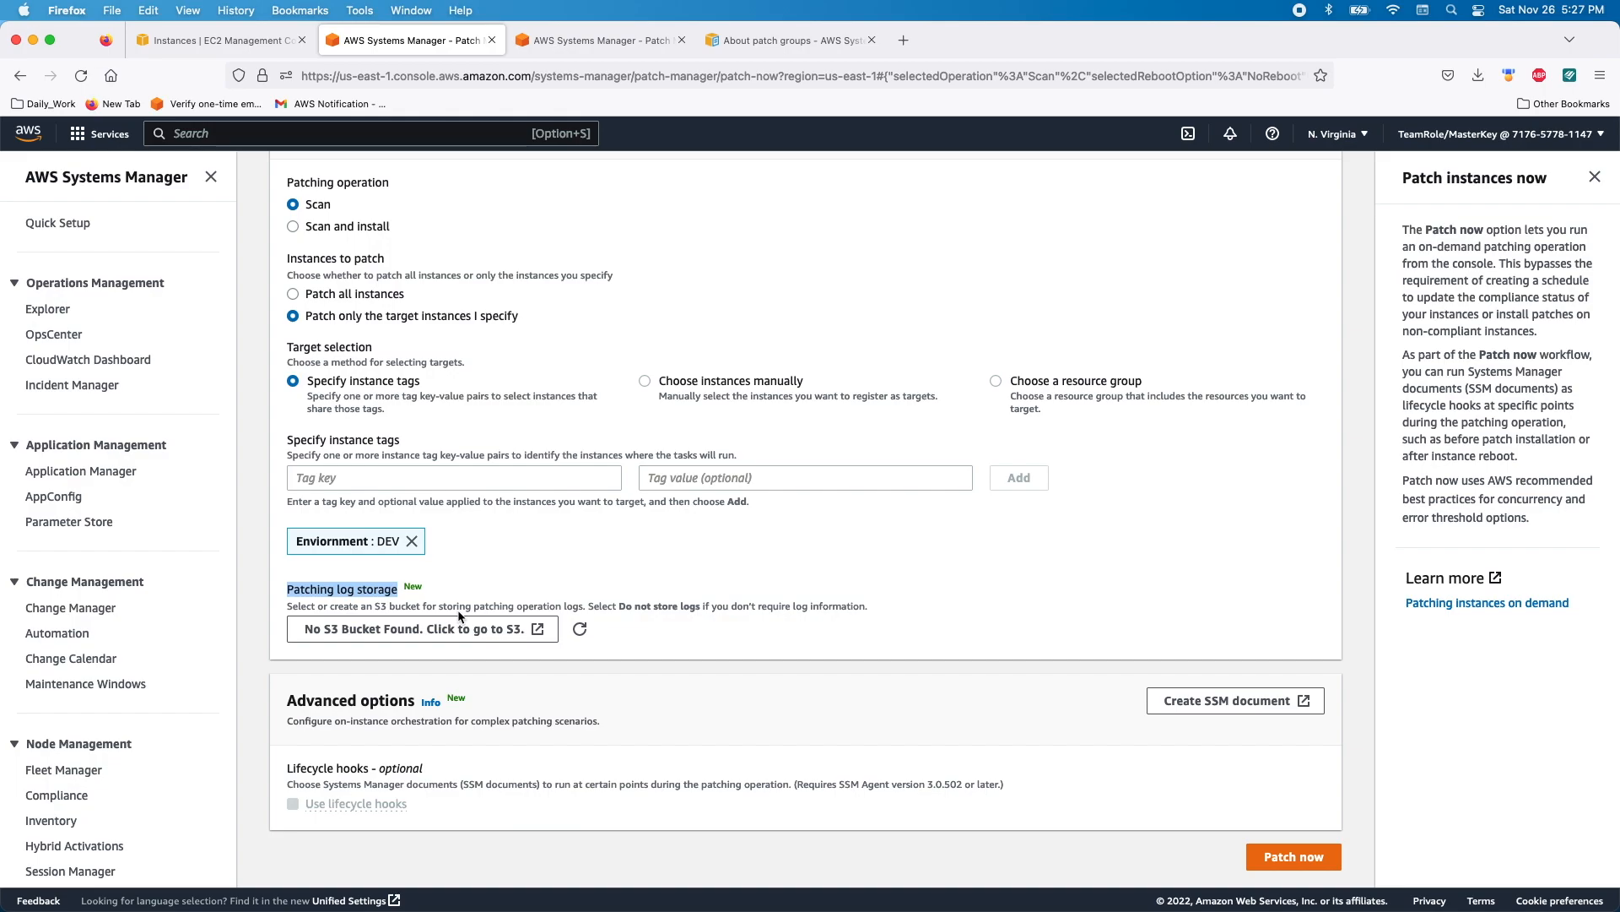
- Run the on-demand scan on the instances tagged Enviornment: DEV and check its association execution summary
scroll(458, 609, "up", 2)
scroll(1255, 842, "down", 2)
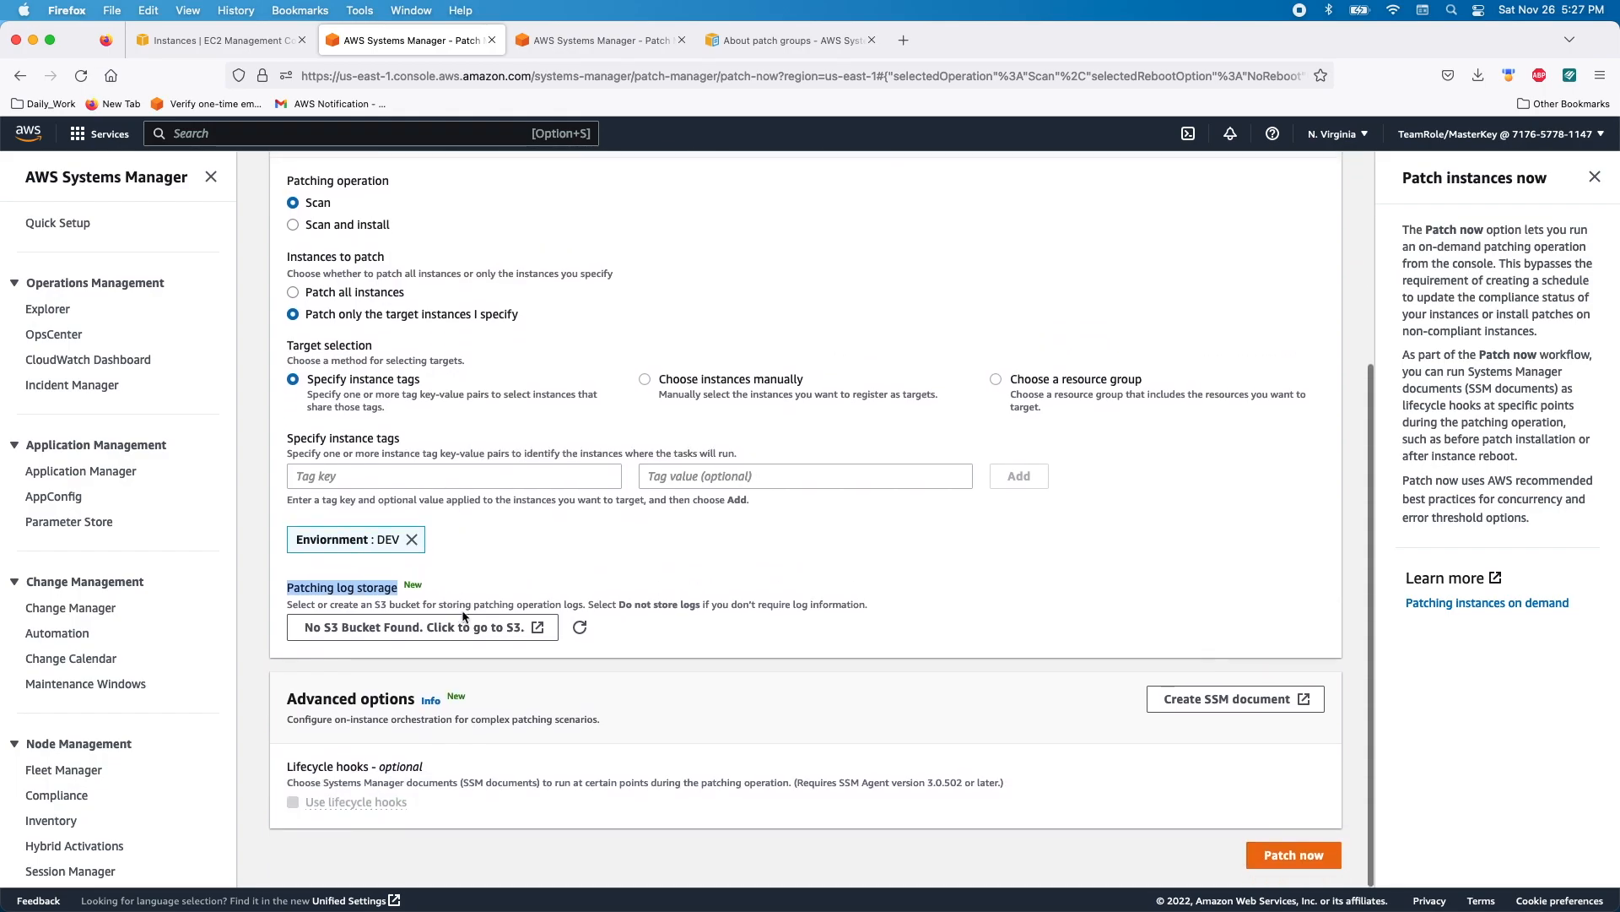
left_click(1273, 861)
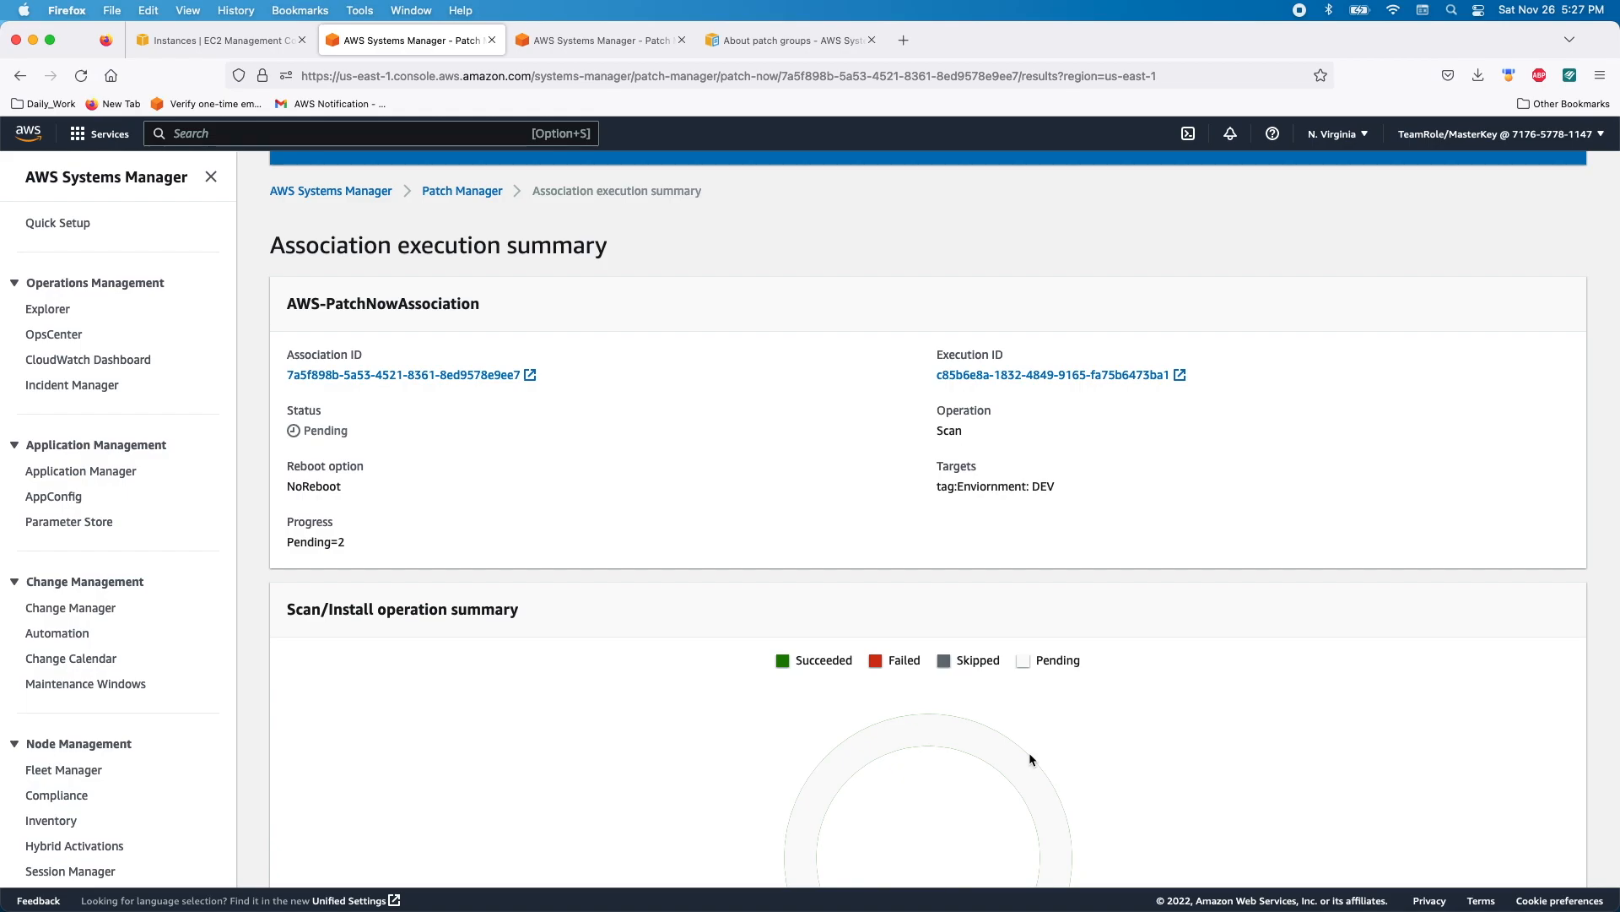
scroll(1005, 746, "down", 5)
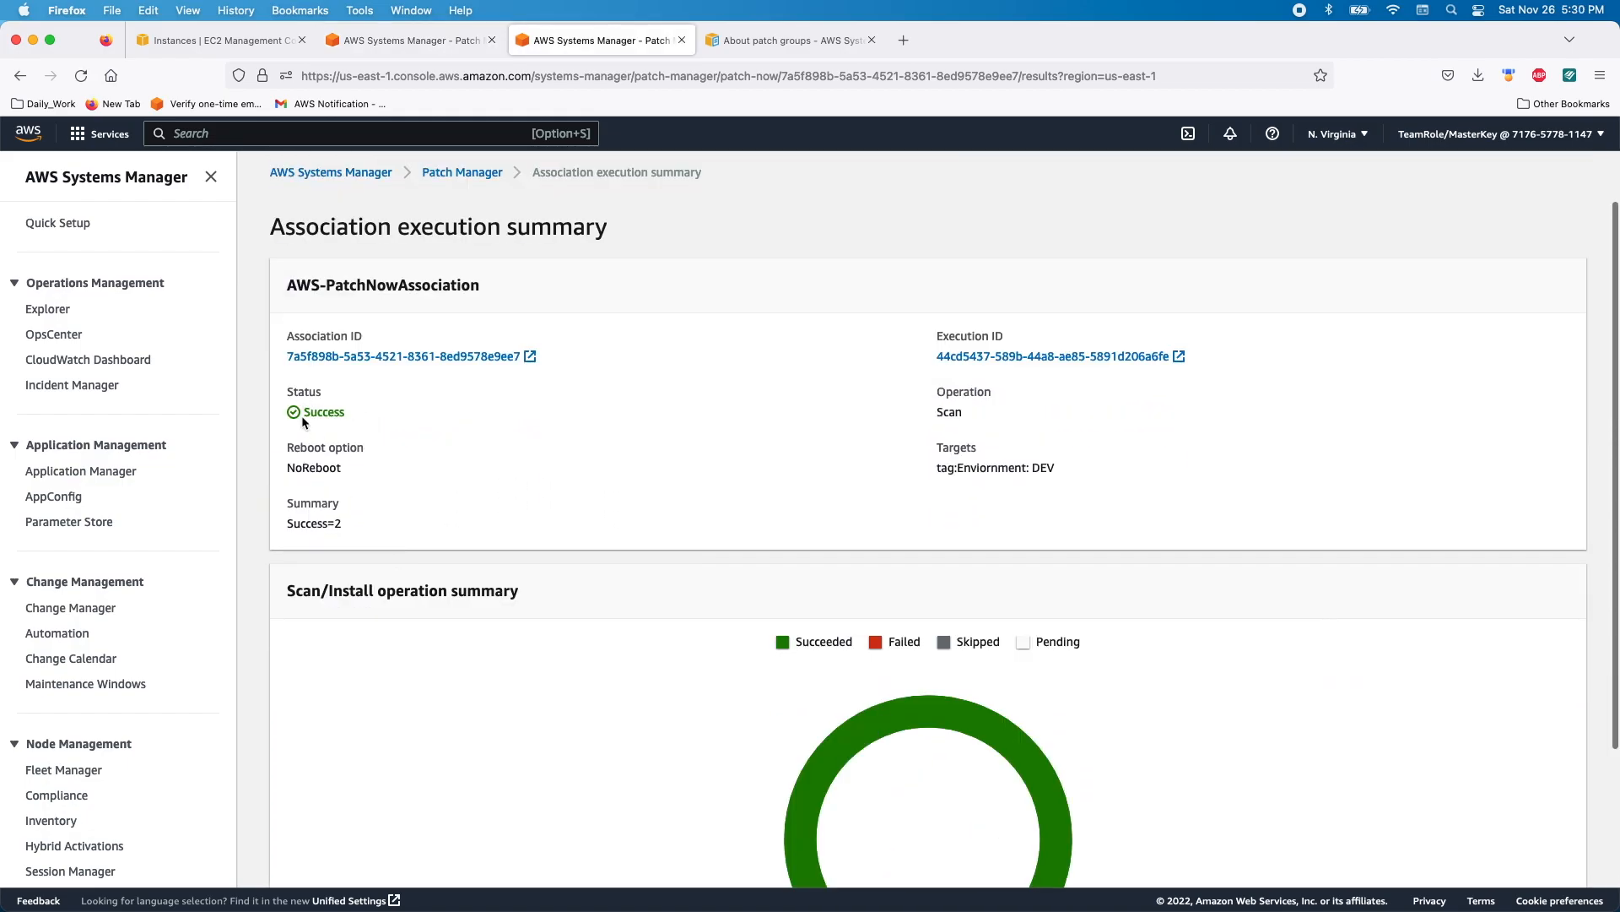
- Open the first target instance's output from the scan execution and examine the PatchWindows, PatchLinux and PatchMacOS step statuses
left_click(995, 356)
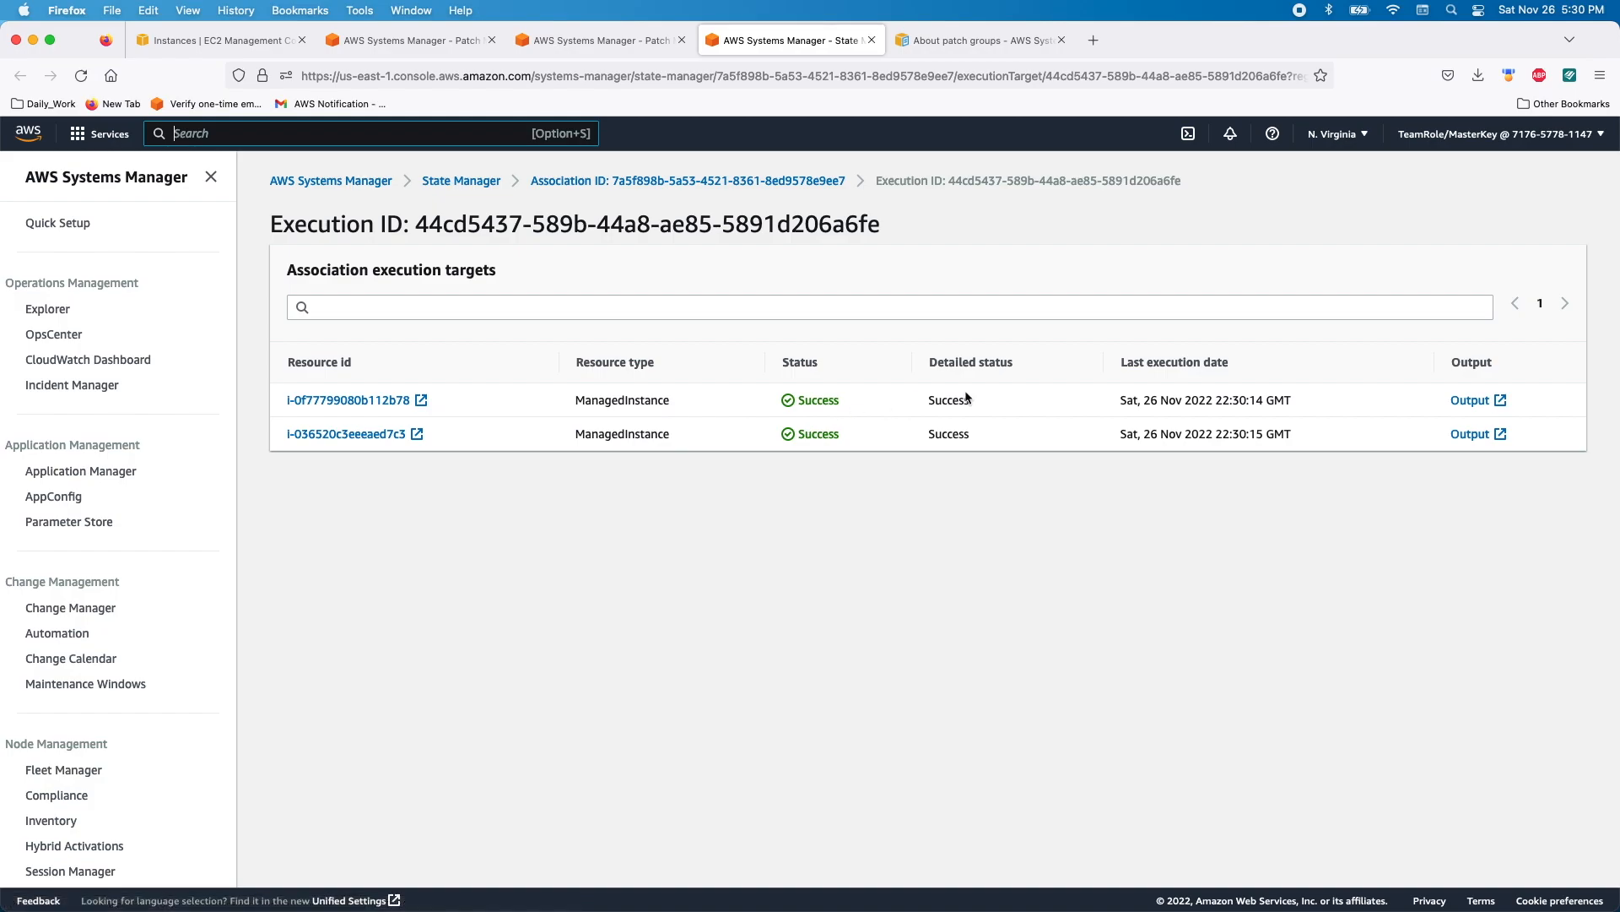
left_click(1471, 398)
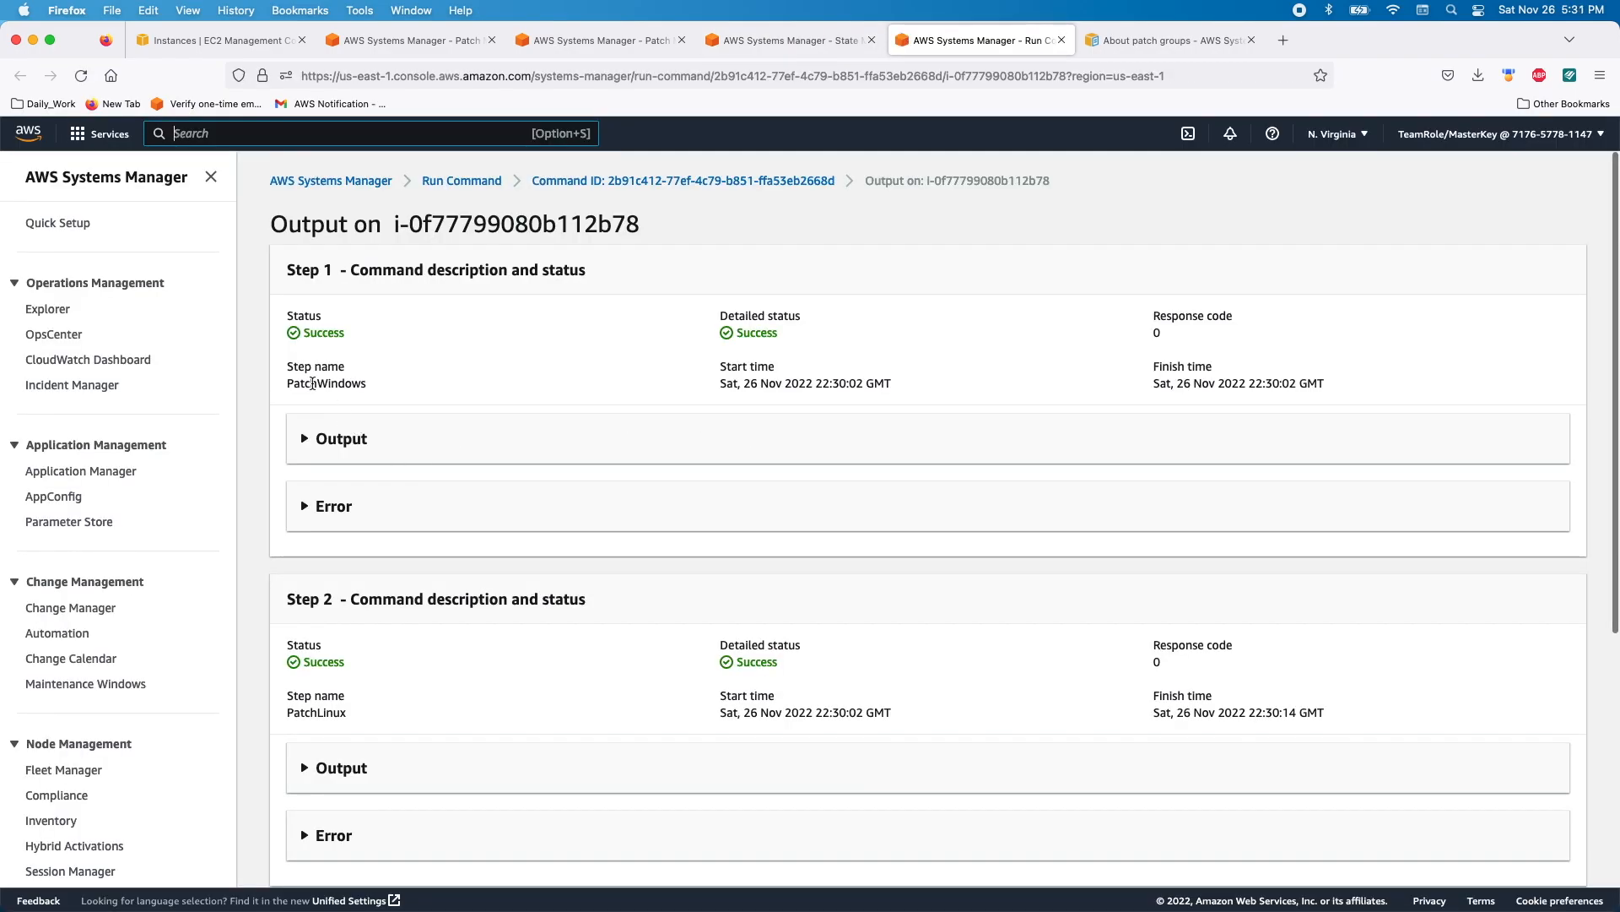
left_click_drag(288, 384, 372, 385)
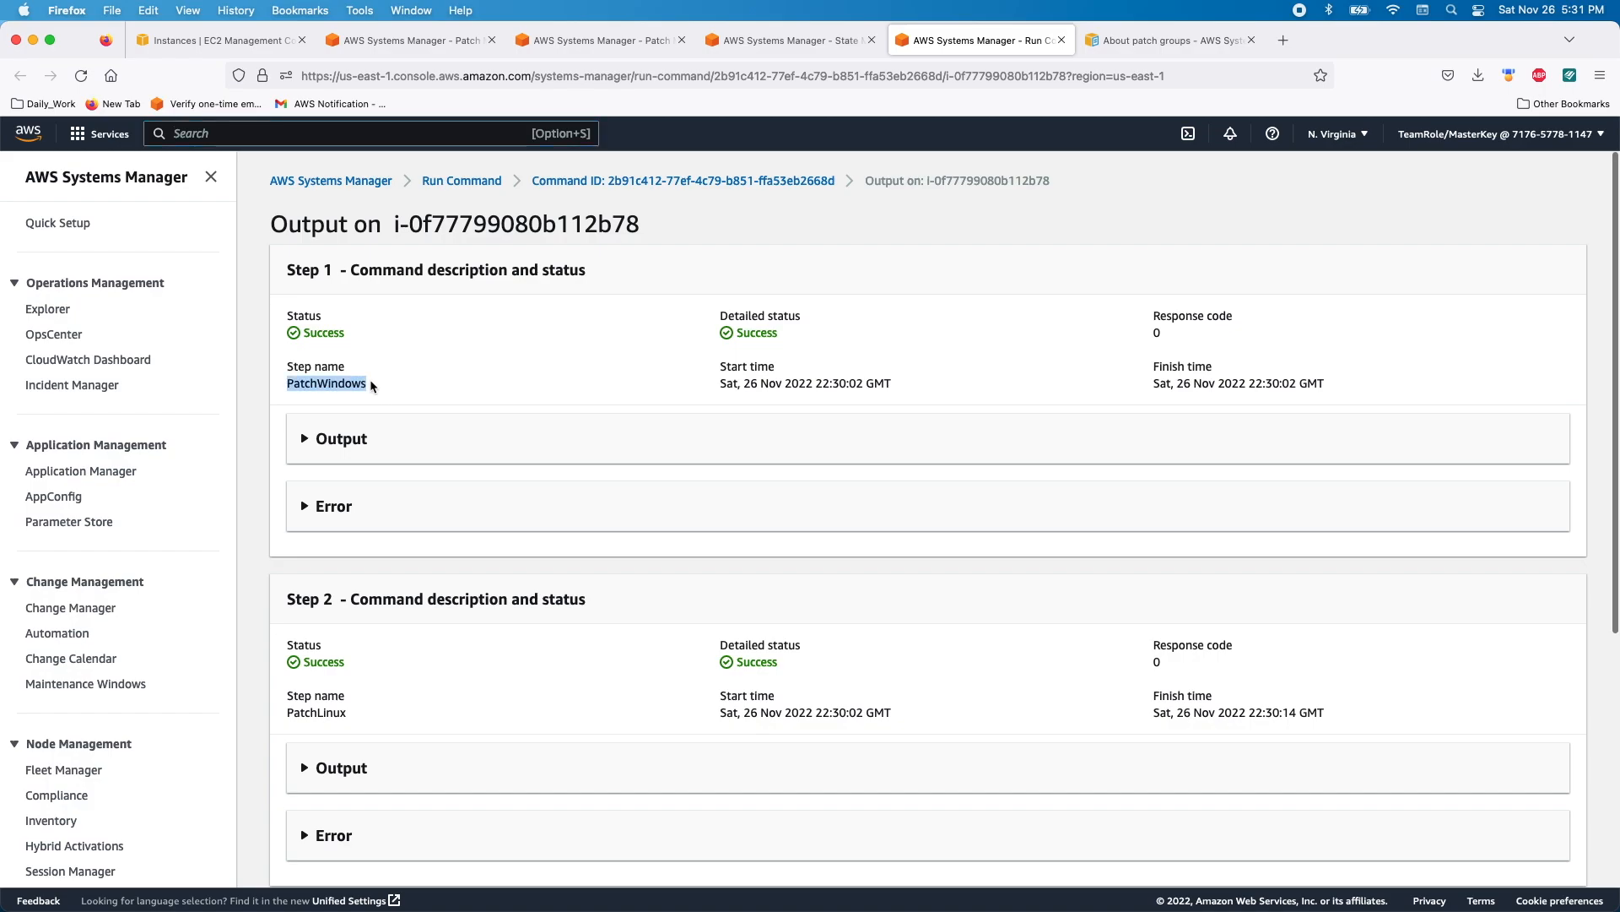
scroll(373, 396, "down", 5)
left_click_drag(288, 519, 355, 524)
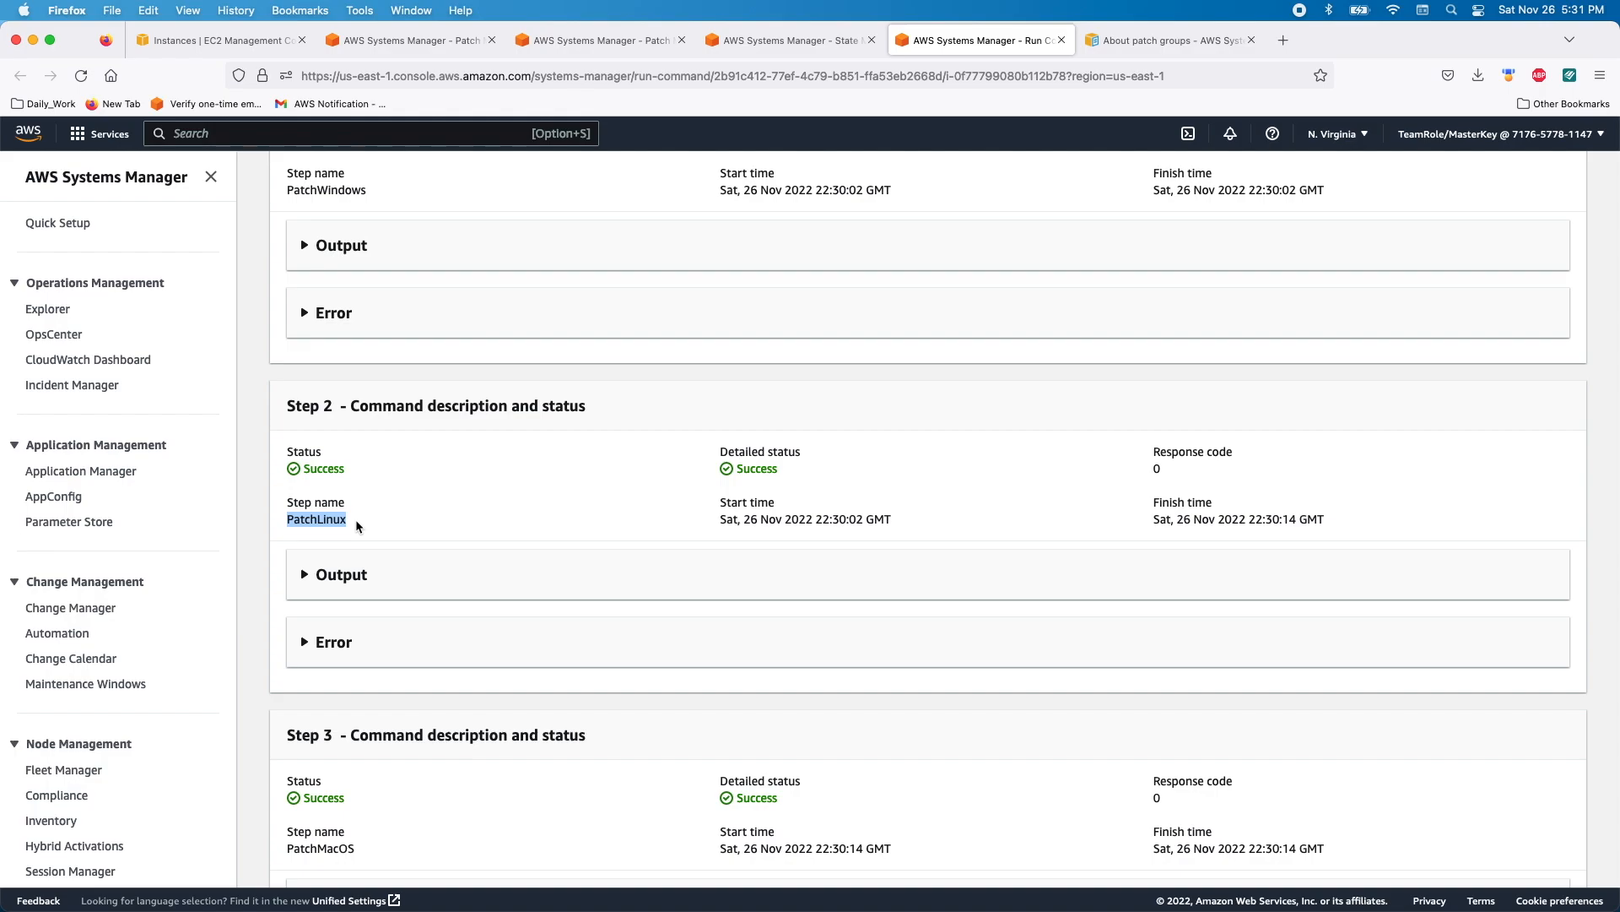
scroll(357, 523, "down", 3)
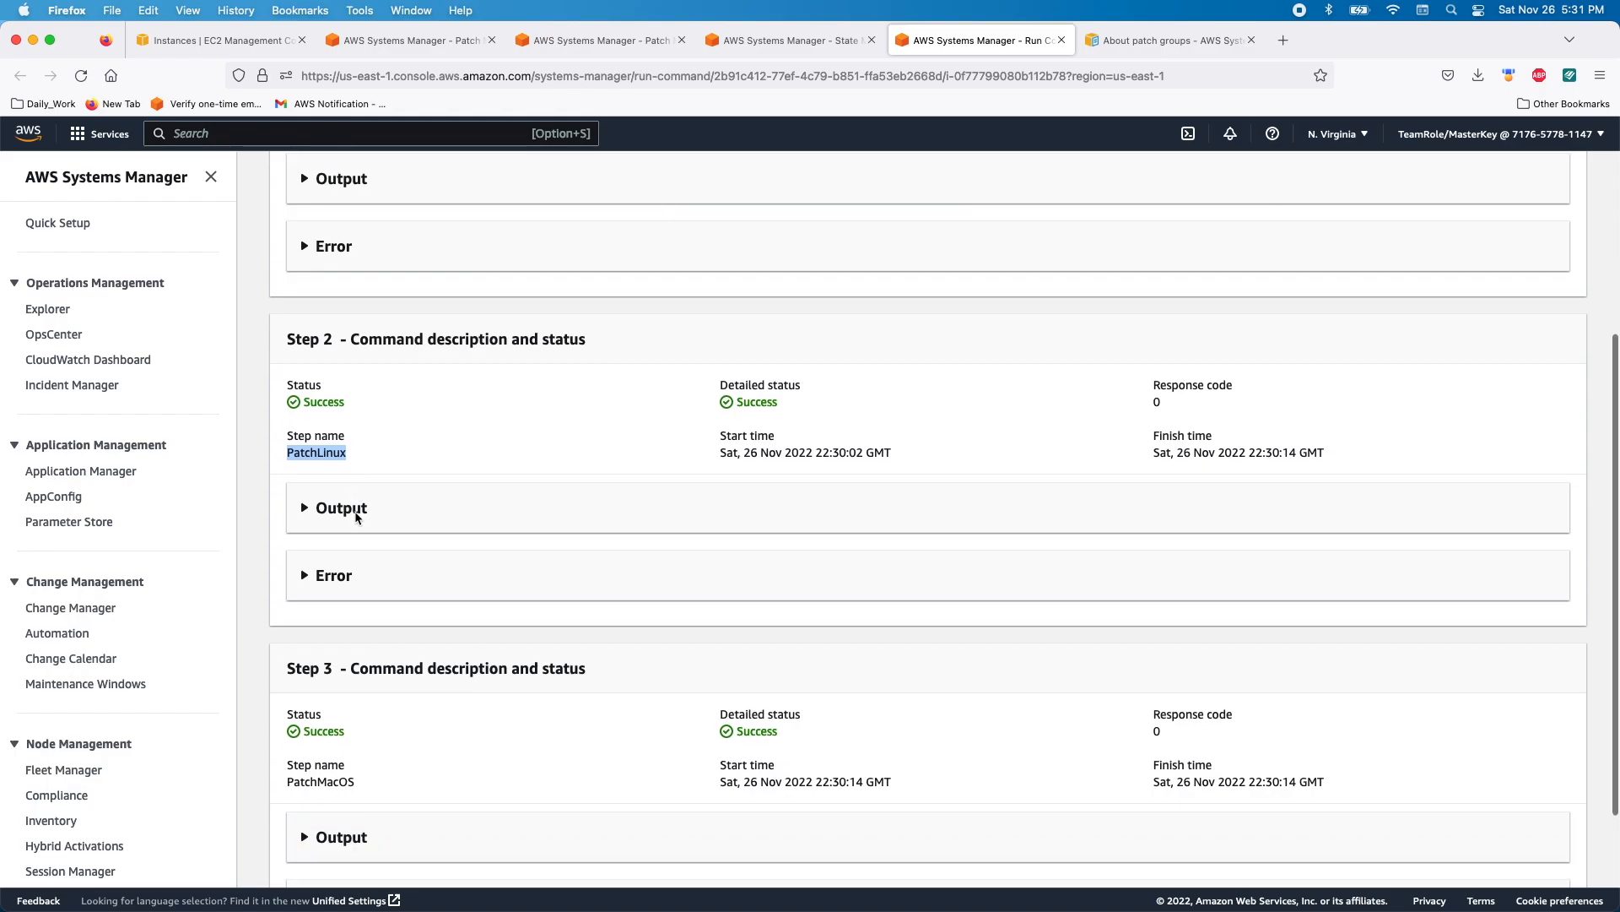
scroll(354, 523, "up", 8)
left_click_drag(294, 387, 392, 381)
scroll(390, 422, "down", 2)
scroll(390, 467, "down", 2)
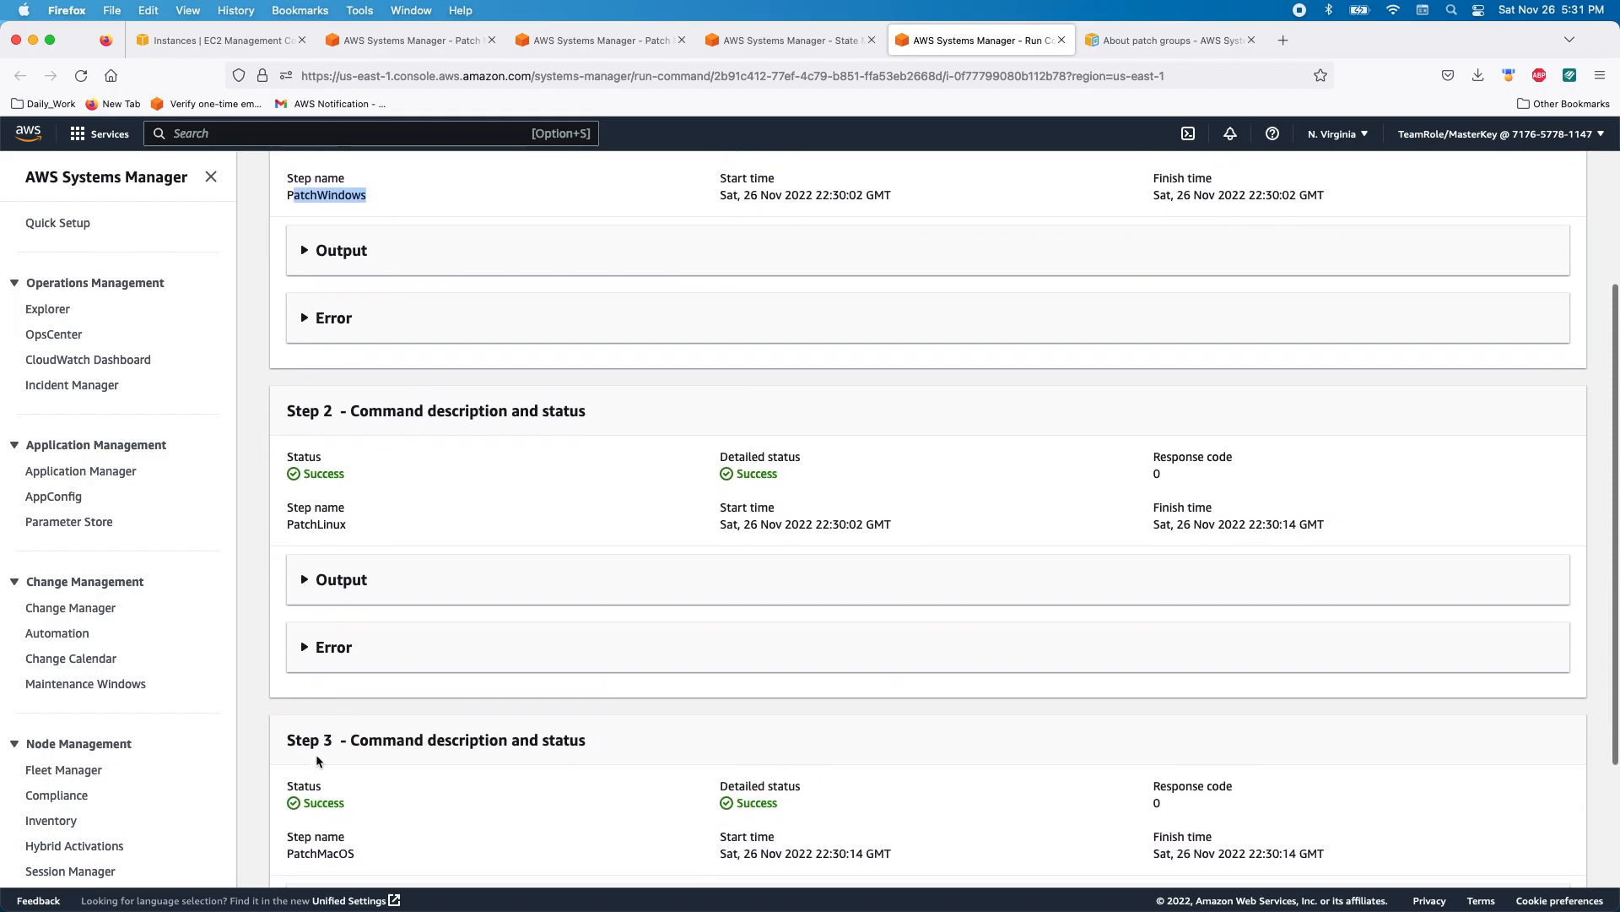
left_click_drag(288, 761, 368, 762)
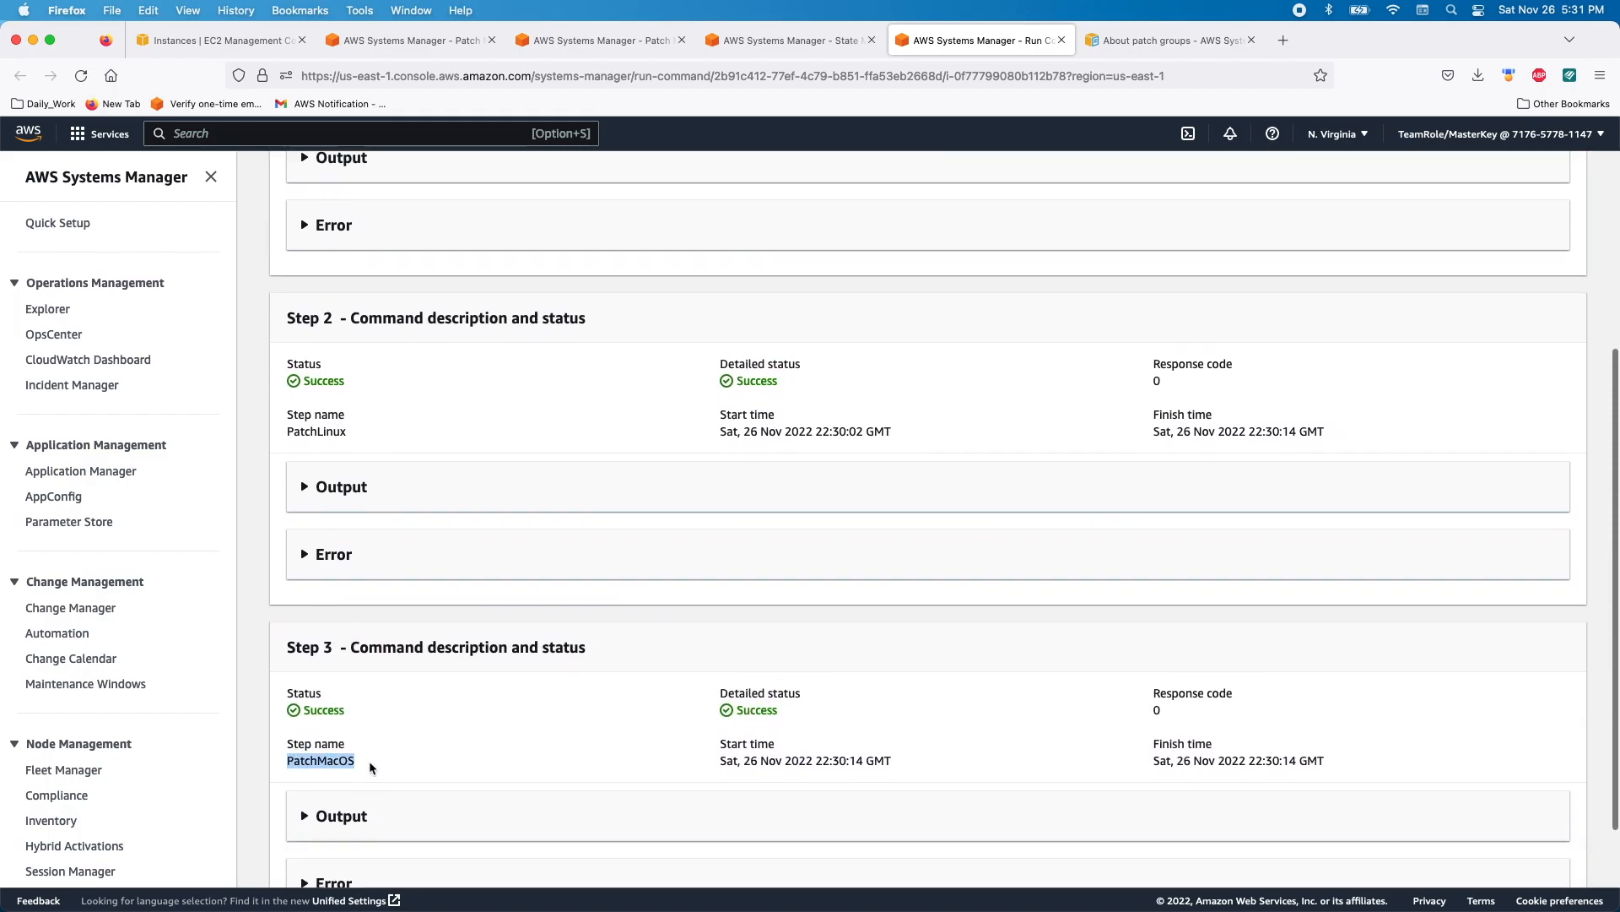
scroll(318, 498, "up", 2)
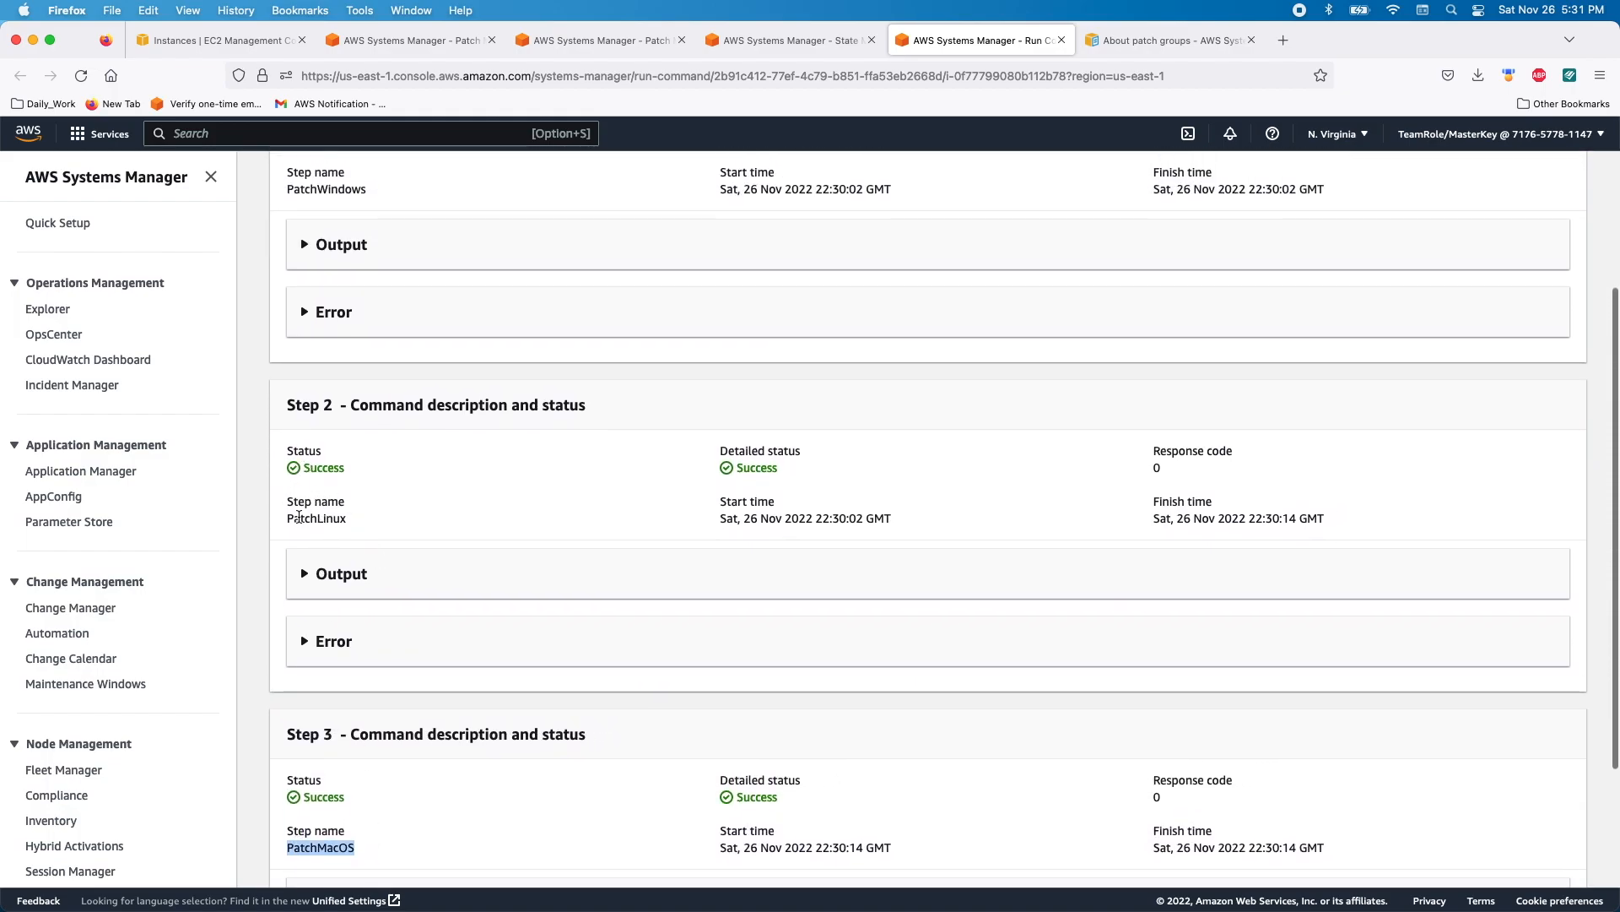
scroll(302, 516, "down", 1)
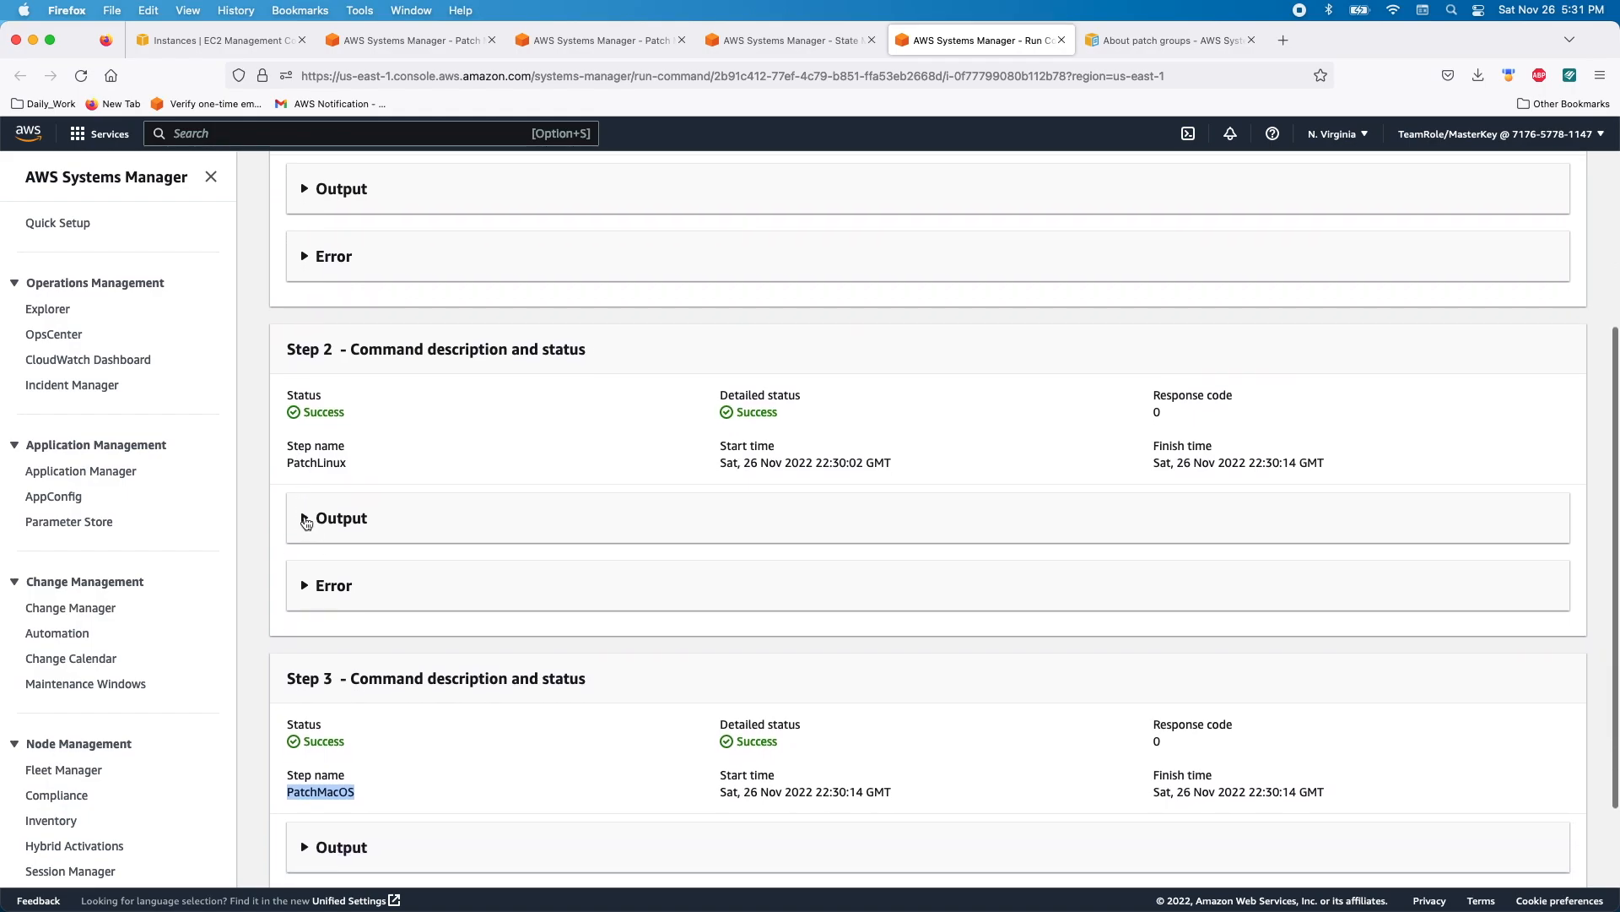
- Review the PatchLinux step's error and output logs for the first instance, and close that output page
left_click(309, 589)
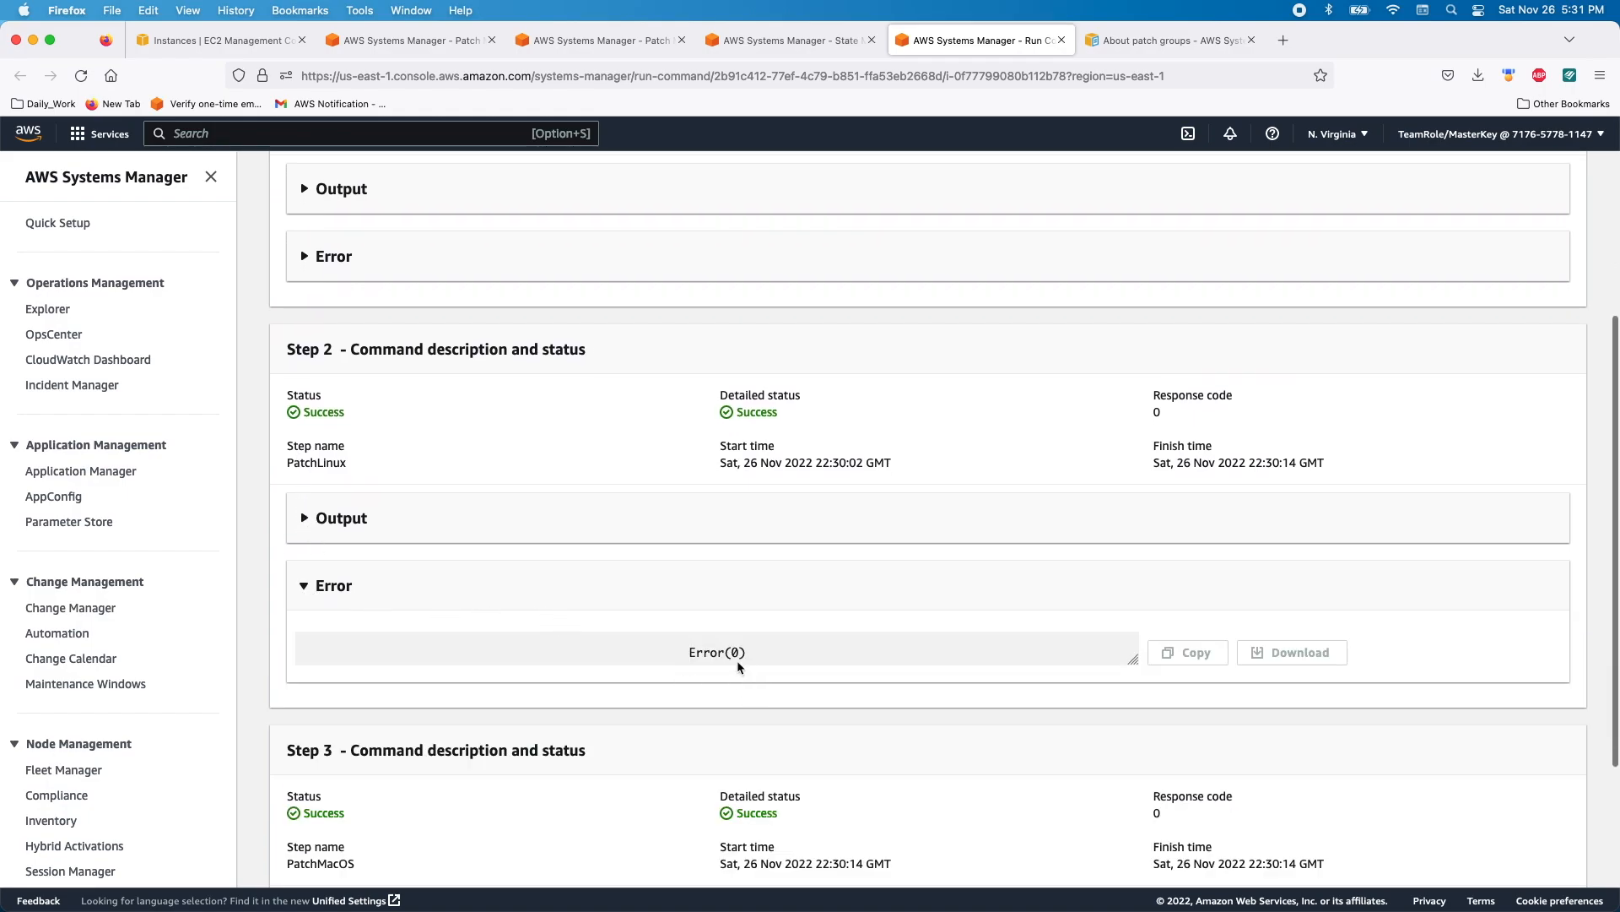
left_click(306, 522)
scroll(339, 605, "down", 1)
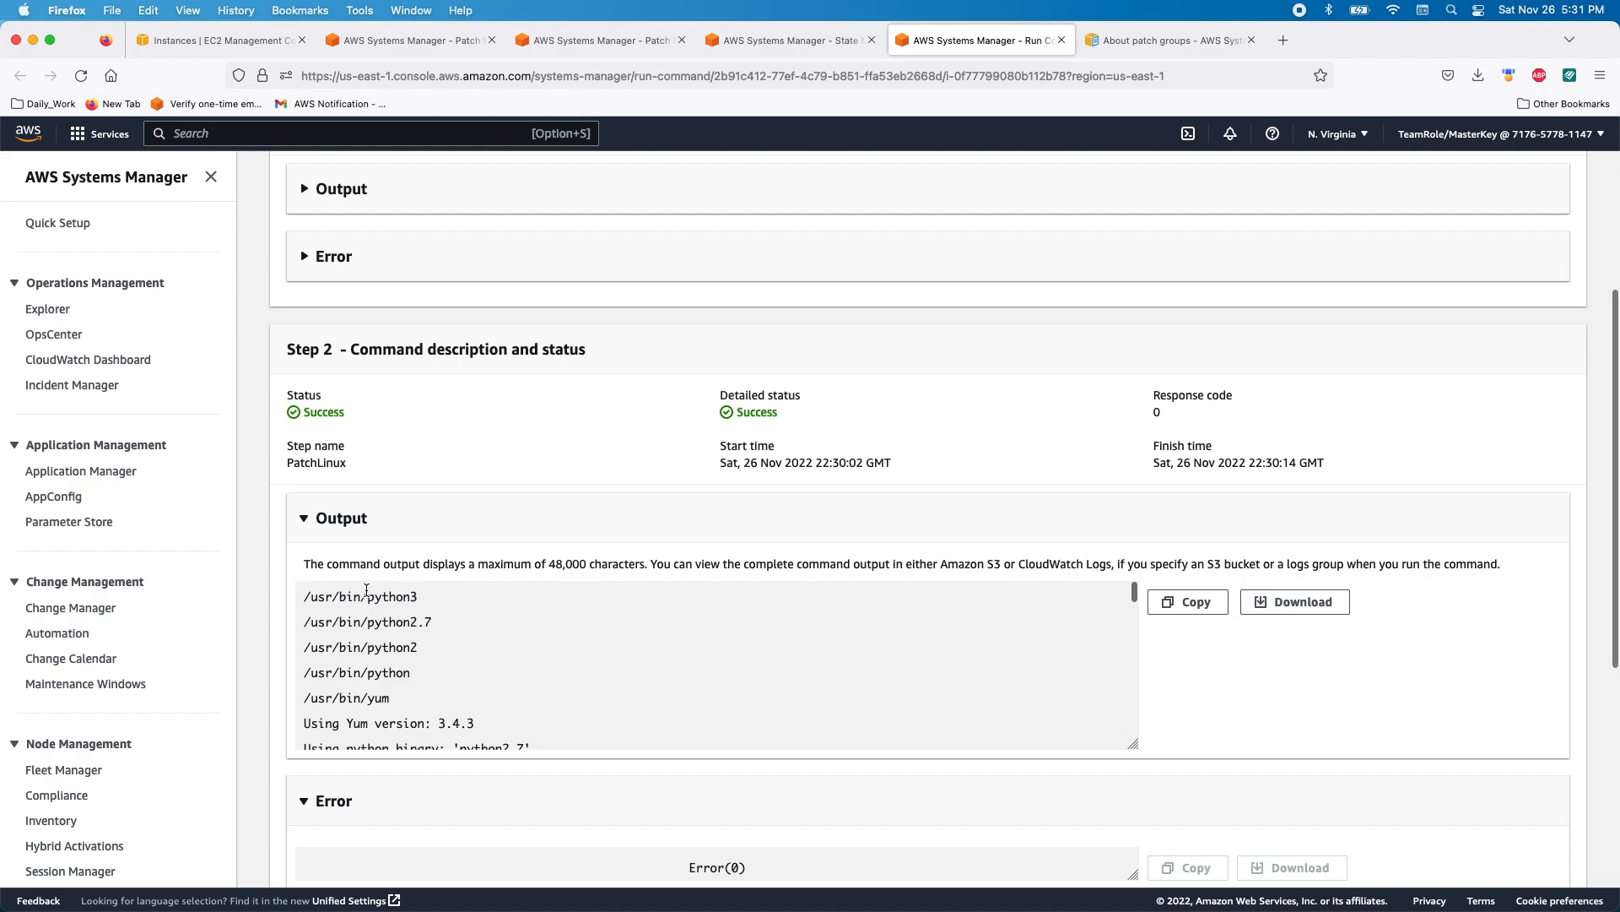
scroll(339, 604, "down", 3)
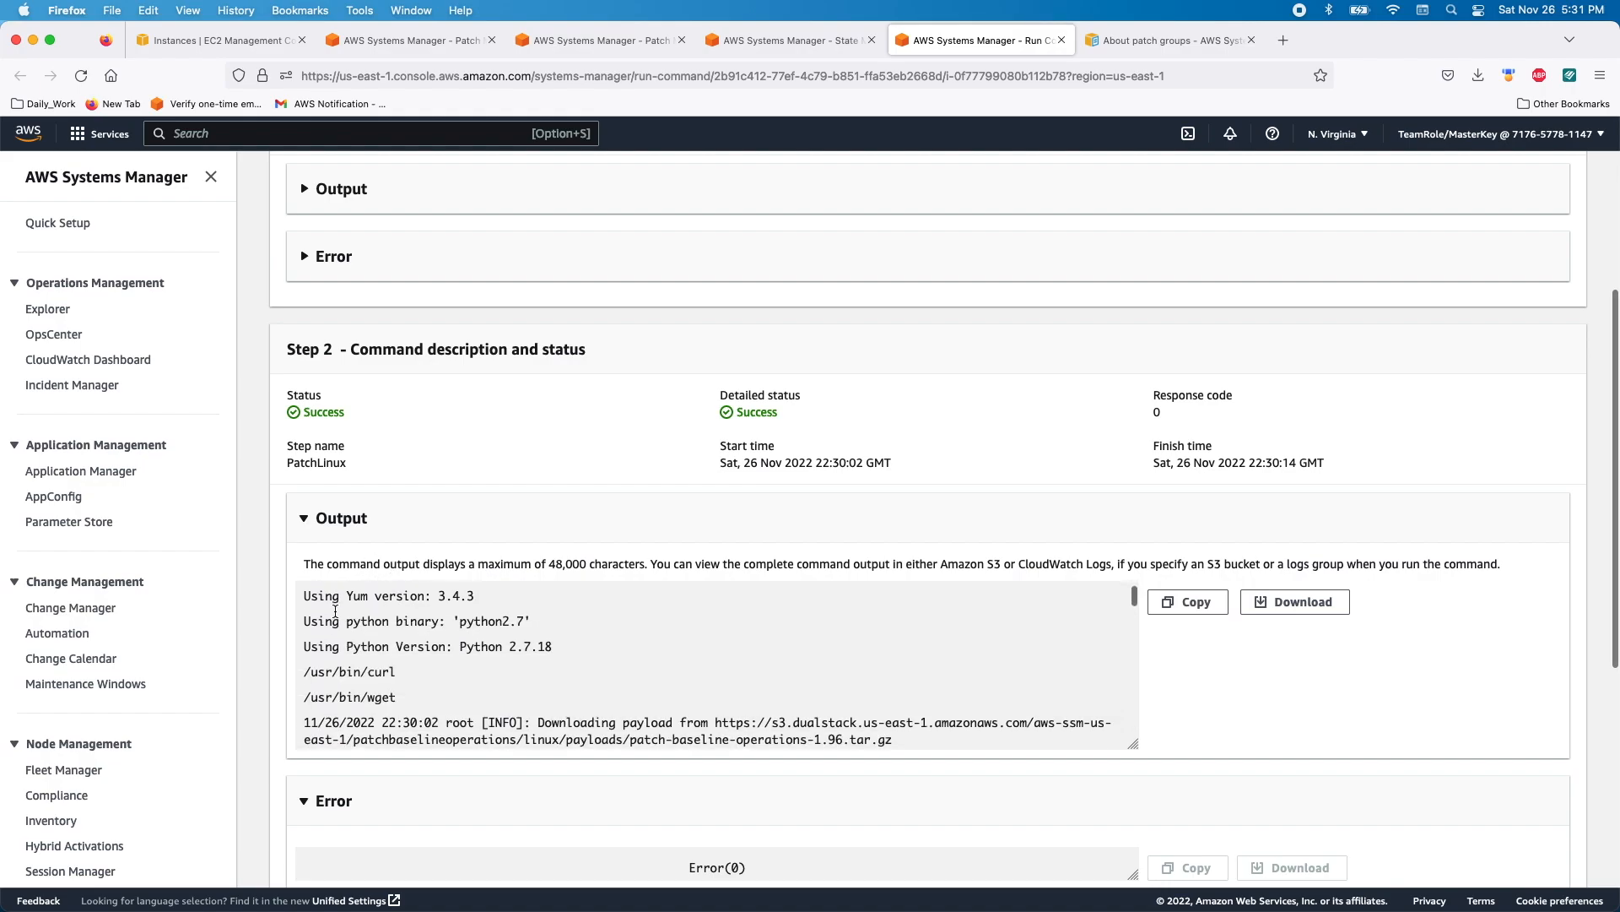
scroll(340, 658, "down", 5)
scroll(337, 655, "down", 20)
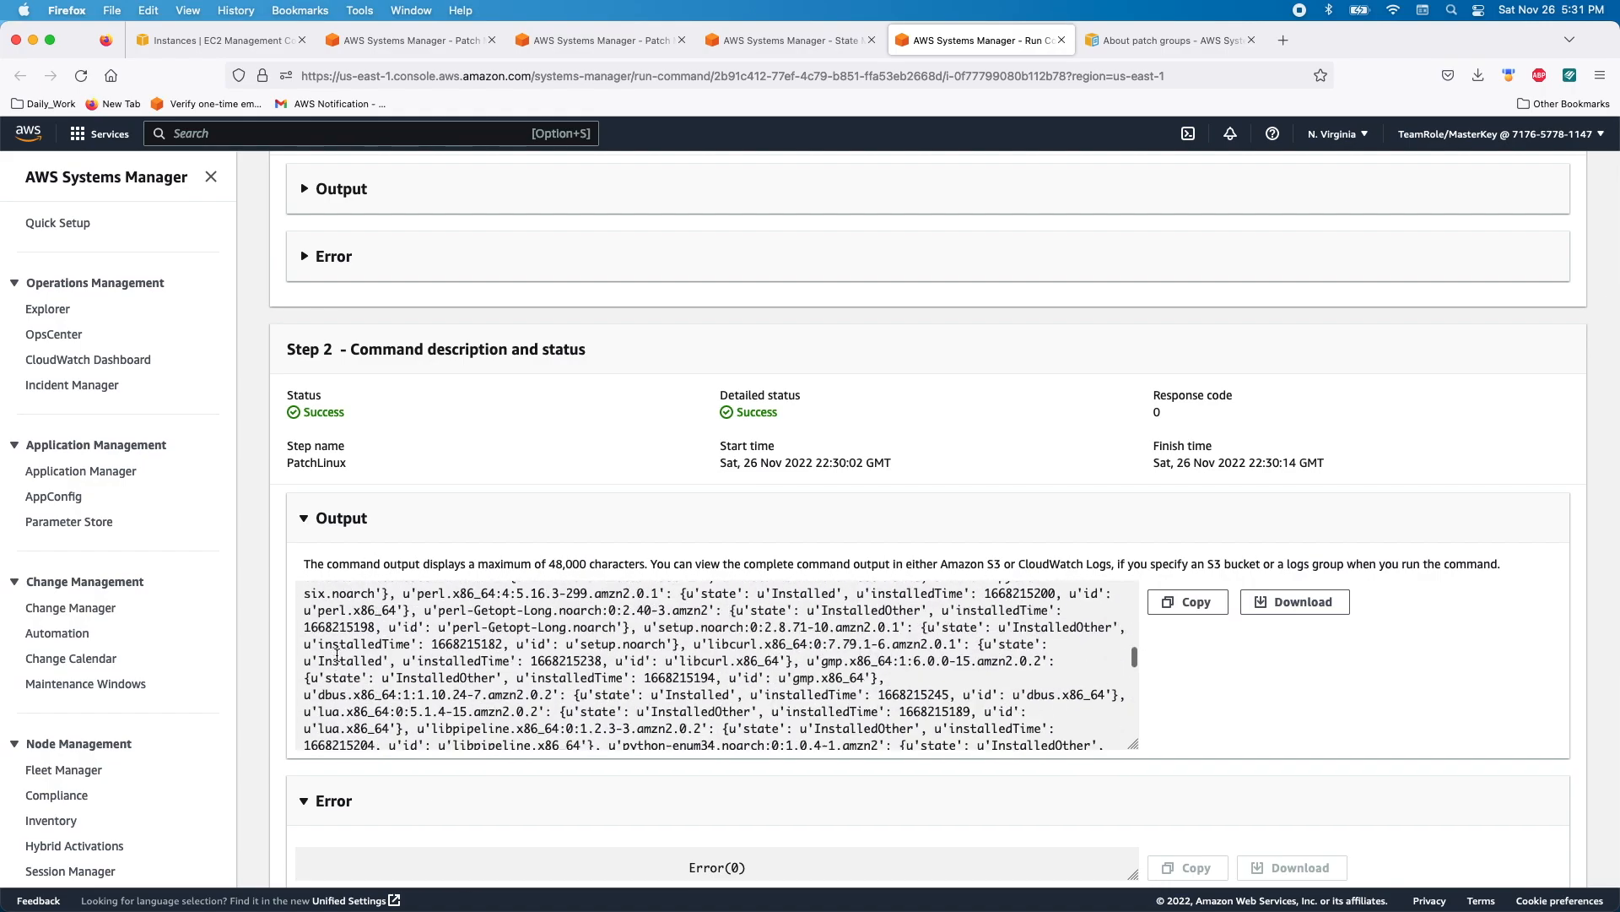
scroll(337, 655, "down", 6)
scroll(986, 271, "up", 3)
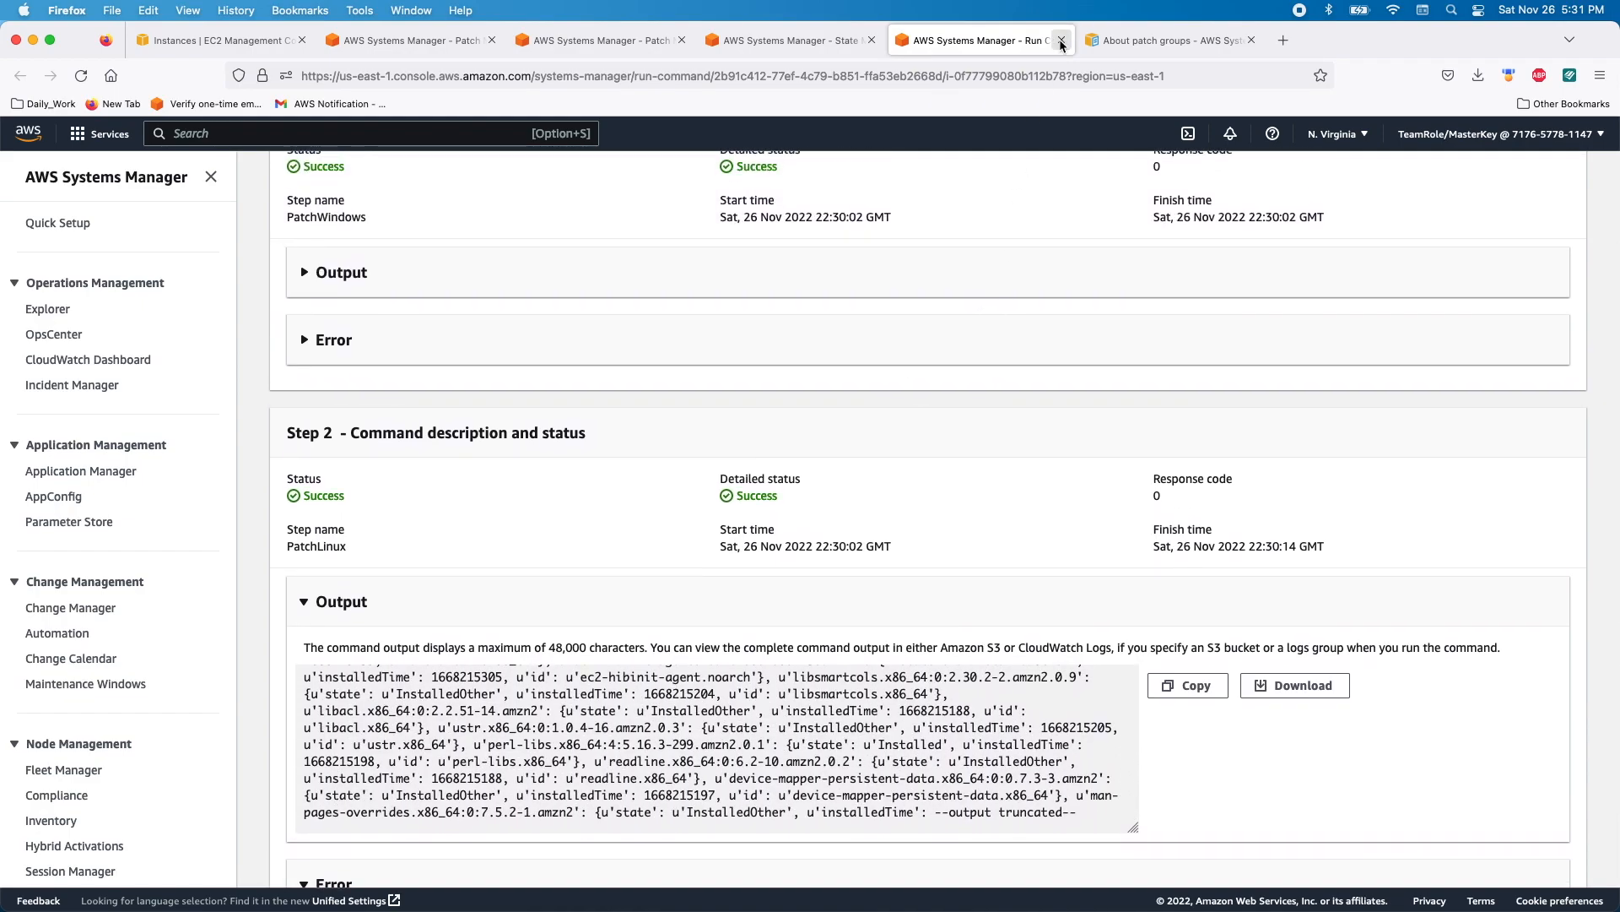
left_click(1061, 40)
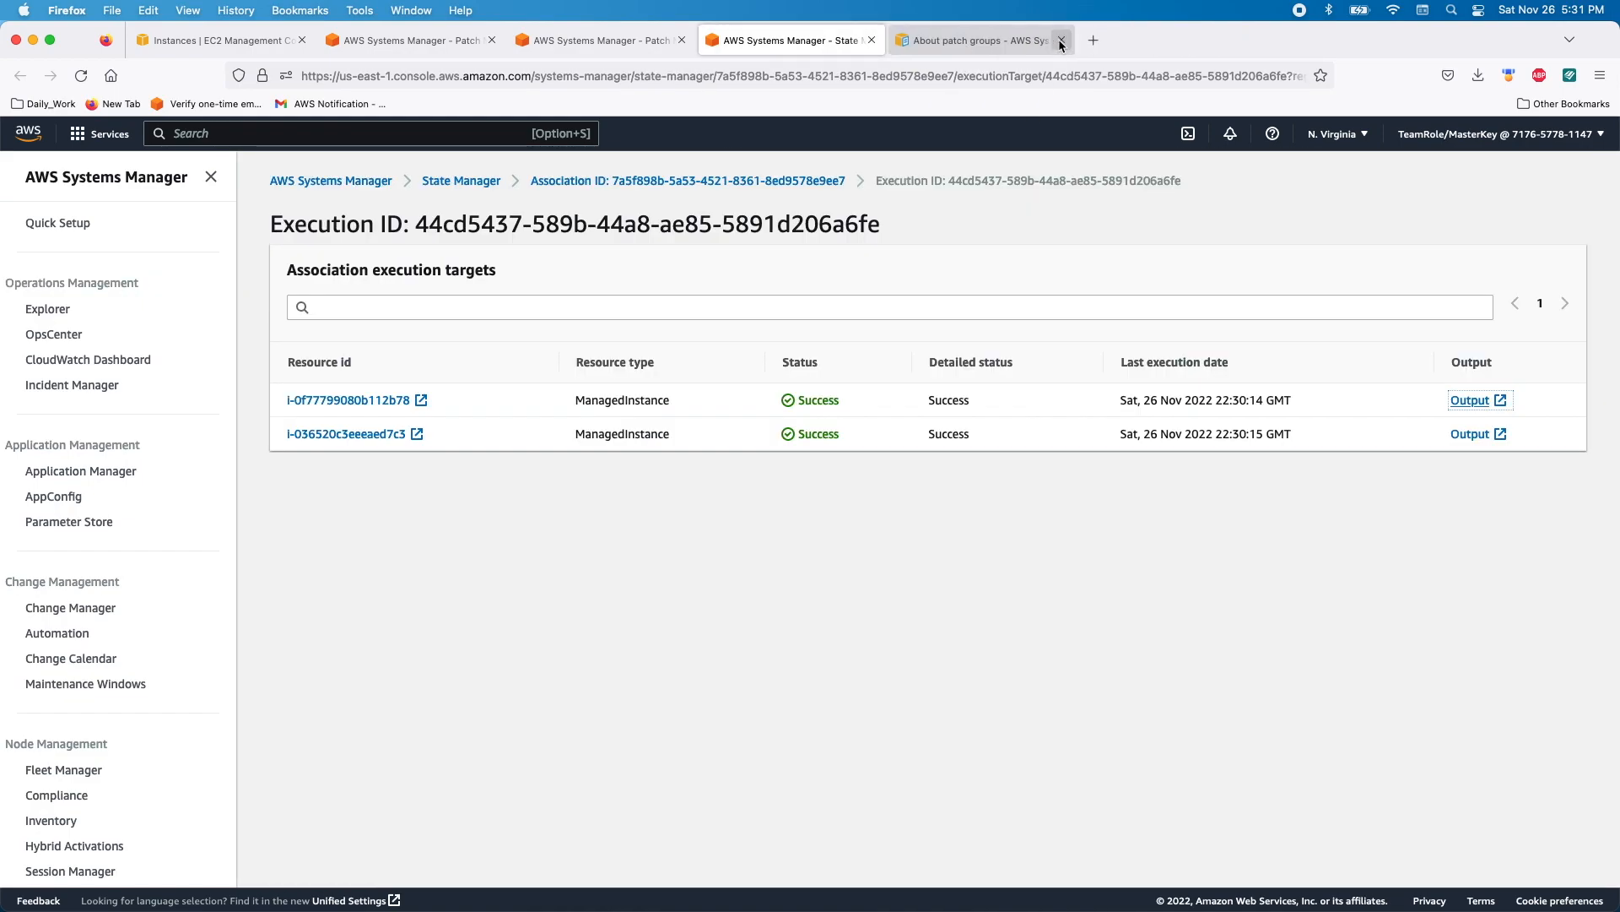
- Open the second target instance's output, review its PatchLinux output and error logs, and close the page
left_click(1469, 433)
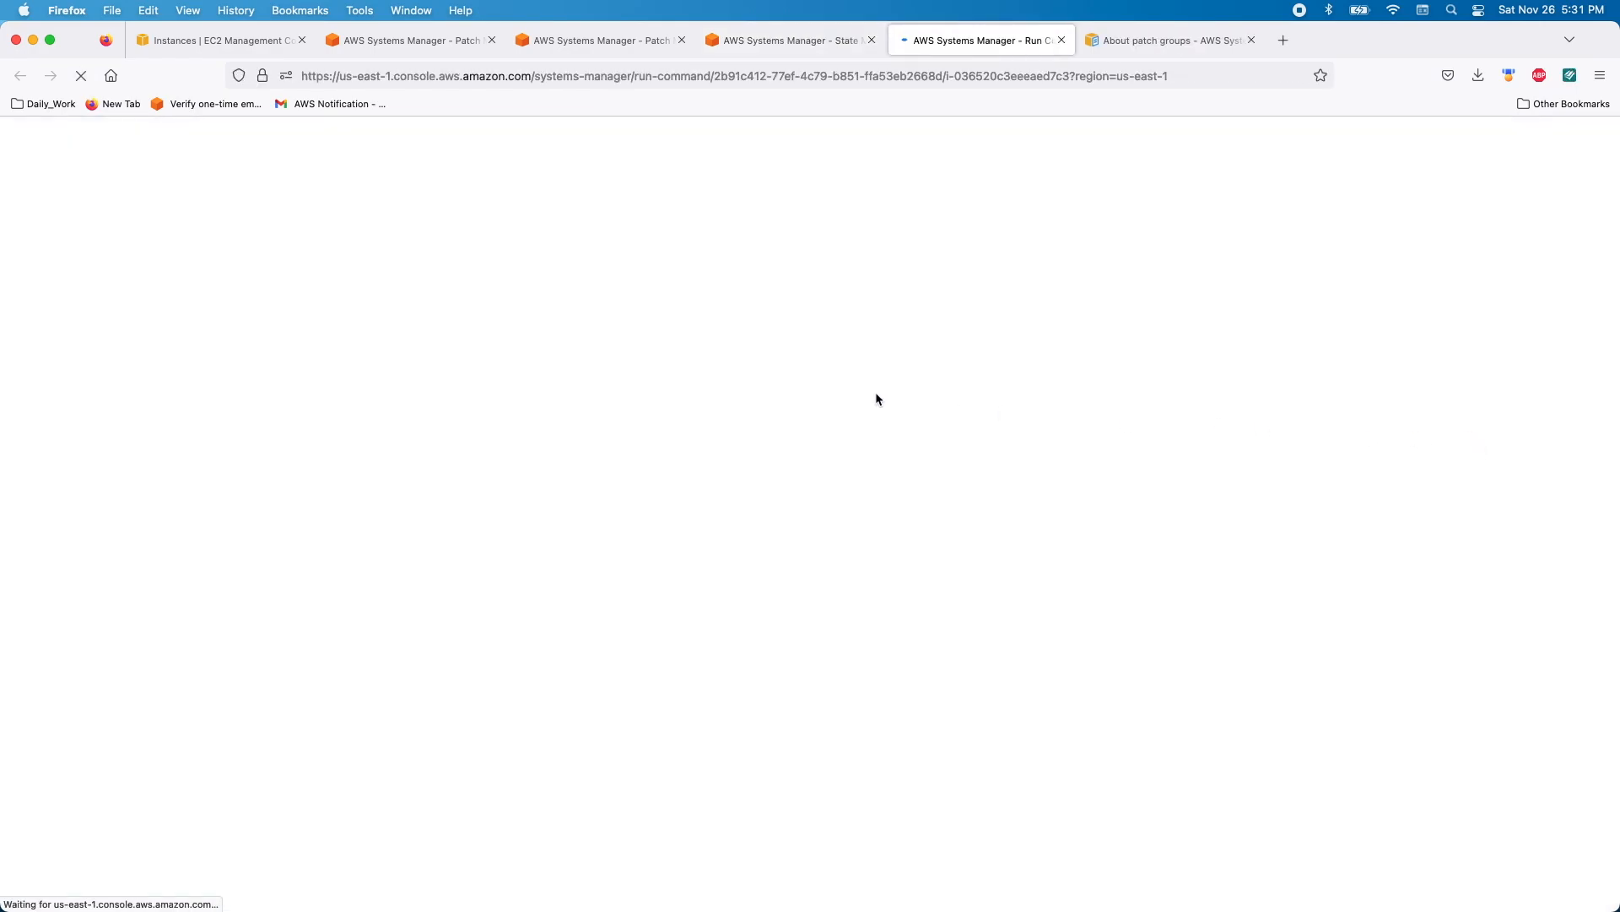
scroll(540, 464, "down", 1)
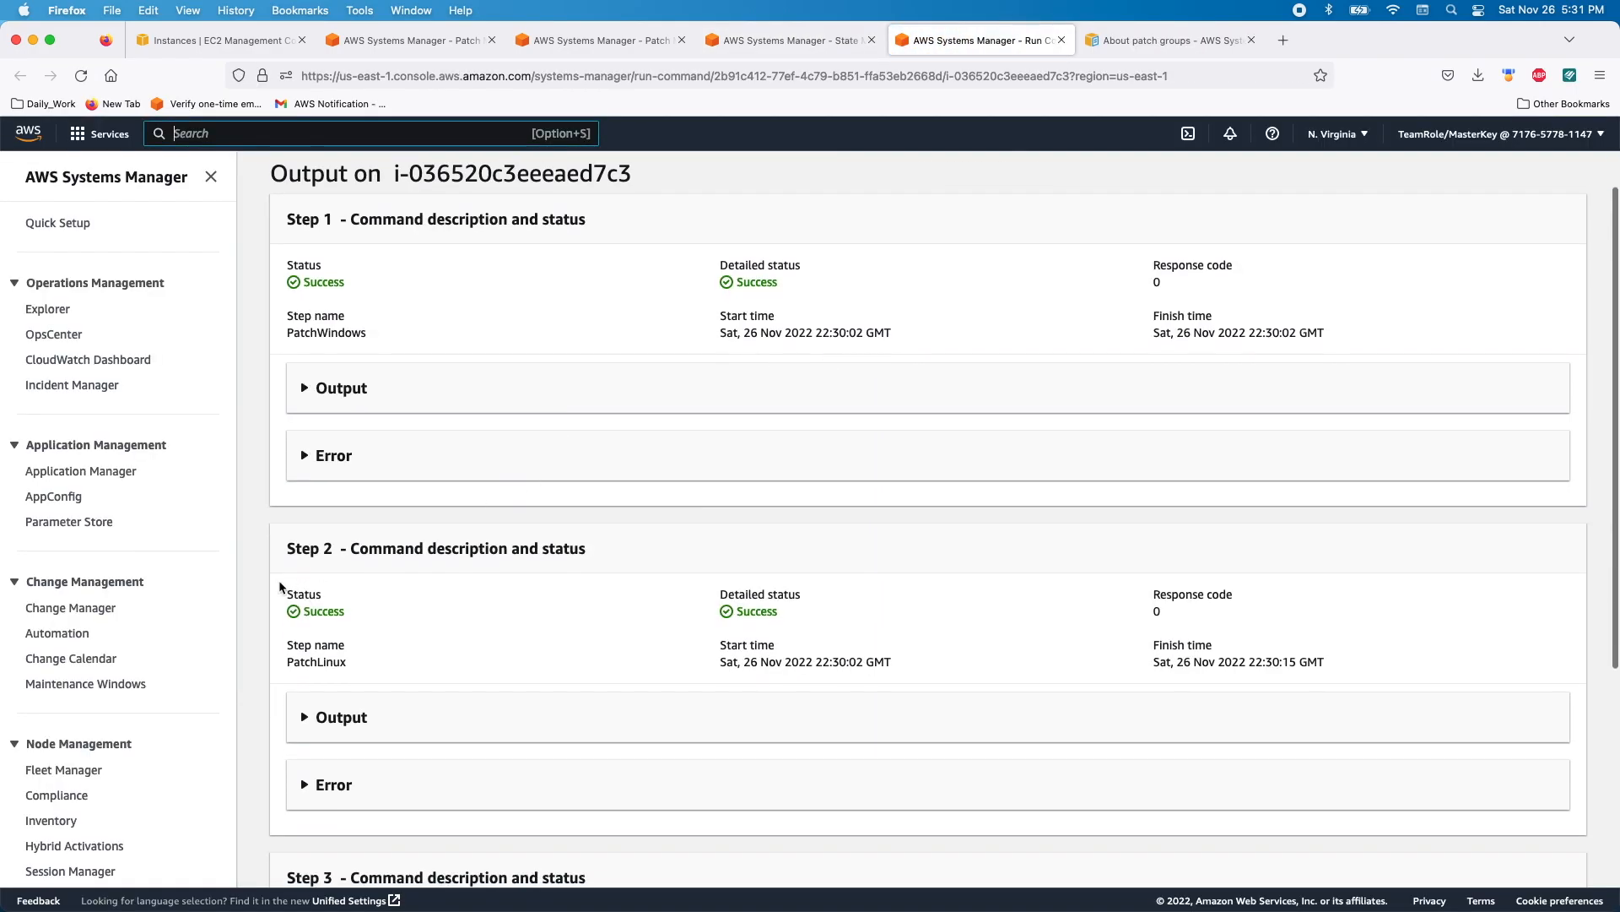
left_click(304, 718)
scroll(442, 706, "down", 6)
scroll(442, 706, "up", 3)
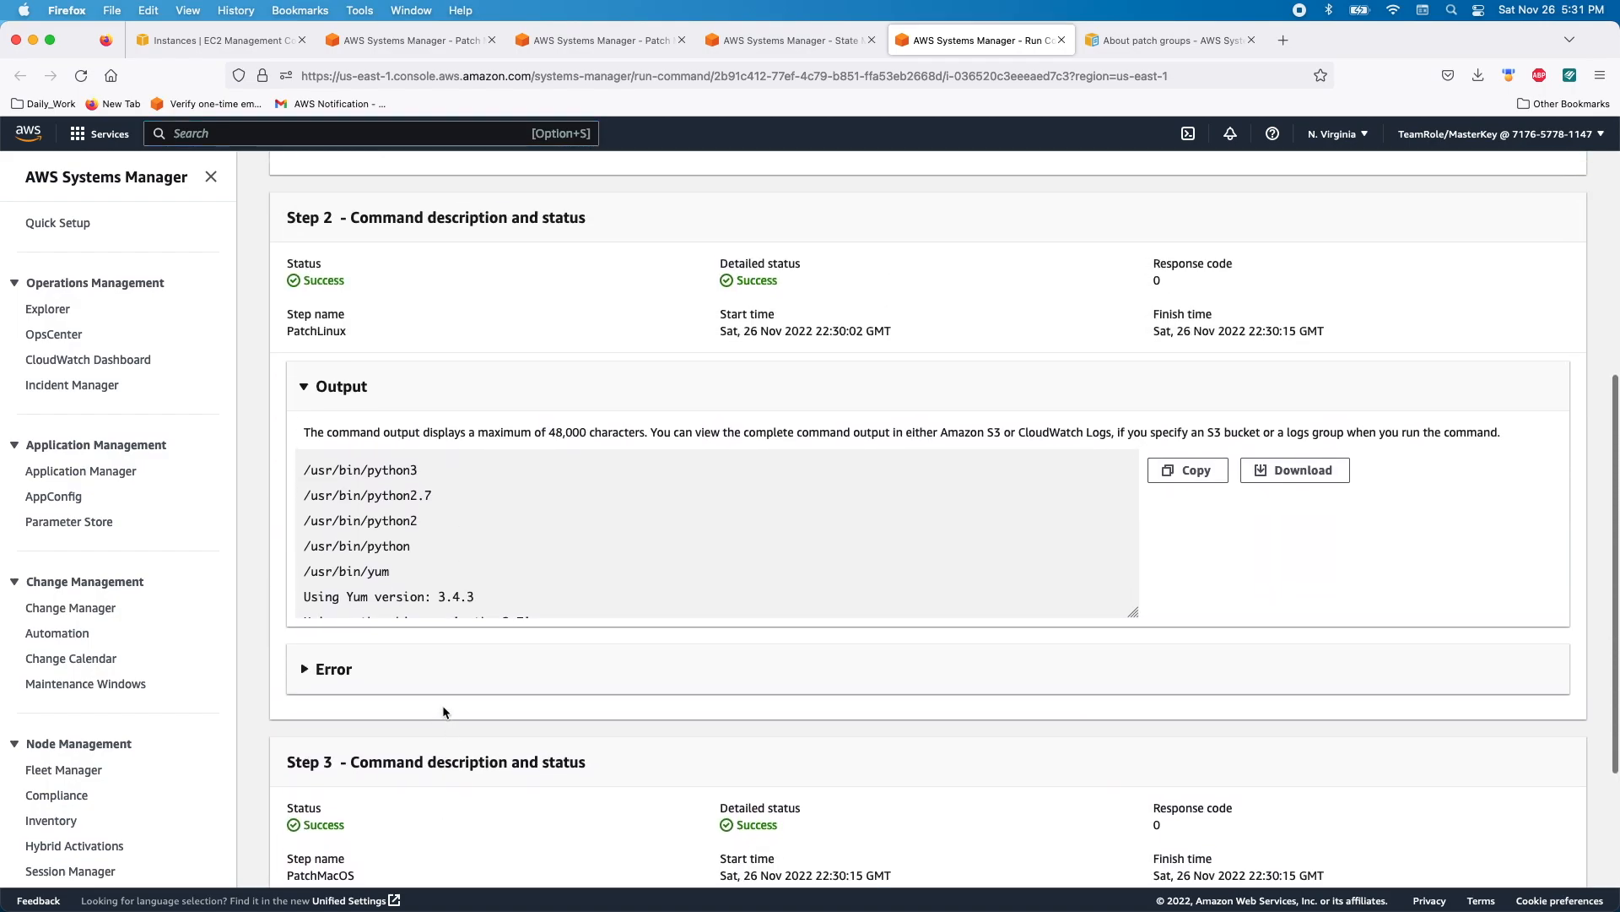
scroll(564, 536, "down", 15)
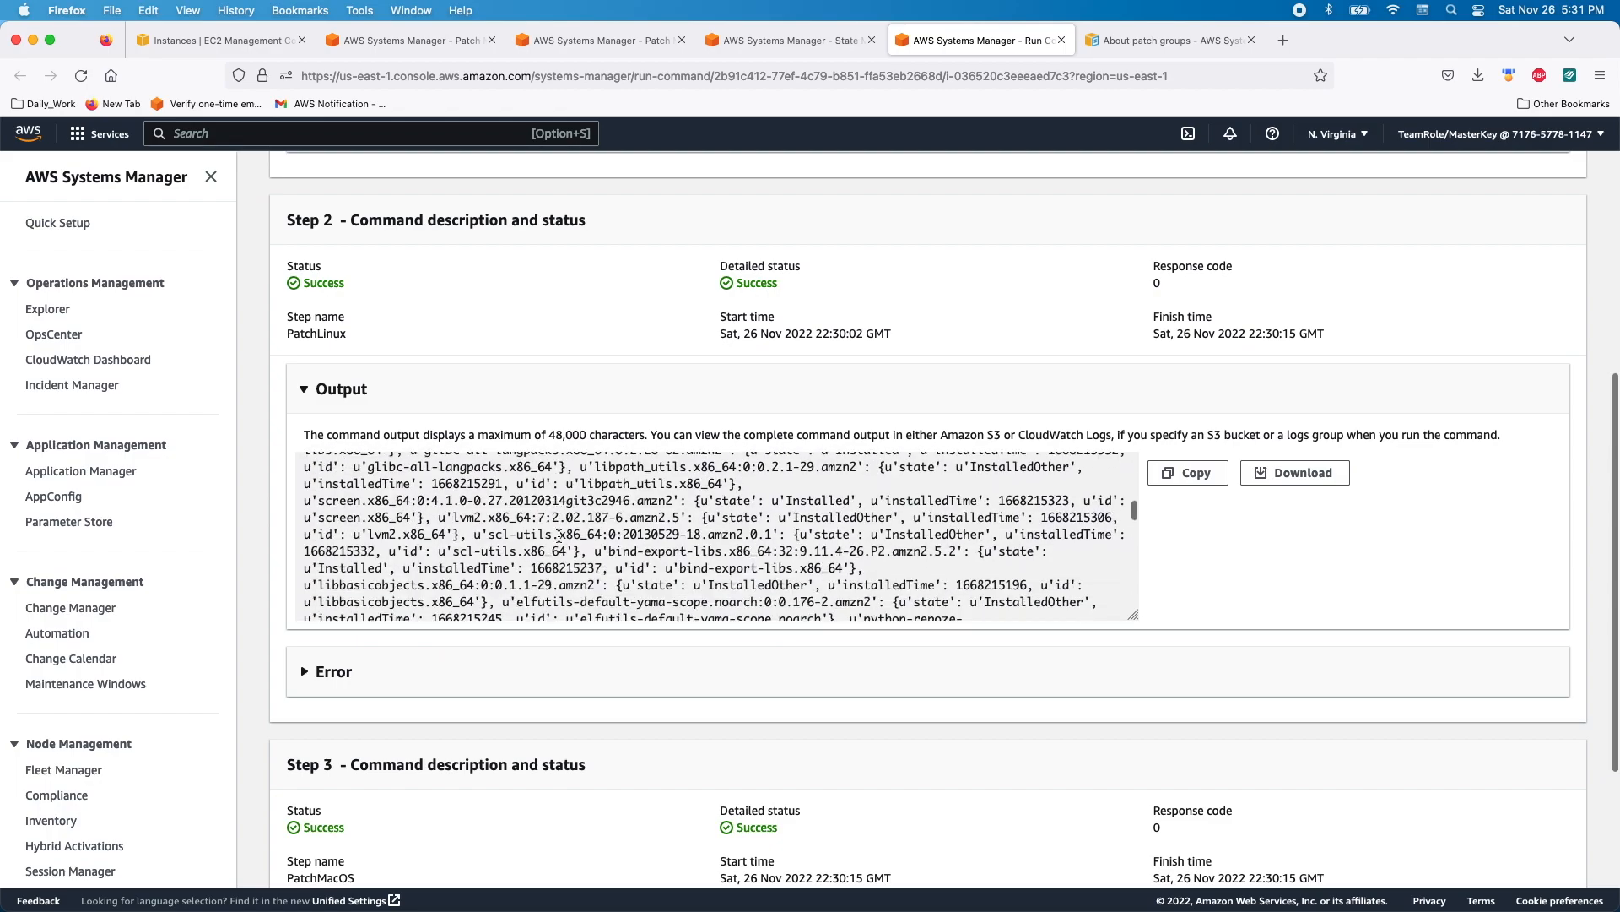
scroll(559, 536, "down", 12)
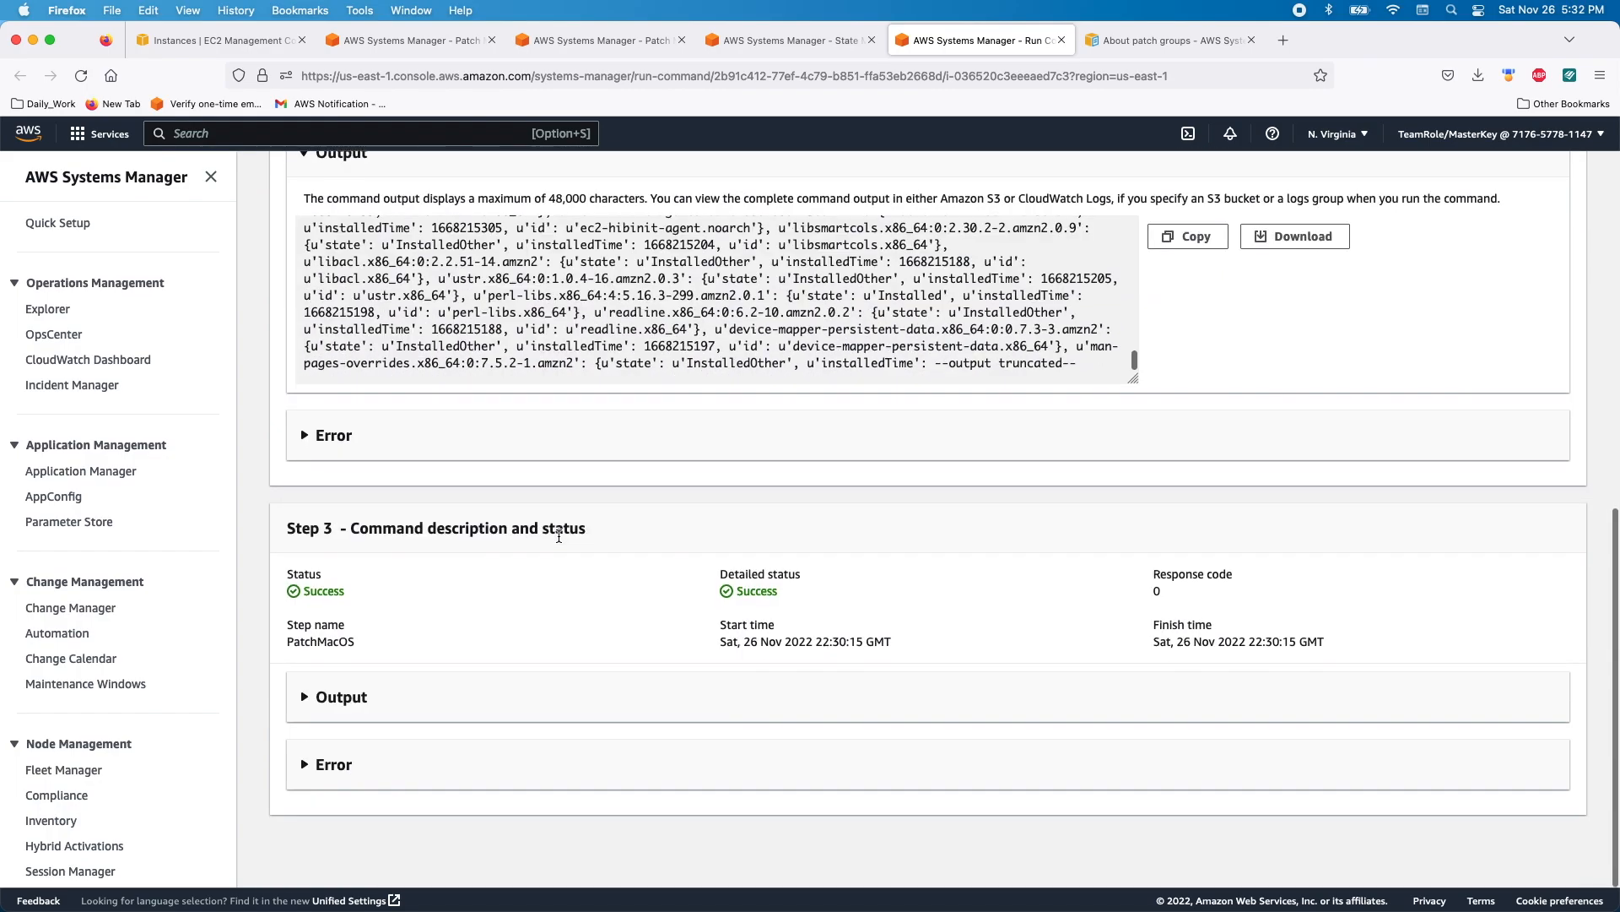
scroll(559, 540, "up", 5)
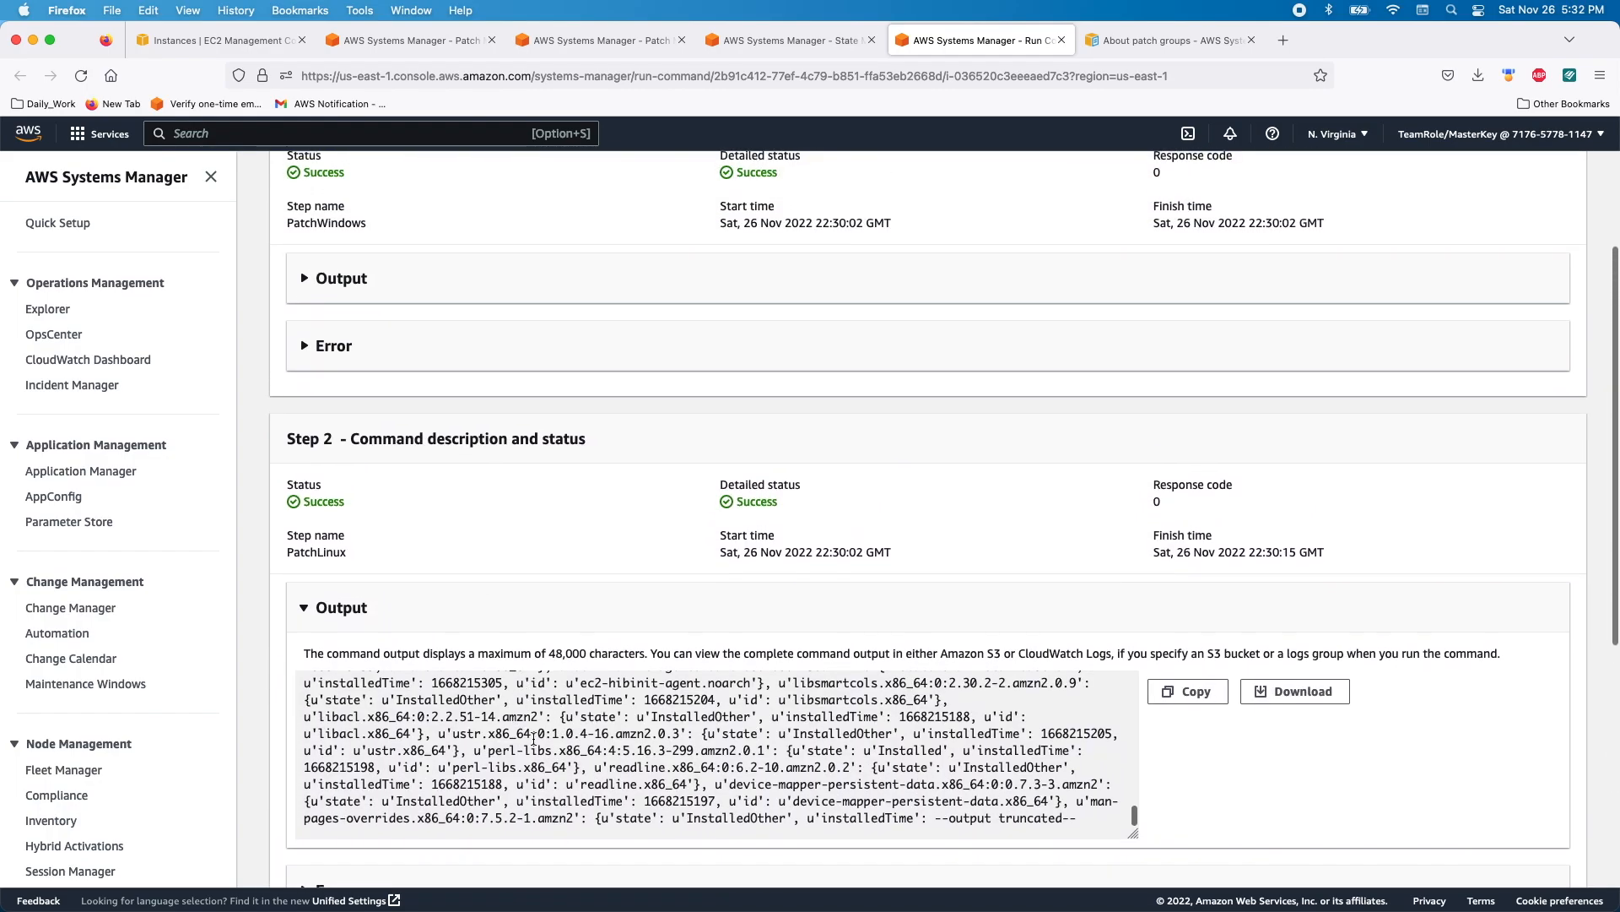
left_click(309, 609)
left_click(309, 676)
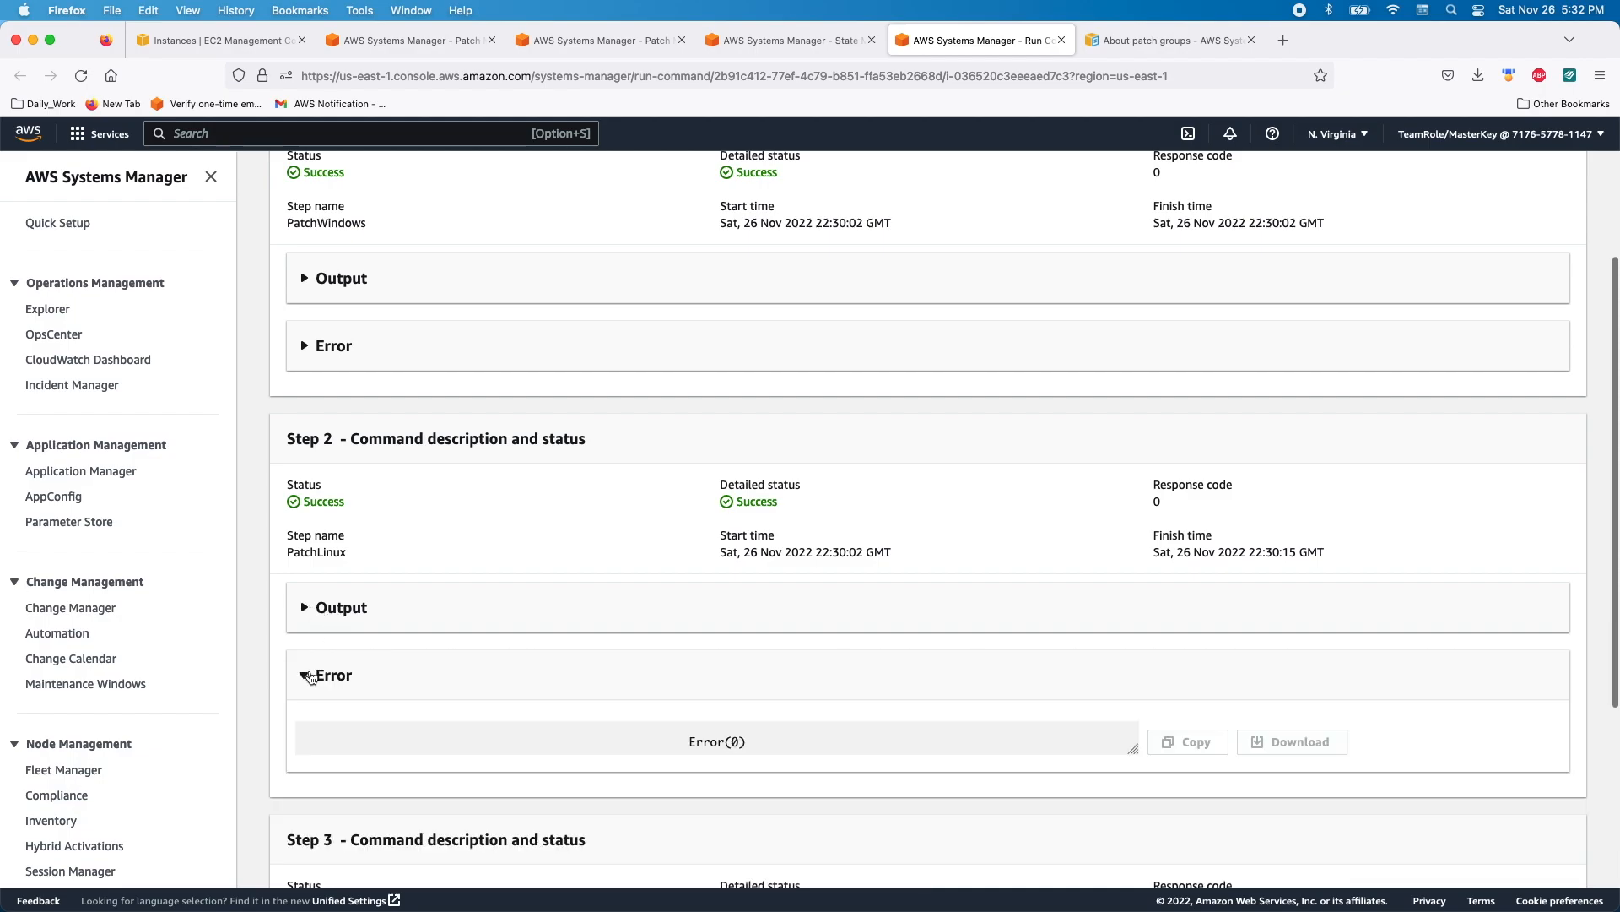
left_click(305, 674)
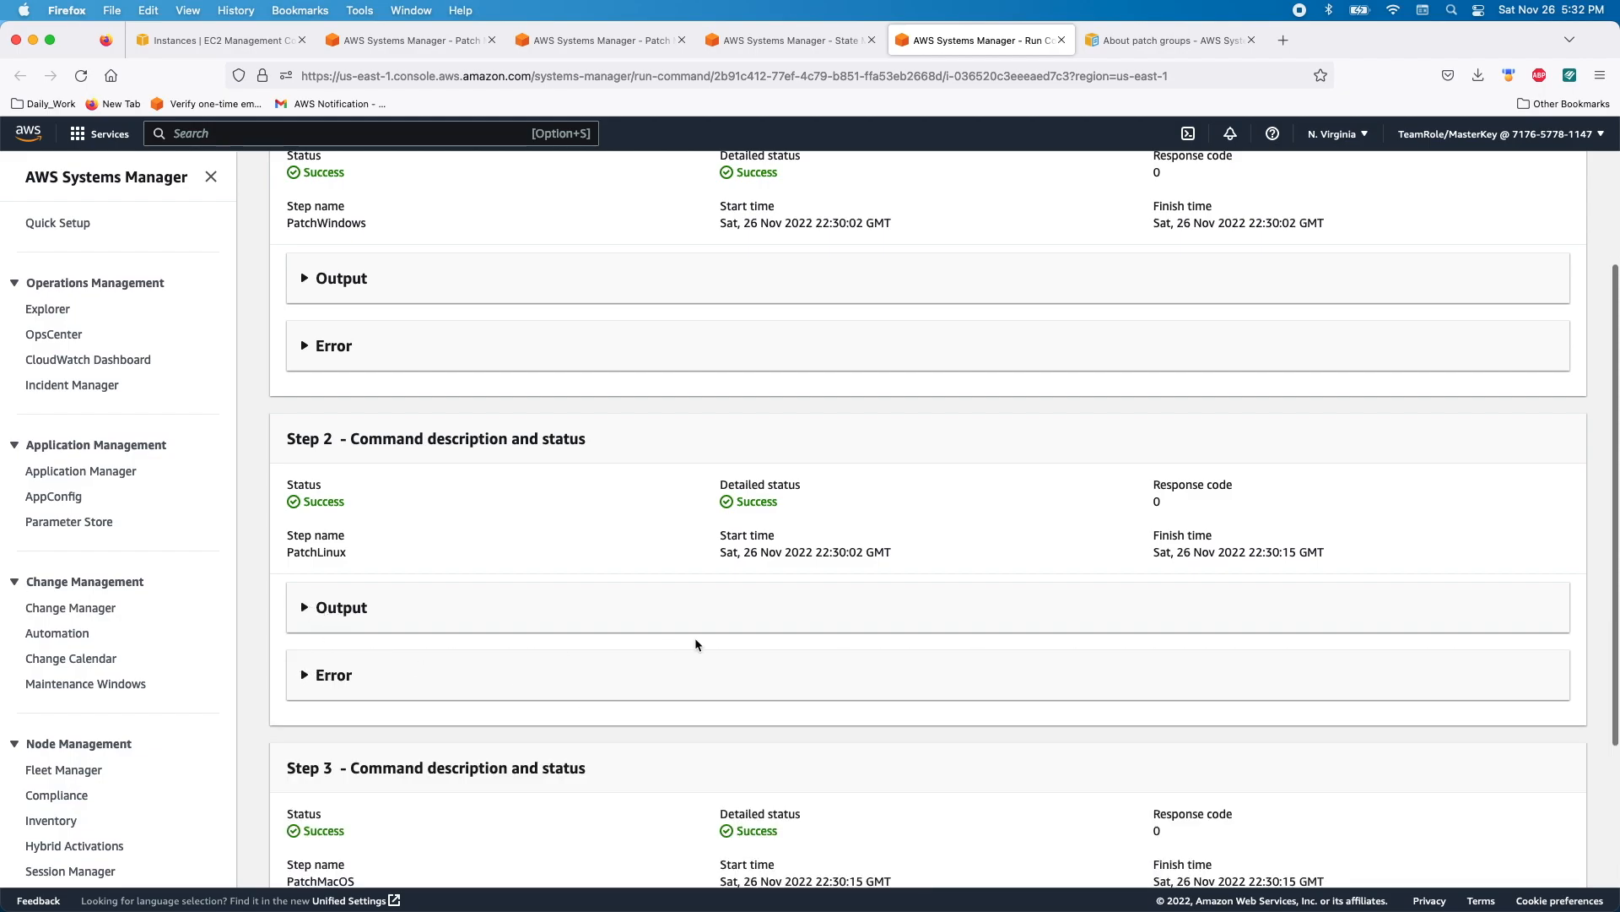
key("super+w")
- Close the duplicate execution summary and the execution targets page, and return to the Patch Manager dashboard
left_click(569, 43)
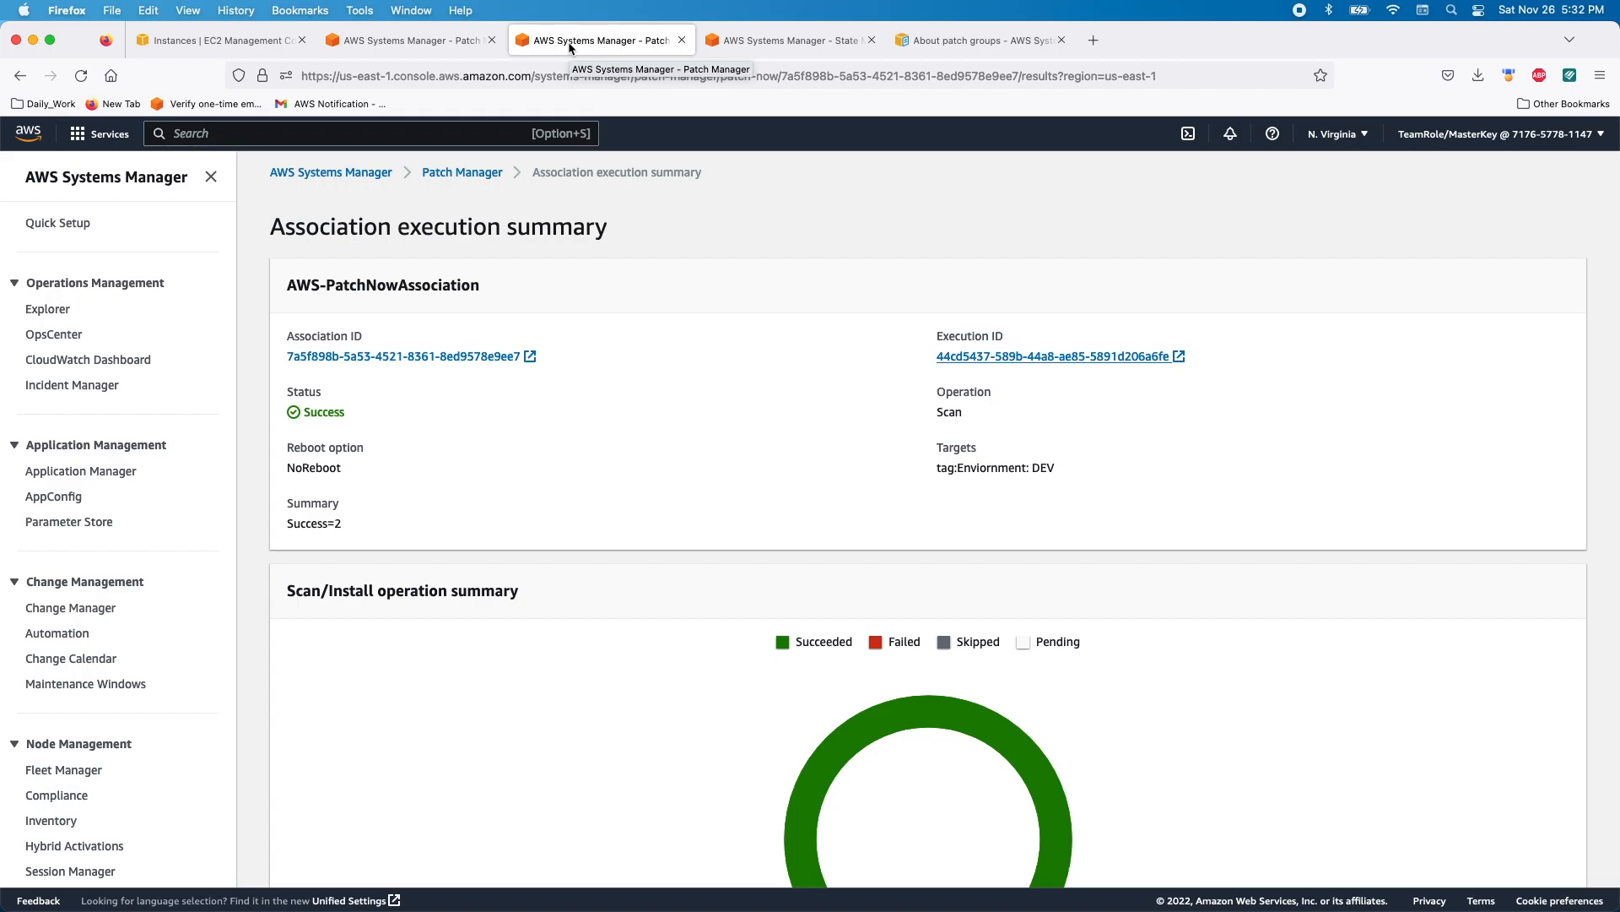
left_click(406, 44)
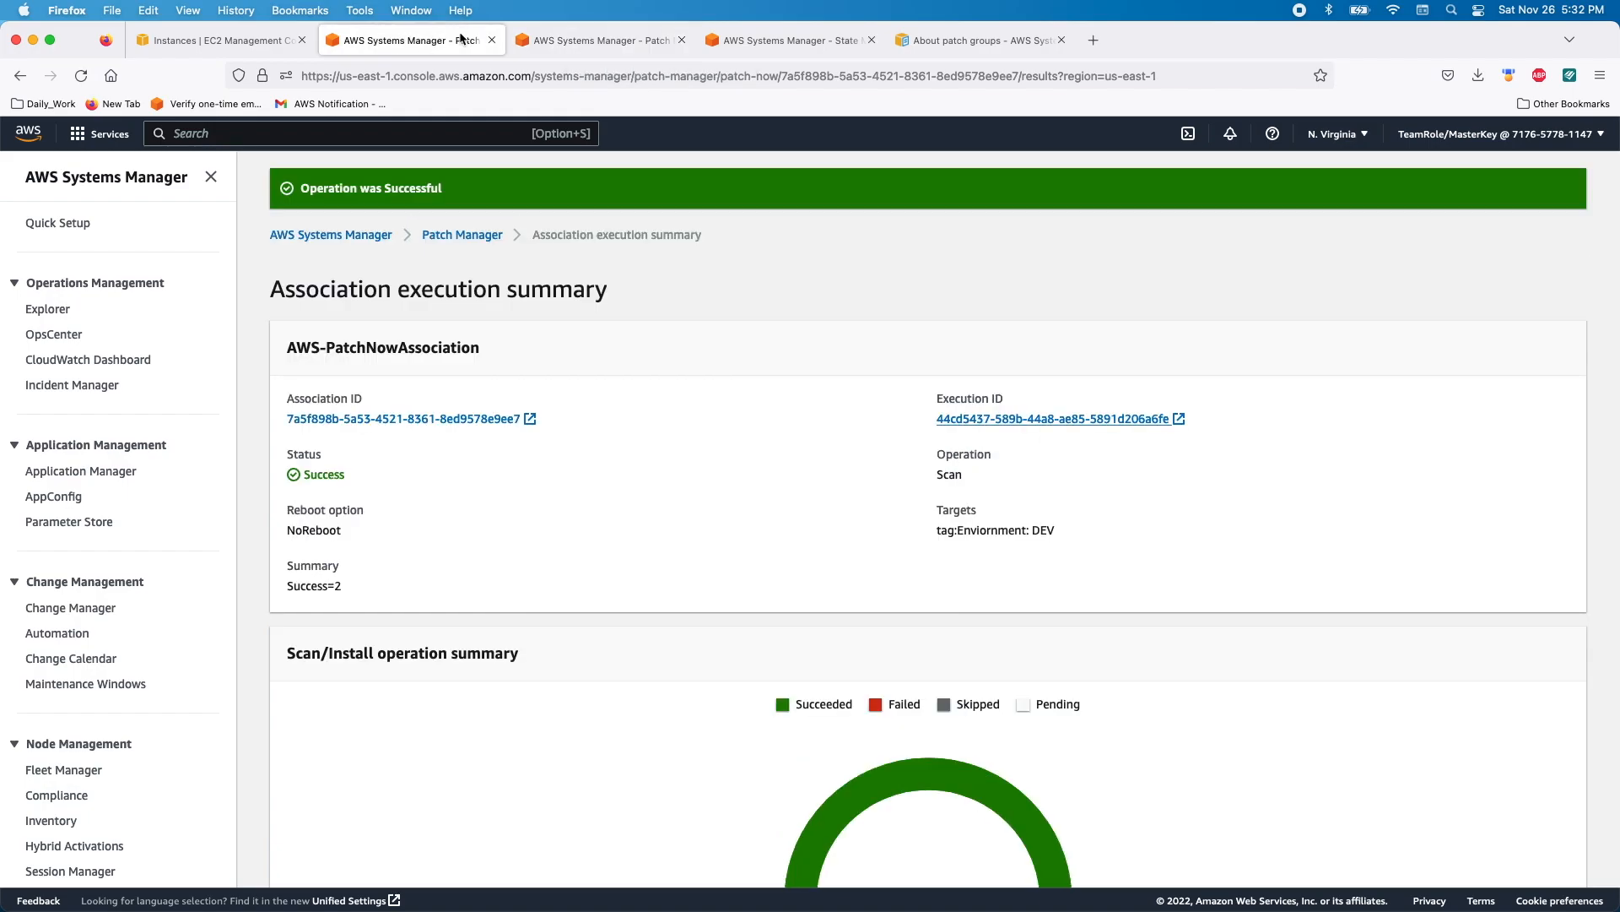
left_click(643, 42)
left_click(682, 40)
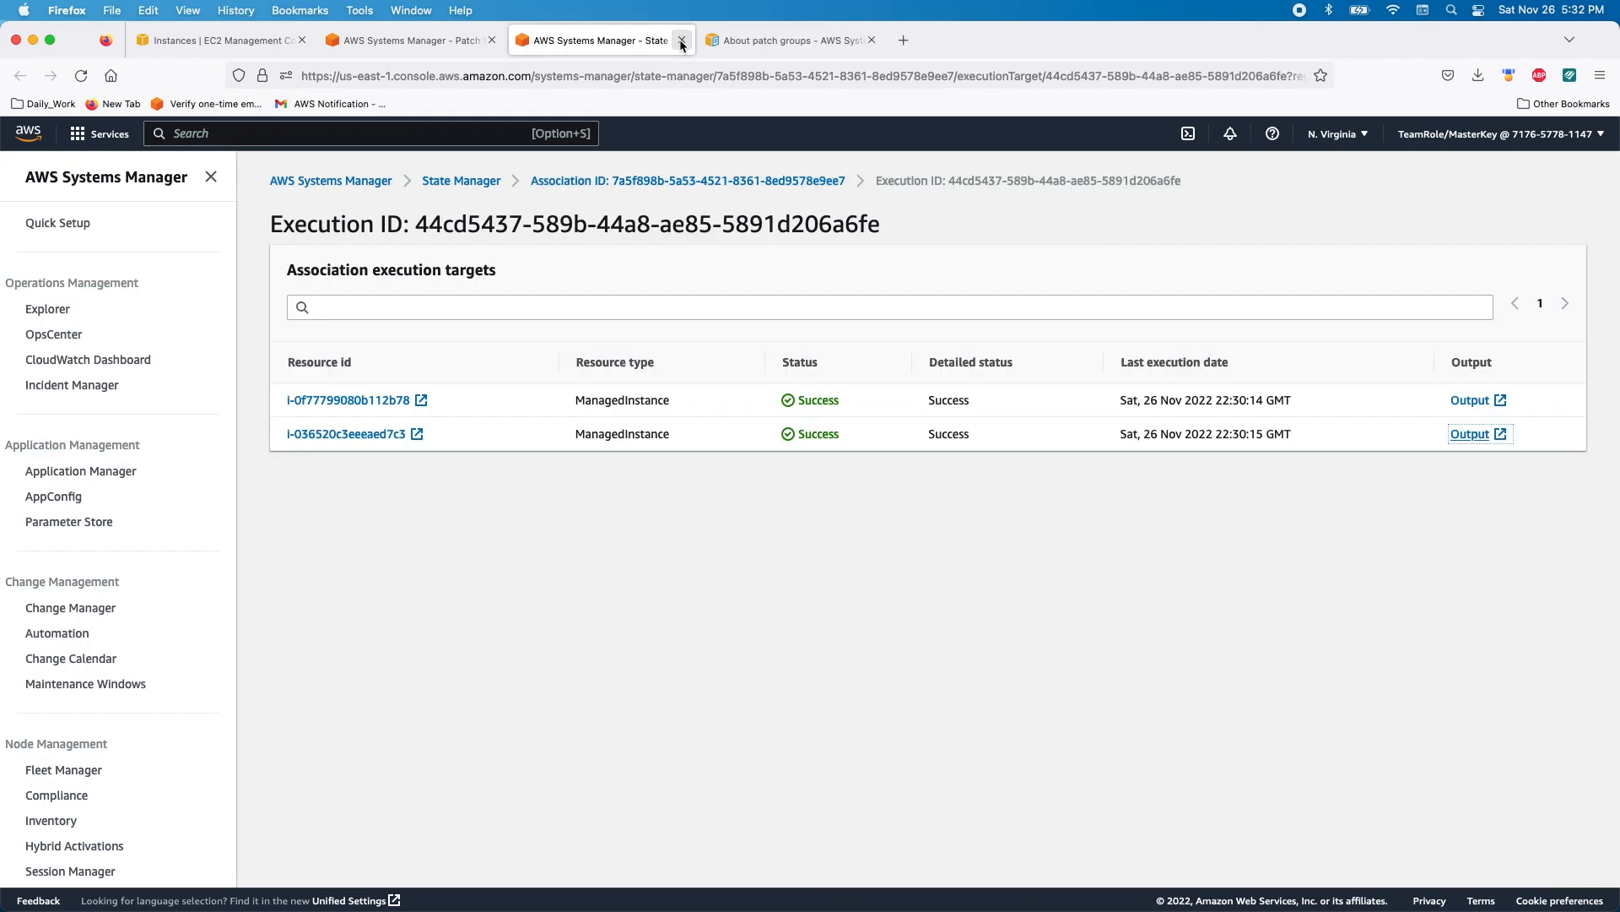
left_click(682, 41)
scroll(188, 471, "down", 5)
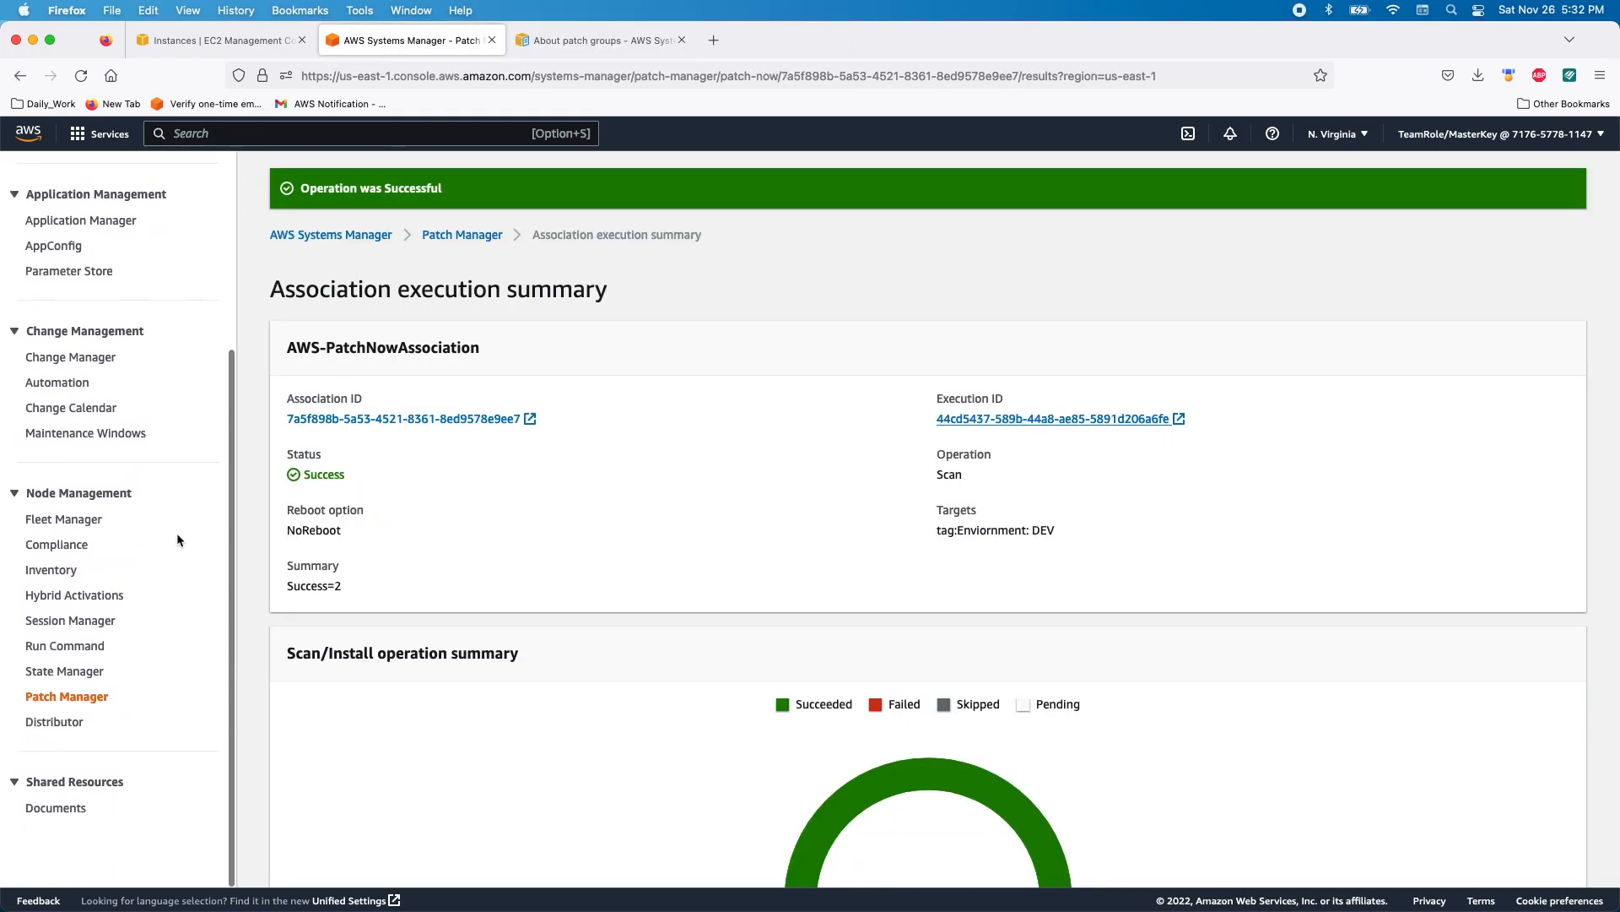
left_click(66, 701)
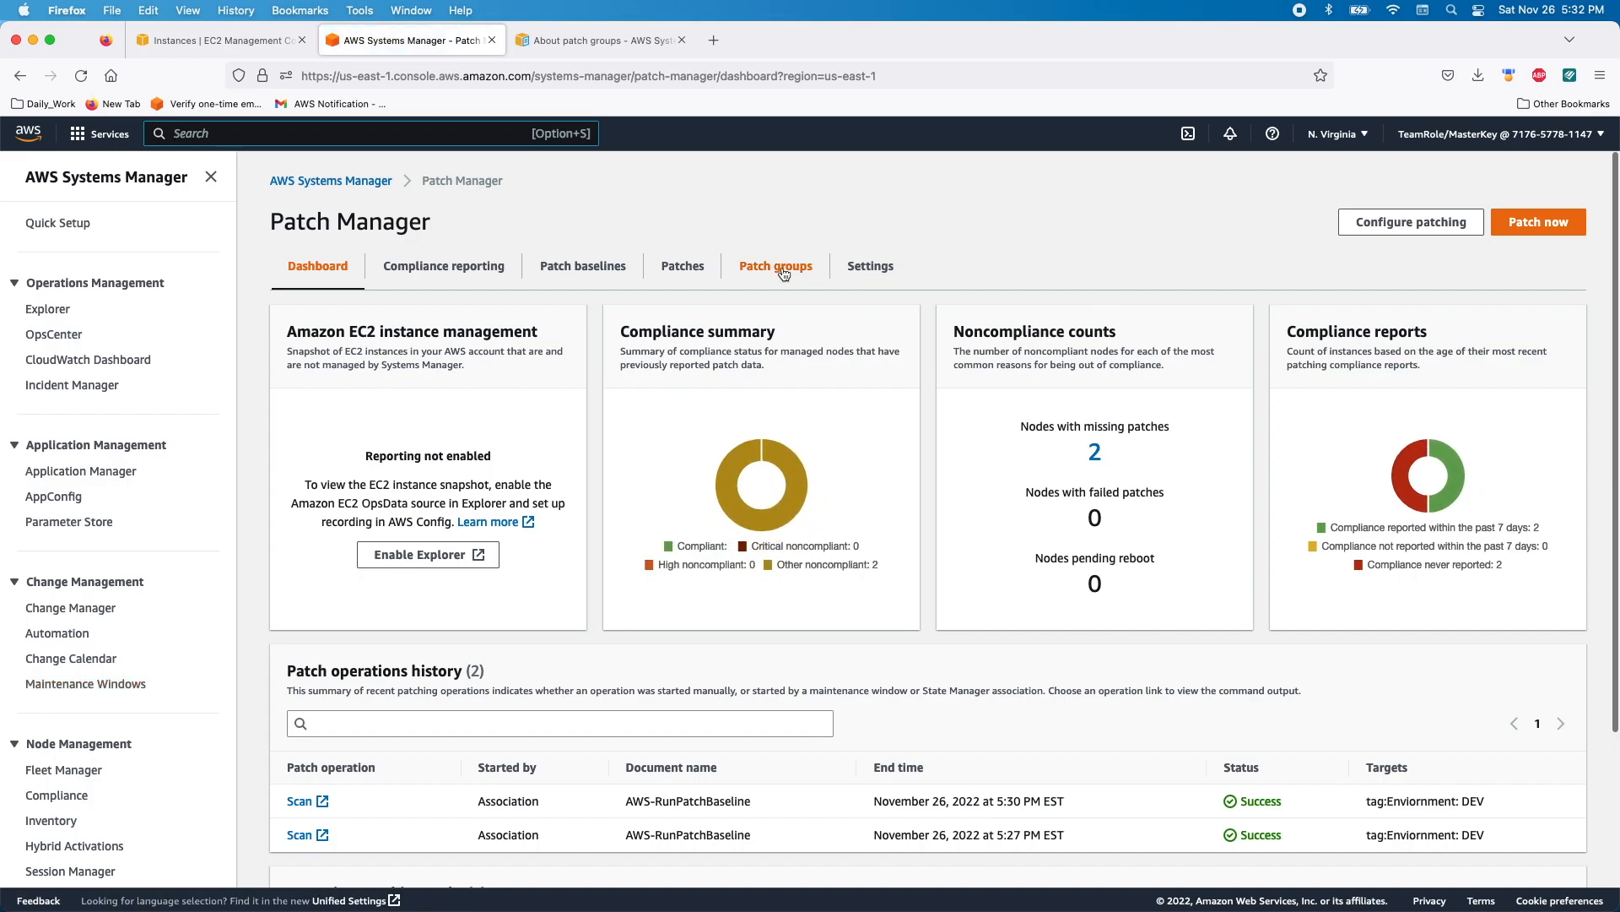
- Find the custom patch baselines at the end of the baseline list and select Linux_PROD_BaseLine_OS
left_click(582, 266)
scroll(661, 444, "down", 3)
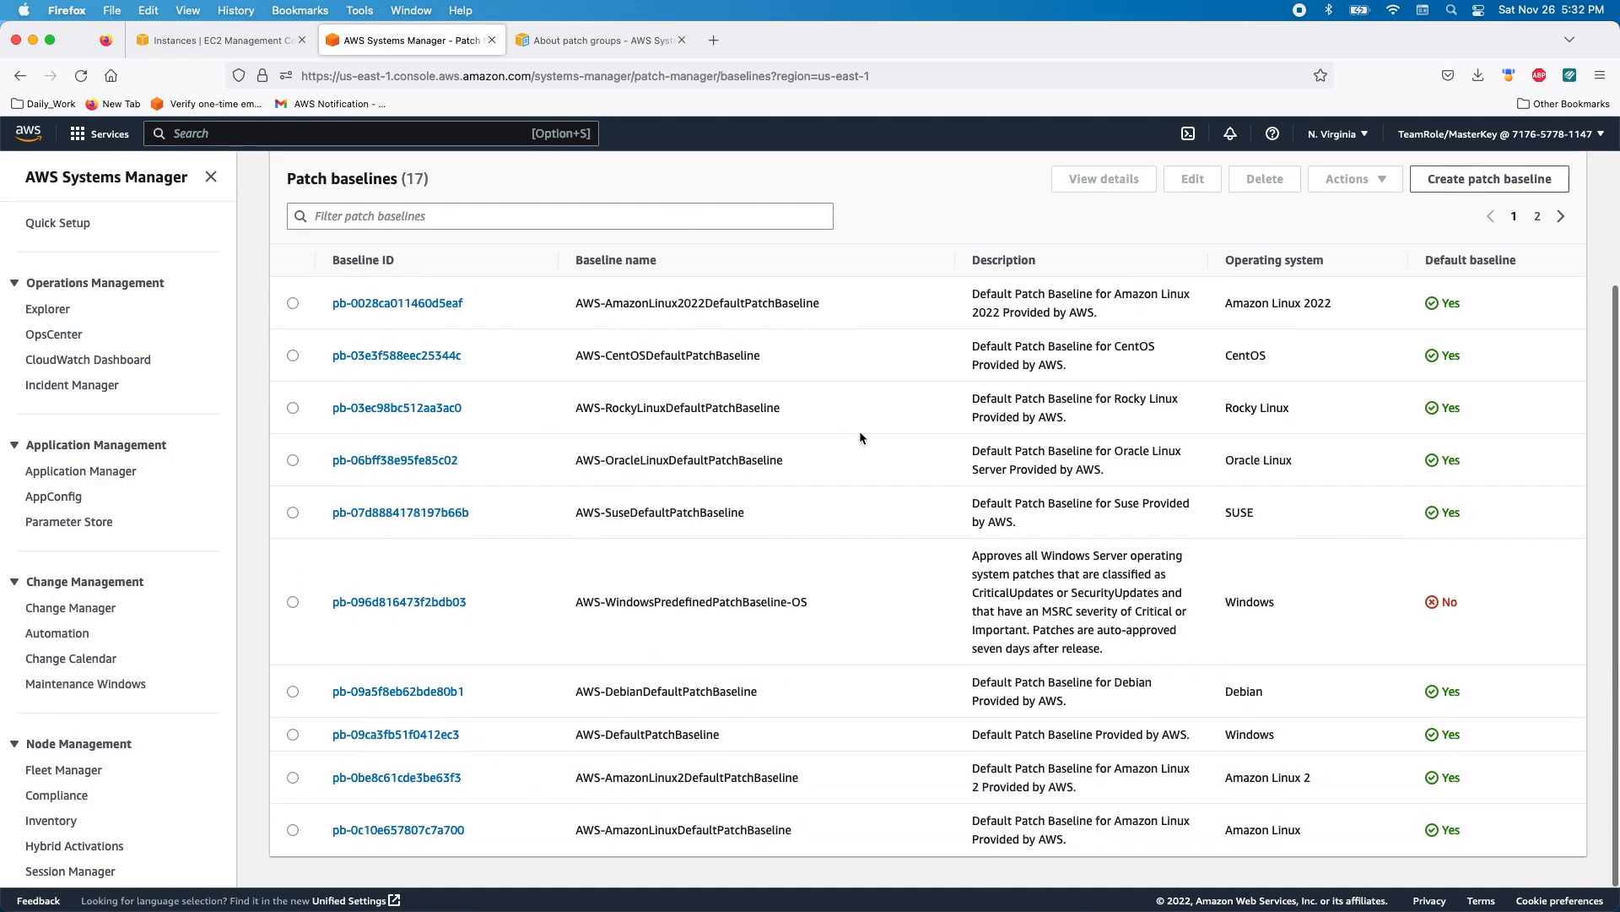
left_click(1538, 211)
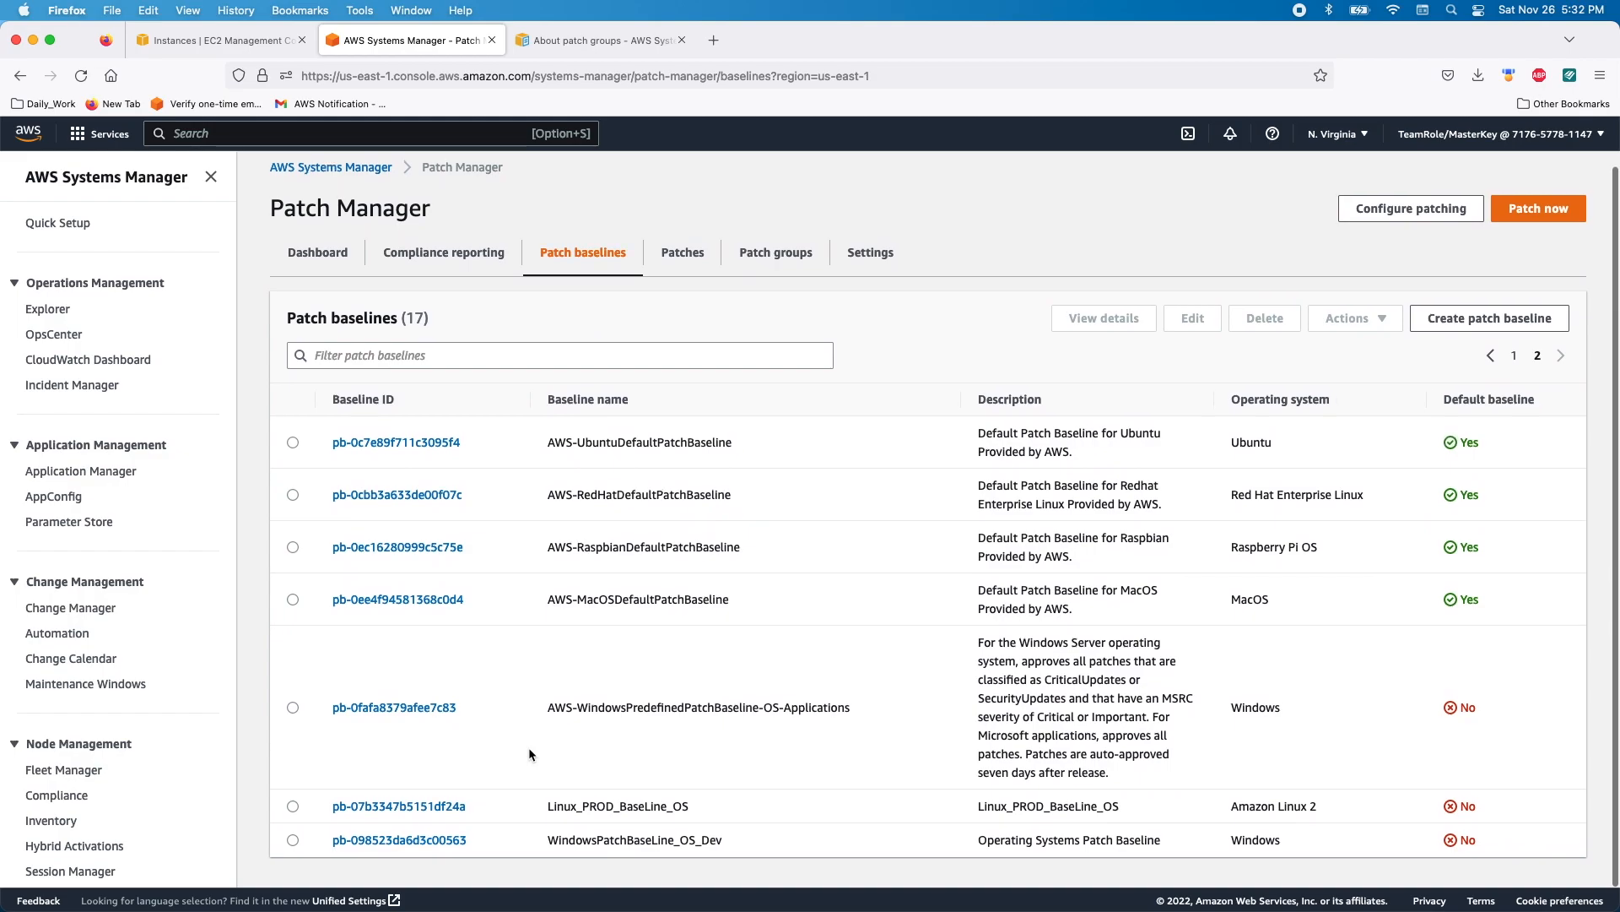
left_click(293, 807)
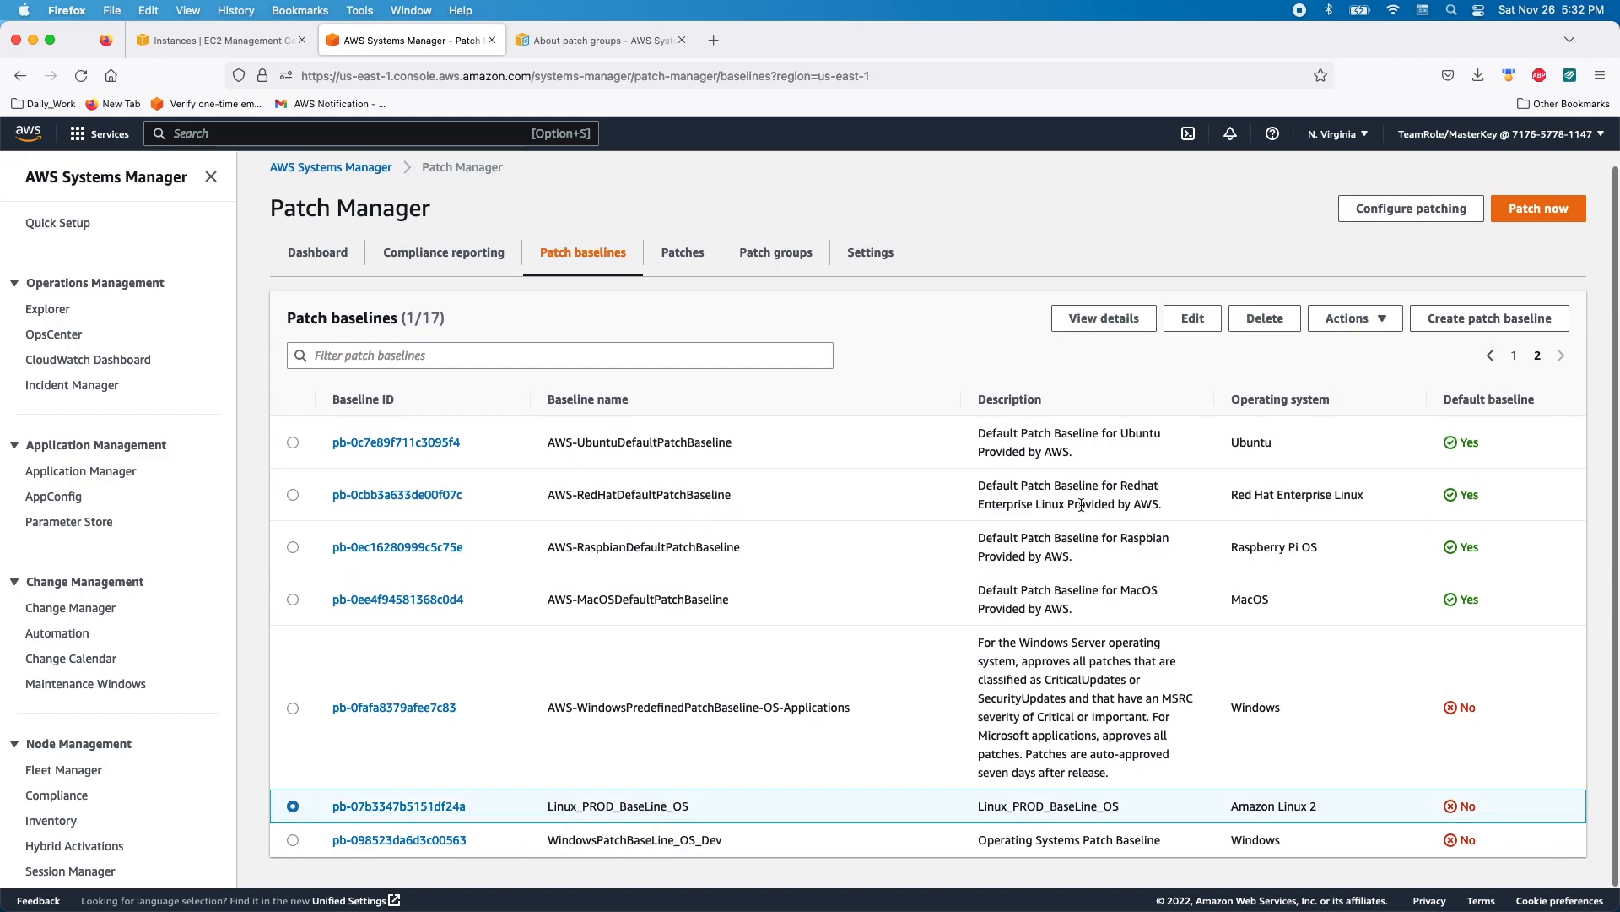
- Start an on-demand patching request using Scan and install, with the reboot option set to Reboot if needed
left_click(1561, 204)
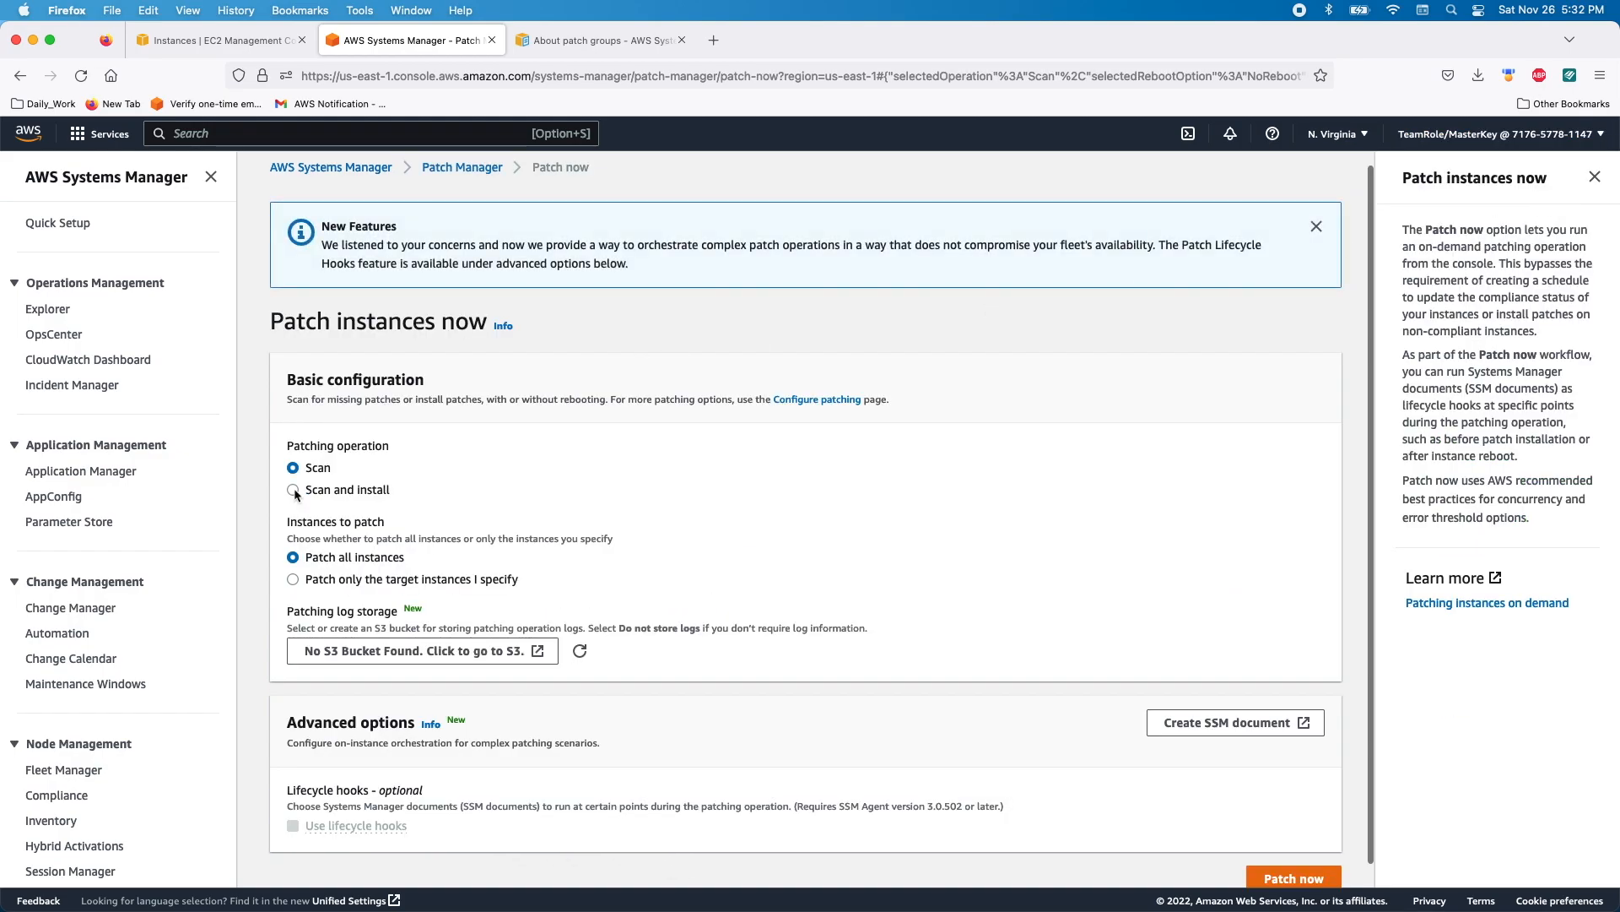
left_click(294, 491)
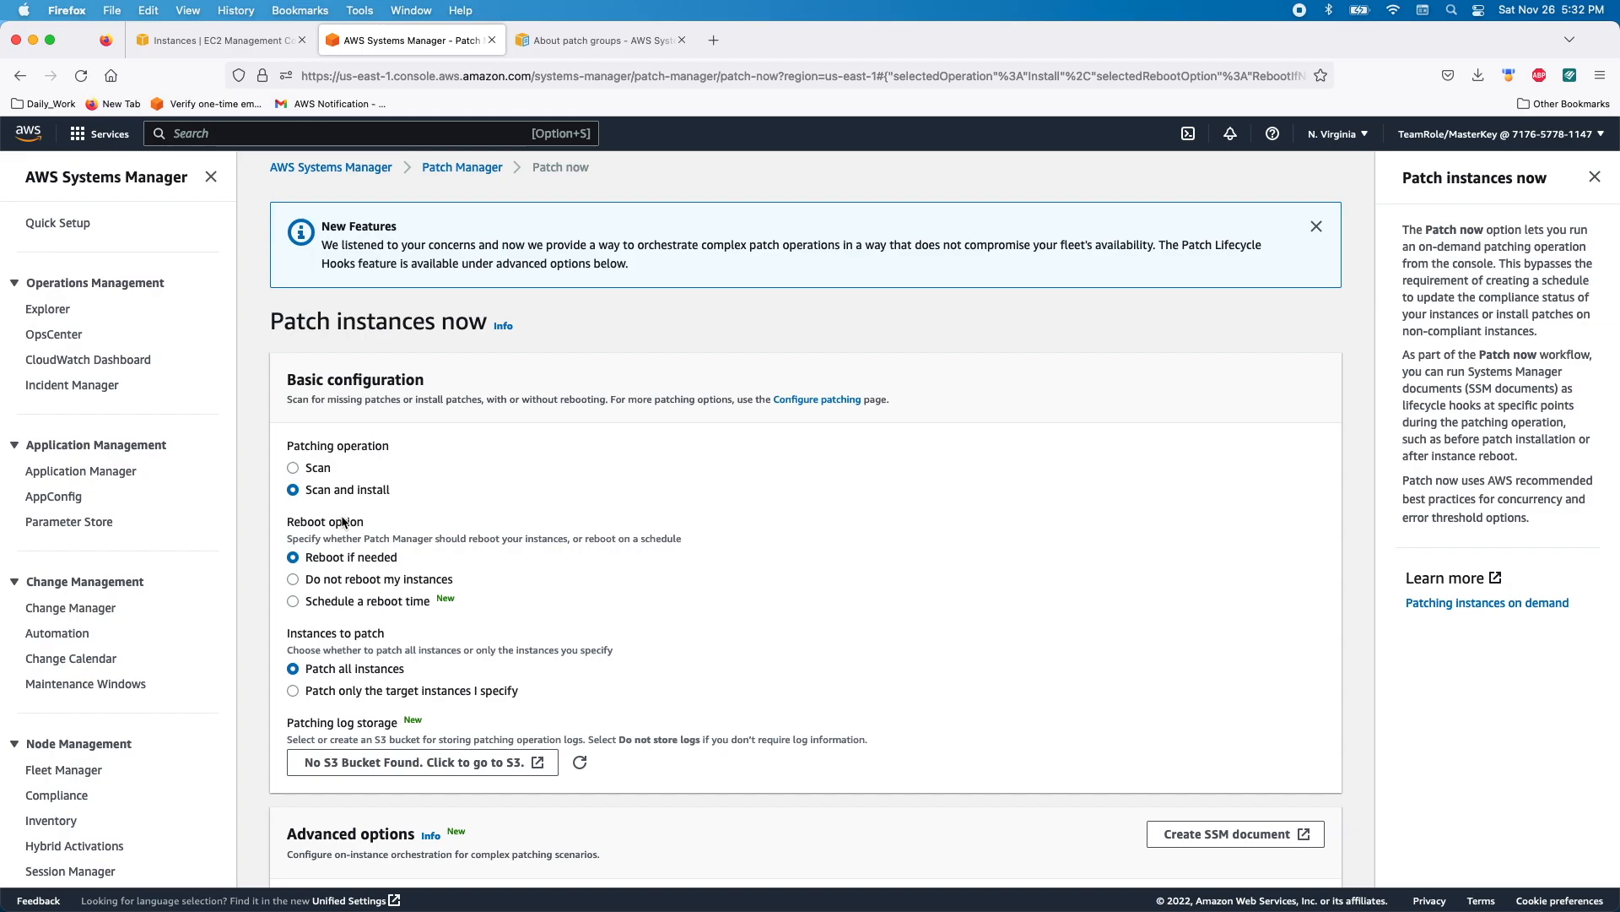
left_click(292, 601)
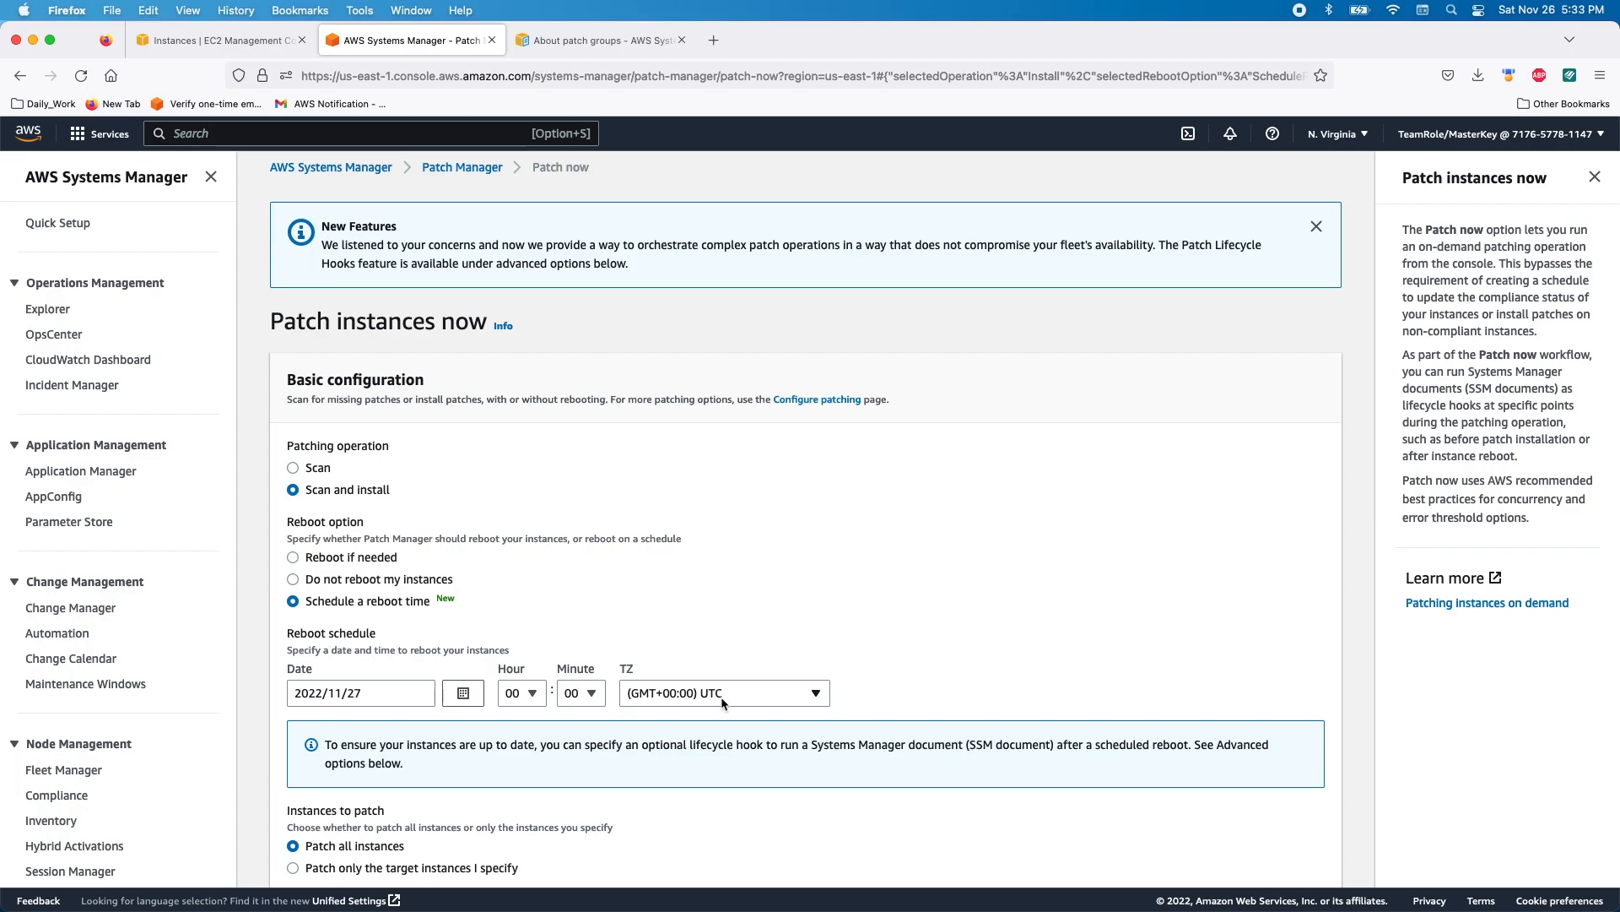
left_click(293, 557)
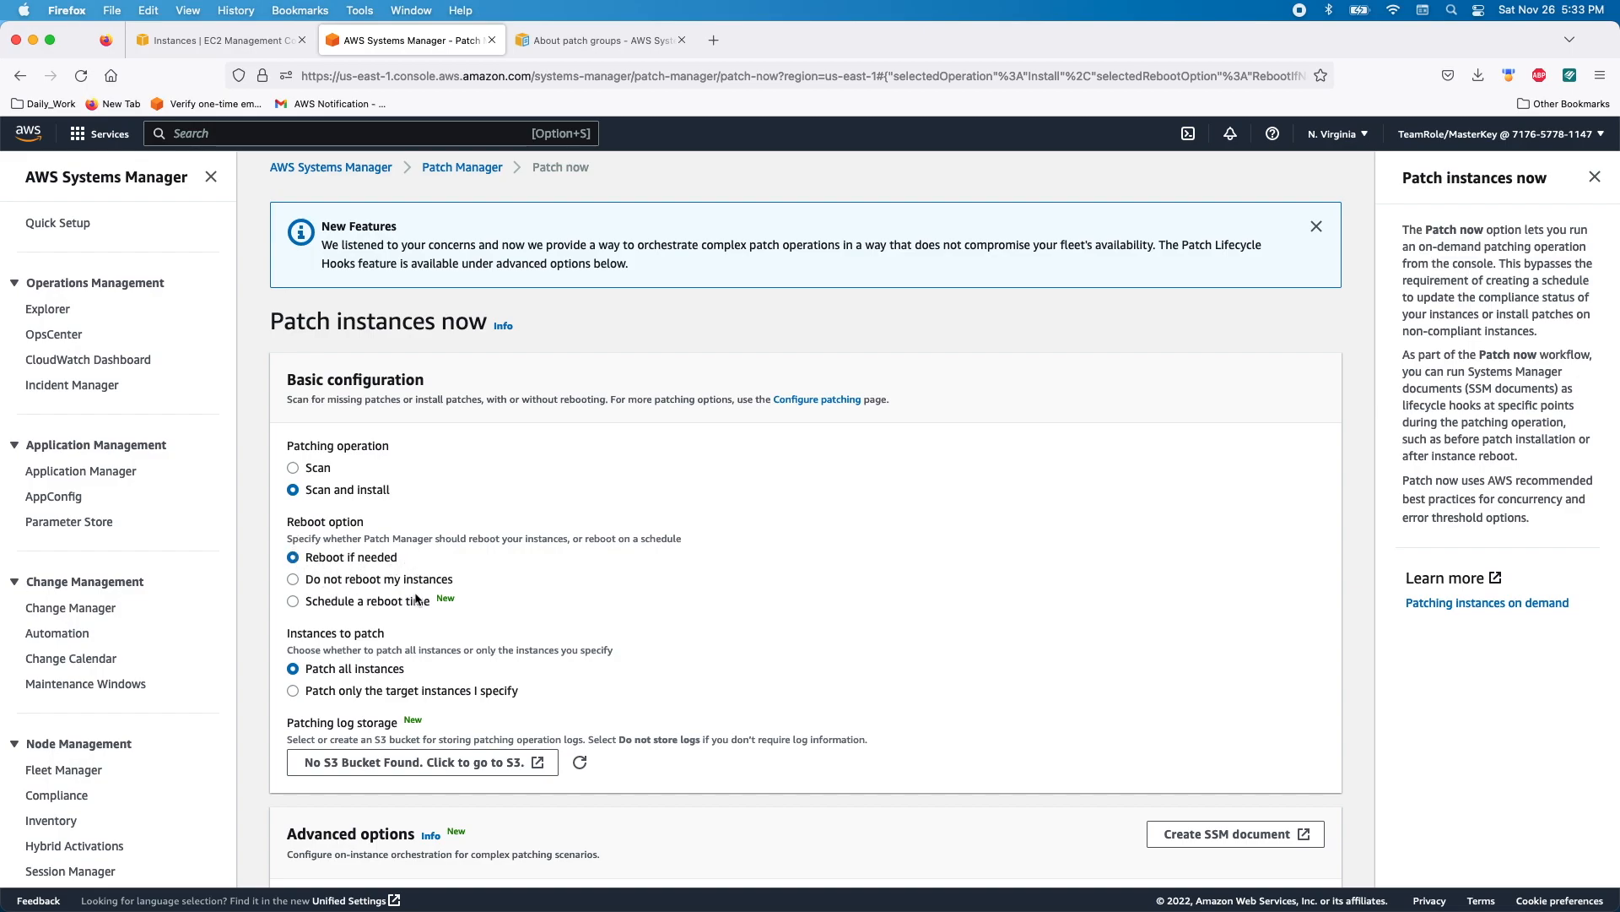
- Limit patching to specified target instances and enter the instance tag key Enviornment with the value DEV
scroll(405, 557, "down", 3)
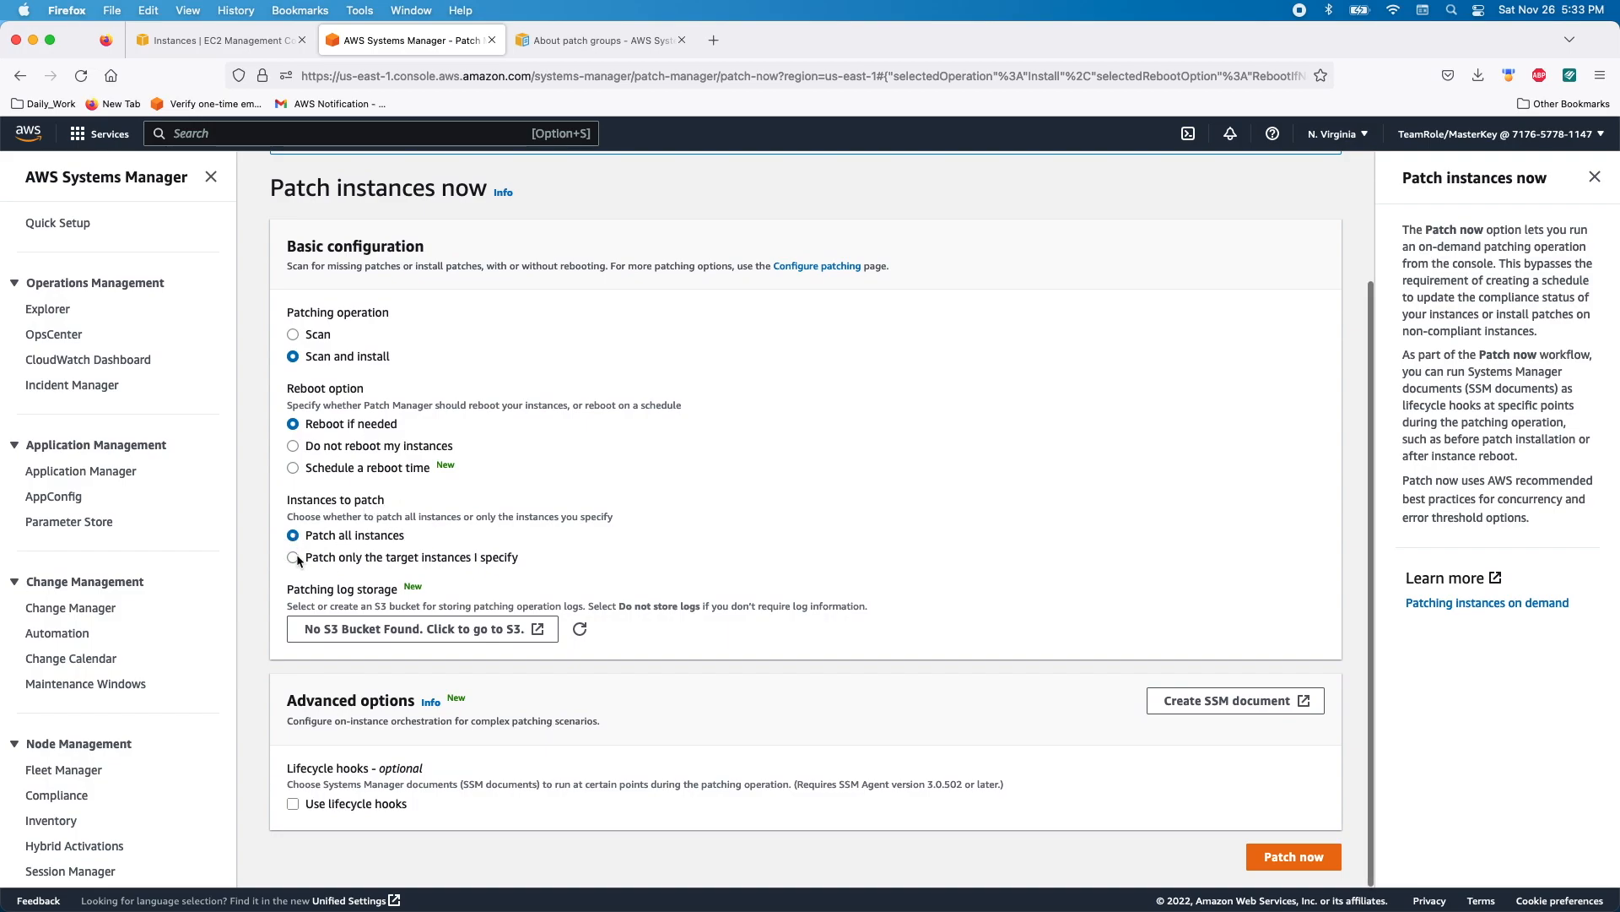
left_click(295, 557)
left_click(310, 717)
type("Enviornment")
key("Tab")
type("DEV")
- Enable lifecycle hooks, review the before installation, after installation and on exit options, and disable the hooks
scroll(770, 722, "down", 3)
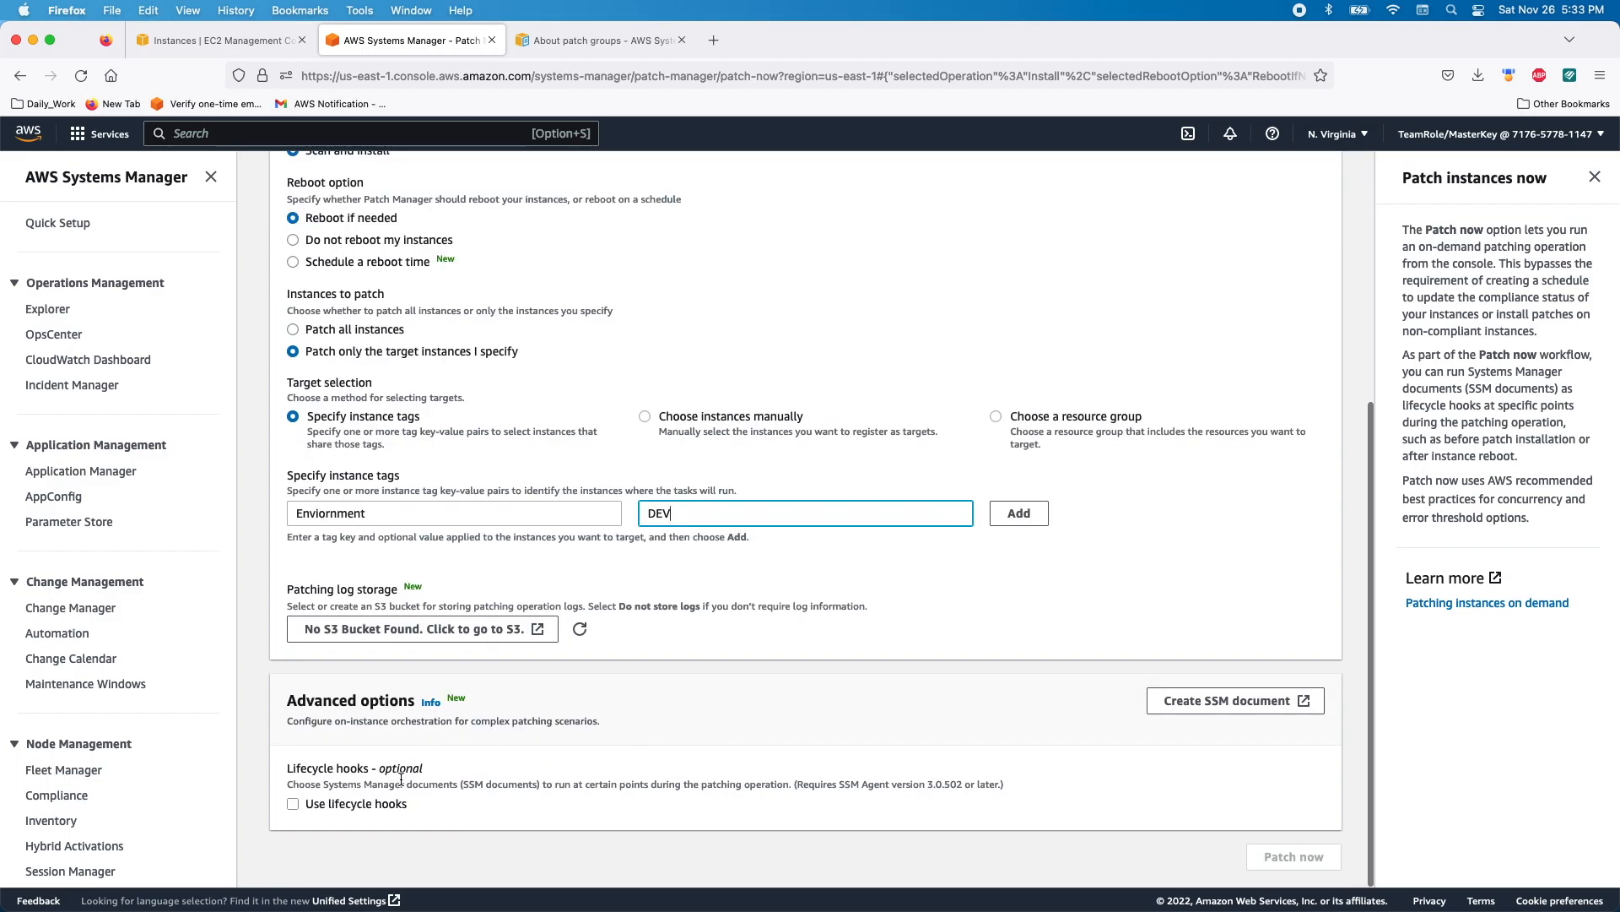
left_click(293, 803)
scroll(343, 787, "down", 5)
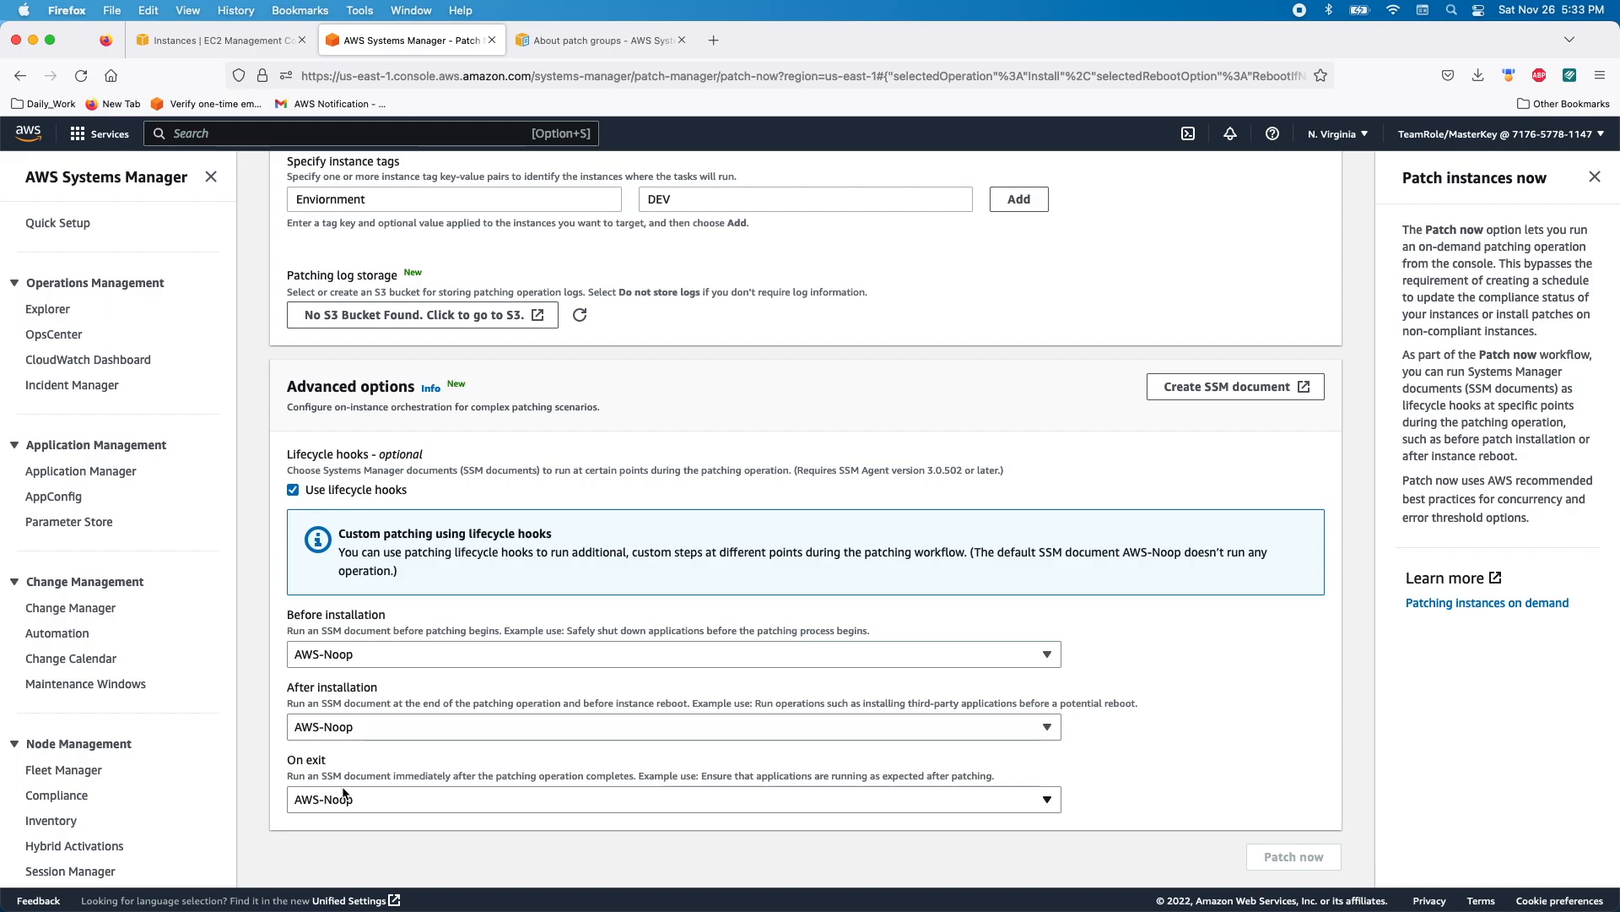
left_click(293, 491)
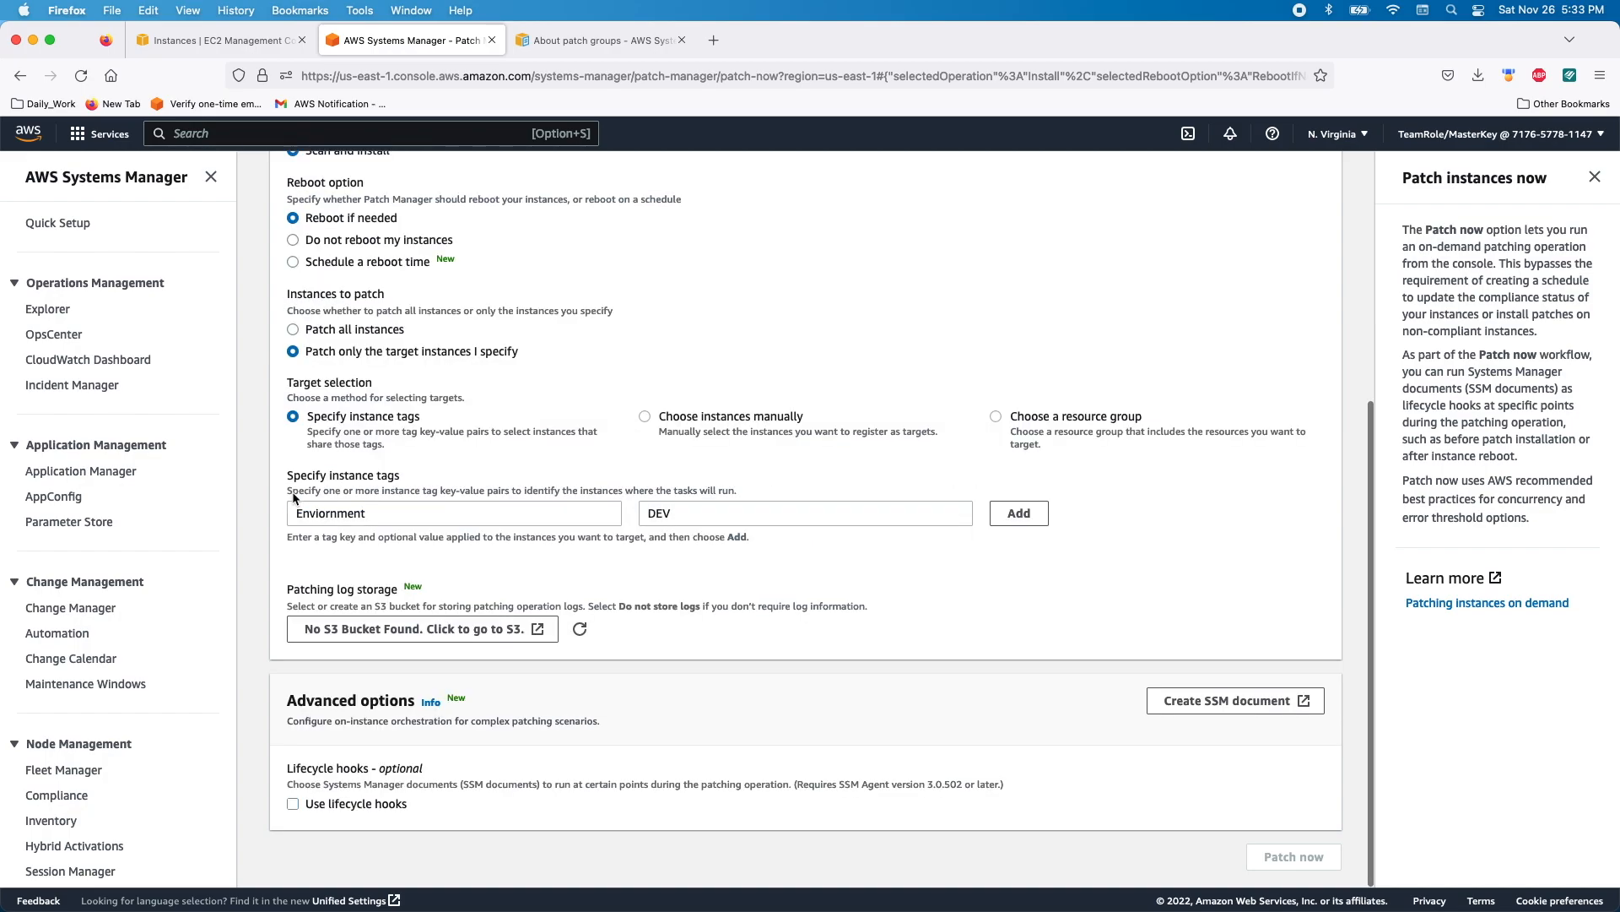
- Add the Enviornment: DEV tag as the patching target and launch the on-demand patch installation
scroll(329, 633, "up", 5)
scroll(328, 633, "down", 3)
left_click(1020, 674)
scroll(796, 672, "down", 3)
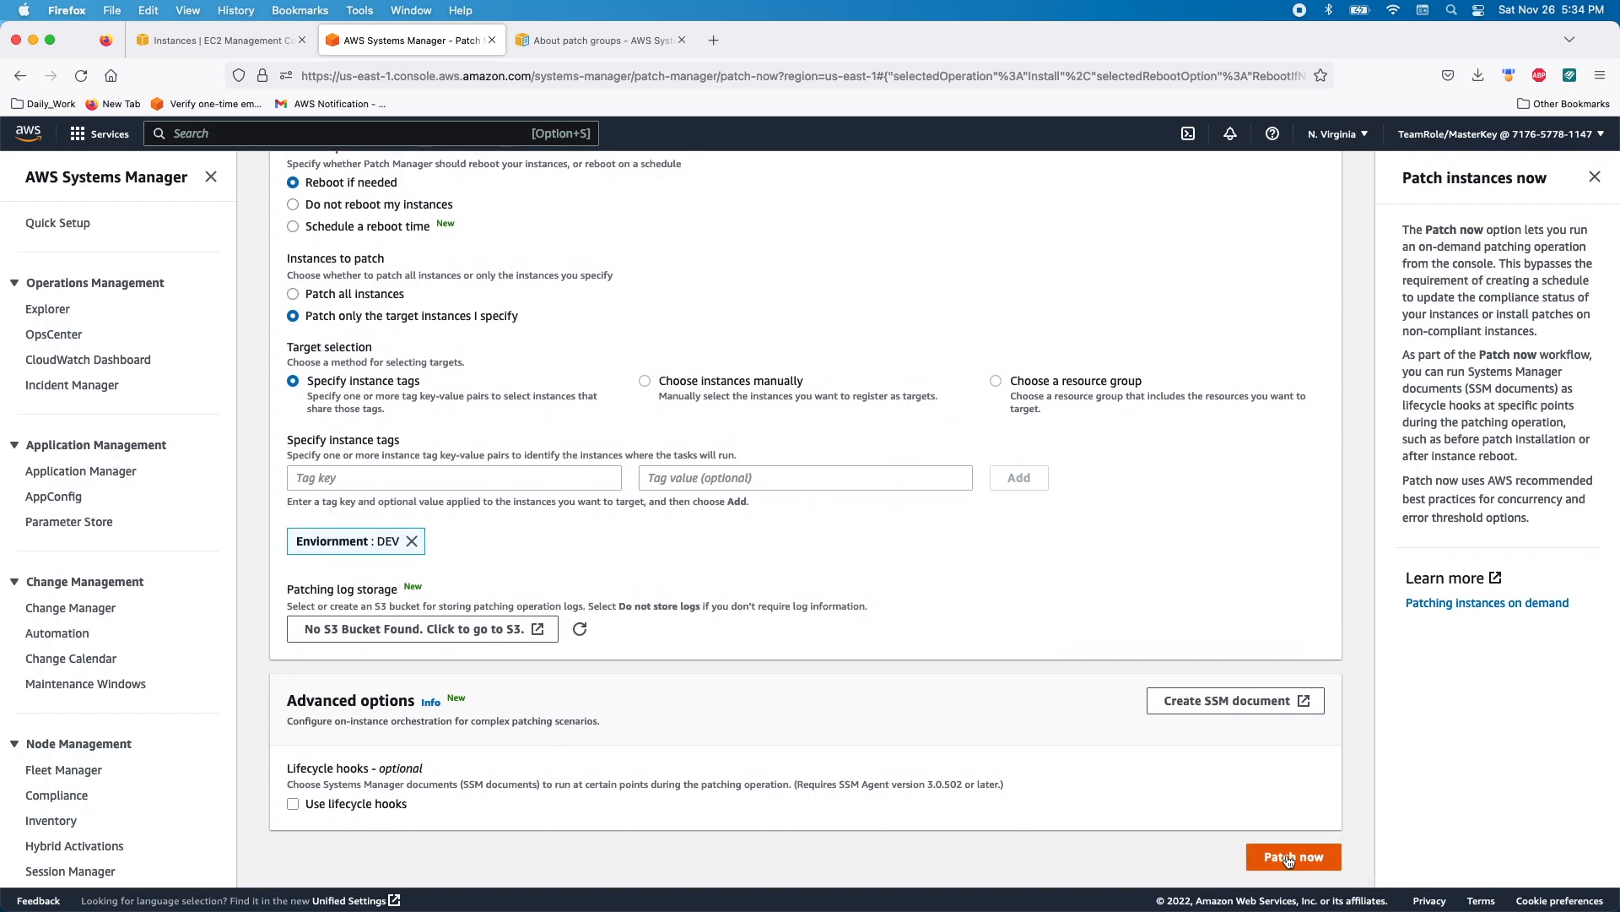
left_click(1289, 859)
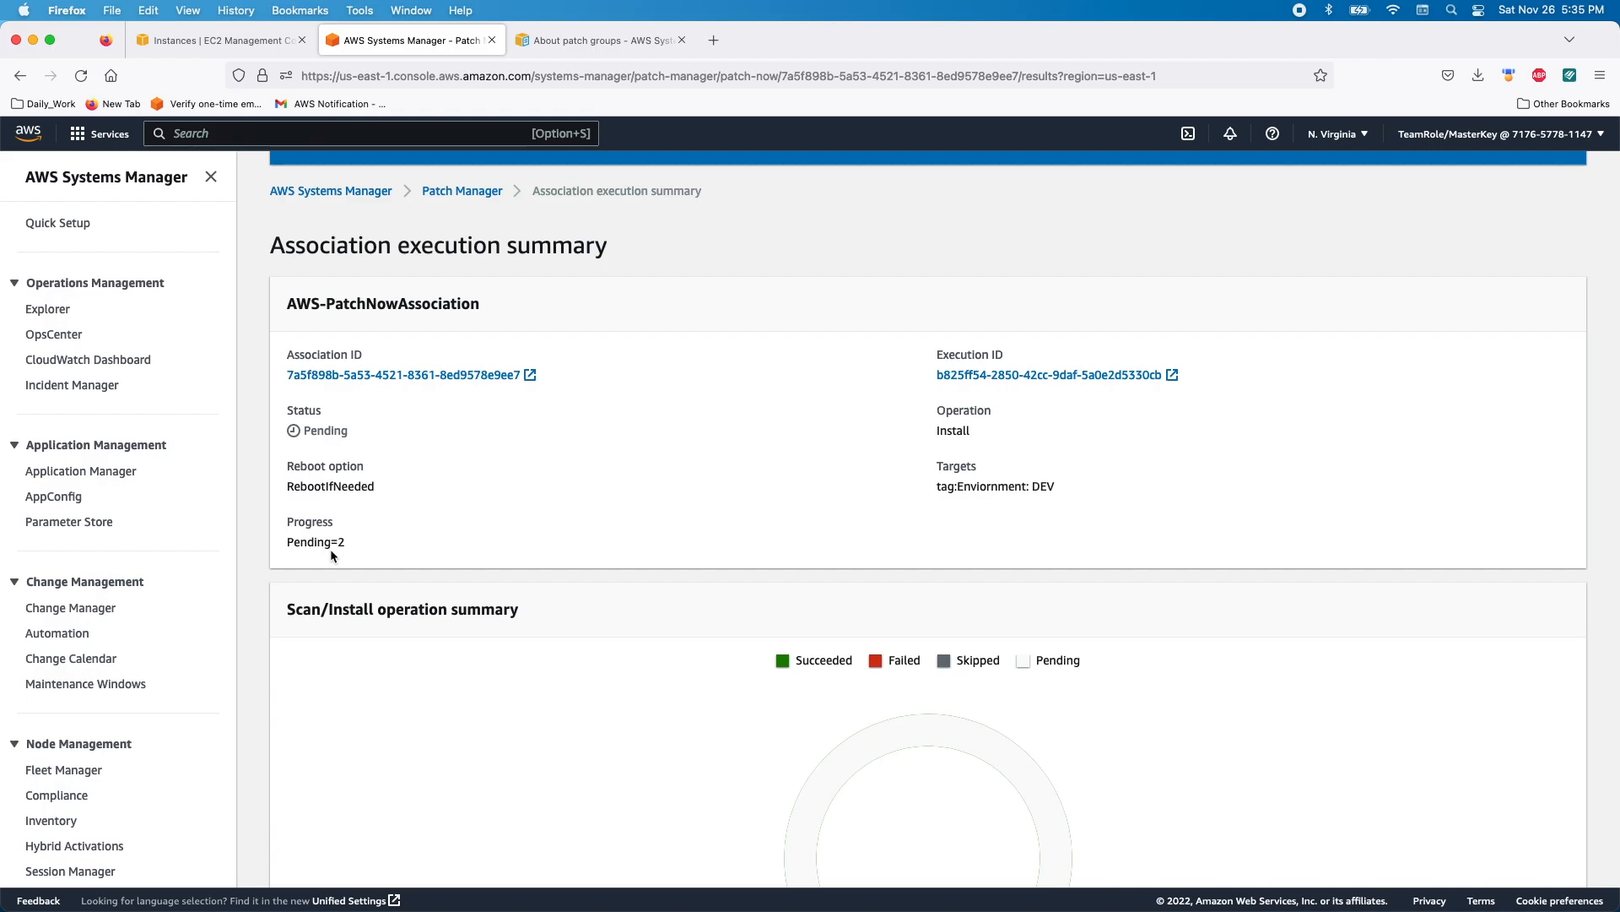
- Check the patch installation's progress in the execution targets and in the association execution summary
scroll(380, 557, "down", 1)
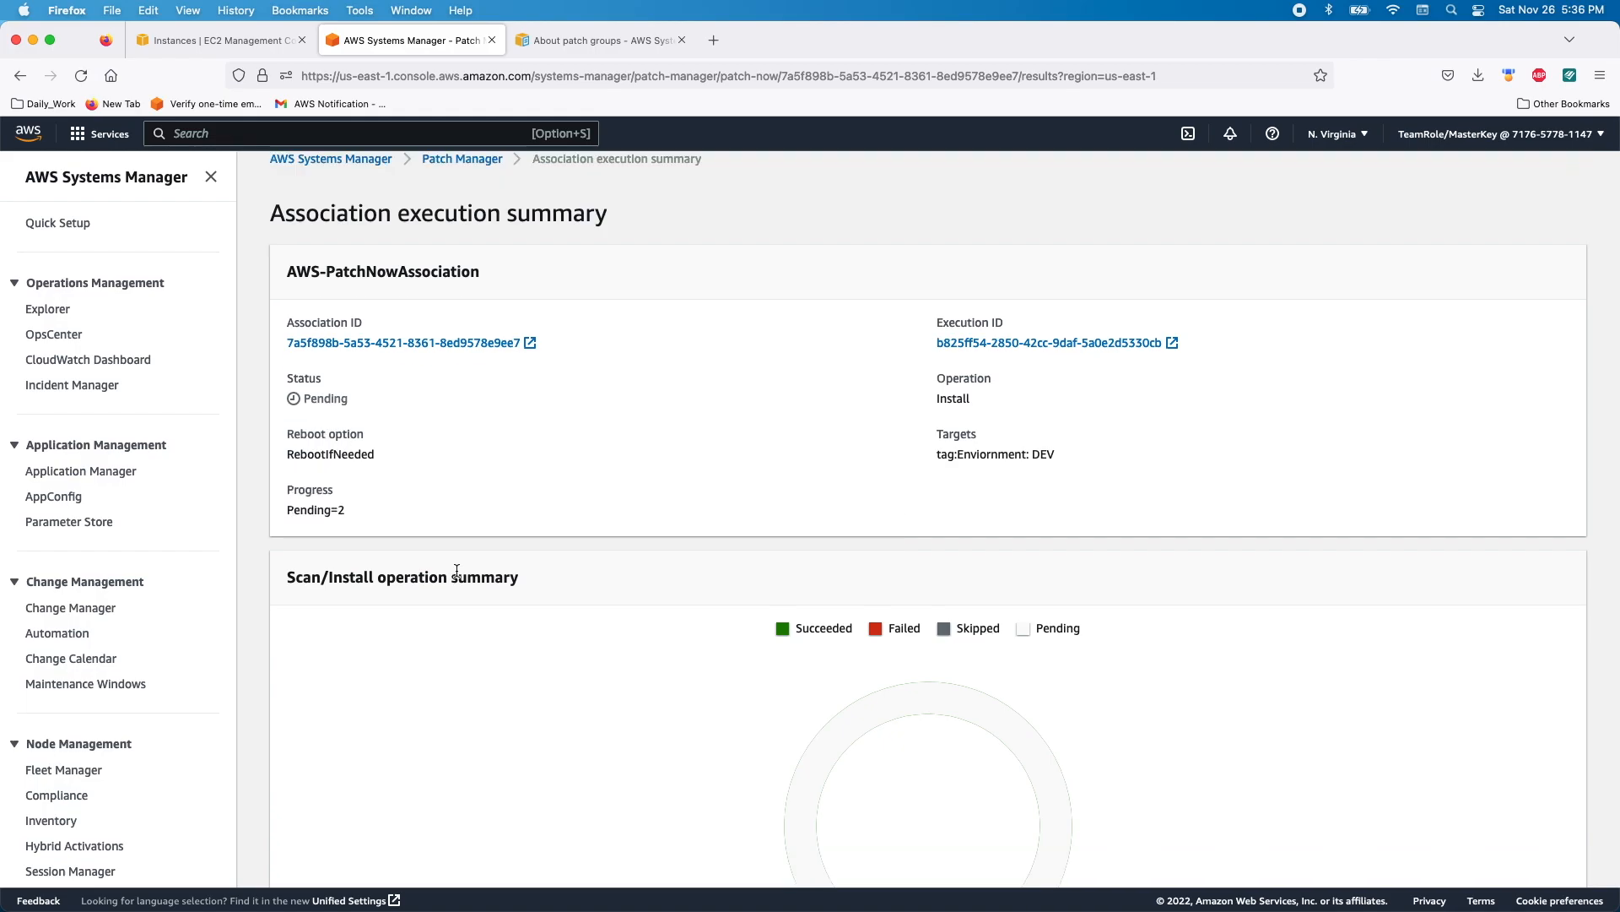
left_click(1002, 343)
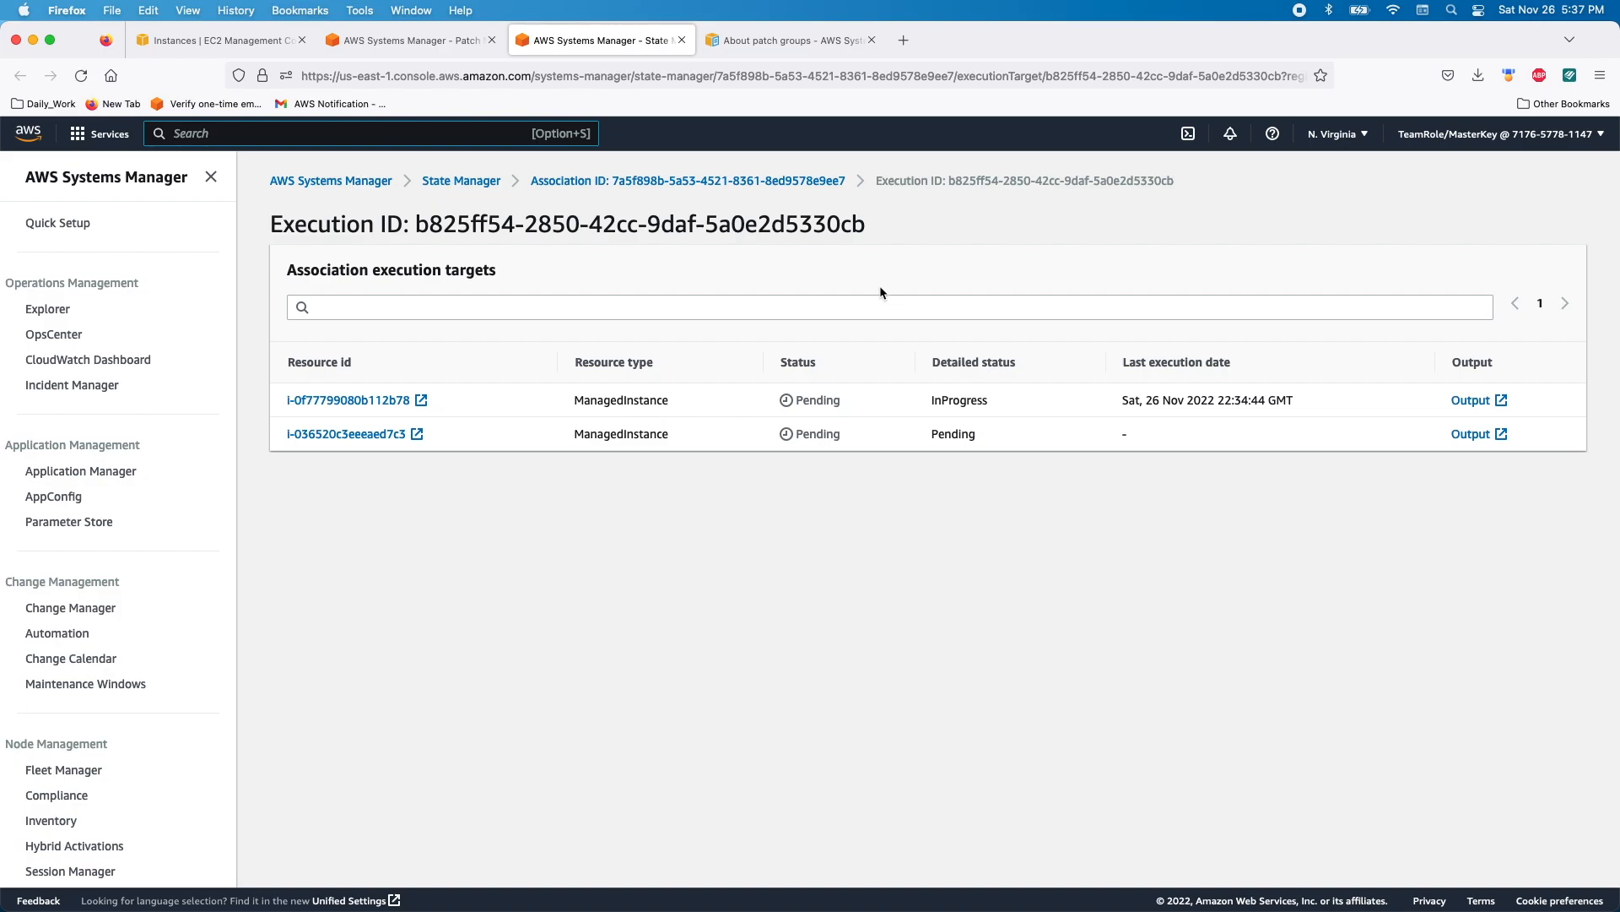
left_click(420, 41)
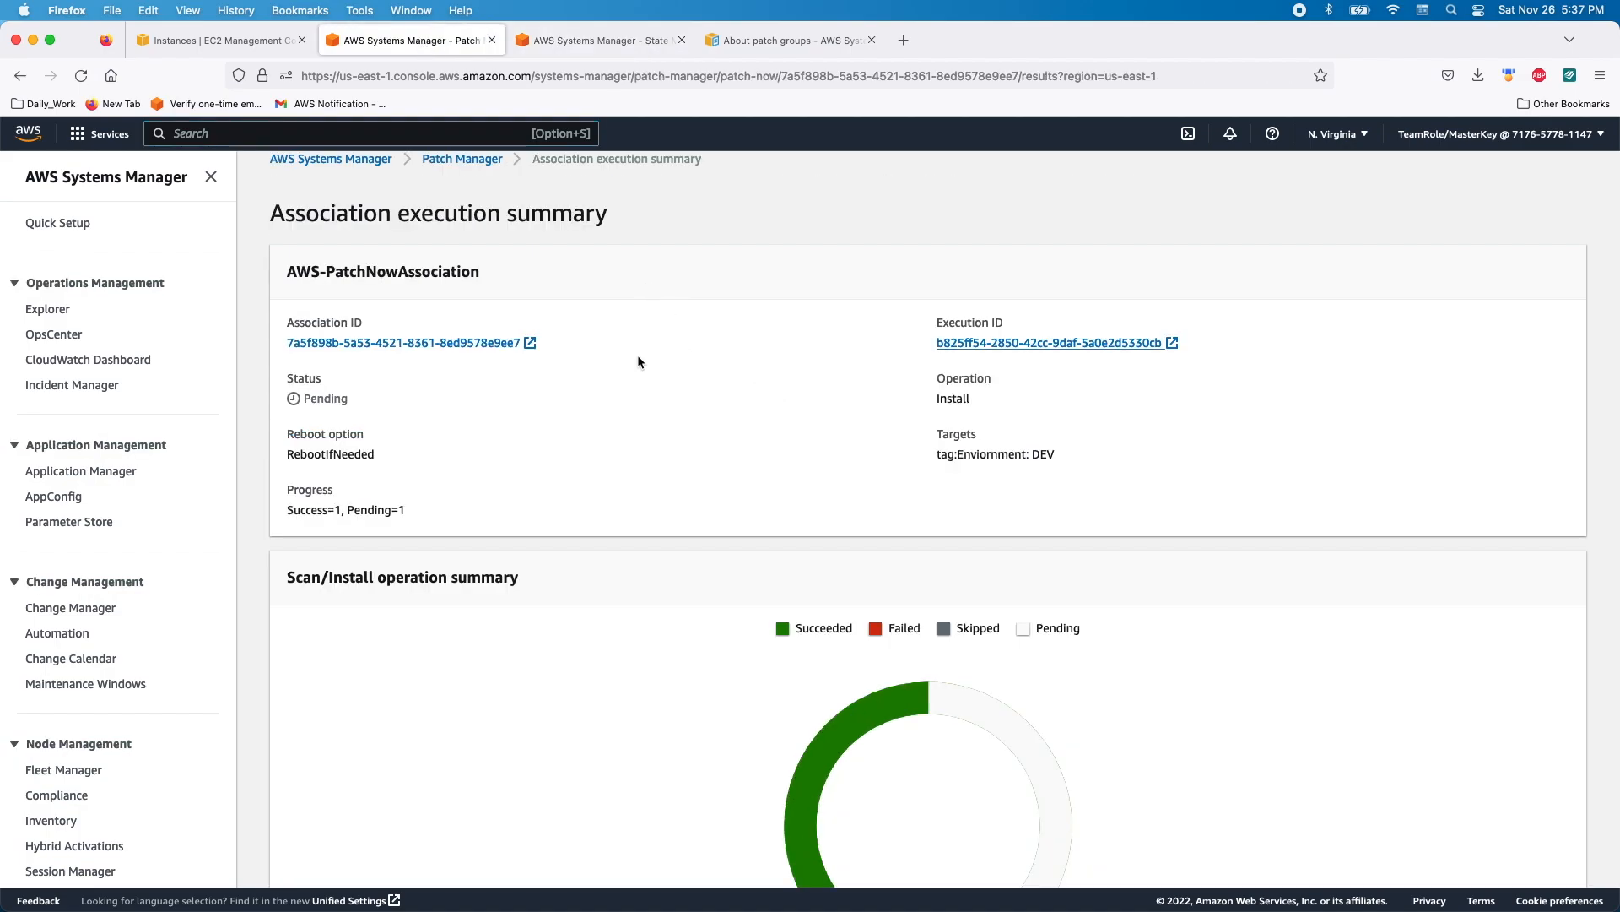
scroll(637, 357, "down", 3)
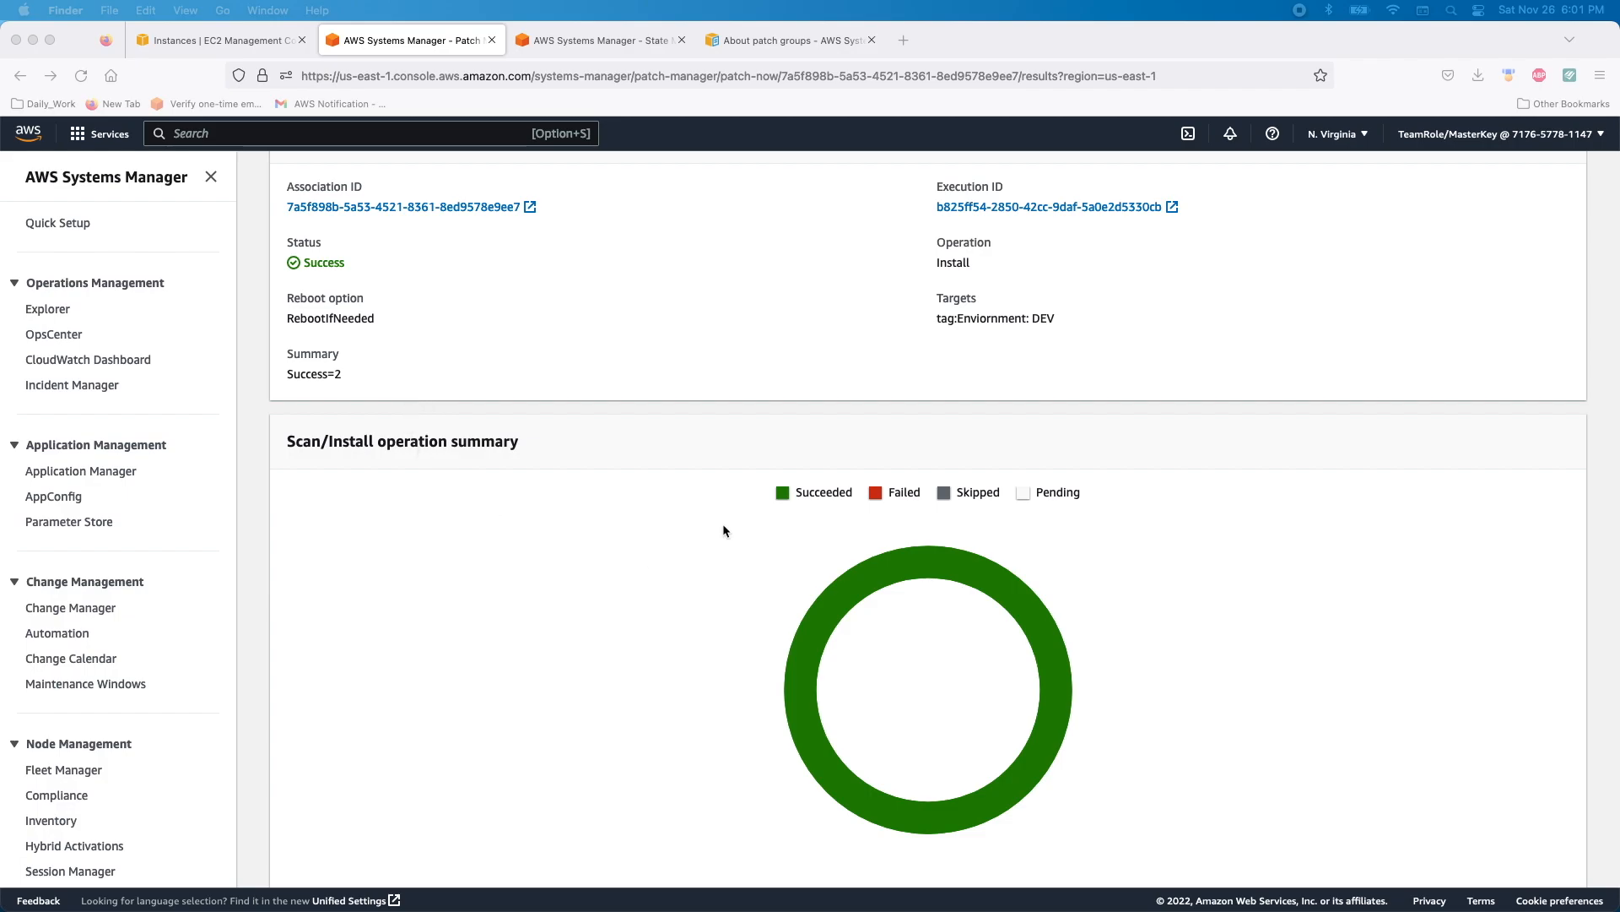
- Review the install summary and reboot option, close the old execution targets page, and reopen the execution's targets
left_click(338, 373)
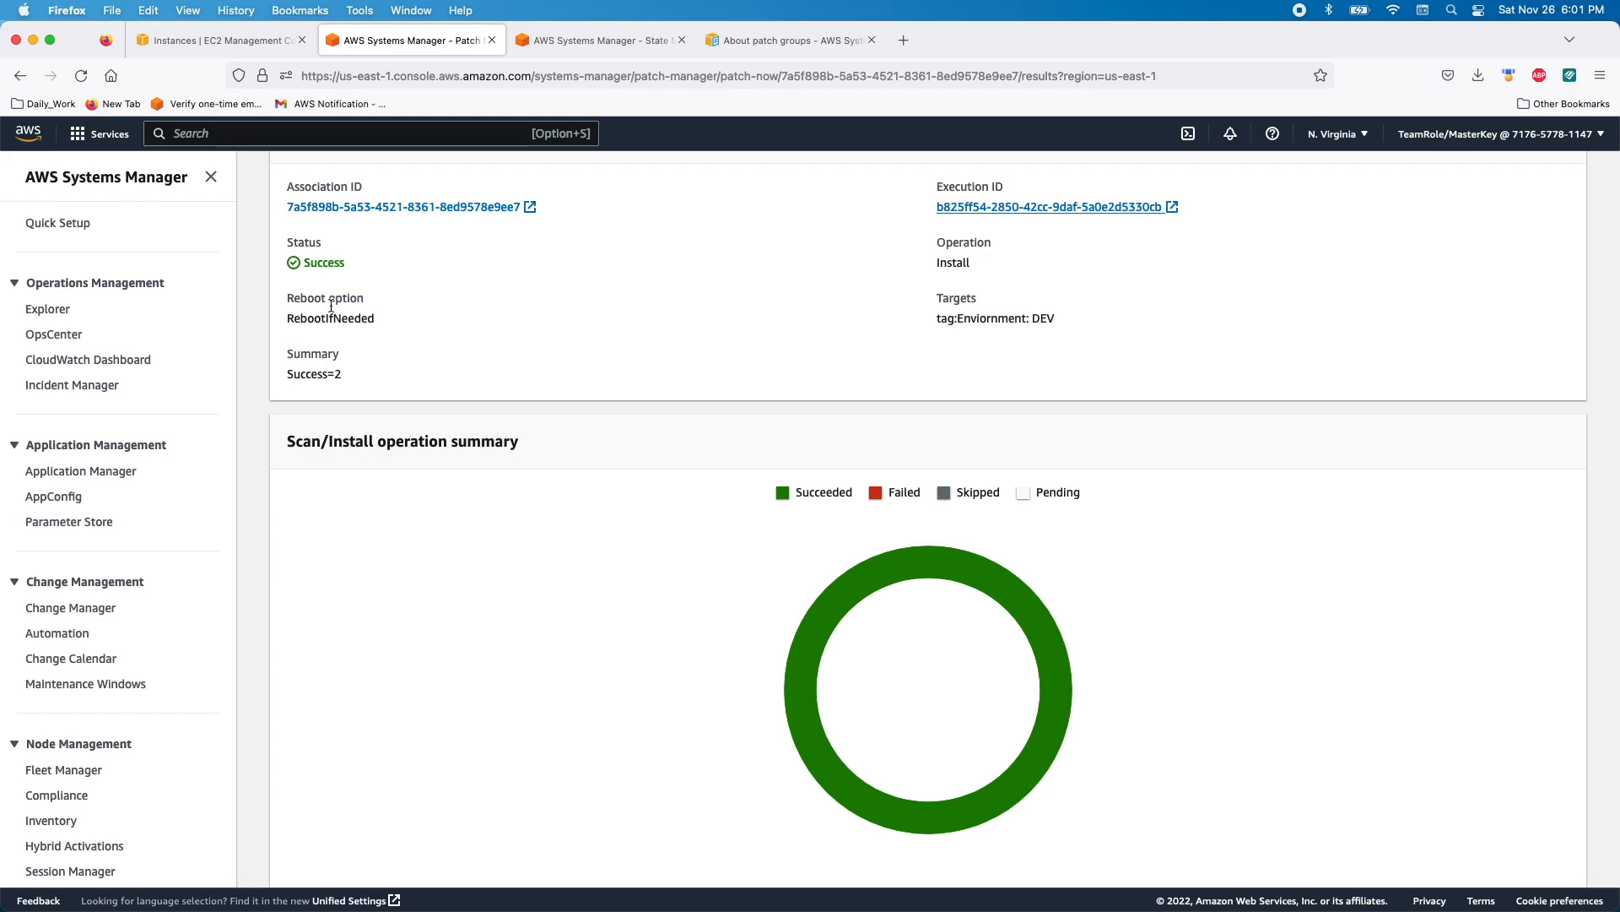
left_click_drag(289, 319, 365, 334)
left_click(682, 39)
left_click(993, 208)
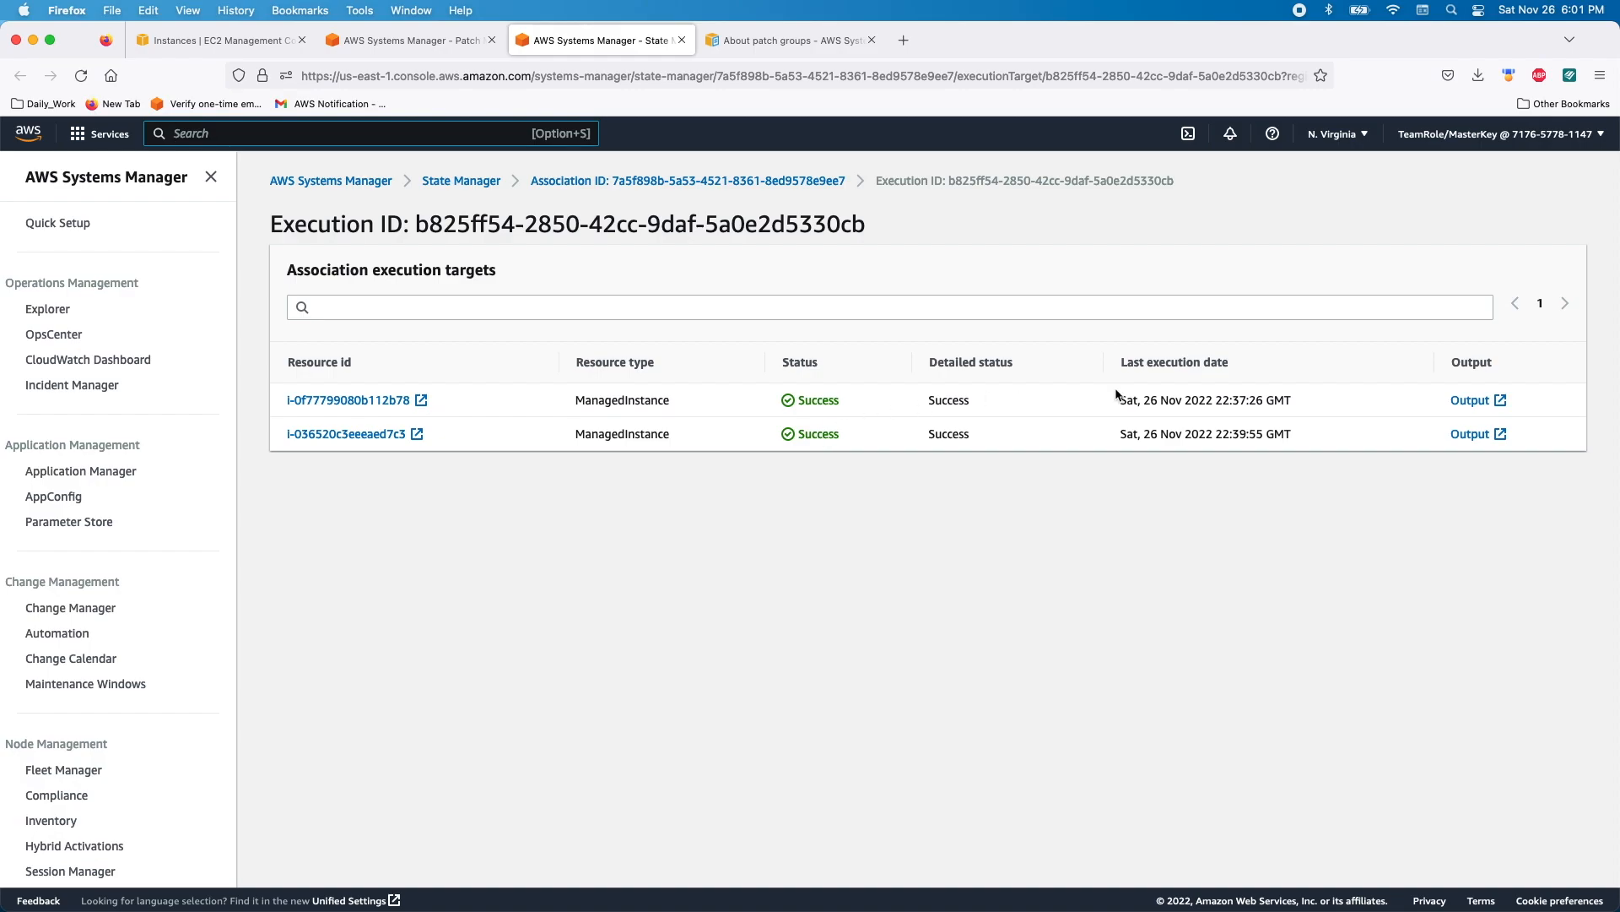
- Open the first target instance's output from the install execution and review its PatchLinux output and error logs
left_click(1470, 400)
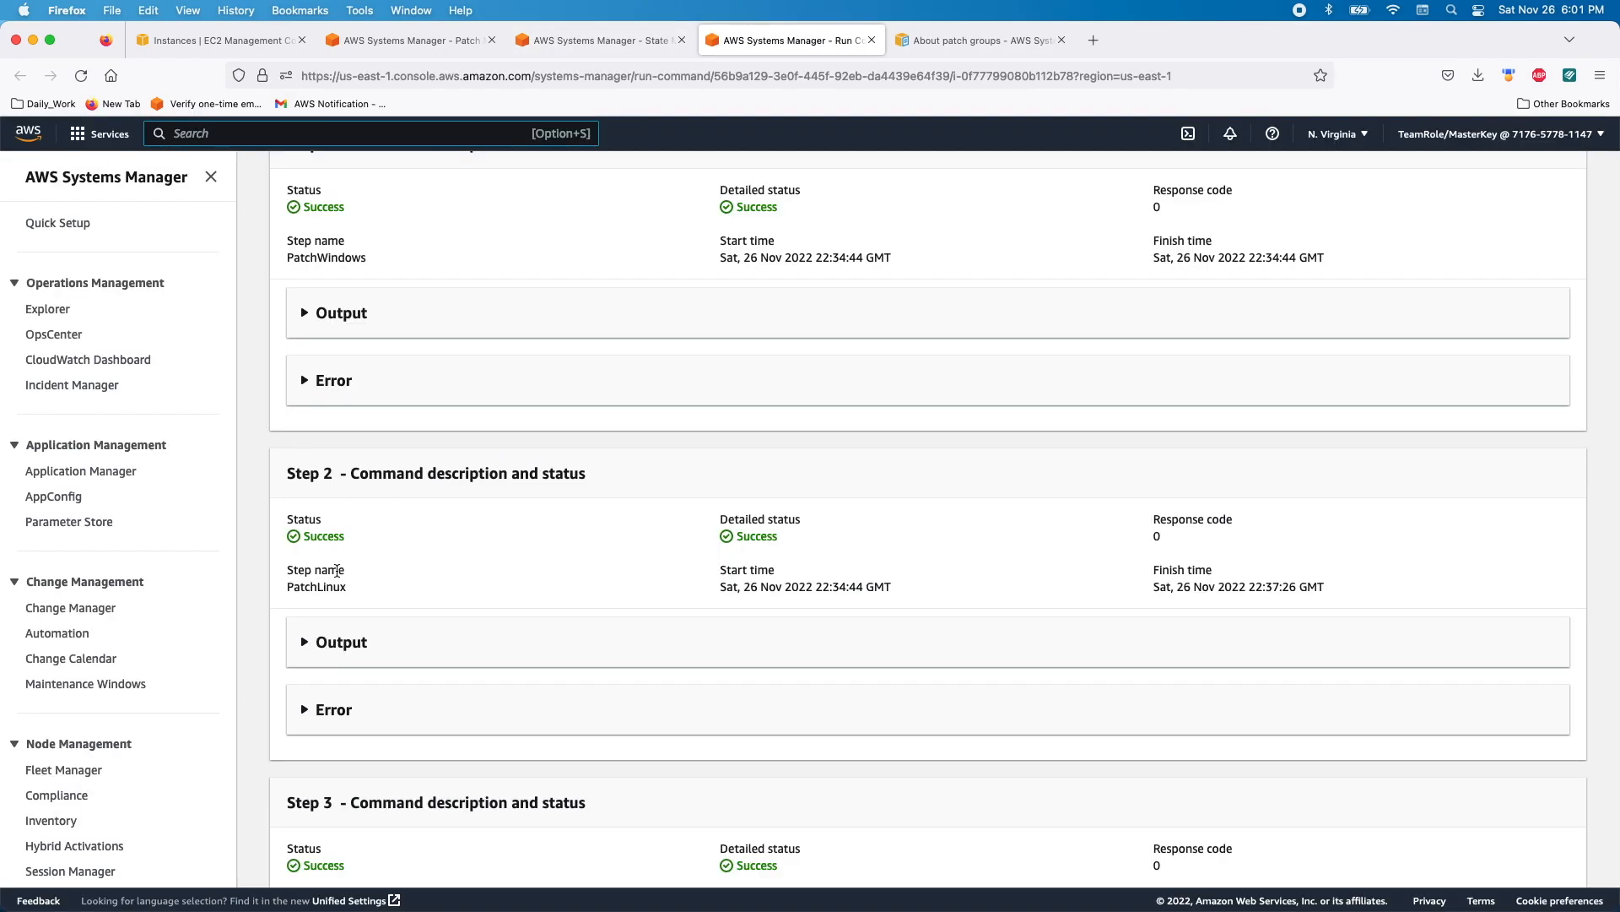
left_click(306, 642)
scroll(426, 611, "down", 5)
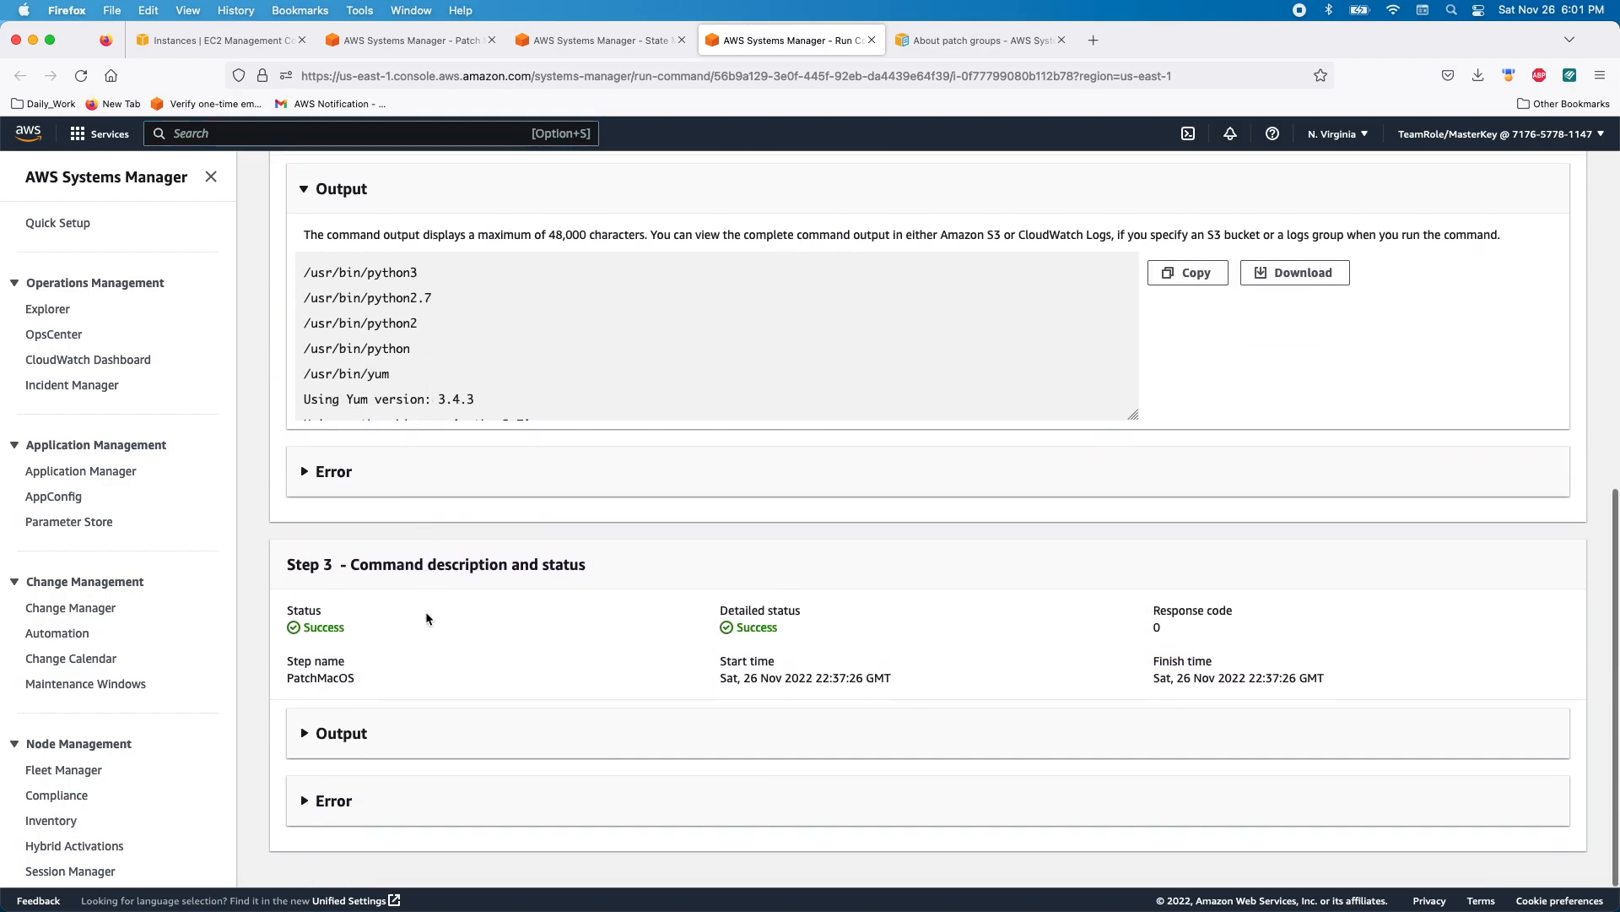
scroll(500, 481, "up", 2)
scroll(519, 431, "down", 2)
scroll(519, 431, "down", 20)
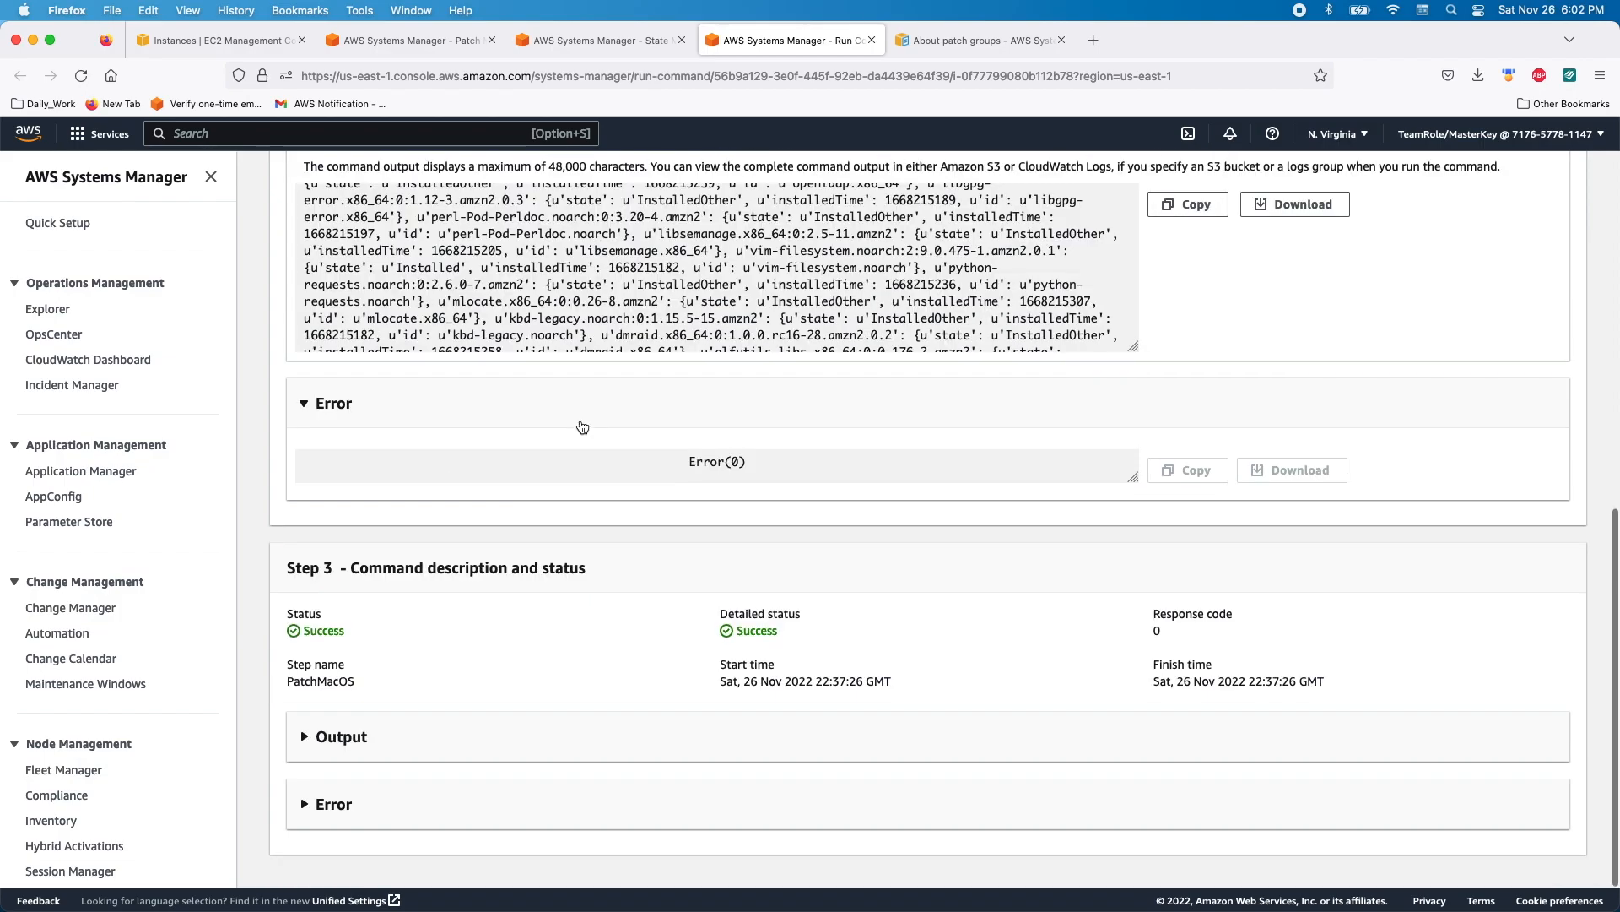
scroll(580, 422, "up", 8)
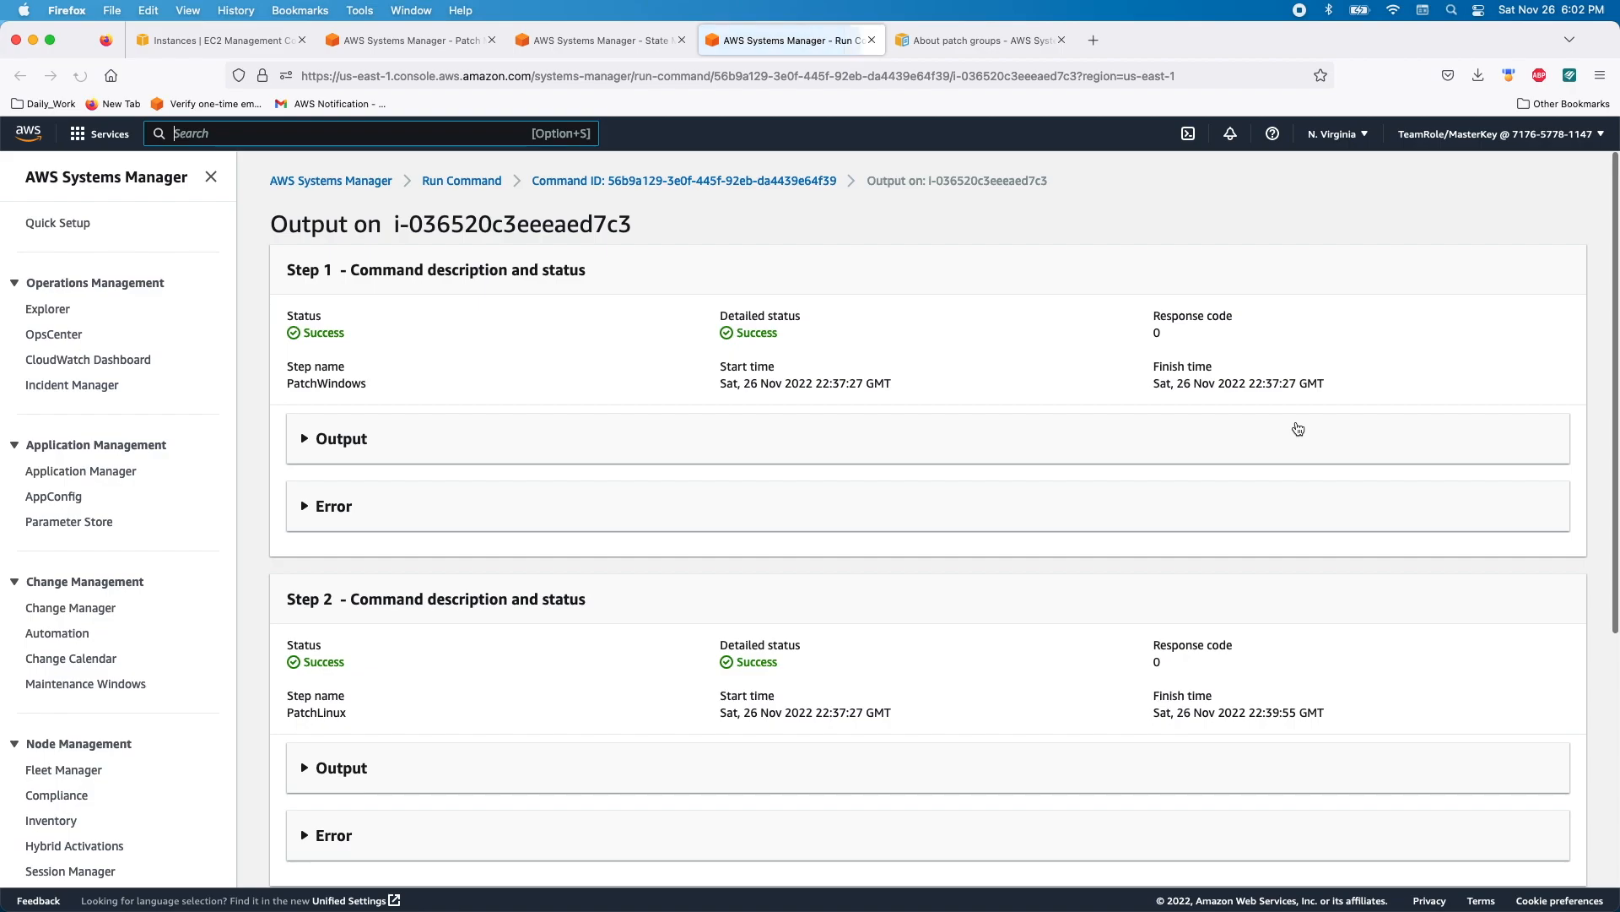
- Review the second target instance's PatchLinux error and output logs, and return to the association execution summary
scroll(655, 481, "down", 3)
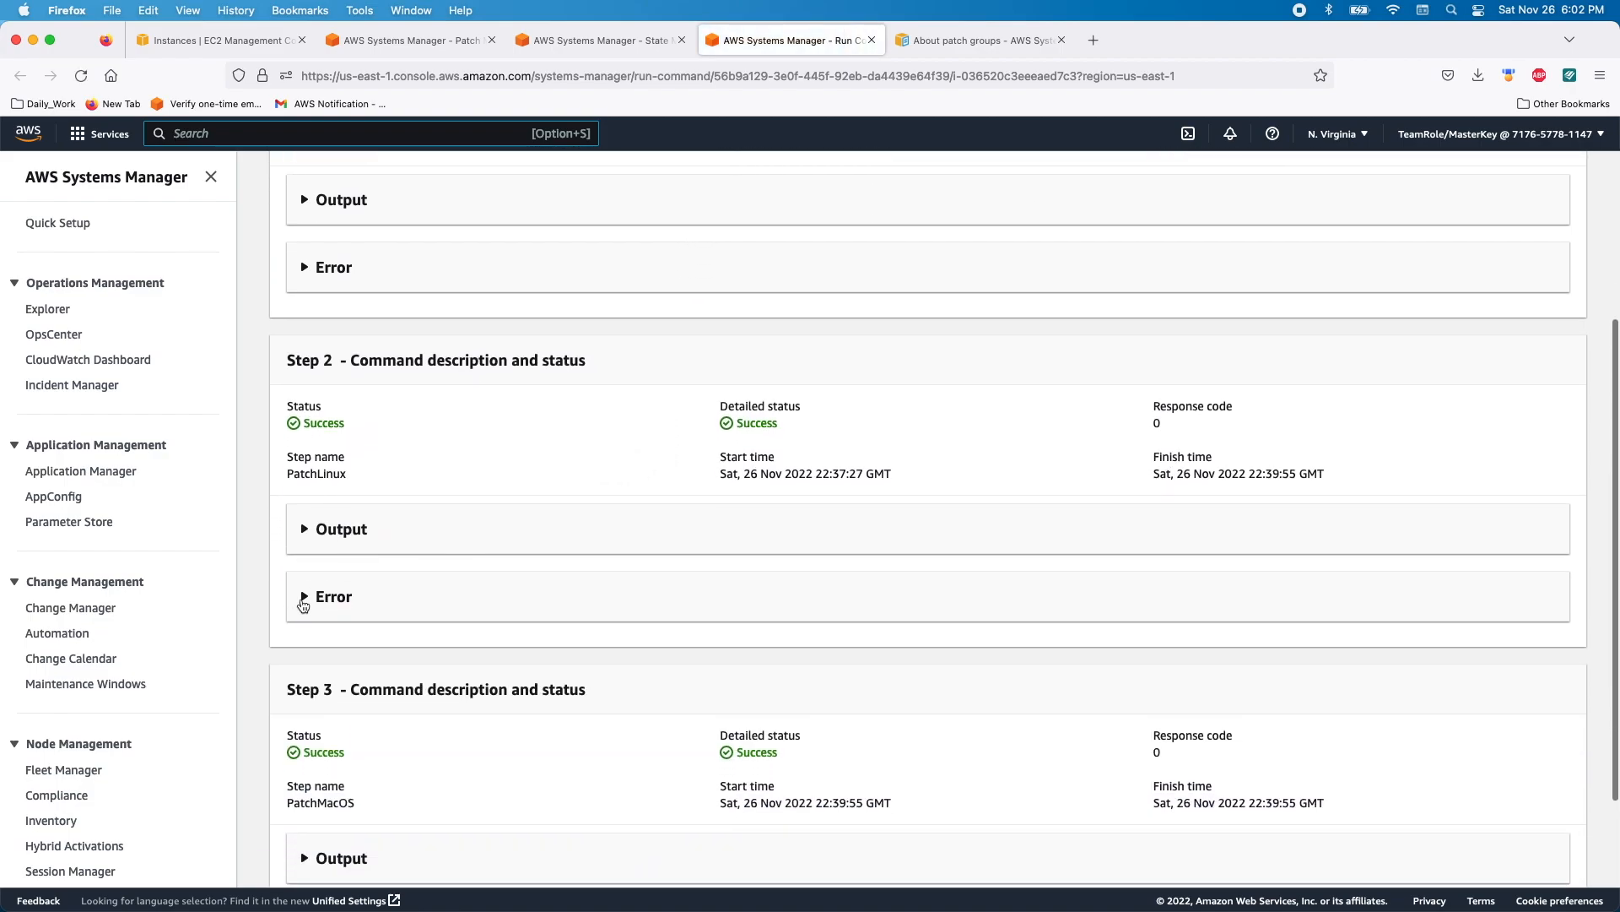
left_click(305, 598)
left_click(308, 538)
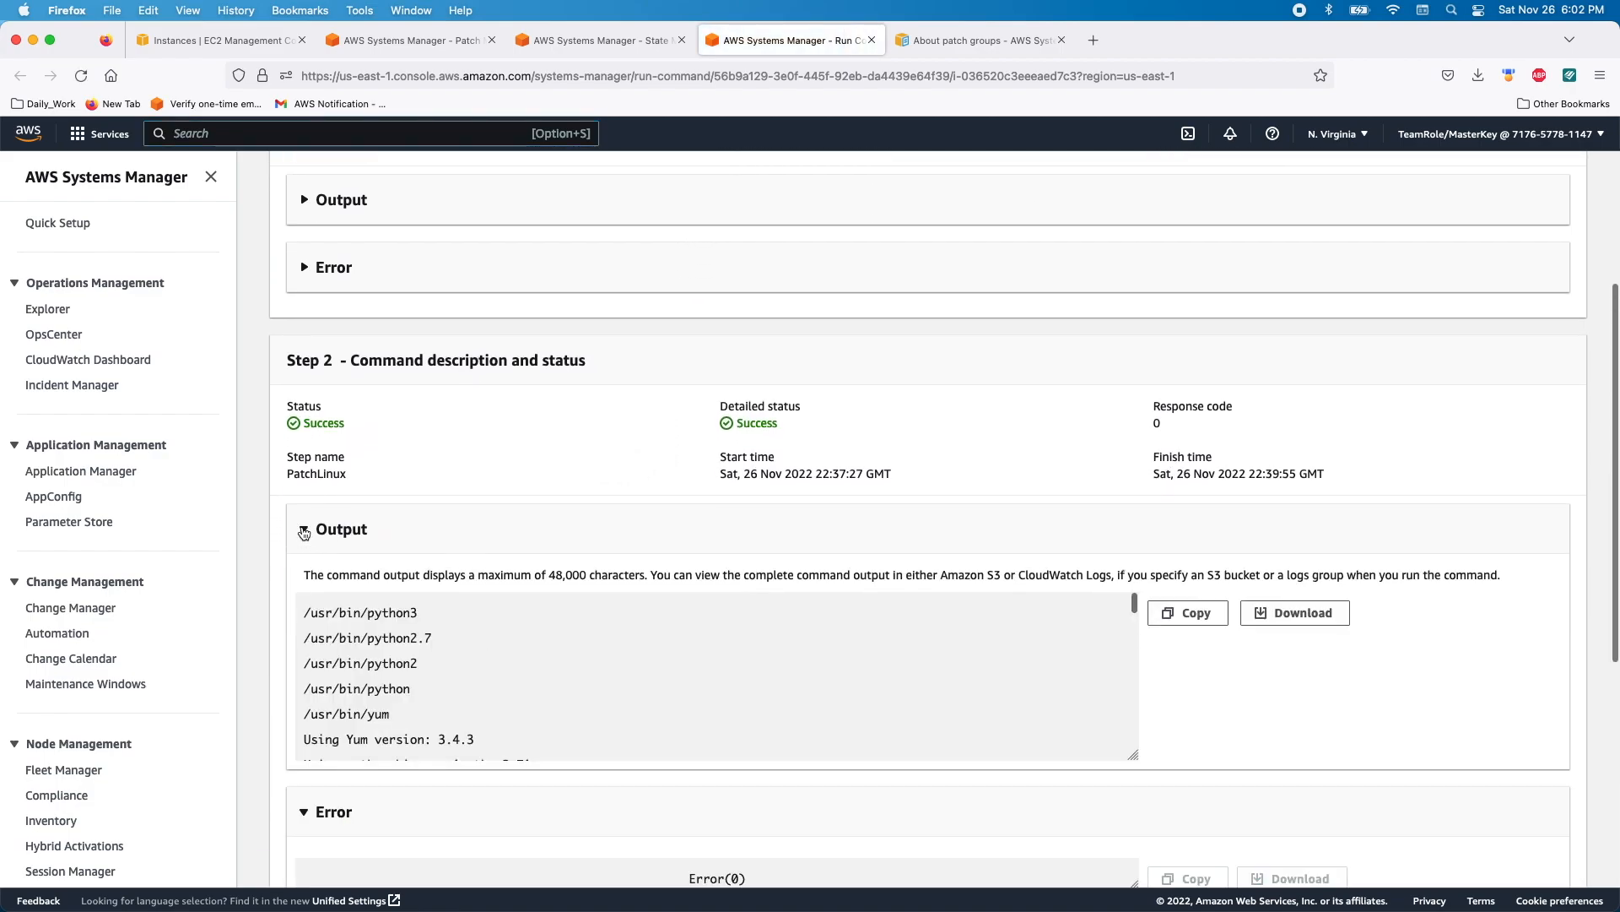
scroll(444, 605, "down", 10)
scroll(446, 606, "down", 5)
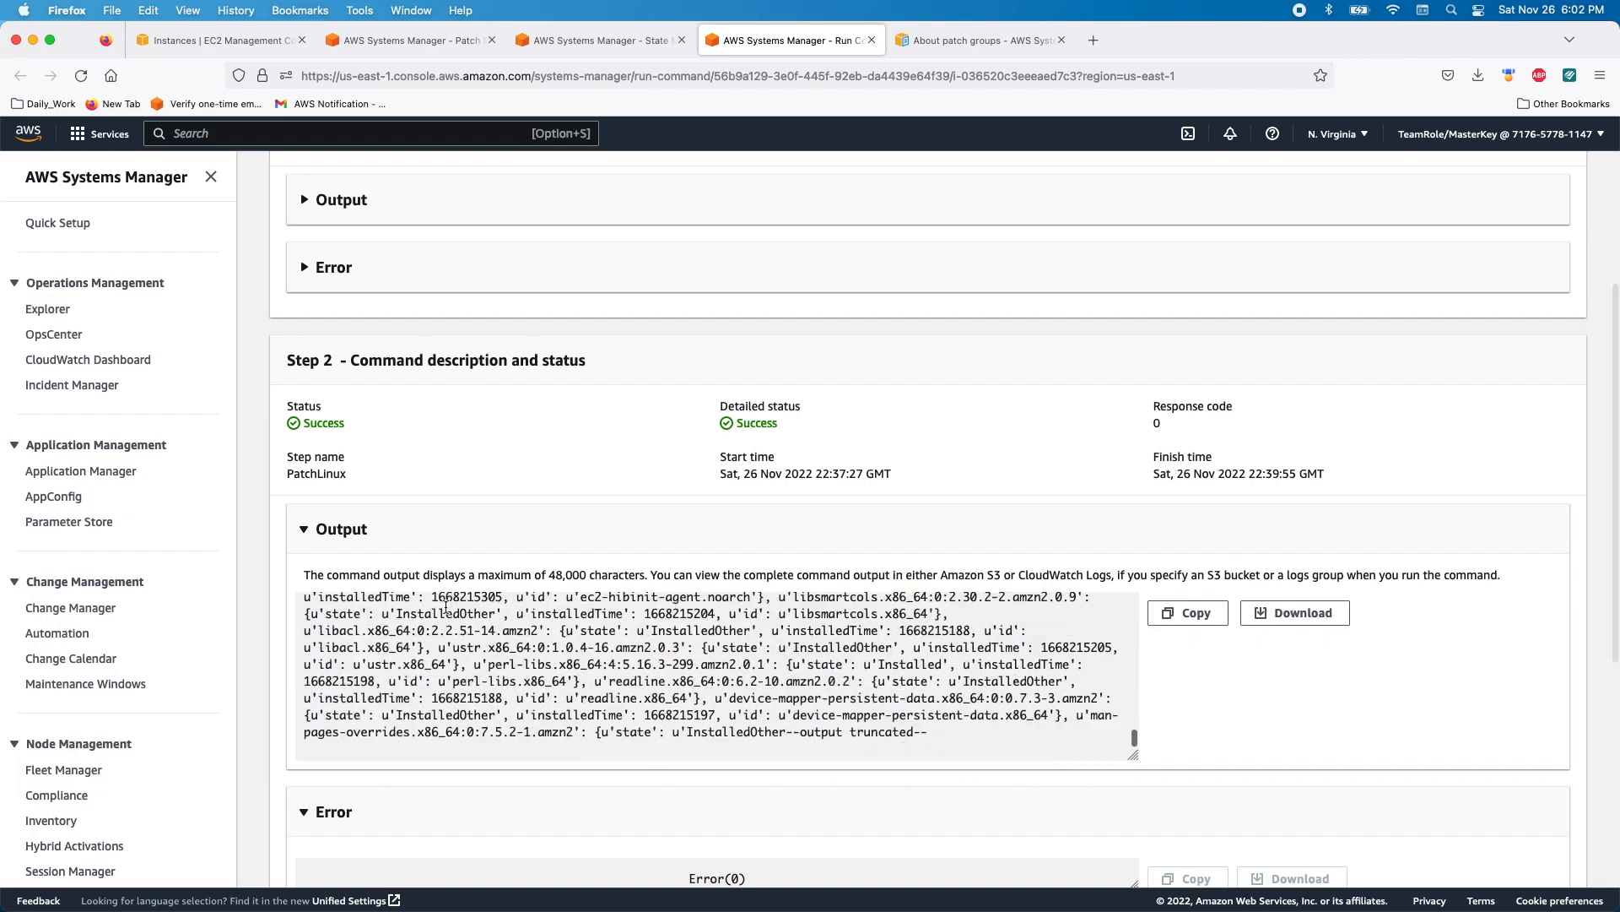
scroll(457, 576, "up", 8)
key("super+w")
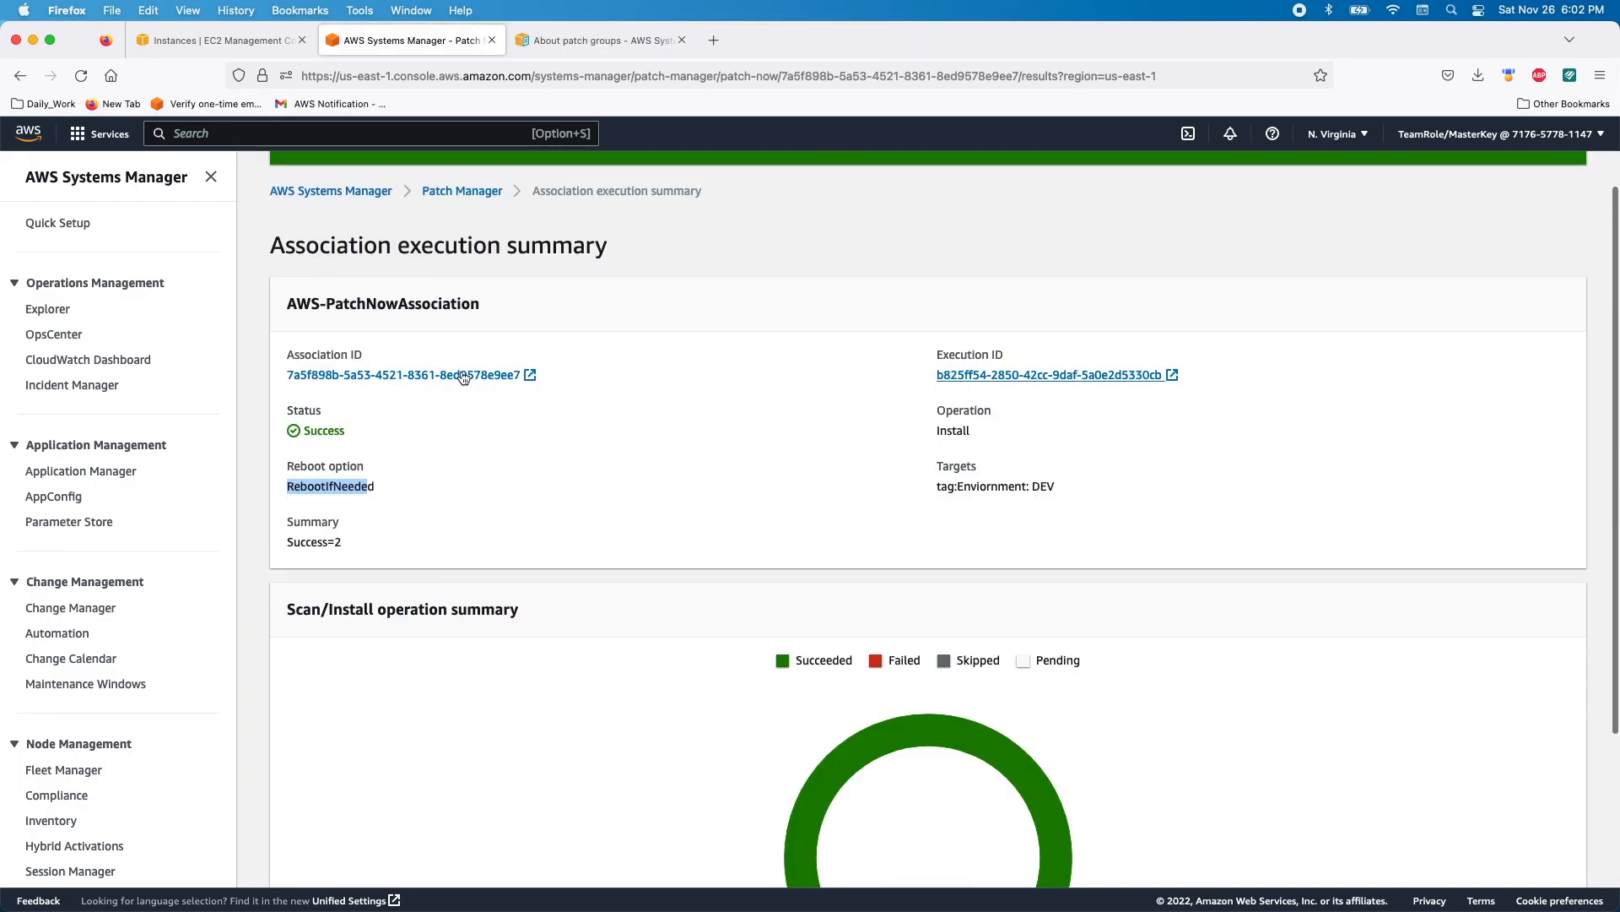
- Open the AWS-PatchNowAssociation details and examine its execution history and target tags
left_click(444, 376)
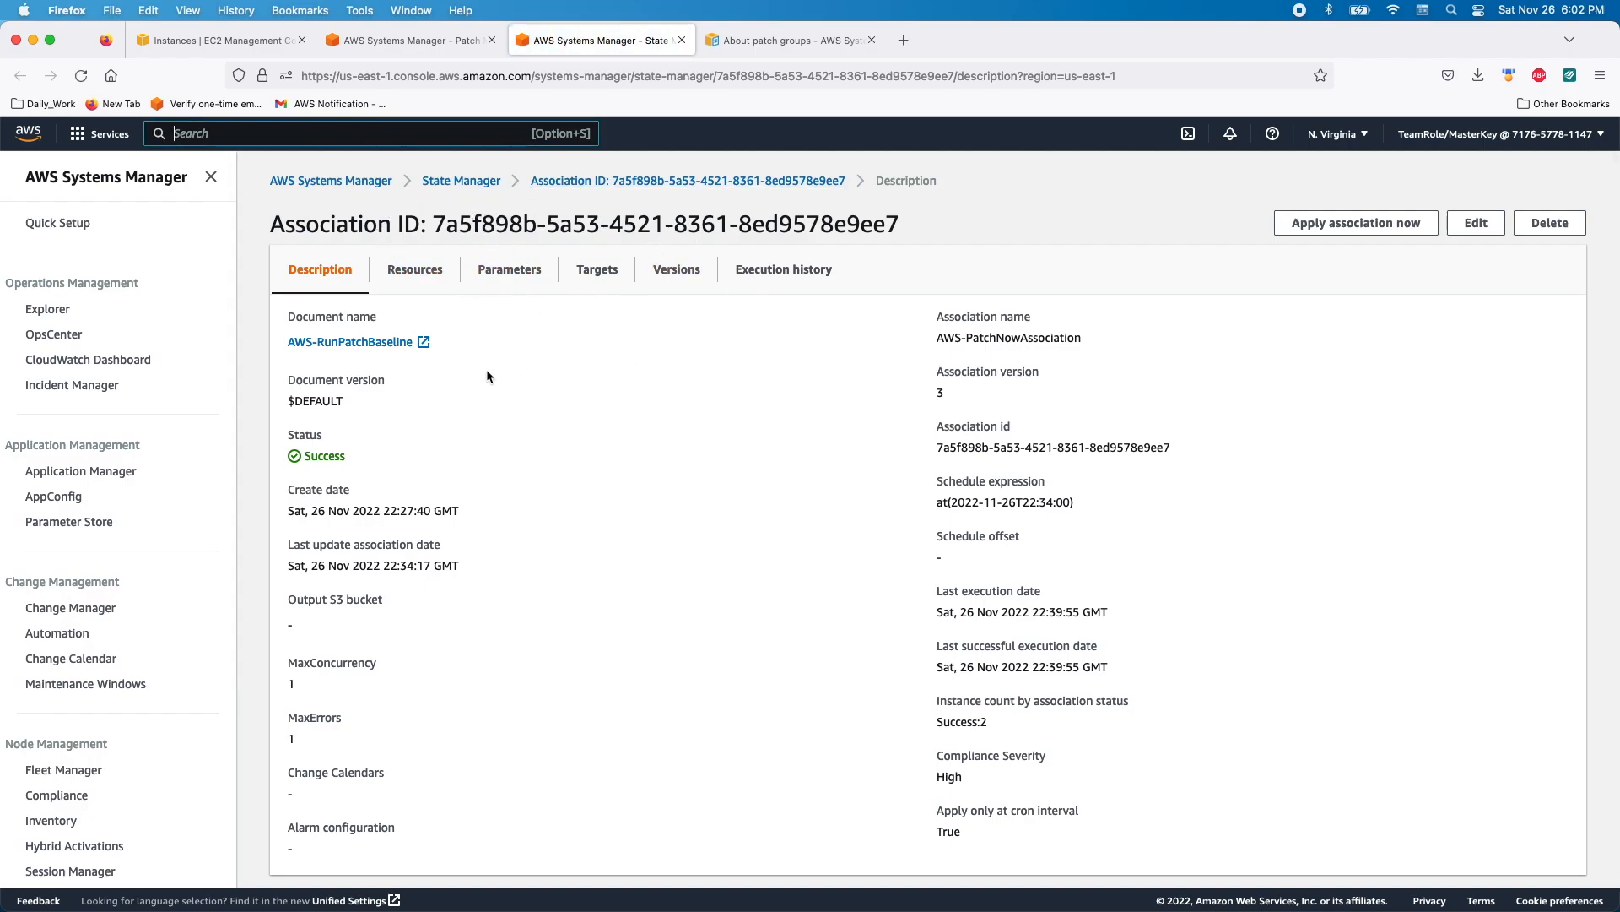
left_click(764, 271)
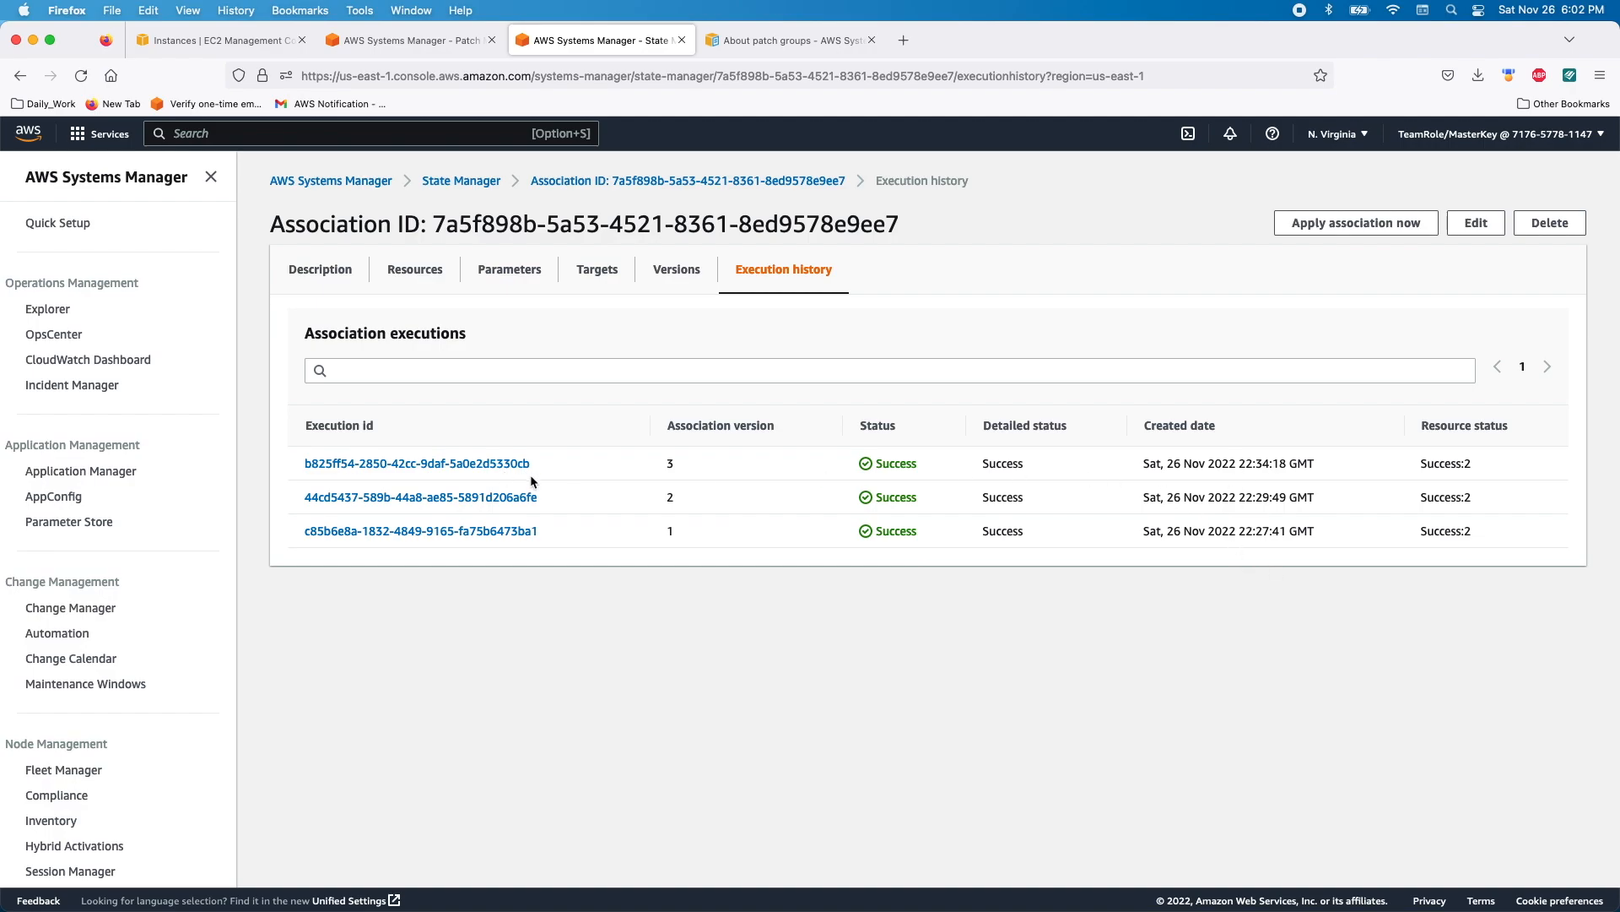
left_click(600, 272)
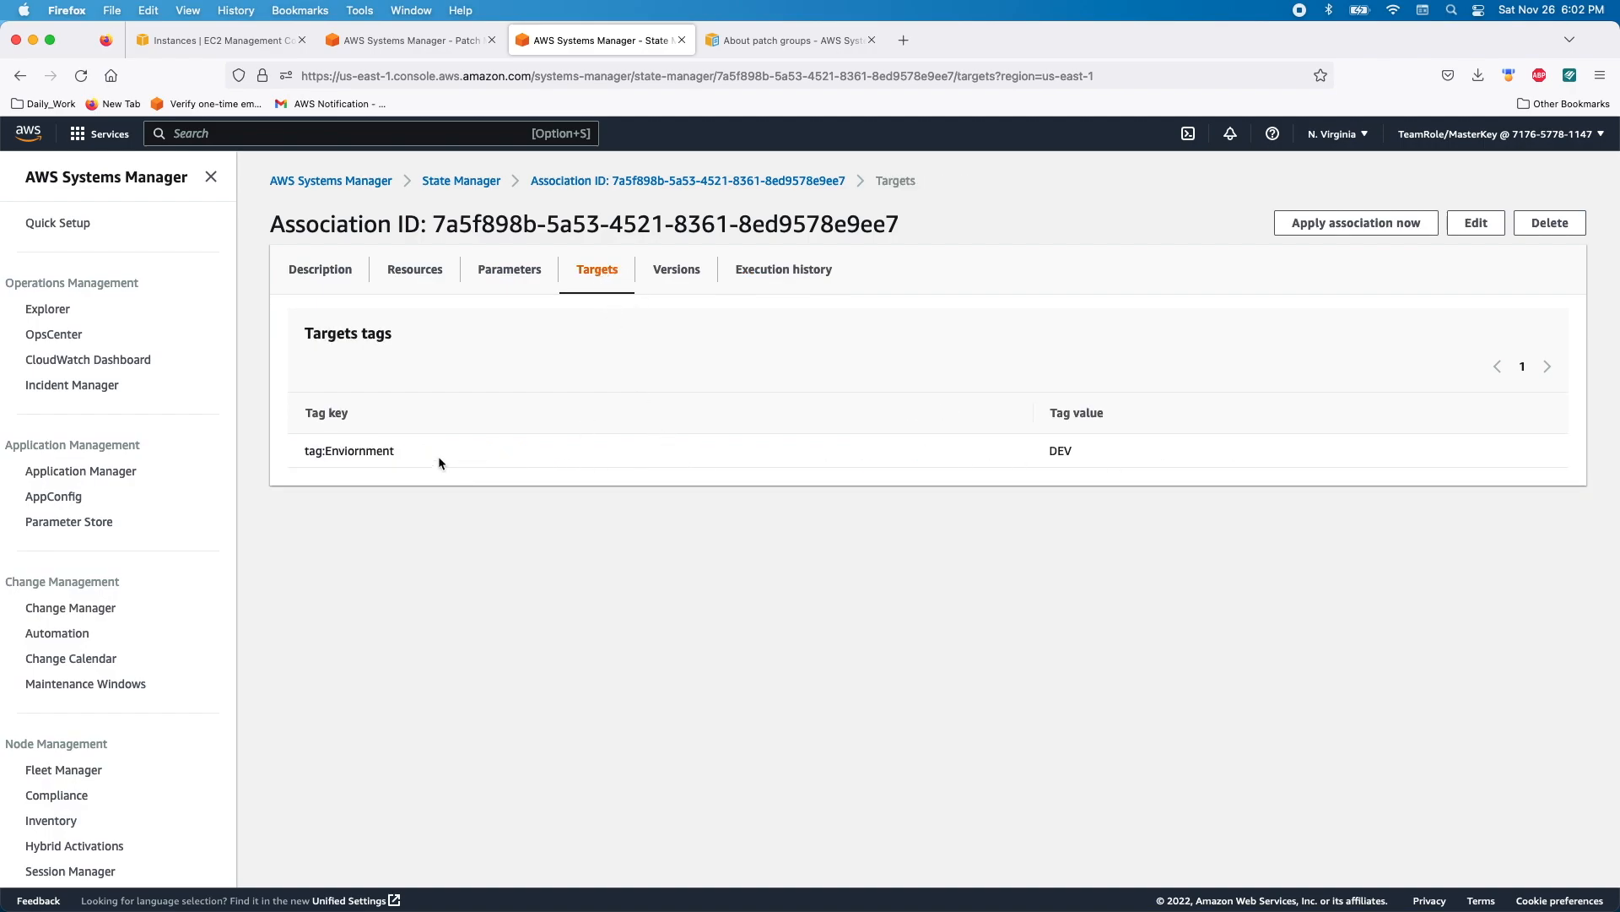
left_click_drag(1073, 450, 328, 446)
scroll(211, 496, "down", 5)
- Return to Patch Manager and review the dashboard's compliance and patch operations history, plus the patch group associations
left_click(78, 701)
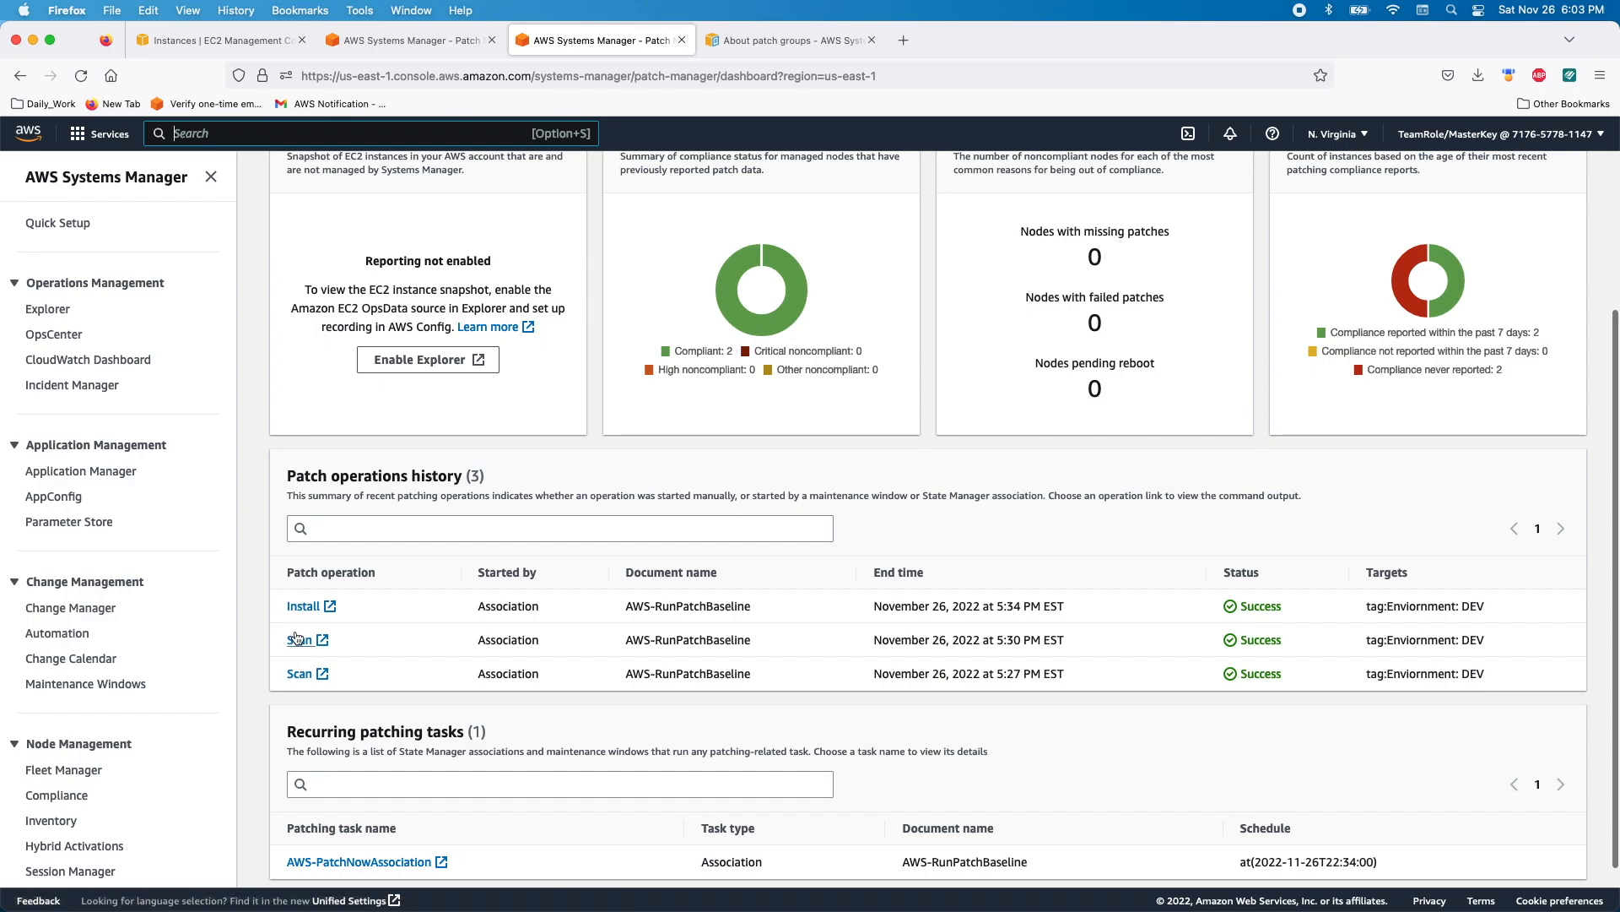
scroll(323, 608, "up", 4)
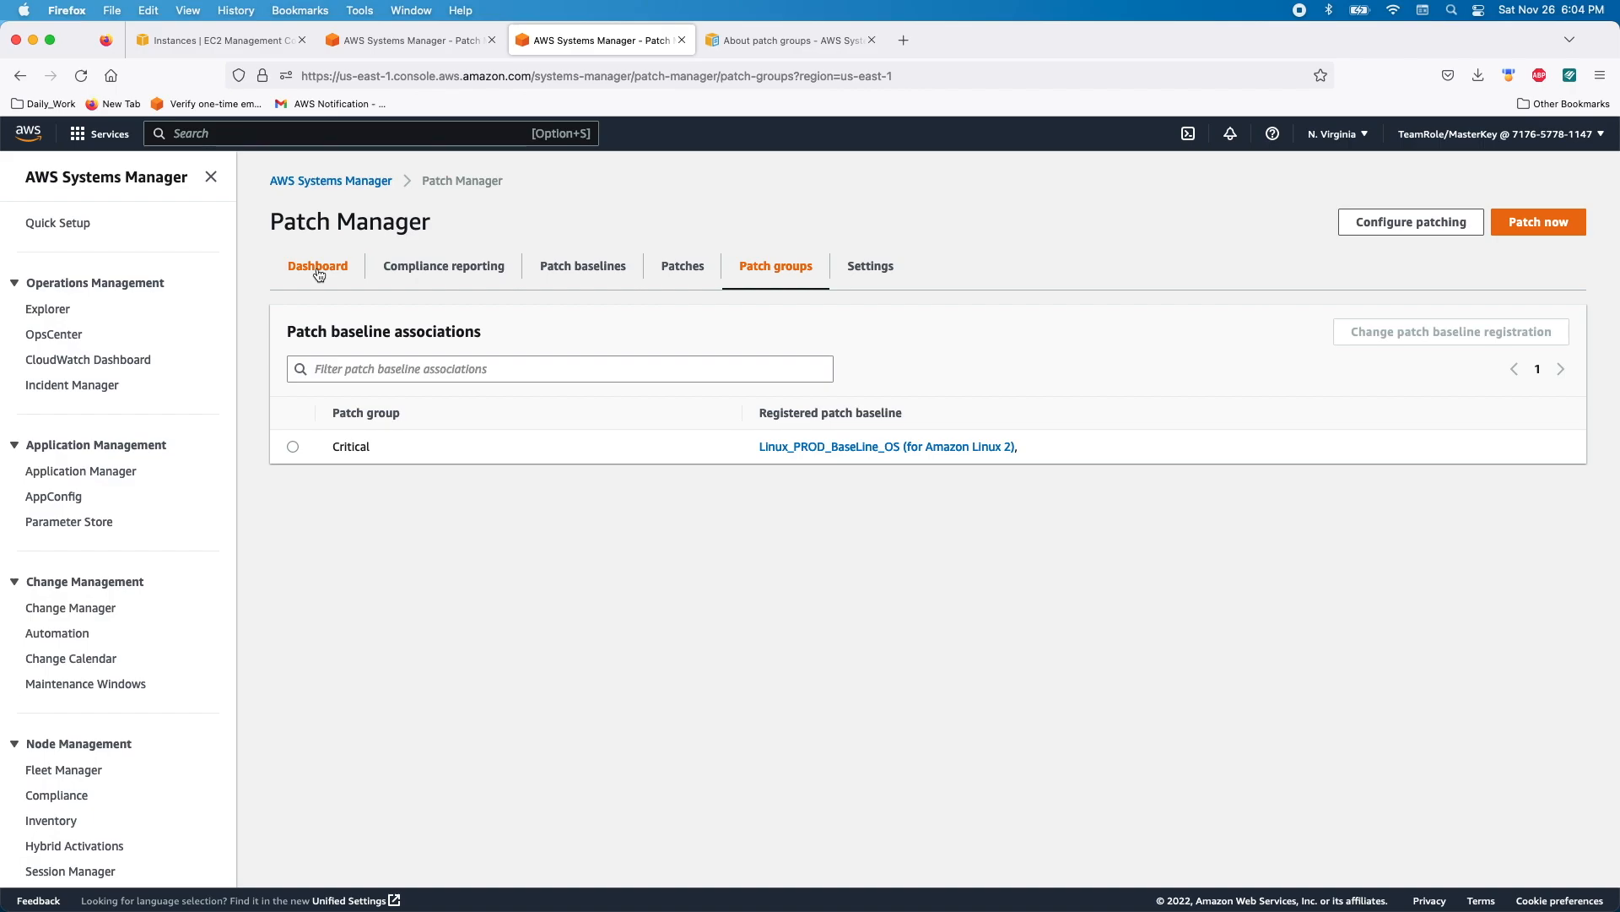
left_click(318, 268)
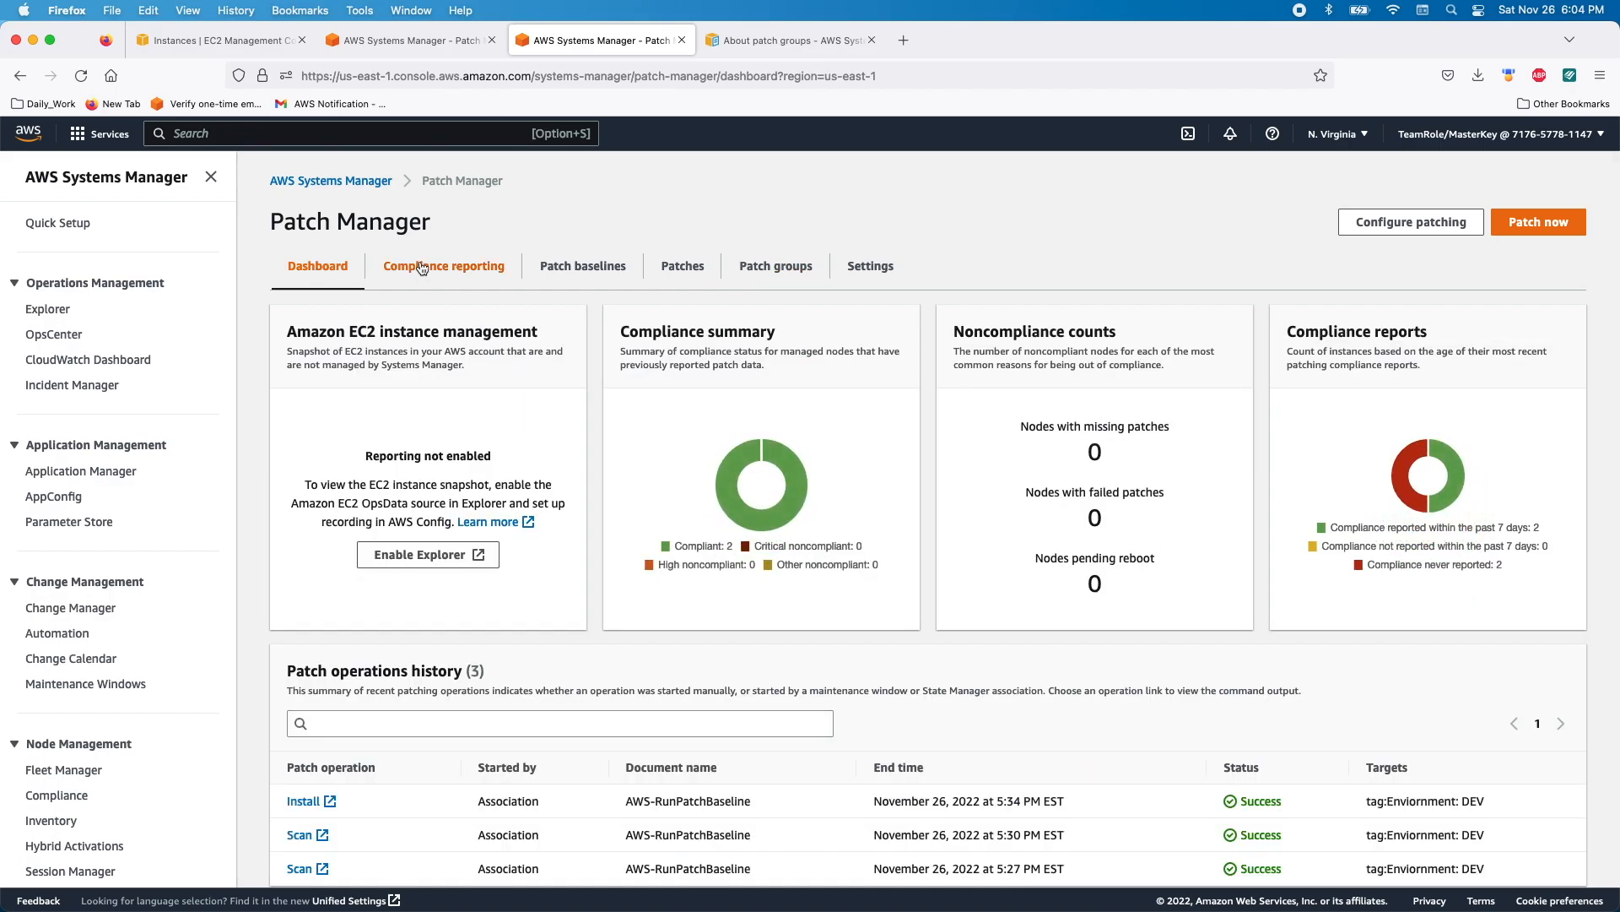
left_click(781, 267)
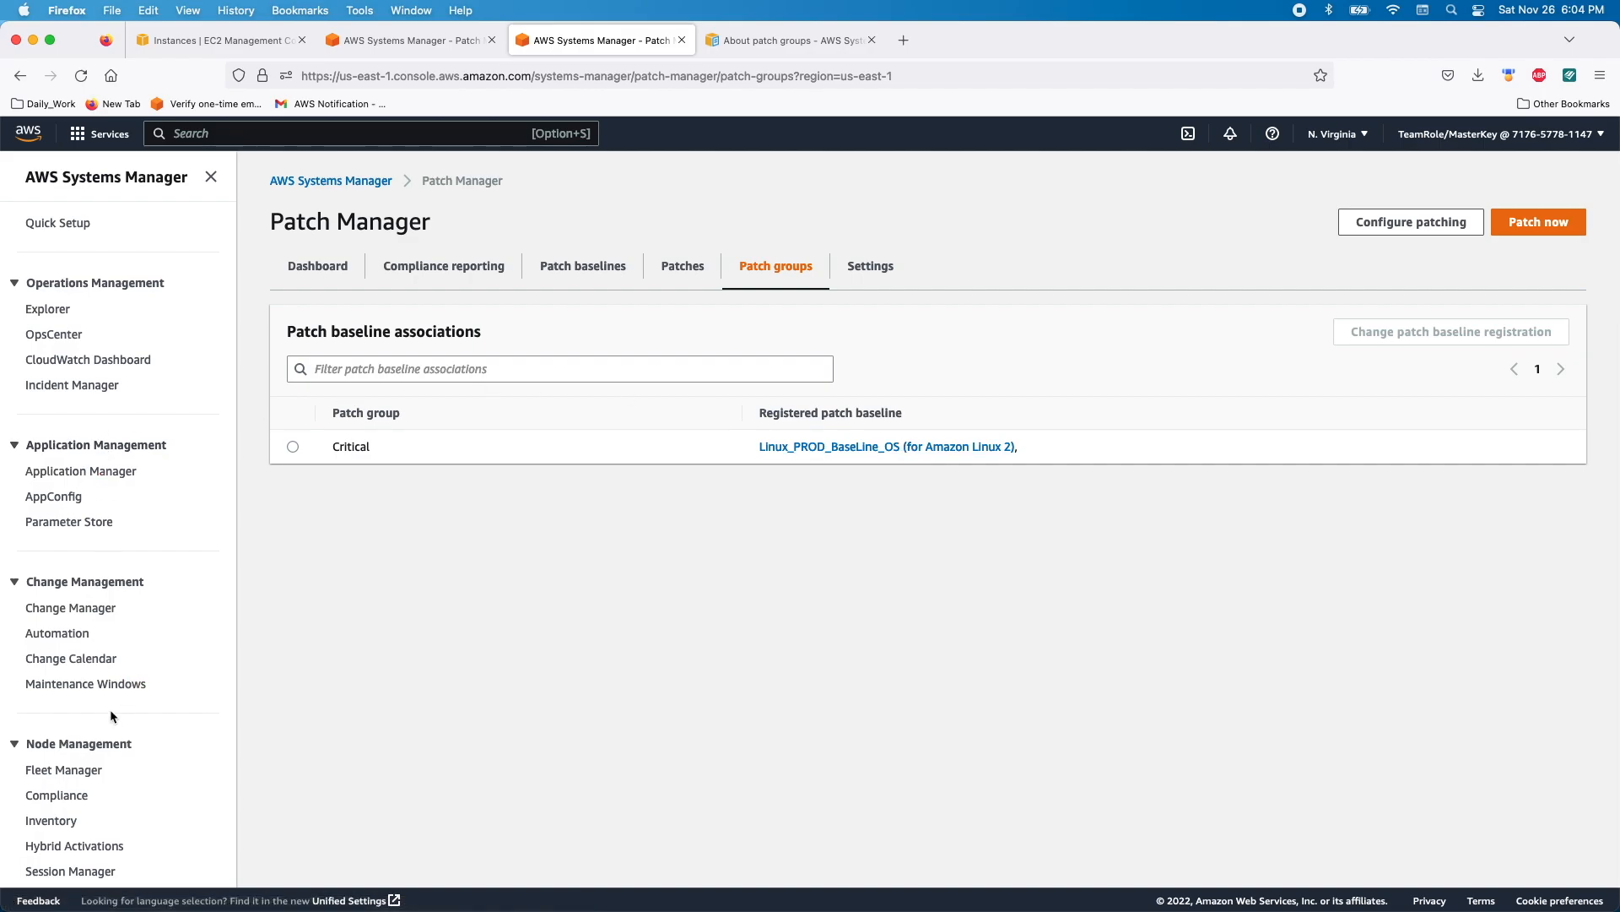
- Open the maintenance windows list to review the scheduled production window
left_click(110, 684)
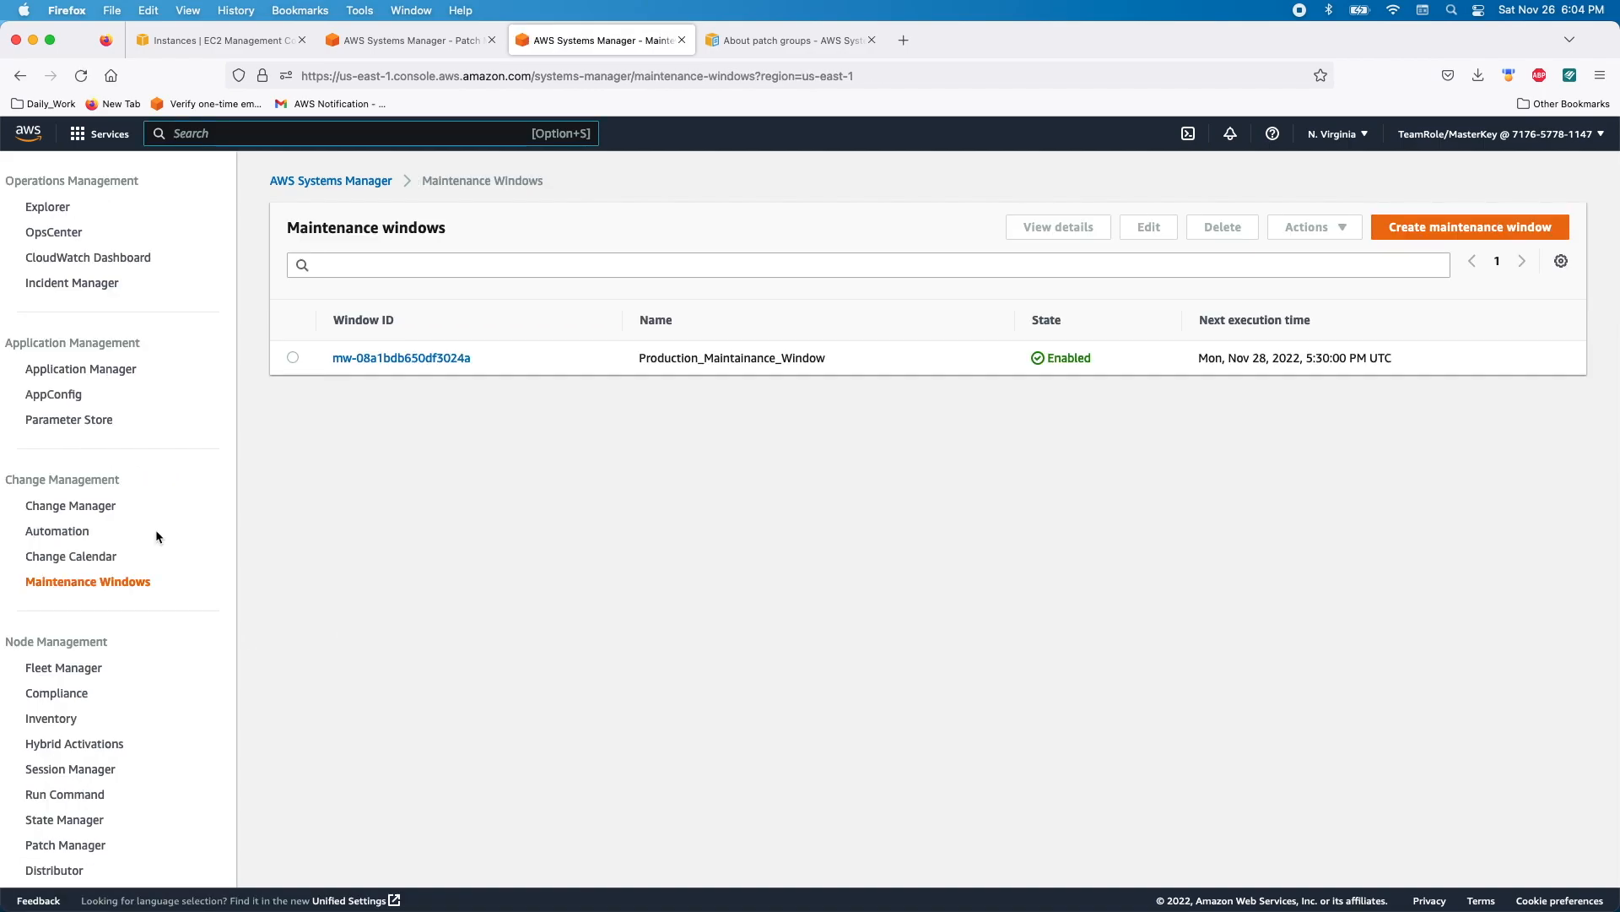
scroll(116, 576, "down", 1)
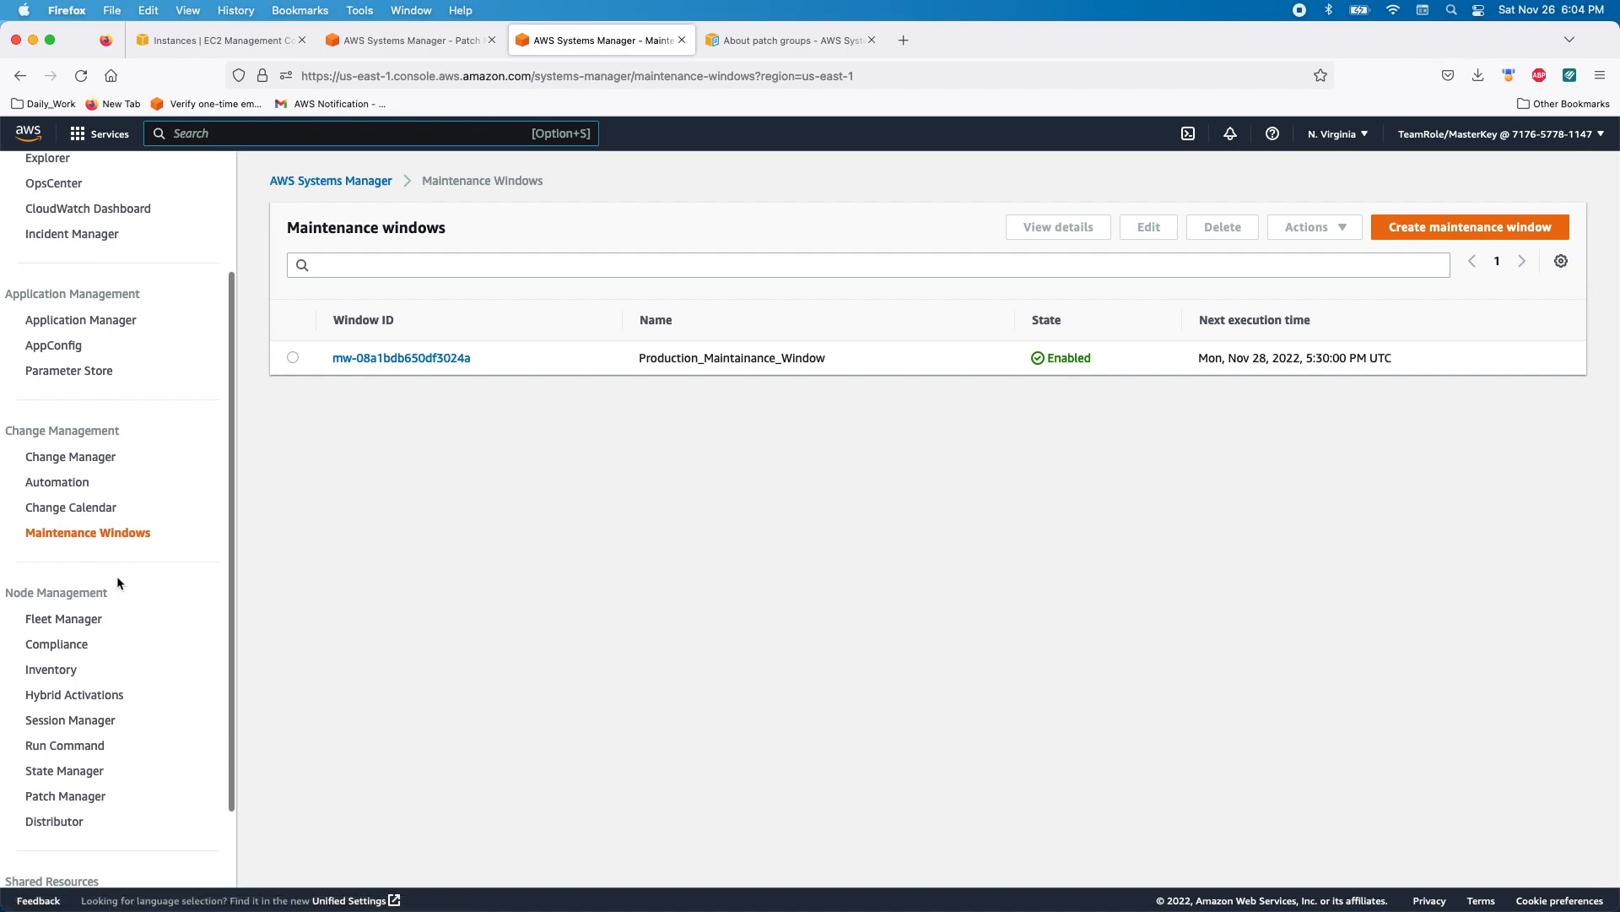